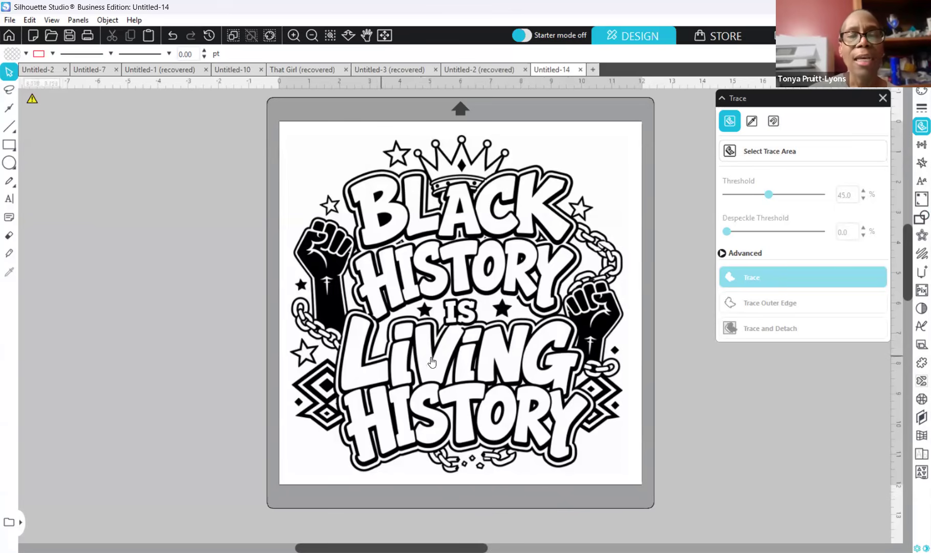
# Step: Select nearly the whole Black History artwork as the trace area and trace its full outlines with the standard Trace
pyautogui.moveTo(432, 362)
pyautogui.mouseDown()
pyautogui.moveTo(156, 343)
pyautogui.moveTo(189, 342)
pyautogui.moveTo(175, 344)
pyautogui.moveTo(177, 306)
pyautogui.moveTo(94, 368)
pyautogui.moveTo(219, 360)
pyautogui.moveTo(174, 360)
pyautogui.moveTo(192, 371)
pyautogui.moveTo(220, 349)
pyautogui.moveTo(228, 362)
pyautogui.moveTo(246, 349)
pyautogui.moveTo(252, 384)
pyautogui.moveTo(282, 379)
pyautogui.moveTo(280, 370)
pyautogui.moveTo(479, 374)
pyautogui.moveTo(471, 363)
pyautogui.mouseUp()
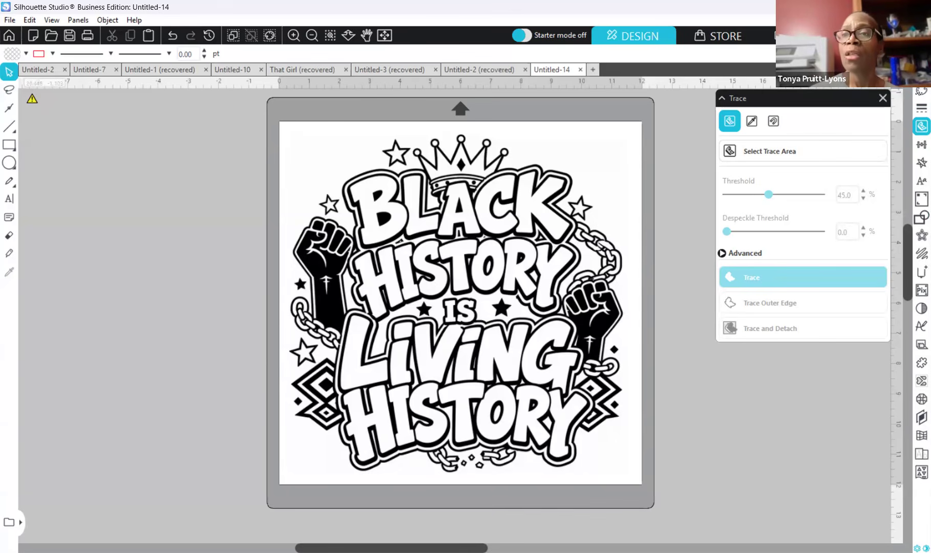
pyautogui.click(918, 128)
pyautogui.click(918, 128)
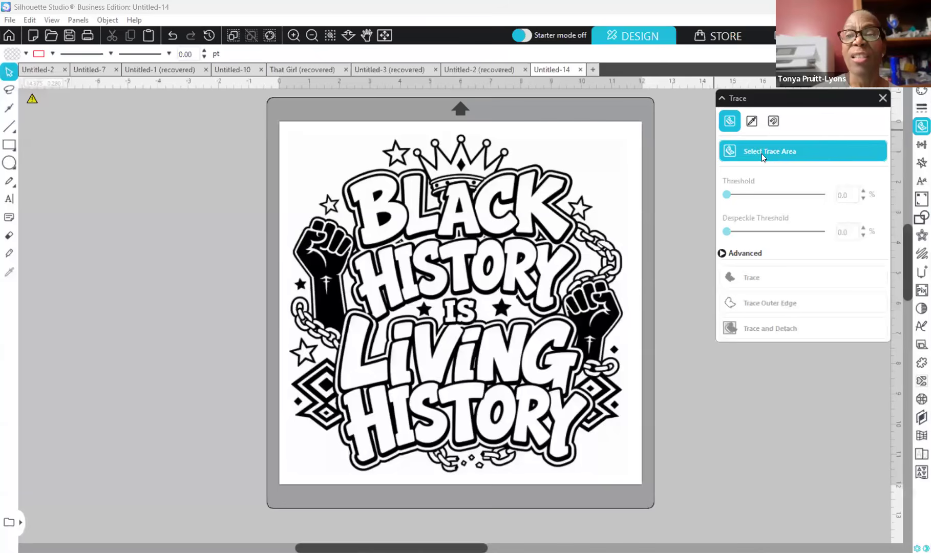
pyautogui.click(755, 126)
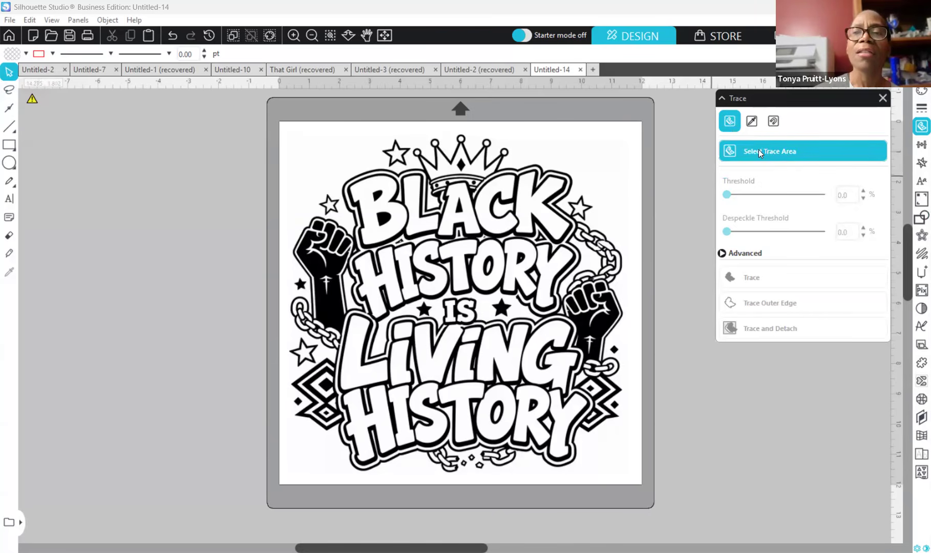
pyautogui.click(757, 151)
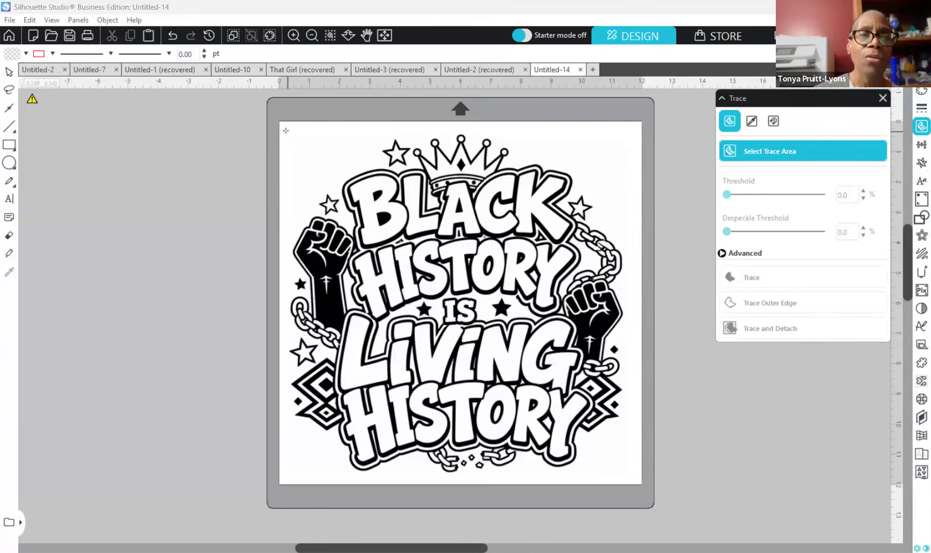
pyautogui.moveTo(309, 330)
pyautogui.mouseDown()
pyautogui.moveTo(307, 437)
pyautogui.moveTo(432, 472)
pyautogui.moveTo(636, 482)
pyautogui.mouseUp()
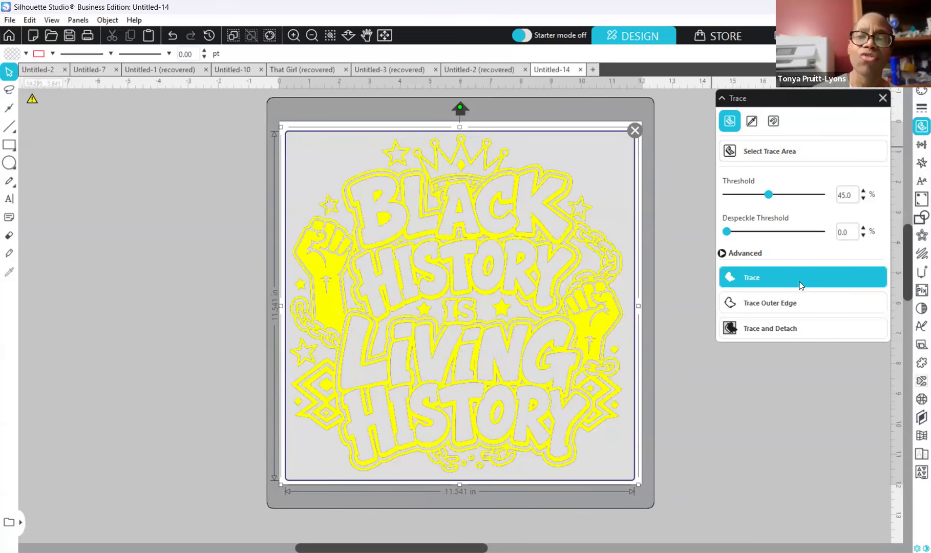
pyautogui.click(765, 278)
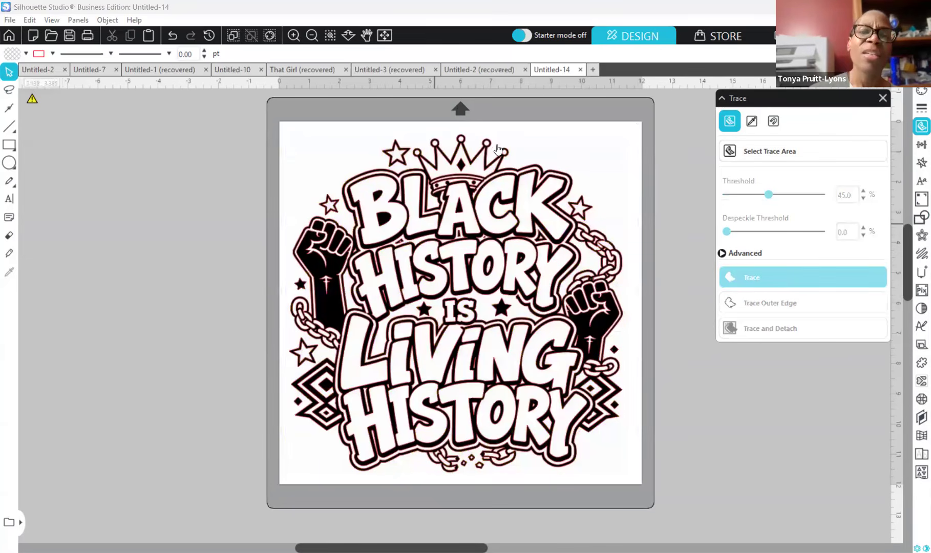
# Step: Move the original artwork image off the mat to the left, leaving the traced outlines on the mat
pyautogui.click(479, 171)
pyautogui.moveTo(441, 191)
pyautogui.mouseDown()
pyautogui.moveTo(235, 204)
pyautogui.moveTo(245, 206)
pyautogui.moveTo(108, 202)
pyautogui.mouseUp()
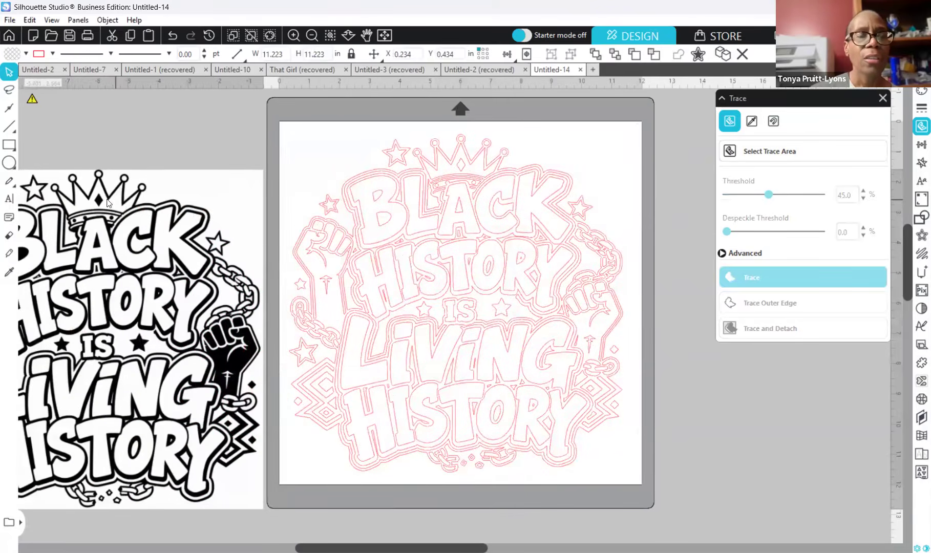
pyautogui.click(312, 225)
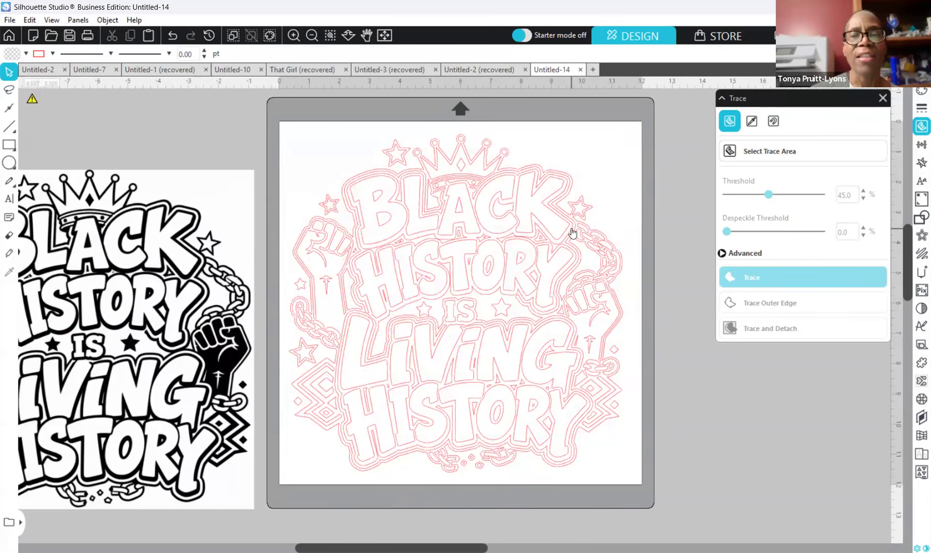
pyautogui.moveTo(567, 233); pyautogui.dragTo(576, 233)
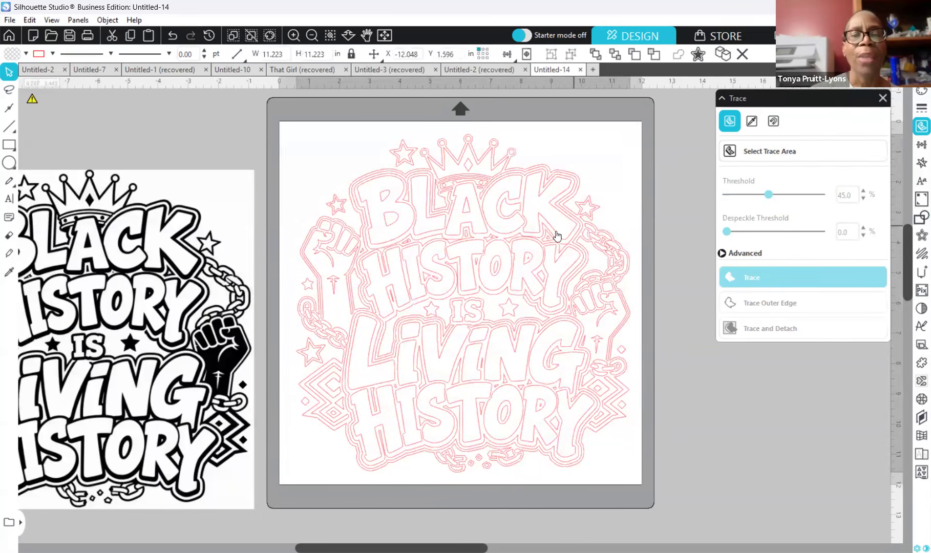
pyautogui.click(557, 235)
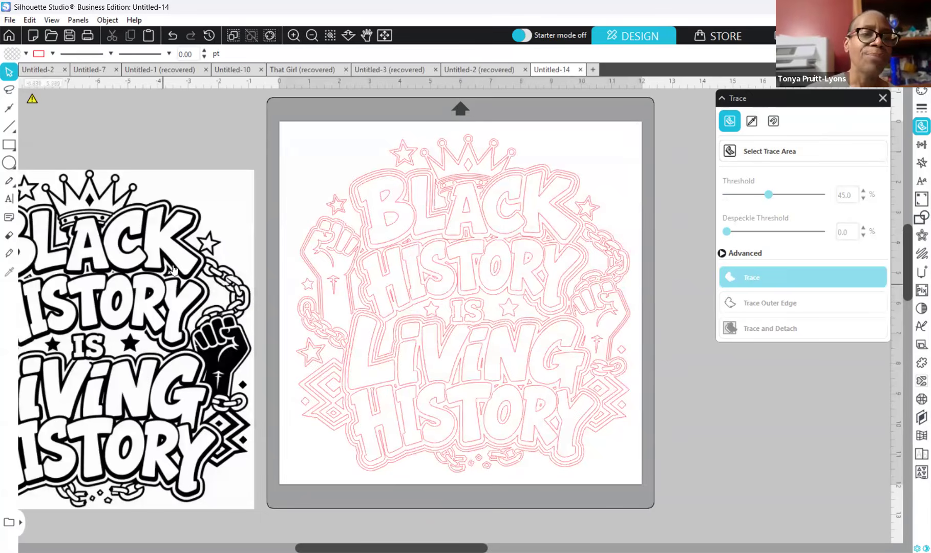
pyautogui.moveTo(179, 309)
pyautogui.mouseDown()
pyautogui.moveTo(166, 341)
pyautogui.moveTo(182, 351)
pyautogui.mouseUp()
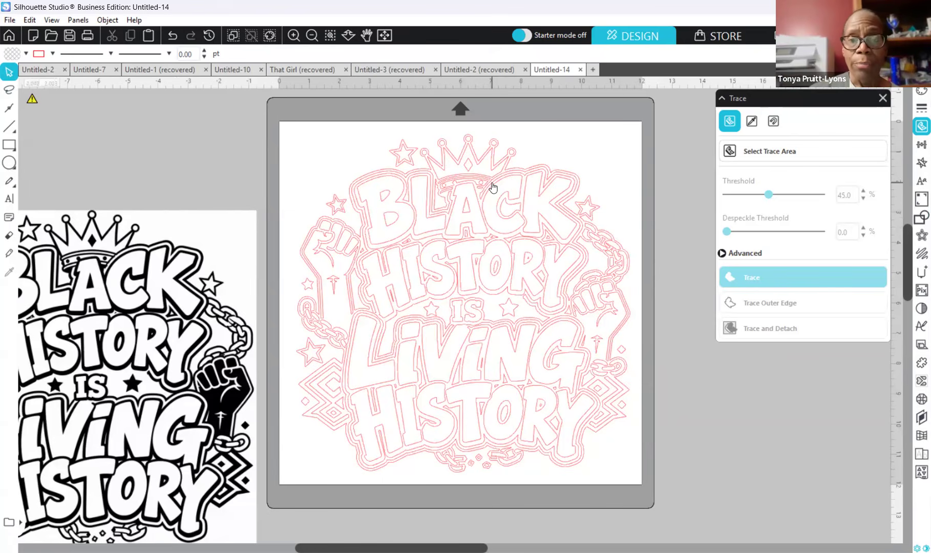
# Step: Apply the Edge rhinestone effect with 10ss stones to the traced outlines on the mat
pyautogui.click(621, 327)
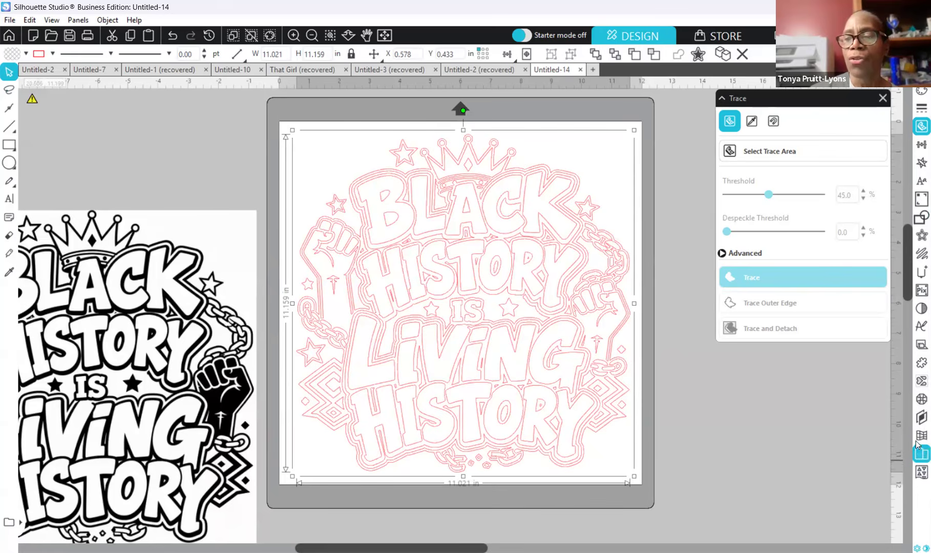
pyautogui.click(920, 400)
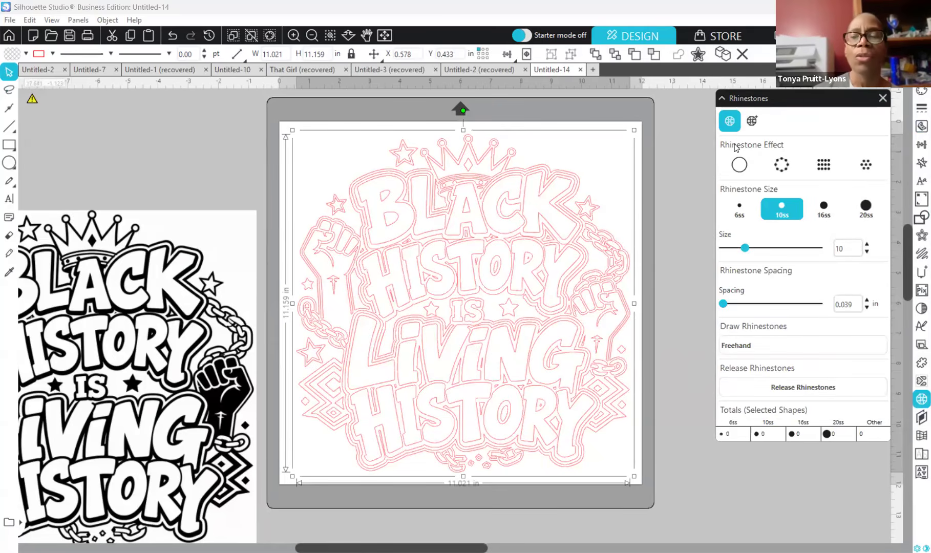
pyautogui.click(741, 163)
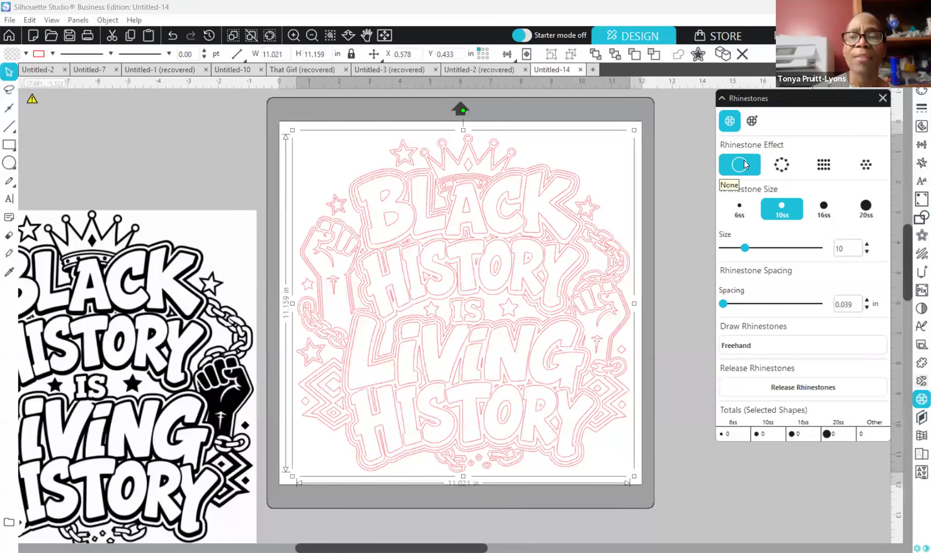
pyautogui.click(780, 163)
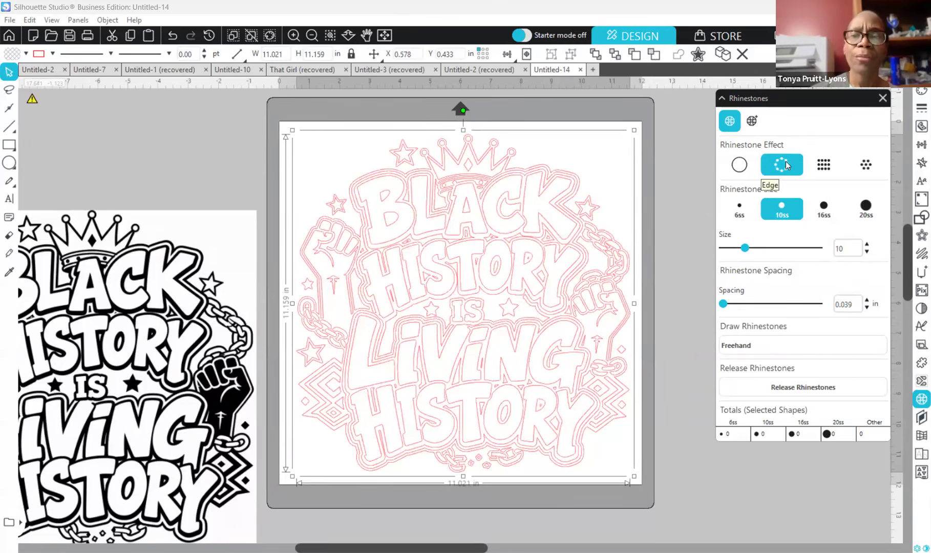
pyautogui.click(823, 164)
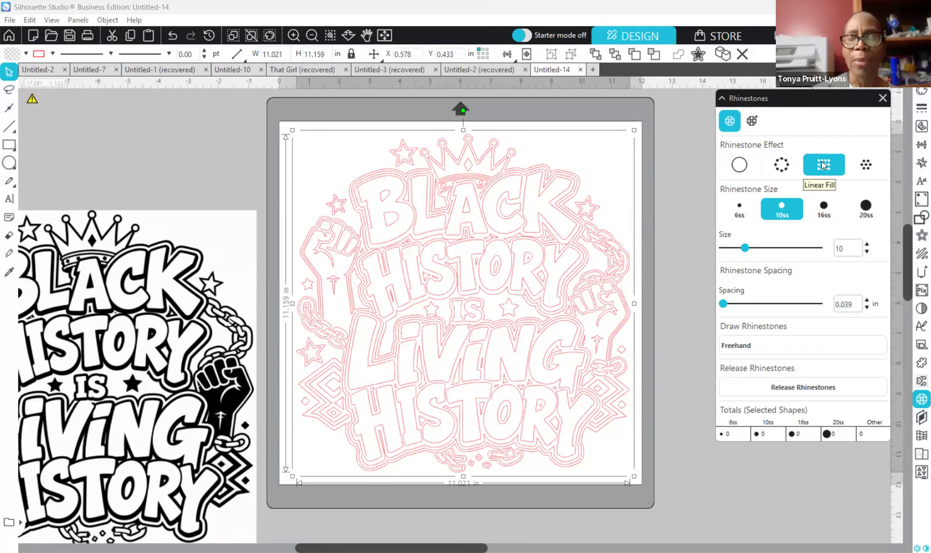
pyautogui.click(863, 164)
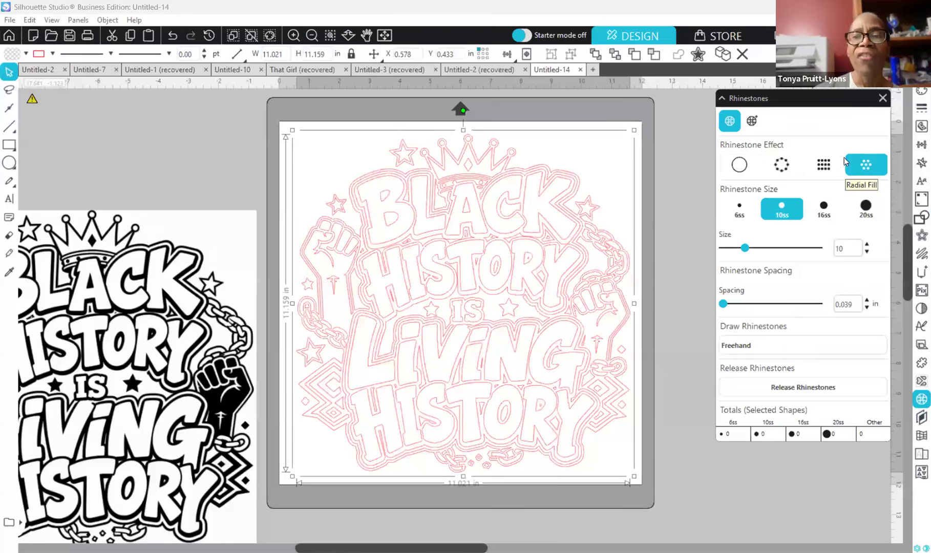
pyautogui.click(784, 168)
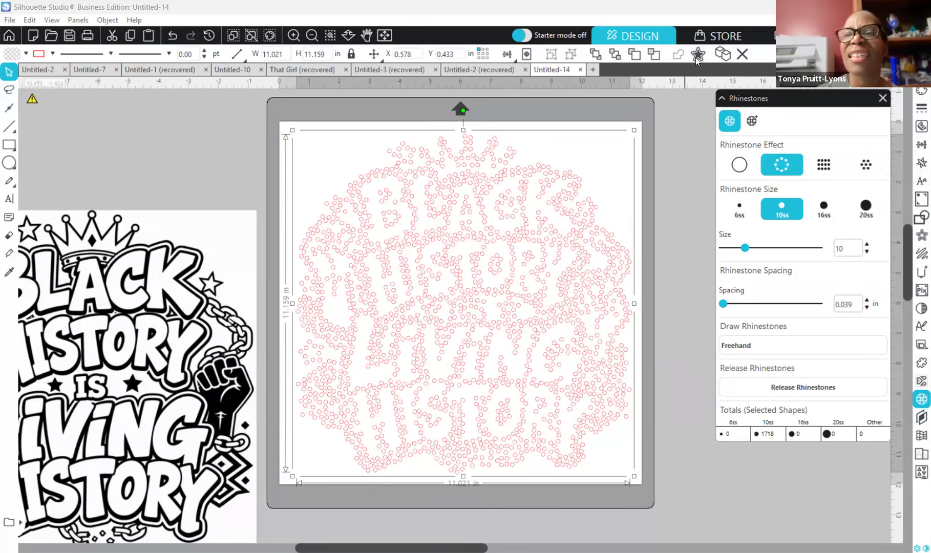
# Step: Try to set the rhinestone spacing to 0.020 in with nothing selected on the mat
pyautogui.click(674, 172)
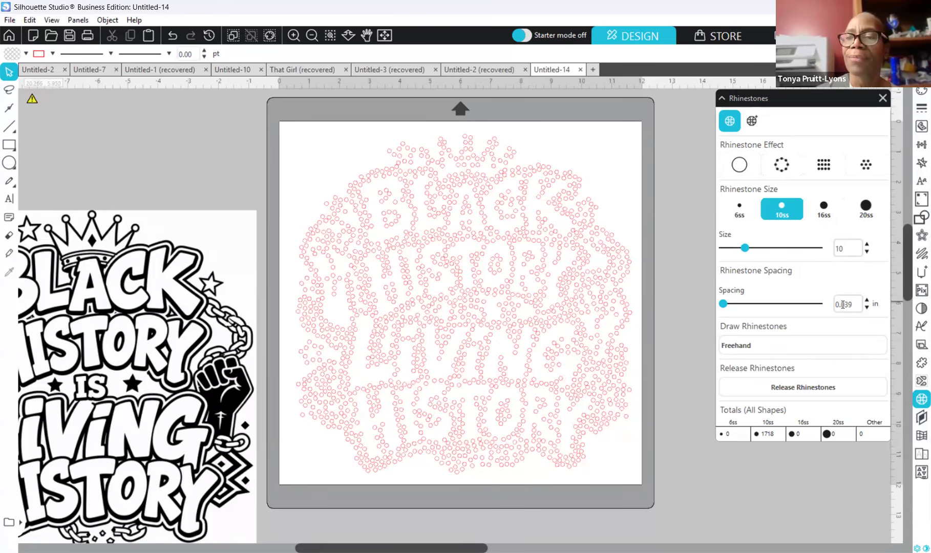
pyautogui.moveTo(843, 304); pyautogui.dragTo(860, 305)
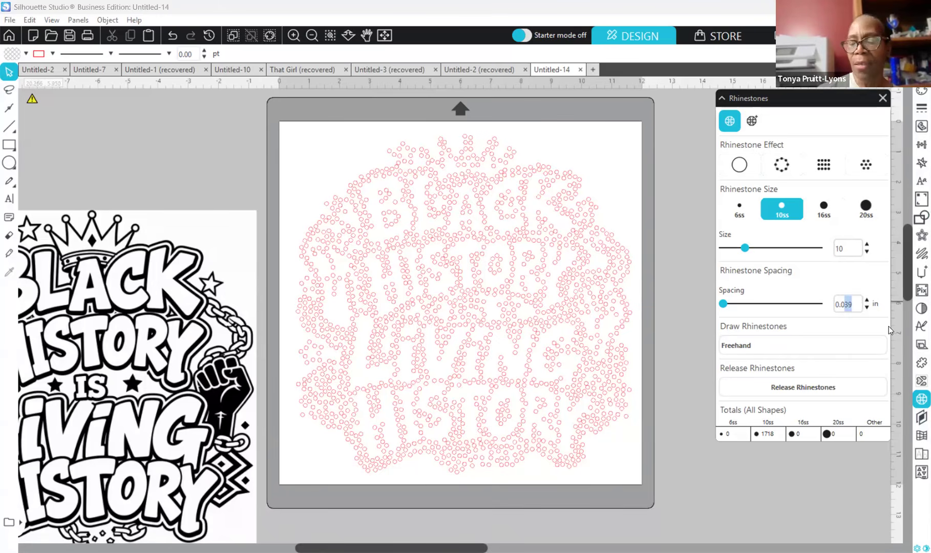
pyautogui.write('20')
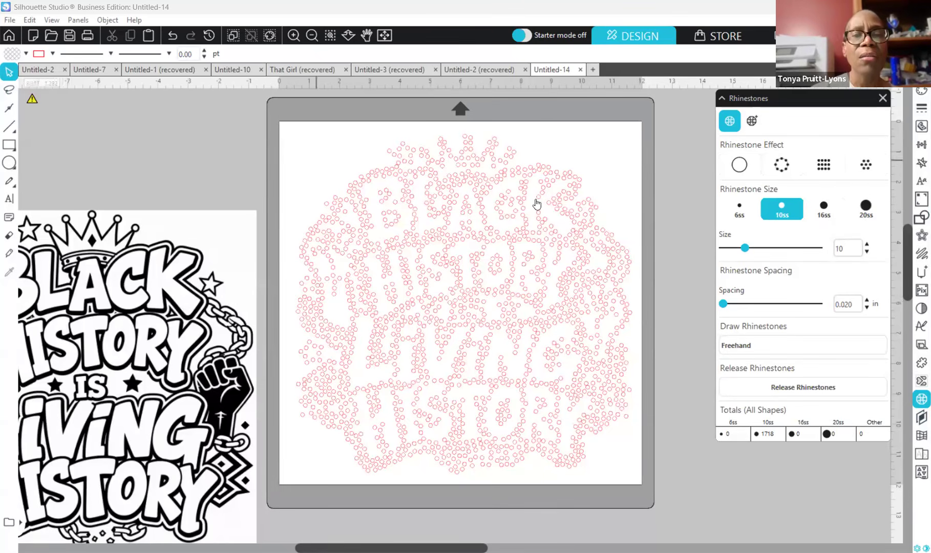
# Step: Nudge the rhinestone design slightly up and left on the mat, and move the original image beside it upward
pyautogui.moveTo(562, 242); pyautogui.dragTo(558, 236)
pyautogui.click(558, 236)
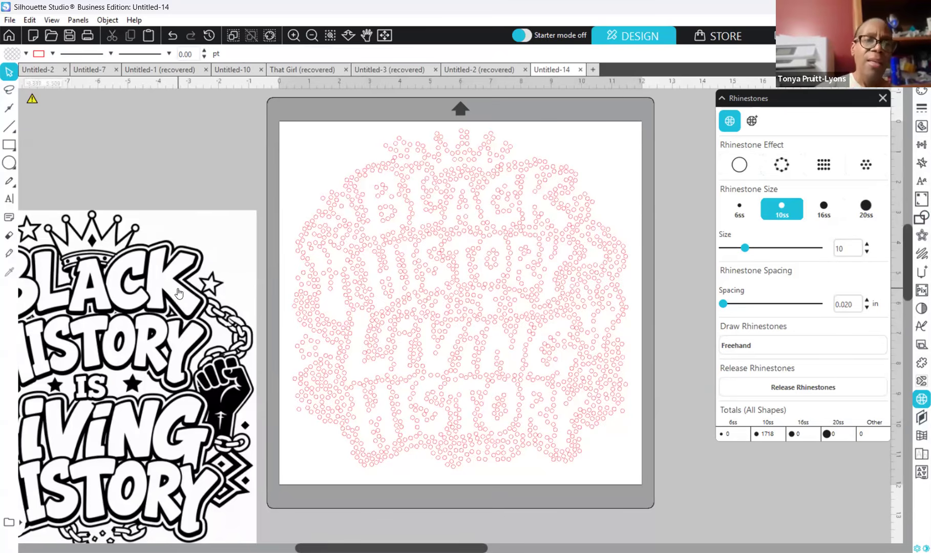
pyautogui.moveTo(172, 302); pyautogui.dragTo(167, 219)
pyautogui.click(529, 151)
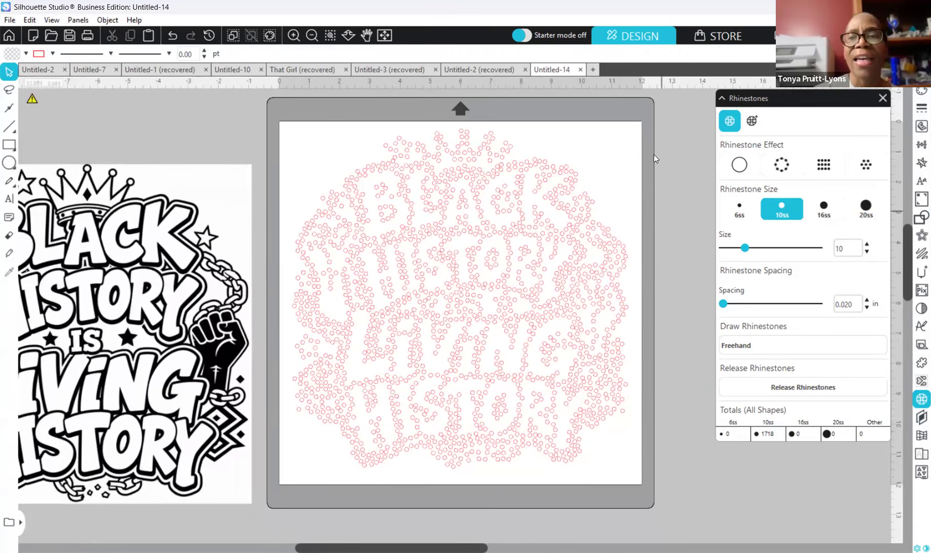
pyautogui.click(570, 195)
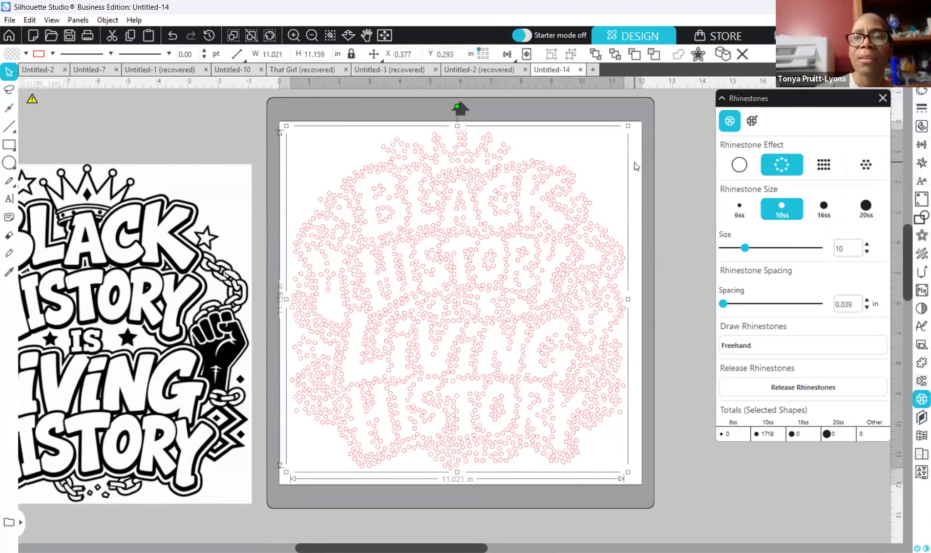
# Step: Deselect the rhinestone design and set the page colour to black
pyautogui.click(635, 165)
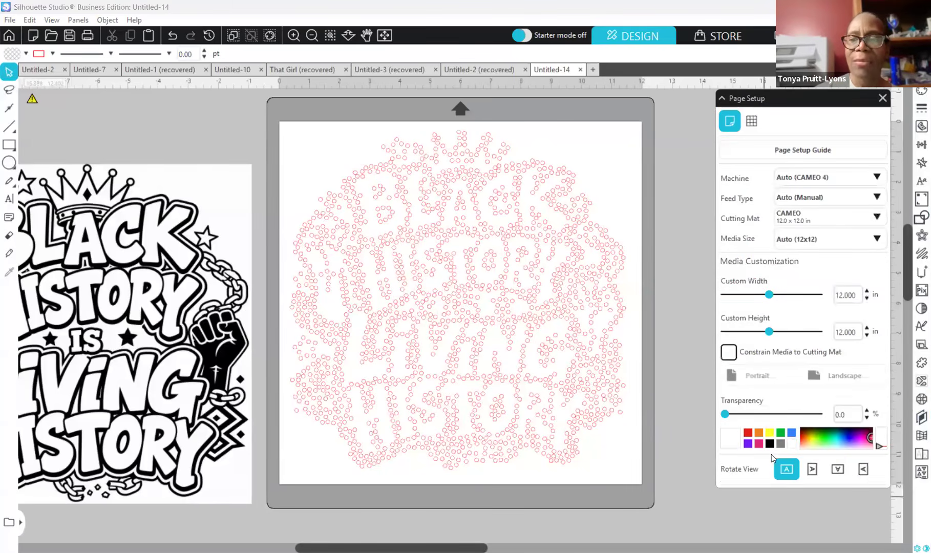
pyautogui.click(769, 443)
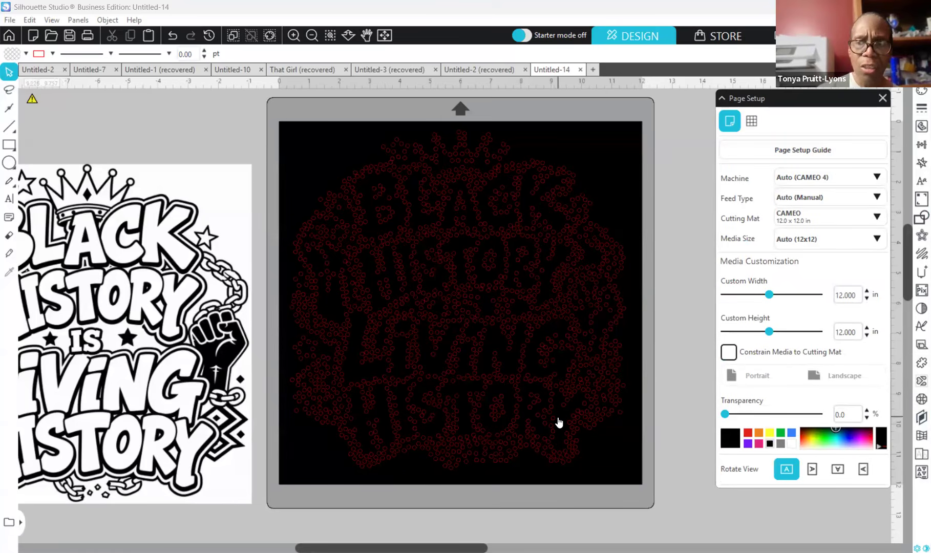
# Step: Fill the rhinestones on the mat with white and set their line colour to transparent
pyautogui.click(577, 332)
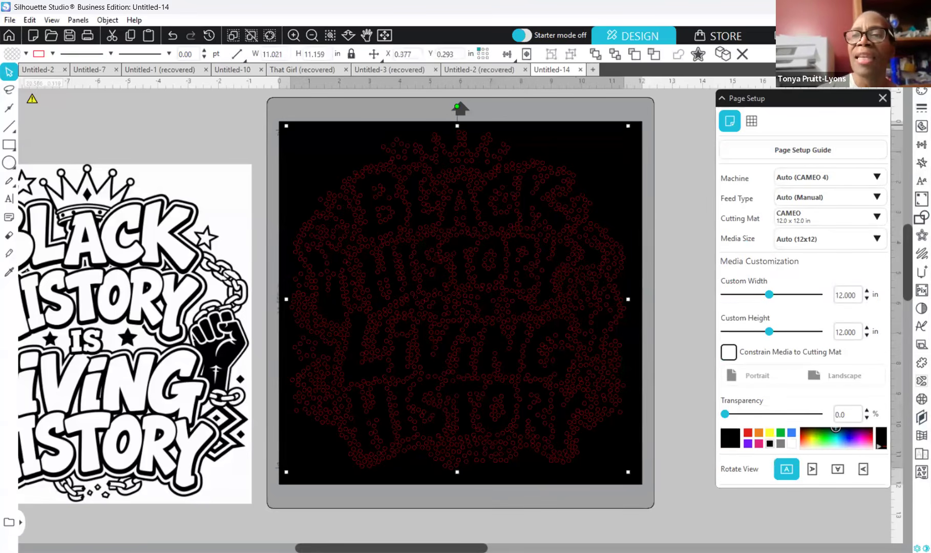
pyautogui.click(916, 178)
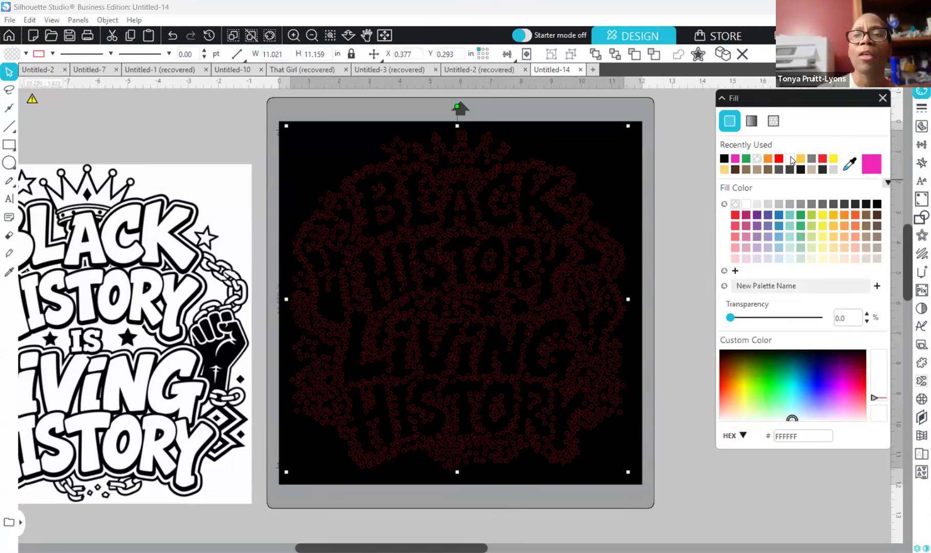
pyautogui.click(789, 159)
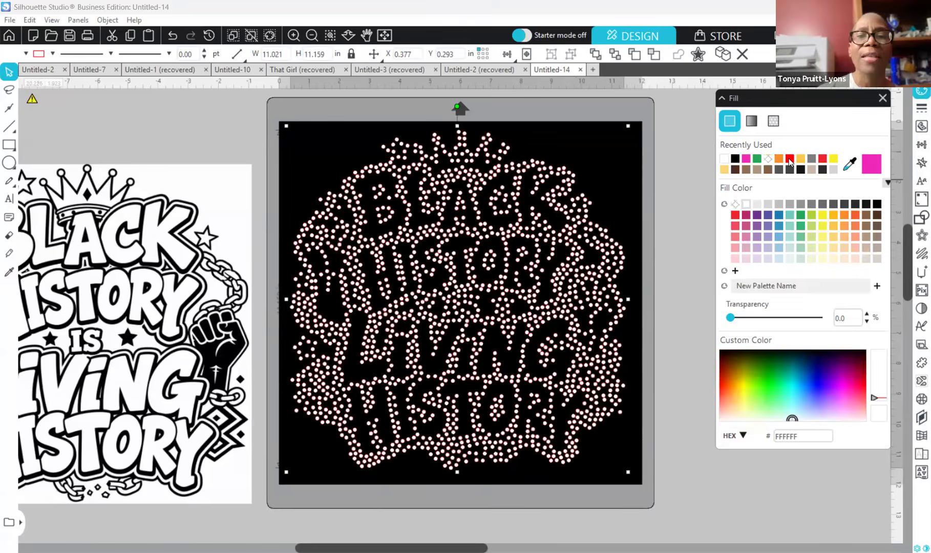
pyautogui.click(920, 108)
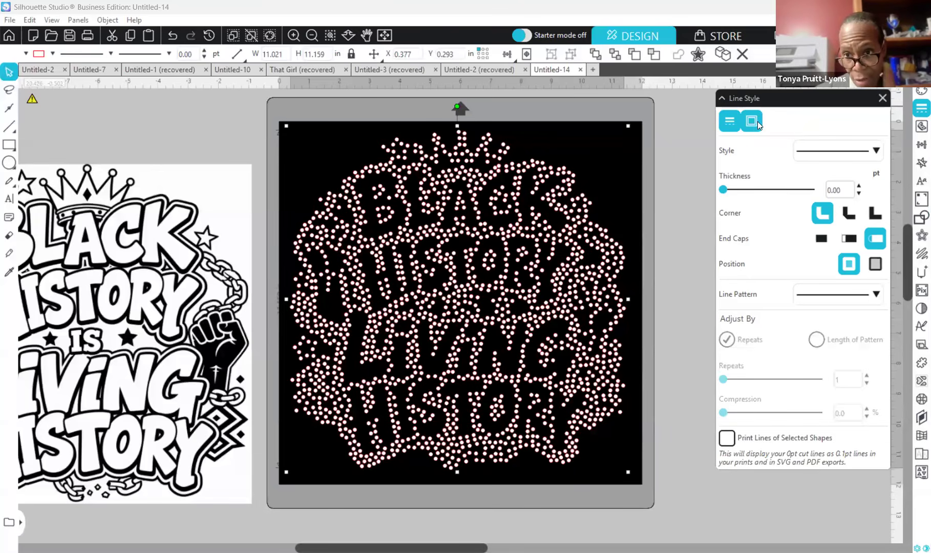
pyautogui.click(757, 122)
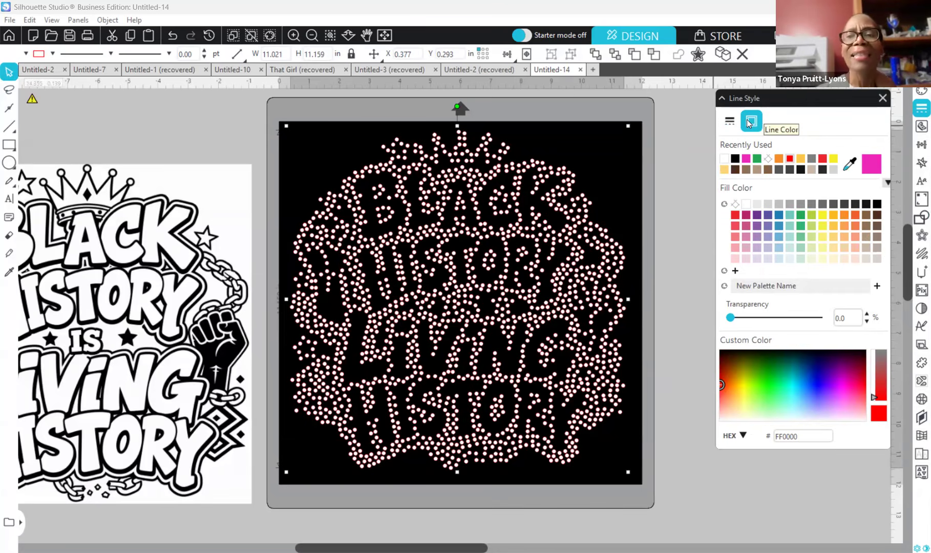
pyautogui.click(736, 206)
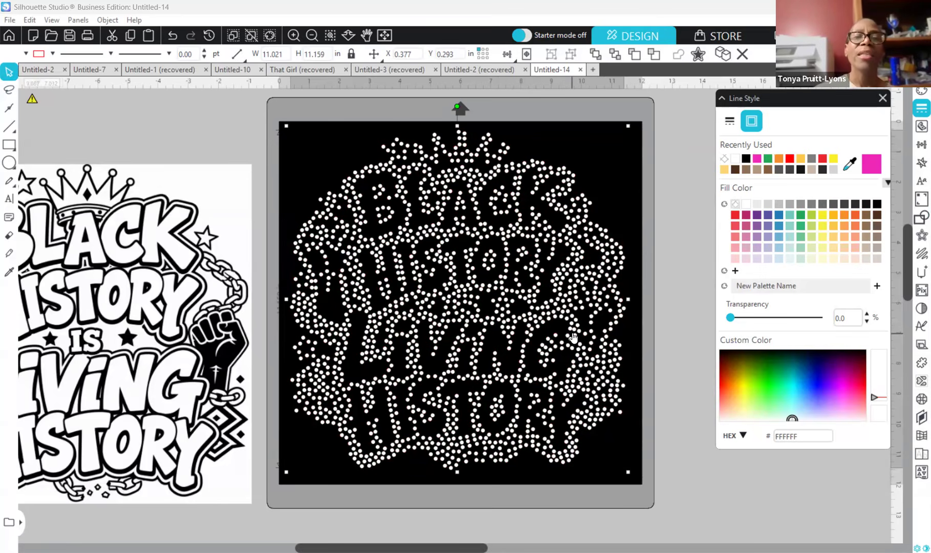
# Step: Shift the rhinestone design slightly toward the mat's centre and set its rhinestone spacing to 0.020 in
pyautogui.moveTo(585, 331)
pyautogui.mouseDown()
pyautogui.moveTo(572, 336)
pyautogui.moveTo(578, 341)
pyautogui.mouseUp()
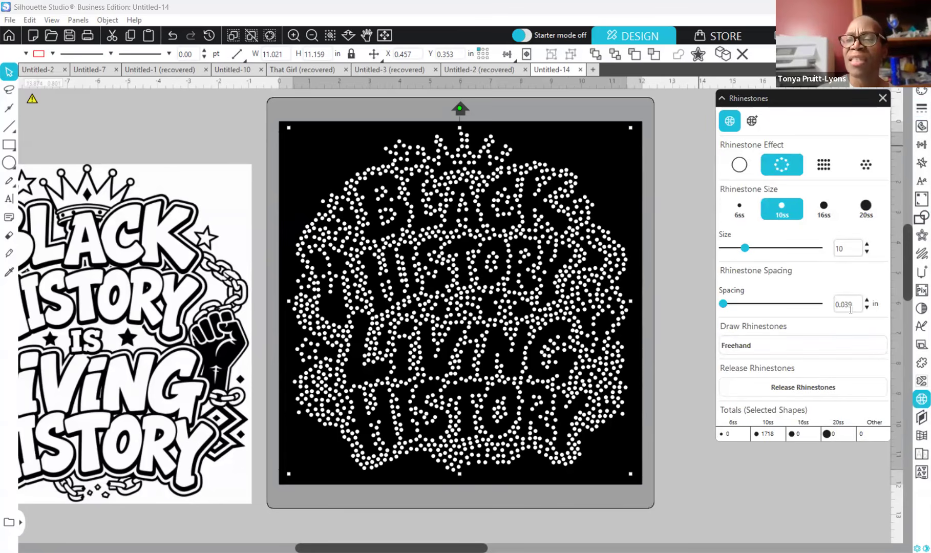
pyautogui.moveTo(843, 302); pyautogui.dragTo(870, 314)
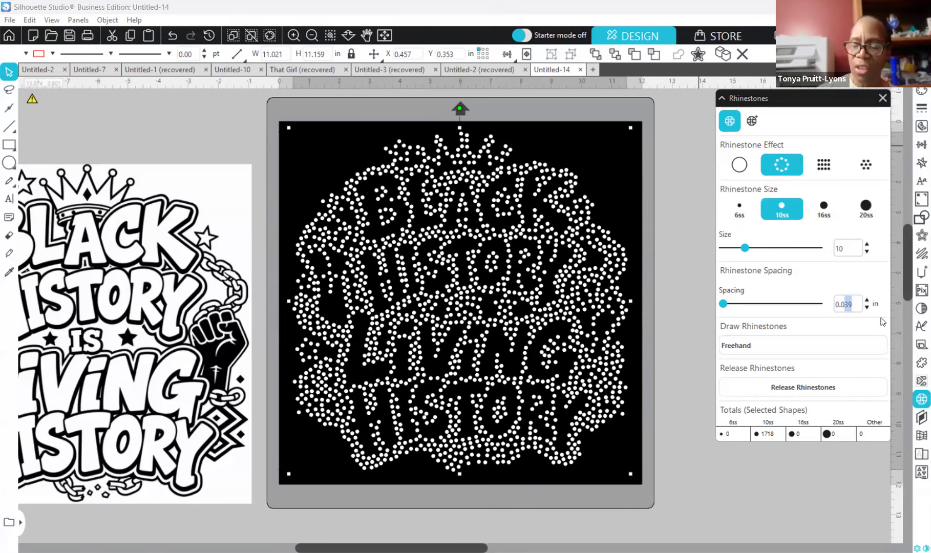
pyautogui.write('20')
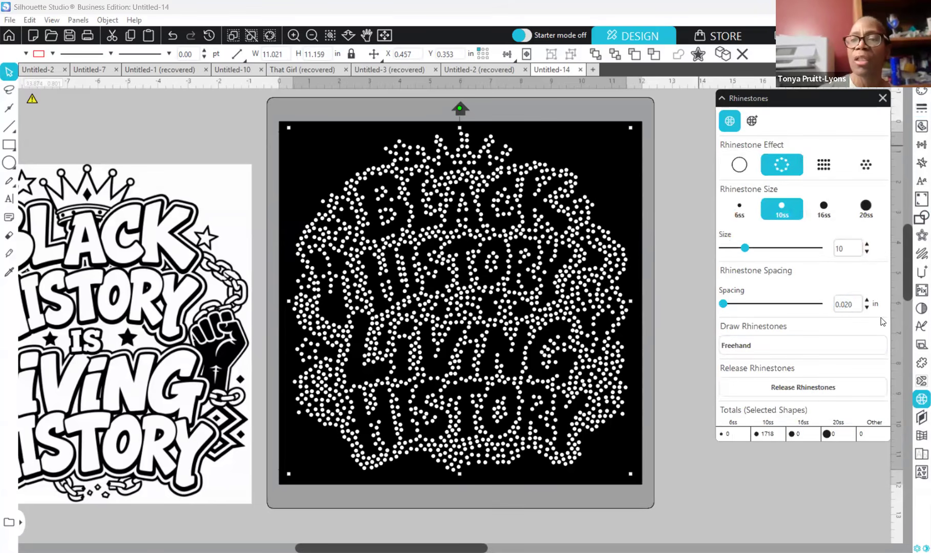
# Step: Apply the 0.020 in rhinestone spacing to the design and change its stones to size 6ss
pyautogui.press('Return')
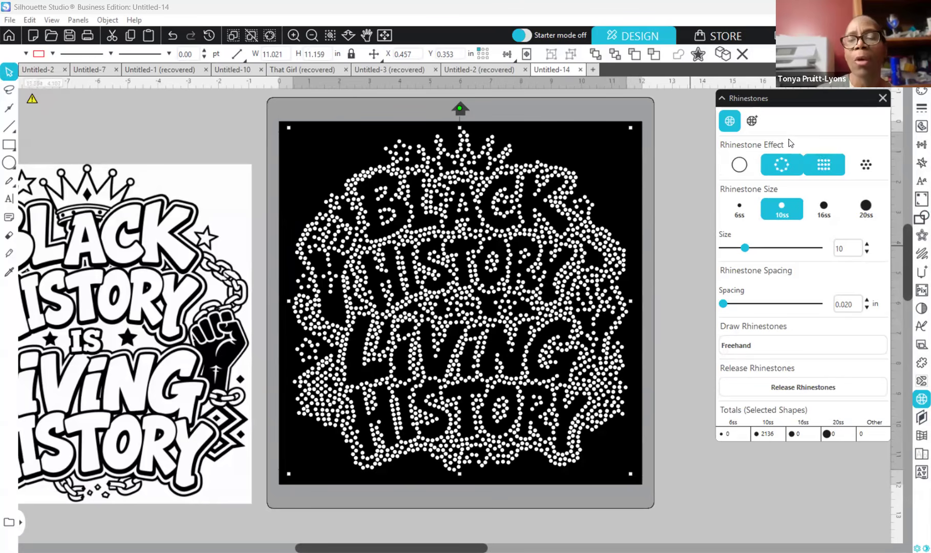
pyautogui.click(737, 213)
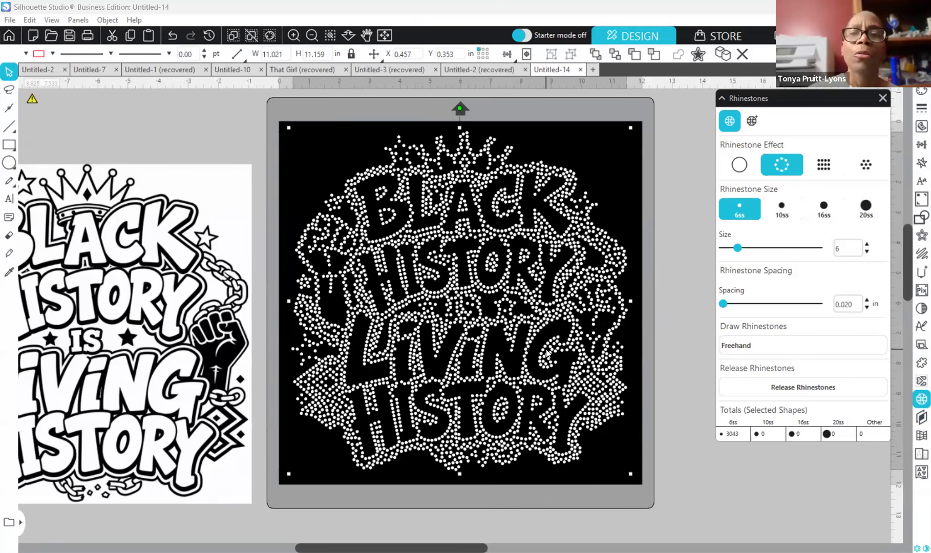
pyautogui.click(750, 344)
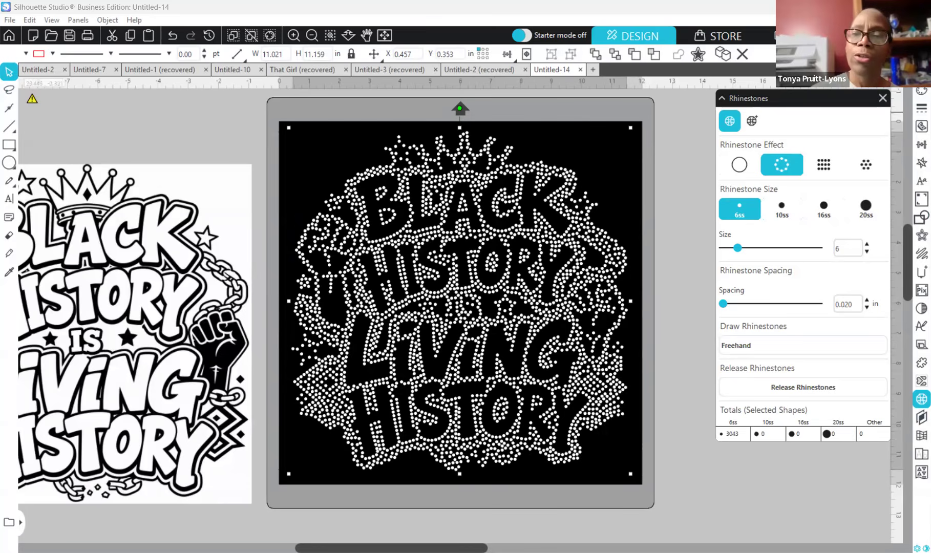
# Step: Set the page colour to grey and move the original image and the rhinestone design up and left
pyautogui.click(921, 72)
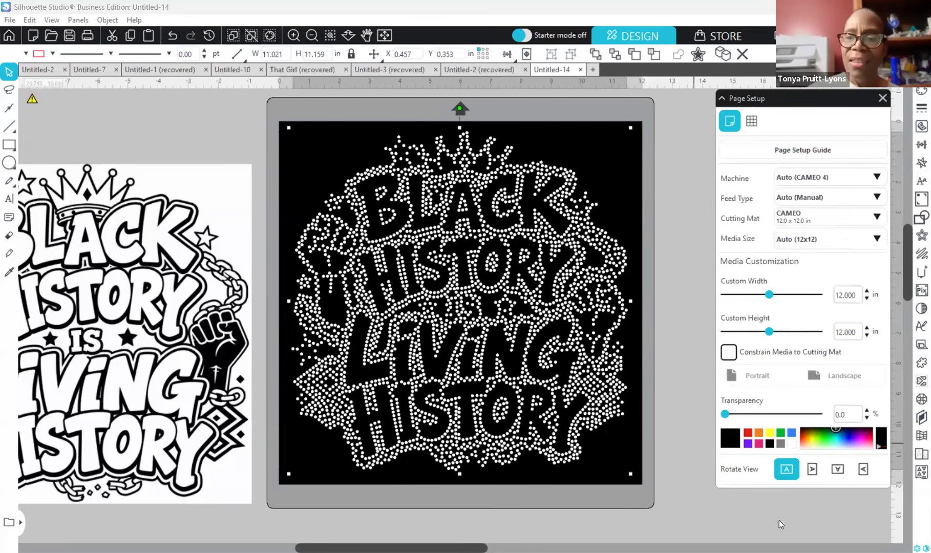
pyautogui.click(780, 443)
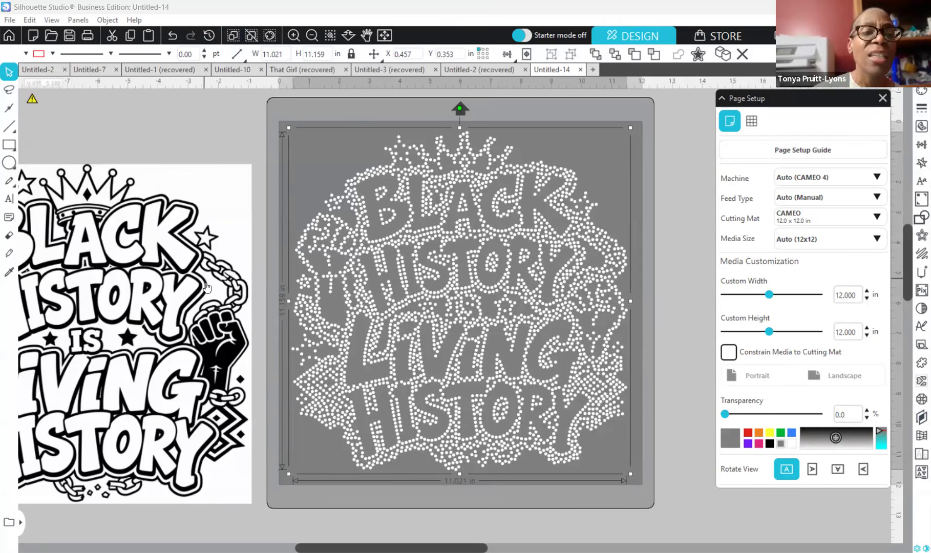
pyautogui.moveTo(206, 283); pyautogui.dragTo(136, 265)
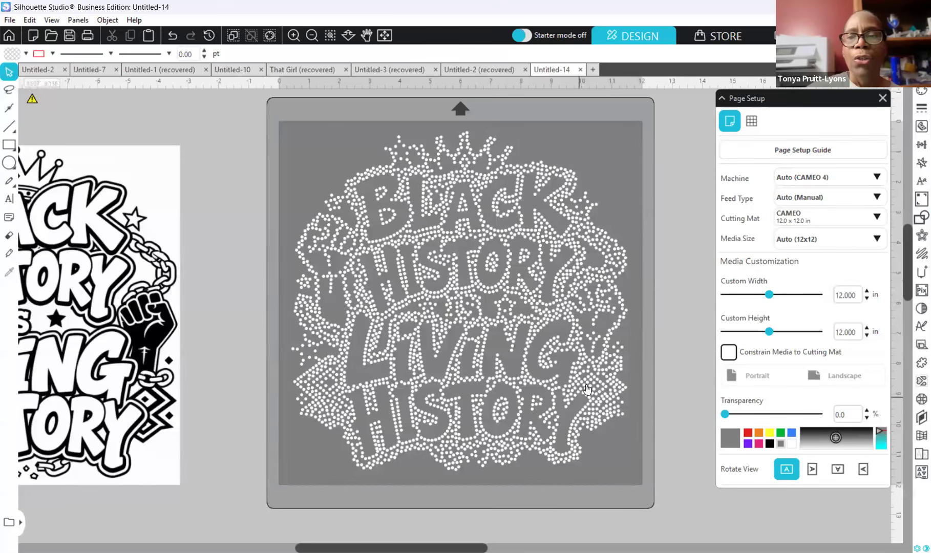
pyautogui.moveTo(587, 350); pyautogui.dragTo(582, 346)
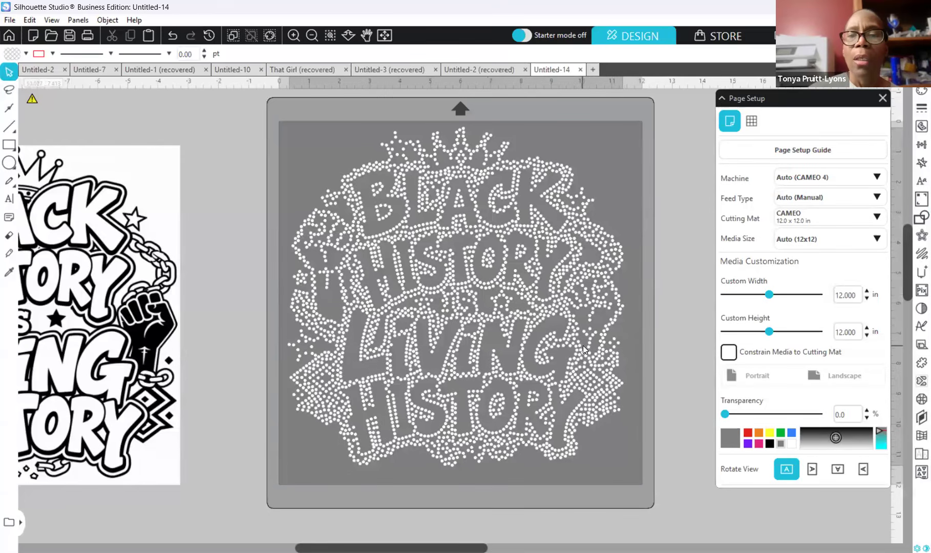
# Step: Remove the rhinestone effect from the design and nudge the resulting solid artwork slightly down to Y 0.273 in
pyautogui.click(646, 354)
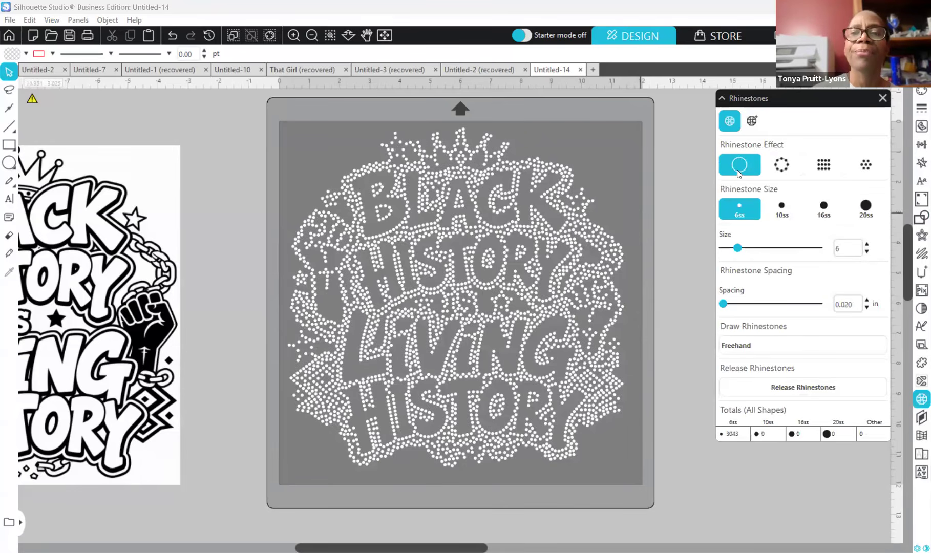
pyautogui.click(545, 267)
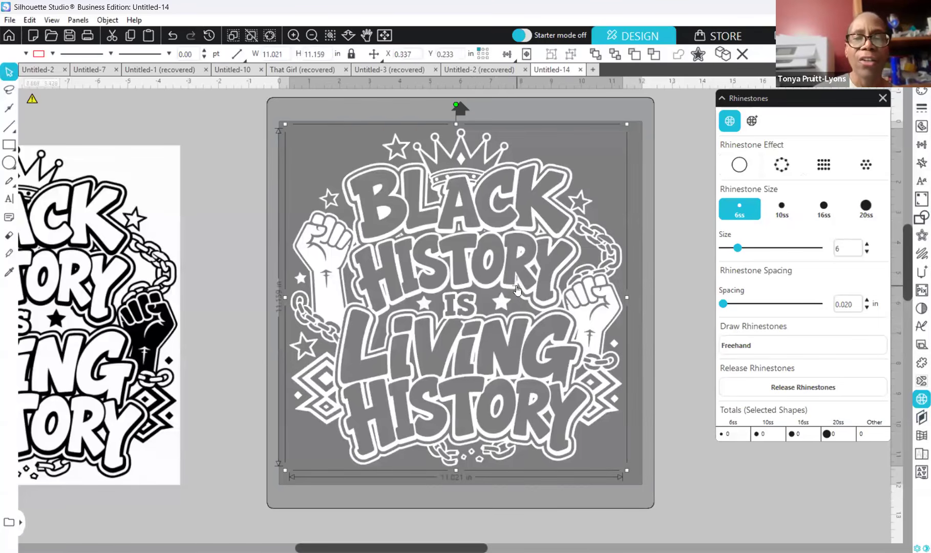
pyautogui.press('Down')
pyautogui.press('Down')
pyautogui.press('Down')
pyautogui.press('Down')
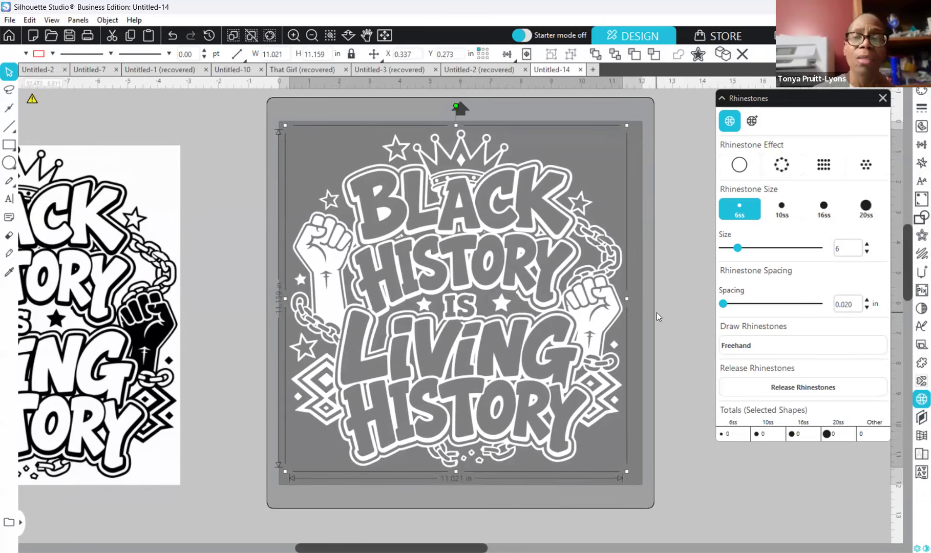
# Step: Try releasing the compound path of the white-filled artwork, and undo the release
pyautogui.rightClick(661, 180)
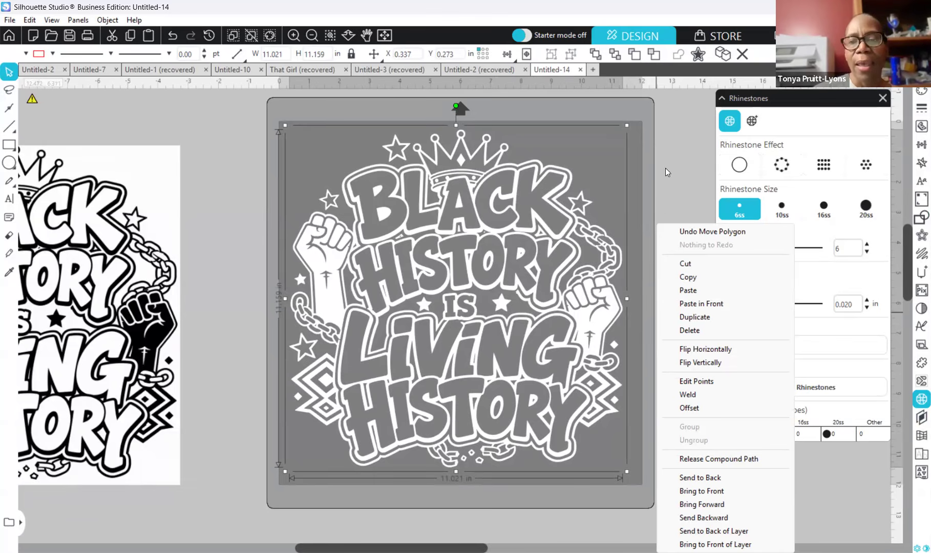
pyautogui.click(711, 459)
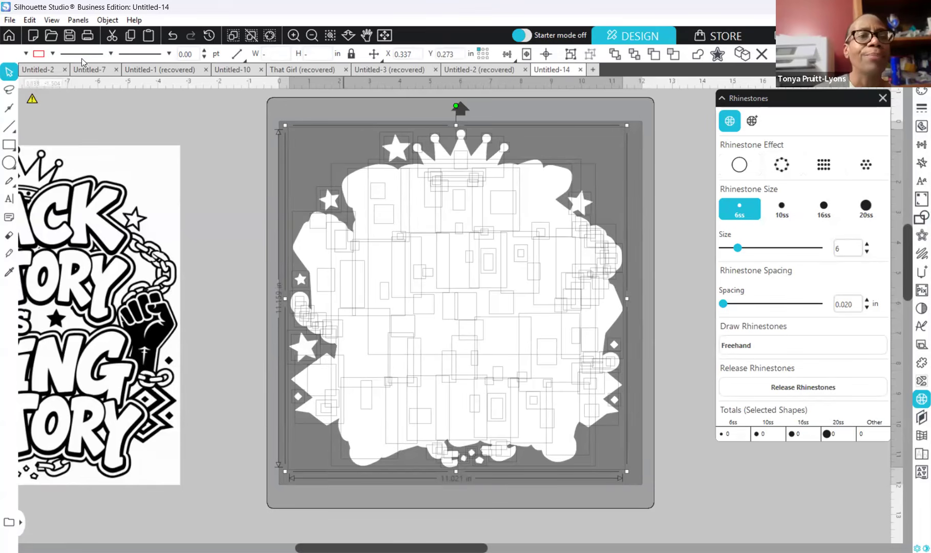
pyautogui.click(172, 35)
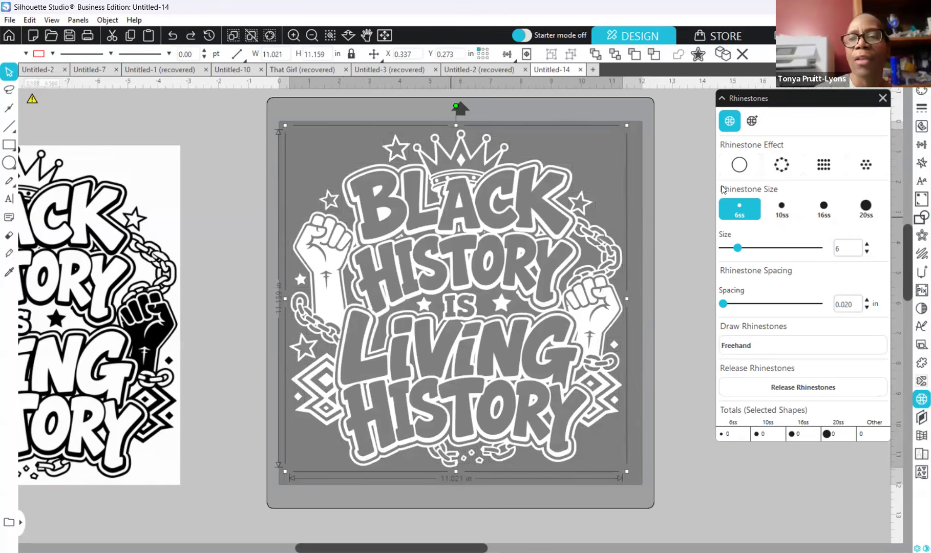
# Step: Set the artwork's fill to transparent and its line colour to yellow
pyautogui.click(919, 92)
pyautogui.click(919, 92)
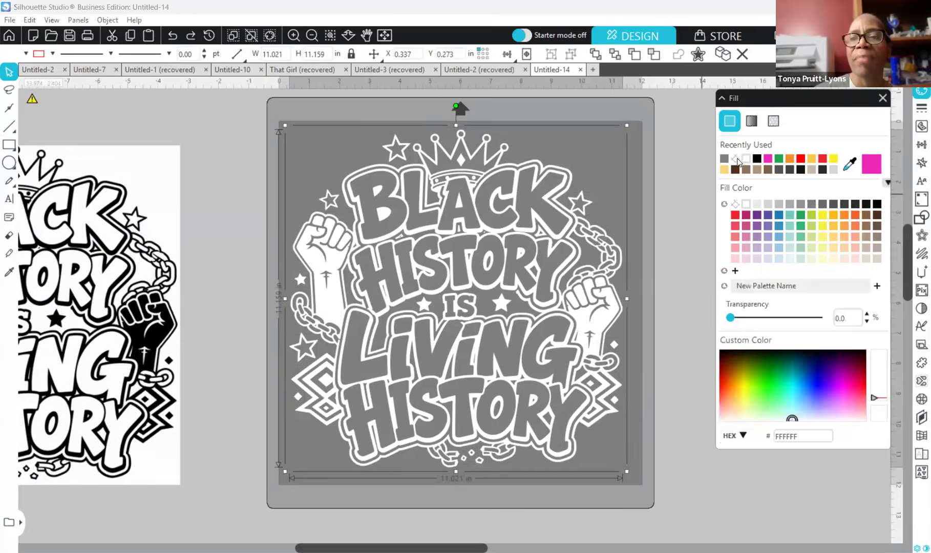
pyautogui.click(735, 160)
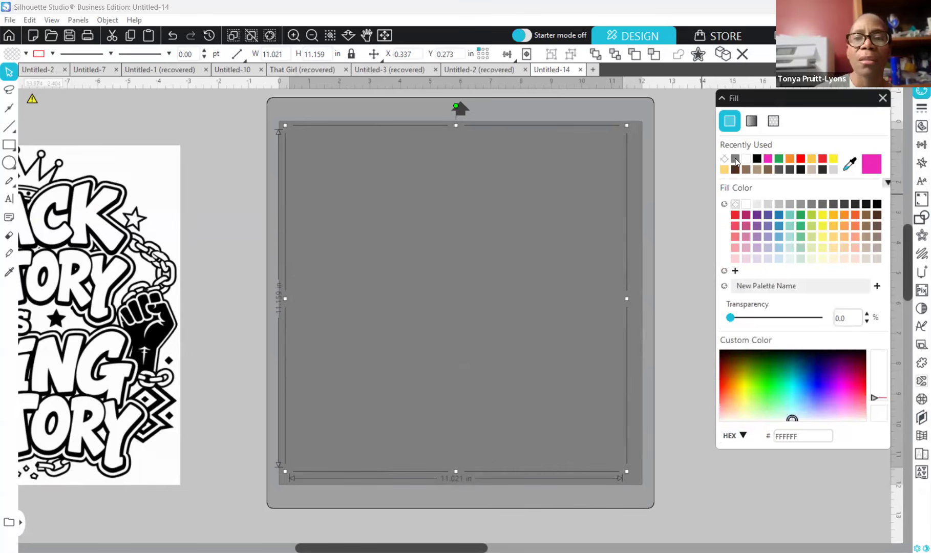
pyautogui.click(918, 110)
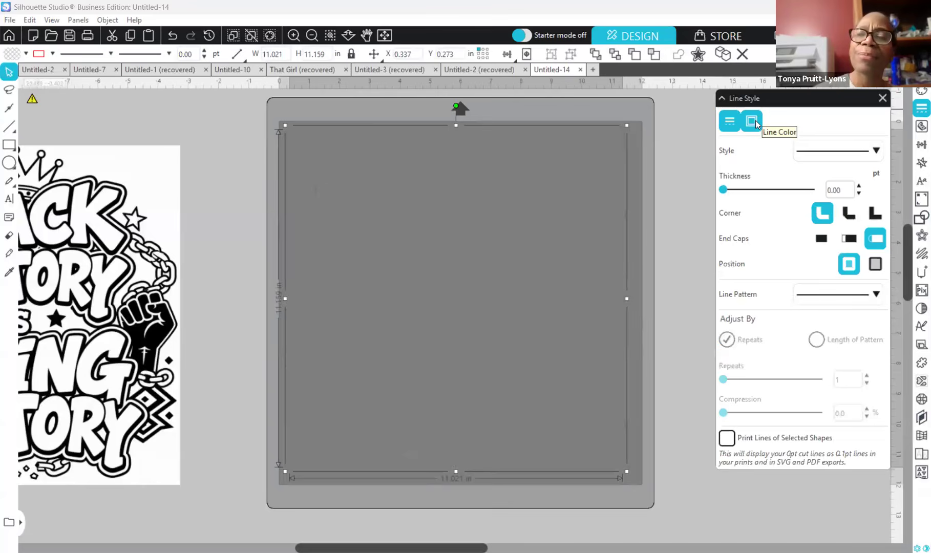
pyautogui.click(756, 120)
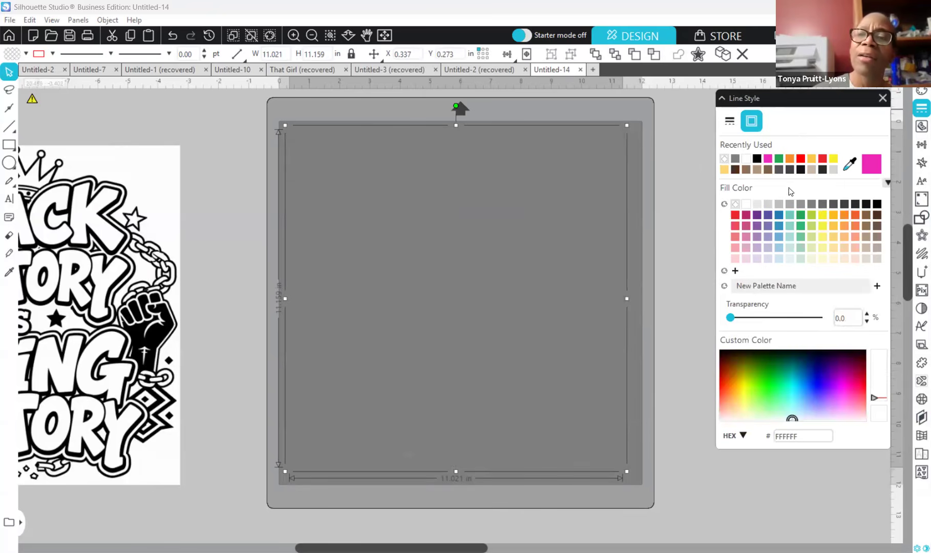
pyautogui.click(801, 158)
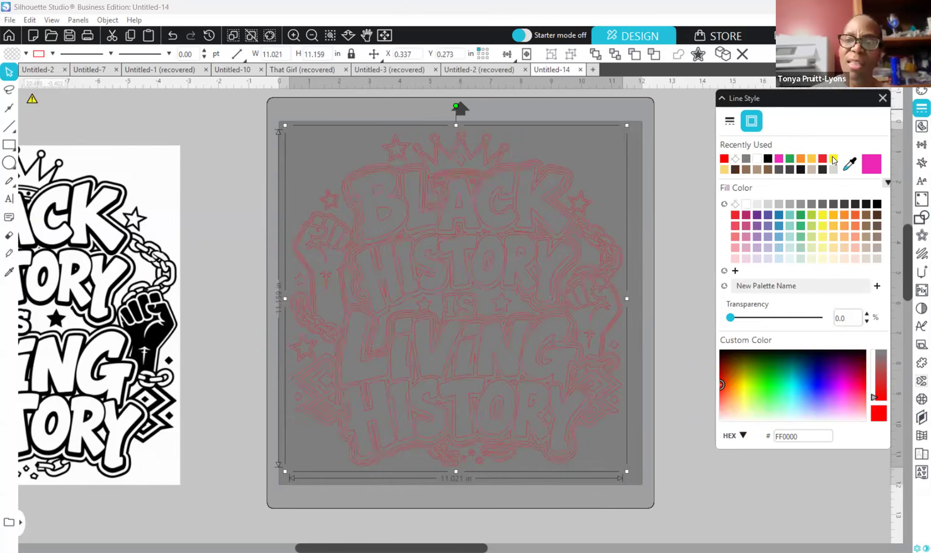
pyautogui.click(833, 160)
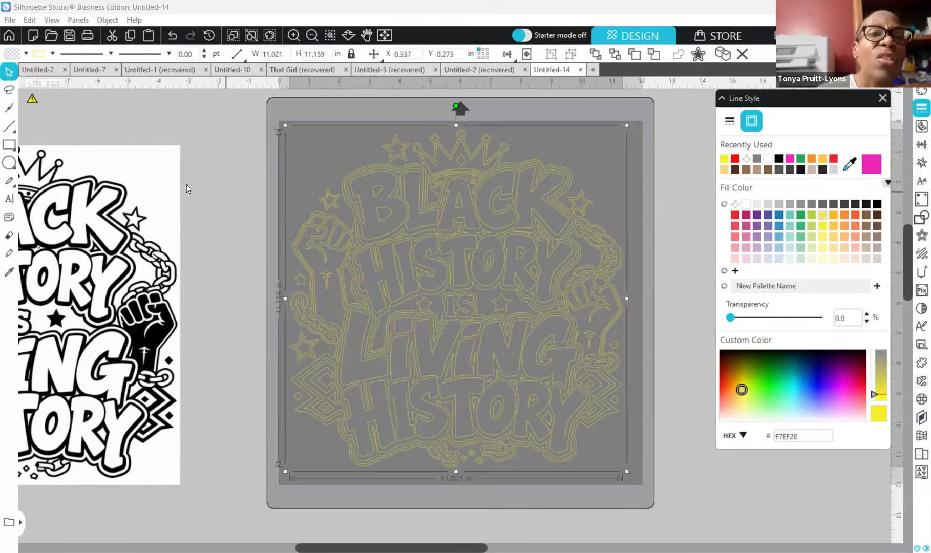
# Step: Release the compound path of the yellow-outlined artwork into separate shapes and deselect them
pyautogui.click(293, 34)
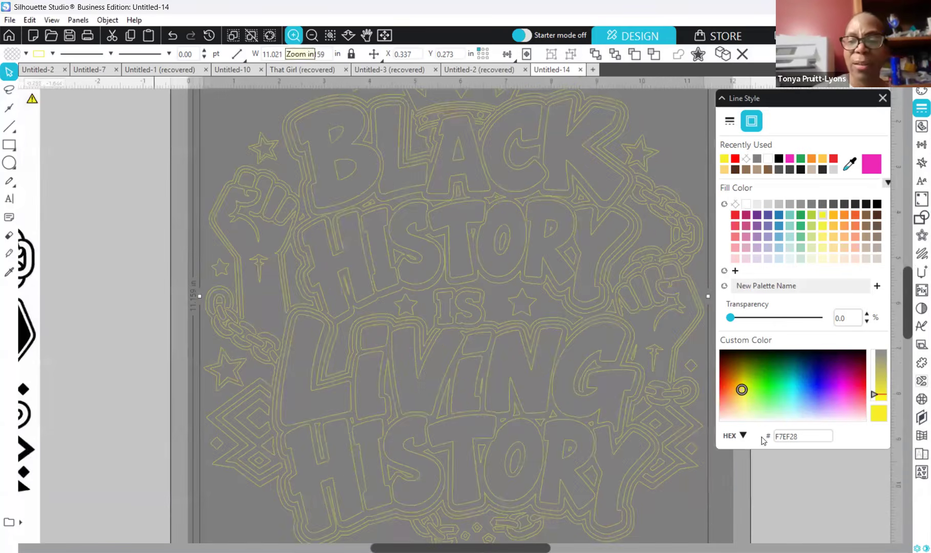
pyautogui.moveTo(460, 548); pyautogui.dragTo(470, 548)
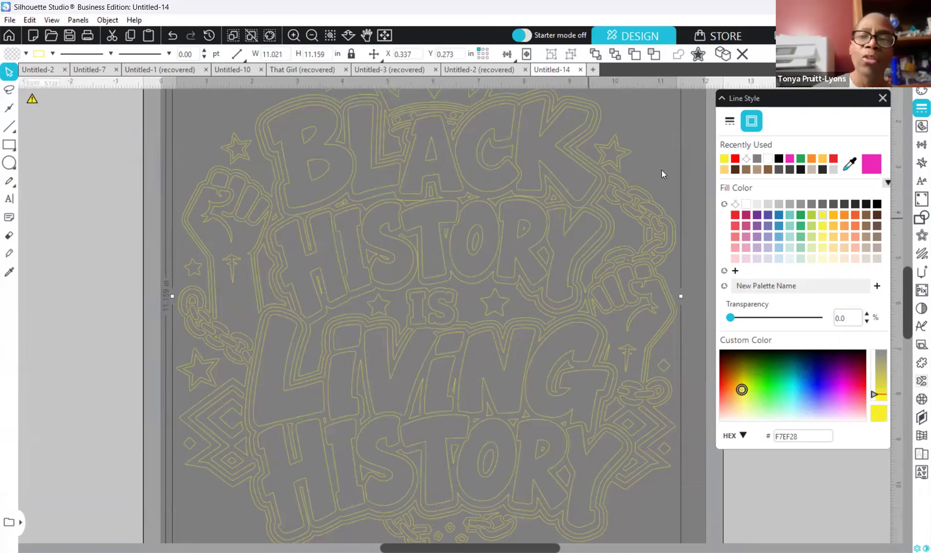
pyautogui.rightClick(711, 485)
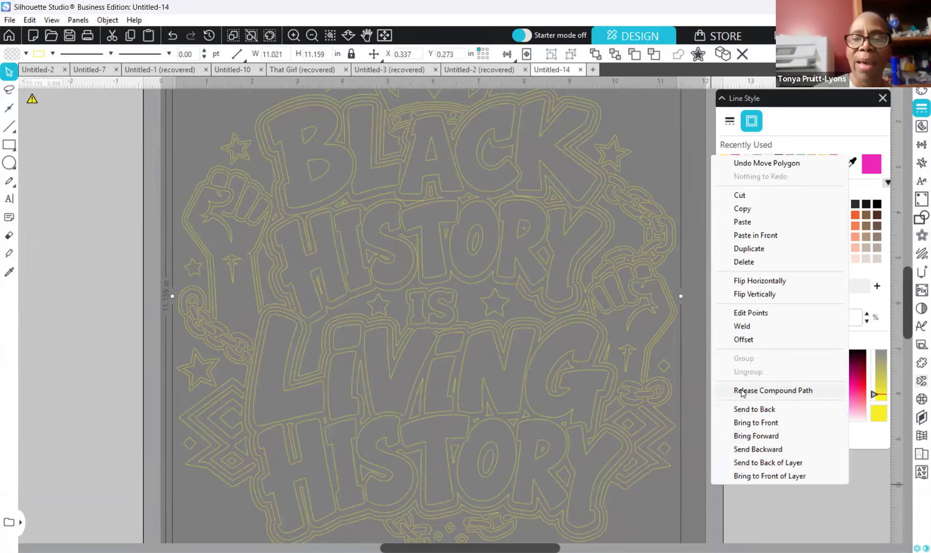
pyautogui.click(741, 391)
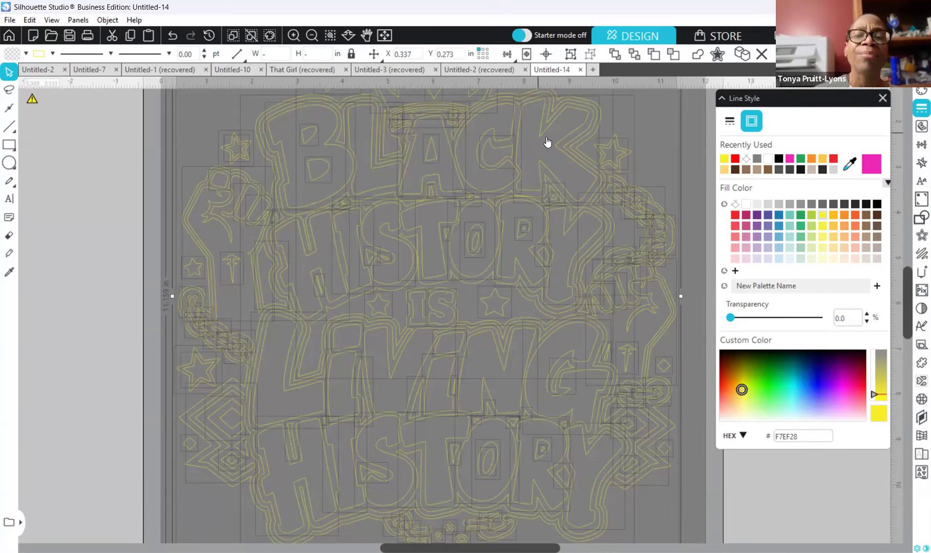
pyautogui.click(699, 201)
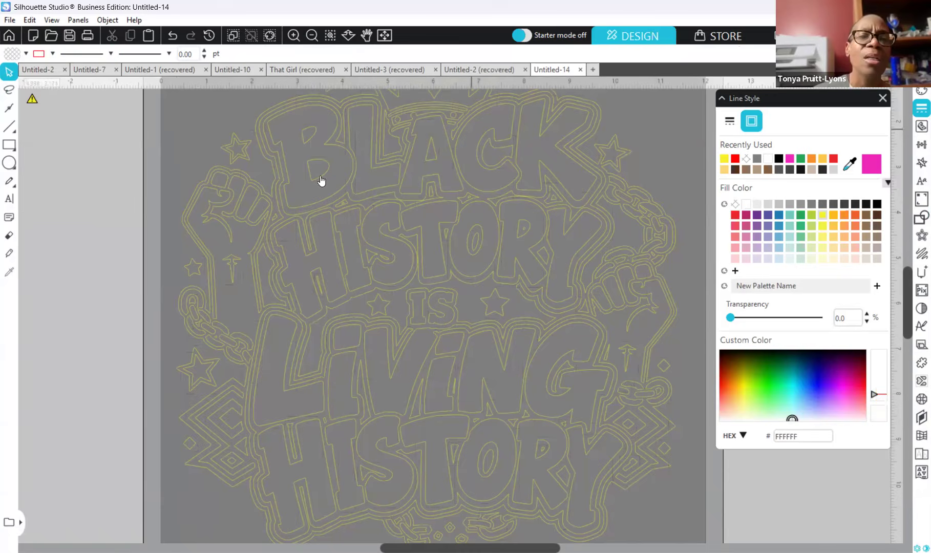
# Step: Try moving a small circle from the crown's tip away from the design, and undo the move
pyautogui.scroll(3, 390, 183)
pyautogui.scroll(2, 388, 182)
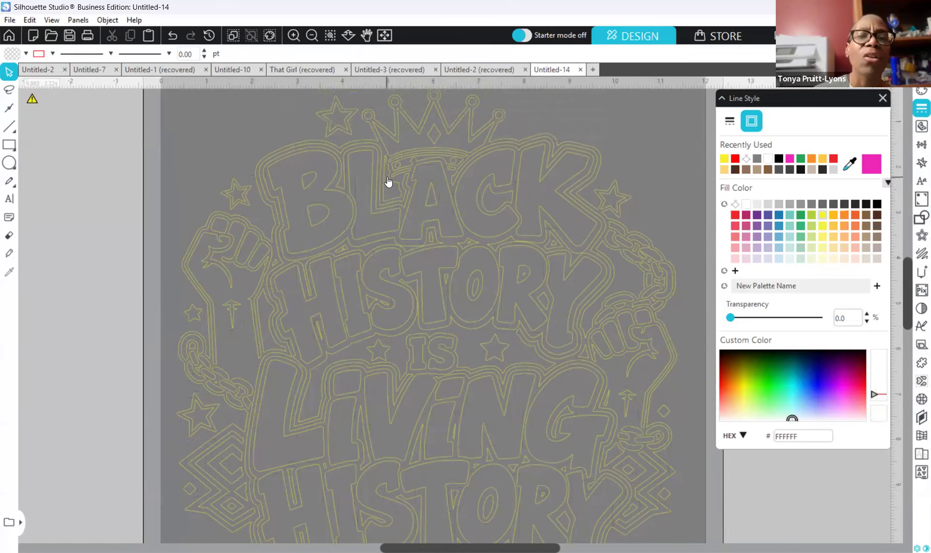
pyautogui.scroll(-1, 388, 181)
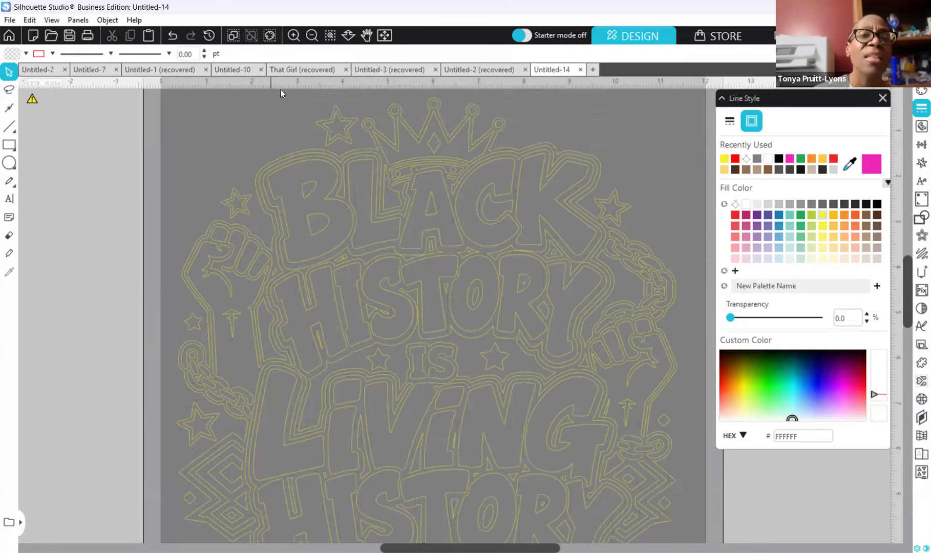
pyautogui.click(311, 35)
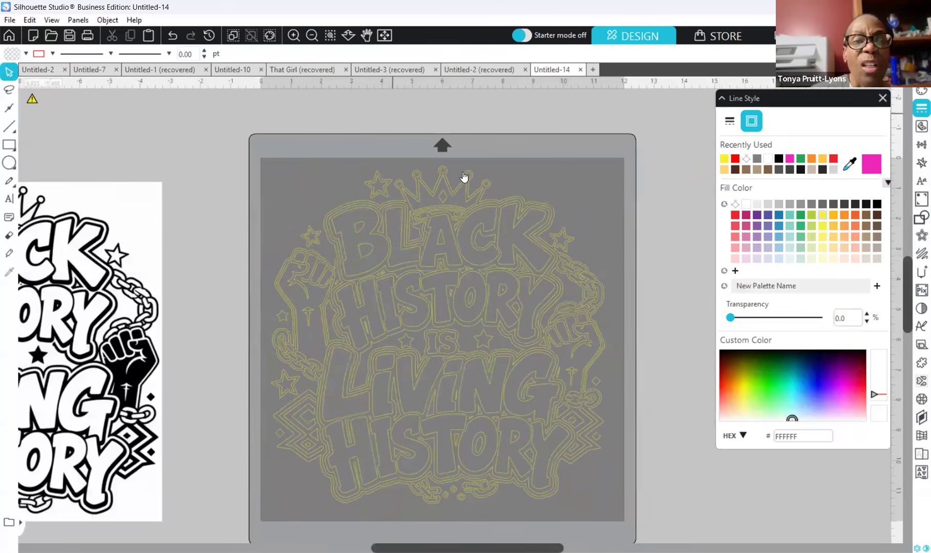
pyautogui.click(501, 185)
pyautogui.click(502, 188)
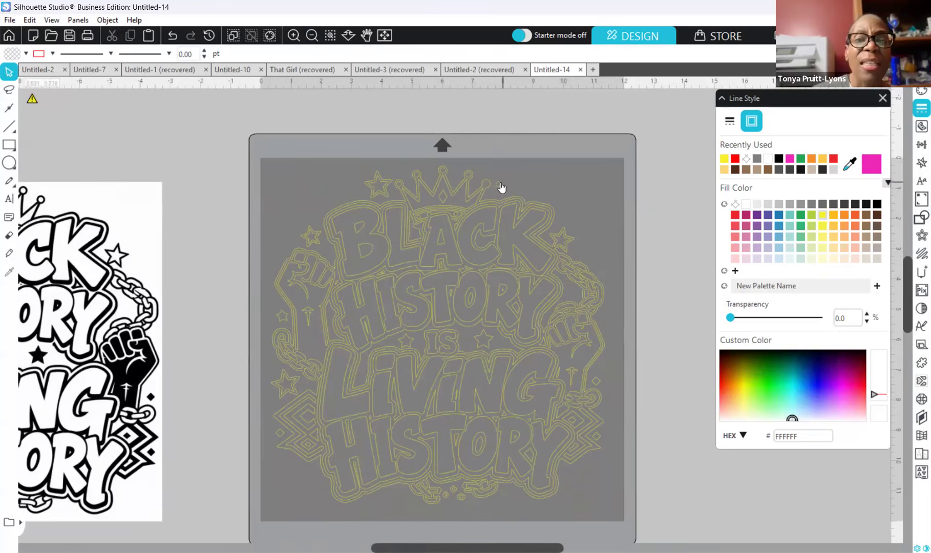
pyautogui.click(500, 188)
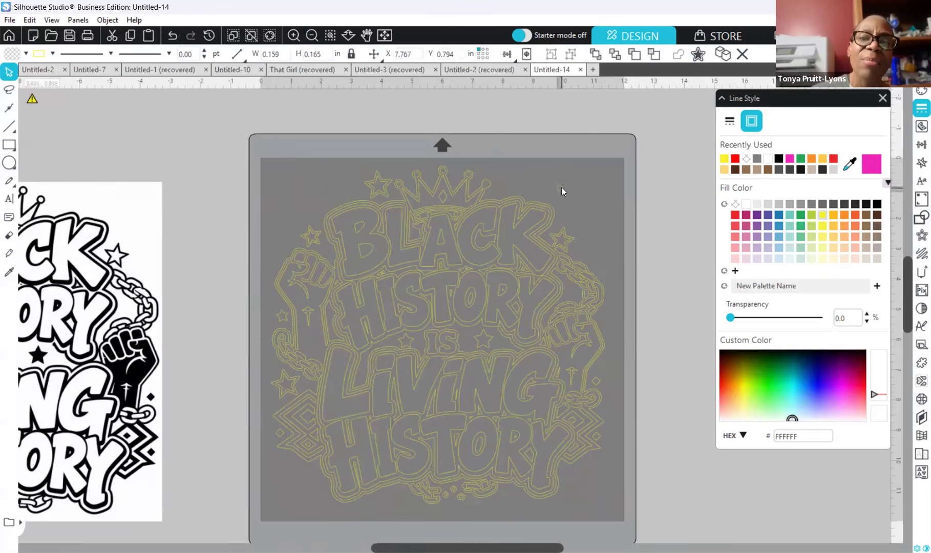
pyautogui.click(544, 176)
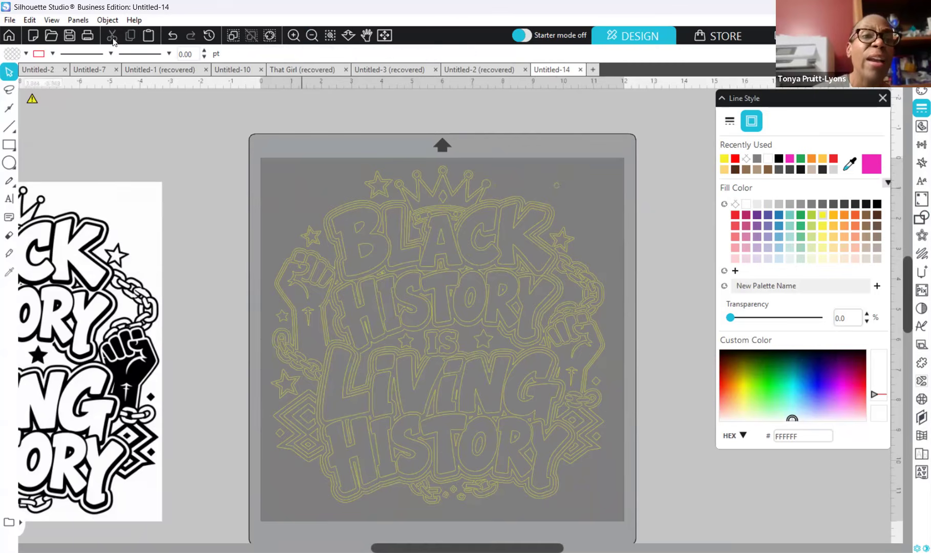
pyautogui.click(172, 36)
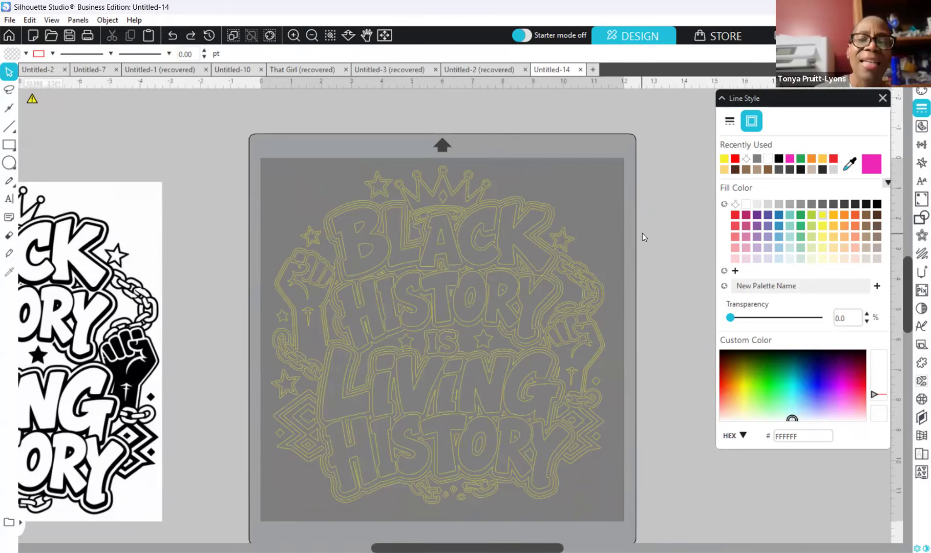
# Step: Move the original image over the mat's edge for comparison and put it back beside the mat
pyautogui.scroll(-2, 642, 232)
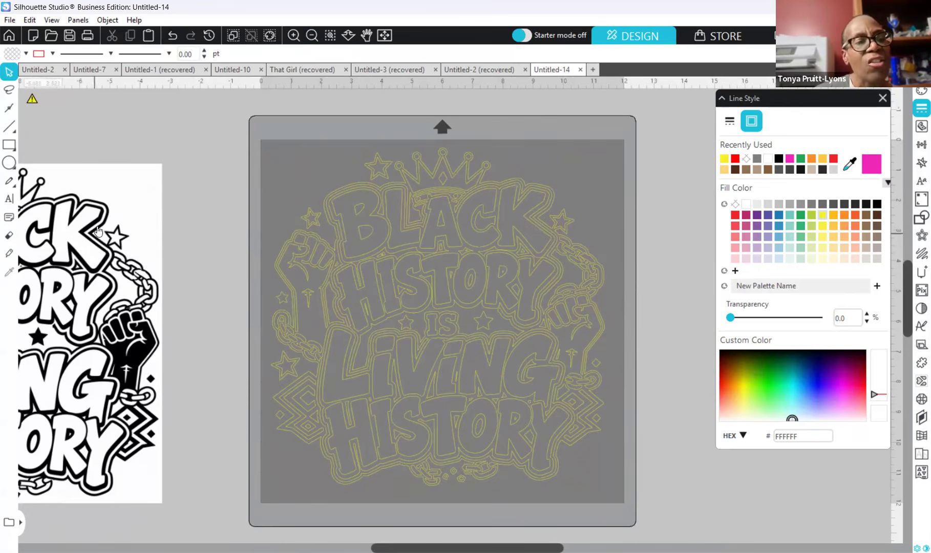
pyautogui.moveTo(101, 258); pyautogui.dragTo(224, 275)
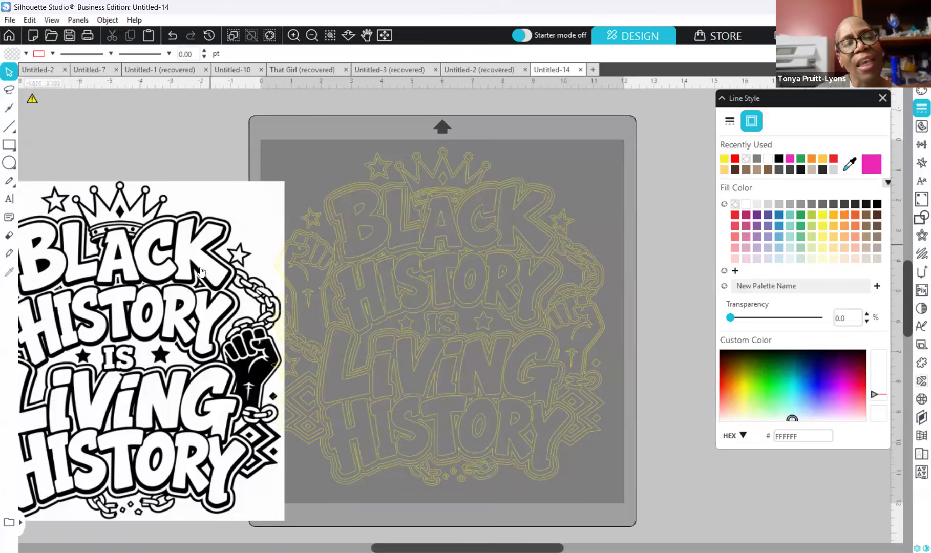
pyautogui.moveTo(211, 272); pyautogui.dragTo(97, 251)
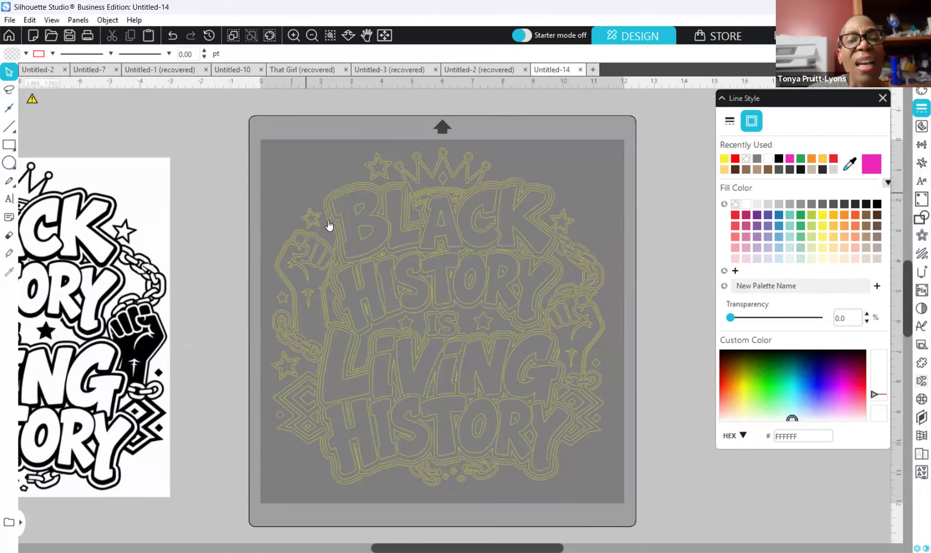
# Step: Try nudging one of the contour outlines around the lettering, and undo the move
pyautogui.click(326, 220)
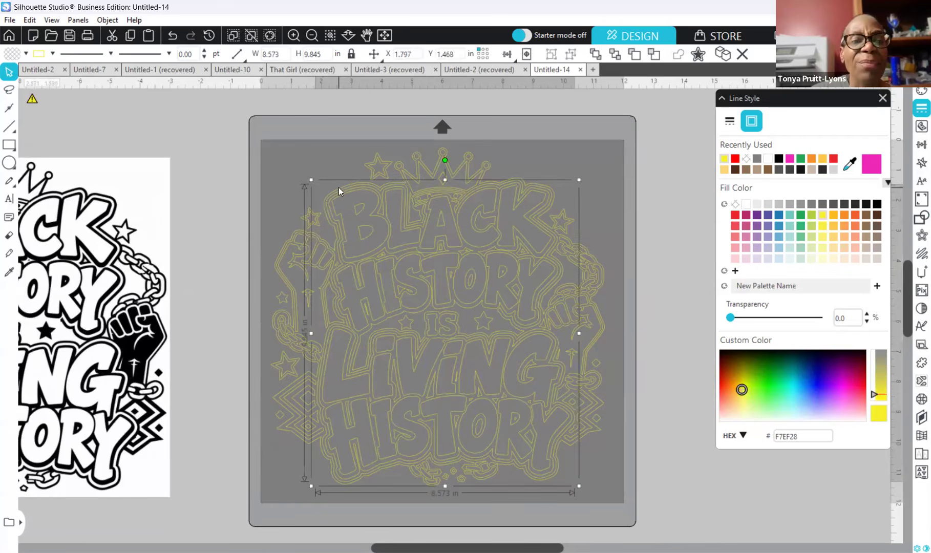
pyautogui.click(640, 197)
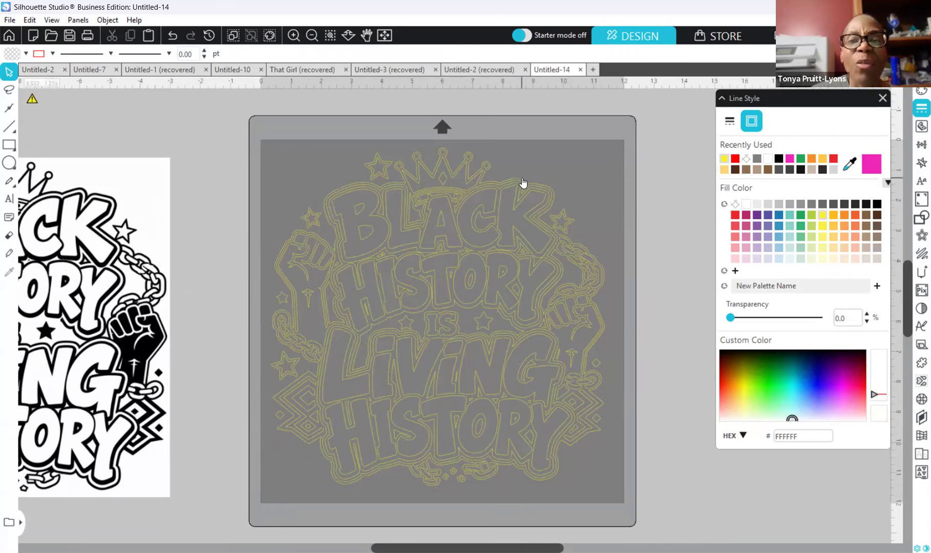
pyautogui.click(521, 178)
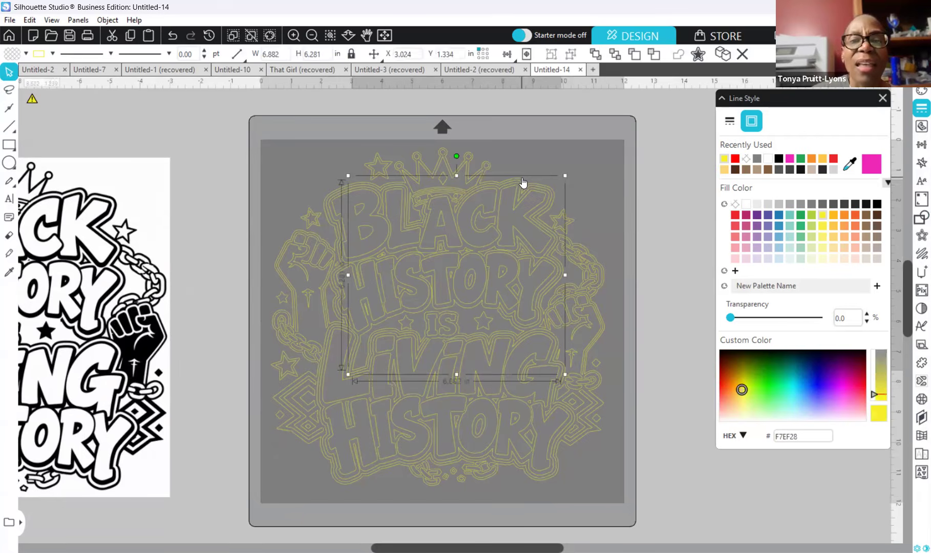
pyautogui.moveTo(523, 176); pyautogui.dragTo(526, 177)
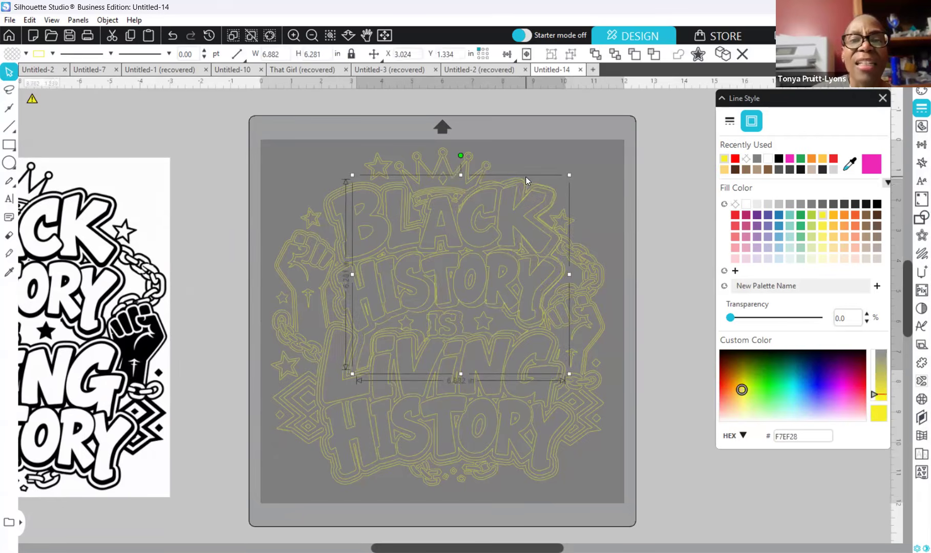
pyautogui.click(177, 39)
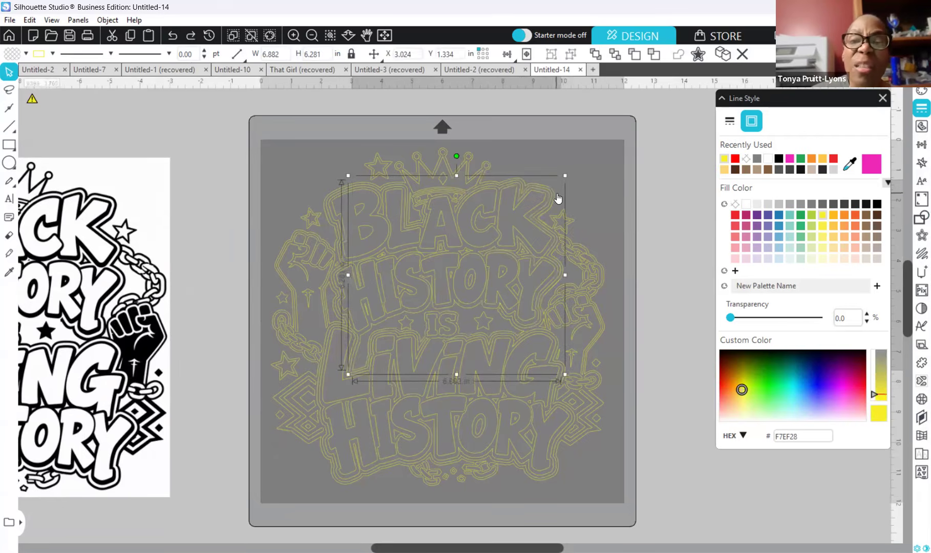
# Step: Try moving the outermost outline off the mat, away from the rest of the design, and undo the move
pyautogui.click(561, 194)
pyautogui.click(553, 190)
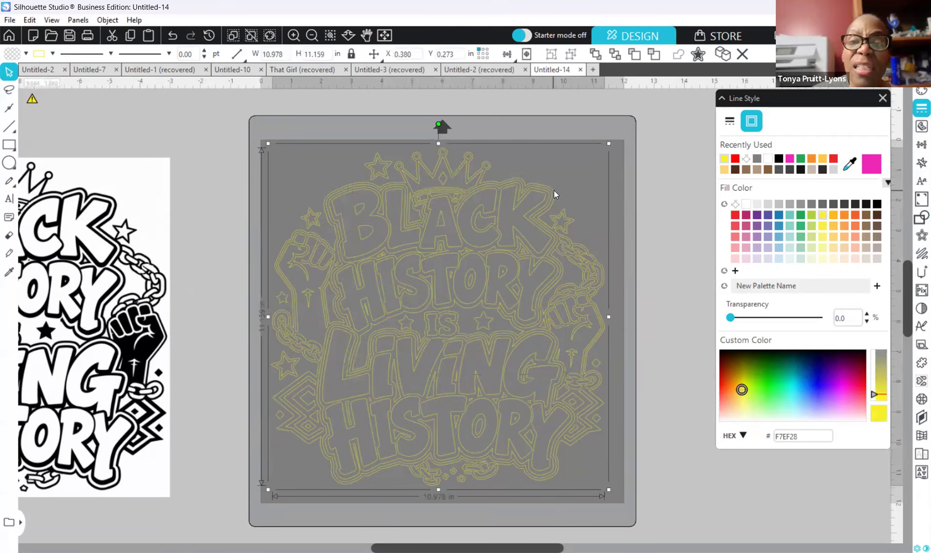
pyautogui.moveTo(554, 190); pyautogui.dragTo(881, 195)
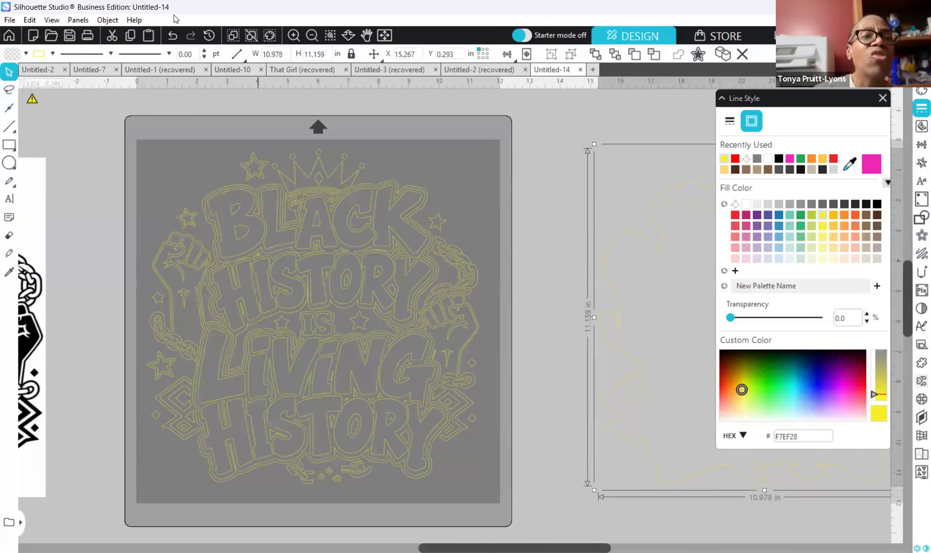
pyautogui.click(176, 39)
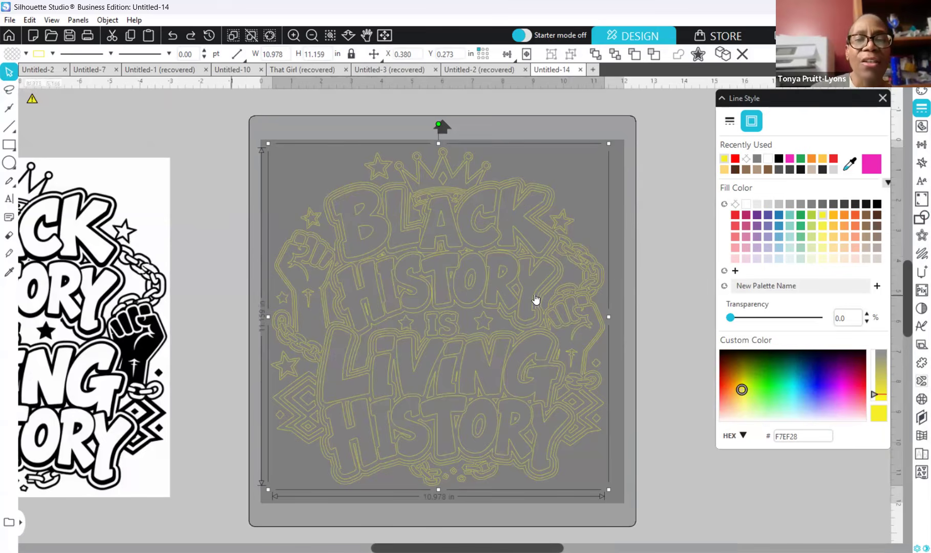
# Step: Select the inner letter shapes of the word BLACK together with the counter of the A
pyautogui.click(359, 254)
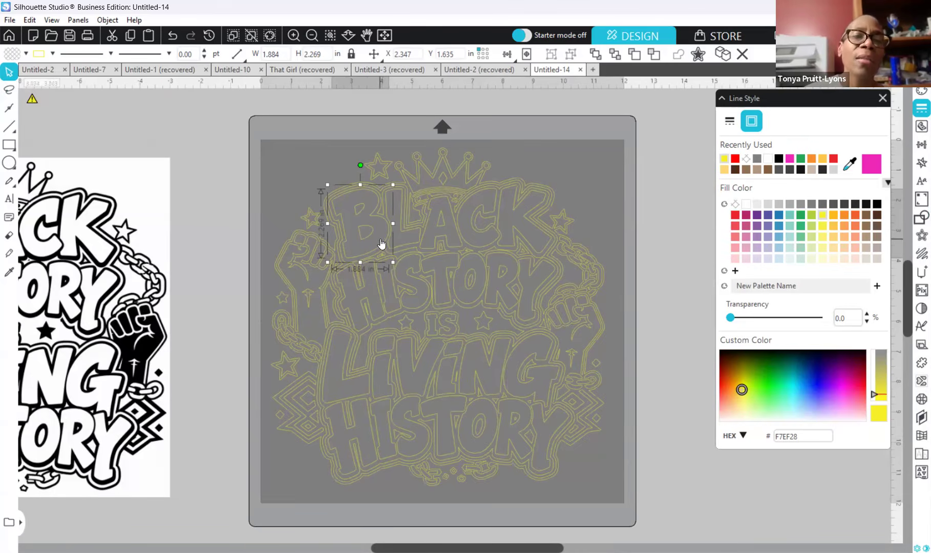
pyautogui.keyDown('shift'); pyautogui.click(417, 242); pyautogui.keyUp('shift')
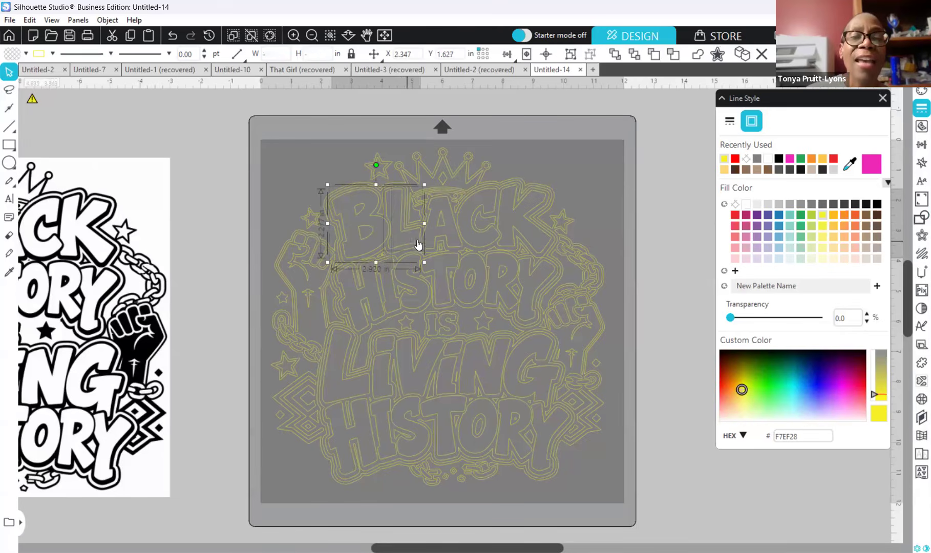
pyautogui.keyDown('shift'); pyautogui.click(445, 220); pyautogui.keyUp('shift')
pyautogui.keyDown('shift'); pyautogui.click(453, 216); pyautogui.keyUp('shift')
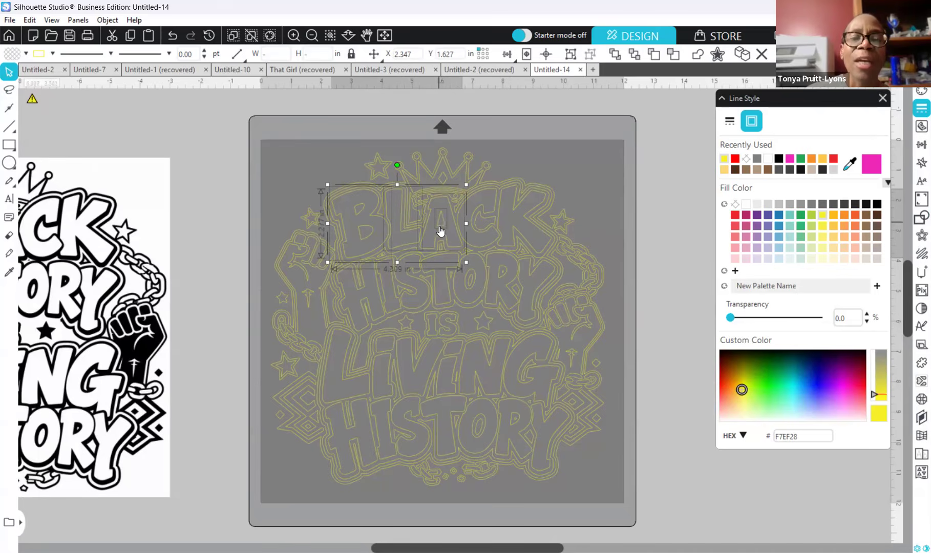
pyautogui.keyDown('shift'); pyautogui.click(493, 206); pyautogui.keyUp('shift')
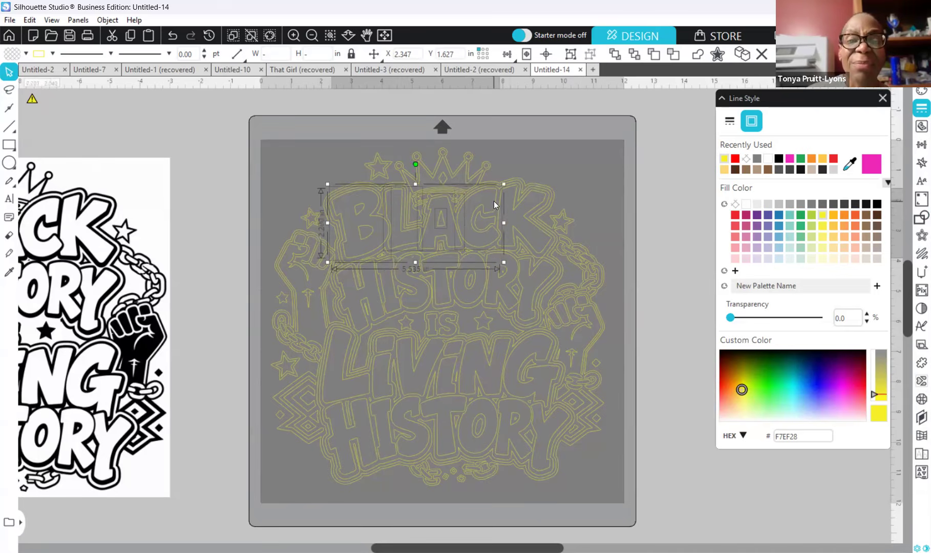
pyautogui.keyDown('shift'); pyautogui.click(535, 250); pyautogui.keyUp('shift')
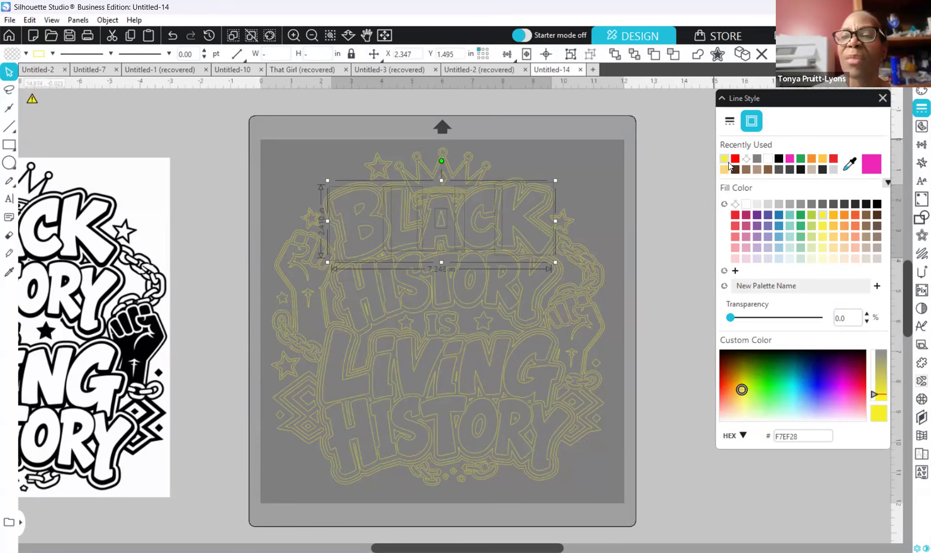
# Step: Try filling the selected BLACK letters with yellow and making them a compound path, and undo both changes
pyautogui.click(919, 94)
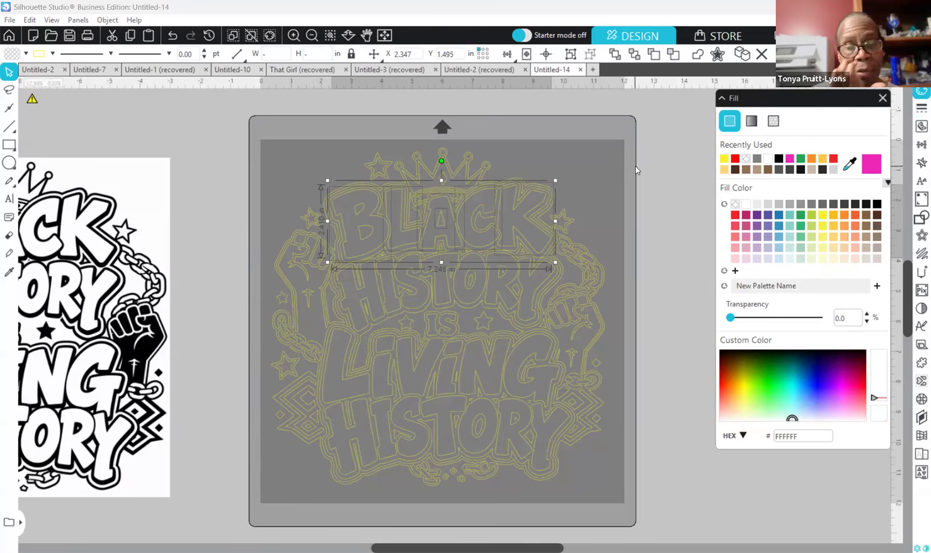
pyautogui.click(724, 160)
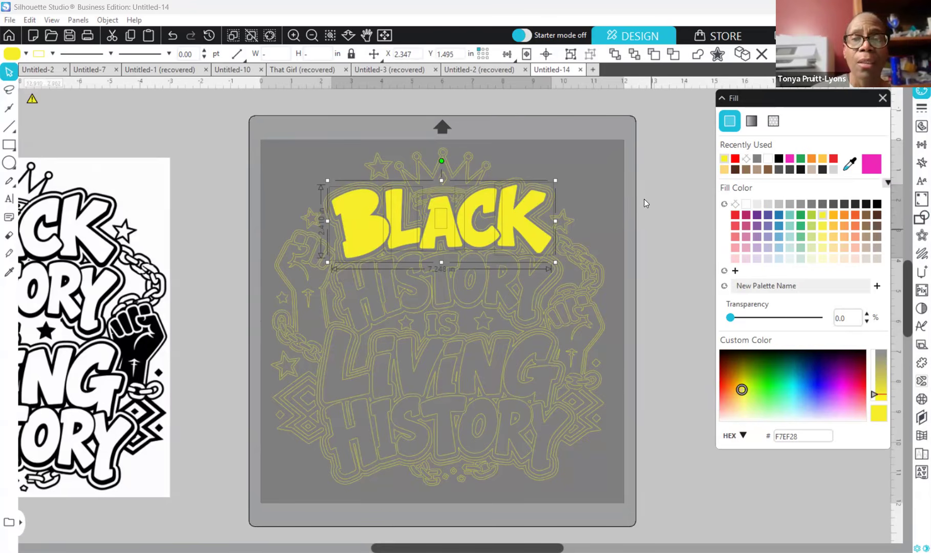
pyautogui.rightClick(648, 221)
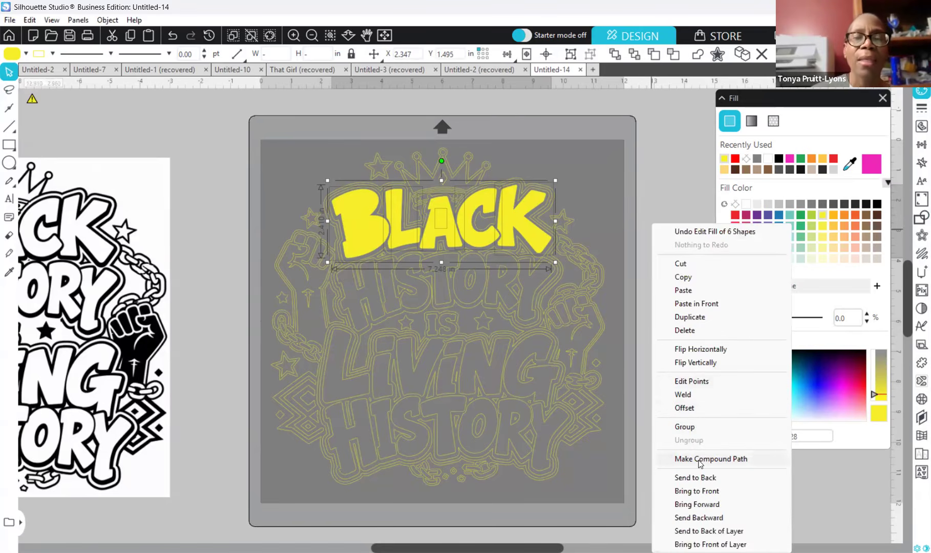
pyautogui.click(700, 460)
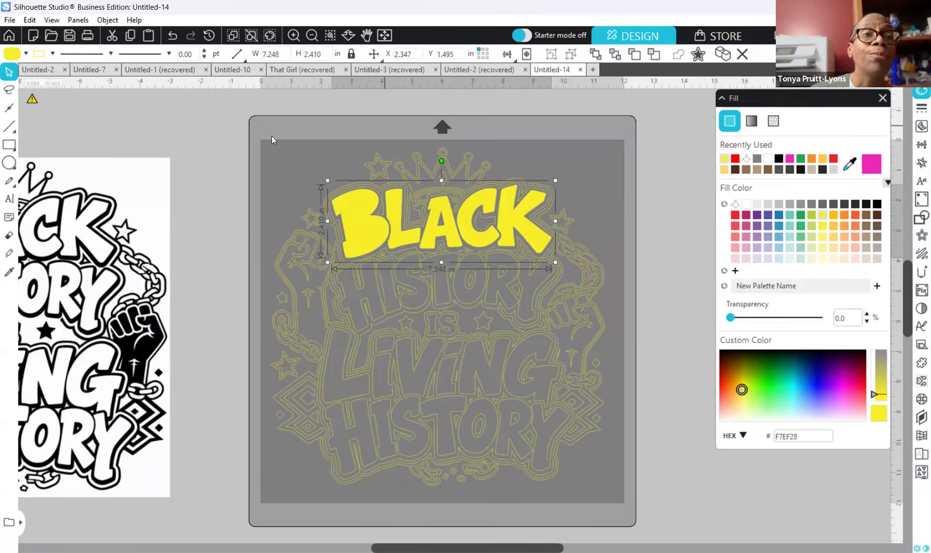
pyautogui.hotkey('ctrl', 'z')
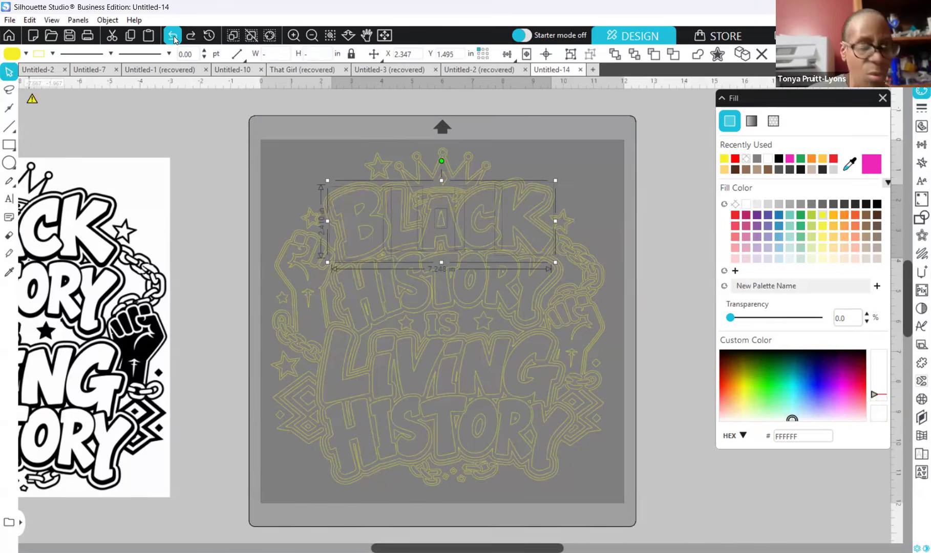
pyautogui.click(174, 39)
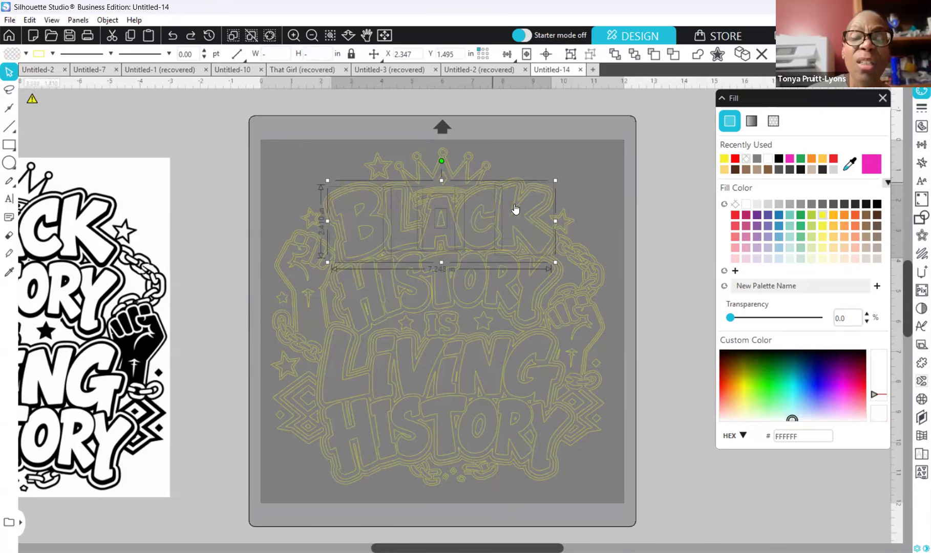
# Step: Include the B's two counters with the BLACK letters, fill them all yellow and make them a compound path
pyautogui.keyDown('shift'); pyautogui.click(360, 210); pyautogui.keyUp('shift')
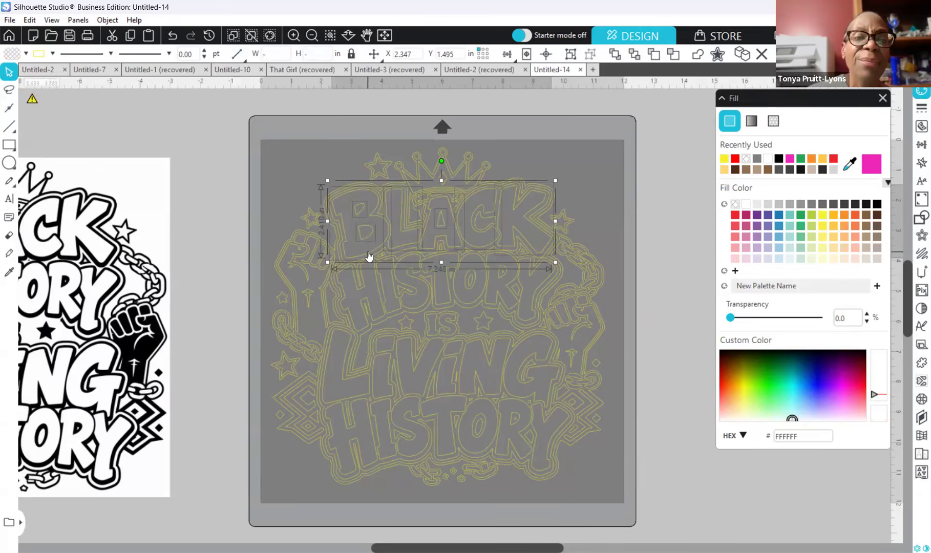
pyautogui.keyDown('shift'); pyautogui.click(363, 229); pyautogui.keyUp('shift')
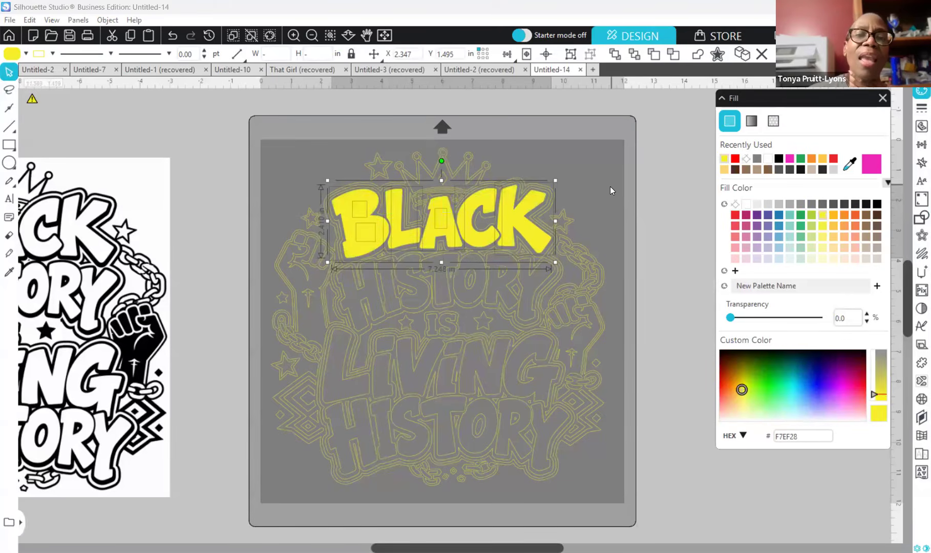
pyautogui.rightClick(632, 201)
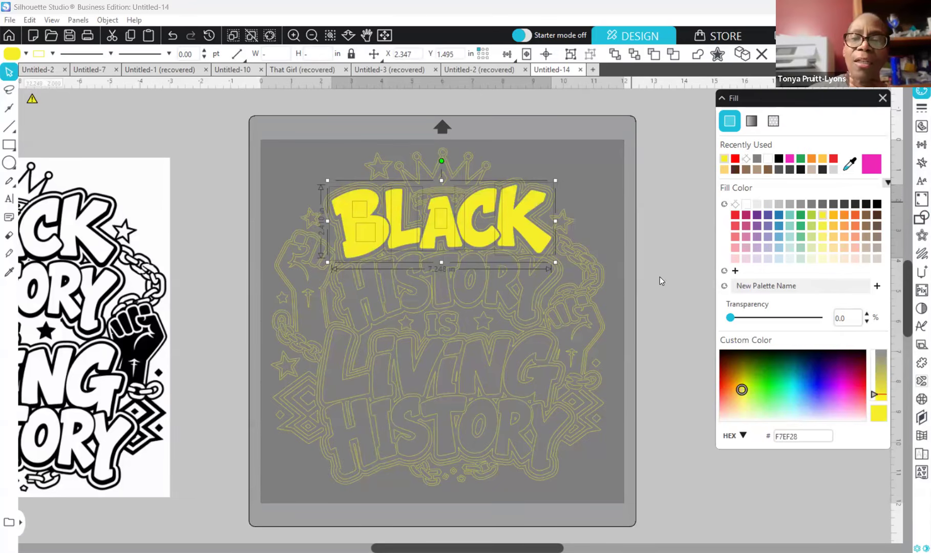
pyautogui.click(690, 438)
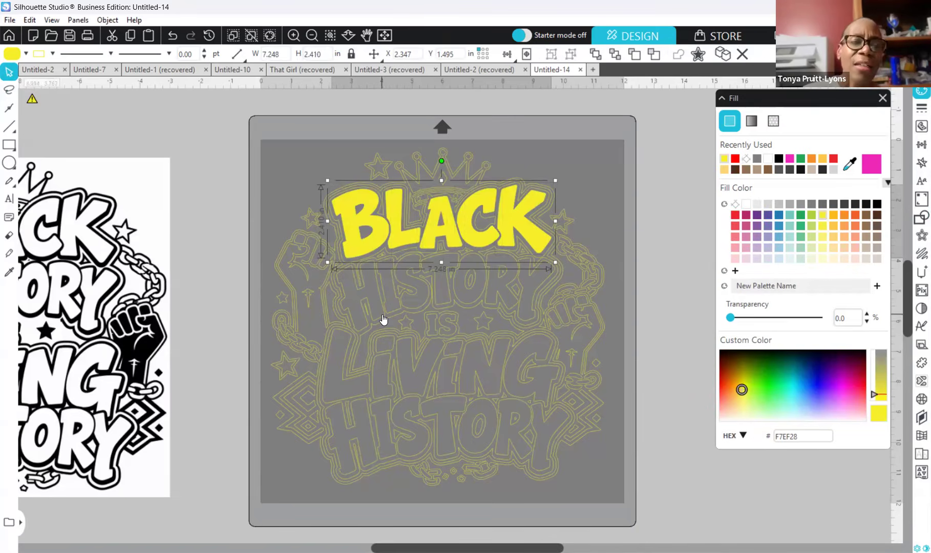
# Step: Make the letter shapes and counters of the upper word HISTORY a compound path and fill it red (FF0000)
pyautogui.click(347, 312)
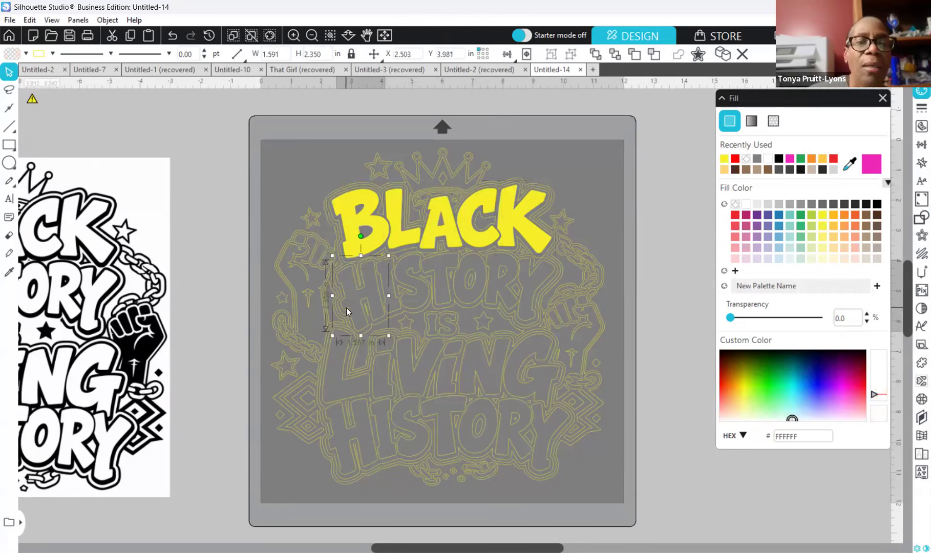
pyautogui.keyDown('shift'); pyautogui.click(393, 286); pyautogui.keyUp('shift')
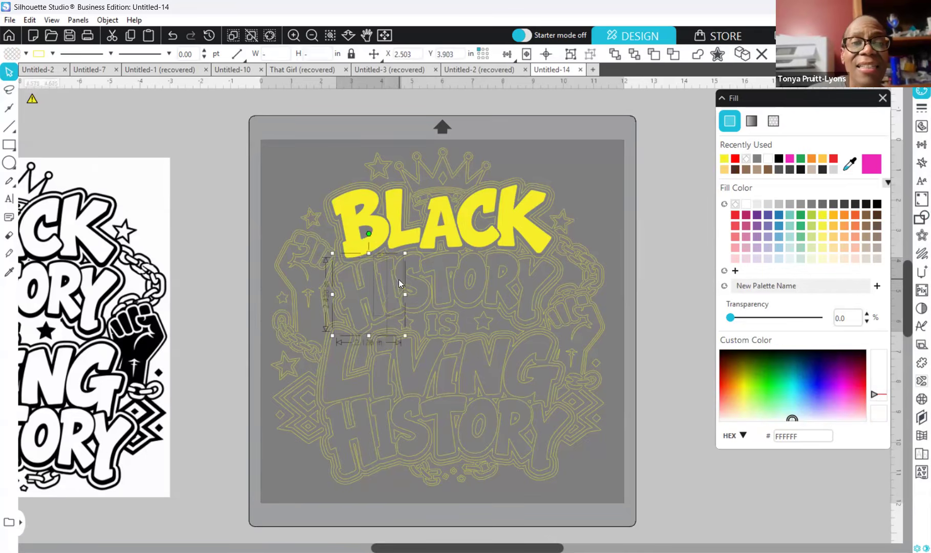
pyautogui.keyDown('shift'); pyautogui.click(399, 280); pyautogui.keyUp('shift')
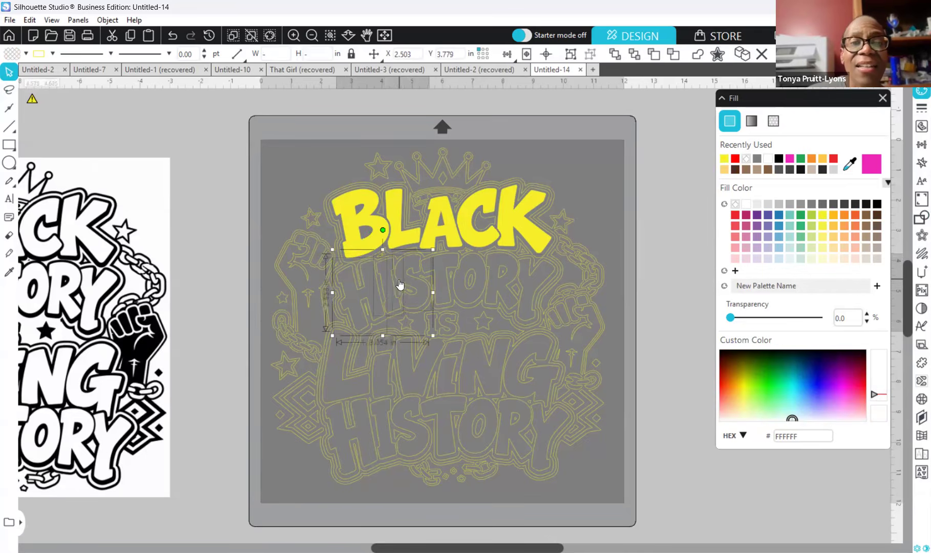
pyautogui.keyDown('shift'); pyautogui.click(446, 270); pyautogui.keyUp('shift')
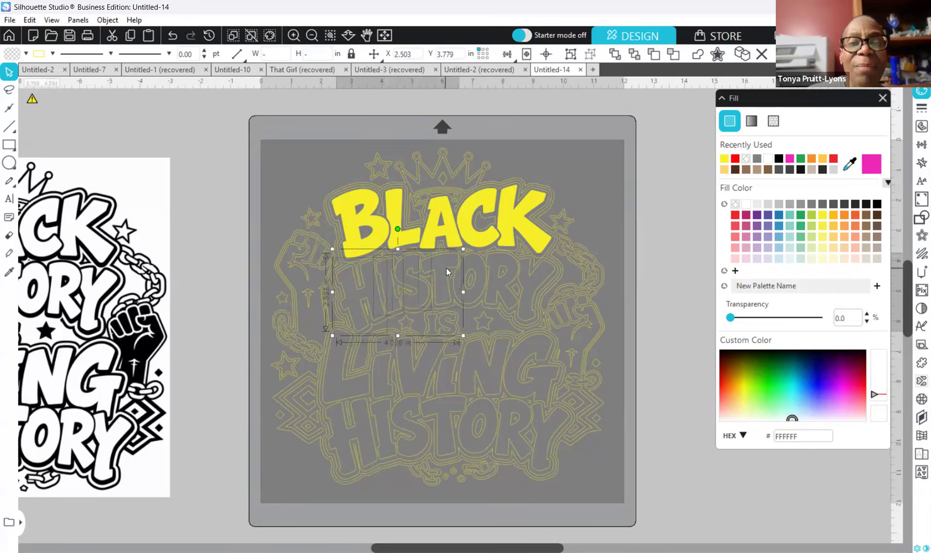
pyautogui.keyDown('shift'); pyautogui.click(480, 295); pyautogui.keyUp('shift')
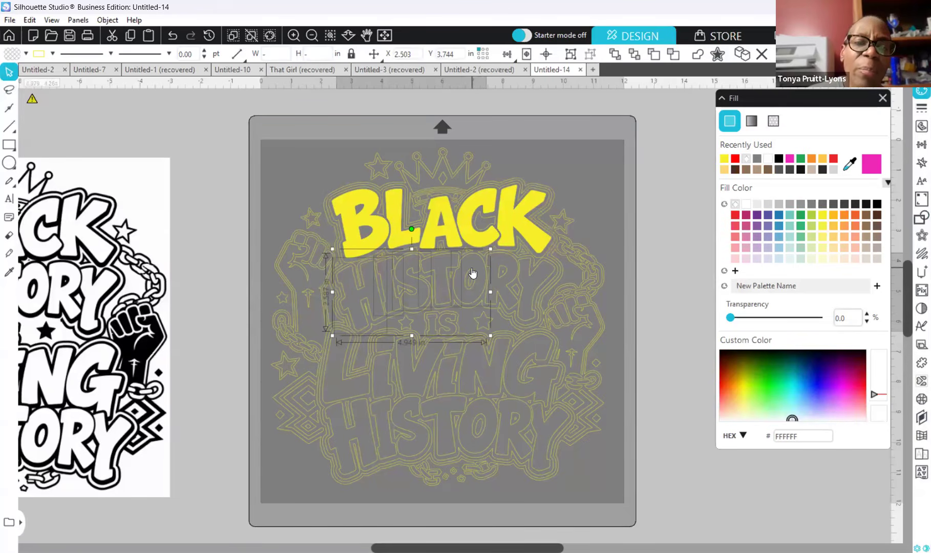
pyautogui.keyDown('shift'); pyautogui.click(509, 310); pyautogui.keyUp('shift')
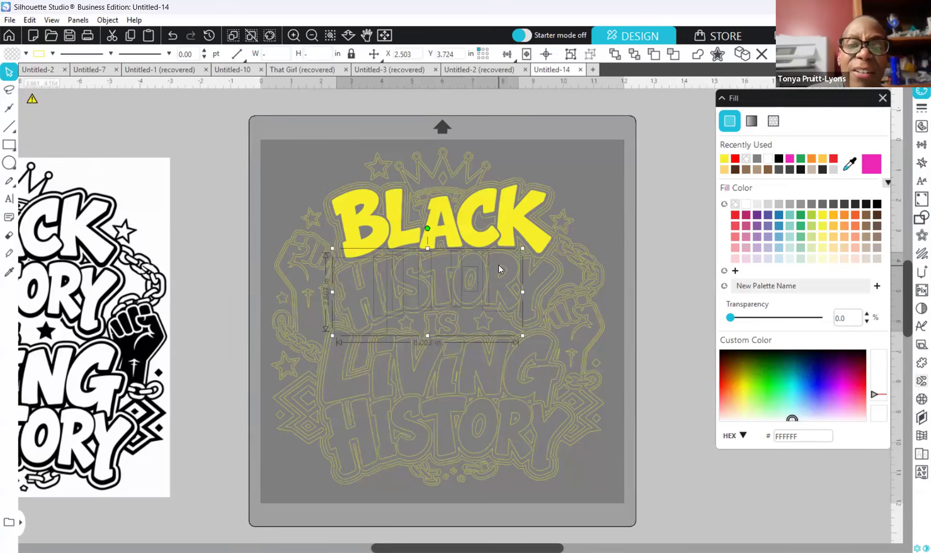
pyautogui.keyDown('shift'); pyautogui.click(531, 279); pyautogui.keyUp('shift')
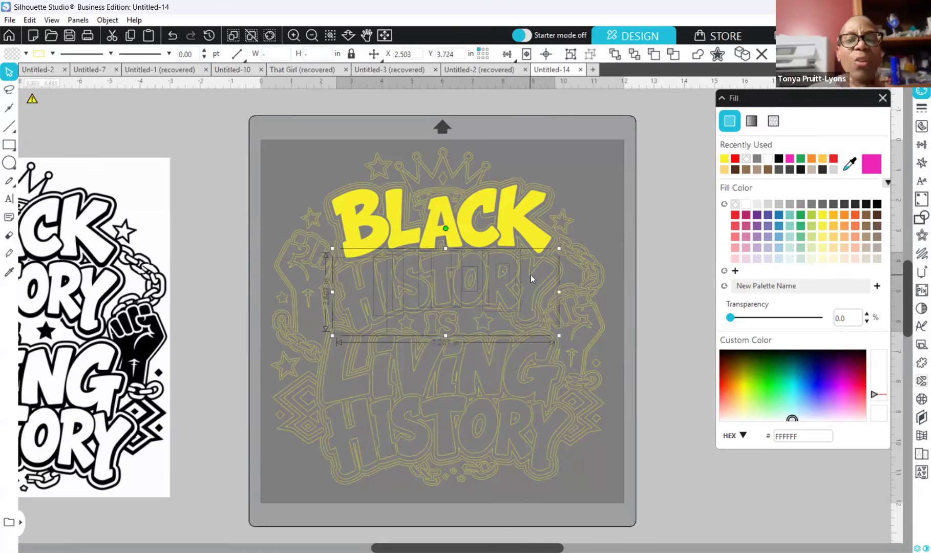
pyautogui.rightClick(643, 295)
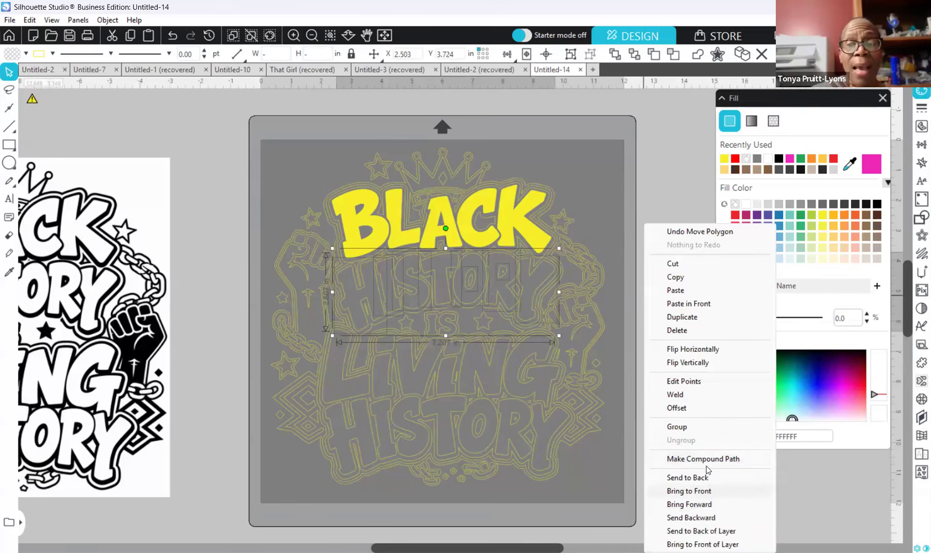
pyautogui.click(707, 459)
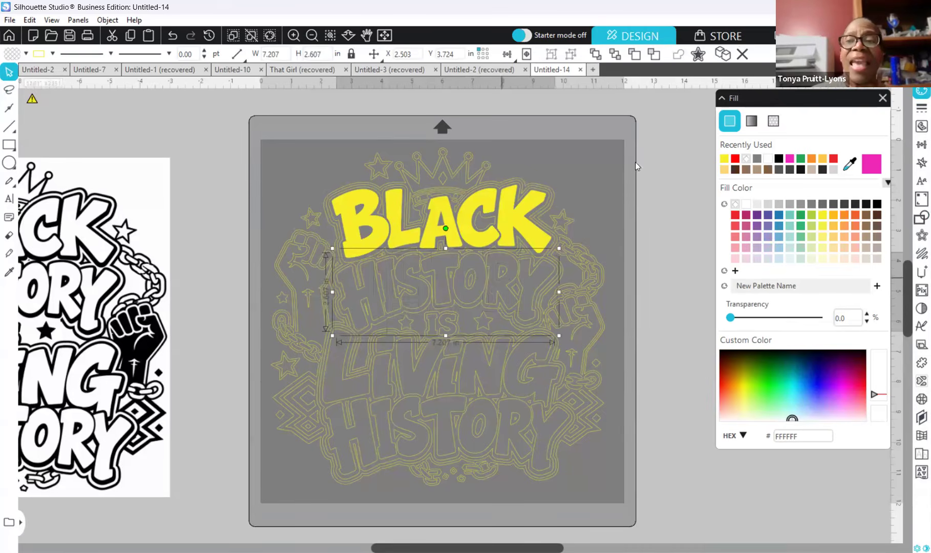
pyautogui.click(736, 158)
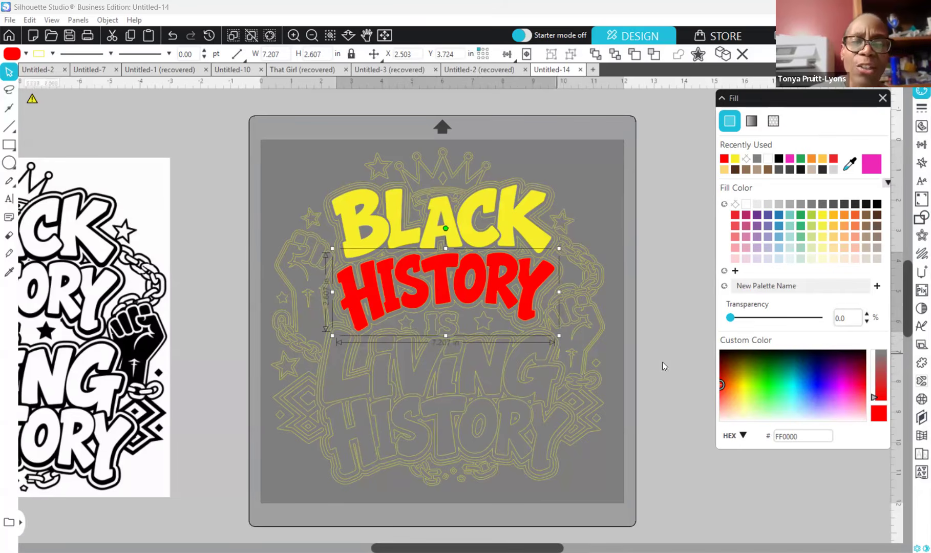
# Step: Make the word IS and the stars on either side of it a compound path and fill it white (FFFFFF)
pyautogui.click(430, 354)
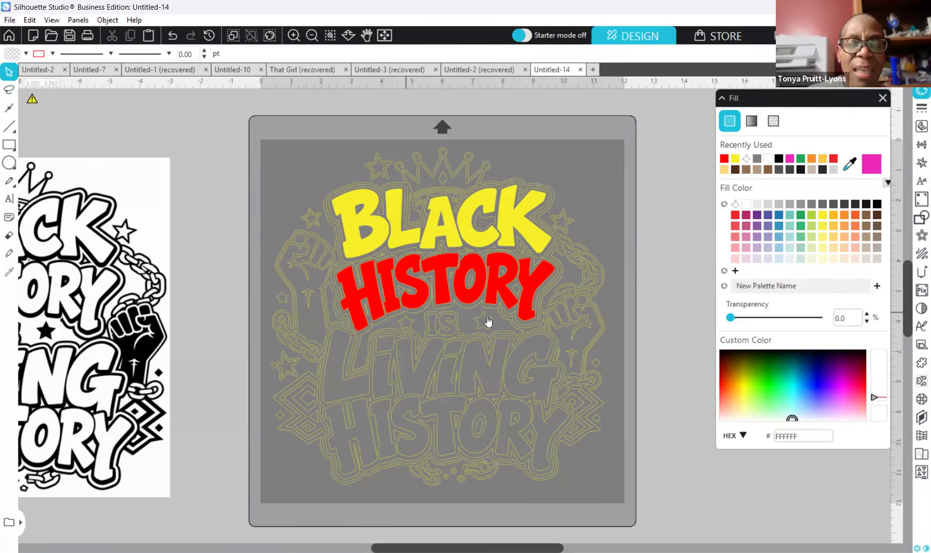
pyautogui.click(412, 324)
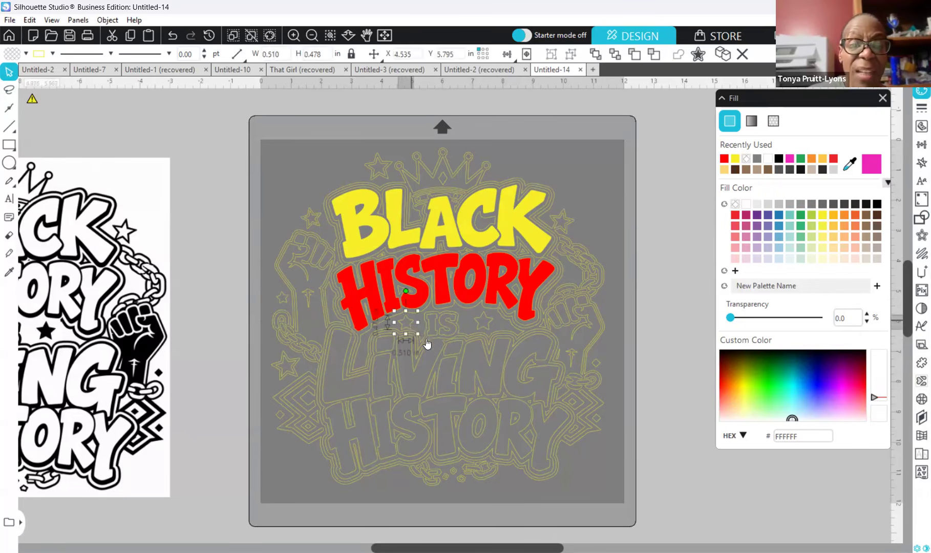
pyautogui.keyDown('shift'); pyautogui.click(443, 330); pyautogui.keyUp('shift')
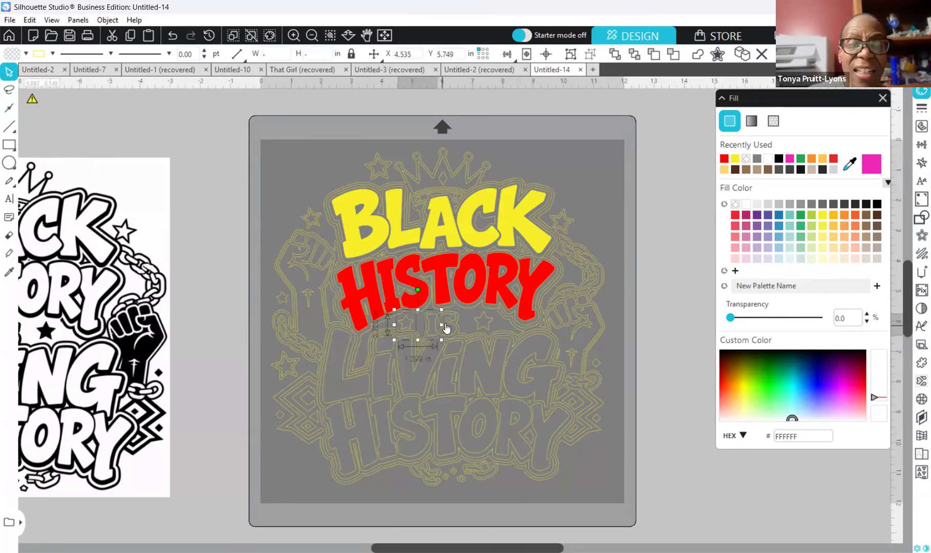
pyautogui.keyDown('shift'); pyautogui.click(449, 322); pyautogui.keyUp('shift')
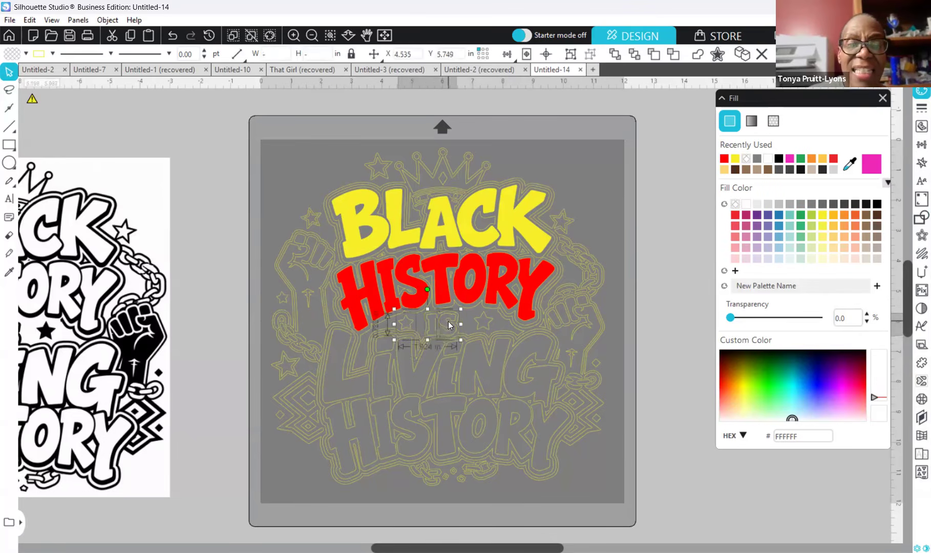
pyautogui.keyDown('shift'); pyautogui.click(489, 323); pyautogui.keyUp('shift')
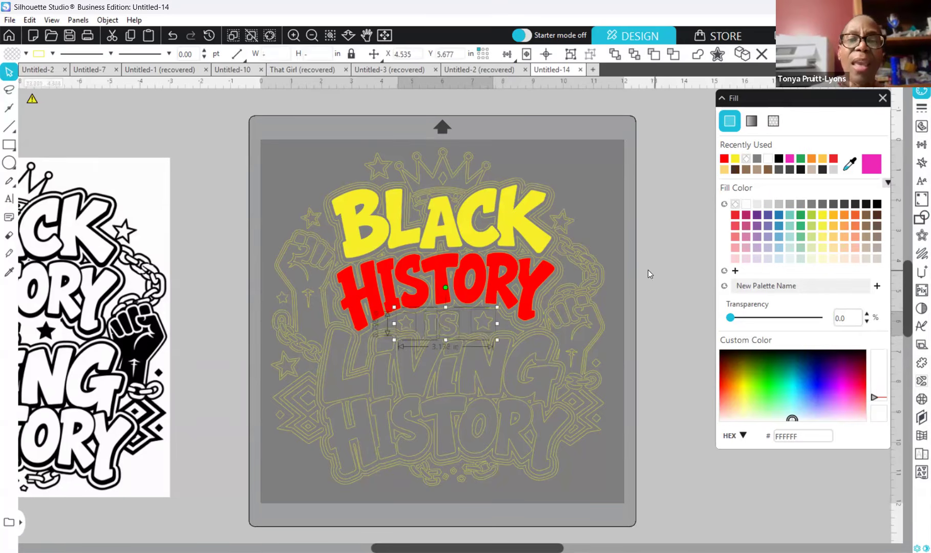
pyautogui.rightClick(655, 392)
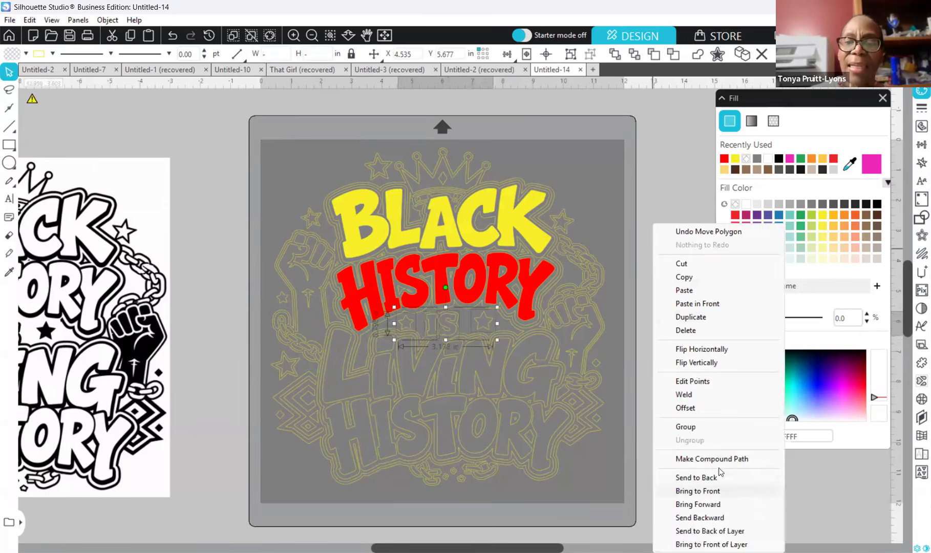
pyautogui.click(709, 460)
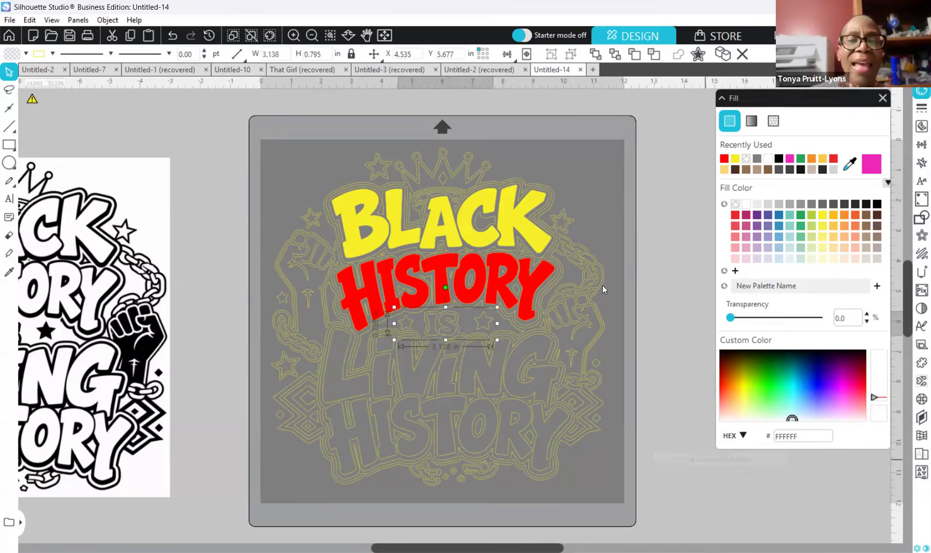
pyautogui.click(768, 160)
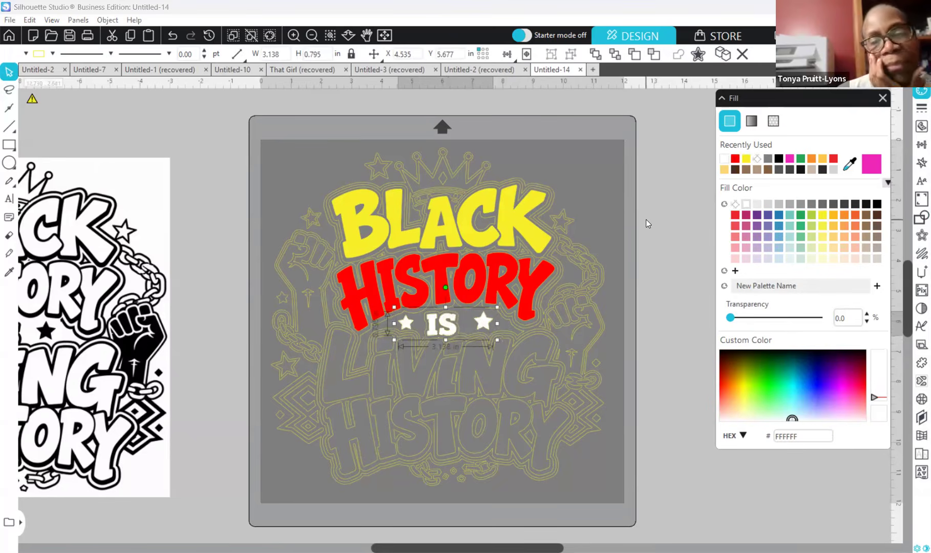
pyautogui.click(359, 400)
pyautogui.click(358, 395)
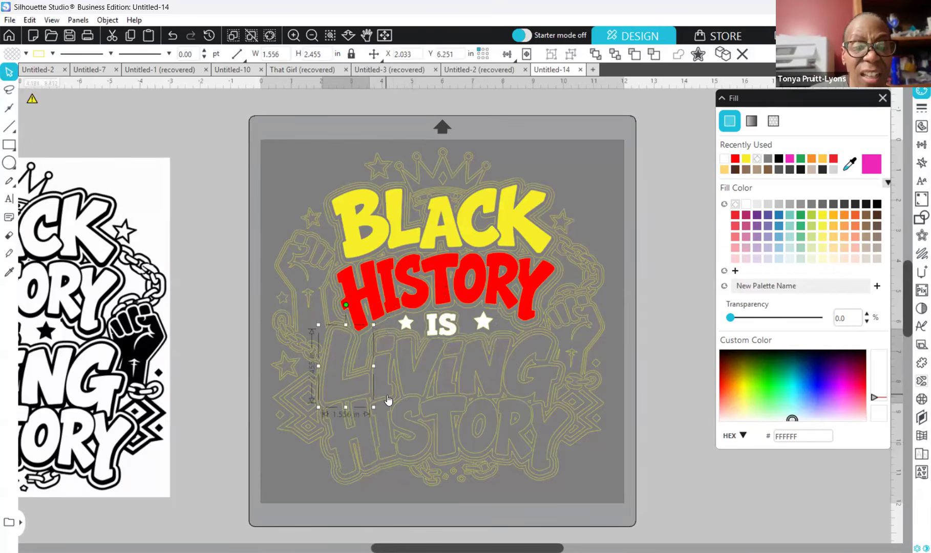
pyautogui.keyDown('shift'); pyautogui.click(390, 343); pyautogui.keyUp('shift')
pyautogui.keyDown('shift'); pyautogui.click(389, 338); pyautogui.keyUp('shift')
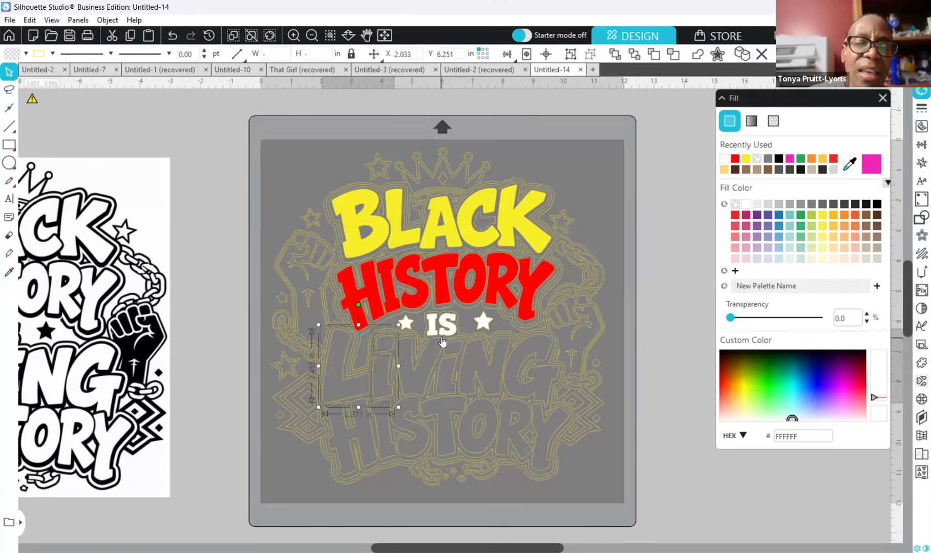
pyautogui.click(414, 372)
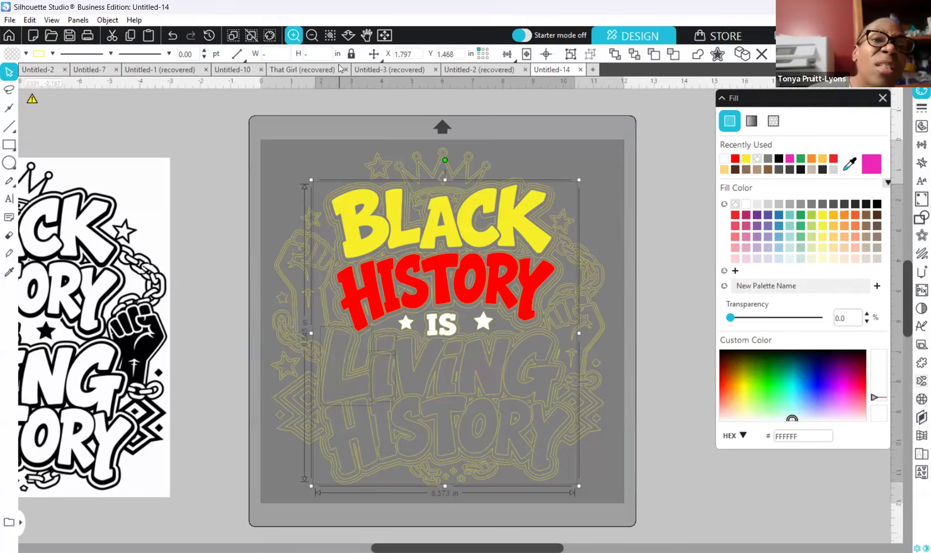
pyautogui.hotkey('ctrl', '+')
pyautogui.hotkey('ctrl', '+')
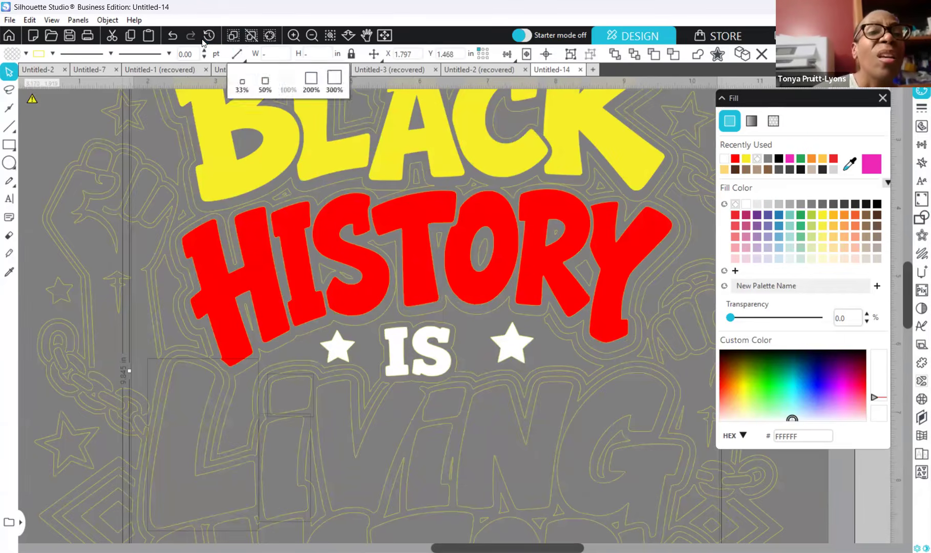
pyautogui.click(311, 35)
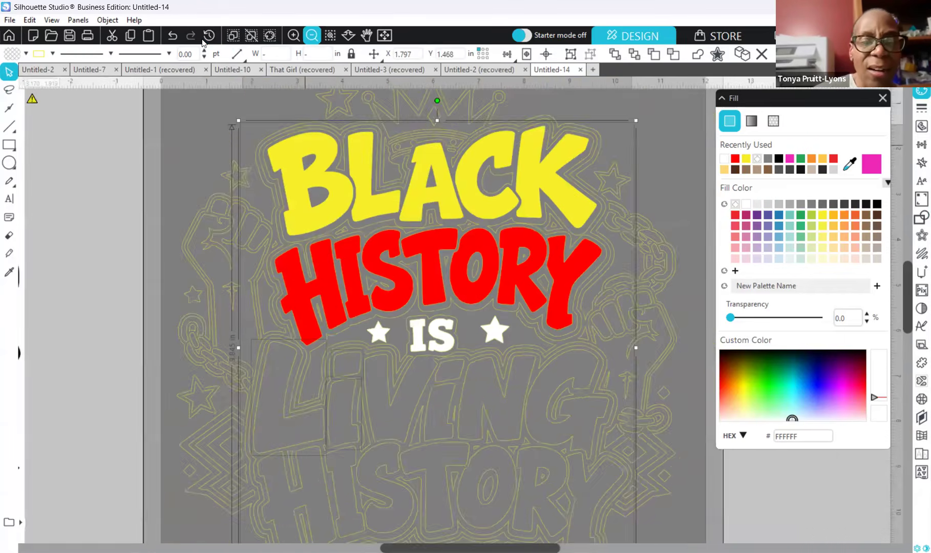
pyautogui.click(311, 35)
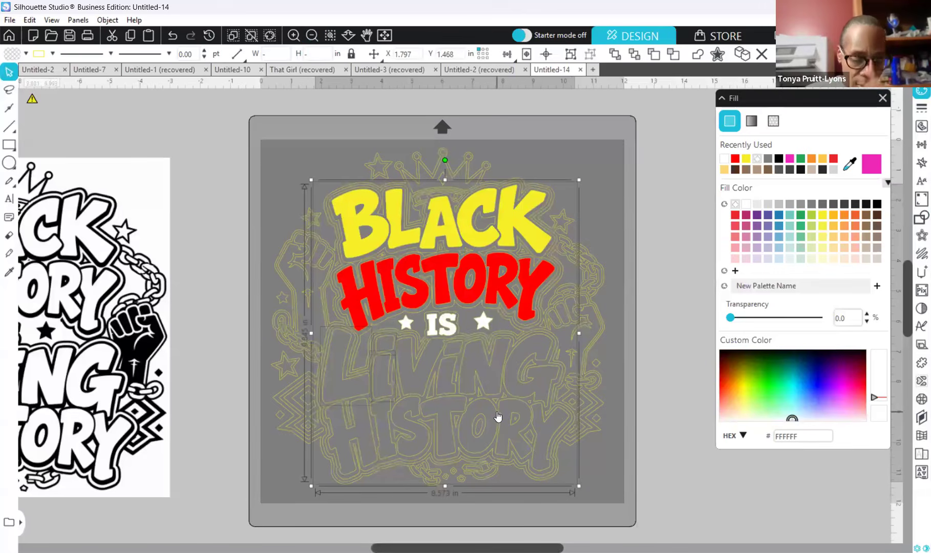
pyautogui.click(426, 384)
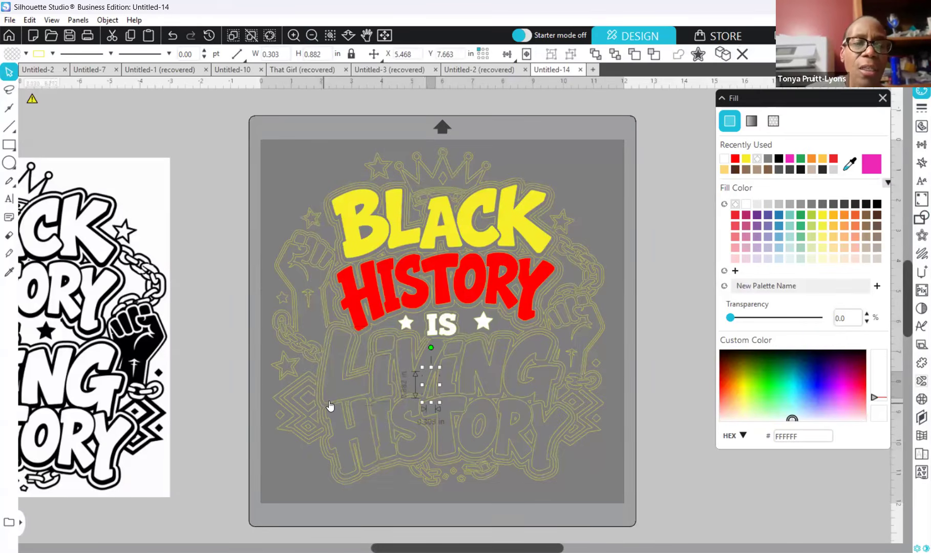
# Step: Make the L, I, second I, N and G shapes of the word LIVING a compound path and fill it green (22A954)
pyautogui.click(329, 405)
pyautogui.click(329, 401)
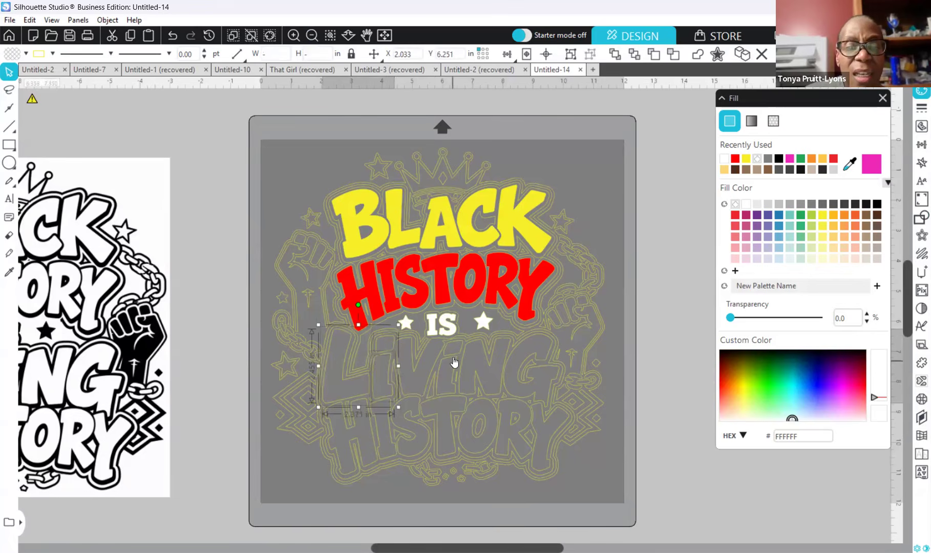
pyautogui.keyDown('shift'); pyautogui.click(453, 361); pyautogui.keyUp('shift')
pyautogui.keyDown('shift'); pyautogui.click(443, 351); pyautogui.keyUp('shift')
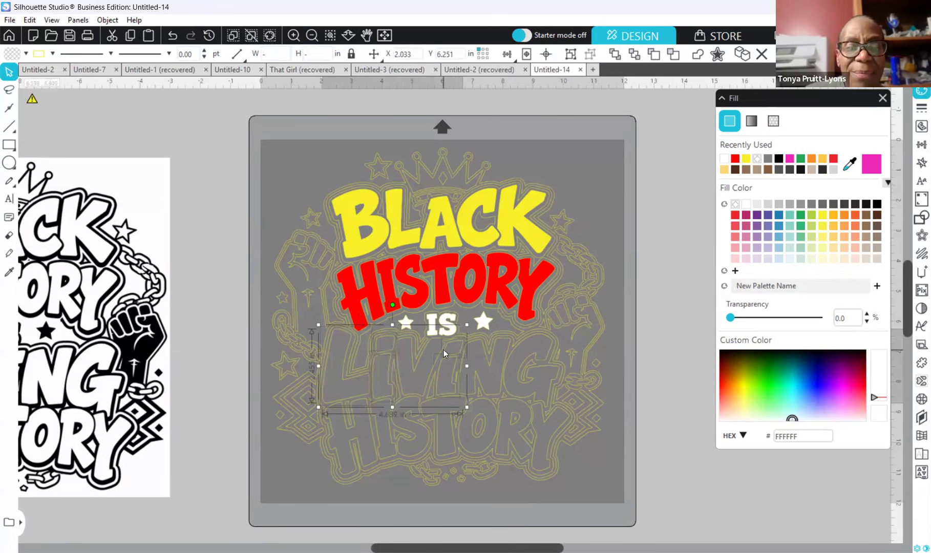
pyautogui.keyDown('shift'); pyautogui.click(493, 397); pyautogui.keyUp('shift')
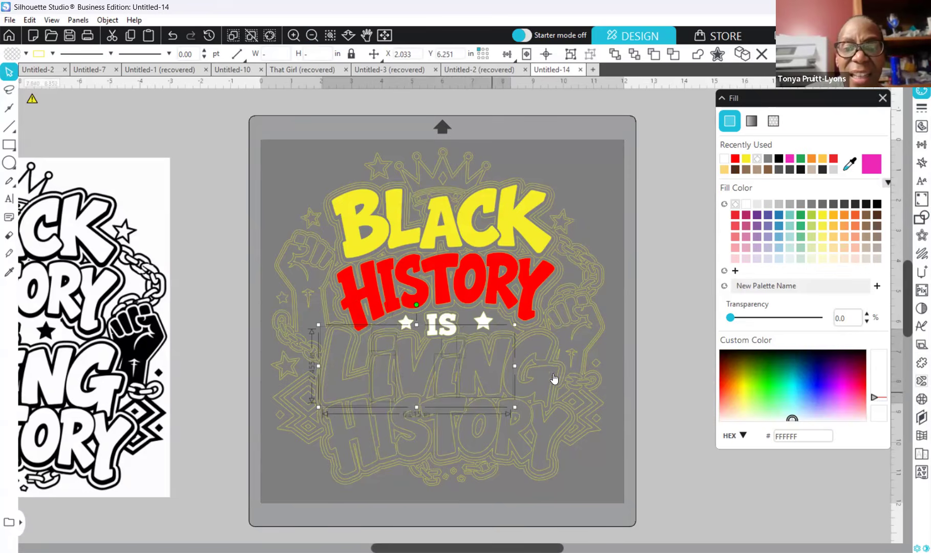
pyautogui.keyDown('shift'); pyautogui.click(531, 400); pyautogui.keyUp('shift')
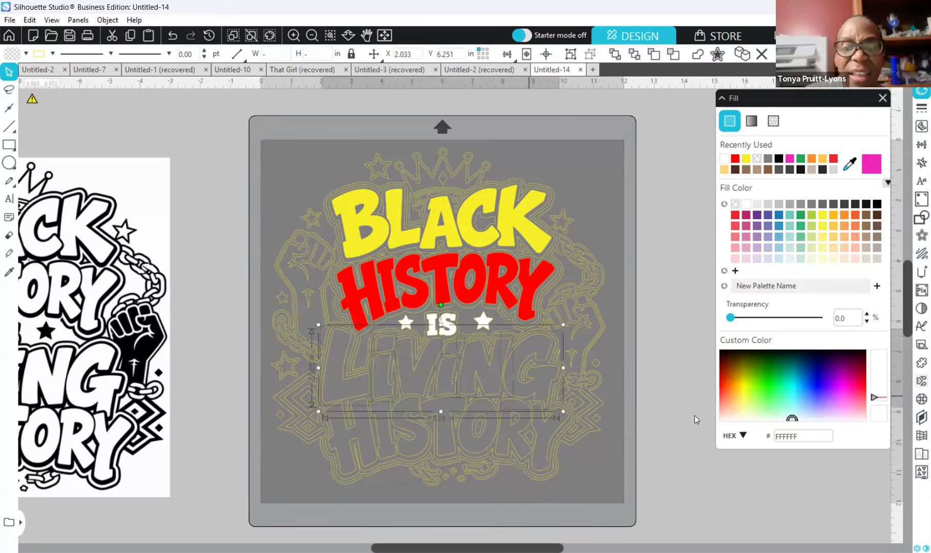
pyautogui.rightClick(647, 351)
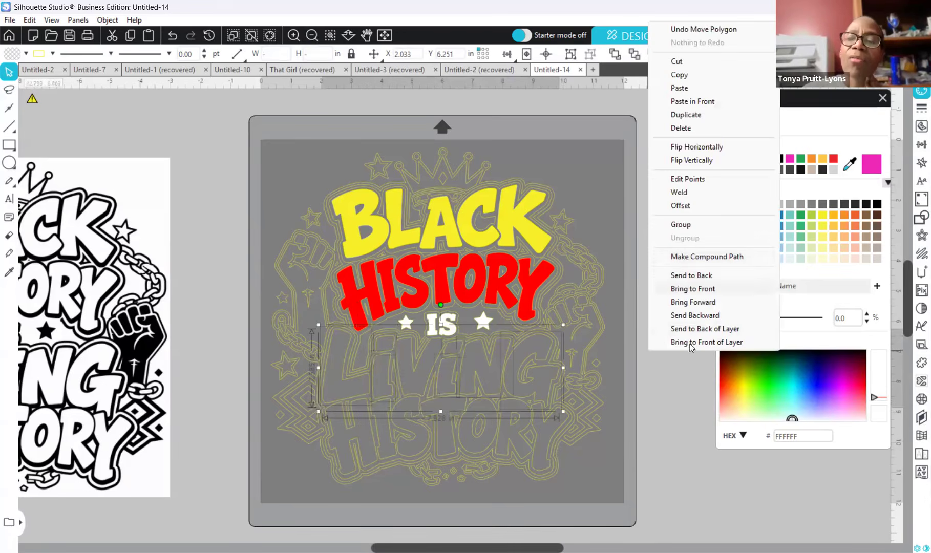
pyautogui.click(698, 258)
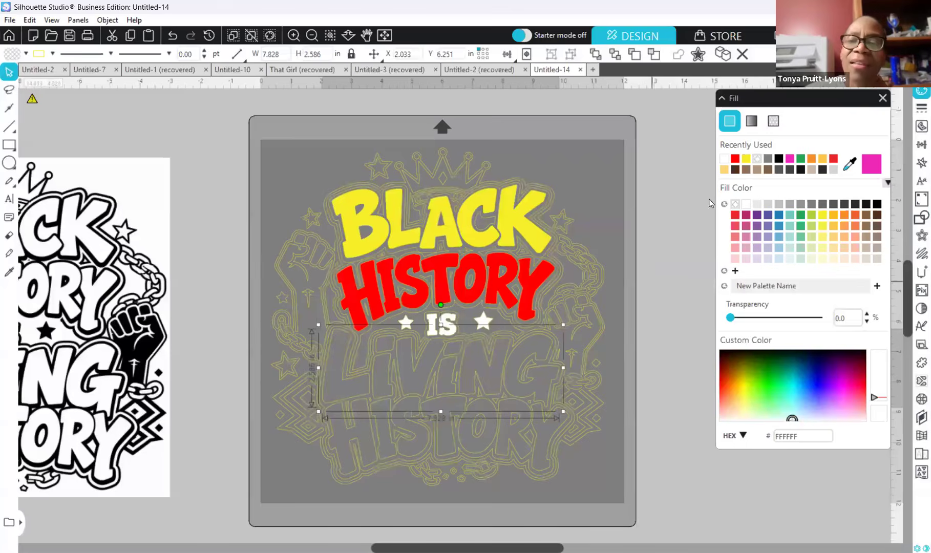
pyautogui.click(800, 159)
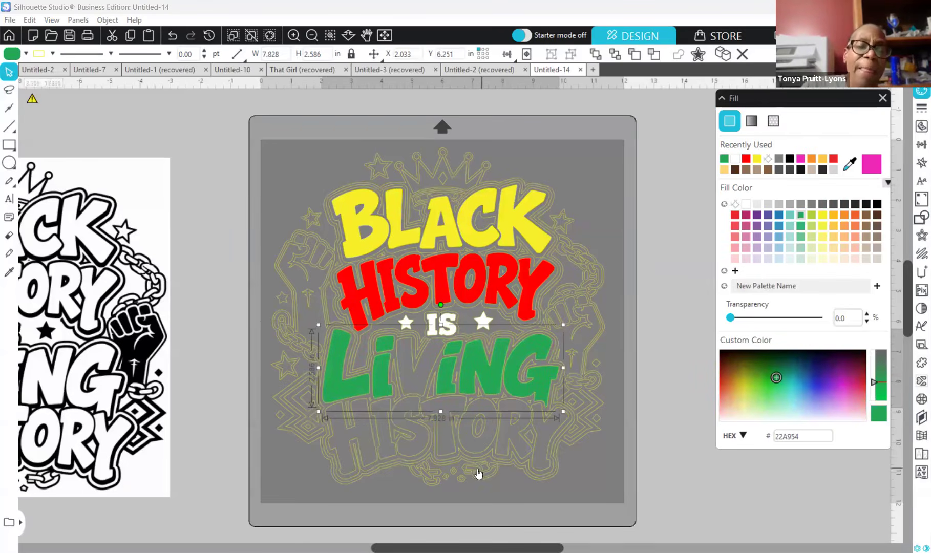
# Step: Make the letter shapes and counters of the lower word HISTORY a compound path and fill it light orange (FDC747)
pyautogui.click(337, 447)
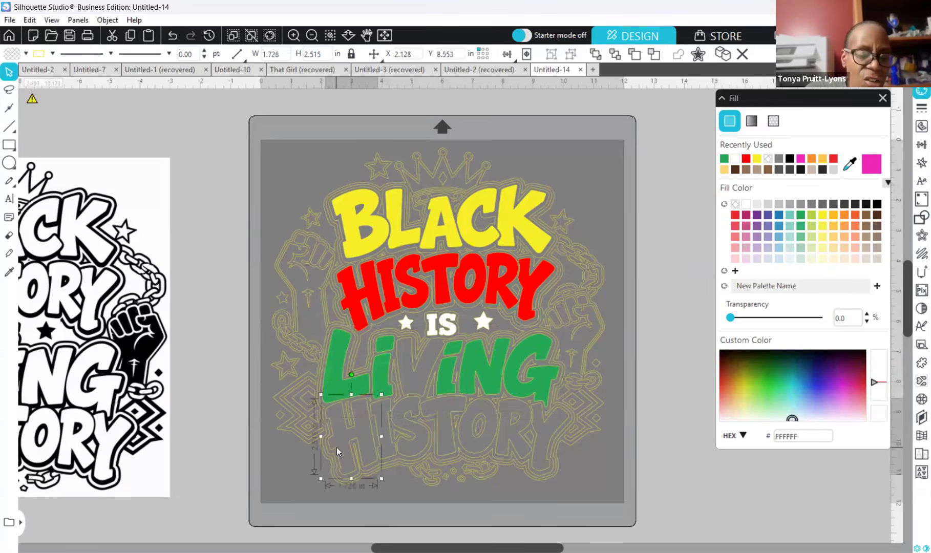
pyautogui.keyDown('shift'); pyautogui.click(389, 426); pyautogui.keyUp('shift')
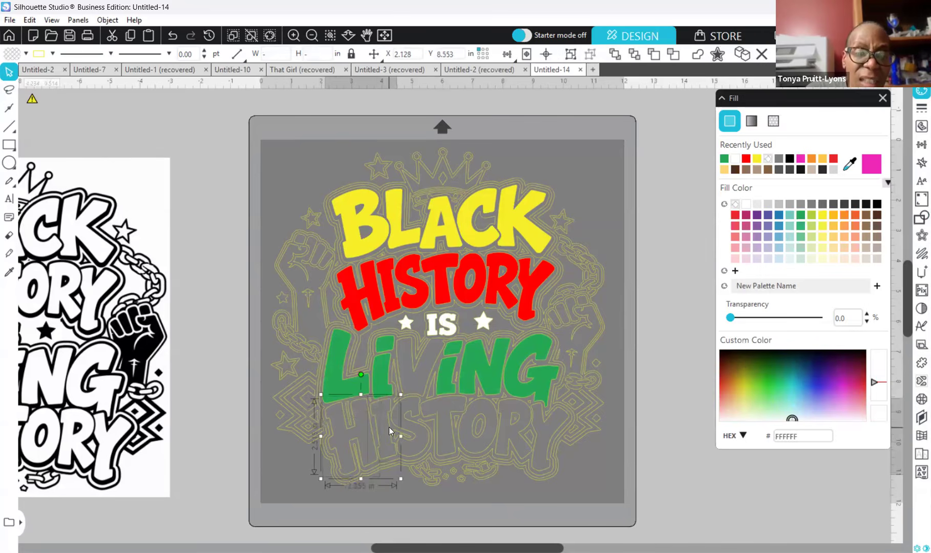
pyautogui.keyDown('shift'); pyautogui.click(421, 450); pyautogui.keyUp('shift')
pyautogui.keyDown('shift'); pyautogui.click(452, 433); pyautogui.keyUp('shift')
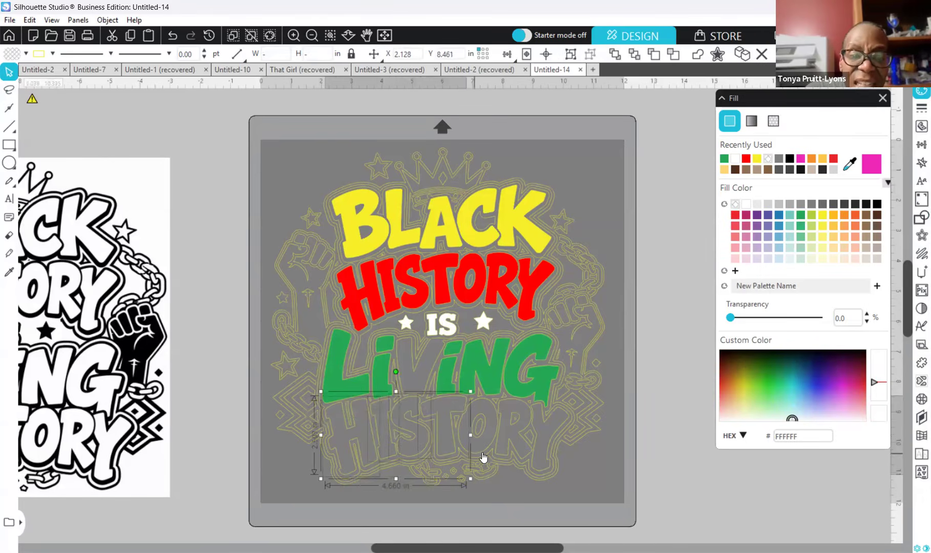
pyautogui.keyDown('shift'); pyautogui.click(485, 454); pyautogui.keyUp('shift')
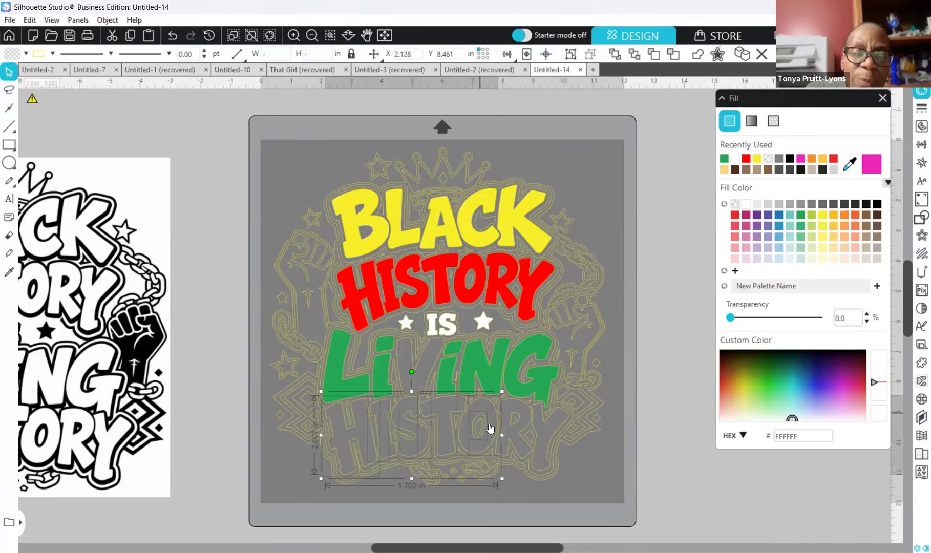
pyautogui.keyDown('shift'); pyautogui.click(517, 436); pyautogui.keyUp('shift')
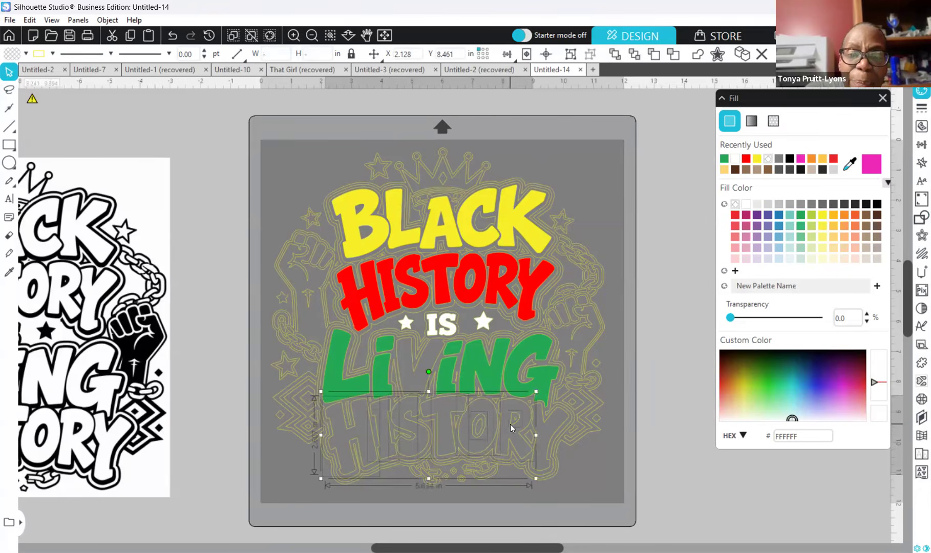
pyautogui.keyDown('shift'); pyautogui.click(544, 426); pyautogui.keyUp('shift')
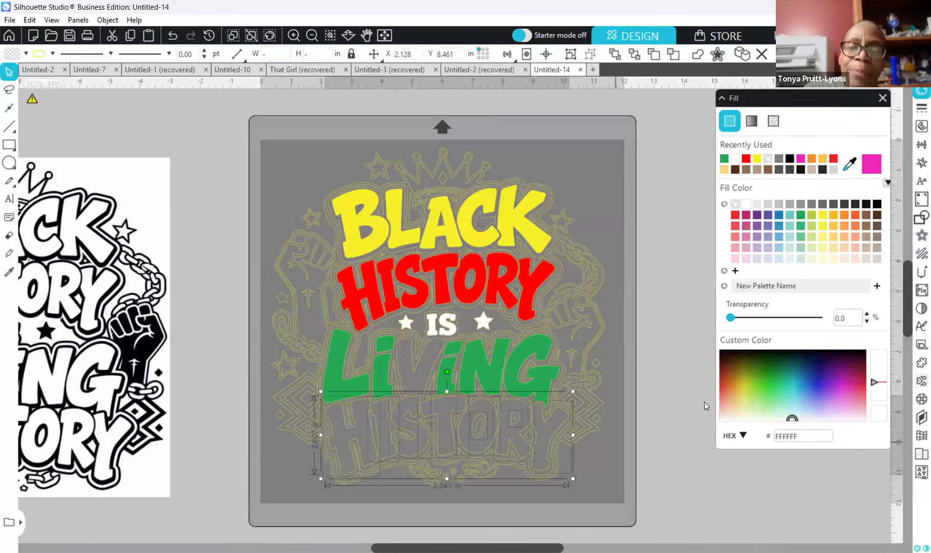
pyautogui.rightClick(655, 395)
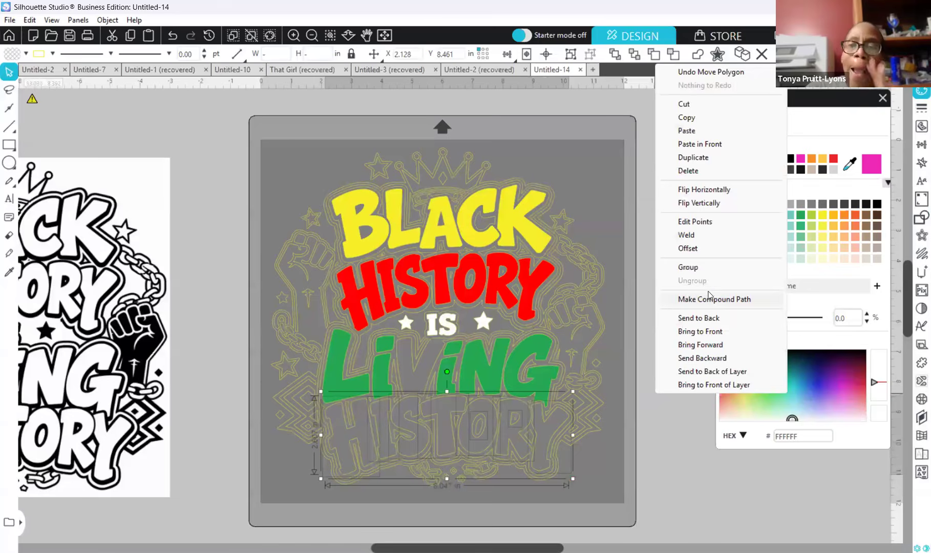
pyautogui.click(692, 300)
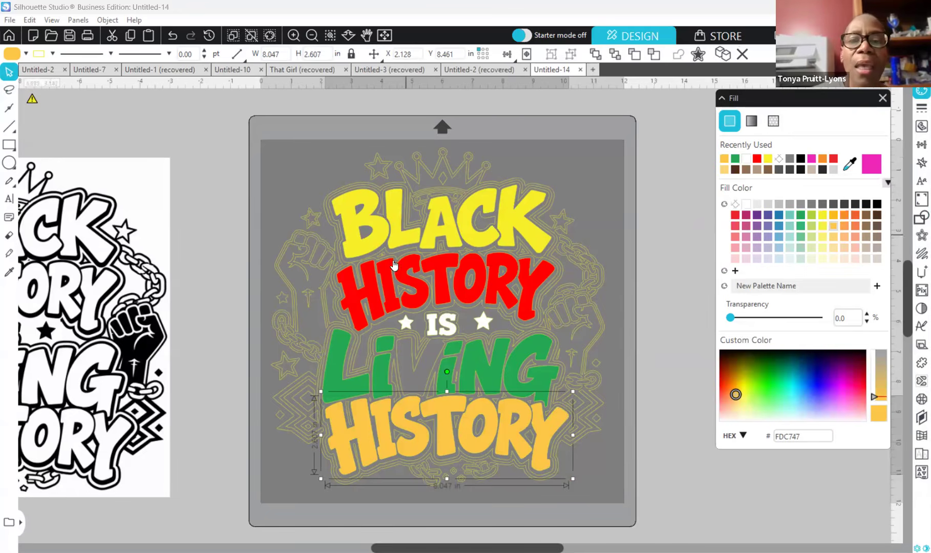
pyautogui.click(657, 234)
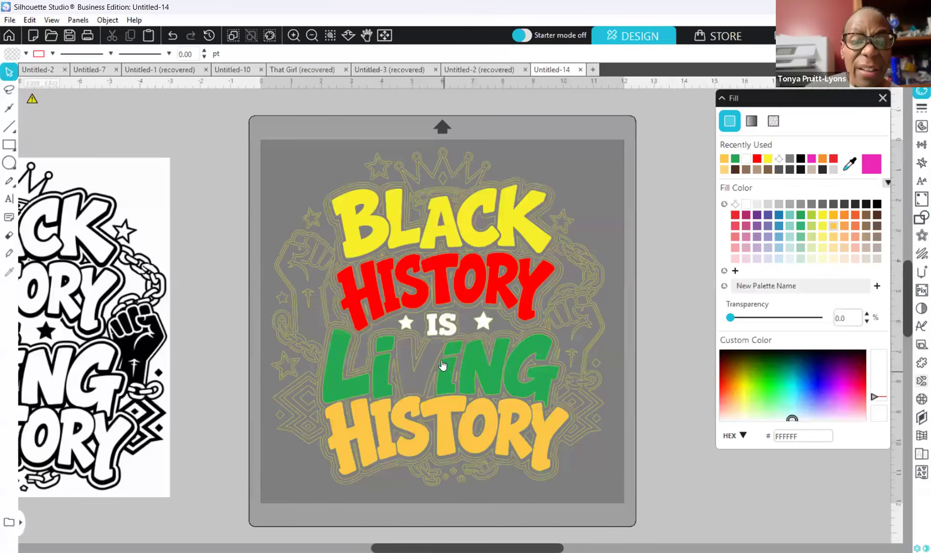
# Step: Move the leftover outline piece containing LIVING's missing V off the artwork into the empty area beside the mat
pyautogui.moveTo(467, 547); pyautogui.dragTo(517, 548)
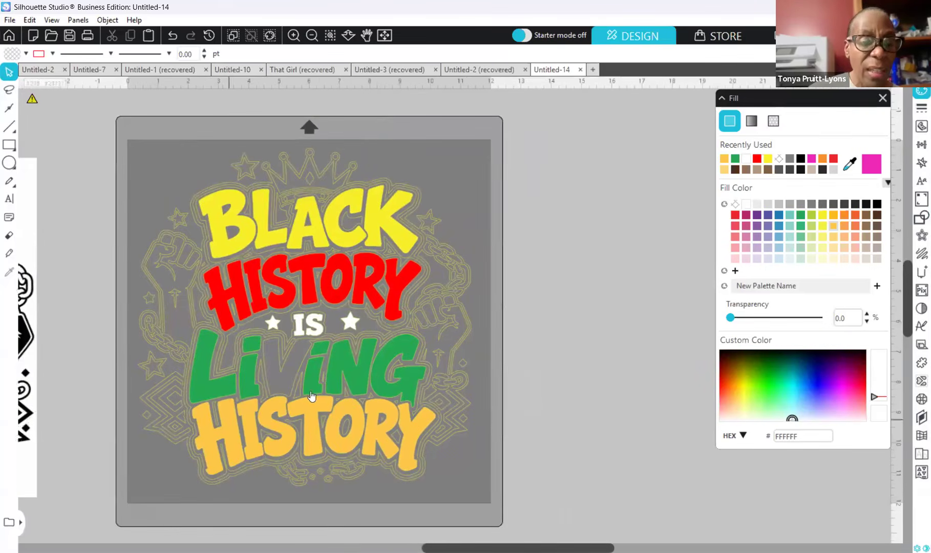
pyautogui.click(289, 393)
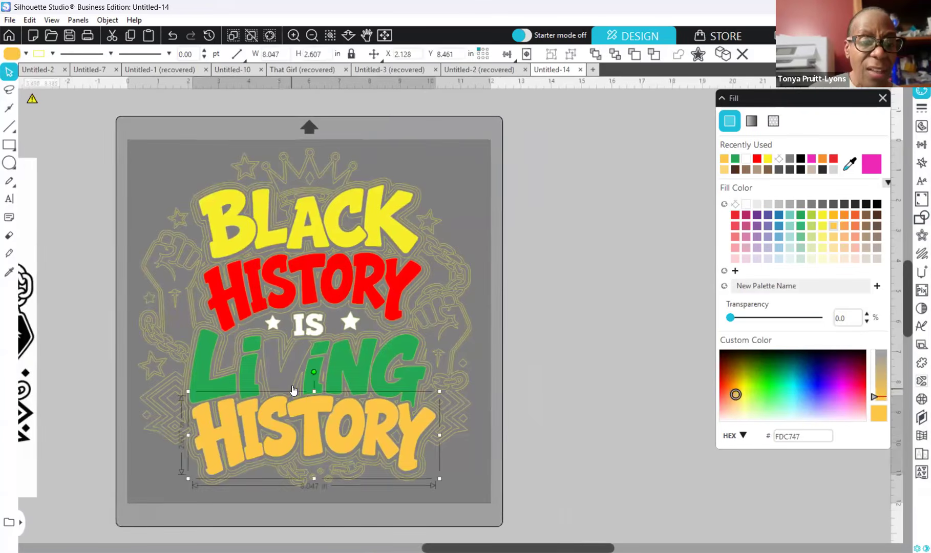
pyautogui.click(292, 385)
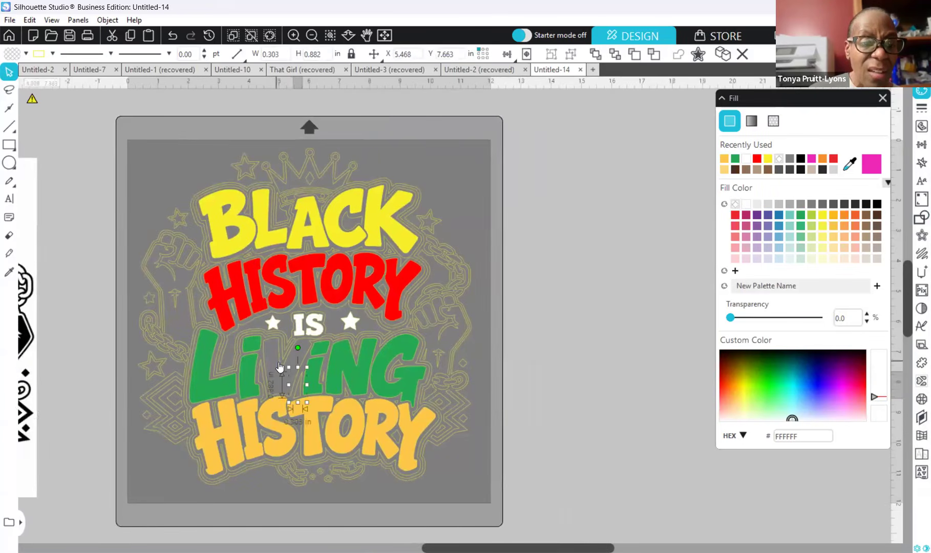
pyautogui.click(280, 368)
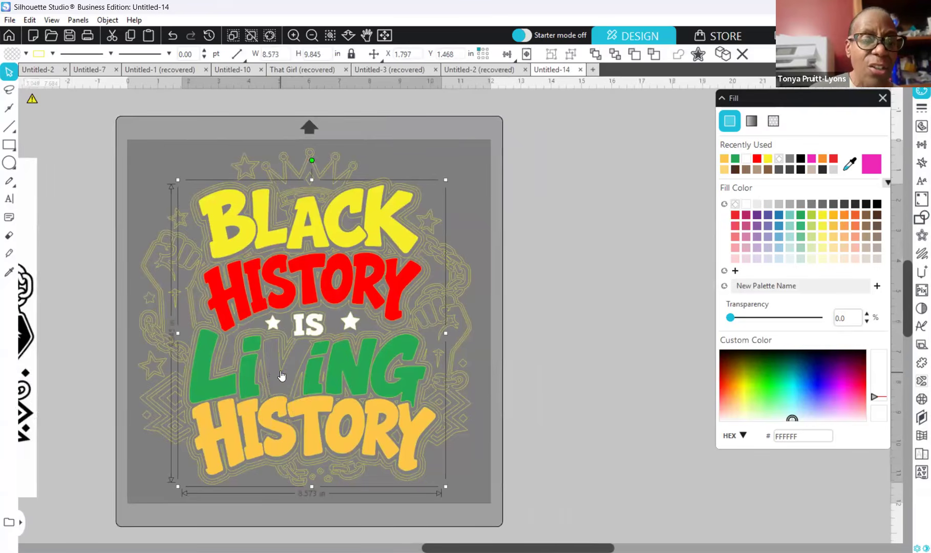
pyautogui.moveTo(319, 370); pyautogui.dragTo(624, 380)
pyautogui.hscroll(5, 493, 336)
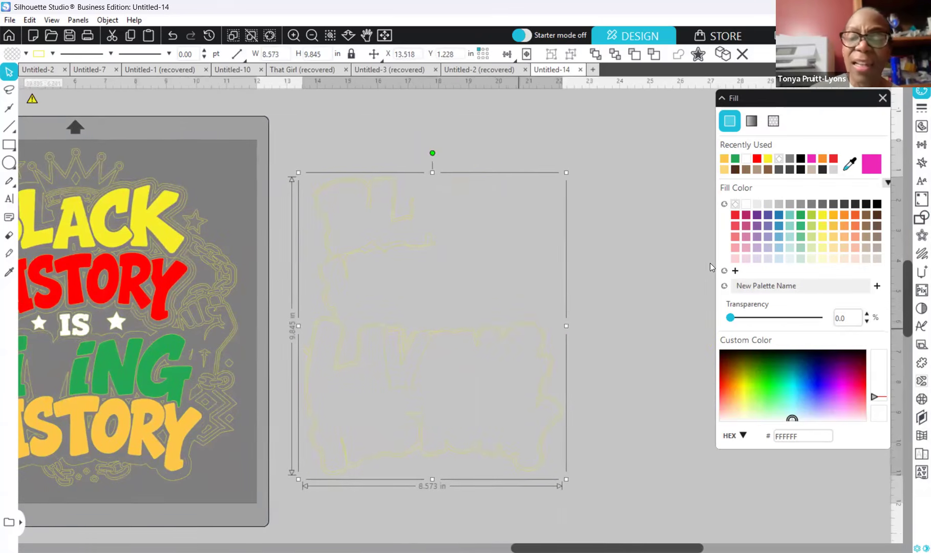
# Step: Set the line colour of the moved outline piece to red (FF0000)
pyautogui.click(920, 107)
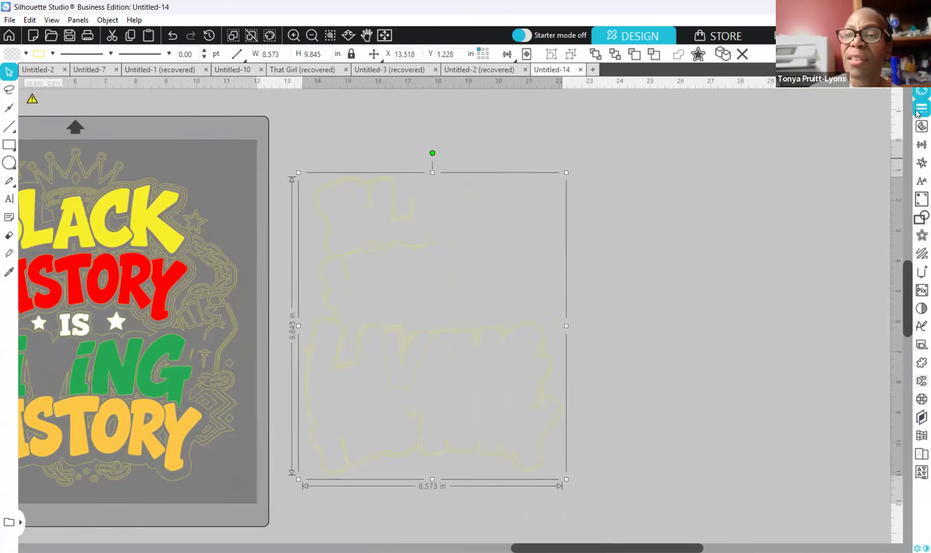
pyautogui.click(756, 158)
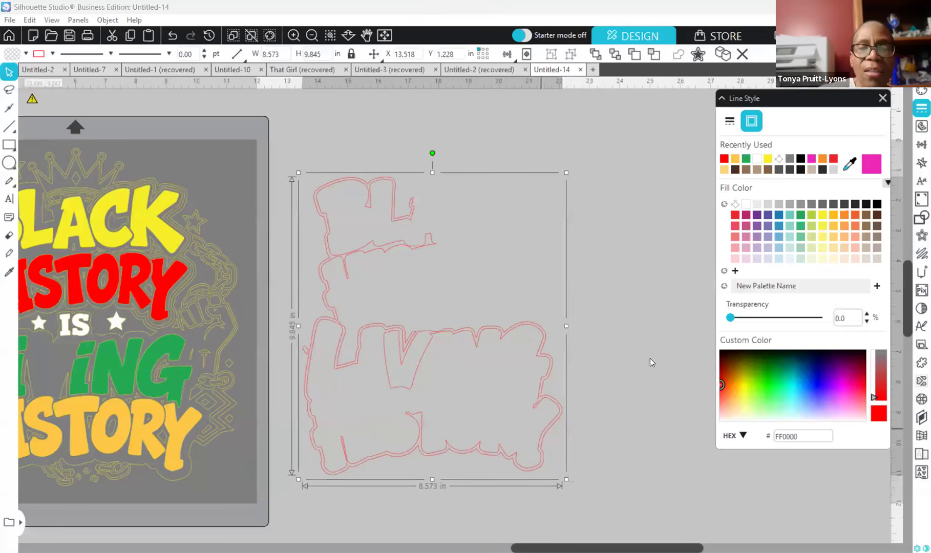
pyautogui.click(416, 317)
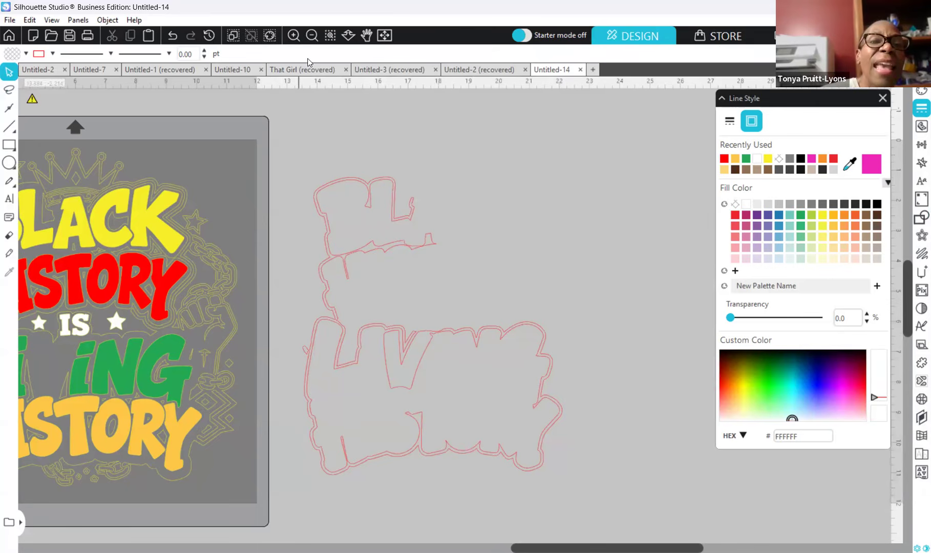
# Step: Set both the line and the fill colour of the outline piece containing the V to black (000000)
pyautogui.click(293, 36)
pyautogui.click(293, 36)
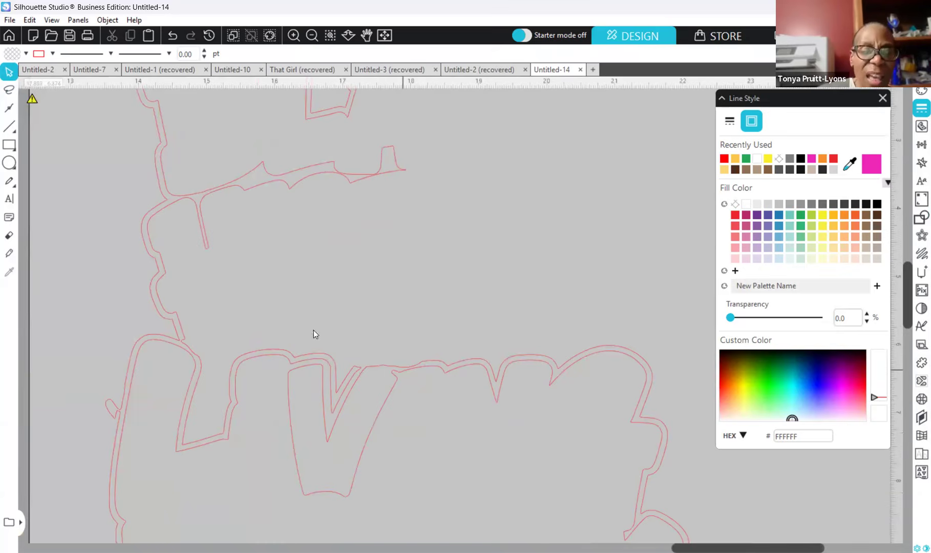
pyautogui.click(446, 364)
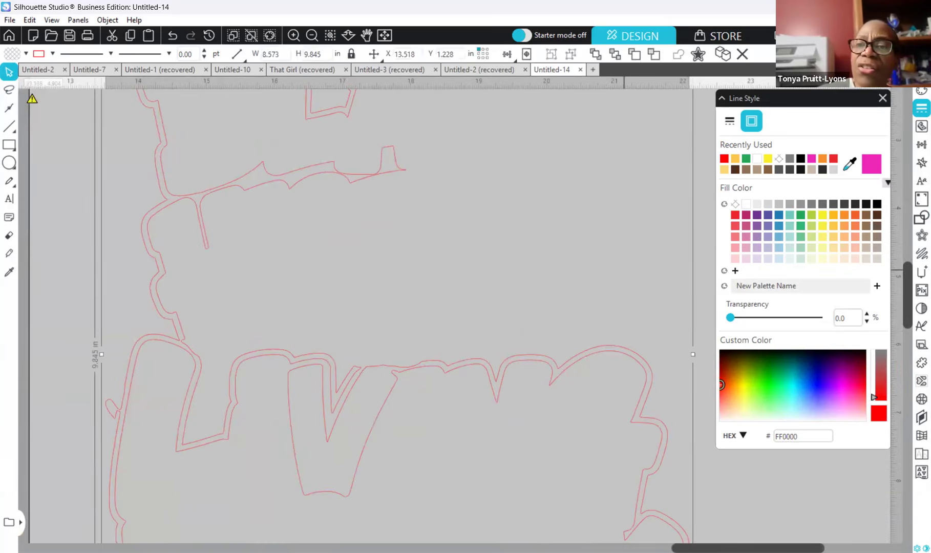
pyautogui.click(800, 163)
pyautogui.click(922, 92)
pyautogui.click(724, 158)
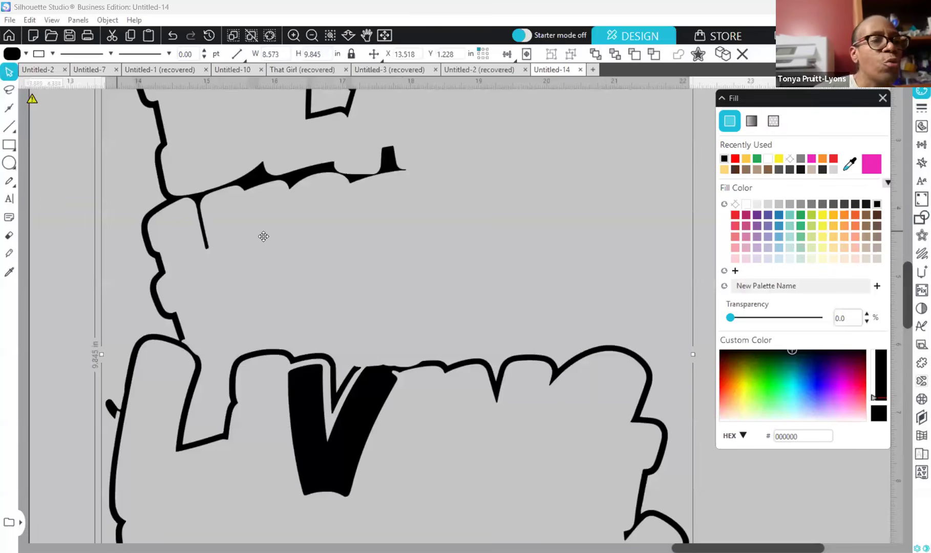
# Step: Erase the thin strip joining the V's upper-right corner to the surrounding outline, using a round outline eraser at size 0.500
pyautogui.click(10, 273)
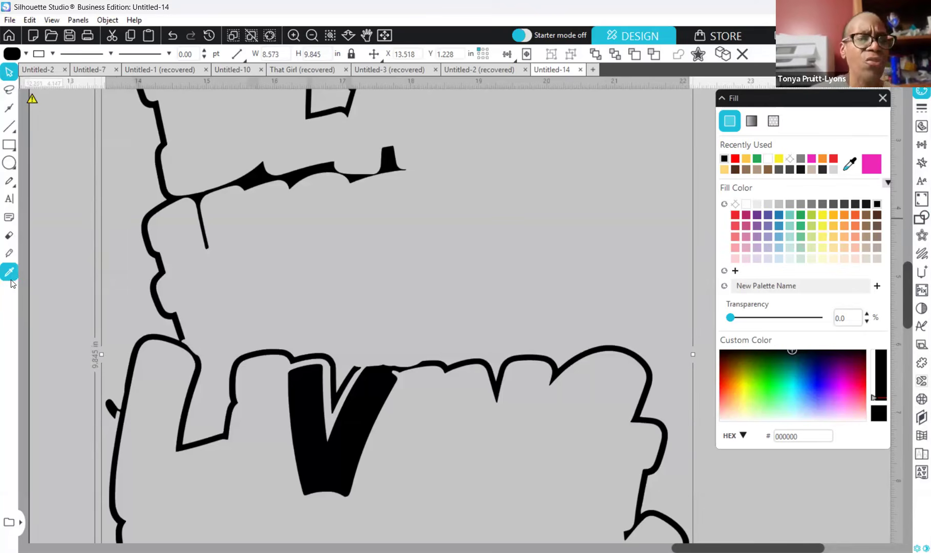
pyautogui.click(10, 234)
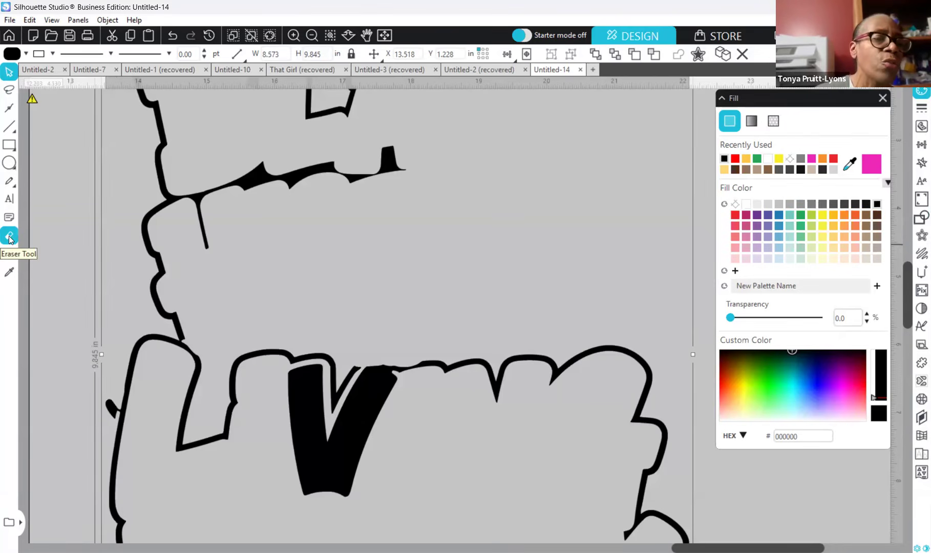
pyautogui.click(9, 237)
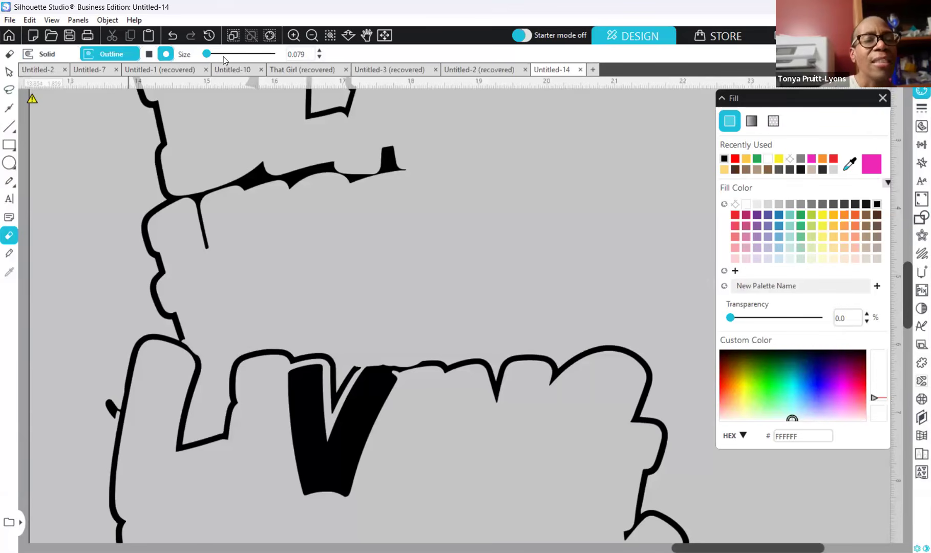
pyautogui.scroll(6, 224, 58)
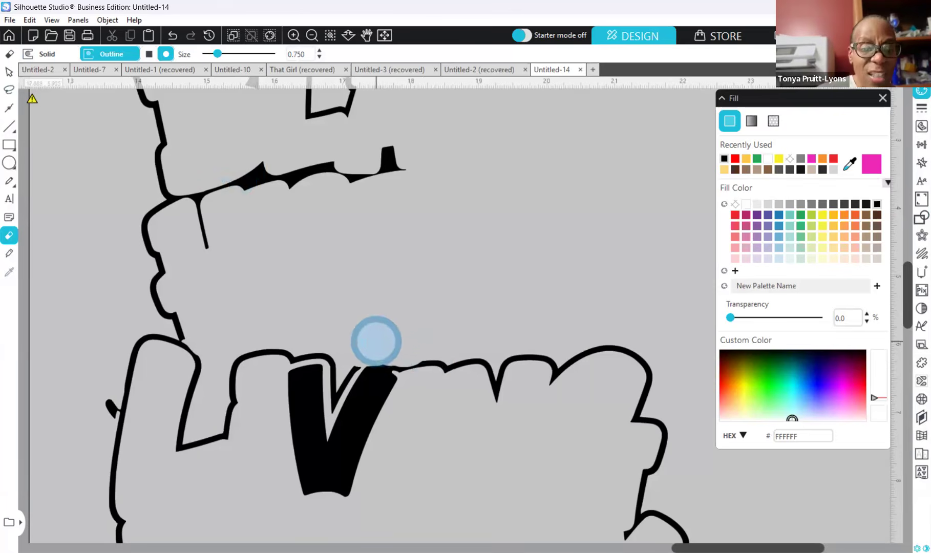
pyautogui.moveTo(198, 54); pyautogui.dragTo(204, 53)
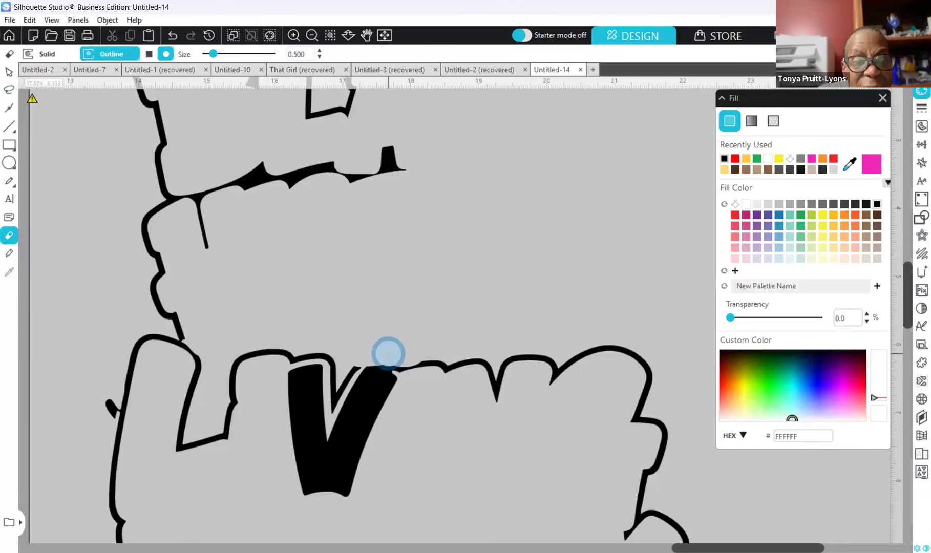
pyautogui.press('v')
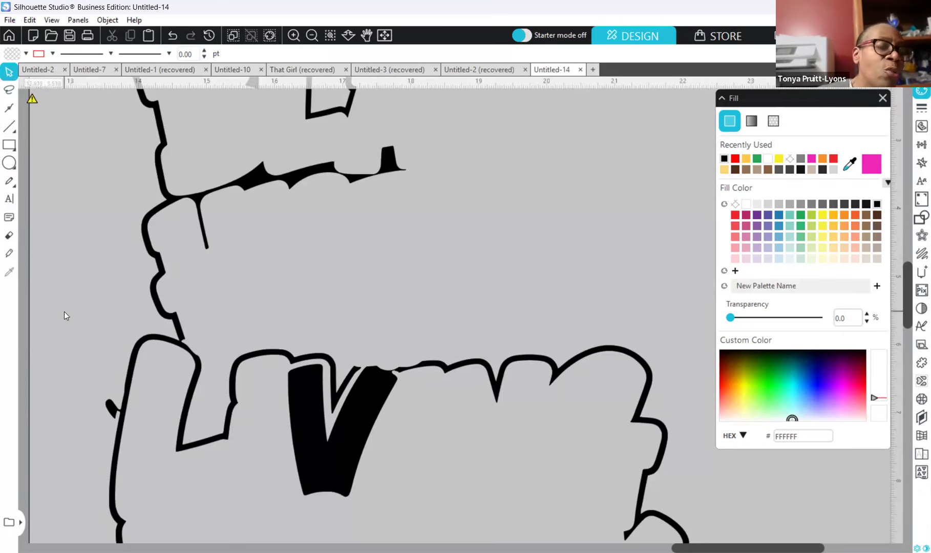
# Step: Cut across the V's upper-right corner with a straight outline Knife line about 0.34 in wide and apply the cut
pyautogui.click(9, 235)
pyautogui.click(14, 256)
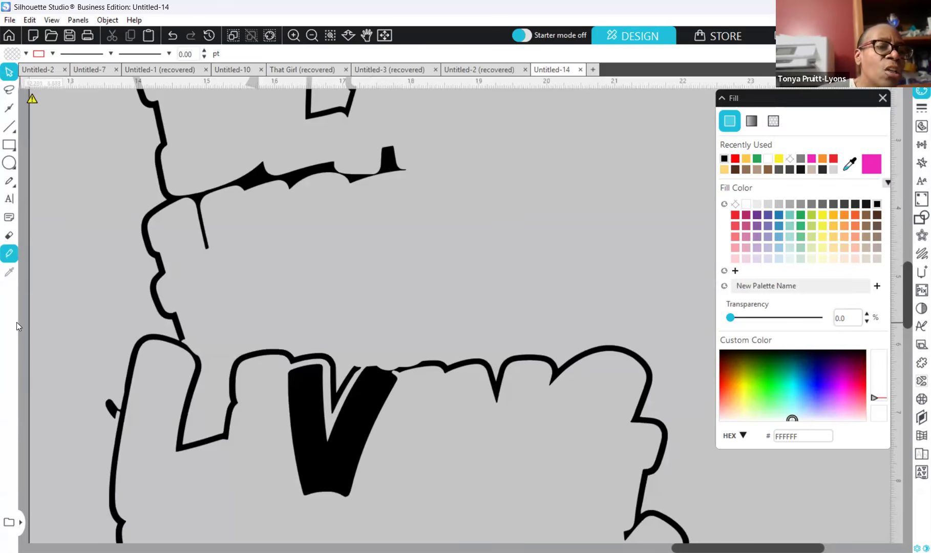
pyautogui.click(8, 254)
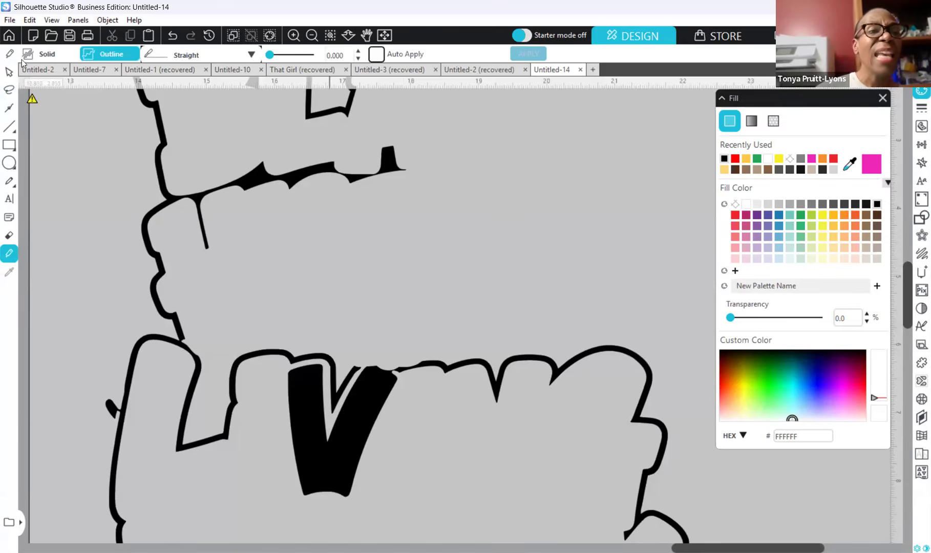
pyautogui.click(105, 56)
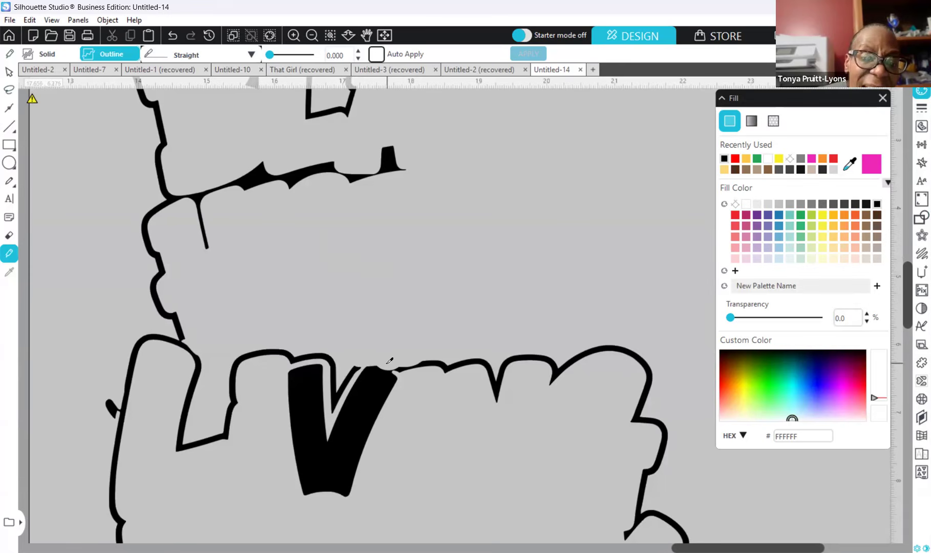
pyautogui.moveTo(384, 363)
pyautogui.mouseDown()
pyautogui.moveTo(423, 405)
pyautogui.moveTo(432, 398)
pyautogui.moveTo(361, 354)
pyautogui.moveTo(392, 363)
pyautogui.moveTo(408, 393)
pyautogui.mouseUp()
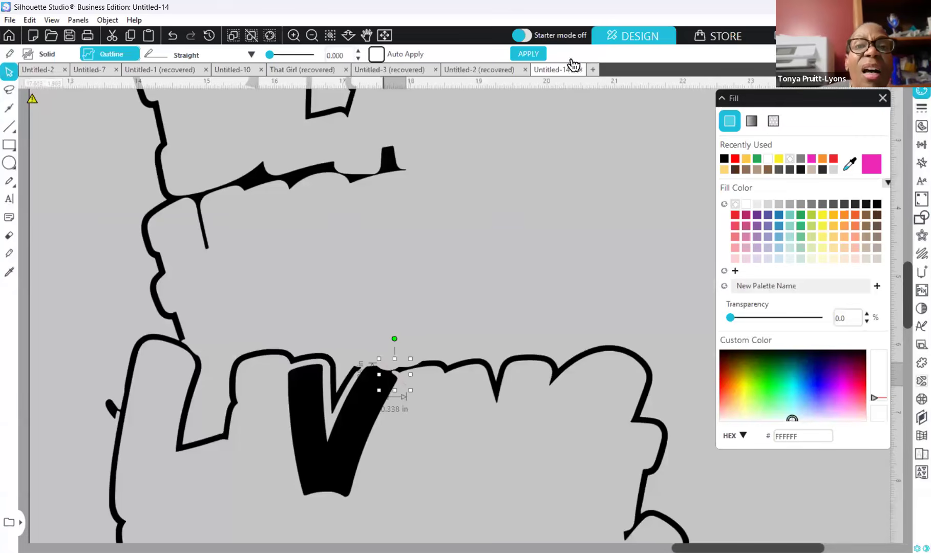
pyautogui.click(528, 56)
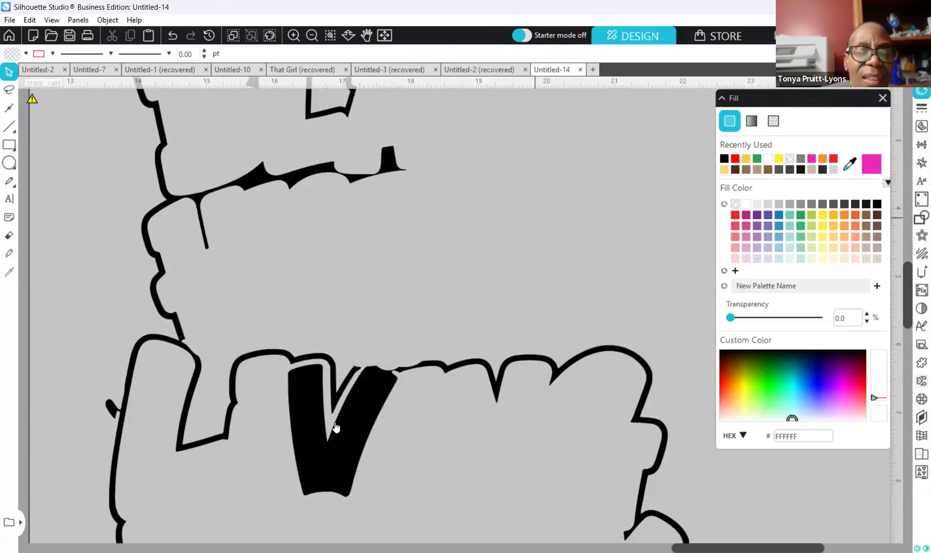
# Step: Move the separated V out of the surrounding outline into the clear space above it
pyautogui.moveTo(385, 389); pyautogui.dragTo(389, 229)
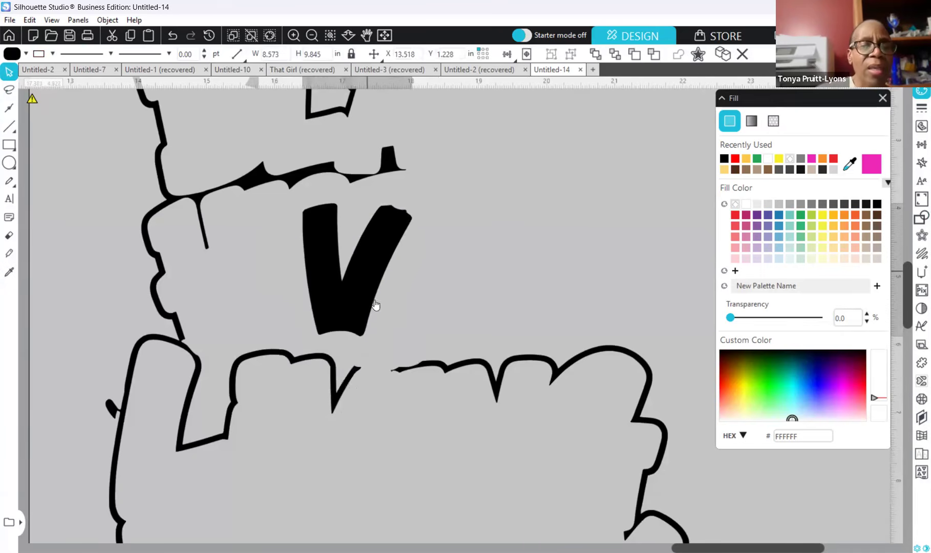
pyautogui.click(402, 341)
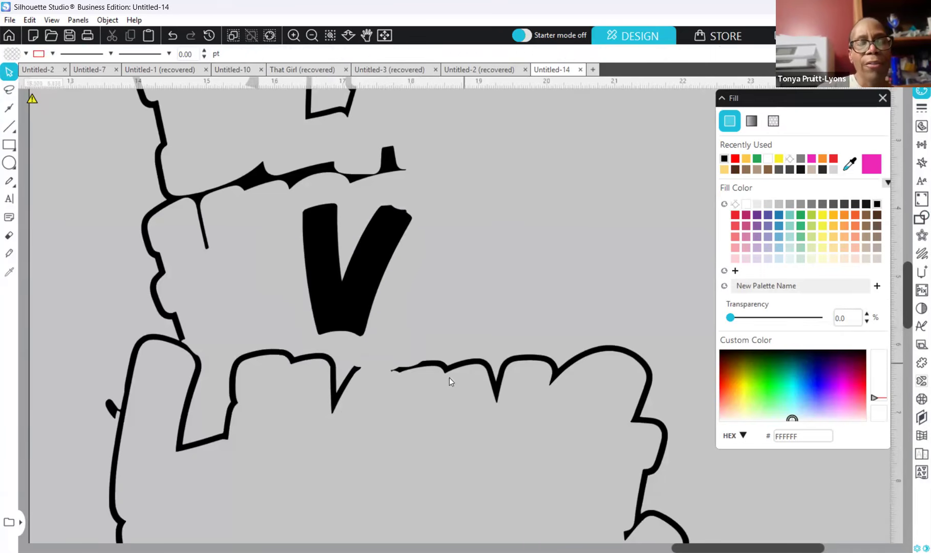
pyautogui.moveTo(367, 270); pyautogui.dragTo(401, 290)
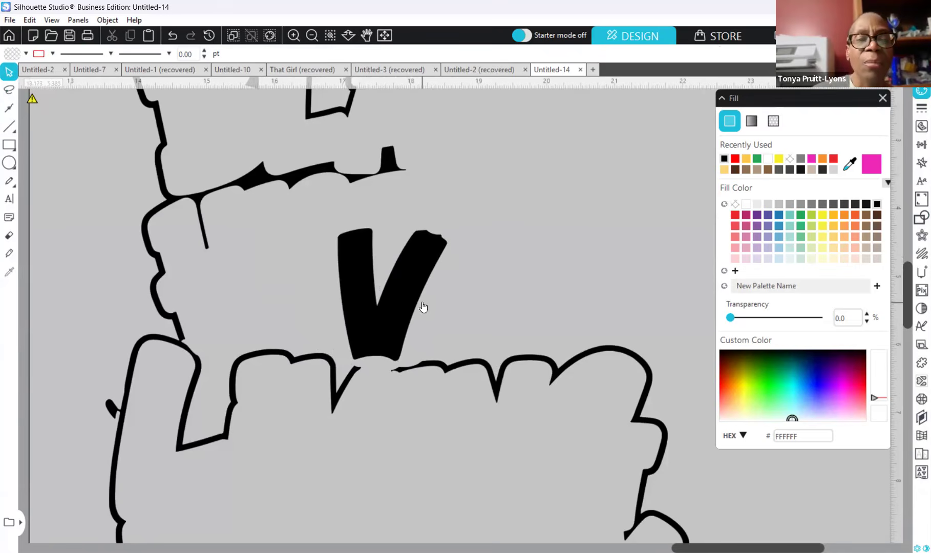
pyautogui.moveTo(414, 302); pyautogui.dragTo(409, 288)
pyautogui.click(448, 238)
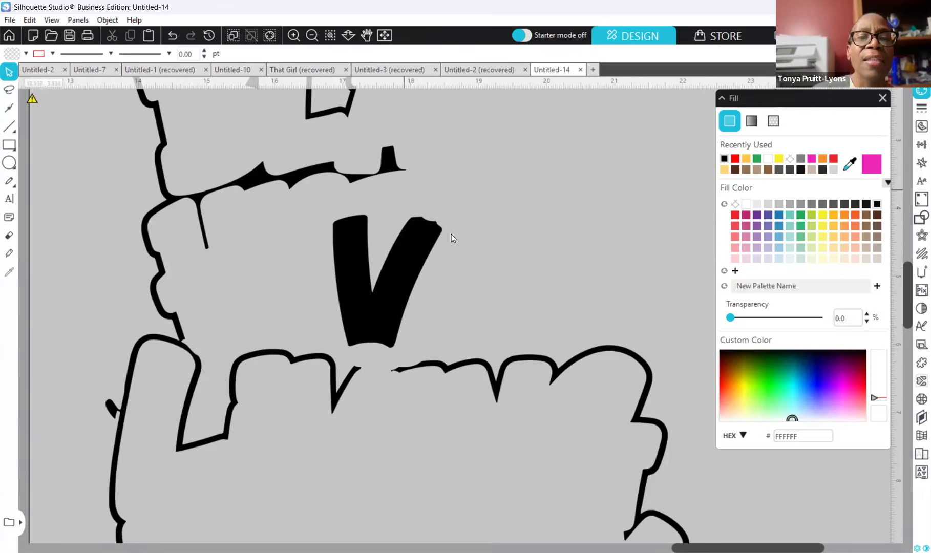
pyautogui.moveTo(404, 282); pyautogui.dragTo(428, 285)
# Step: Draw a rectangle about 1.10 in wide and 0.70 in high above and to the right of the V
pyautogui.click(8, 199)
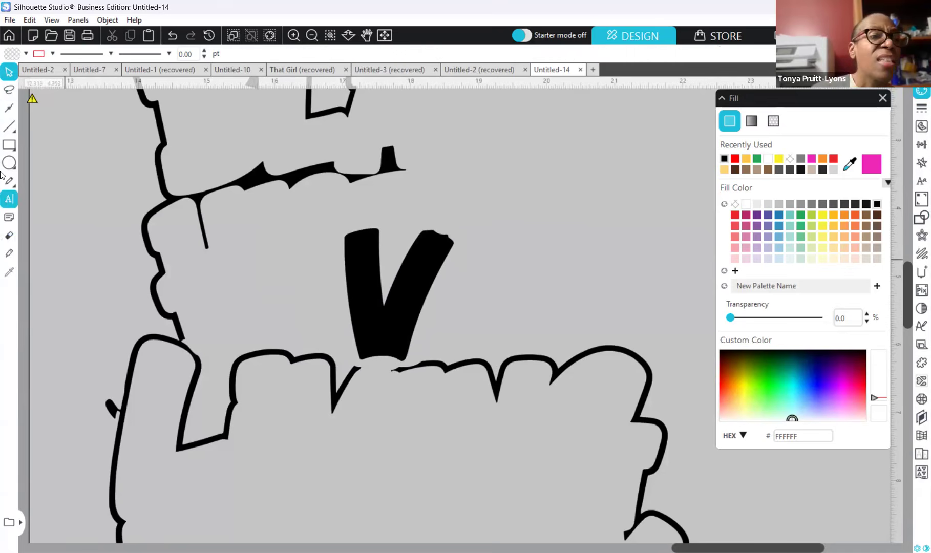
pyautogui.click(8, 146)
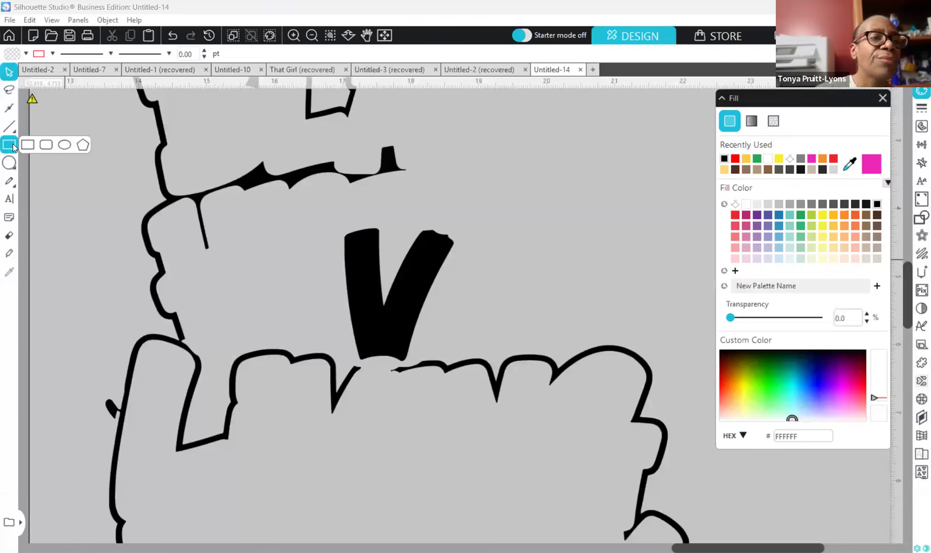
pyautogui.click(27, 149)
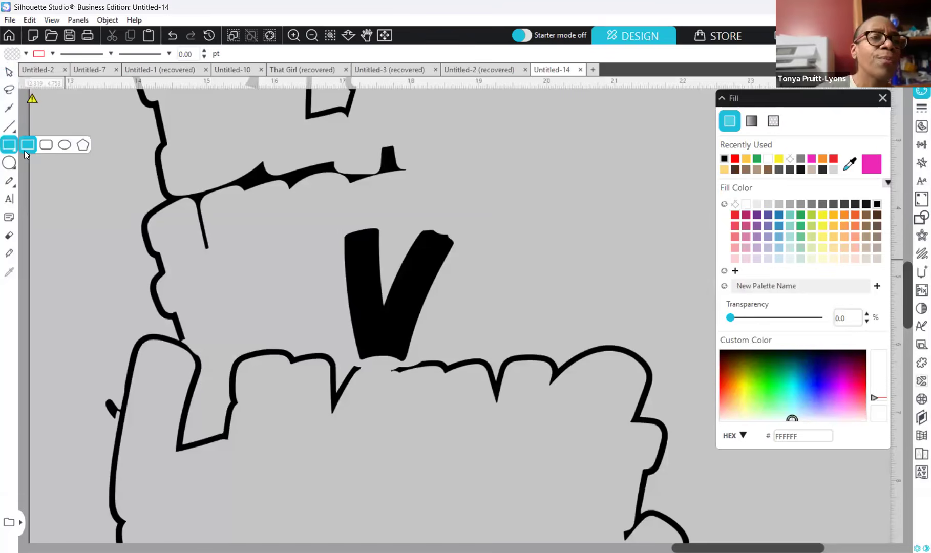
pyautogui.click(25, 151)
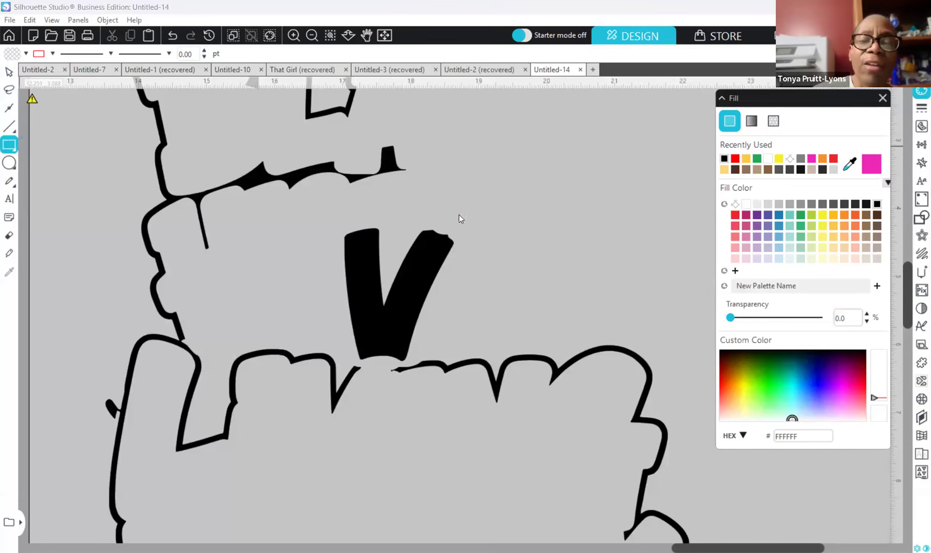
pyautogui.moveTo(464, 193); pyautogui.dragTo(539, 240)
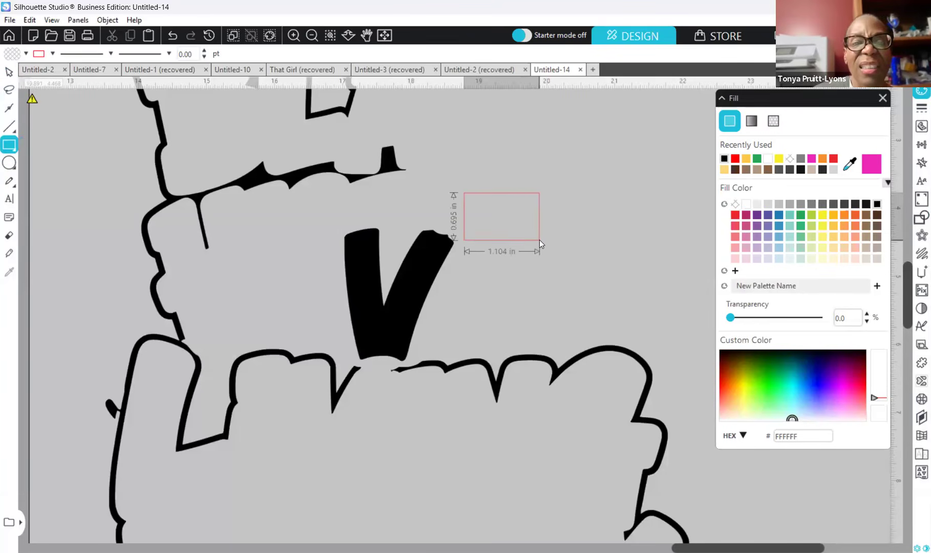
# Step: Position the rectangle against the top of the V's right arm and open it for point editing
pyautogui.click(517, 196)
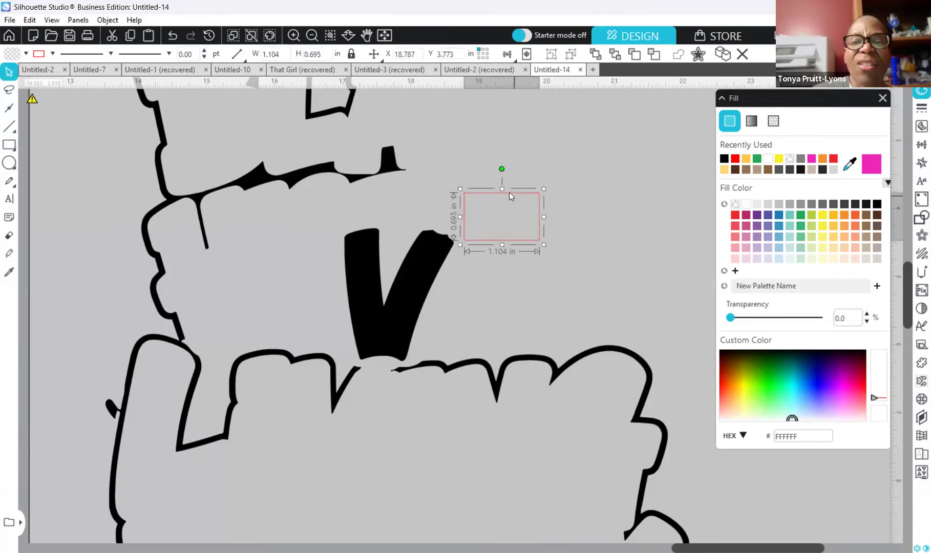
pyautogui.moveTo(509, 193); pyautogui.dragTo(507, 187)
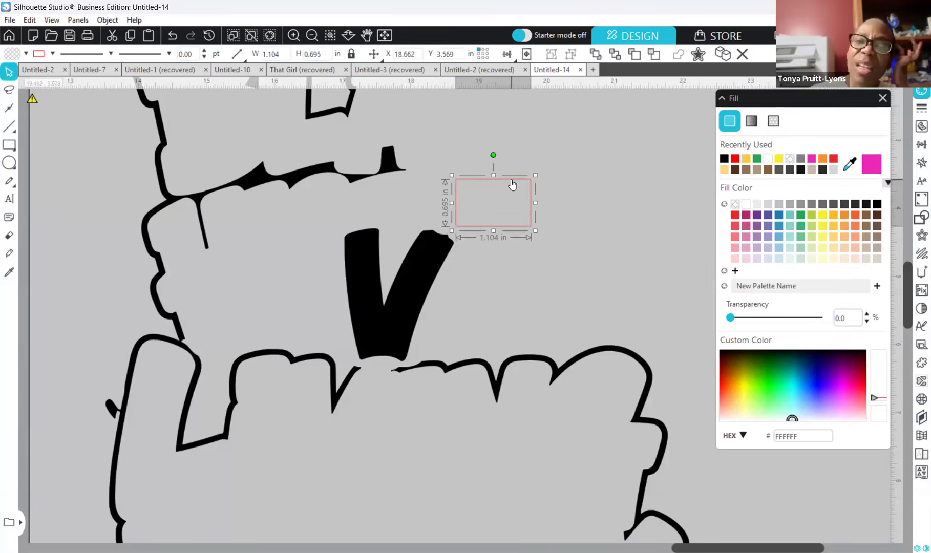
pyautogui.moveTo(517, 184); pyautogui.dragTo(480, 187)
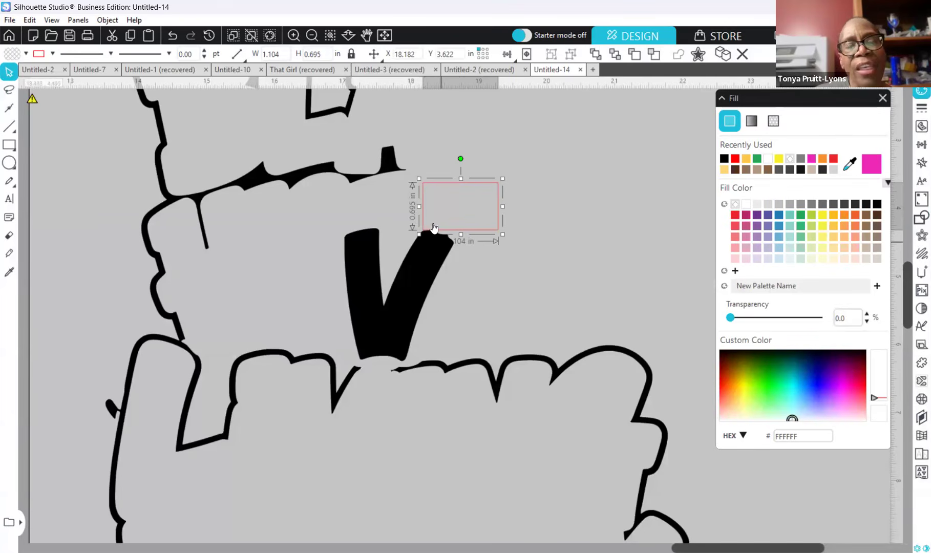
pyautogui.doubleClick(477, 181)
pyautogui.moveTo(477, 181); pyautogui.dragTo(471, 185)
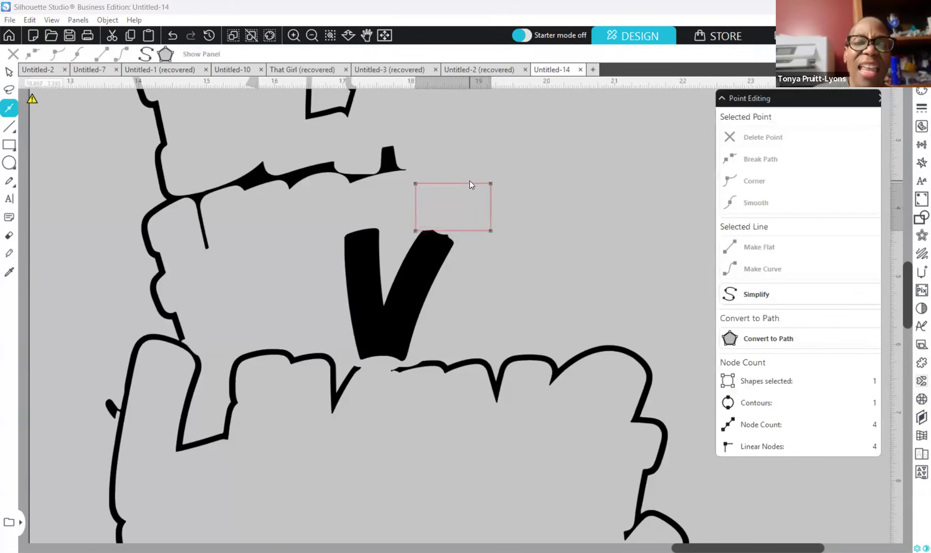
# Step: Leave point editing and rotate the rectangle clockwise to match the slant of the V's right-arm top
pyautogui.click(472, 185)
pyautogui.click(585, 241)
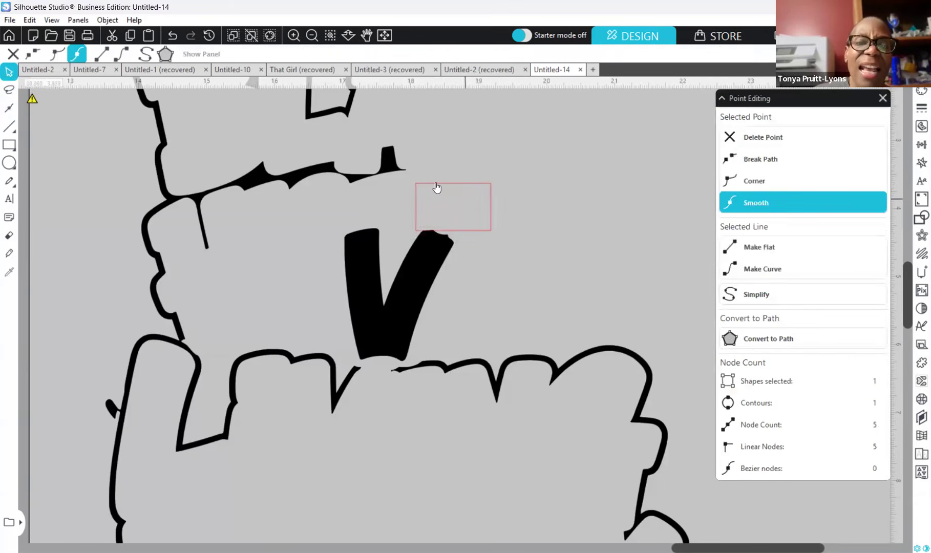
pyautogui.click(436, 183)
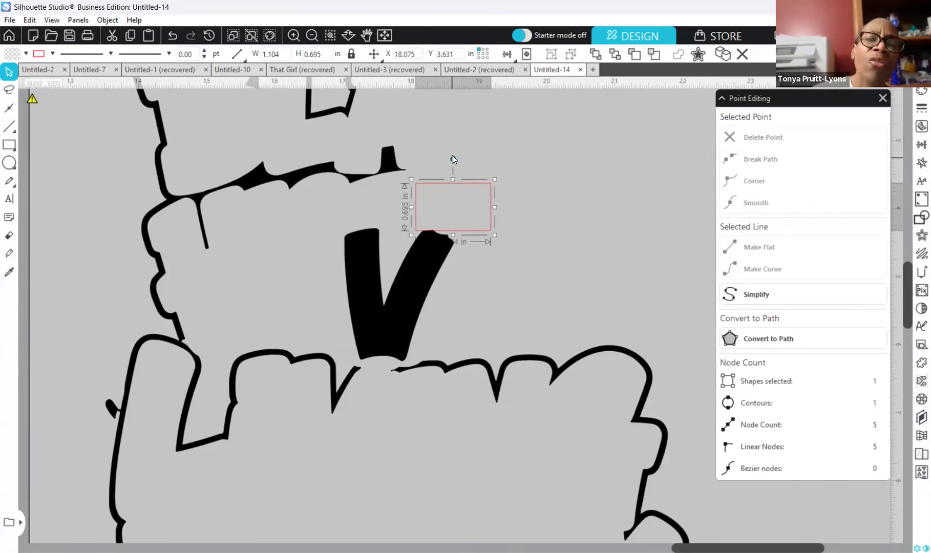
pyautogui.moveTo(453, 159)
pyautogui.mouseDown()
pyautogui.moveTo(470, 170)
pyautogui.moveTo(452, 150)
pyautogui.moveTo(470, 161)
pyautogui.mouseUp()
pyautogui.click(543, 231)
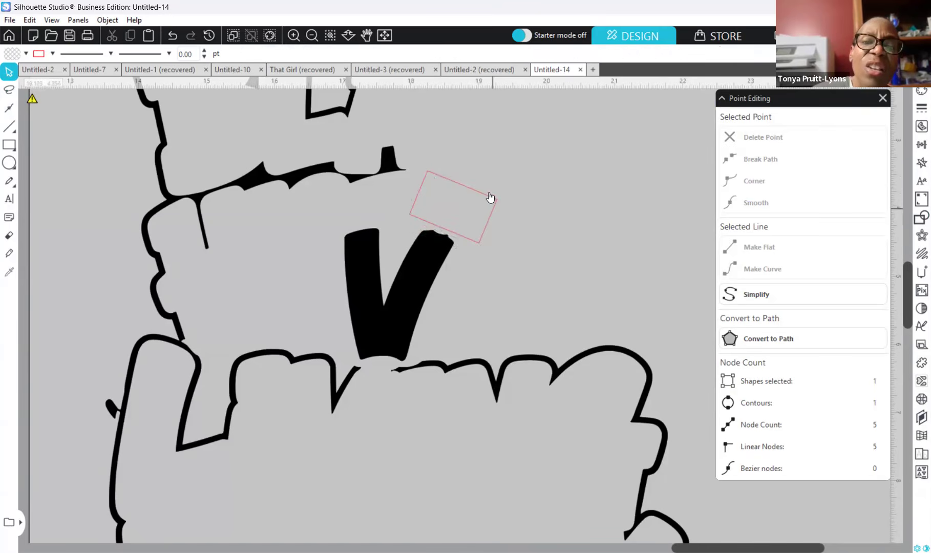
# Step: Reposition the rotated rectangle over the uneven top of the V's right arm and fill it with pink ED27B9
pyautogui.moveTo(490, 196); pyautogui.dragTo(488, 201)
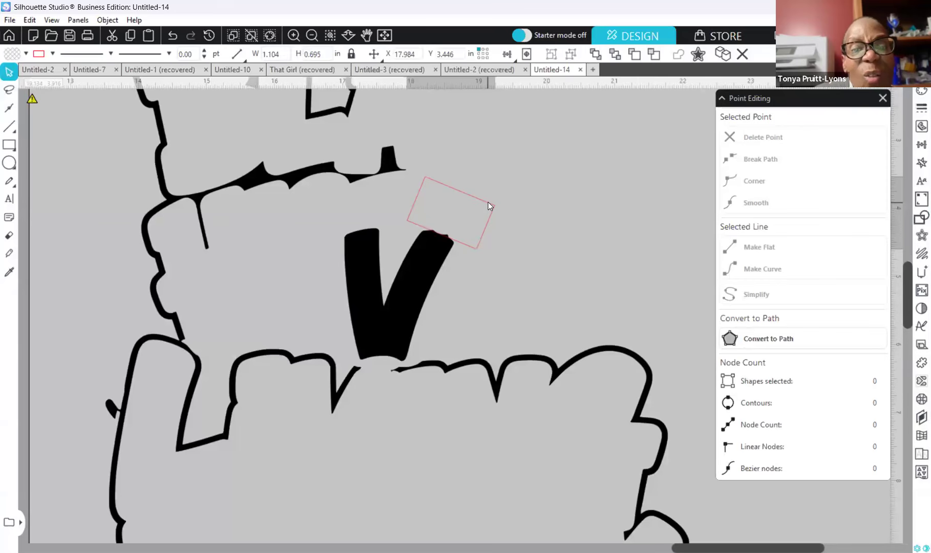
pyautogui.moveTo(488, 201); pyautogui.dragTo(479, 201)
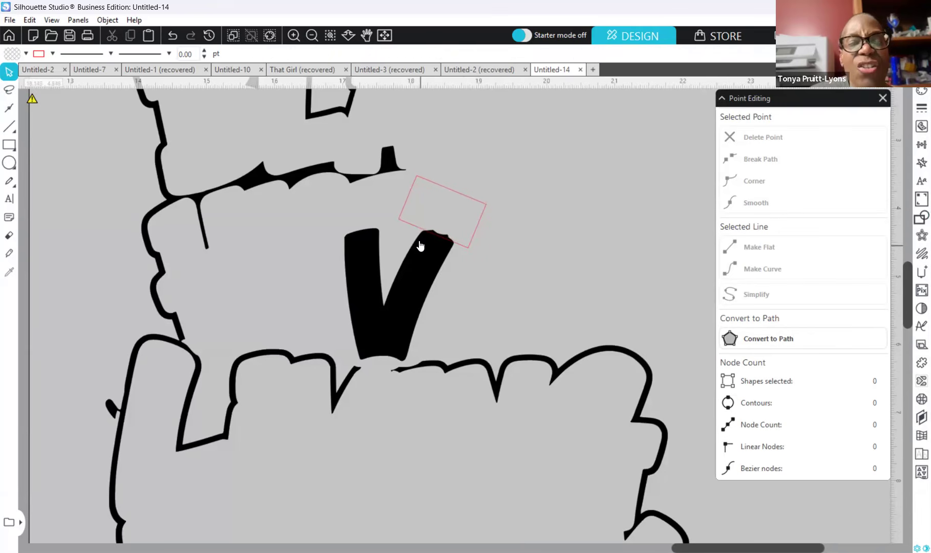
pyautogui.scroll(2, 459, 297)
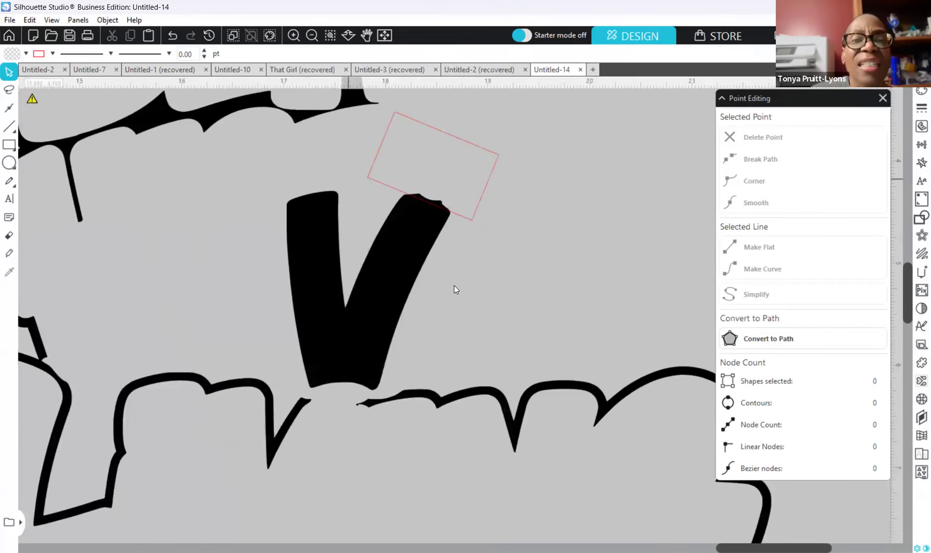
pyautogui.click(468, 217)
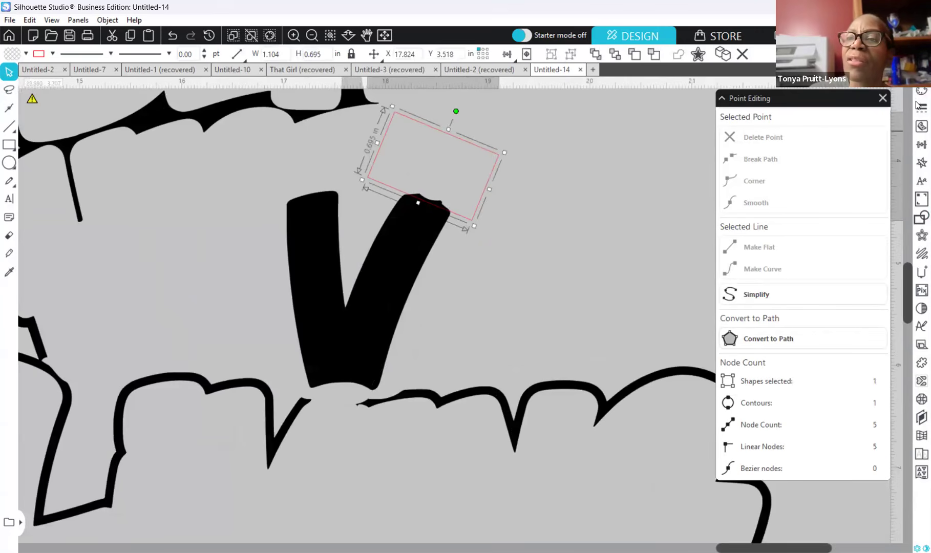
pyautogui.click(811, 160)
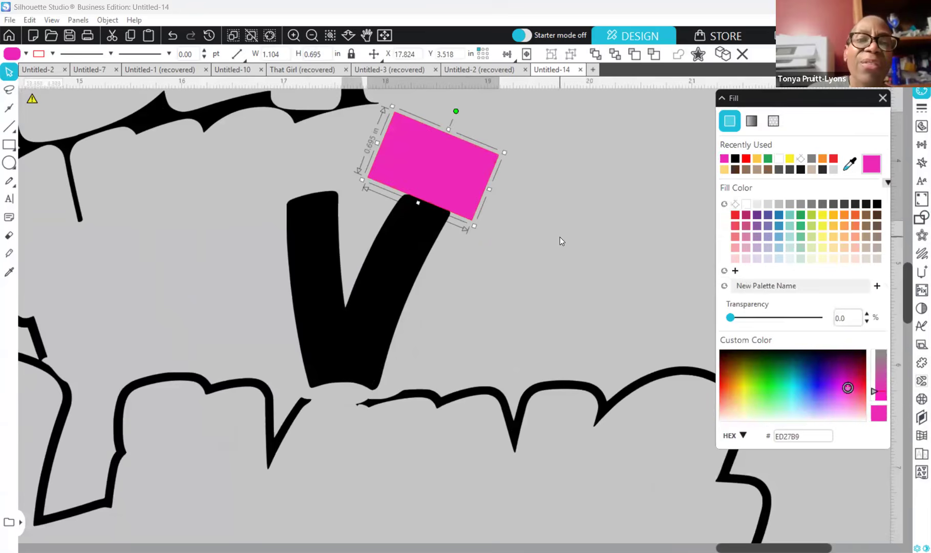
pyautogui.moveTo(466, 183)
pyautogui.mouseDown()
pyautogui.moveTo(471, 171)
pyautogui.moveTo(466, 183)
pyautogui.mouseUp()
pyautogui.click(479, 246)
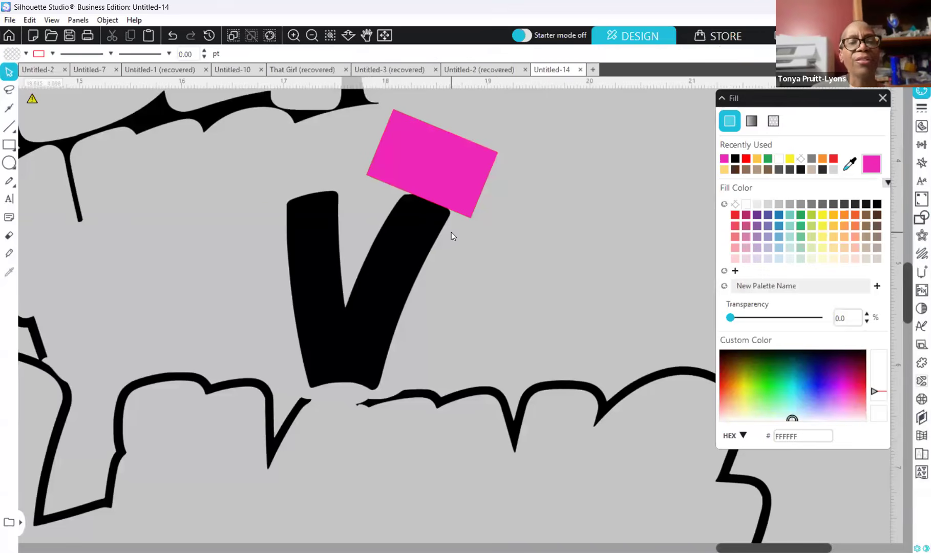
# Step: Subtract the pink rectangle from the V's right arm and move the rectangle aside
pyautogui.click(401, 264)
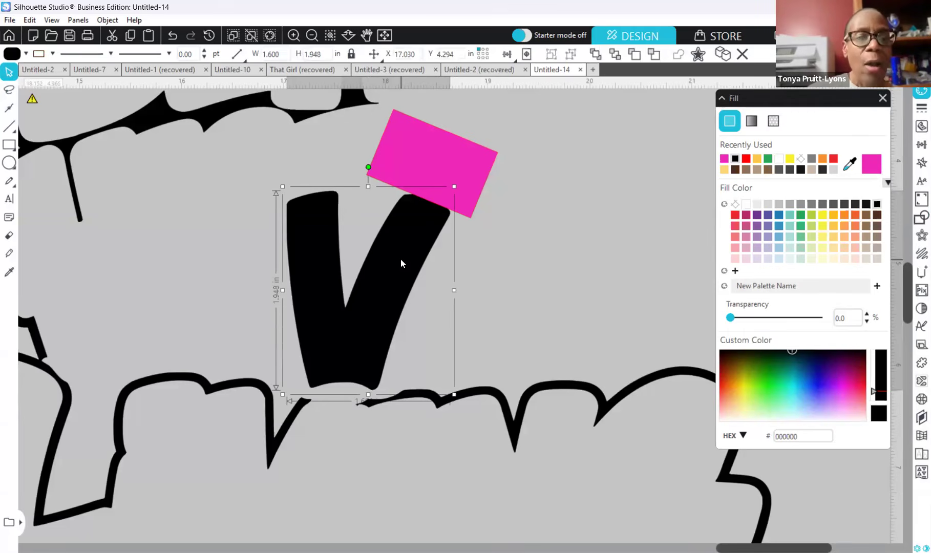
pyautogui.keyDown('shift'); pyautogui.click(453, 162); pyautogui.keyUp('shift')
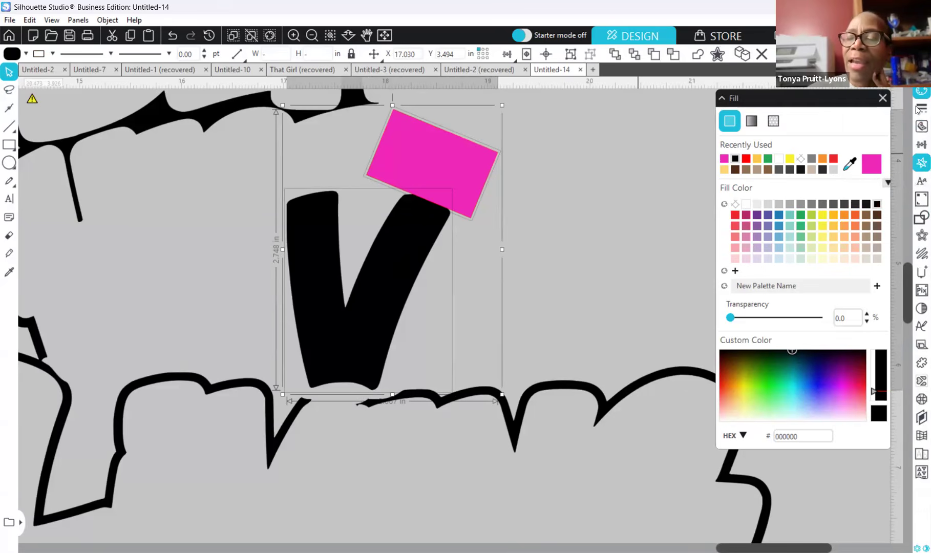
pyautogui.click(918, 221)
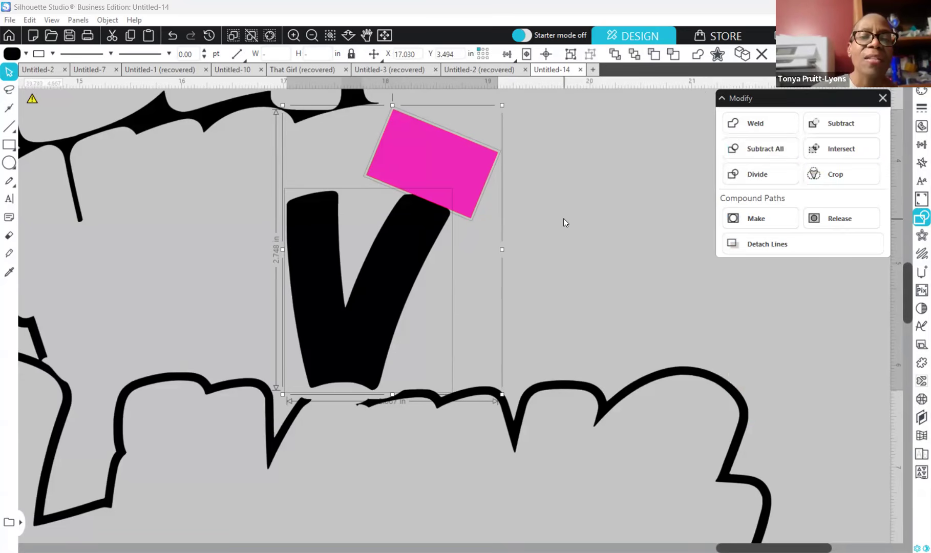
pyautogui.moveTo(436, 159); pyautogui.dragTo(619, 164)
pyautogui.click(512, 215)
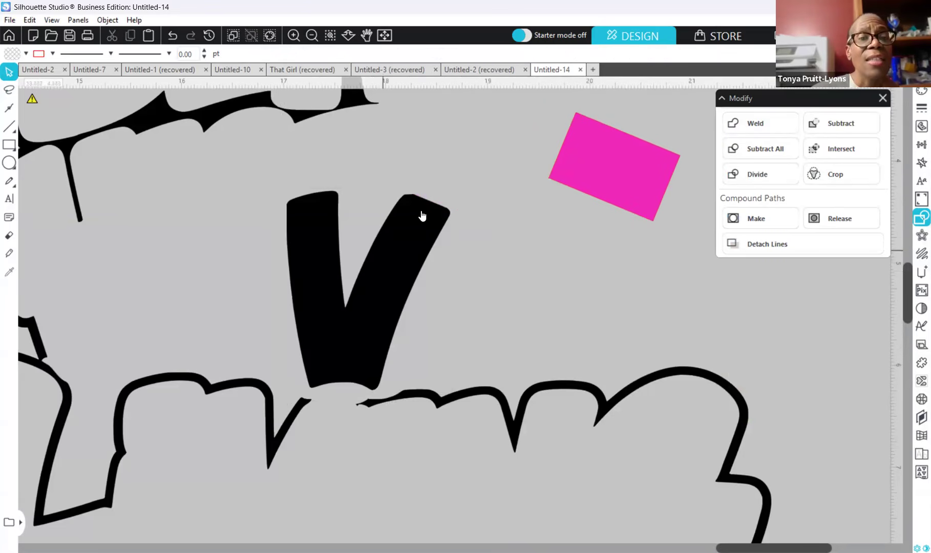
# Step: Move the trimmed V slightly up, clear of the black outline below it
pyautogui.moveTo(416, 235)
pyautogui.mouseDown()
pyautogui.moveTo(369, 249)
pyautogui.moveTo(414, 230)
pyautogui.moveTo(413, 217)
pyautogui.moveTo(405, 226)
pyautogui.mouseUp()
pyautogui.click(482, 207)
pyautogui.click(484, 224)
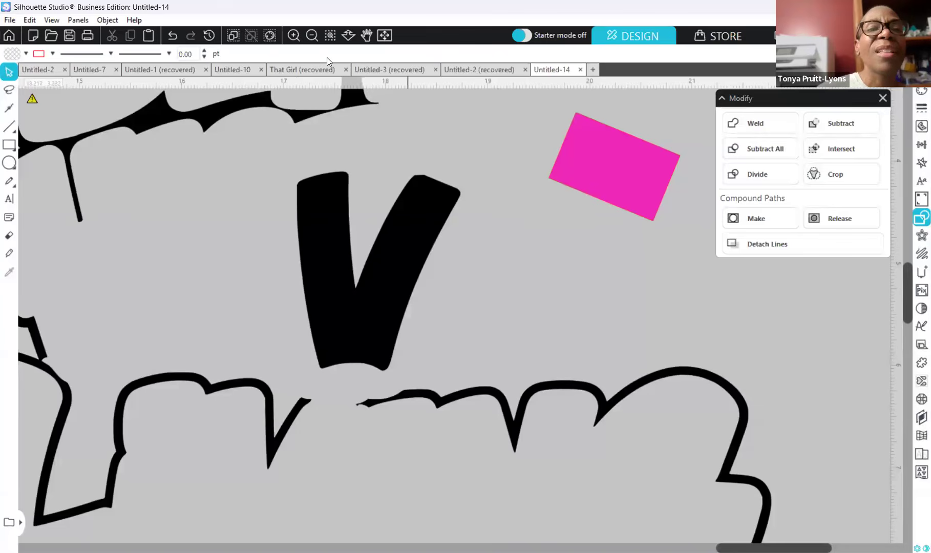
# Step: Move the pink rectangle farther away from the V and the black outline into empty space
pyautogui.click(293, 35)
pyautogui.click(312, 35)
pyautogui.click(312, 35)
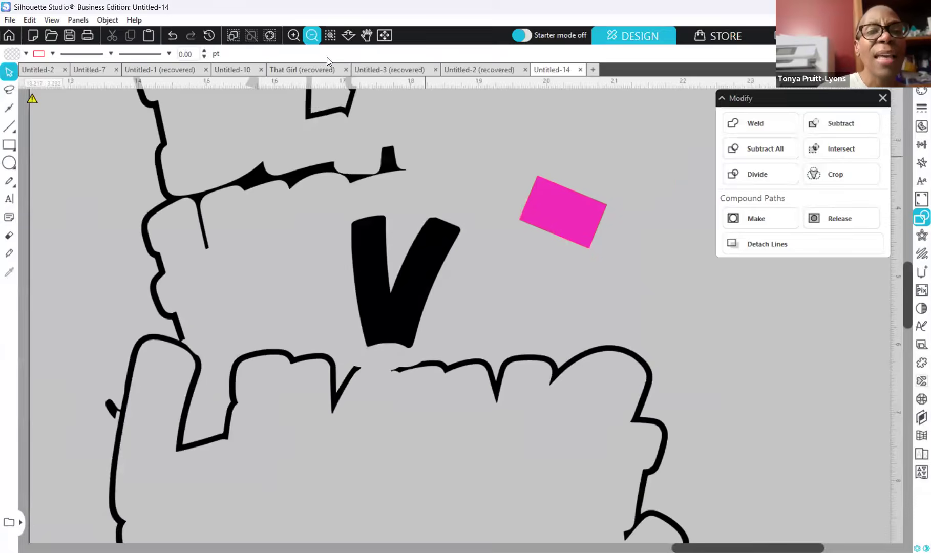
pyautogui.click(312, 35)
pyautogui.click(512, 267)
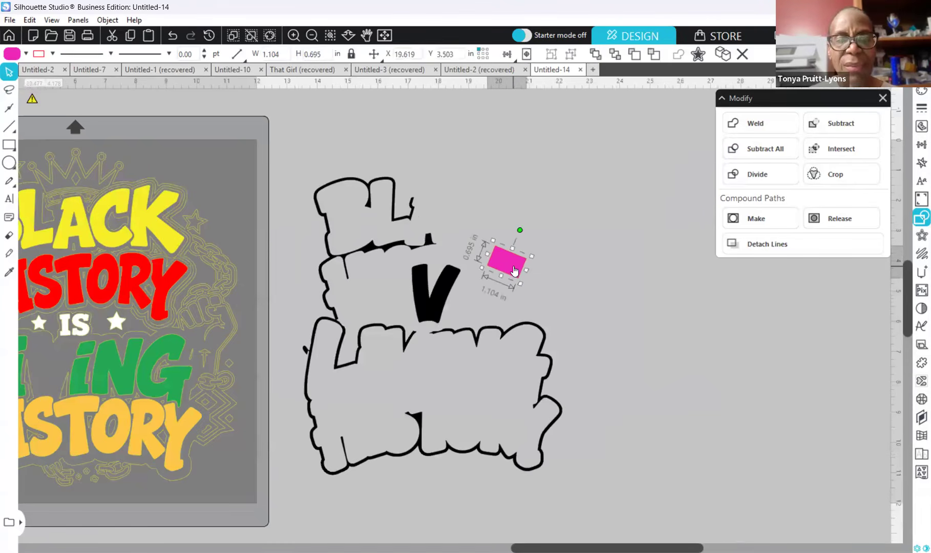
pyautogui.moveTo(514, 270); pyautogui.dragTo(683, 330)
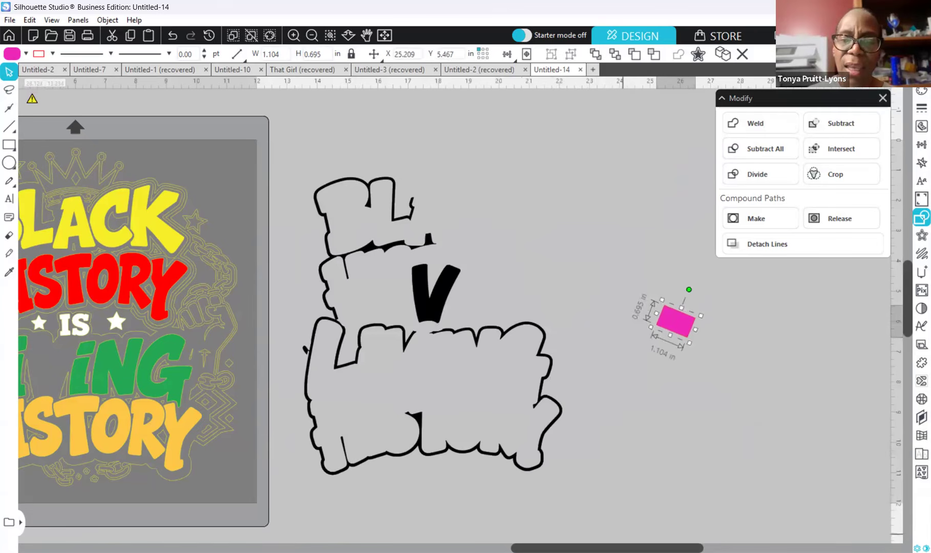
# Step: Delete the leftover black outline shape surrounding the V
pyautogui.hscroll(-5, 666, 417)
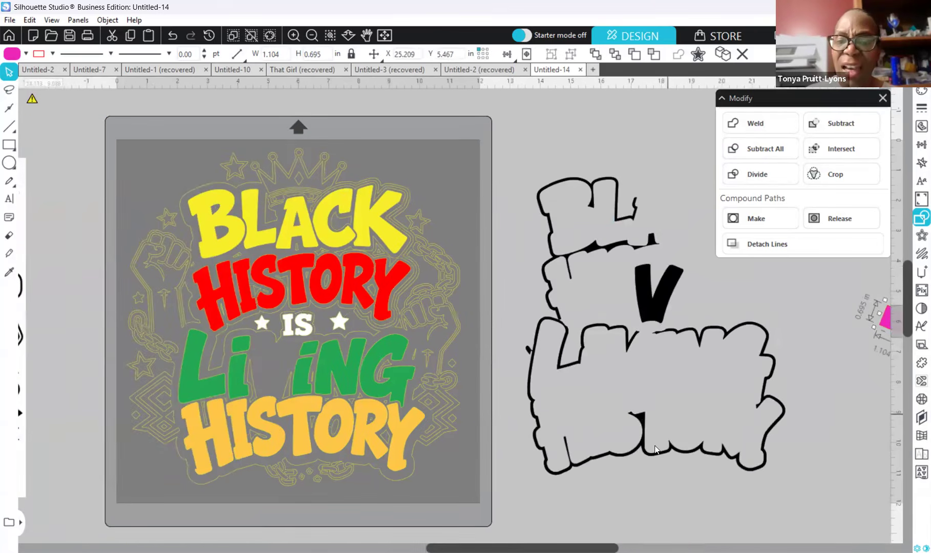
pyautogui.click(656, 458)
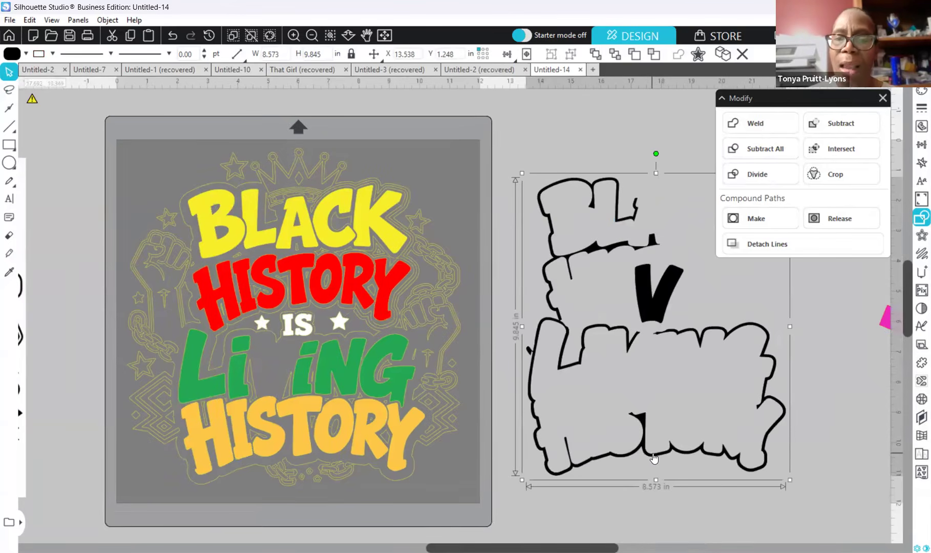
pyautogui.press('Delete')
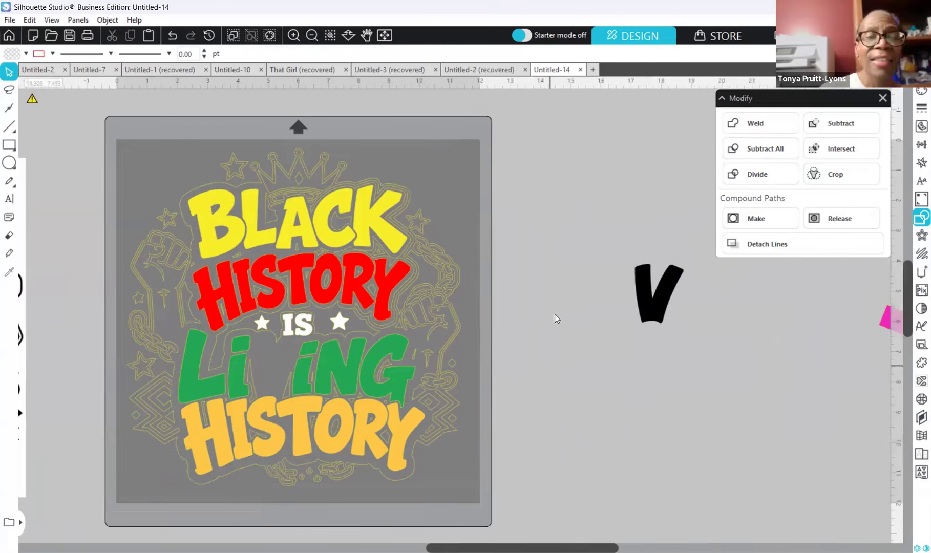
# Step: Fill the V with LIVING's green 22A954 and make its line colour transparent
pyautogui.click(658, 299)
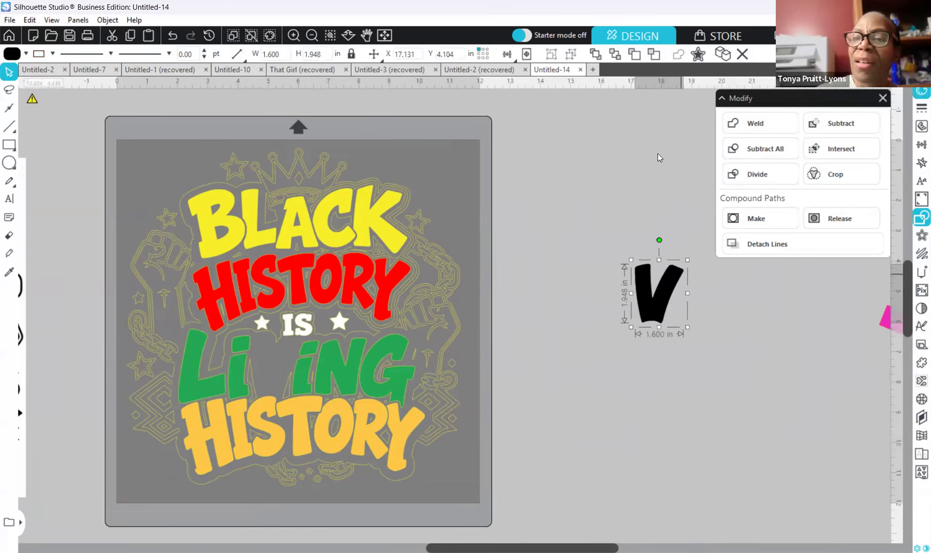
pyautogui.click(402, 384)
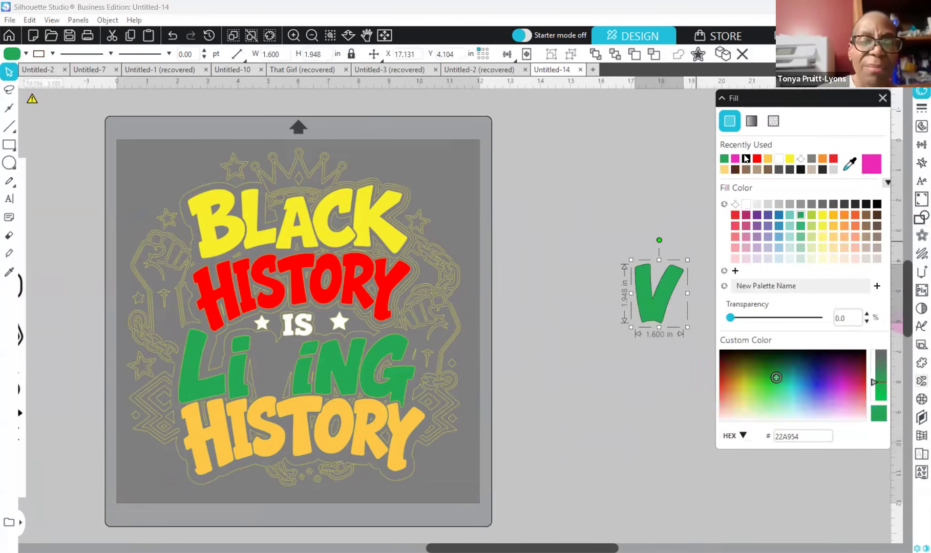
pyautogui.click(921, 109)
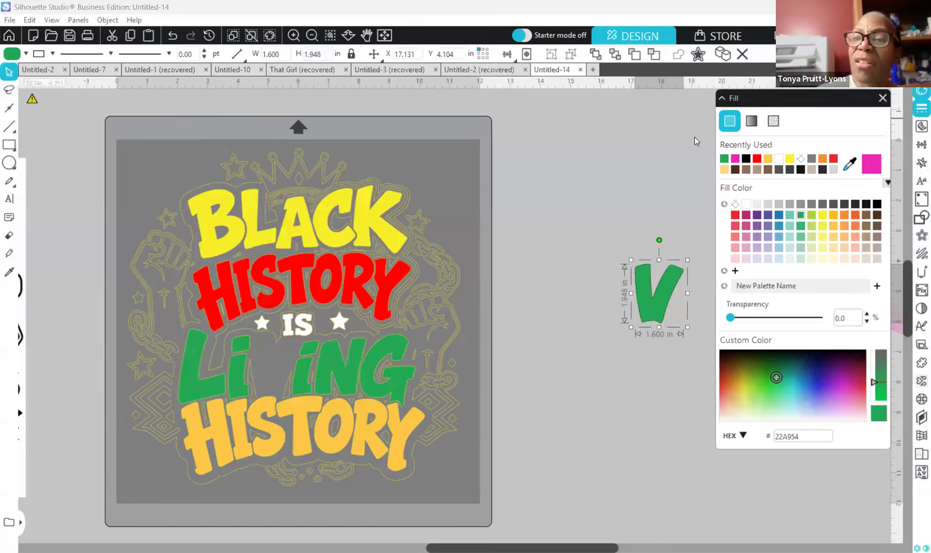
pyautogui.click(800, 158)
# Step: Move the green V into the gap between the two i's of LIVING
pyautogui.moveTo(628, 302); pyautogui.dragTo(276, 371)
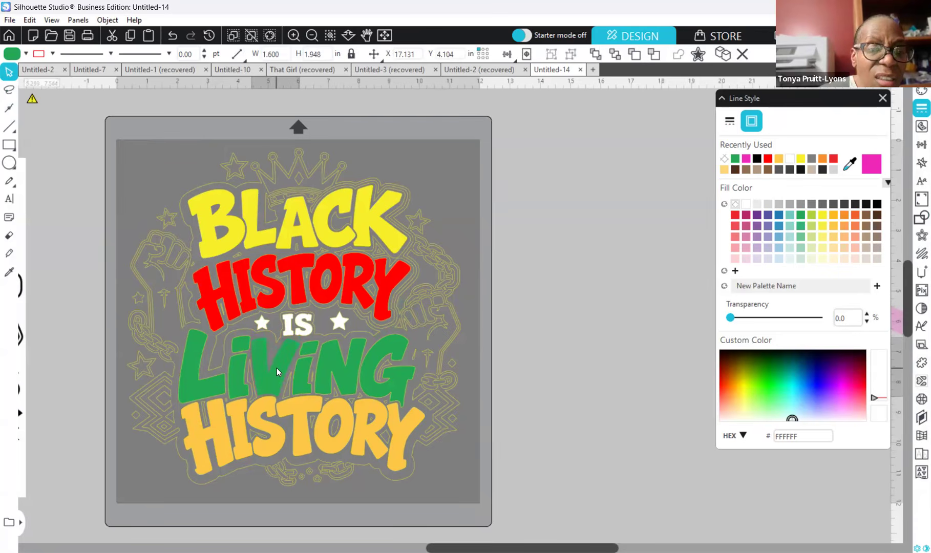
pyautogui.click(277, 373)
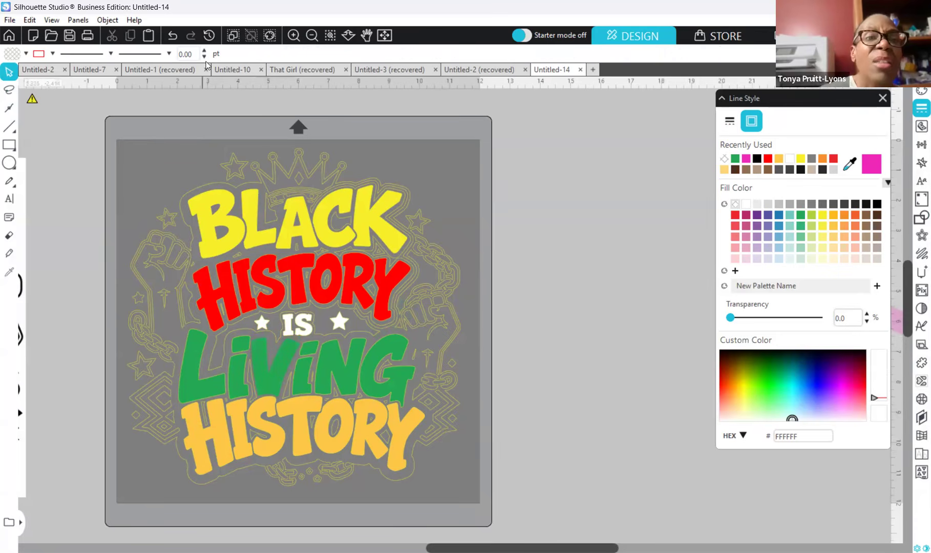
pyautogui.click(294, 35)
pyautogui.click(294, 35)
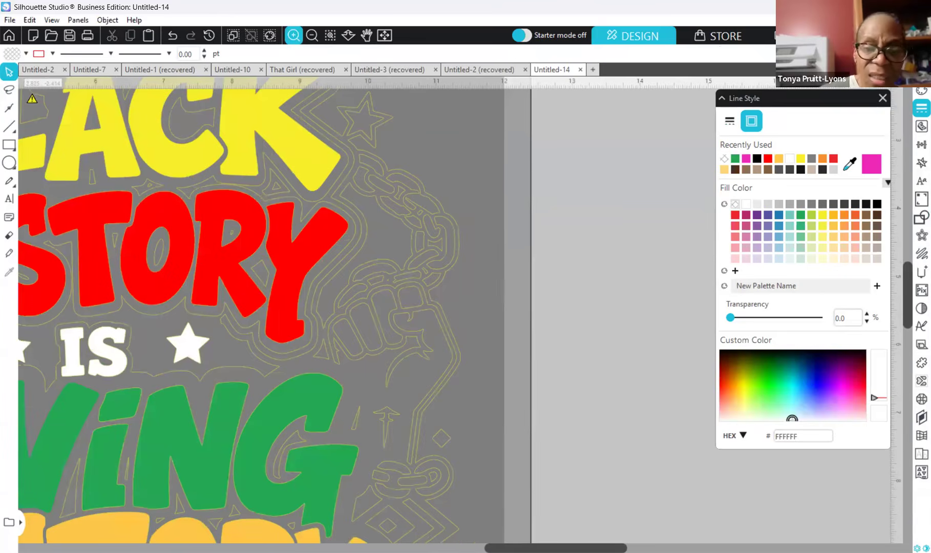
pyautogui.hscroll(-8, 488, 532)
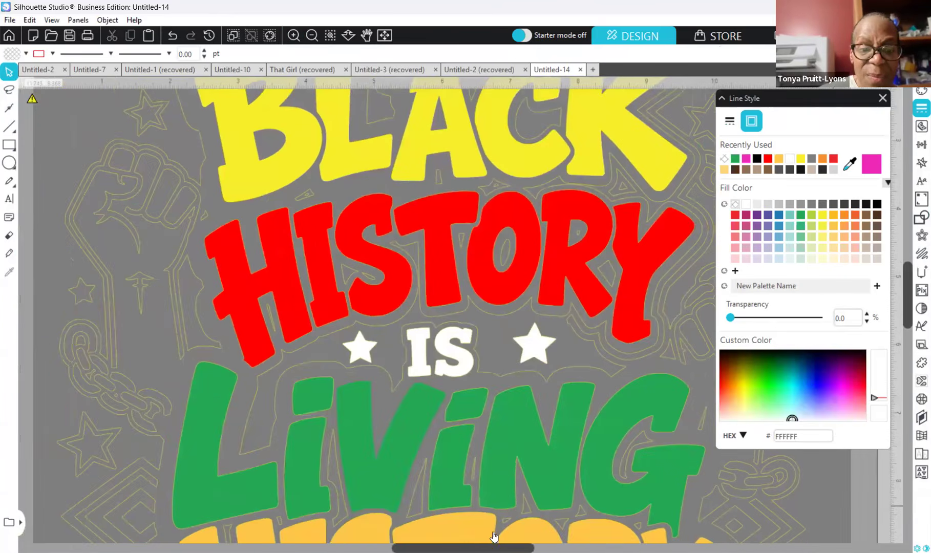
pyautogui.scroll(-1, 802, 498)
pyautogui.scroll(-3, 803, 497)
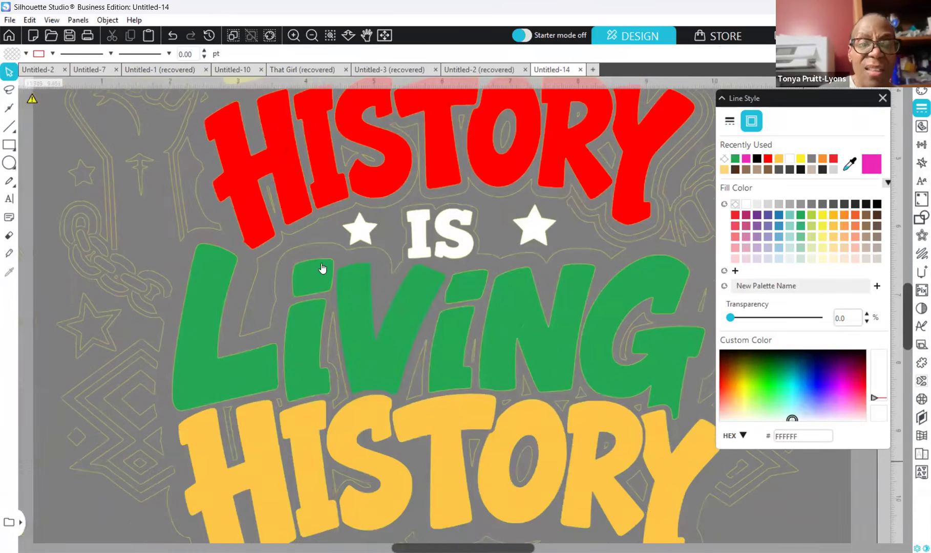
# Step: Combine the V and the other green LIVING letters into one compound path
pyautogui.click(396, 356)
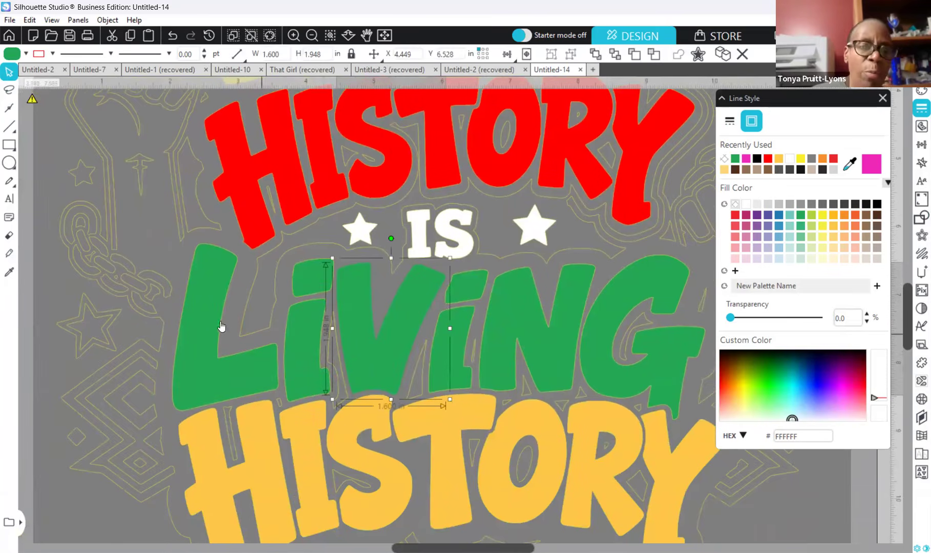
pyautogui.click(237, 379)
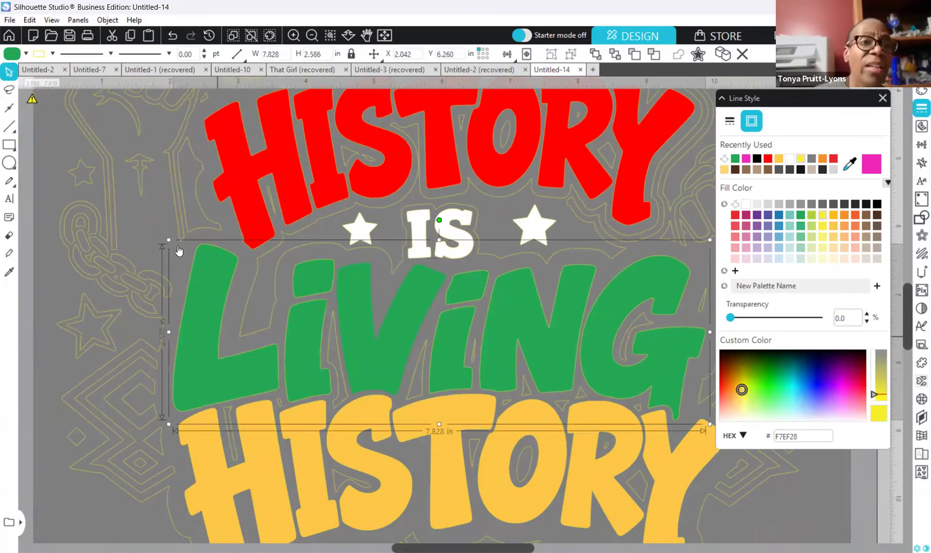
pyautogui.click(172, 35)
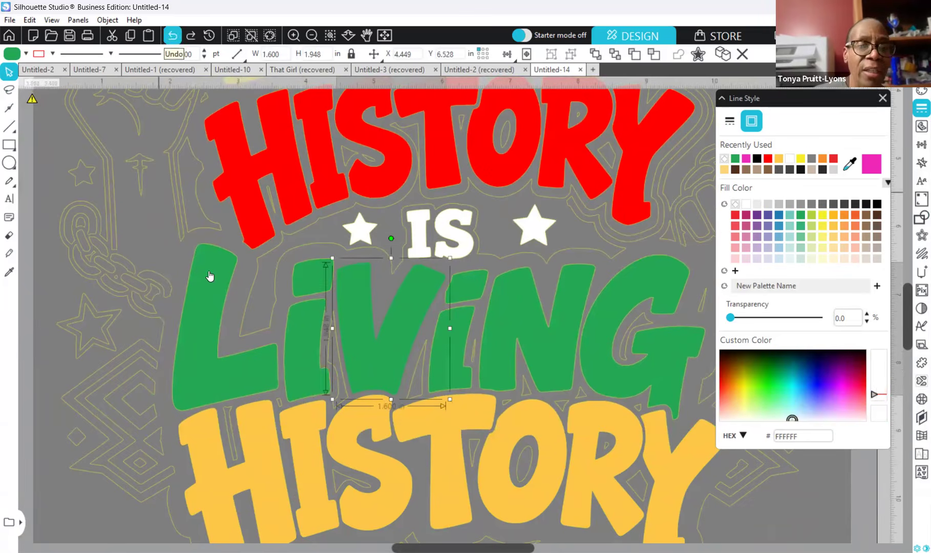
pyautogui.click(240, 375)
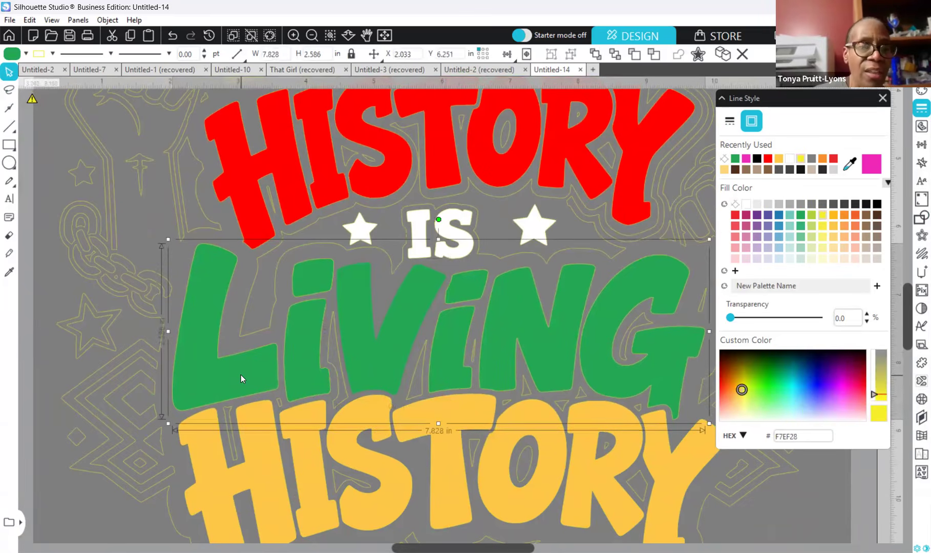
pyautogui.click(394, 351)
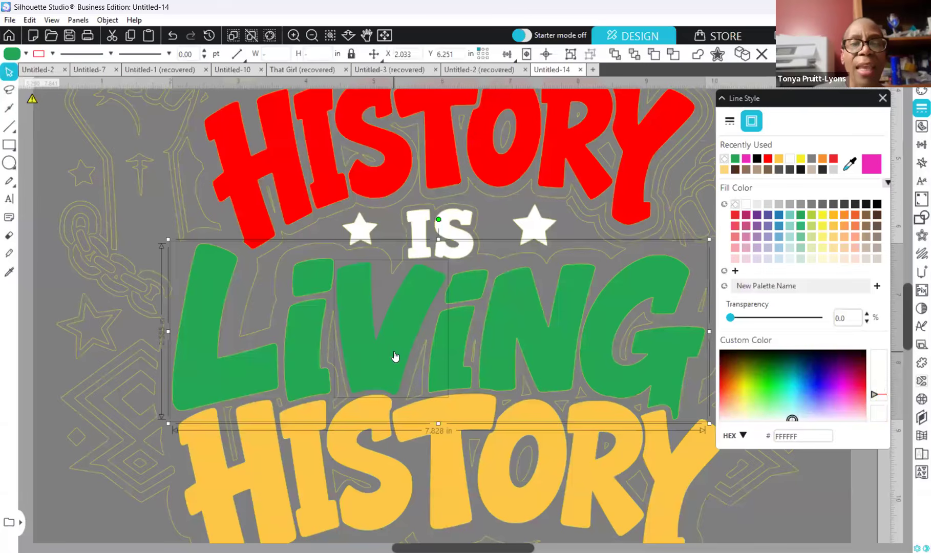
pyautogui.rightClick(394, 352)
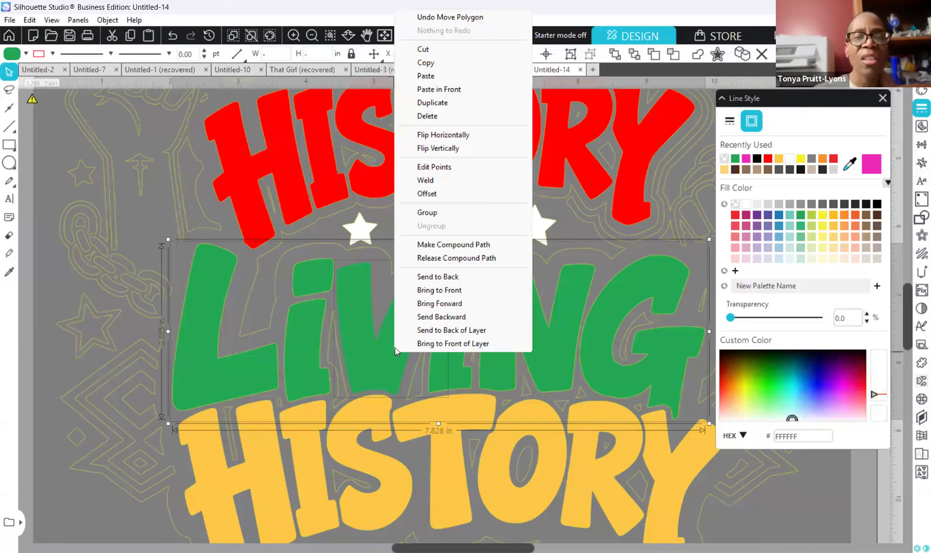
pyautogui.click(467, 245)
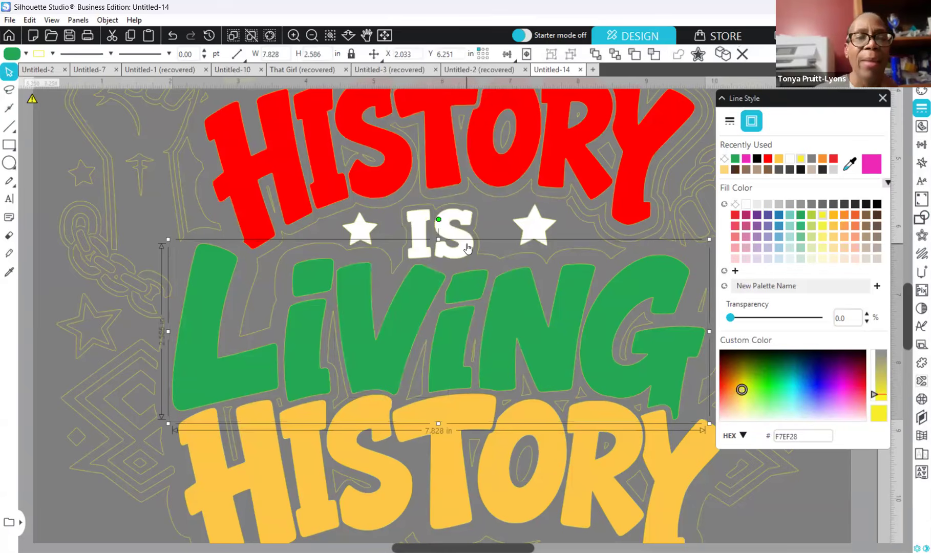
pyautogui.moveTo(375, 330)
pyautogui.mouseDown()
pyautogui.moveTo(352, 296)
pyautogui.moveTo(373, 307)
pyautogui.moveTo(377, 327)
pyautogui.moveTo(372, 321)
pyautogui.mouseUp()
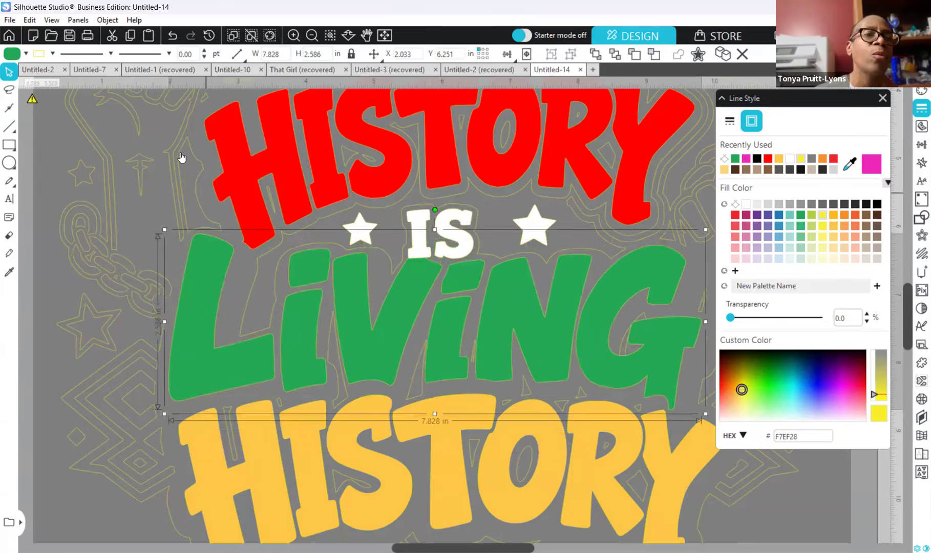
pyautogui.click(172, 35)
pyautogui.click(173, 35)
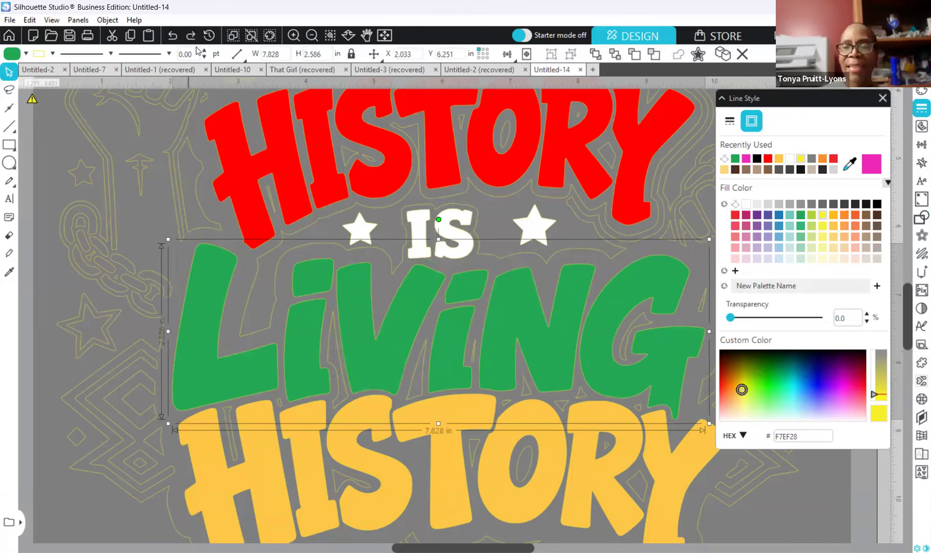
# Step: Delete the star outlines beside the crown and beside the B of BLACK
pyautogui.click(311, 36)
pyautogui.click(310, 36)
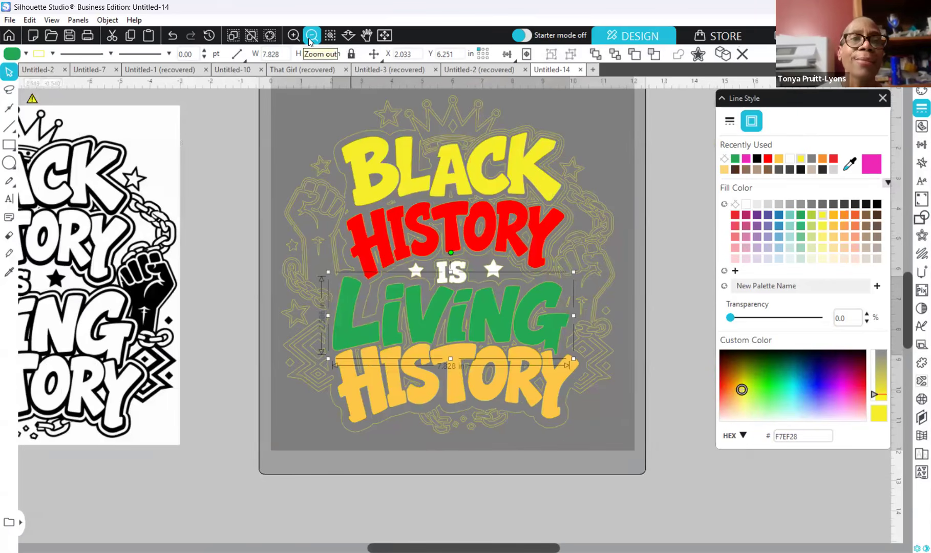
pyautogui.click(293, 35)
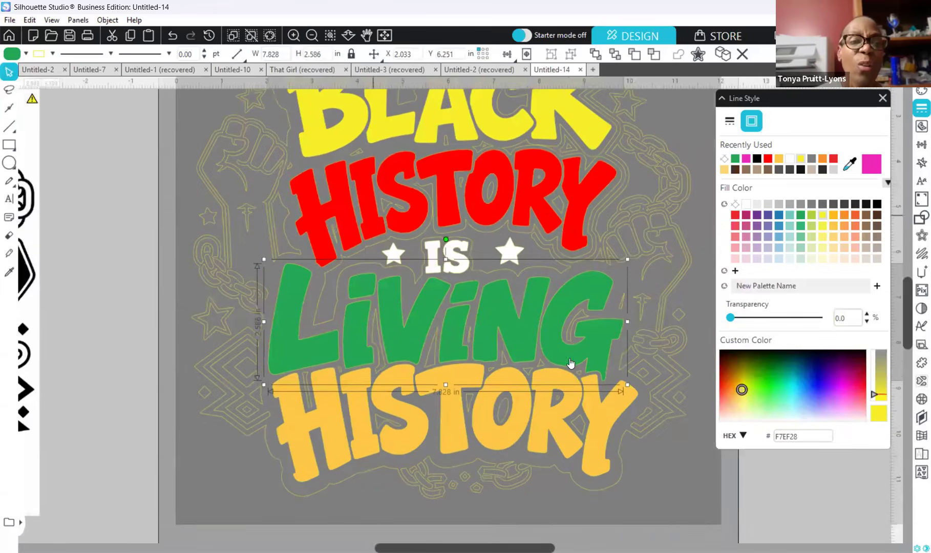
pyautogui.scroll(5, 570, 363)
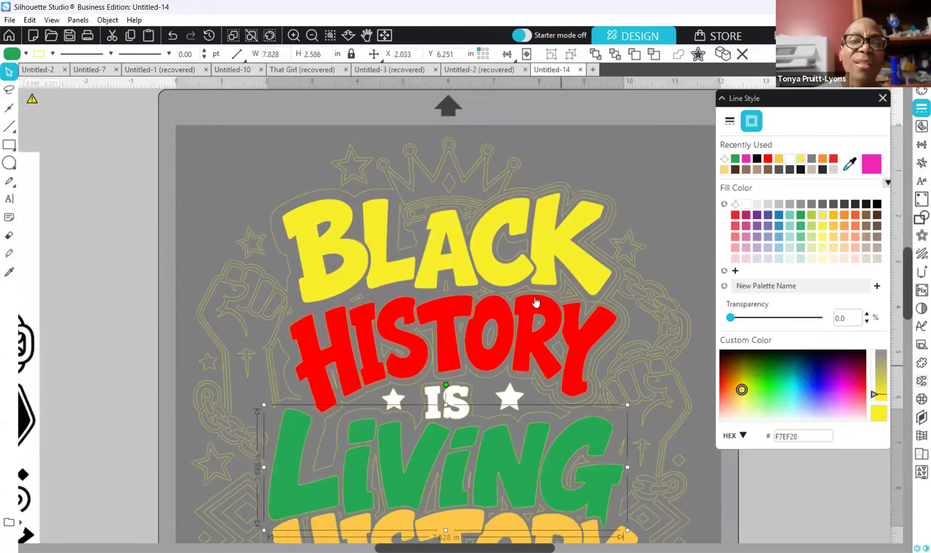
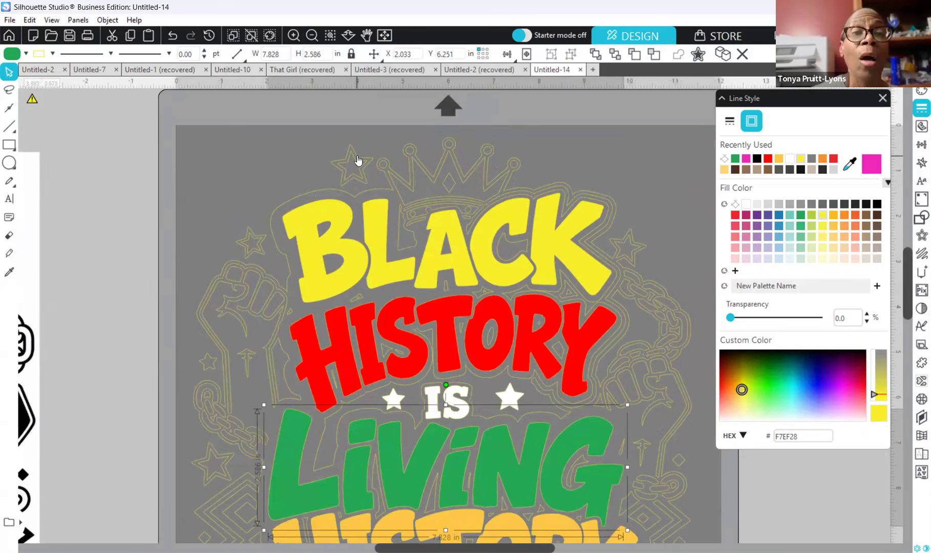
pyautogui.click(357, 158)
pyautogui.press('Delete')
pyautogui.click(357, 157)
pyautogui.press('Delete')
pyautogui.click(635, 241)
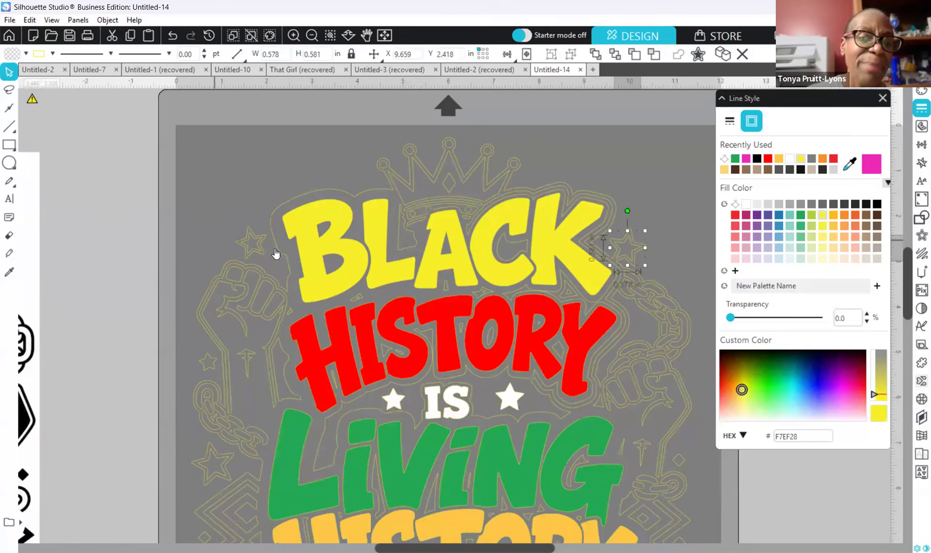
pyautogui.click(249, 253)
pyautogui.press('Delete')
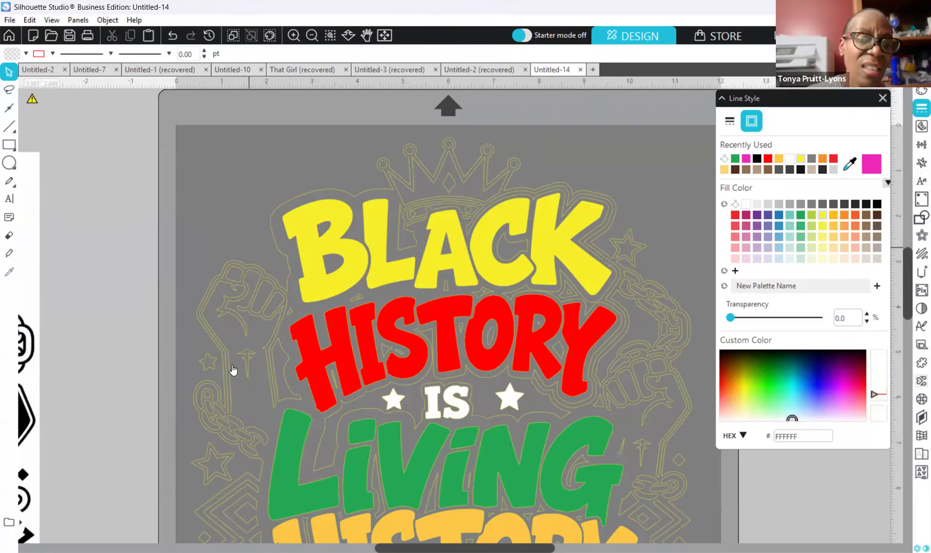
# Step: Delete the outer outline around the whole artwork and the star outline beside the K of BLACK
pyautogui.scroll(-1, 226, 337)
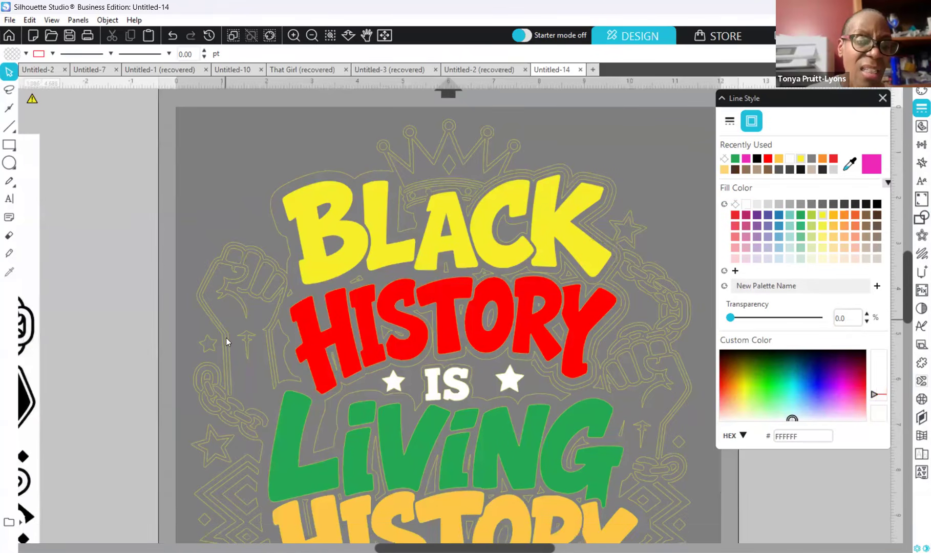
pyautogui.click(646, 232)
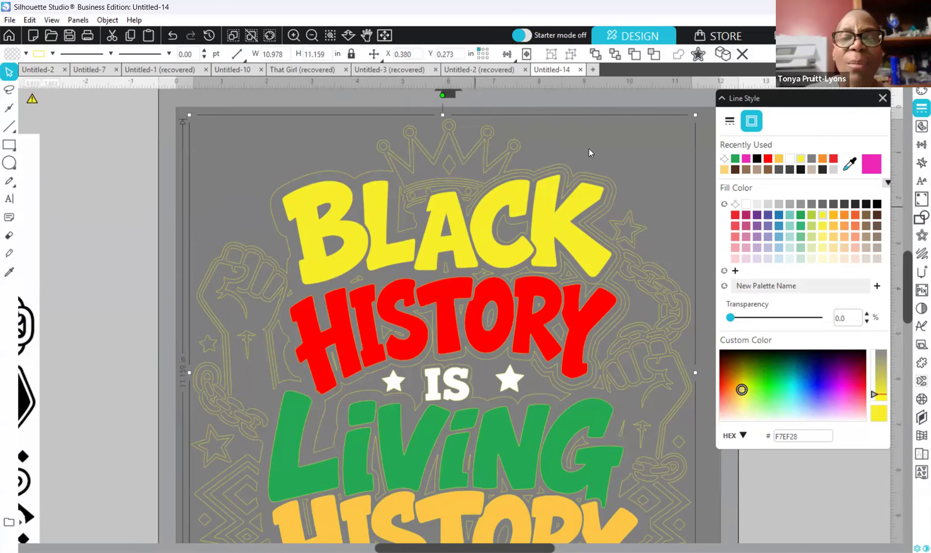
pyautogui.click(708, 278)
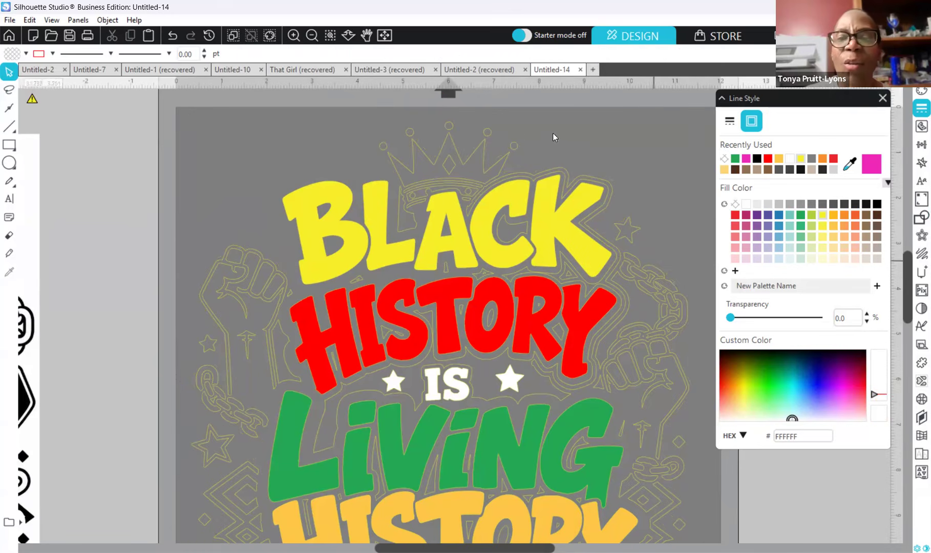
pyautogui.click(636, 228)
pyautogui.click(609, 193)
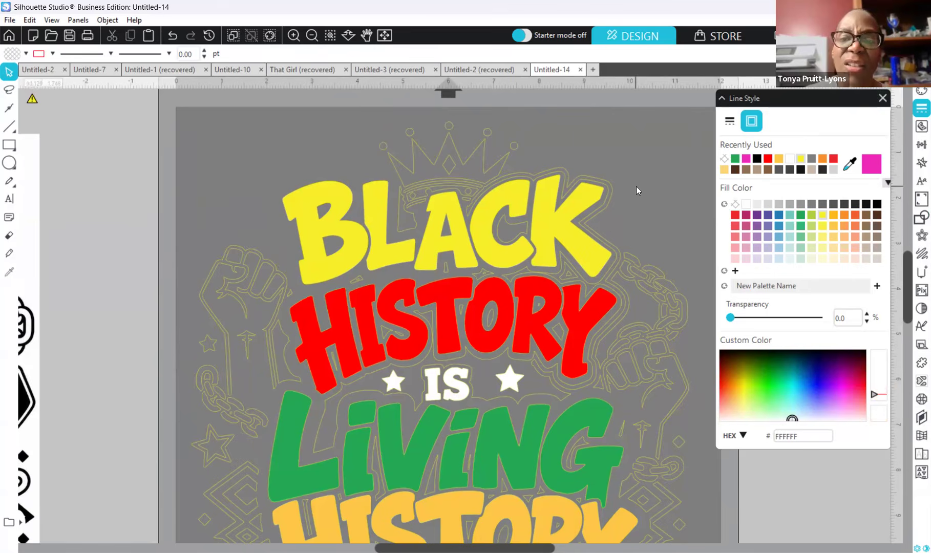
# Step: Delete the remaining nested outline contours around the lettering
pyautogui.scroll(-1, 636, 191)
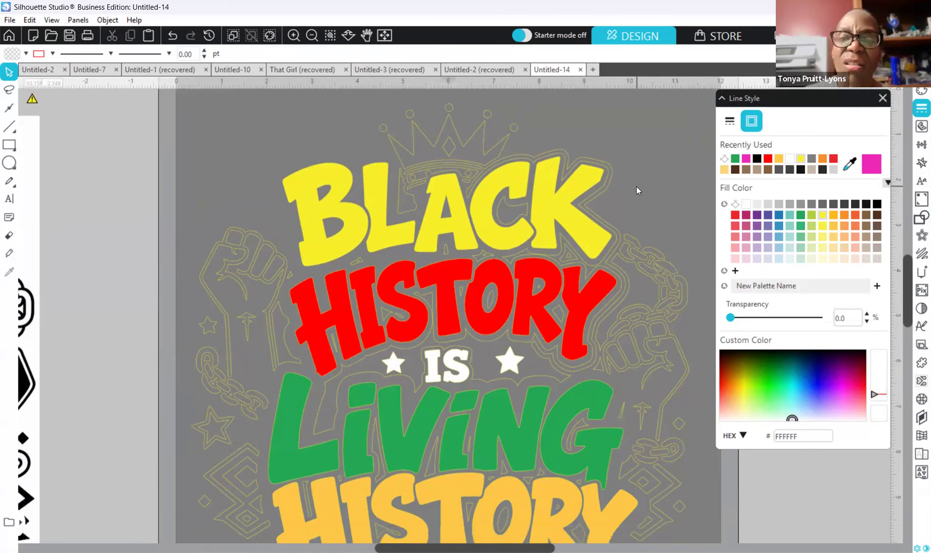
pyautogui.click(609, 169)
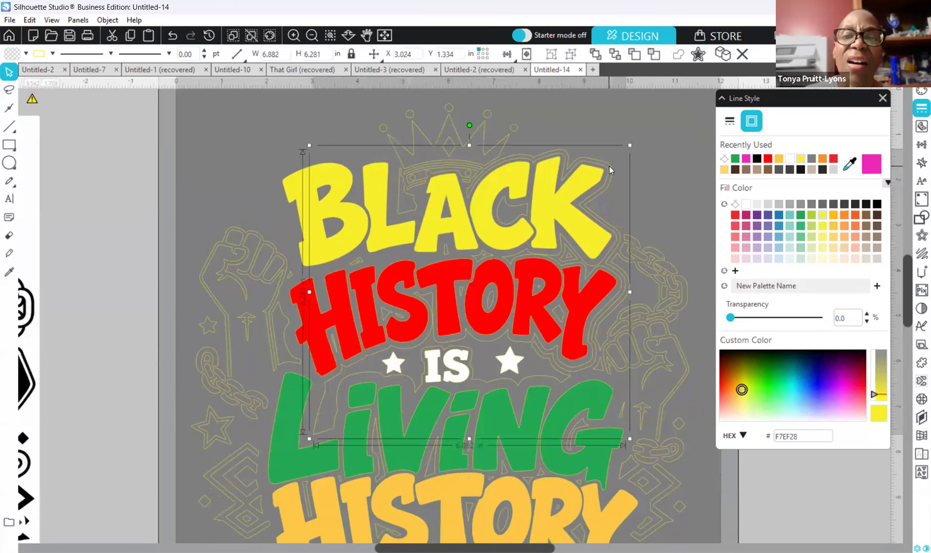
pyautogui.click(609, 166)
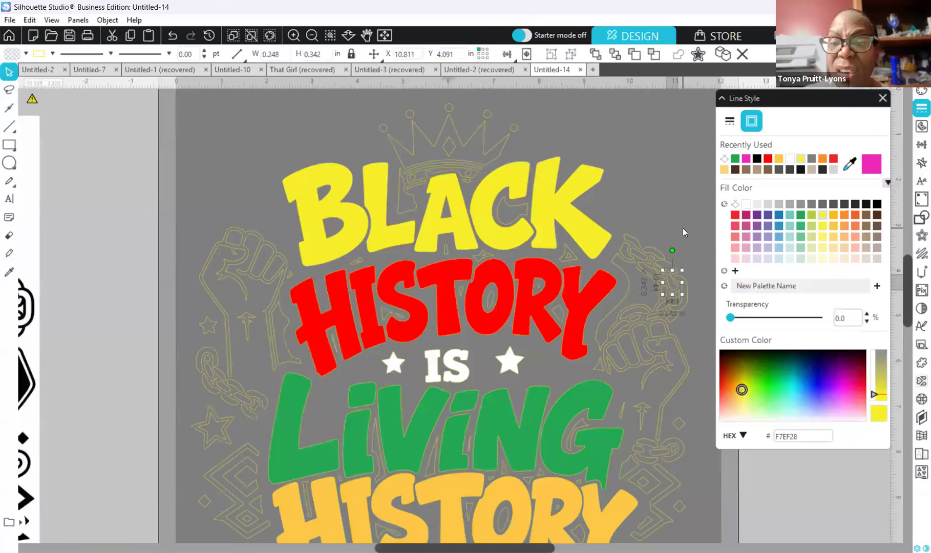
pyautogui.scroll(-1, 681, 217)
pyautogui.scroll(-1, 681, 221)
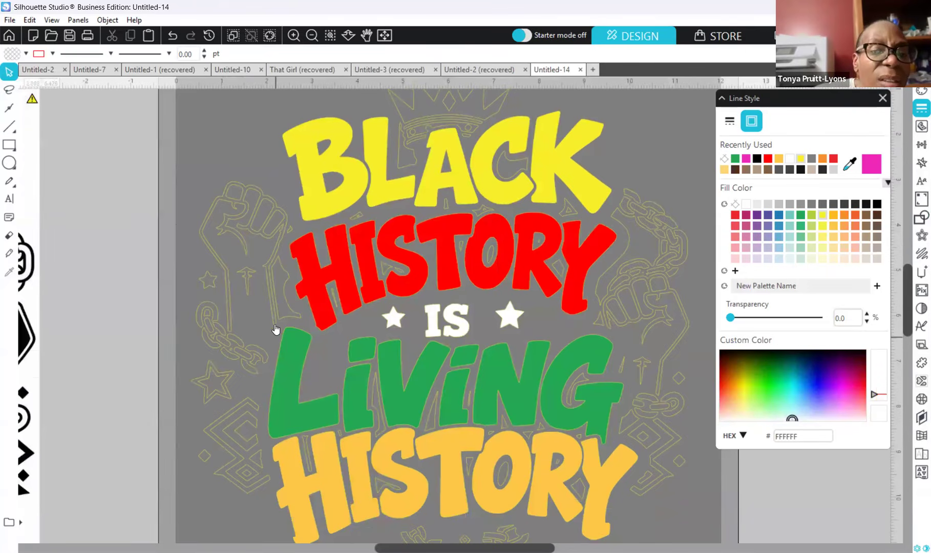
pyautogui.click(277, 324)
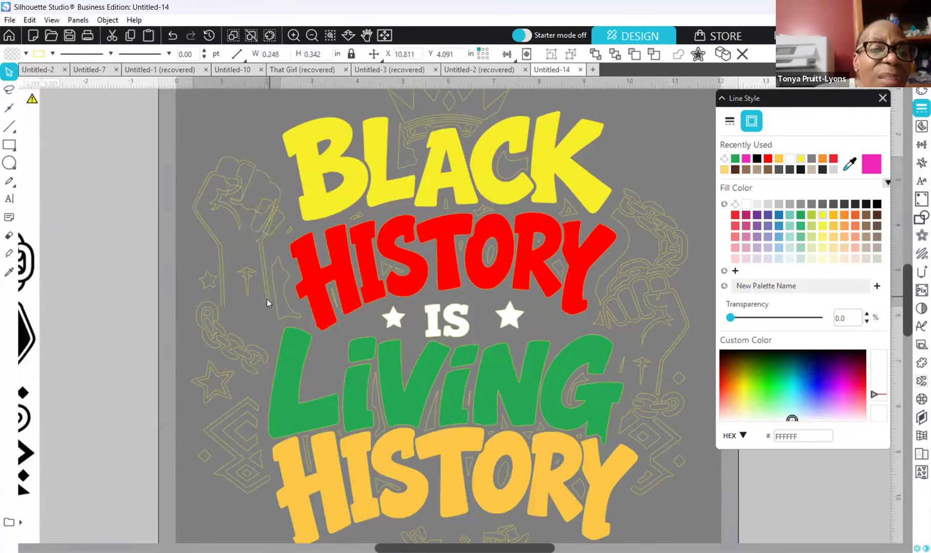
pyautogui.click(254, 300)
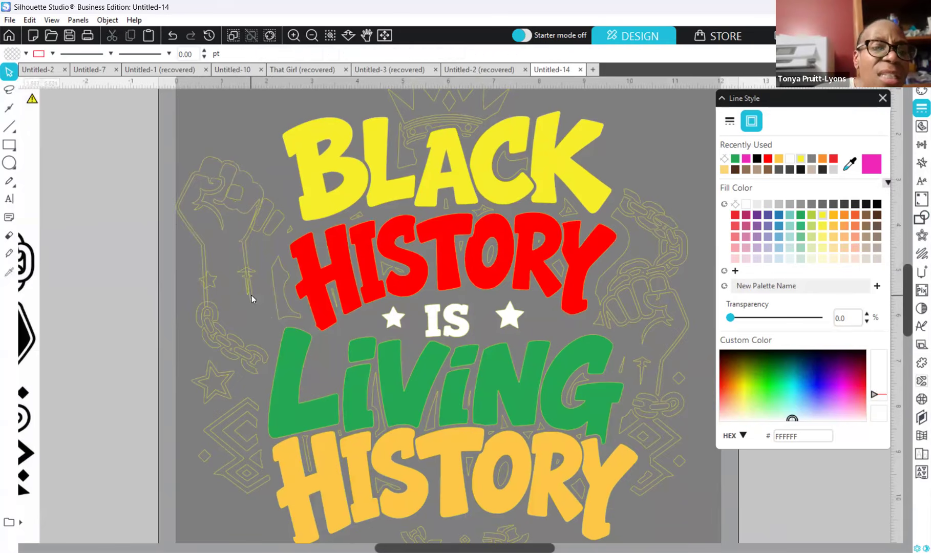
pyautogui.click(245, 280)
pyautogui.click(245, 282)
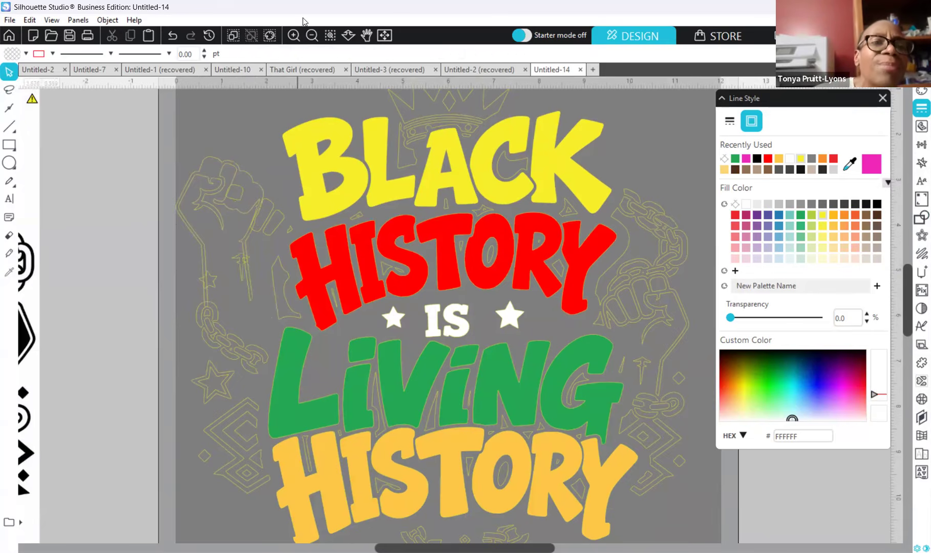
pyautogui.click(172, 35)
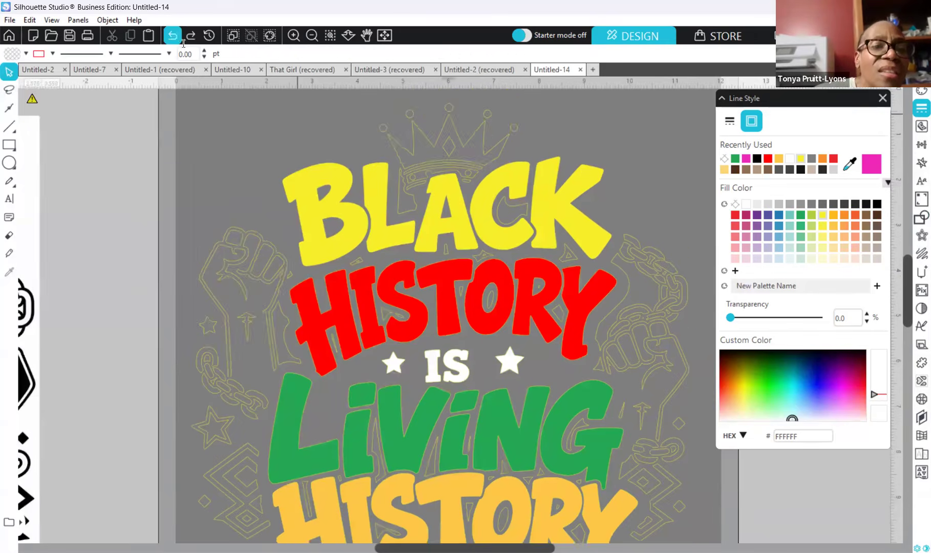
# Step: Delete the small leftover slivers between BLACK, the raised fist and the red HISTORY
pyautogui.scroll(-3, 271, 238)
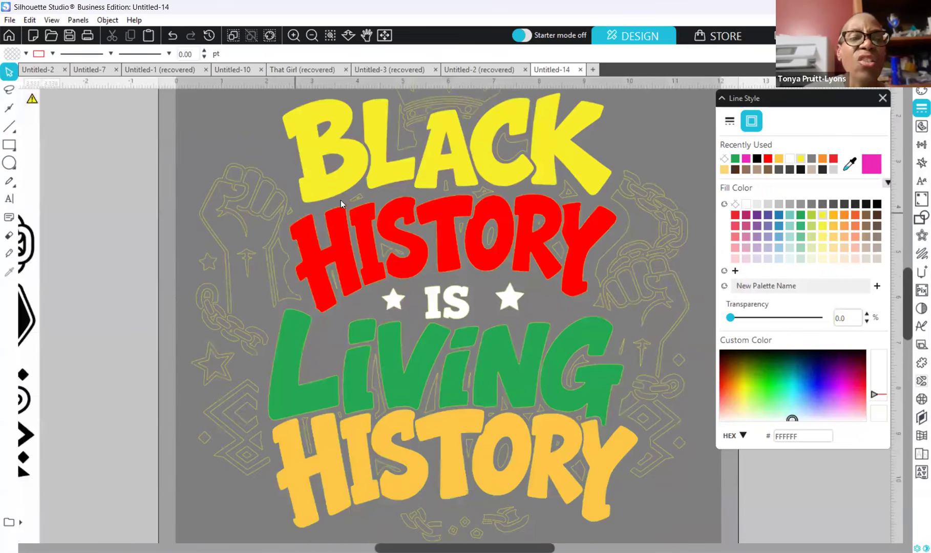
pyautogui.click(359, 200)
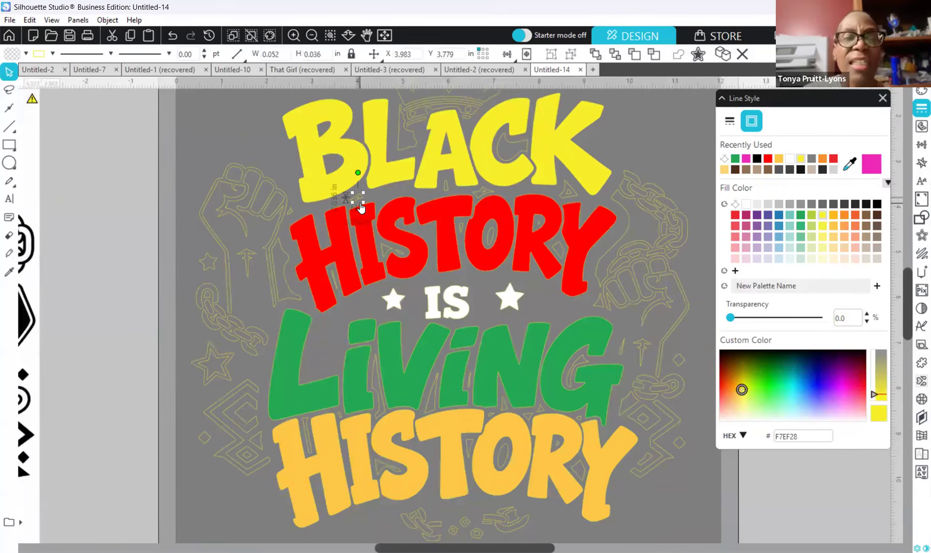
pyautogui.press('Delete')
pyautogui.click(290, 209)
pyautogui.press('Delete')
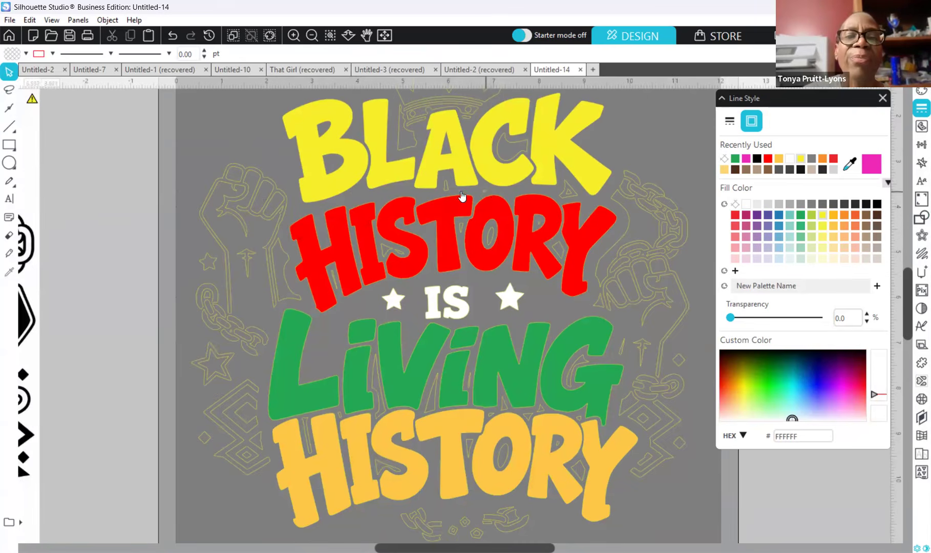
pyautogui.click(484, 192)
pyautogui.press('Delete')
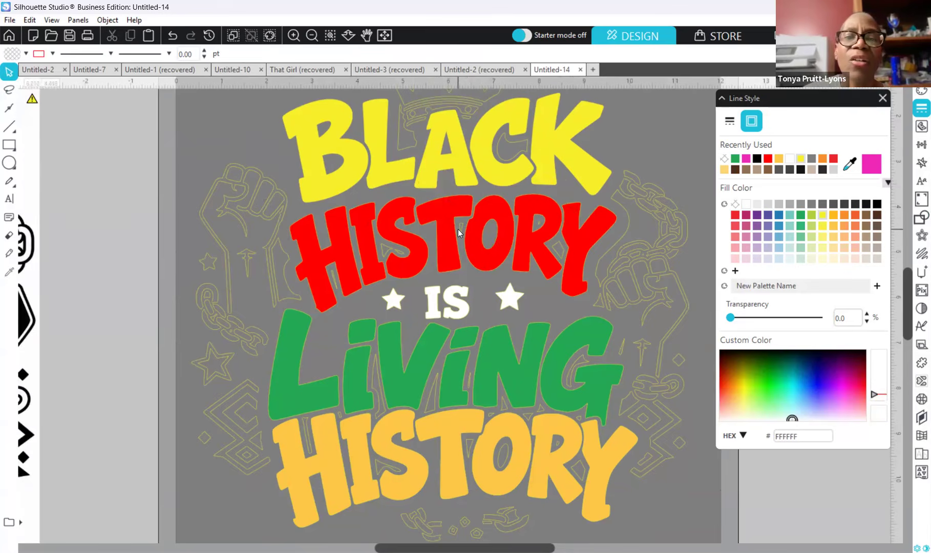
pyautogui.click(459, 233)
pyautogui.press('Delete')
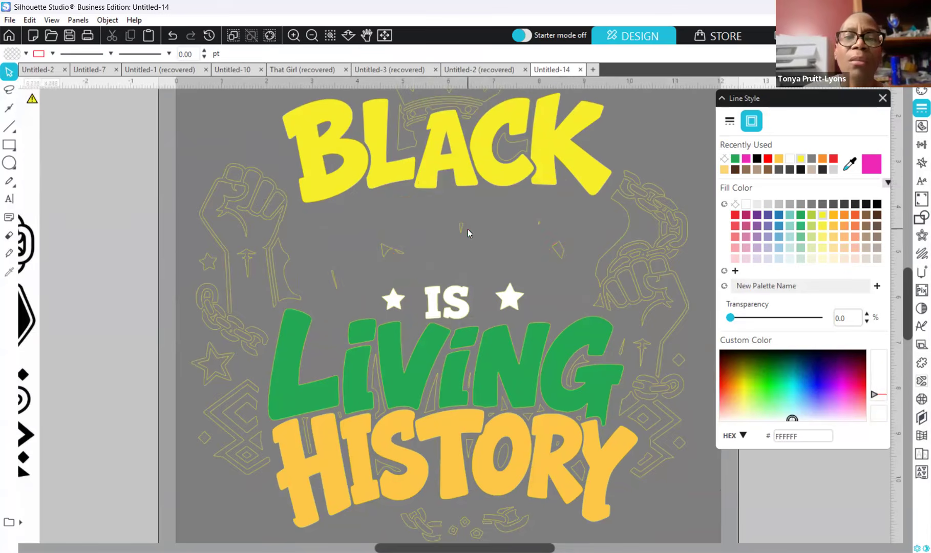
pyautogui.click(165, 36)
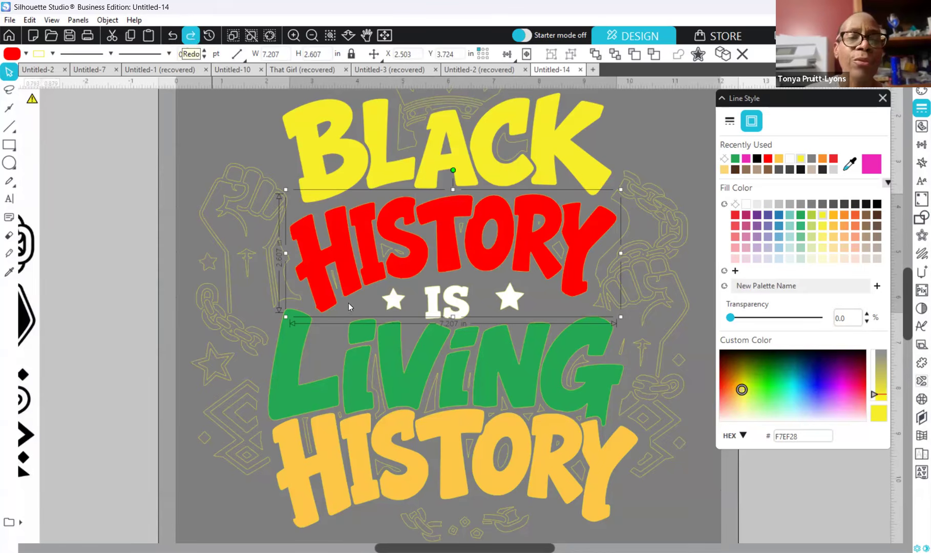
# Step: Delete the small leftover shape between the I and S of the red HISTORY
pyautogui.click(386, 251)
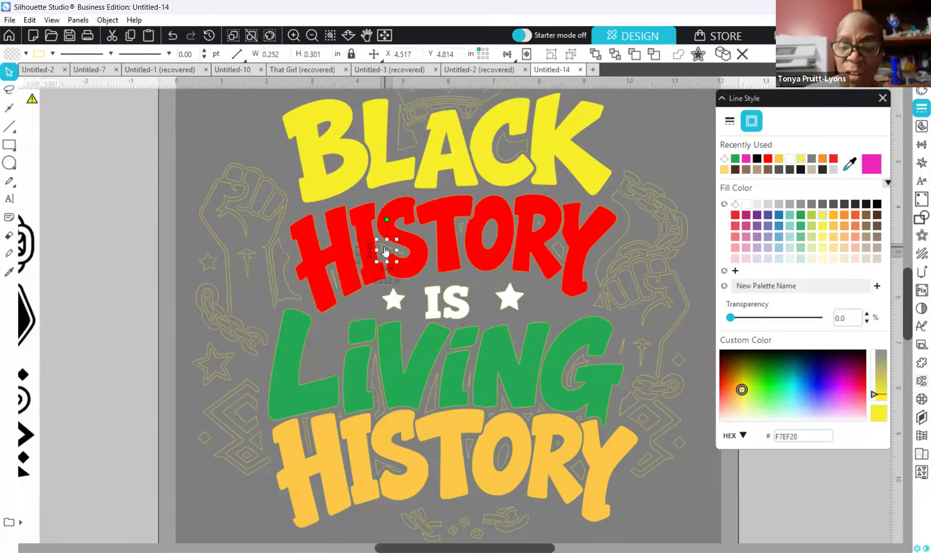
pyautogui.press('Delete')
pyautogui.click(402, 253)
pyautogui.press('Delete')
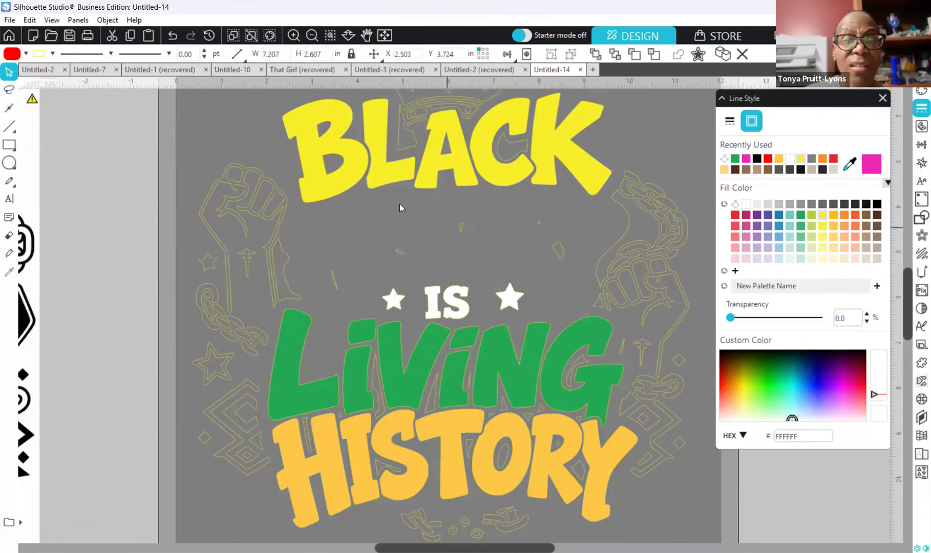
pyautogui.click(172, 34)
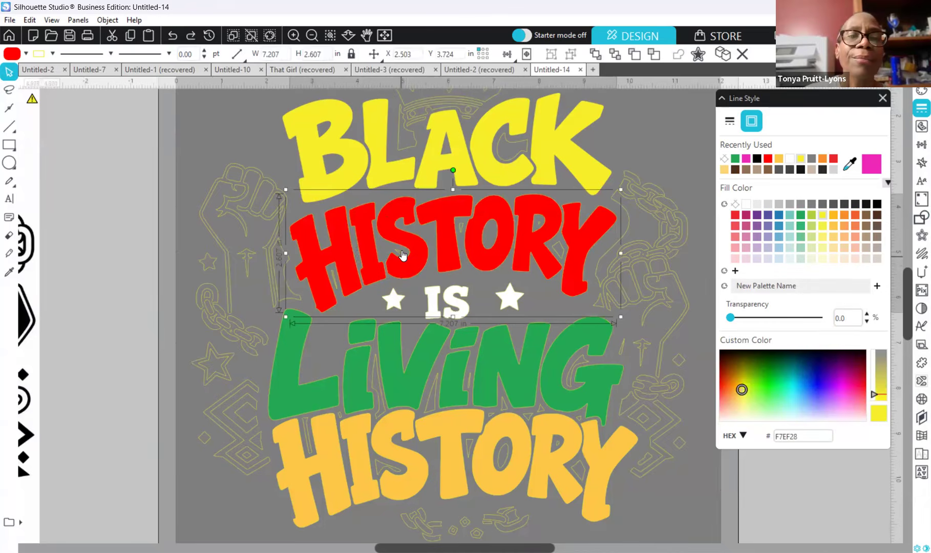
# Step: Delete the leftover slivers in the S, between the T and O, and near the R of the red HISTORY
pyautogui.click(402, 252)
pyautogui.press('Delete')
pyautogui.click(461, 228)
pyautogui.press('Delete')
pyautogui.click(560, 253)
pyautogui.press('Delete')
# Step: Delete the leftover slivers between LIVING and the orange HISTORY and inside the orange S
pyautogui.scroll(-1, 593, 337)
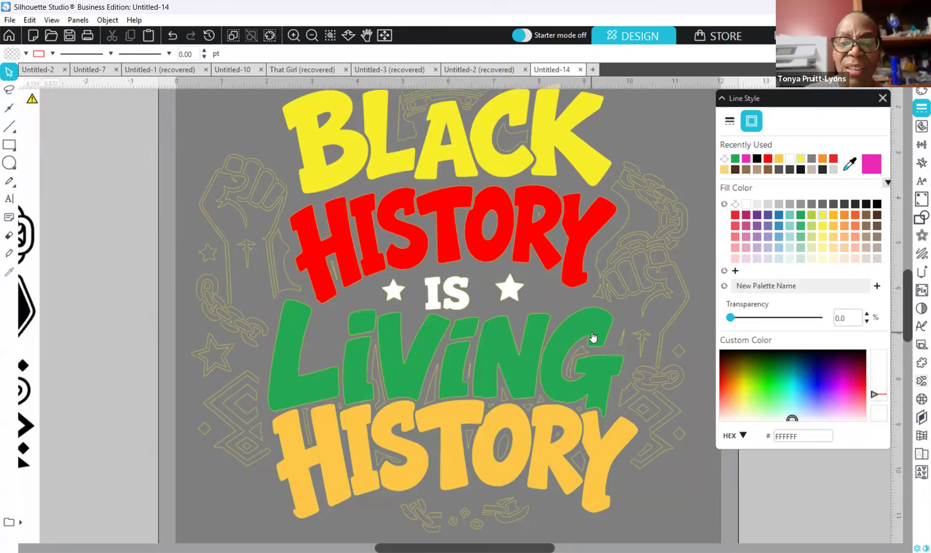
pyautogui.click(387, 461)
pyautogui.click(382, 400)
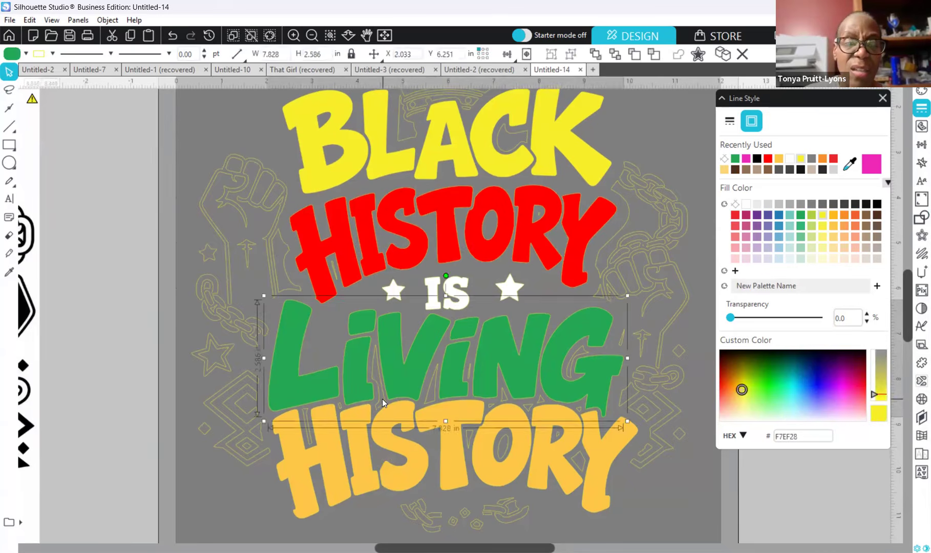
pyautogui.click(378, 406)
pyautogui.click(427, 397)
pyautogui.click(496, 405)
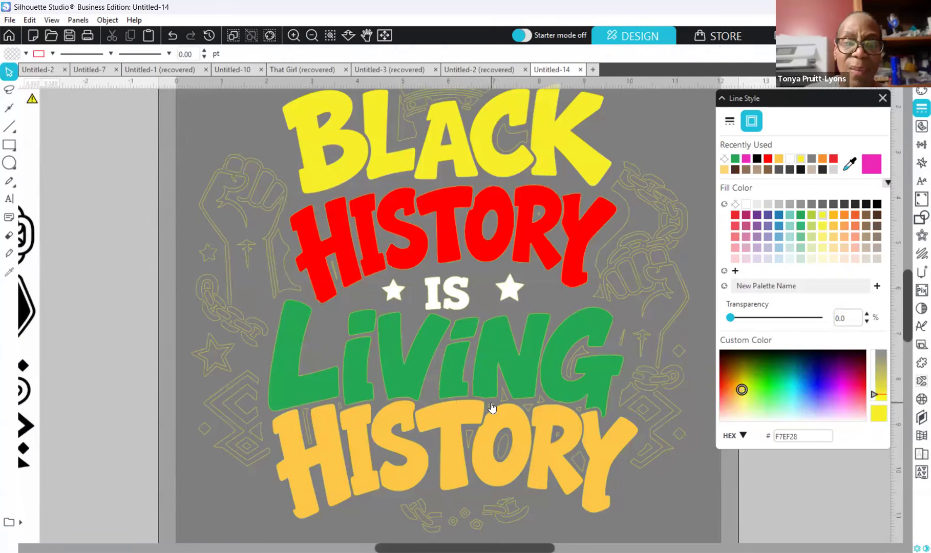
pyautogui.click(528, 407)
# Step: Delete the leftover shapes inside and beside LIVING's G and between the R and Y of the orange HISTORY
pyautogui.click(582, 352)
pyautogui.click(583, 349)
pyautogui.press('Delete')
pyautogui.click(621, 342)
pyautogui.press('Delete')
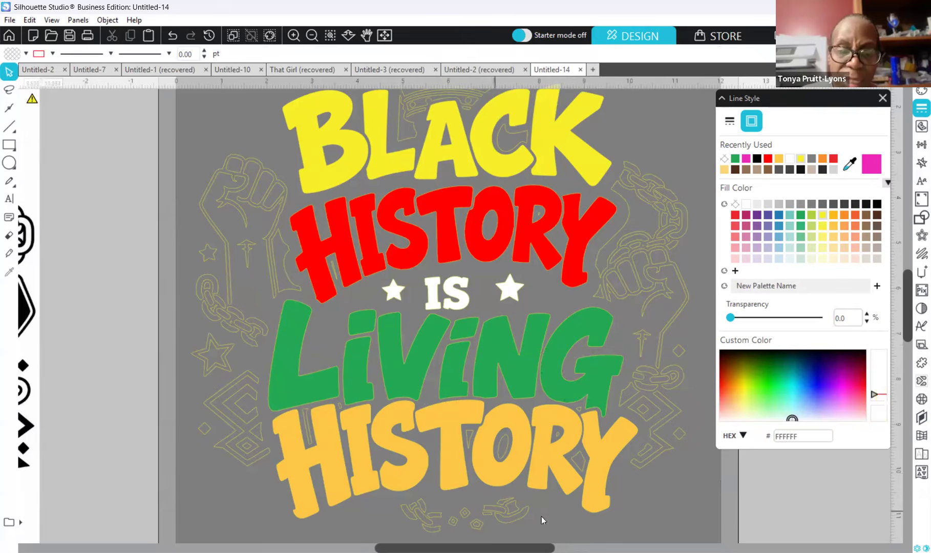
pyautogui.click(577, 455)
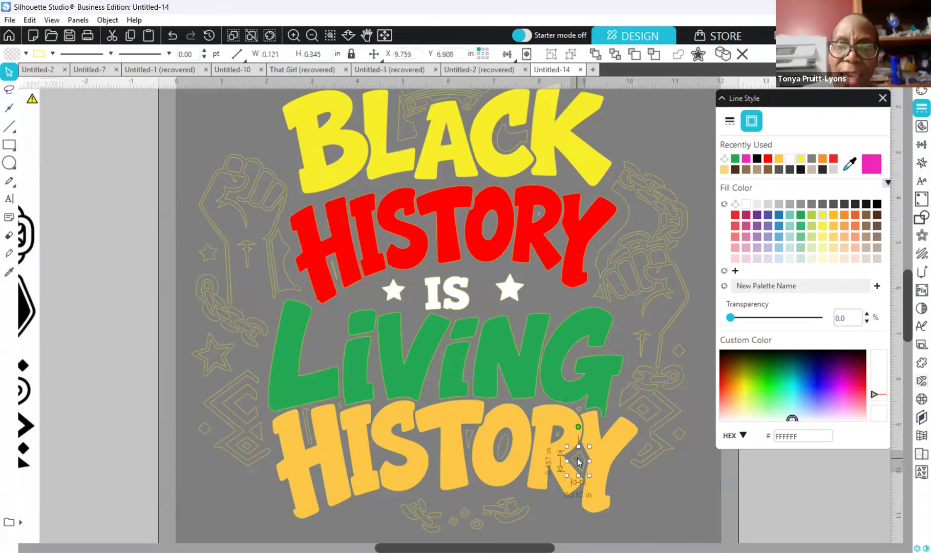
pyautogui.press('Delete')
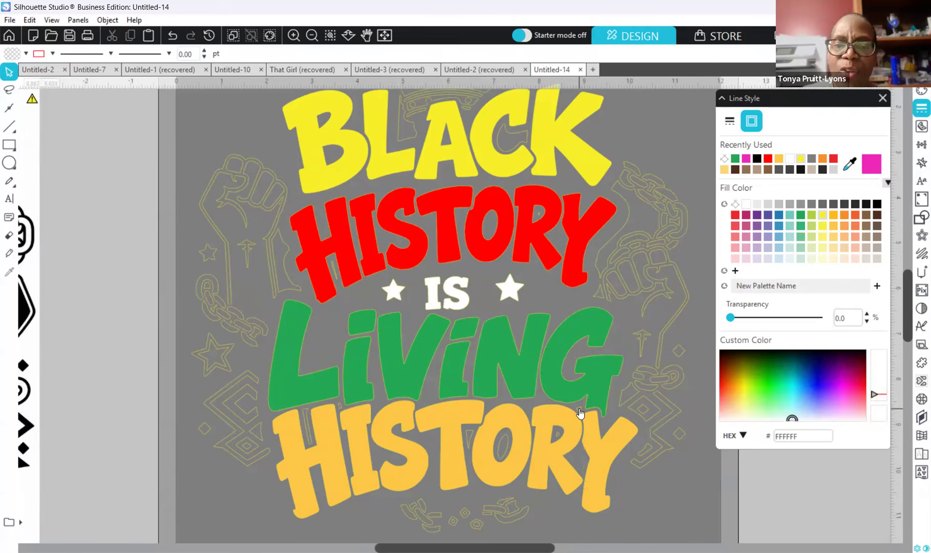
# Step: Delete the leftover slivers between LIVING's G and the orange HISTORY and around that word's R and O
pyautogui.click(578, 413)
pyautogui.press('Delete')
pyautogui.click(556, 435)
pyautogui.press('Delete')
pyautogui.click(499, 450)
pyautogui.press('Delete')
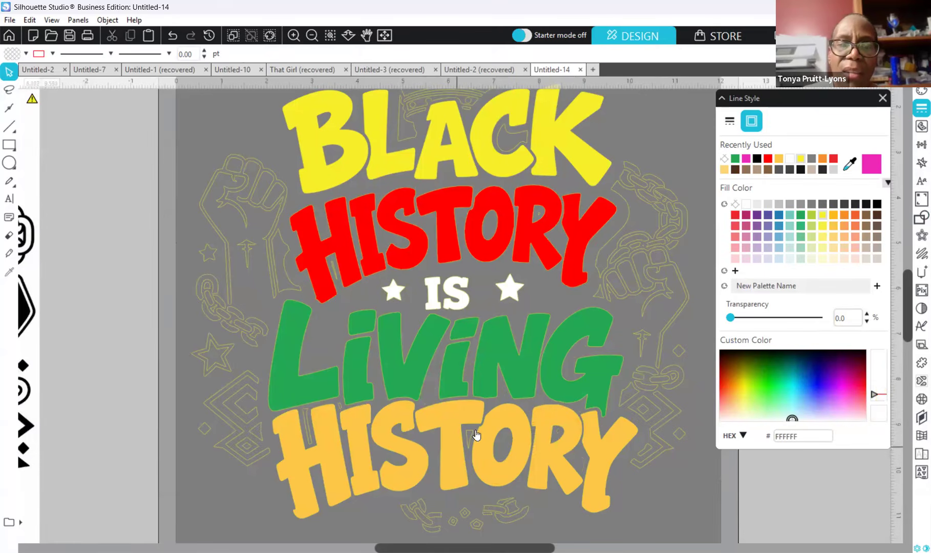
# Step: Delete the small leftover shapes beside the Y of the red HISTORY, near the right fist
pyautogui.click(598, 298)
pyautogui.press('Delete')
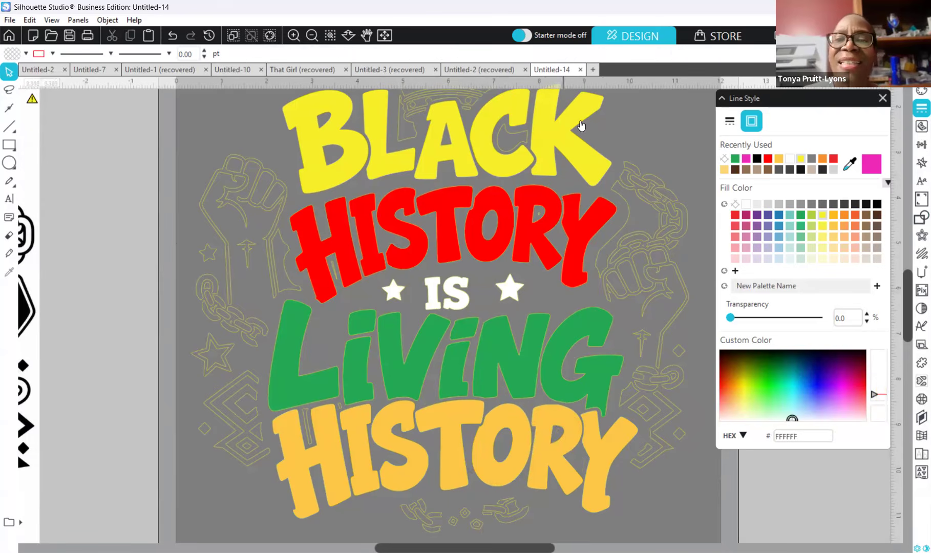
pyautogui.click(618, 212)
pyautogui.press('Delete')
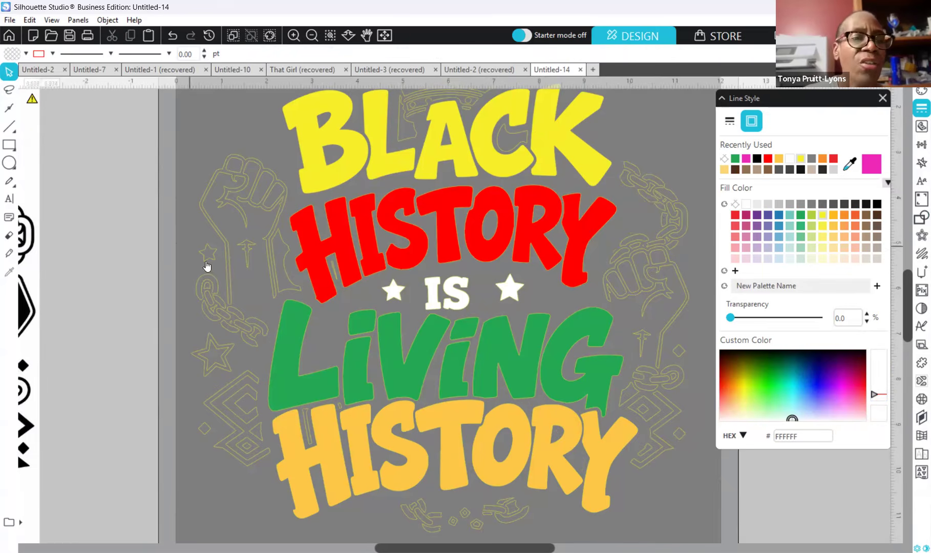
# Step: Delete the outlined stars and the zigzag and diamond shapes beside LIVING and the orange HISTORY on the artwork's left side
pyautogui.click(204, 375)
pyautogui.press('Delete')
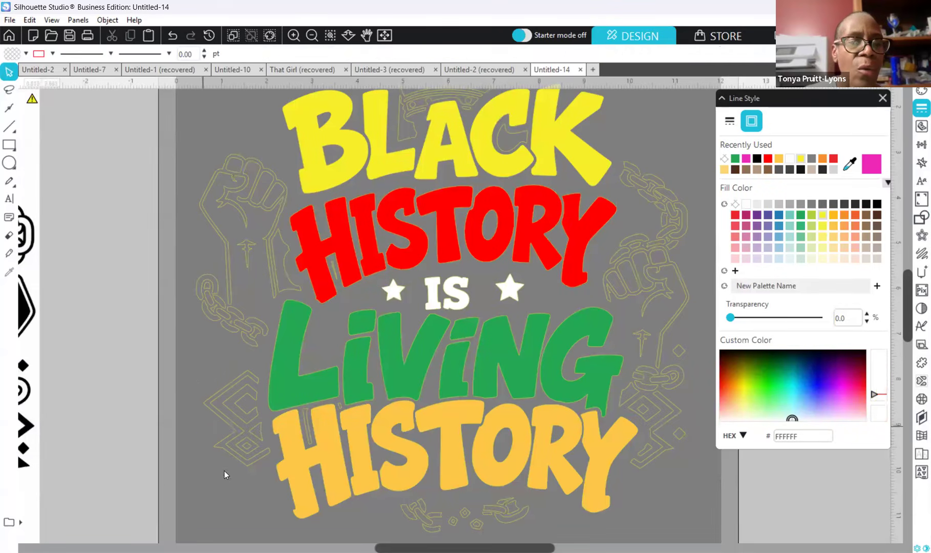
pyautogui.click(258, 450)
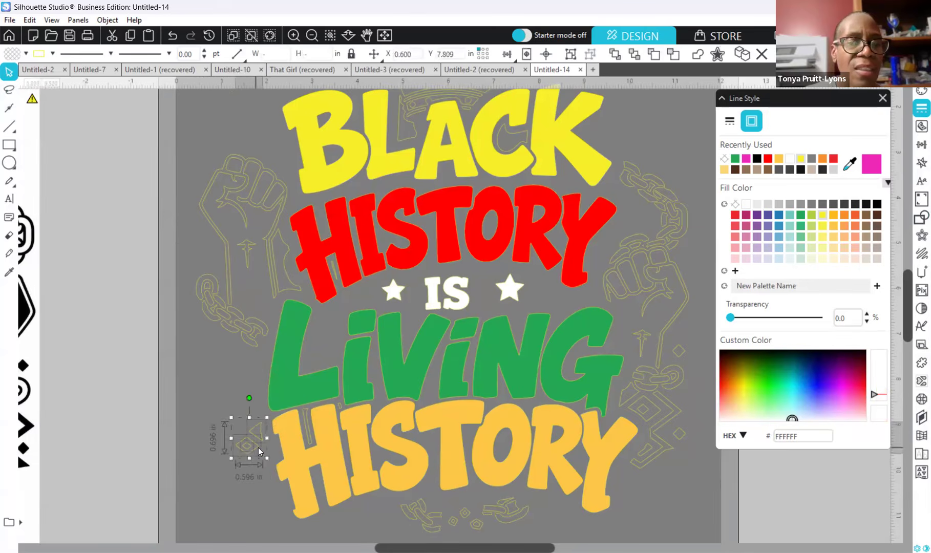
pyautogui.press('Delete')
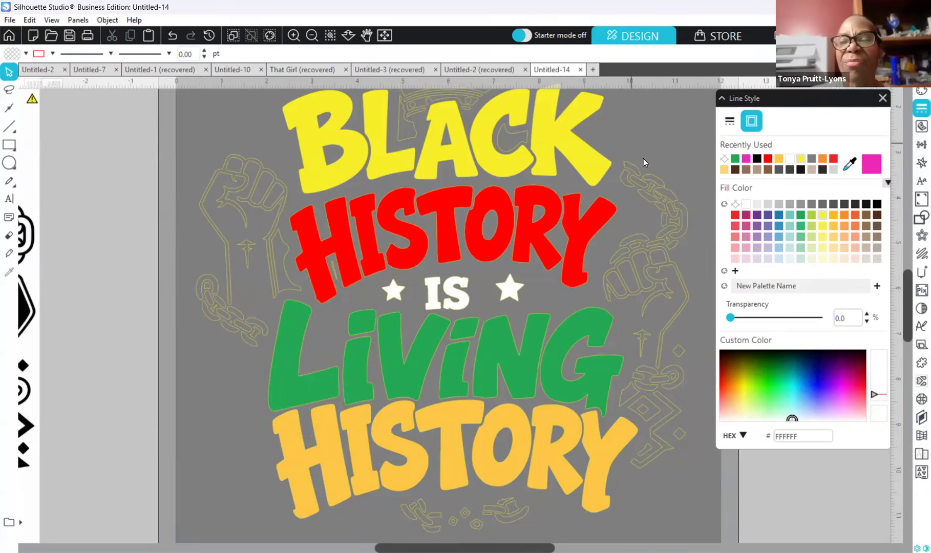
# Step: Try the edge rhinestone effect with 6ss stones on the right fist and its chain, and undo it
pyautogui.click(653, 186)
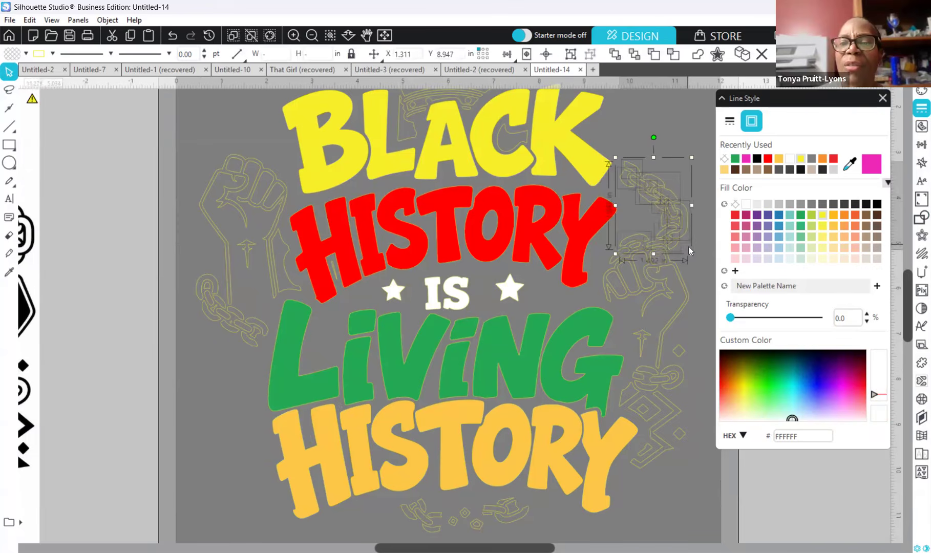
pyautogui.click(688, 247)
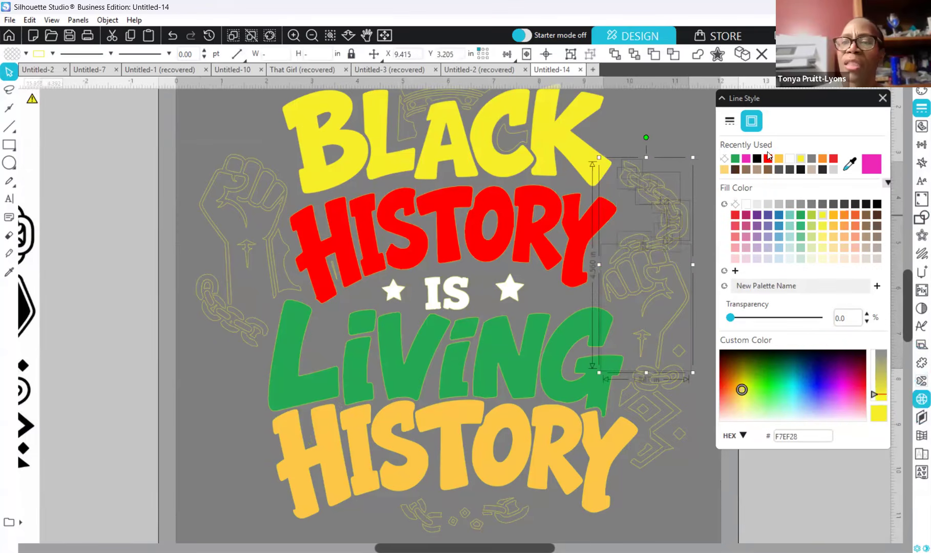
pyautogui.click(786, 165)
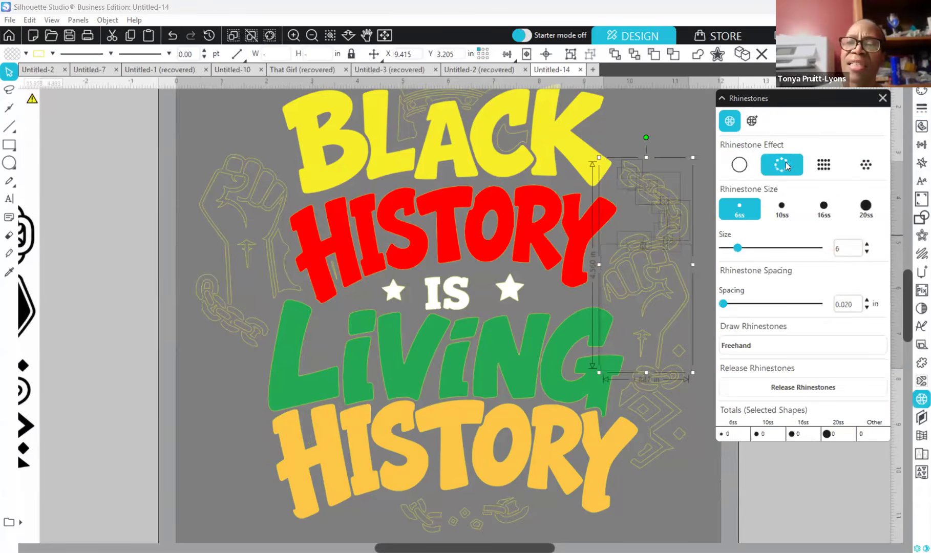
pyautogui.click(671, 137)
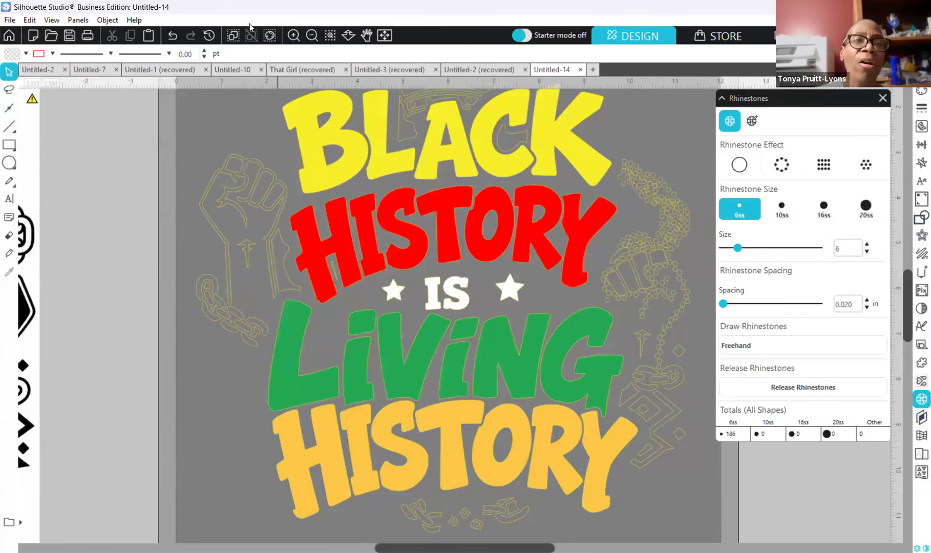
pyautogui.click(173, 38)
pyautogui.click(173, 38)
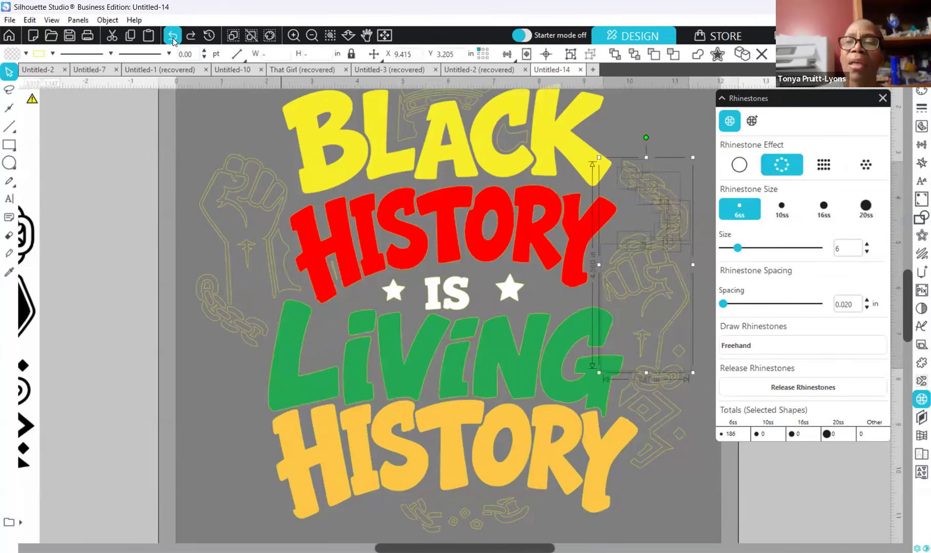
# Step: Delete the chain above the right fist and the leftover outline inside the C of BLACK
pyautogui.click(646, 152)
pyautogui.moveTo(634, 148); pyautogui.dragTo(682, 223)
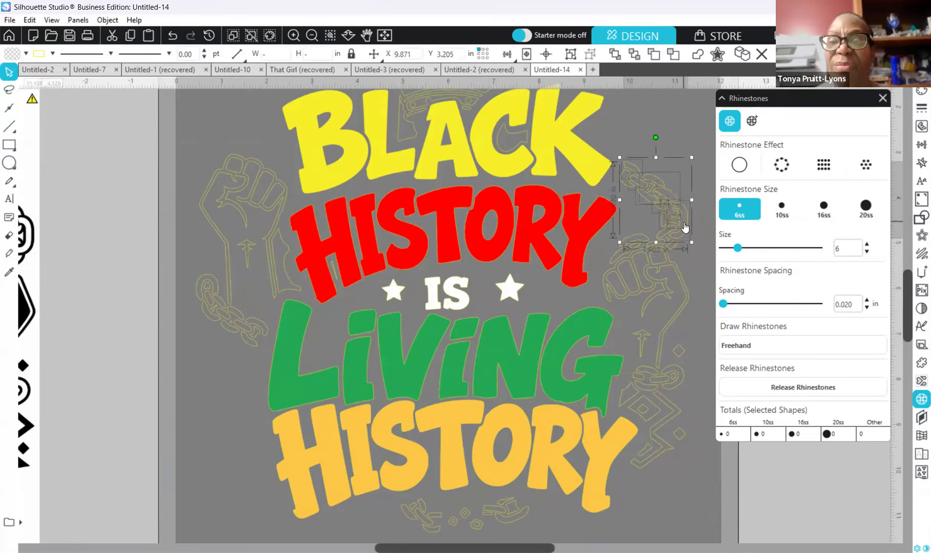
pyautogui.press('Delete')
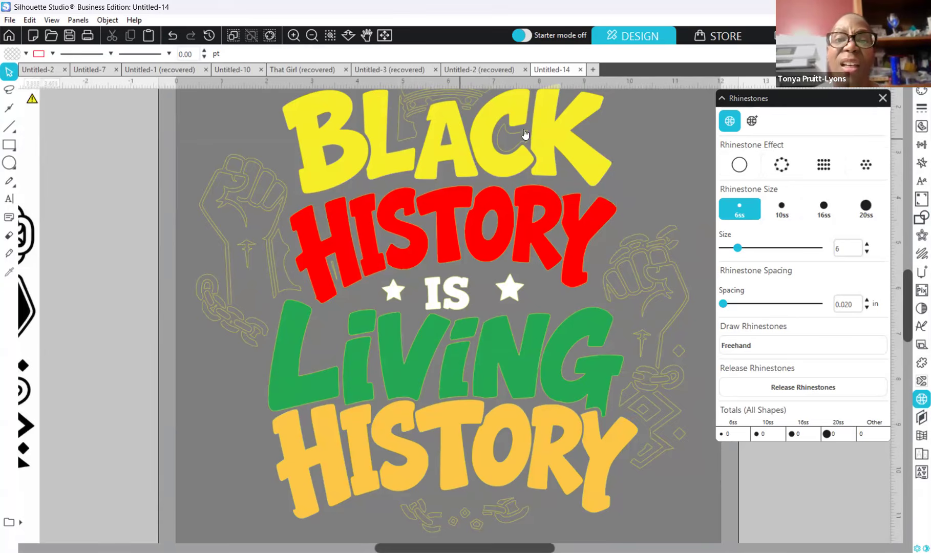
pyautogui.click(515, 136)
pyautogui.click(692, 420)
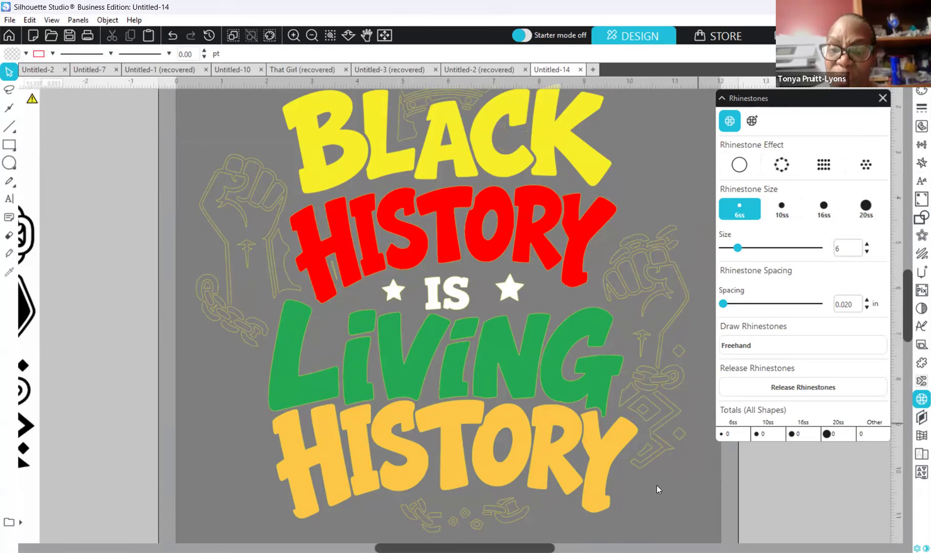
# Step: Delete the zigzag and diamond shapes beside the orange HISTORY's Y, below the right fist
pyautogui.click(673, 407)
pyautogui.press('Delete')
pyautogui.click(668, 390)
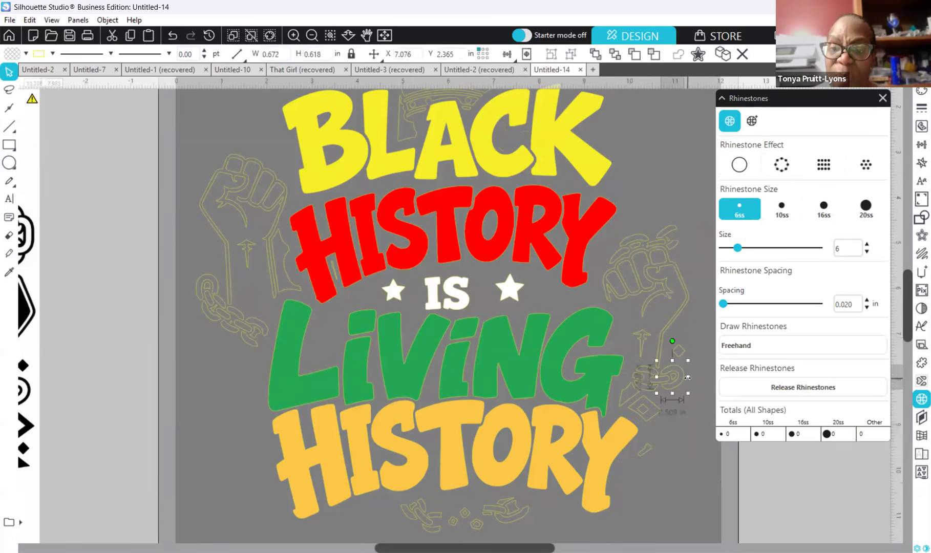
pyautogui.press('Delete')
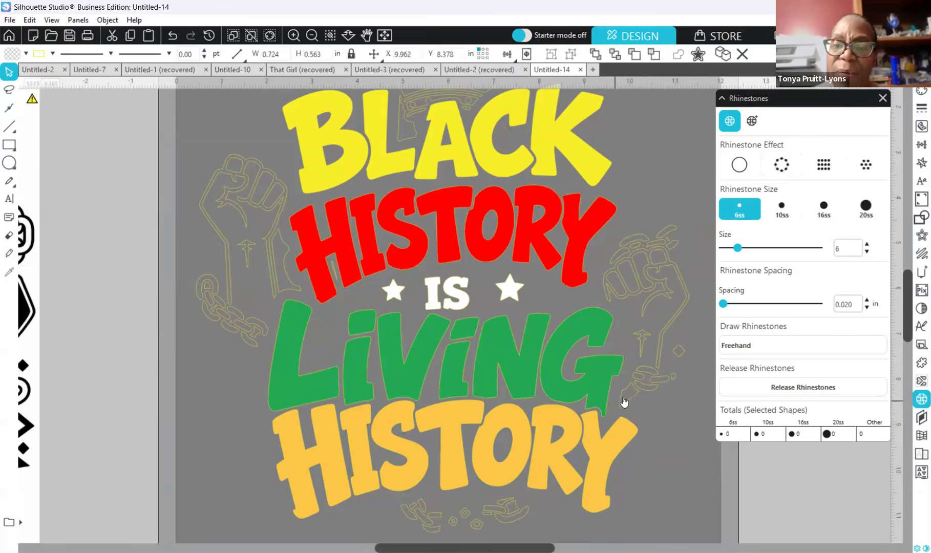
# Step: Delete the remaining chain links, arrow mark and small diamond around the right fist's forearm
pyautogui.click(641, 373)
pyautogui.click(641, 374)
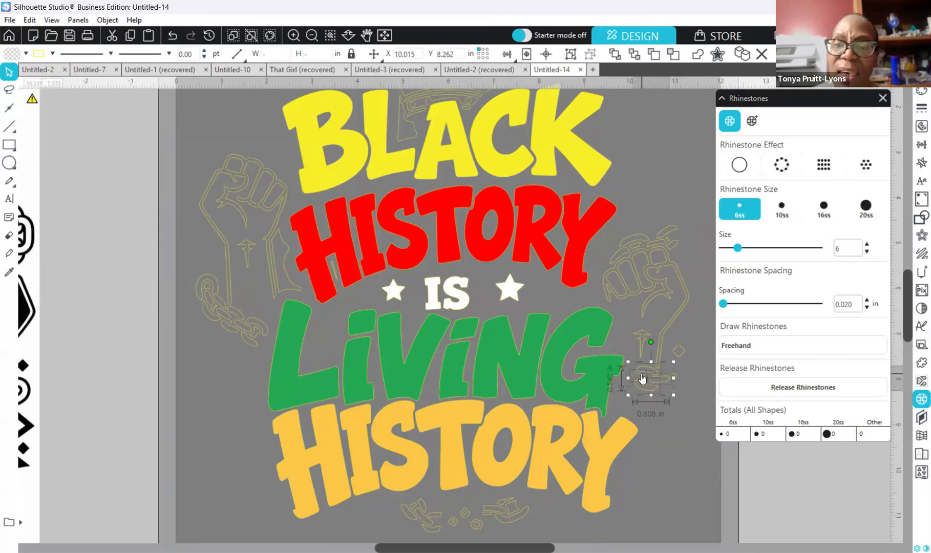
pyautogui.press('Delete')
pyautogui.click(675, 377)
pyautogui.press('Delete')
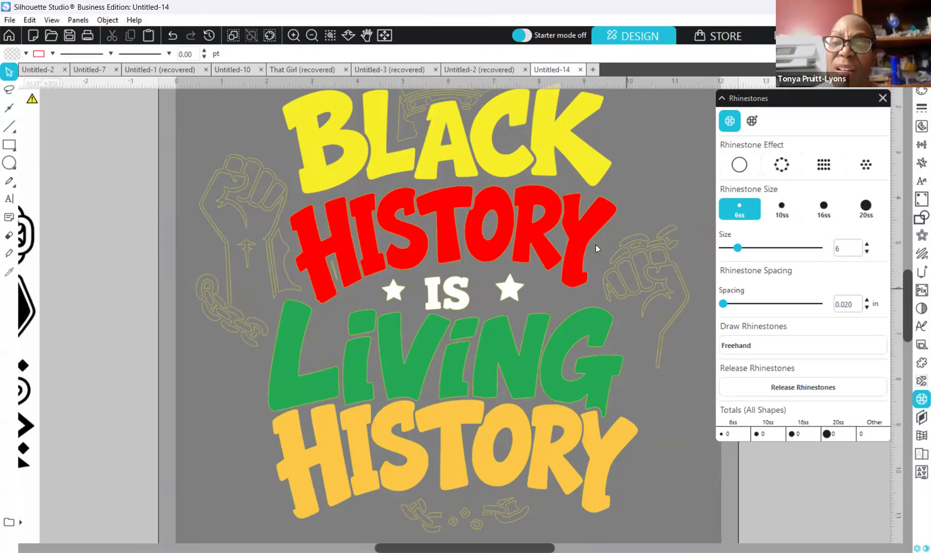
# Step: Delete the remaining broken chain-link pieces lying across the top of the right fist
pyautogui.click(669, 239)
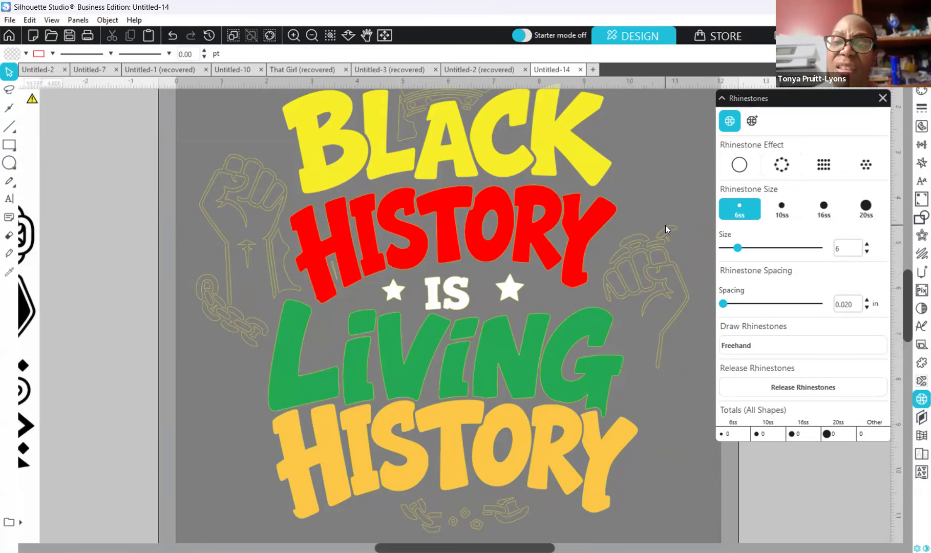
pyautogui.press('Delete')
pyautogui.click(648, 245)
pyautogui.press('Delete')
pyautogui.click(639, 245)
pyautogui.press('Delete')
pyautogui.click(635, 246)
pyautogui.press('Delete')
pyautogui.click(624, 254)
pyautogui.press('Delete')
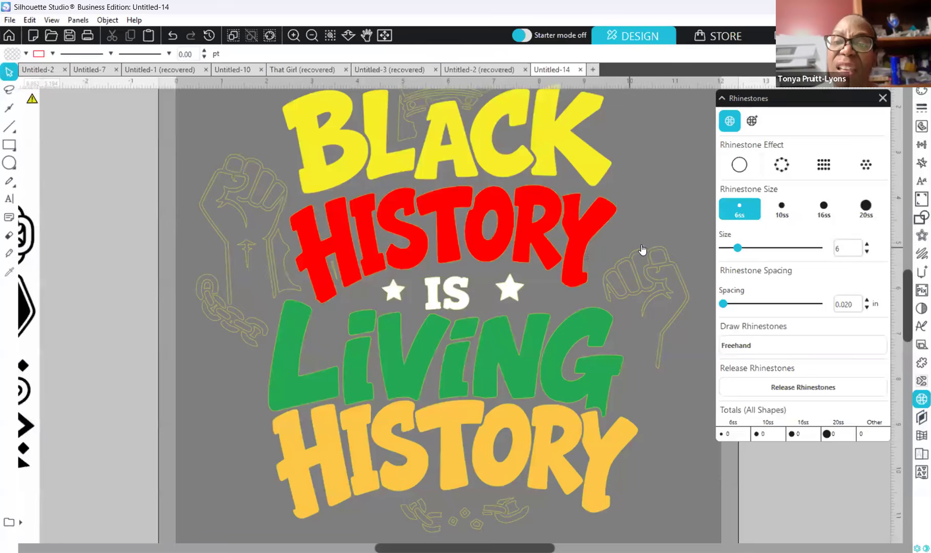
pyautogui.click(643, 245)
pyautogui.press('Delete')
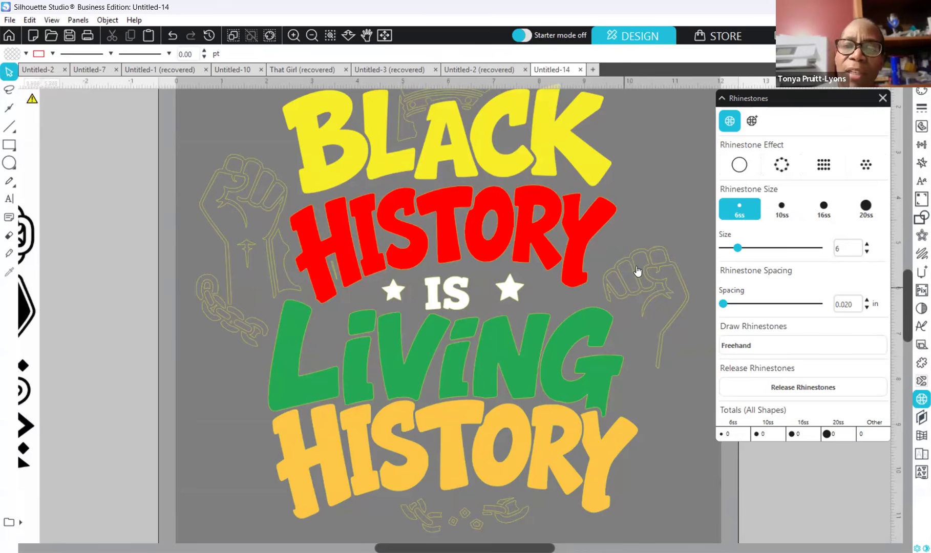
# Step: Move the right fist's outer outline away from its finger shapes, and undo the move
pyautogui.click(292, 35)
pyautogui.moveTo(463, 548); pyautogui.dragTo(543, 548)
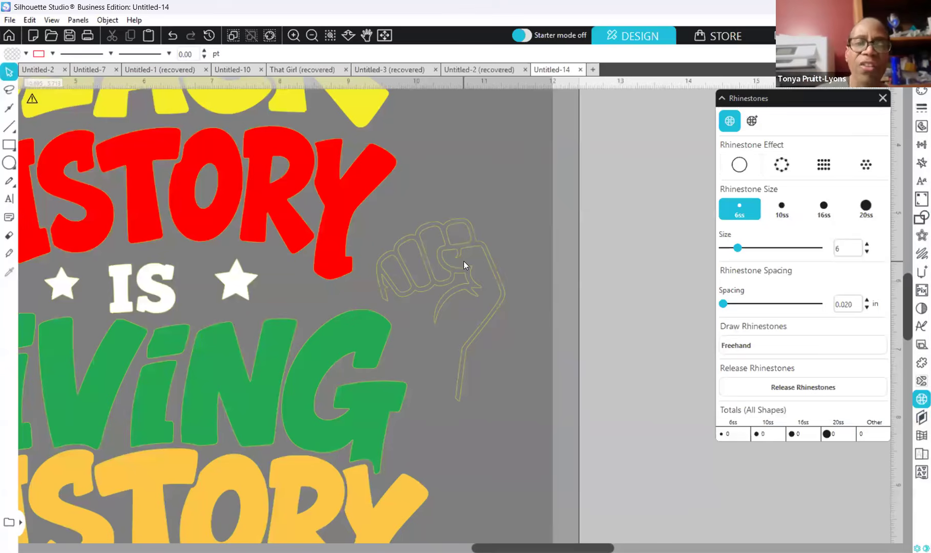
pyautogui.click(426, 254)
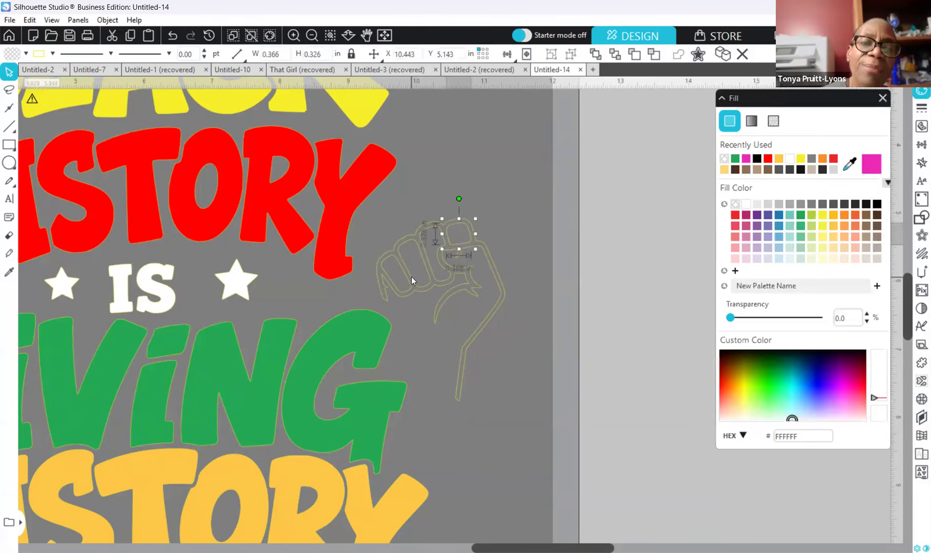
pyautogui.click(402, 288)
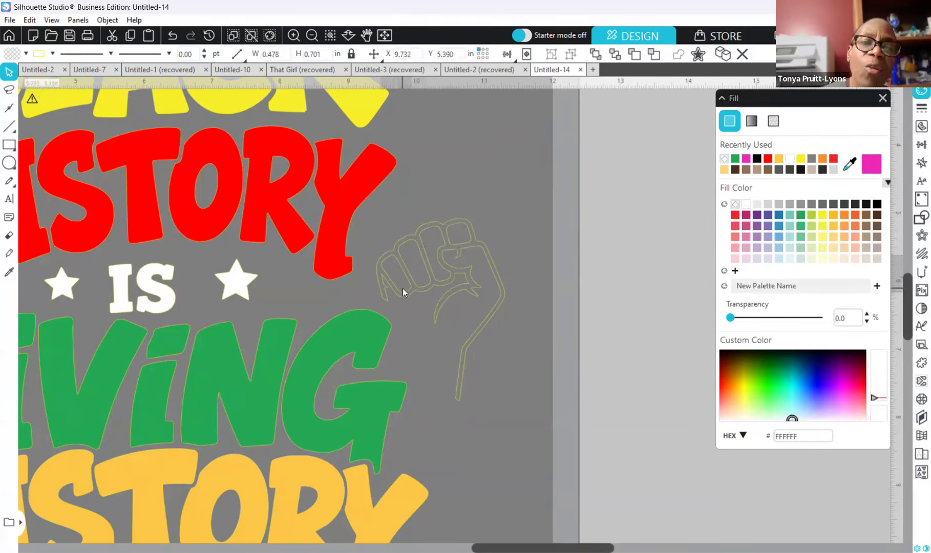
pyautogui.click(472, 259)
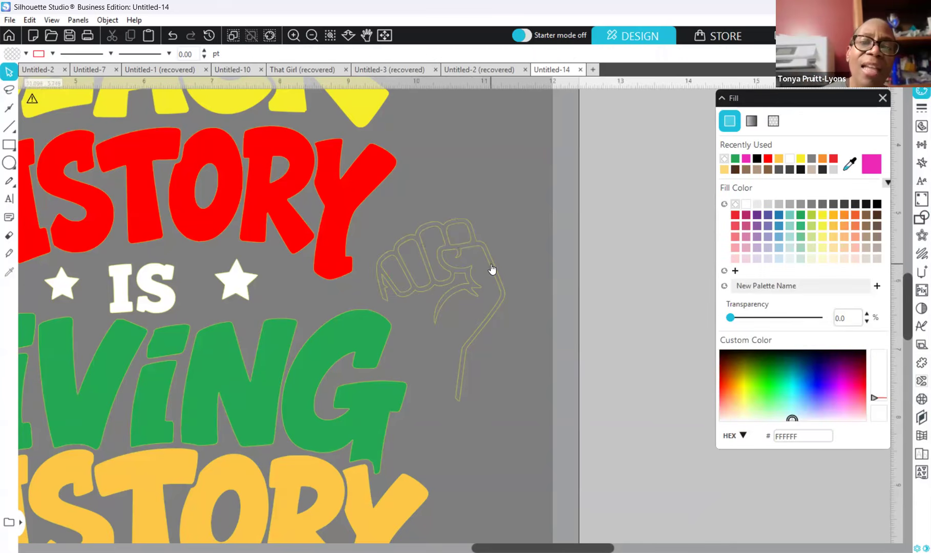
pyautogui.moveTo(490, 265); pyautogui.dragTo(558, 294)
pyautogui.click(557, 295)
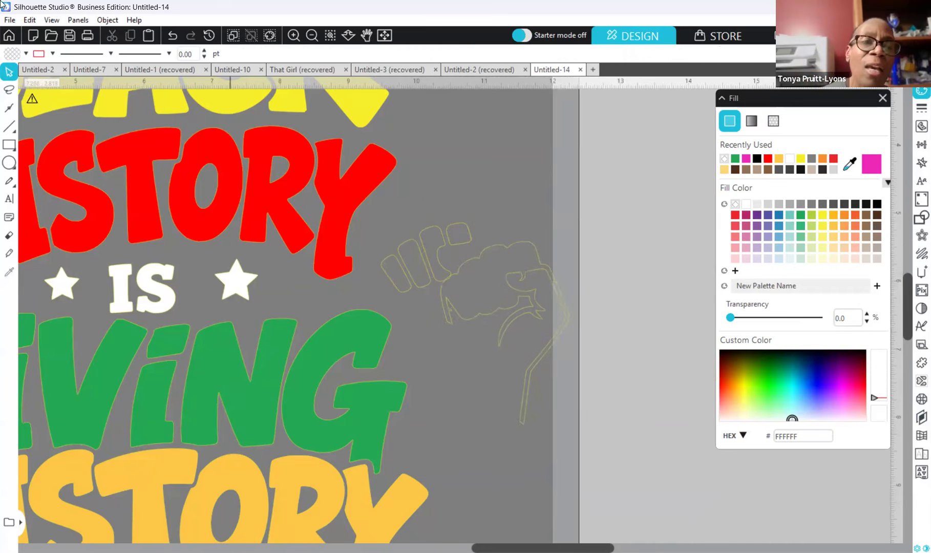
pyautogui.click(172, 35)
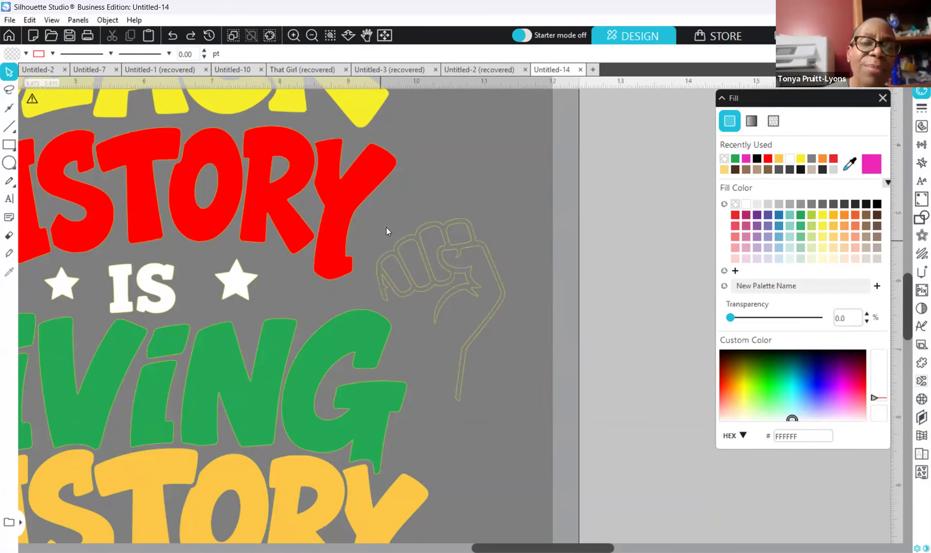
# Step: Combine all the outlines of the right fist into one compound path
pyautogui.click(424, 258)
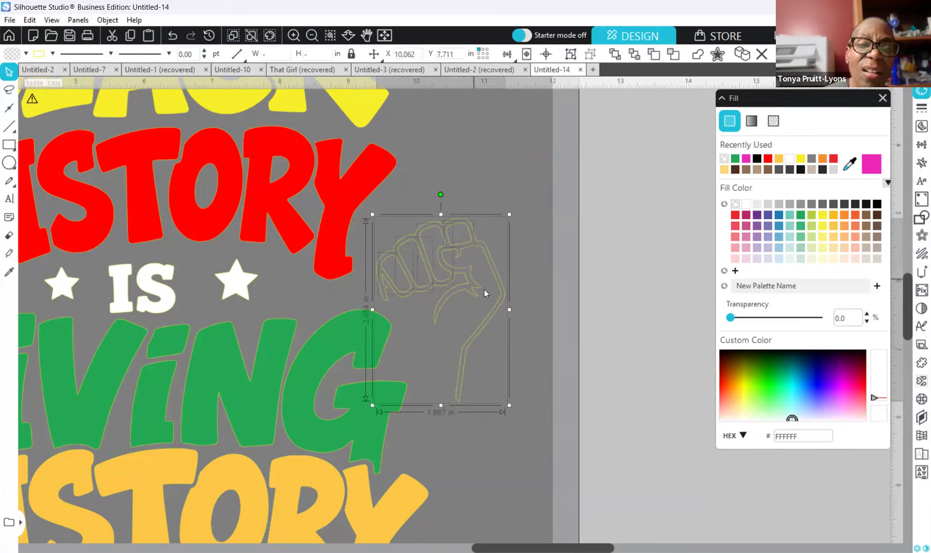
pyautogui.moveTo(493, 311); pyautogui.dragTo(495, 345)
pyautogui.click(500, 302)
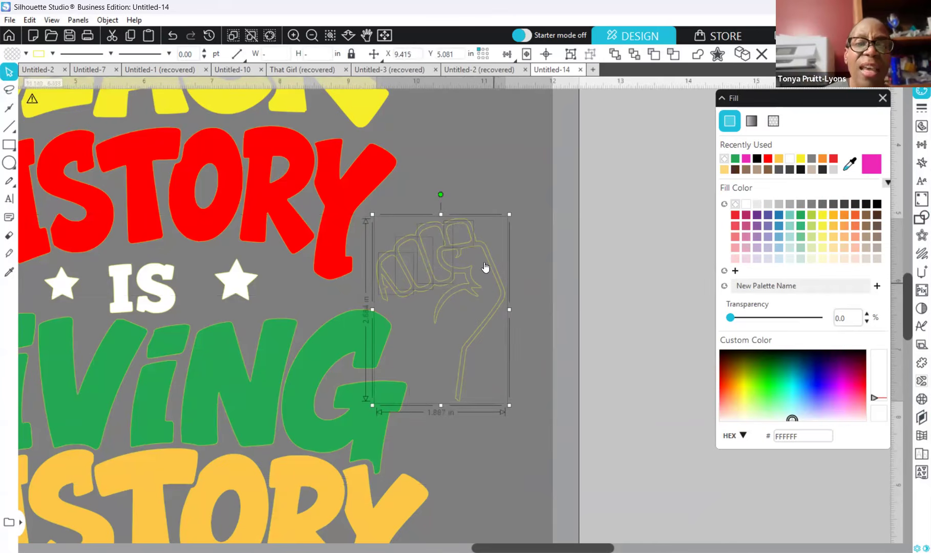
pyautogui.rightClick(547, 388)
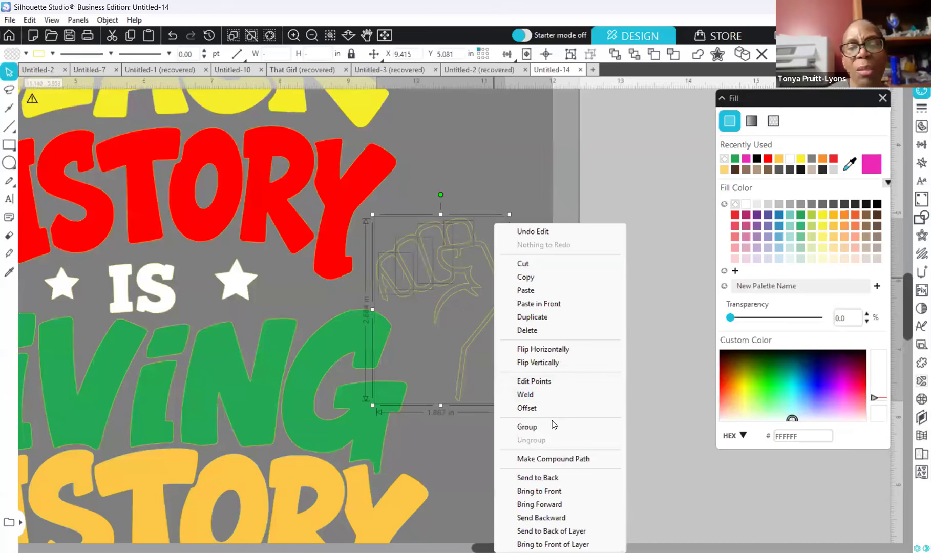
pyautogui.click(583, 460)
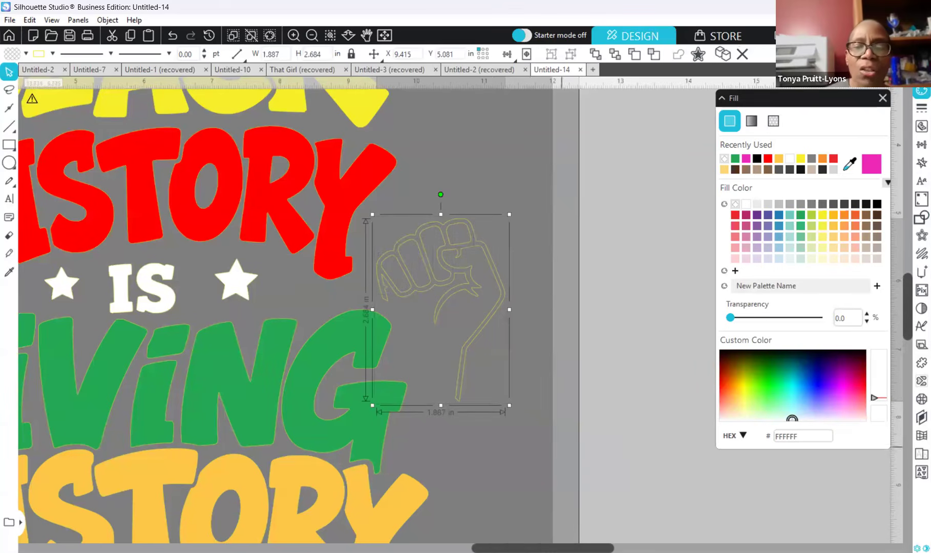
# Step: Delete the leftover sliver in the H of the red HISTORY and the shape beside the left fist's forearm
pyautogui.moveTo(543, 548); pyautogui.dragTo(413, 548)
pyautogui.scroll(3, 305, 248)
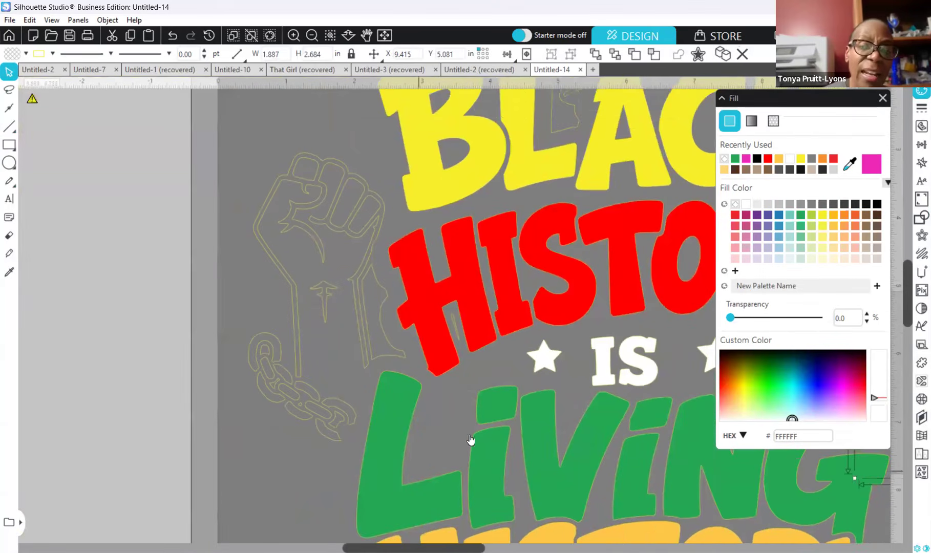
pyautogui.click(453, 318)
pyautogui.press('Delete')
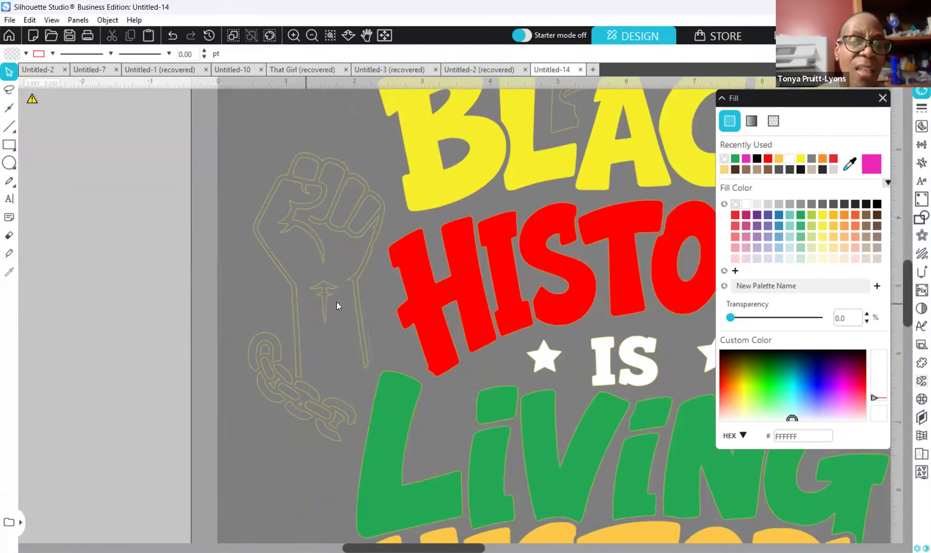
# Step: Delete the chain links below the left fist and the arrow mark inside its forearm
pyautogui.click(267, 347)
pyautogui.keyDown('shift'); pyautogui.click(264, 378); pyautogui.keyUp('shift')
pyautogui.press('Delete')
pyautogui.click(310, 401)
pyautogui.keyDown('shift'); pyautogui.click(305, 408); pyautogui.keyUp('shift')
pyautogui.press('Delete')
pyautogui.click(272, 379)
pyautogui.press('Delete')
pyautogui.click(287, 398)
pyautogui.press('Delete')
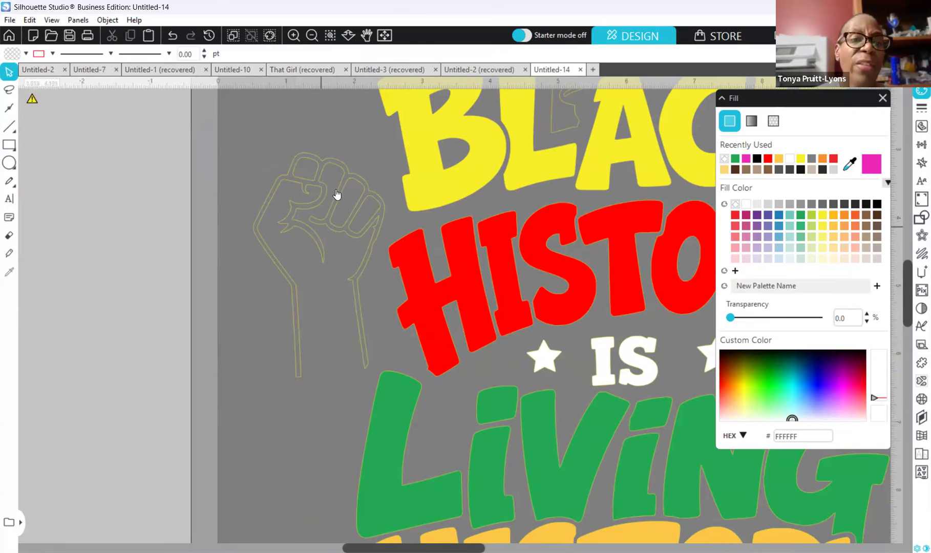
# Step: Combine all the outlines of the left fist into one compound path, and undo a trial move of it
pyautogui.click(346, 215)
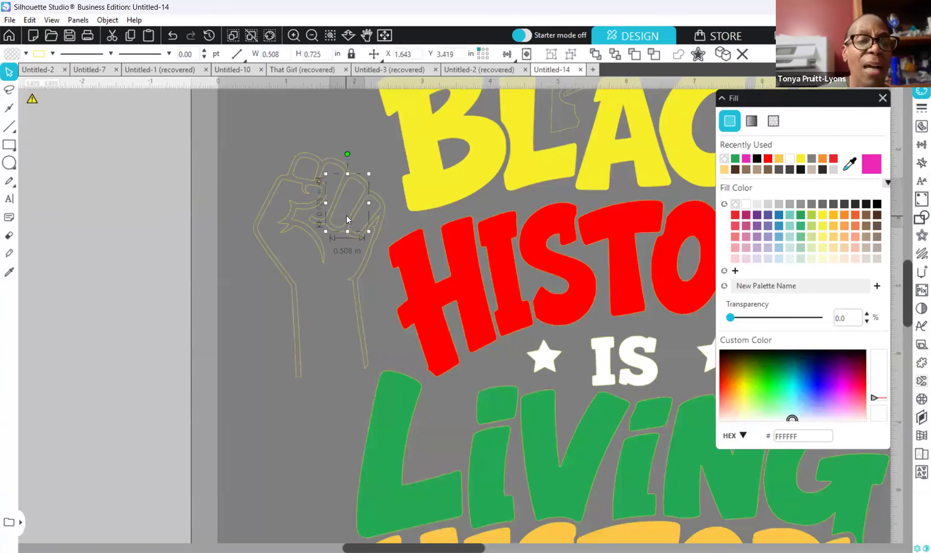
pyautogui.click(311, 177)
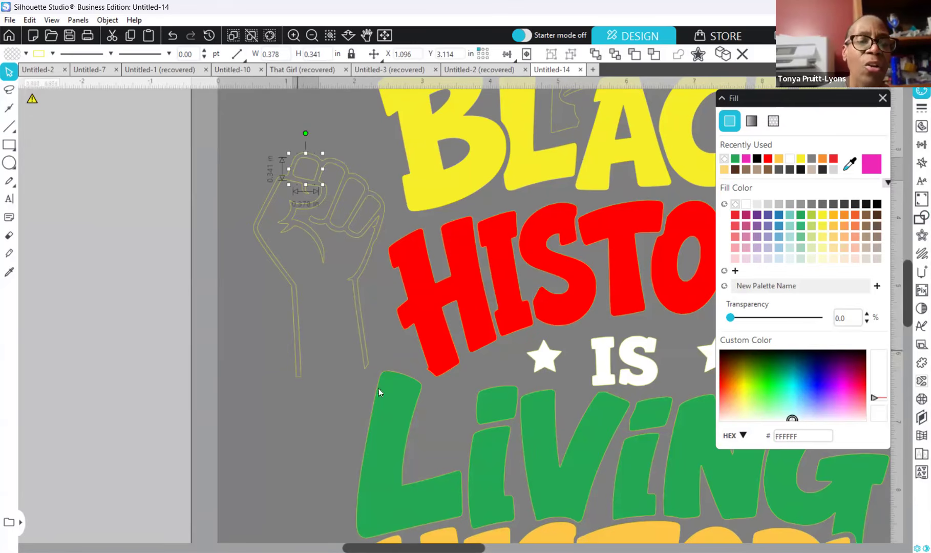
pyautogui.click(290, 392)
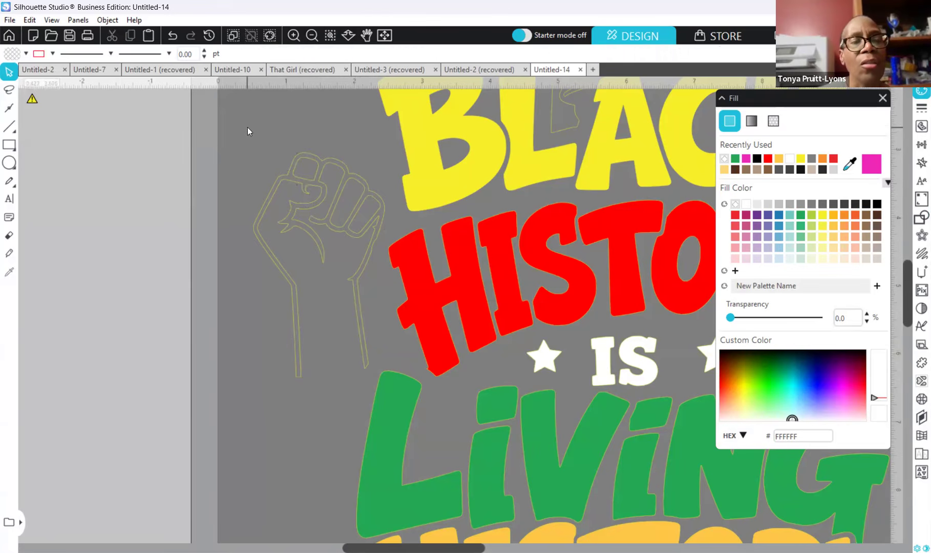
pyautogui.click(280, 244)
pyautogui.hotkey('ctrl', 'shift', 'e')
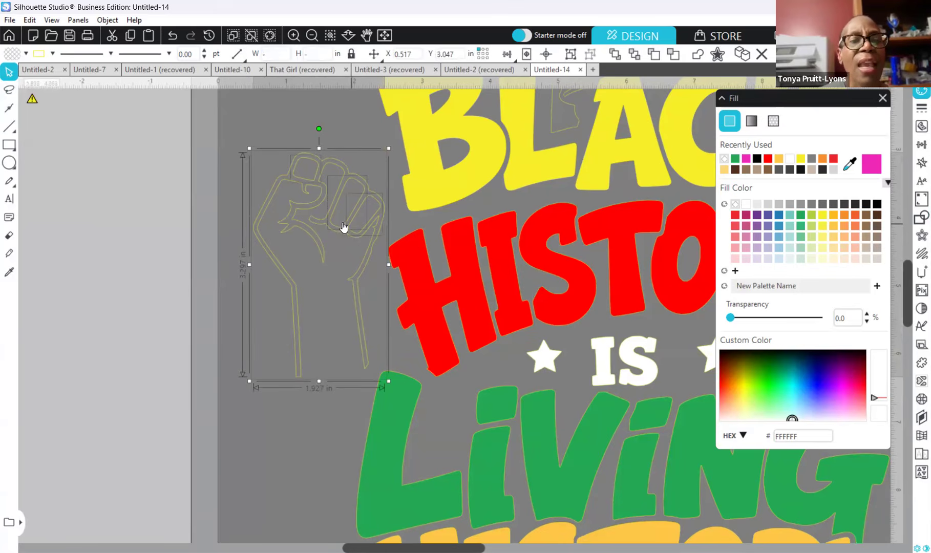
pyautogui.rightClick(342, 223)
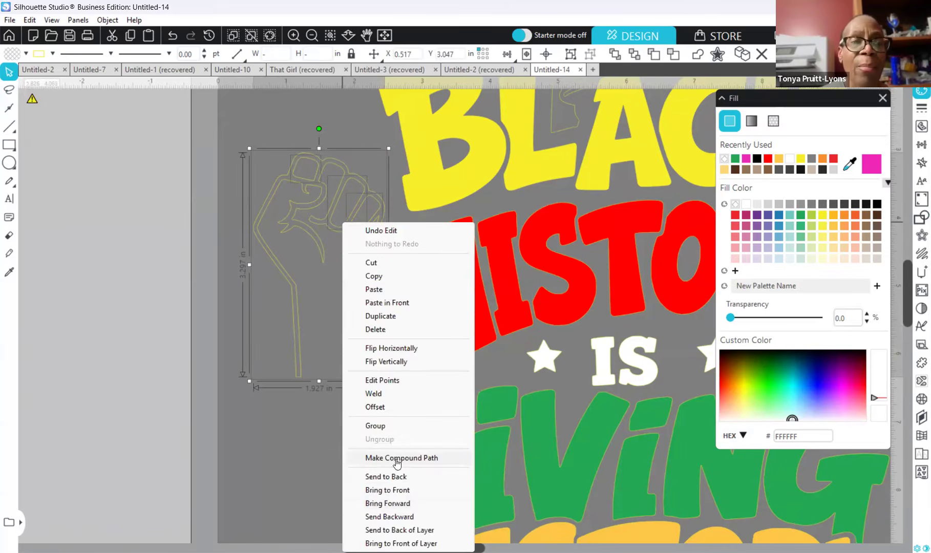
pyautogui.click(389, 455)
pyautogui.click(313, 430)
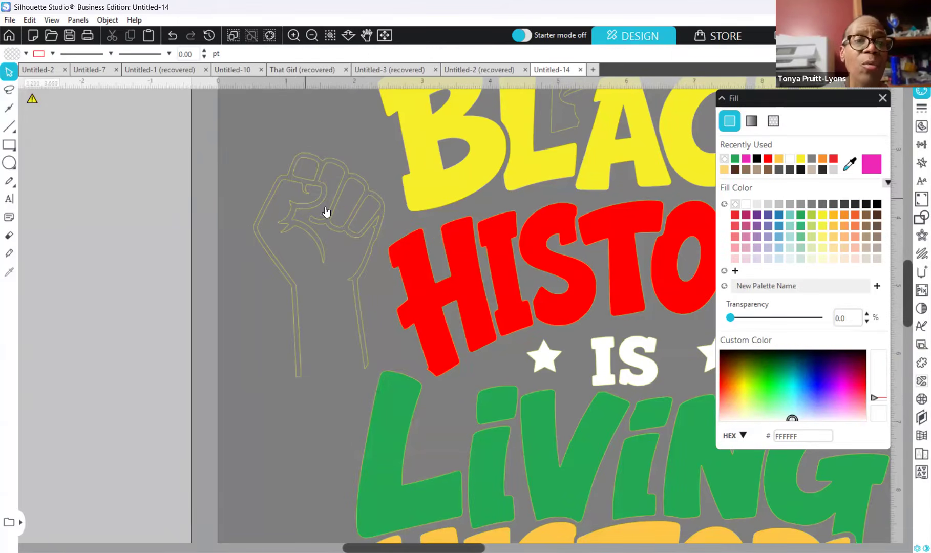
pyautogui.moveTo(306, 206)
pyautogui.mouseDown()
pyautogui.moveTo(260, 195)
pyautogui.moveTo(296, 209)
pyautogui.moveTo(290, 201)
pyautogui.mouseUp()
pyautogui.click(173, 35)
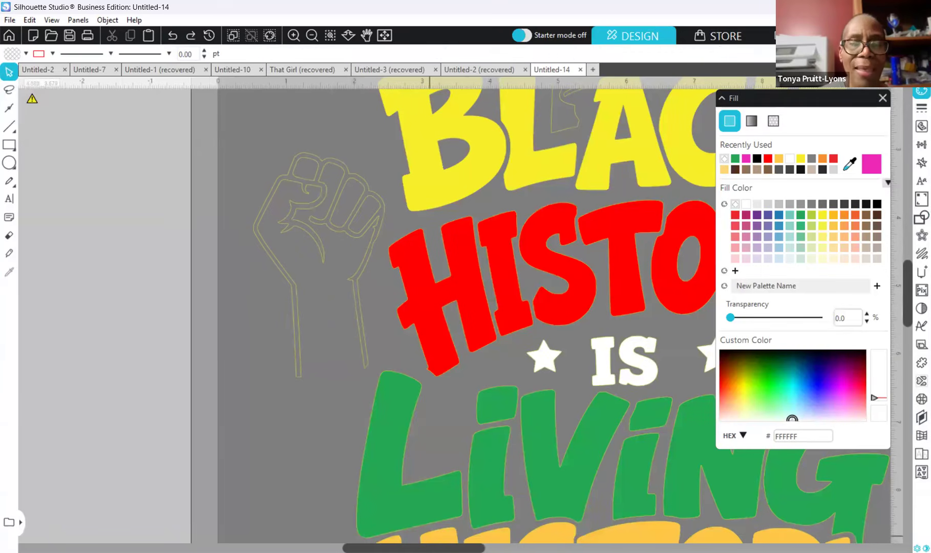
# Step: Delete the leftover outline between the L and A of BLACK, below the crown
pyautogui.scroll(-5, 536, 301)
pyautogui.scroll(4, 536, 301)
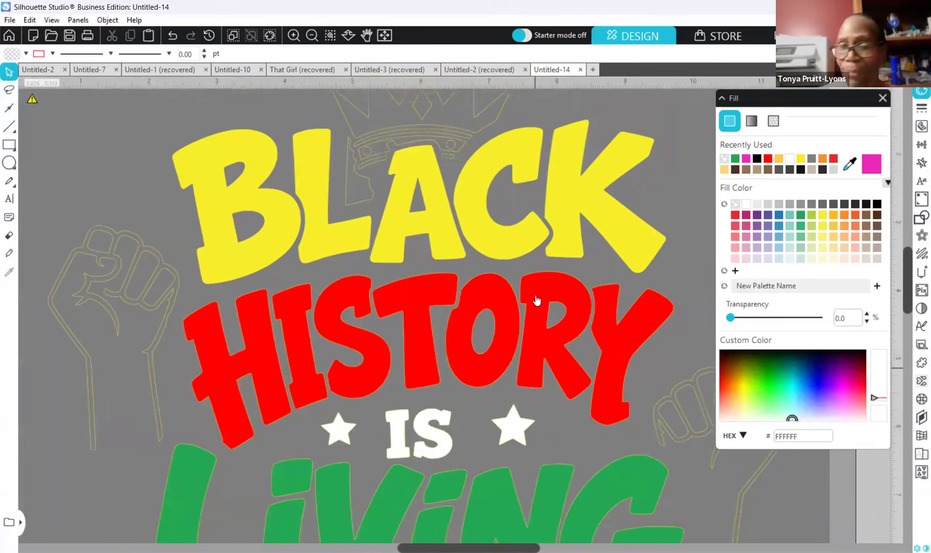
pyautogui.scroll(3, 536, 301)
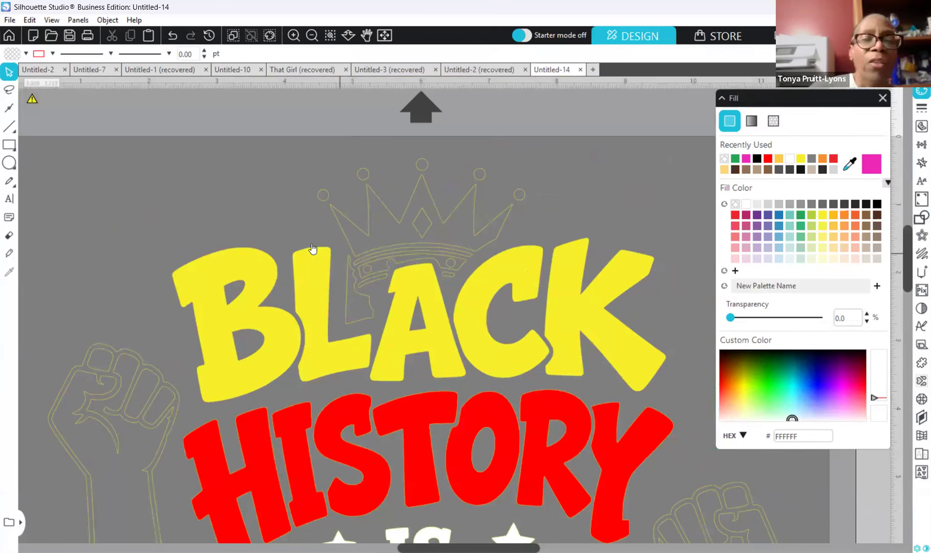
pyautogui.click(358, 321)
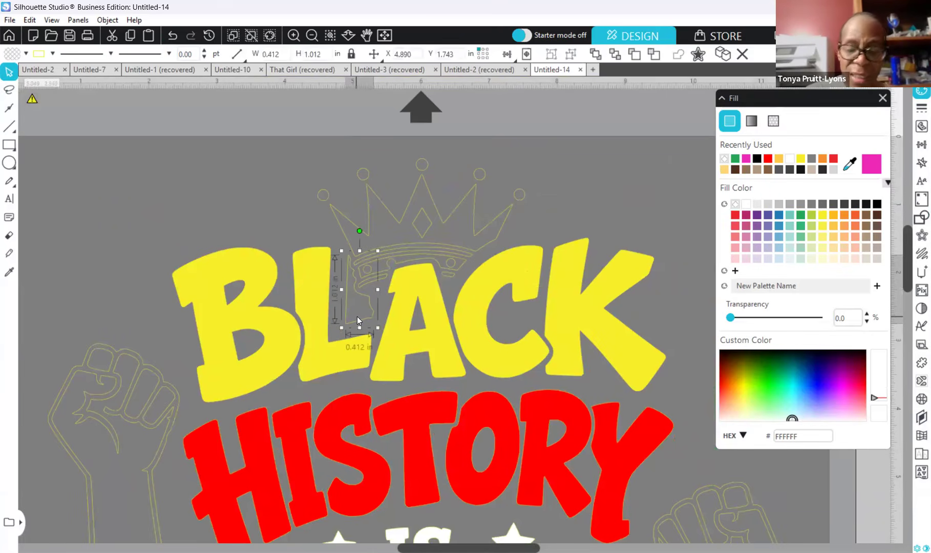
pyautogui.press('Delete')
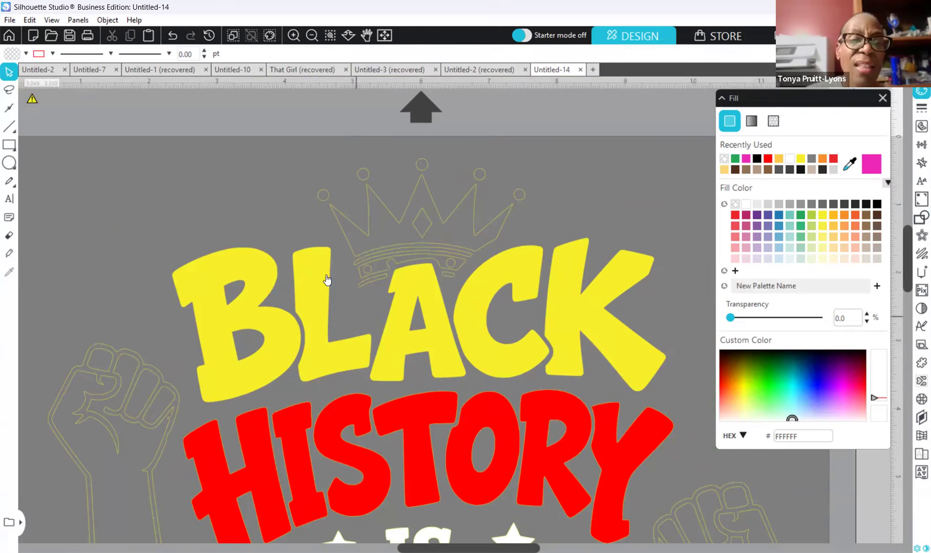
# Step: Delete the two leftover slivers beneath the crown's base, on either side of the A in BLACK
pyautogui.click(370, 285)
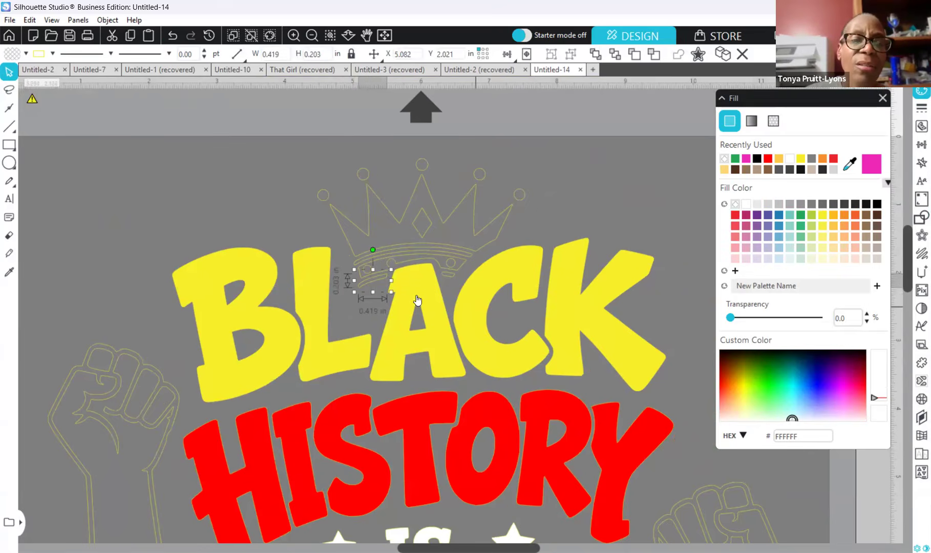
pyautogui.click(368, 323)
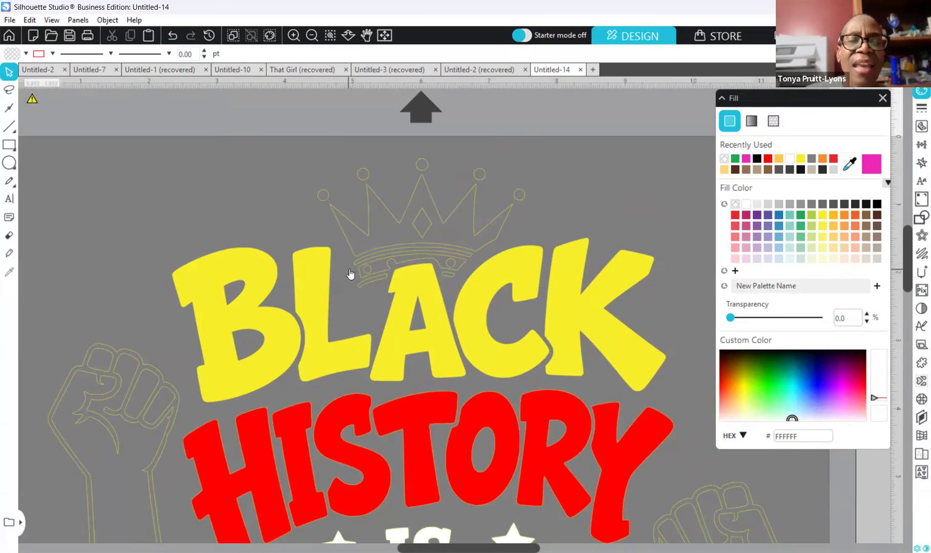
pyautogui.click(380, 283)
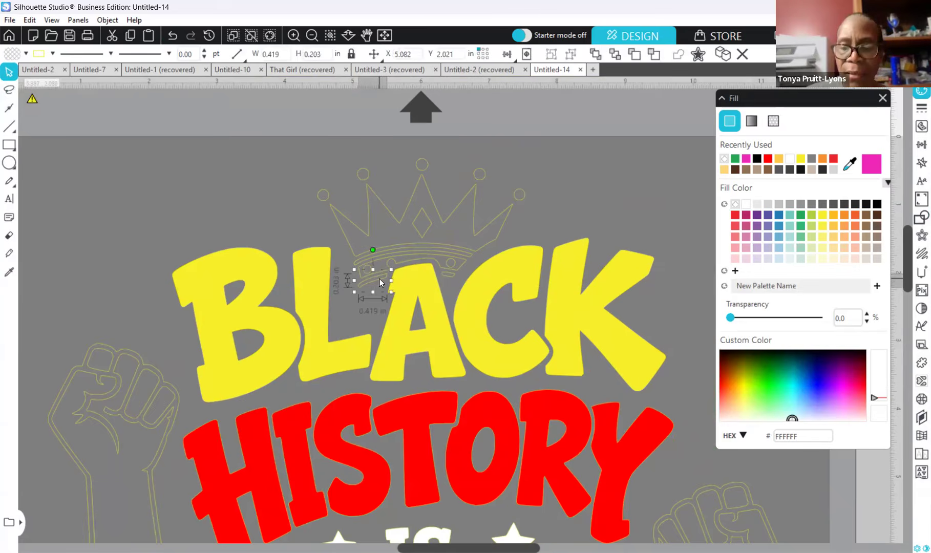
pyautogui.click(451, 275)
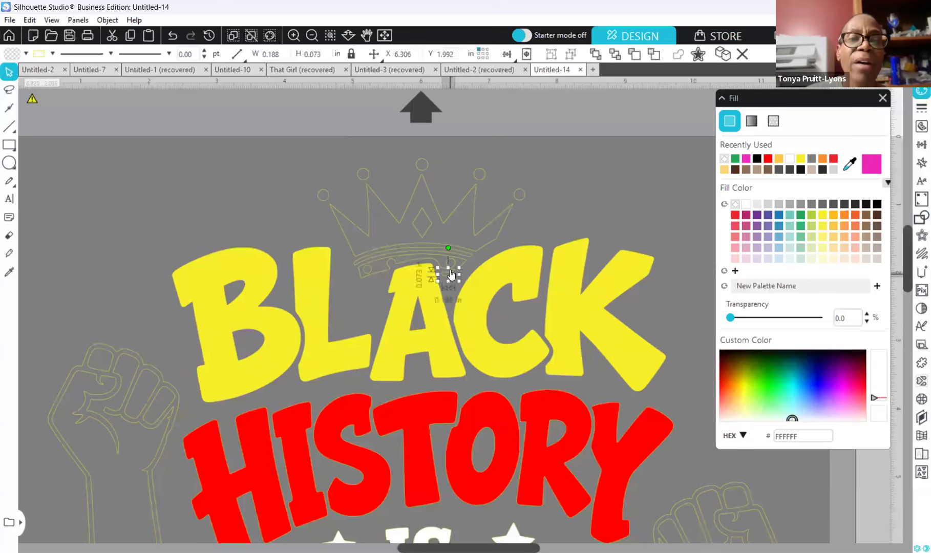
pyautogui.click(401, 251)
pyautogui.click(361, 283)
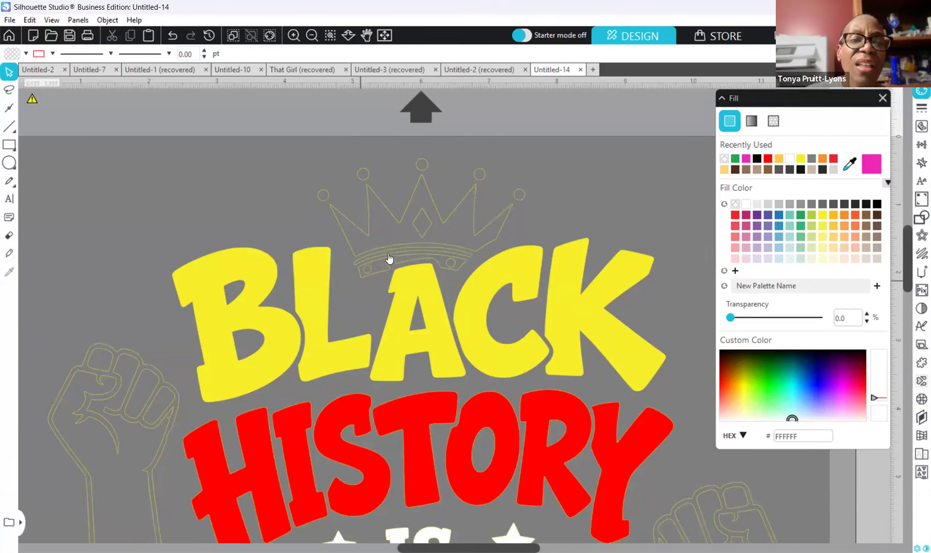
# Step: Delete the crown's lowest band above the A of BLACK, along with its two small circles
pyautogui.moveTo(408, 242)
pyautogui.mouseDown()
pyautogui.moveTo(406, 232)
pyautogui.moveTo(403, 246)
pyautogui.mouseUp()
pyautogui.click(403, 245)
pyautogui.click(390, 269)
pyautogui.click(389, 265)
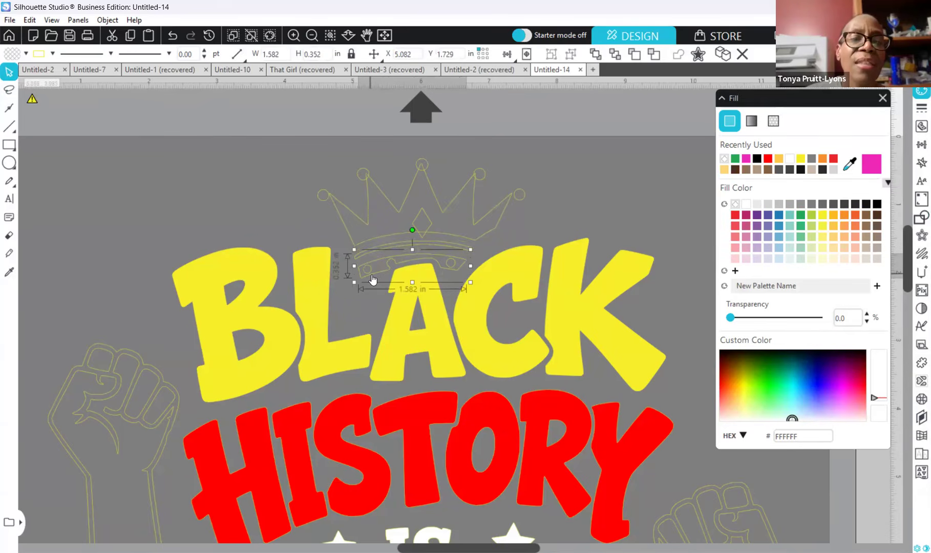
pyautogui.press('Delete')
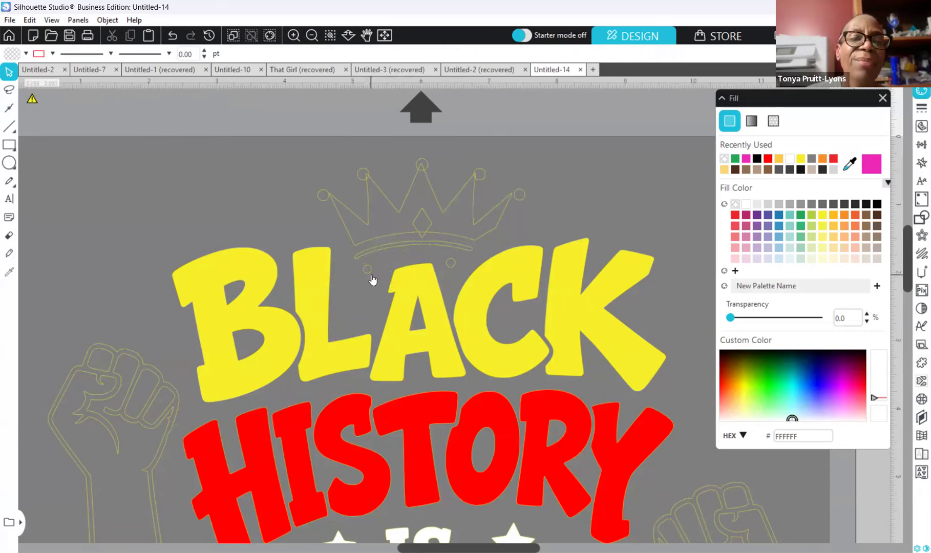
pyautogui.click(366, 270)
pyautogui.press('Delete')
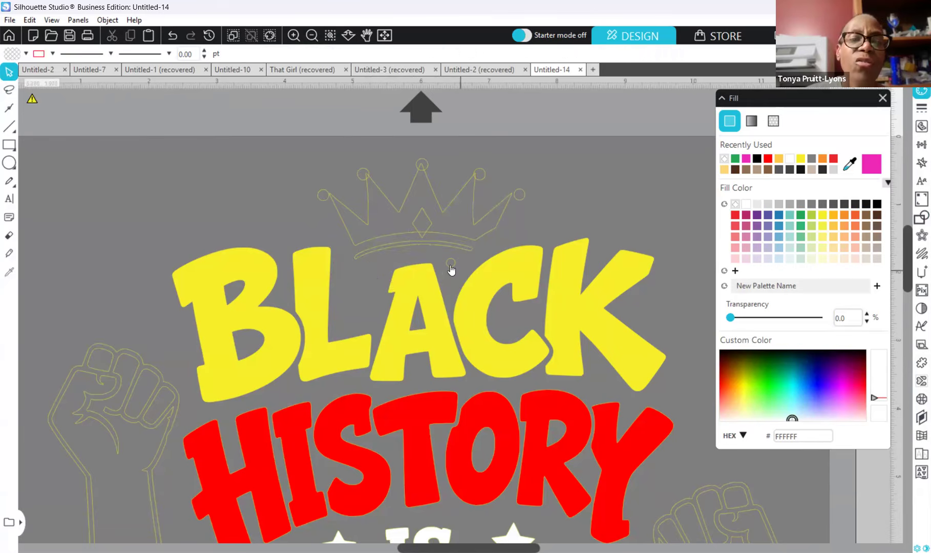
pyautogui.click(450, 264)
pyautogui.press('Delete')
# Step: Nudge the crown's remaining curved band down to Y 1.680 in
pyautogui.click(425, 242)
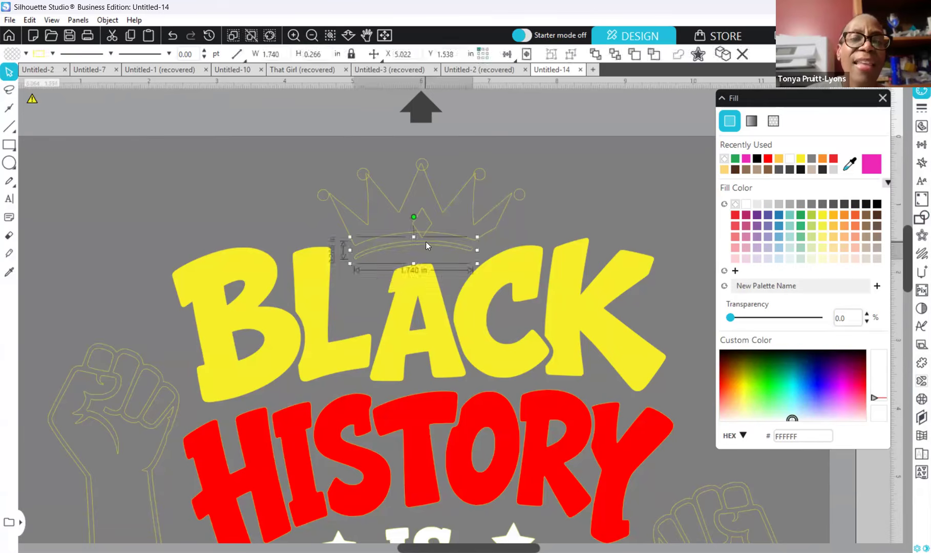
pyautogui.press('Down')
pyautogui.press('Down')
pyautogui.press('Down')
pyautogui.press('Down')
pyautogui.press('Down')
pyautogui.press('Down')
pyautogui.press('Down')
pyautogui.press('Down')
pyautogui.press('Down')
pyautogui.press('Down')
pyautogui.press('Down')
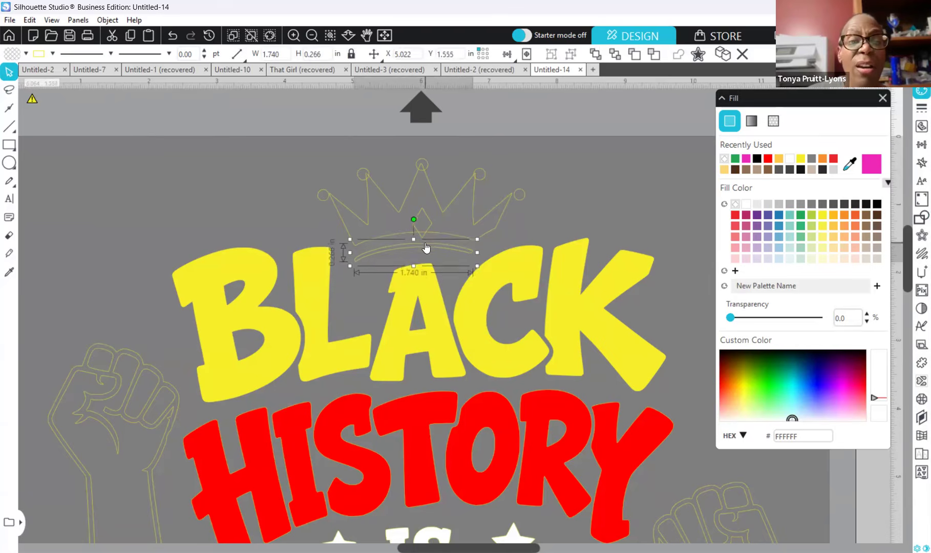
pyautogui.press('Down')
pyautogui.press('Down')
pyautogui.press('Down')
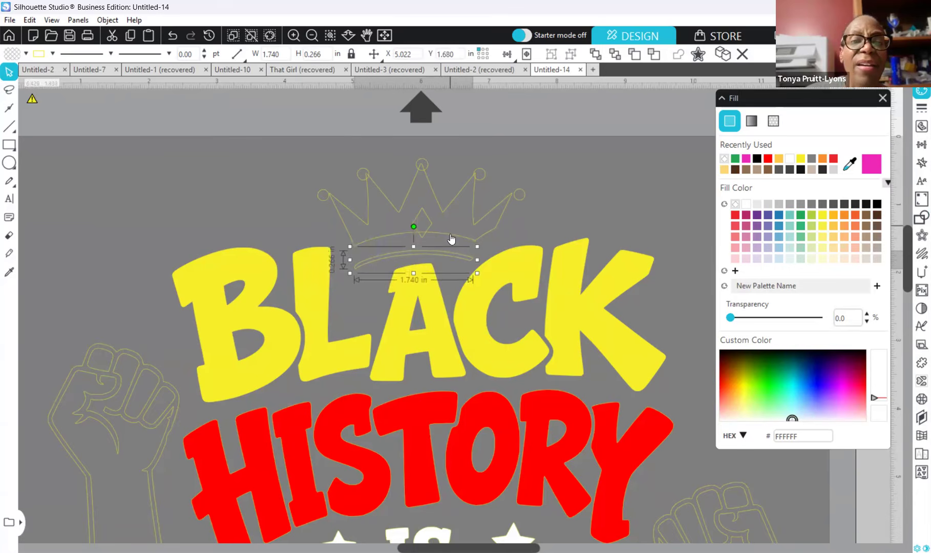
# Step: Nudge the crown's main pointed body down to Y 0.580 in, closer to the curved band
pyautogui.click(450, 238)
pyautogui.press('Down')
pyautogui.press('Down')
pyautogui.press('Down')
pyautogui.press('Down')
pyautogui.press('Down')
pyautogui.press('Down')
pyautogui.press('Down')
pyautogui.press('Down')
pyautogui.press('Down')
pyautogui.press('Down')
pyautogui.press('Down')
pyautogui.press('Down')
pyautogui.press('Down')
pyautogui.press('Down')
pyautogui.press('Down')
pyautogui.press('Down')
pyautogui.press('Down')
pyautogui.press('Down')
pyautogui.press('Down')
pyautogui.press('Down')
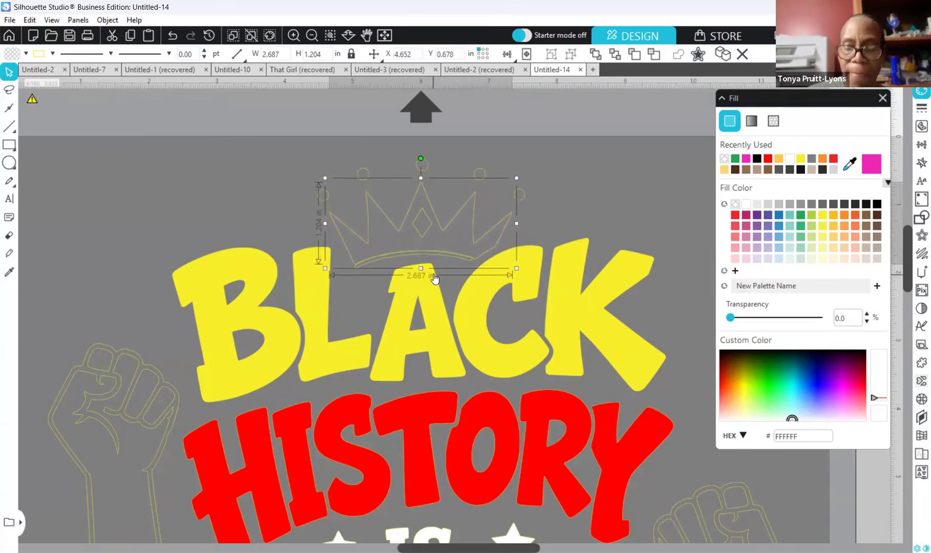
pyautogui.press('Up')
pyautogui.press('Up')
pyautogui.press('Up')
pyautogui.press('Up')
pyautogui.press('Up')
pyautogui.press('Up')
pyautogui.press('Up')
pyautogui.press('Up')
pyautogui.press('Up')
pyautogui.press('Up')
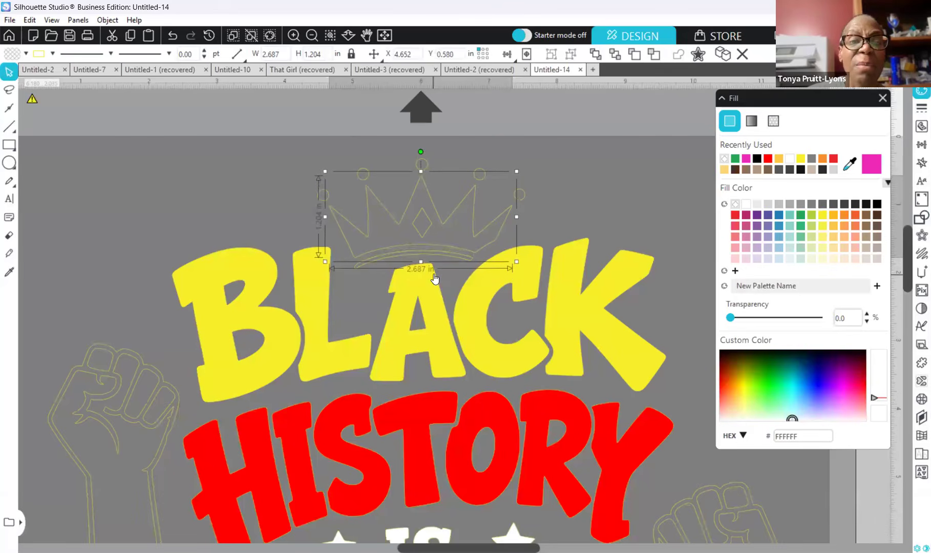
# Step: Try stretching the crown's curved band to a height of 0.355 in, and undo the stretch
pyautogui.click(402, 252)
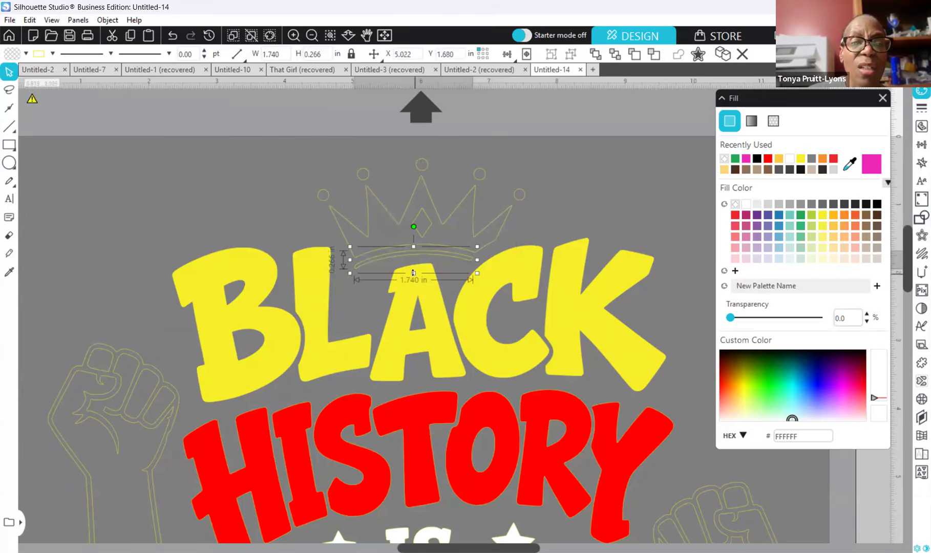
pyautogui.moveTo(413, 274); pyautogui.dragTo(414, 279)
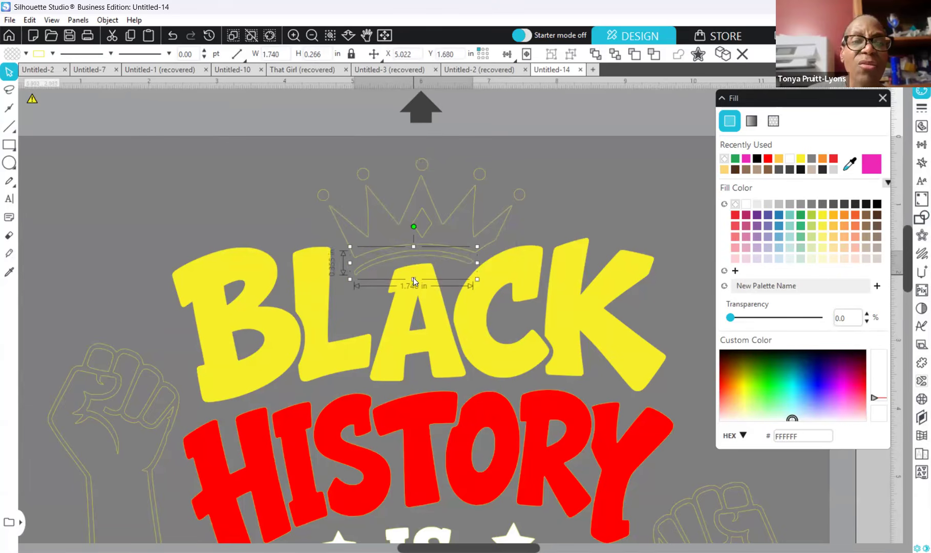
pyautogui.moveTo(413, 278); pyautogui.dragTo(413, 278)
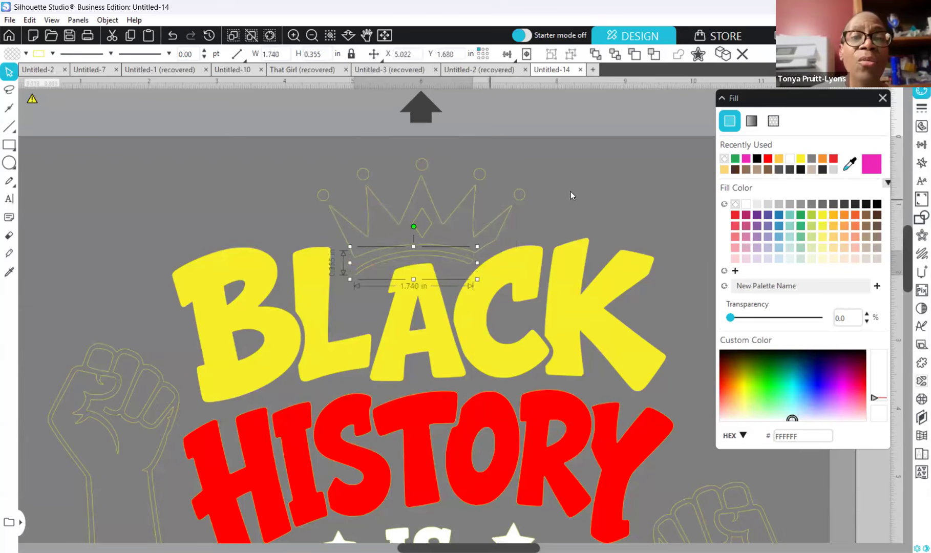
pyautogui.click(531, 207)
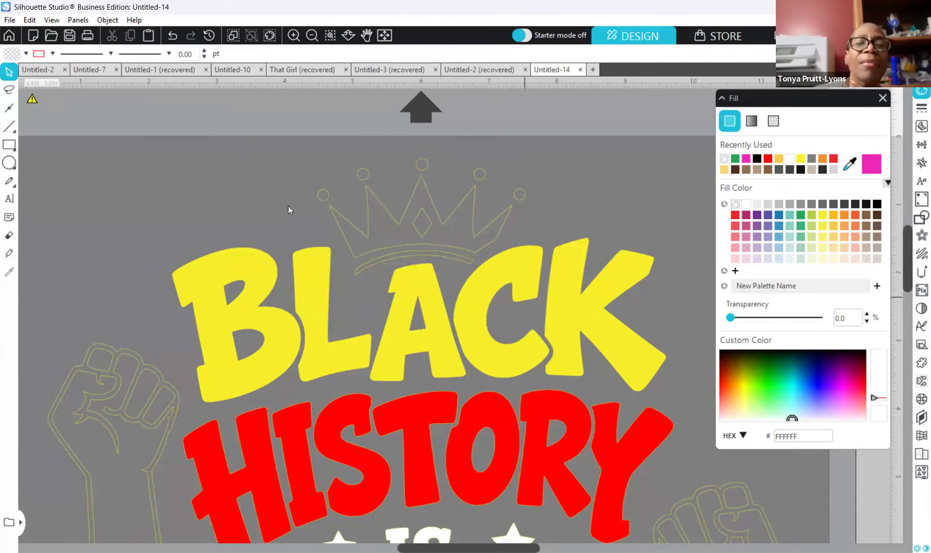
pyautogui.click(172, 36)
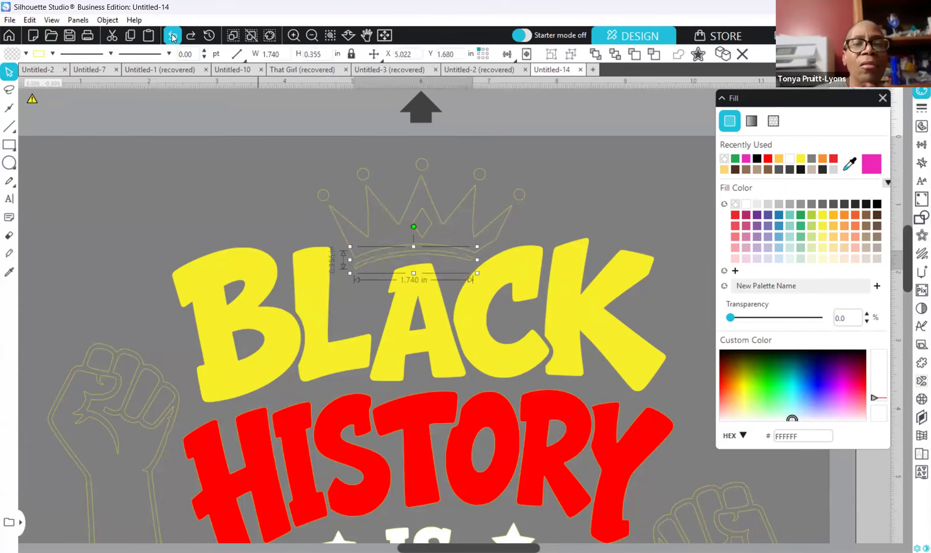
pyautogui.click(608, 204)
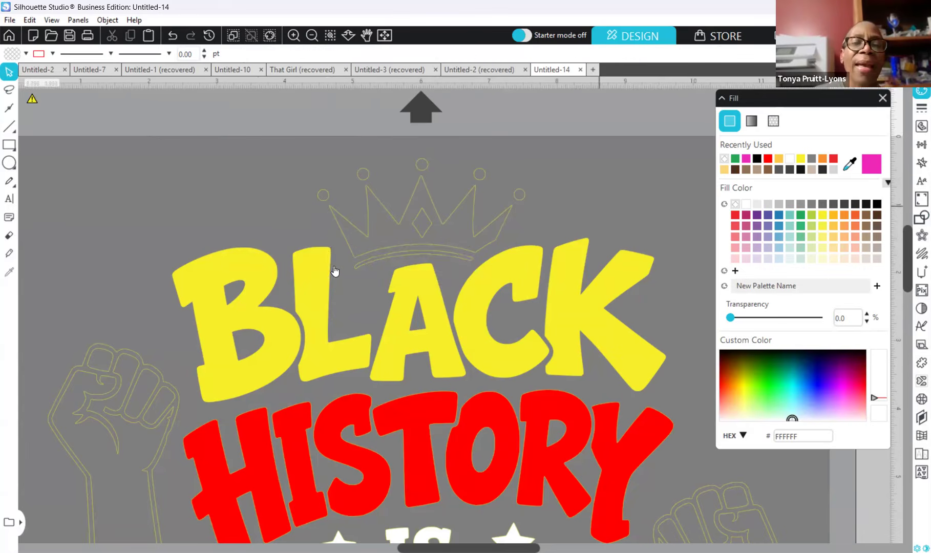
# Step: Shift the crown's curved band to X 5.040, Y 1.698 in, and combine the band, body, diamond and five tip circles into one compound path
pyautogui.click(441, 259)
pyautogui.moveTo(443, 259); pyautogui.dragTo(443, 261)
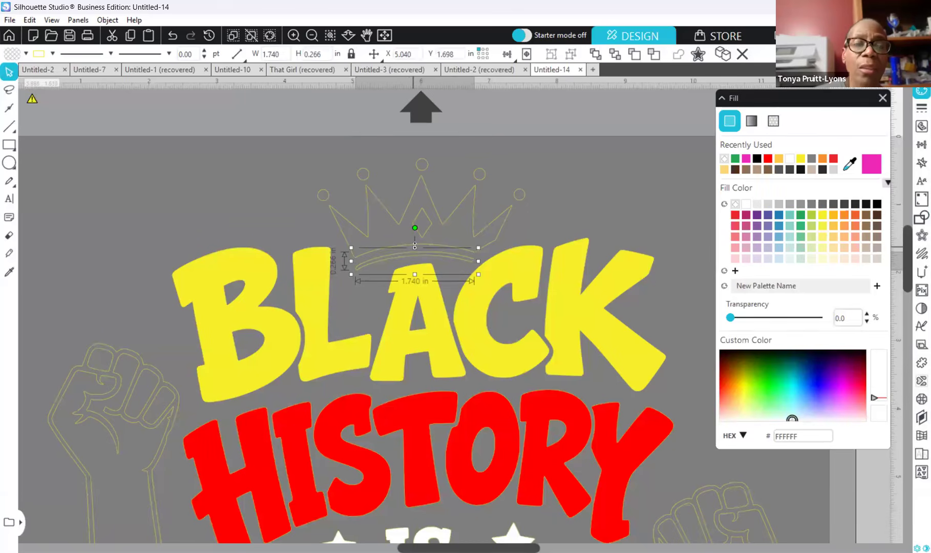
pyautogui.keyDown('shift'); pyautogui.click(425, 222); pyautogui.keyUp('shift')
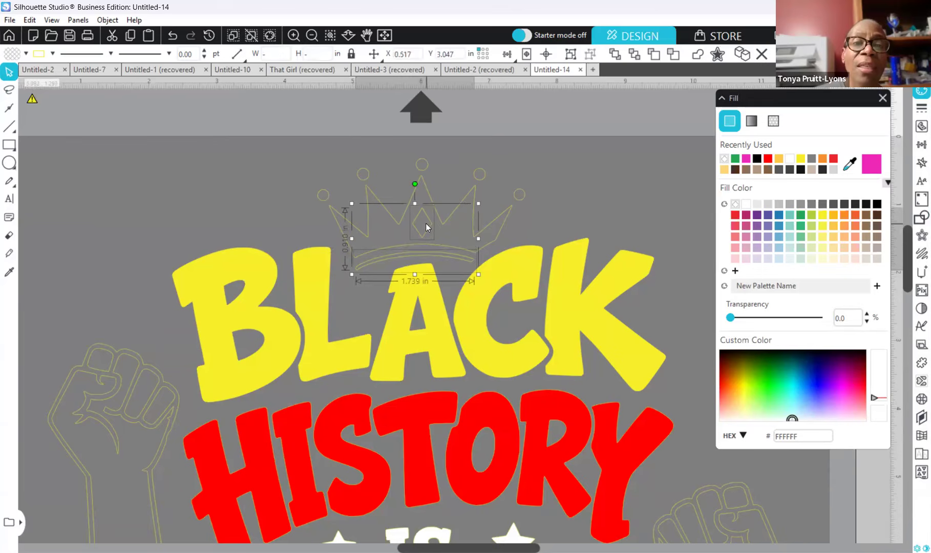
pyautogui.keyDown('shift'); pyautogui.click(334, 193); pyautogui.keyUp('shift')
pyautogui.keyDown('shift'); pyautogui.click(324, 194); pyautogui.keyUp('shift')
pyautogui.keyDown('shift'); pyautogui.click(361, 173); pyautogui.keyUp('shift')
pyautogui.keyDown('shift'); pyautogui.click(426, 160); pyautogui.keyUp('shift')
pyautogui.keyDown('shift'); pyautogui.click(479, 174); pyautogui.keyUp('shift')
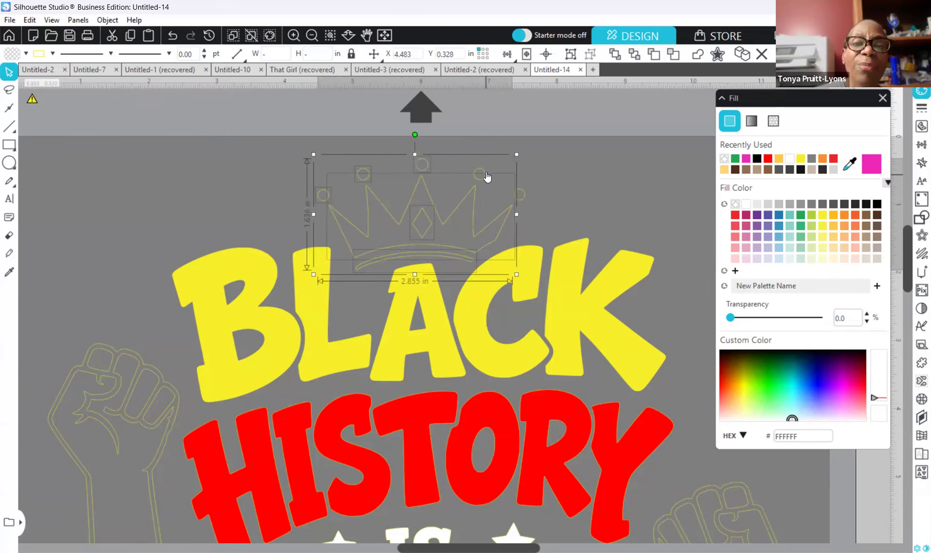
pyautogui.keyDown('shift'); pyautogui.click(525, 195); pyautogui.keyUp('shift')
pyautogui.rightClick(558, 179)
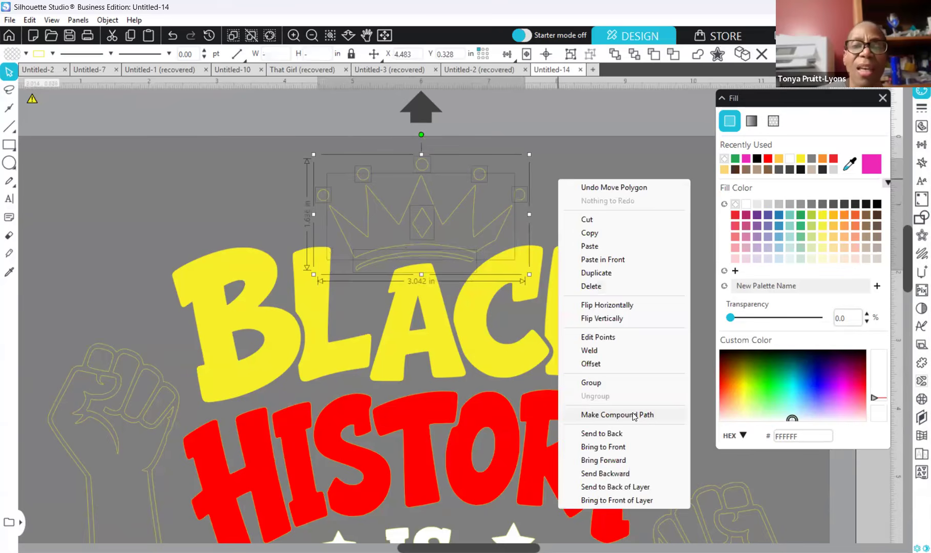
pyautogui.click(634, 416)
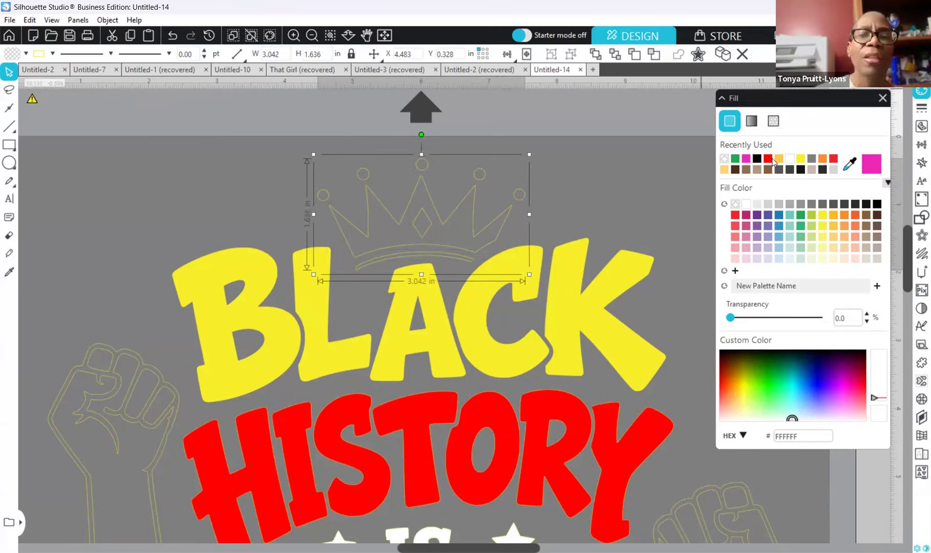
# Step: Fill the combined crown shape with white
pyautogui.click(789, 159)
pyautogui.click(636, 179)
pyautogui.scroll(-1, 636, 180)
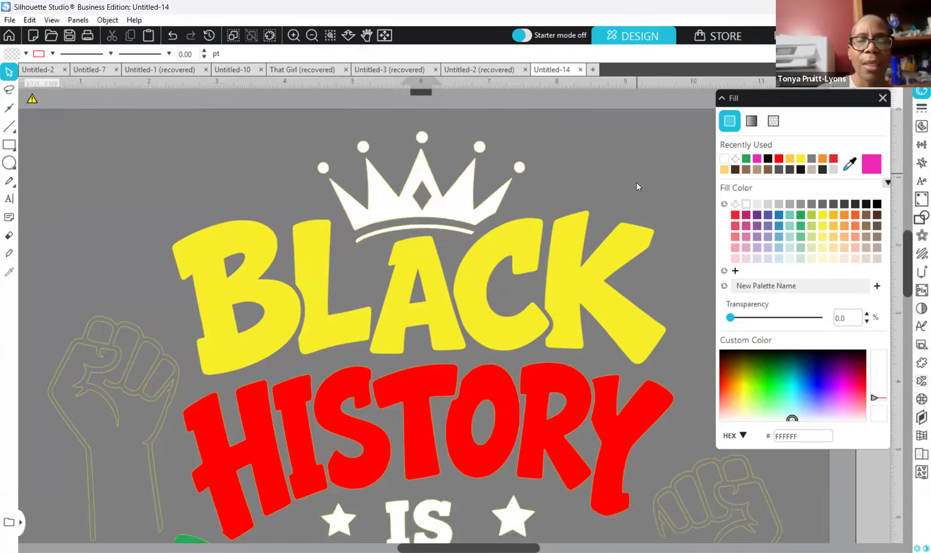
# Step: Delete all the broken chain fragments beneath the lower HISTORY word
pyautogui.click(311, 36)
pyautogui.click(311, 36)
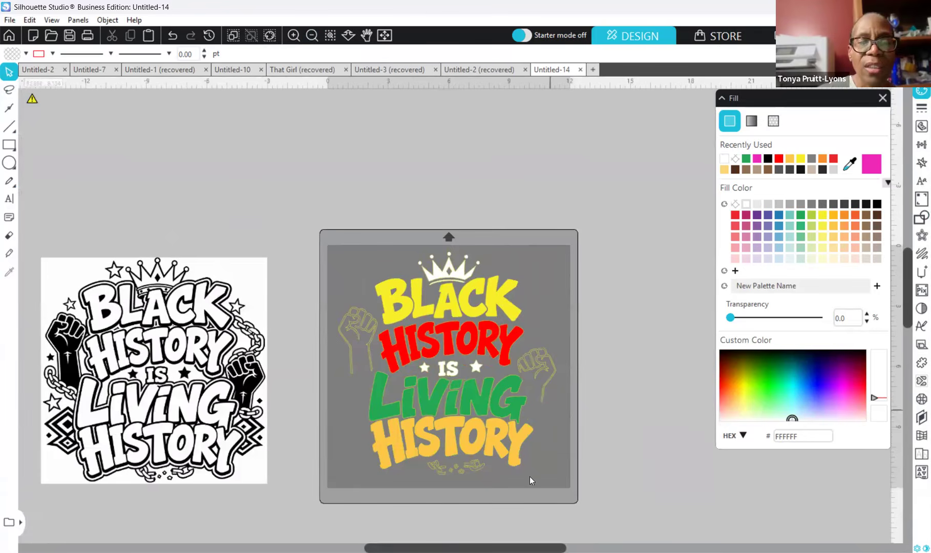
pyautogui.scroll(-1, 534, 426)
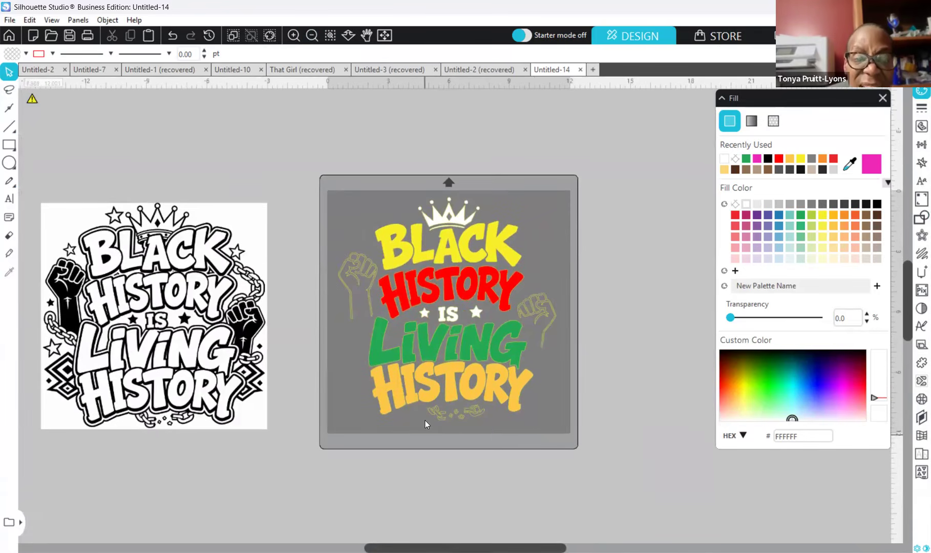
pyautogui.moveTo(483, 413); pyautogui.dragTo(417, 414)
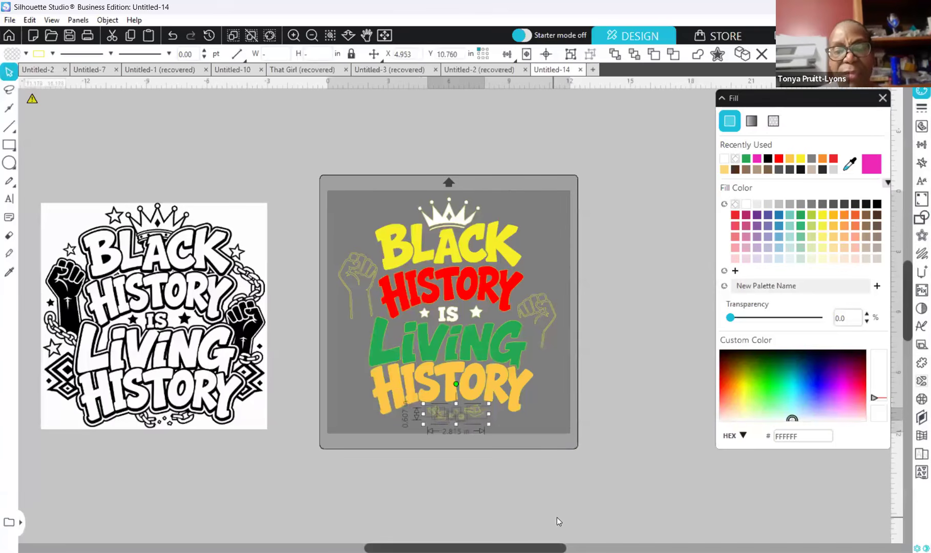
pyautogui.press('Delete')
pyautogui.click(464, 412)
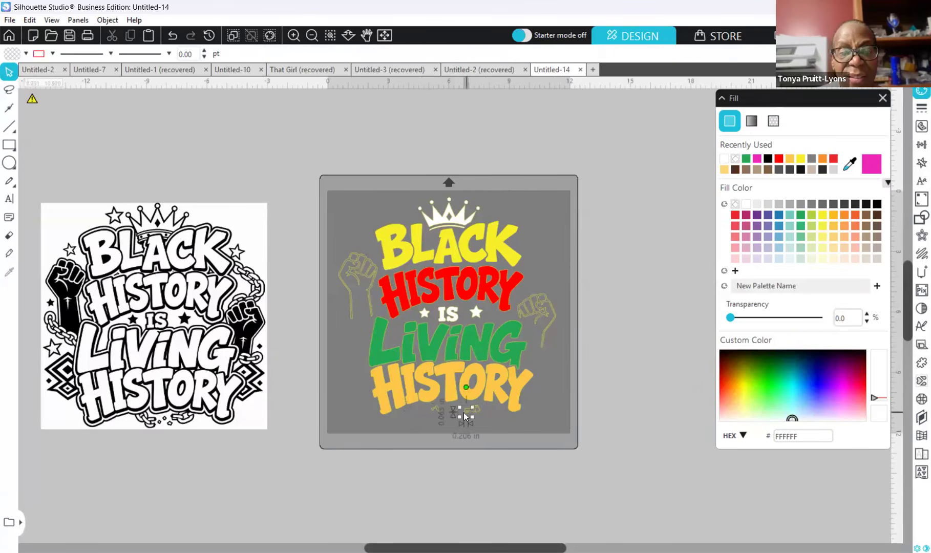
pyautogui.press('Delete')
pyautogui.click(441, 419)
pyautogui.press('Delete')
pyautogui.click(440, 420)
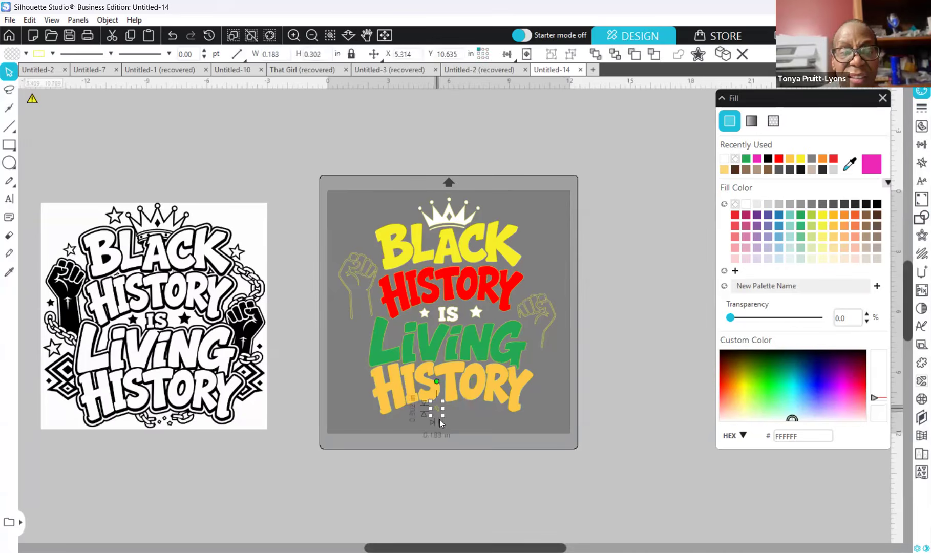
pyautogui.press('Delete')
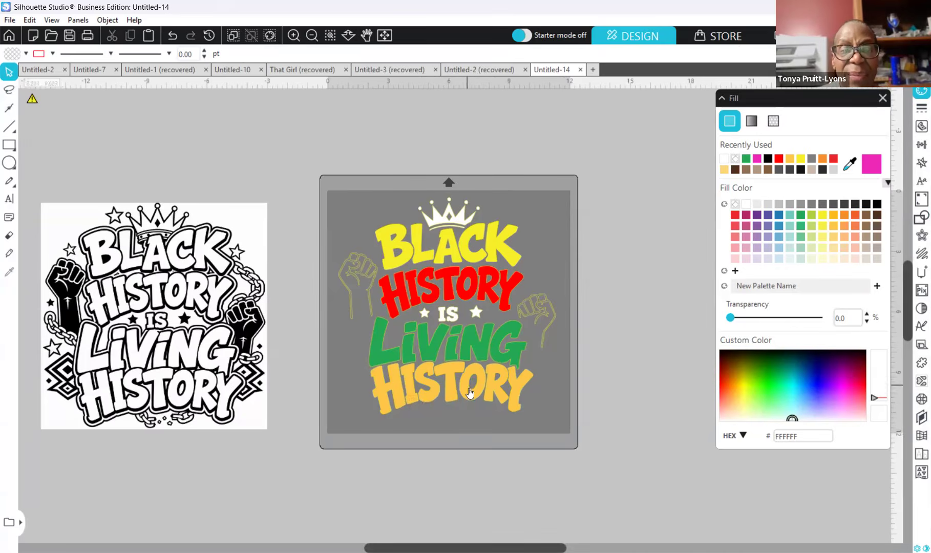
# Step: Nudge the orange HISTORY word down to Y 8.551 in, widening the gap below LIVING
pyautogui.click(473, 395)
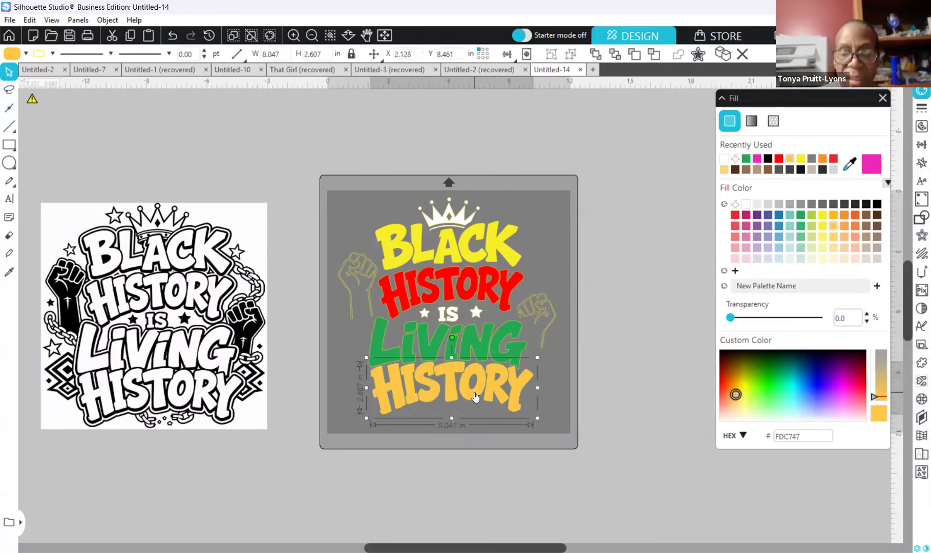
pyautogui.press('Down')
pyautogui.press('Down')
pyautogui.press('Down')
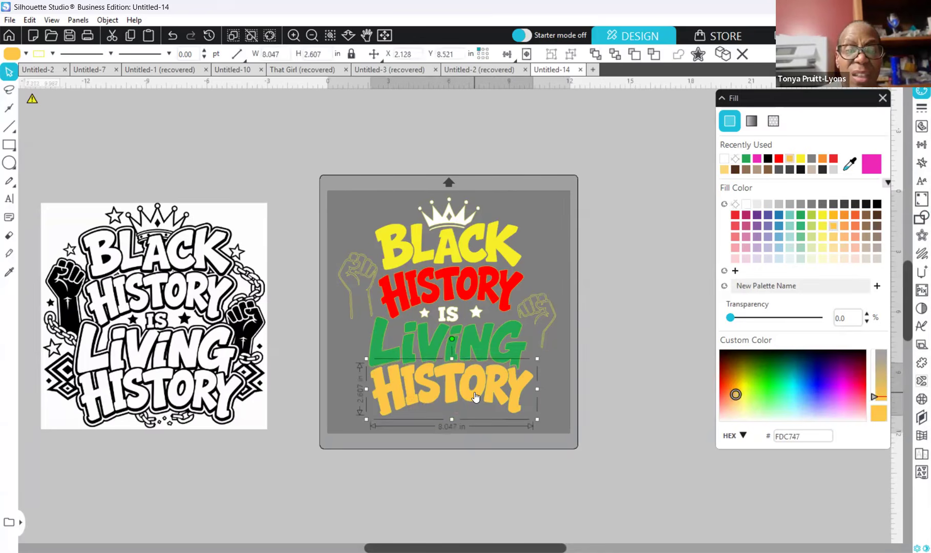
pyautogui.press('Down')
pyautogui.press('Down')
pyautogui.press('Down')
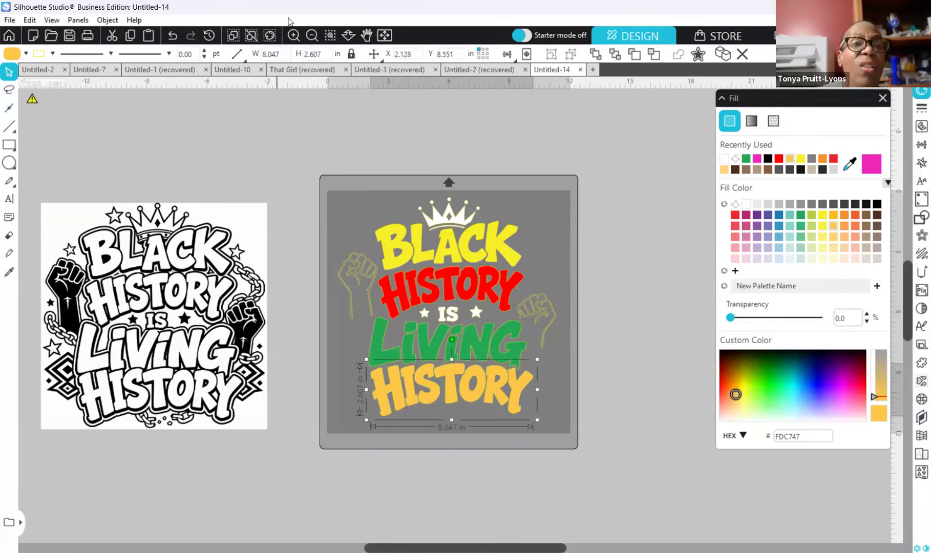
# Step: Examine the coloured lettering, crown and fist outlines up close, checking the spacing between the words
pyautogui.click(294, 35)
pyautogui.click(294, 35)
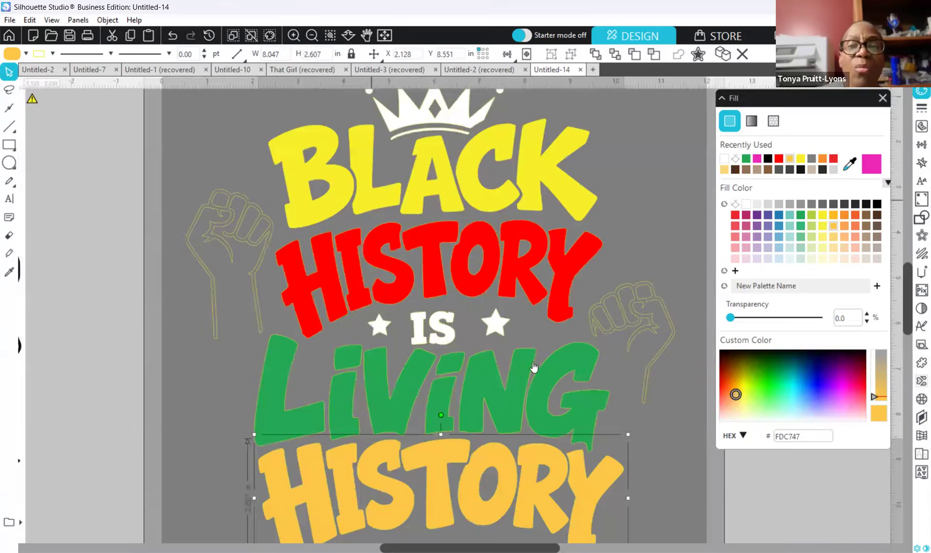
pyautogui.click(515, 337)
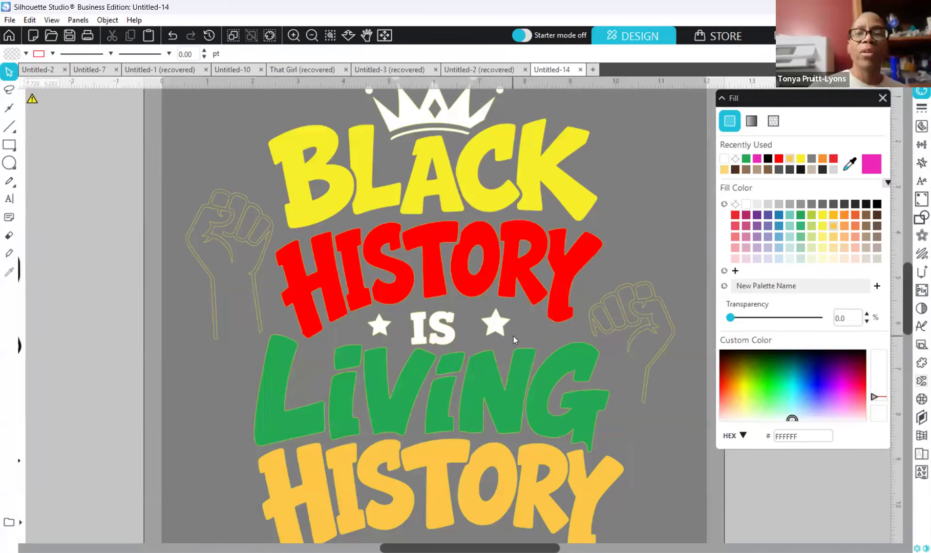
pyautogui.scroll(1, 461, 224)
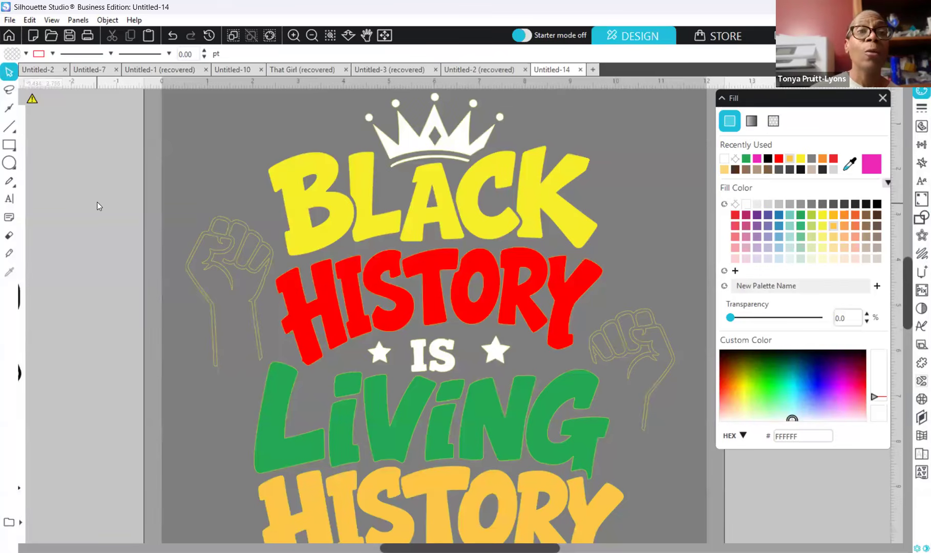
pyautogui.click(294, 35)
pyautogui.click(293, 35)
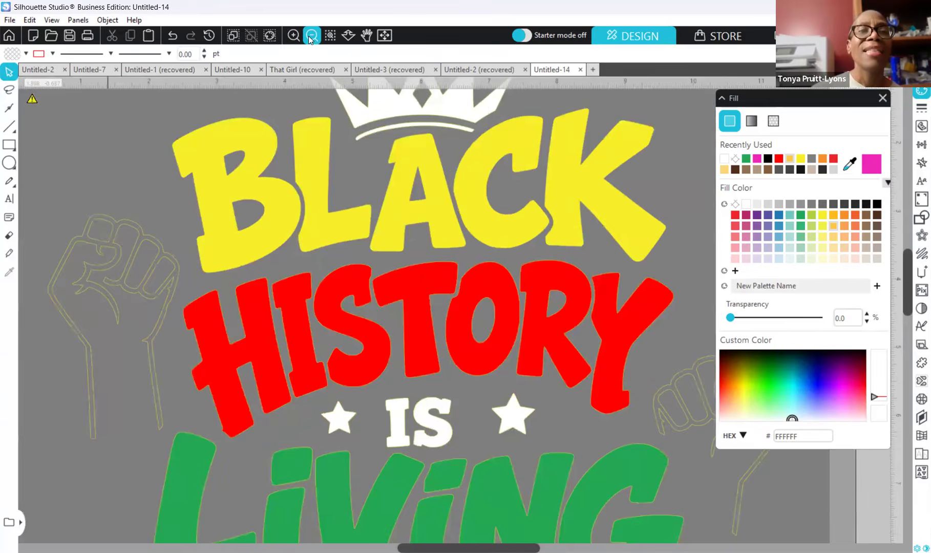
# Step: Move the black-and-white reference artwork closer to the mat and deselect it
pyautogui.click(309, 36)
pyautogui.click(310, 36)
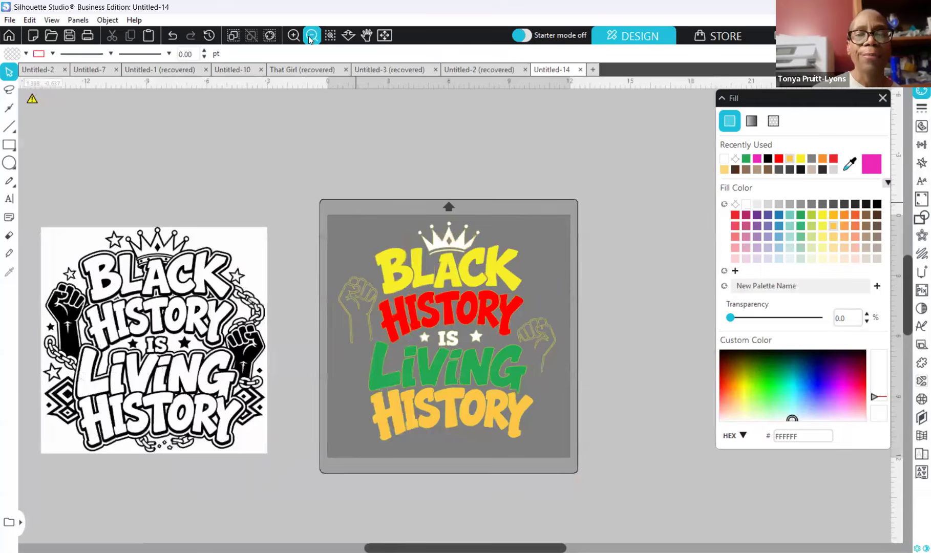
pyautogui.moveTo(187, 398); pyautogui.dragTo(225, 398)
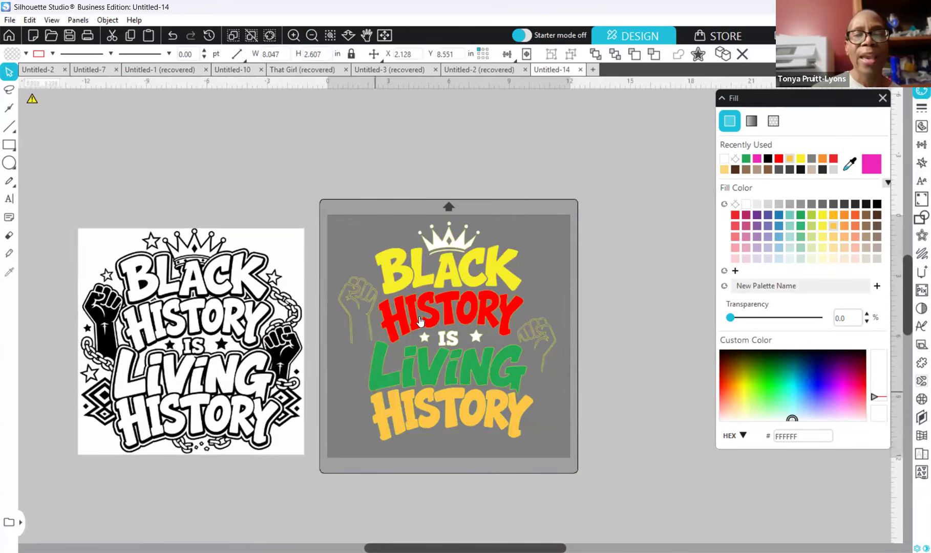
pyautogui.click(488, 366)
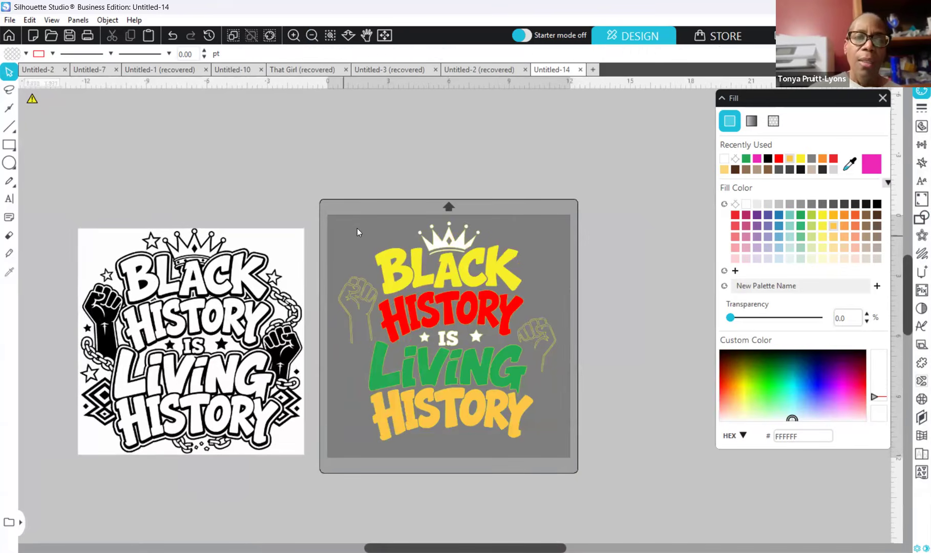
# Step: Select the whole coloured design on the mat and open the rhinestone settings for it
pyautogui.moveTo(332, 215); pyautogui.dragTo(387, 384)
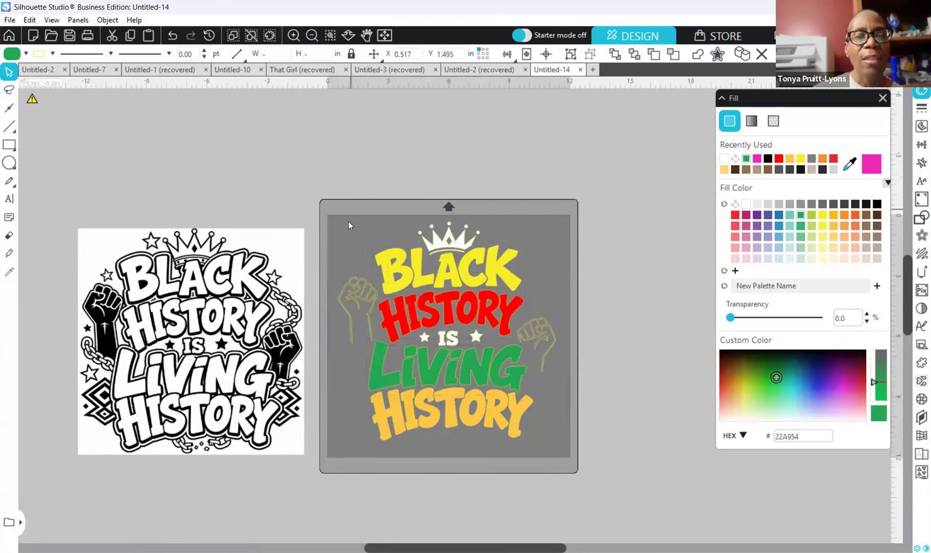
pyautogui.moveTo(334, 213); pyautogui.dragTo(566, 458)
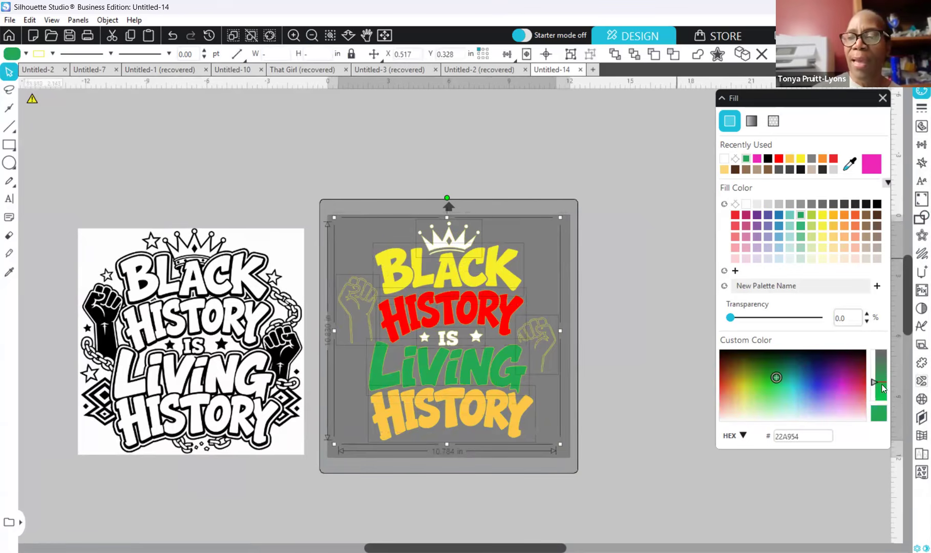
pyautogui.click(920, 401)
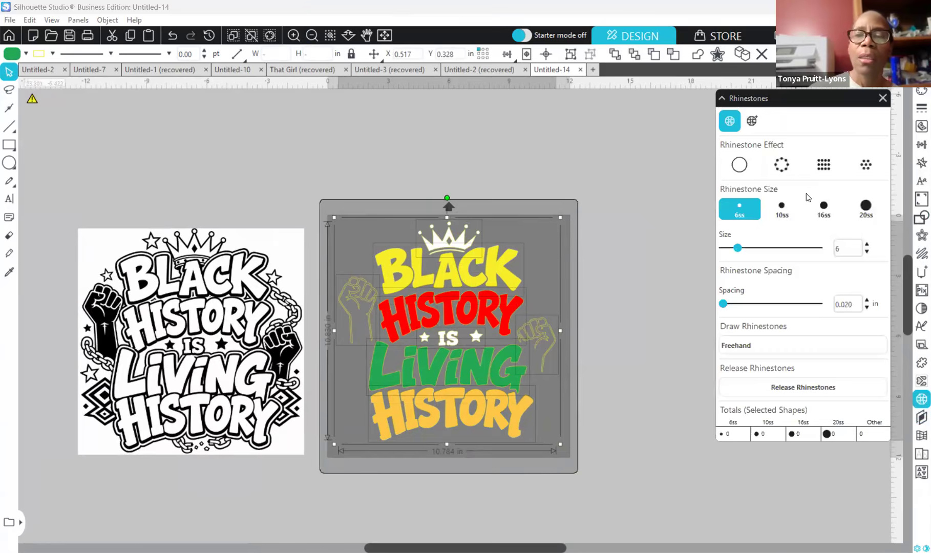
pyautogui.click(778, 172)
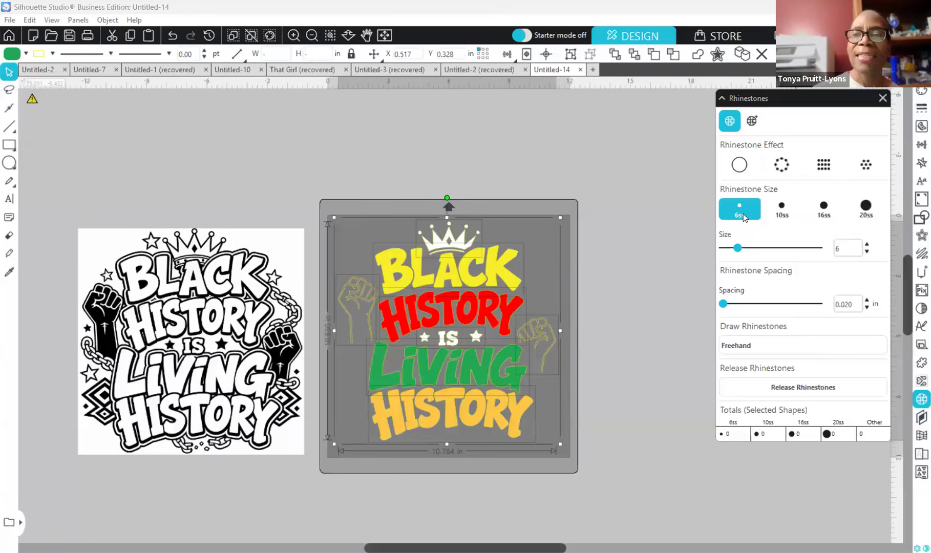
# Step: Apply the edge rhinestone effect at 6ss to the whole lettering design and set the page colour to black
pyautogui.click(782, 172)
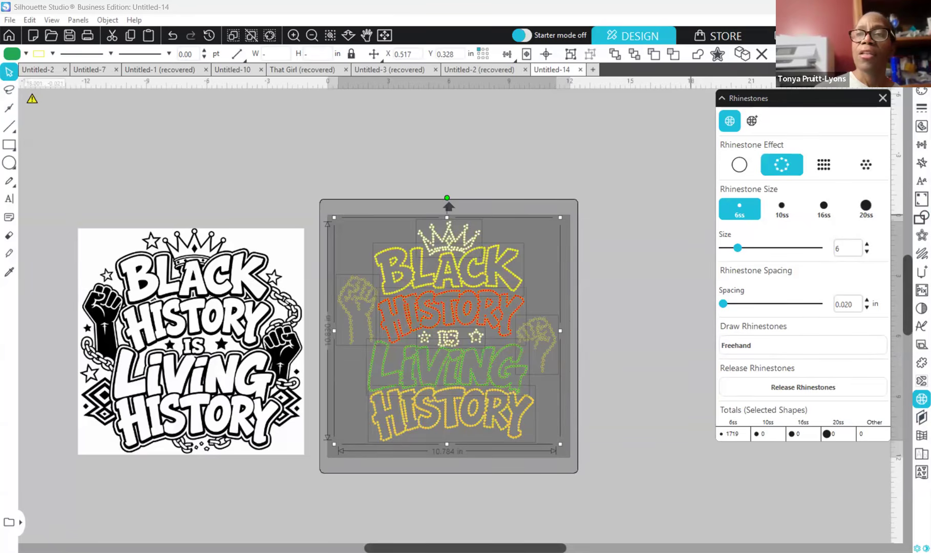
pyautogui.click(921, 54)
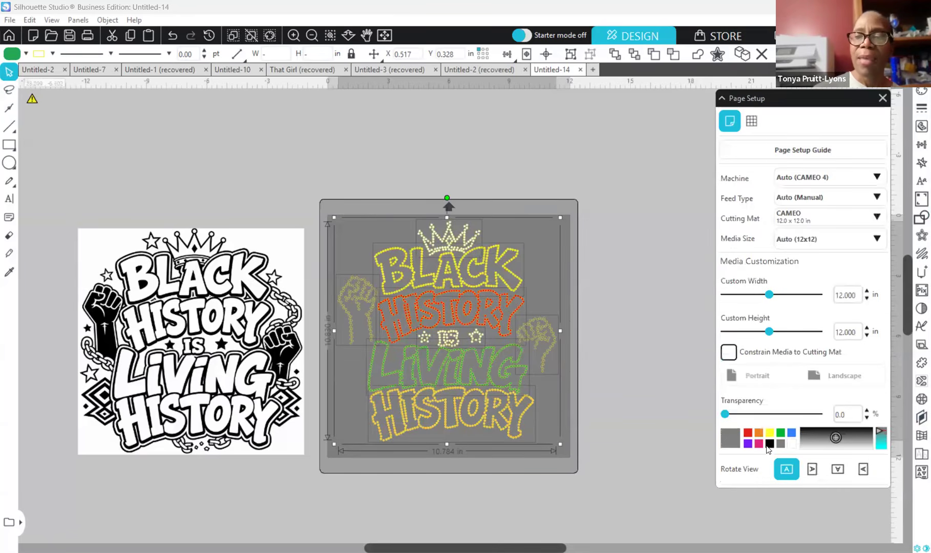
pyautogui.click(769, 443)
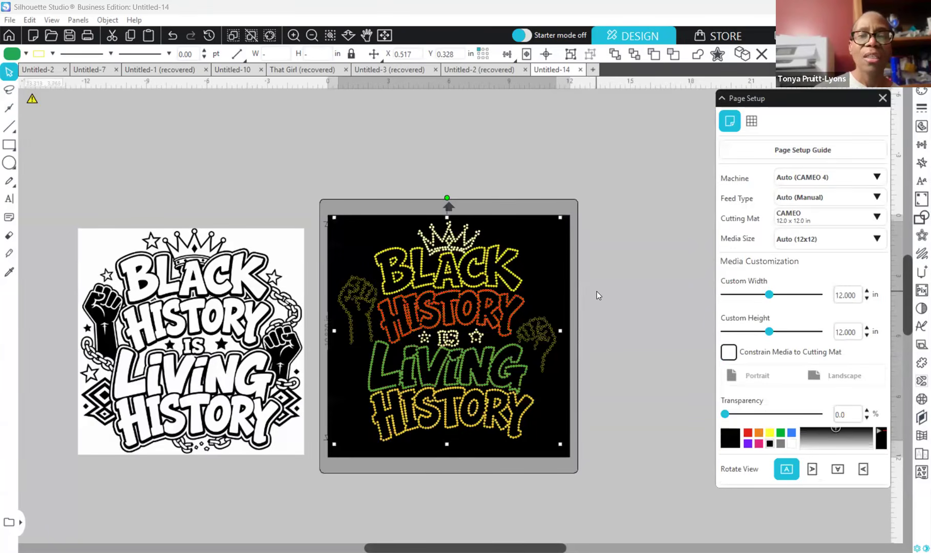
pyautogui.click(612, 353)
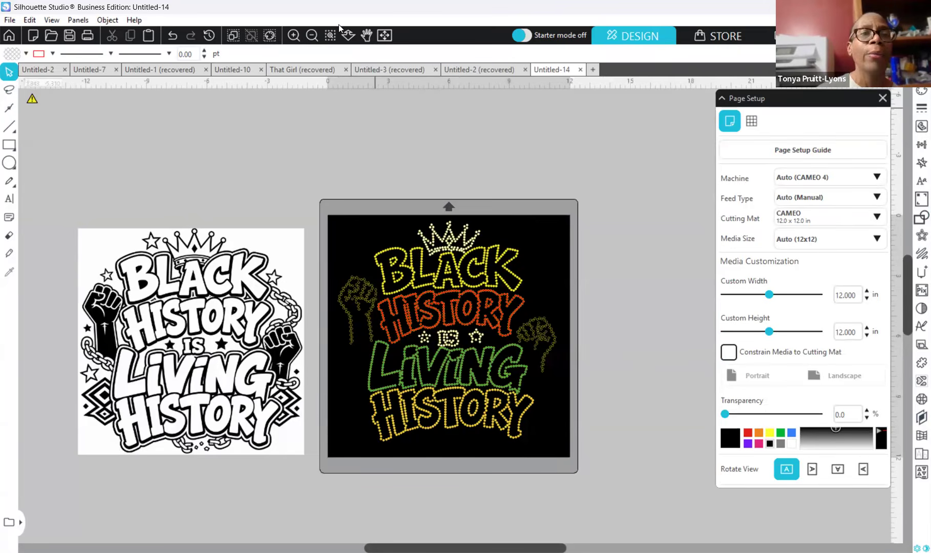
pyautogui.click(300, 37)
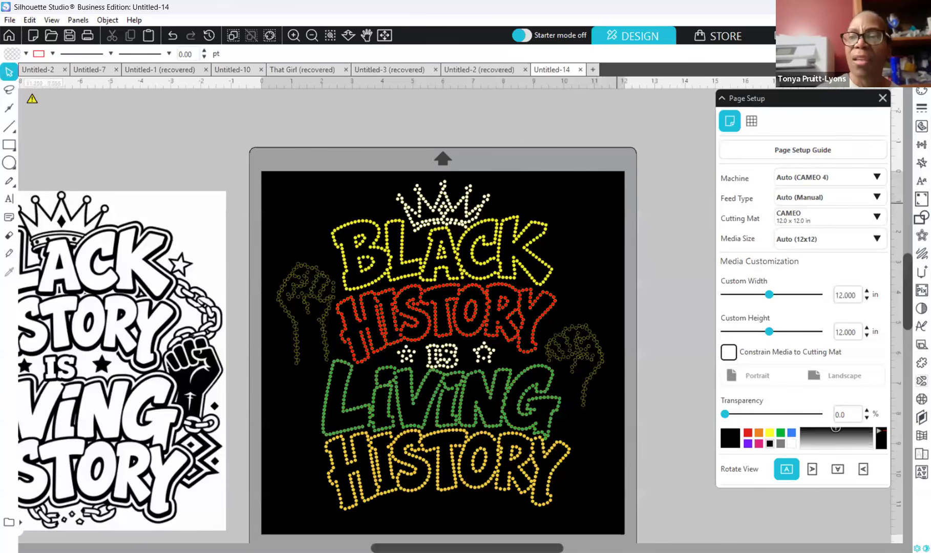
# Step: Try a white page colour behind the rhinestone design, and then set the page colour to grey
pyautogui.click(920, 92)
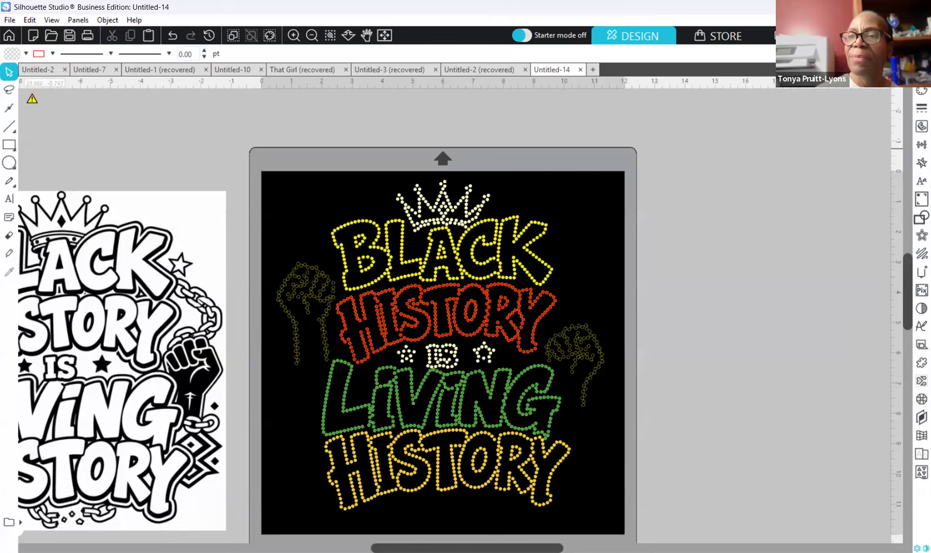
pyautogui.click(787, 446)
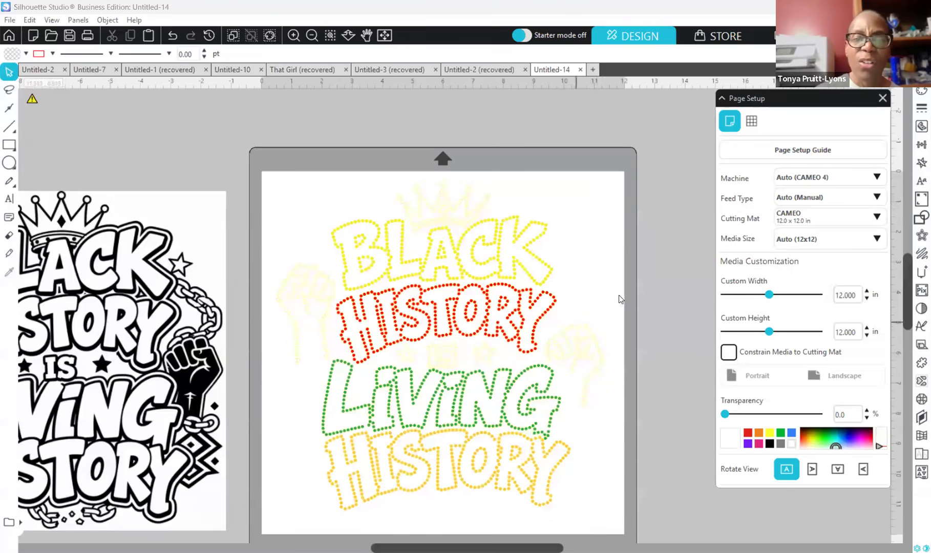
pyautogui.click(780, 444)
pyautogui.scroll(-1, 611, 256)
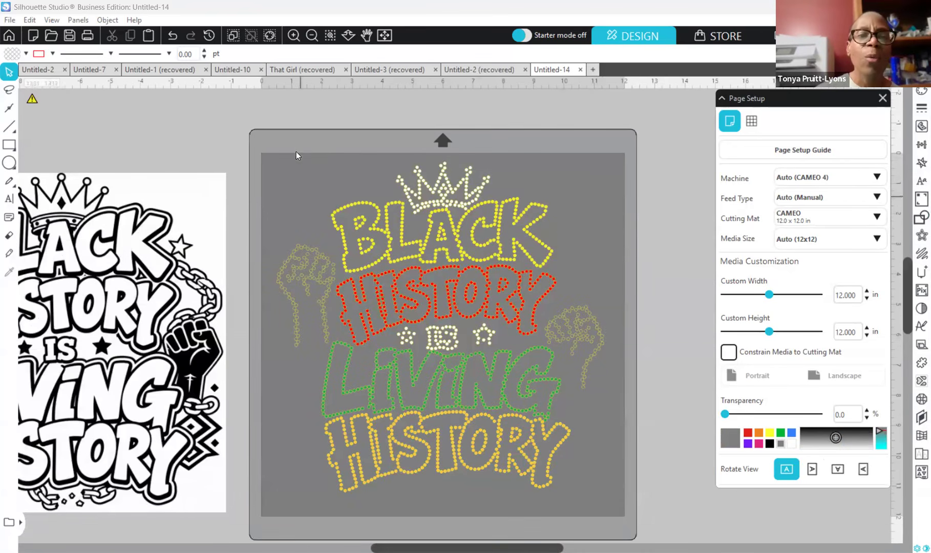
# Step: Resize the whole rhinestone design to about 10.55 in wide and stretch it to about 11.52 in tall
pyautogui.moveTo(270, 151); pyautogui.dragTo(596, 489)
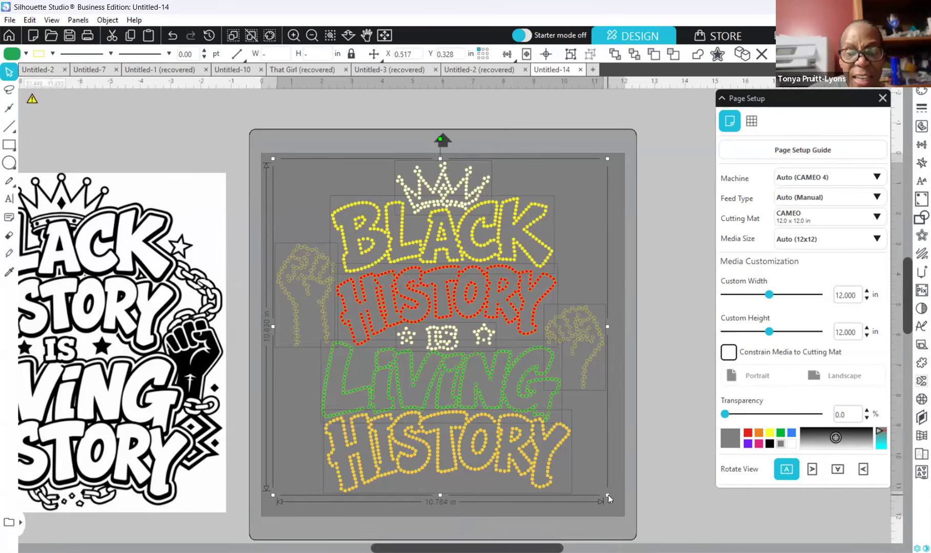
pyautogui.moveTo(602, 491); pyautogui.dragTo(598, 482)
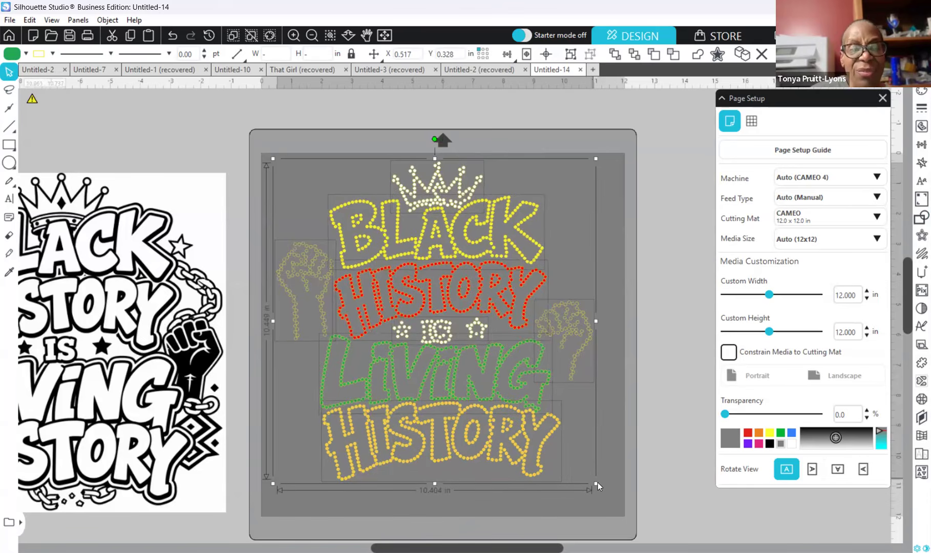
pyautogui.moveTo(596, 483); pyautogui.dragTo(603, 487)
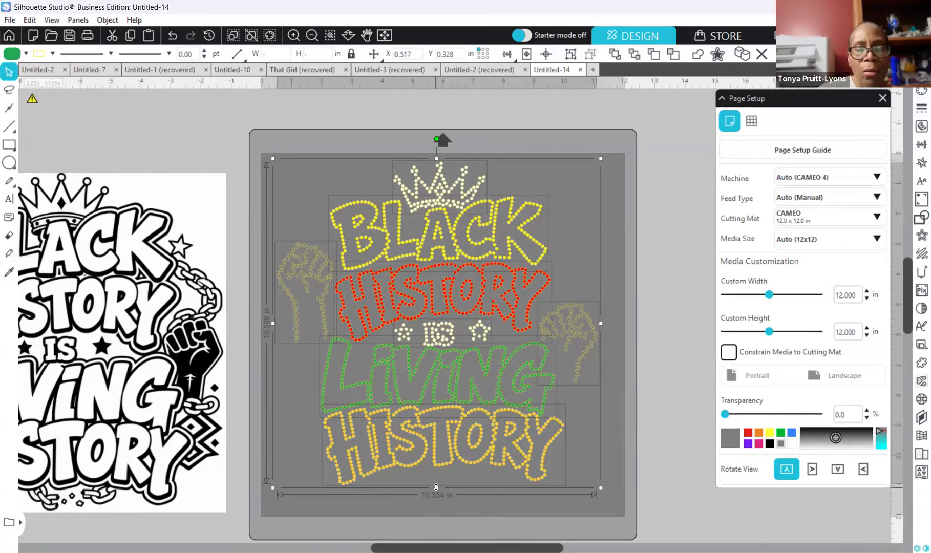
pyautogui.moveTo(437, 498); pyautogui.dragTo(438, 517)
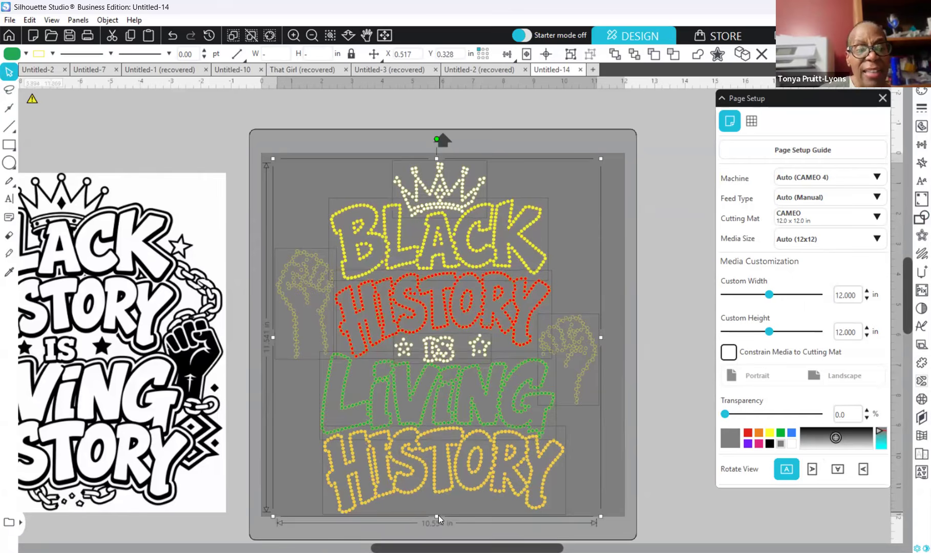
pyautogui.moveTo(438, 515); pyautogui.dragTo(439, 515)
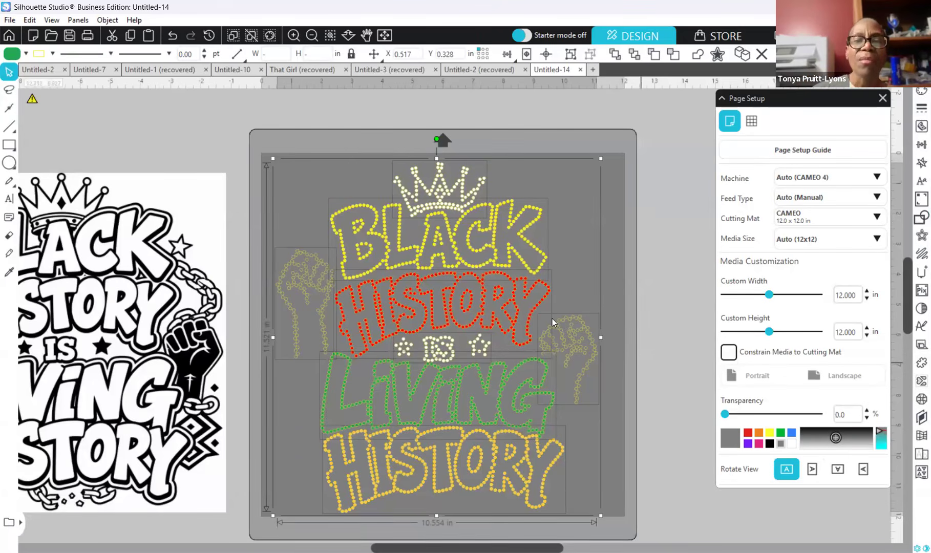
pyautogui.click(641, 342)
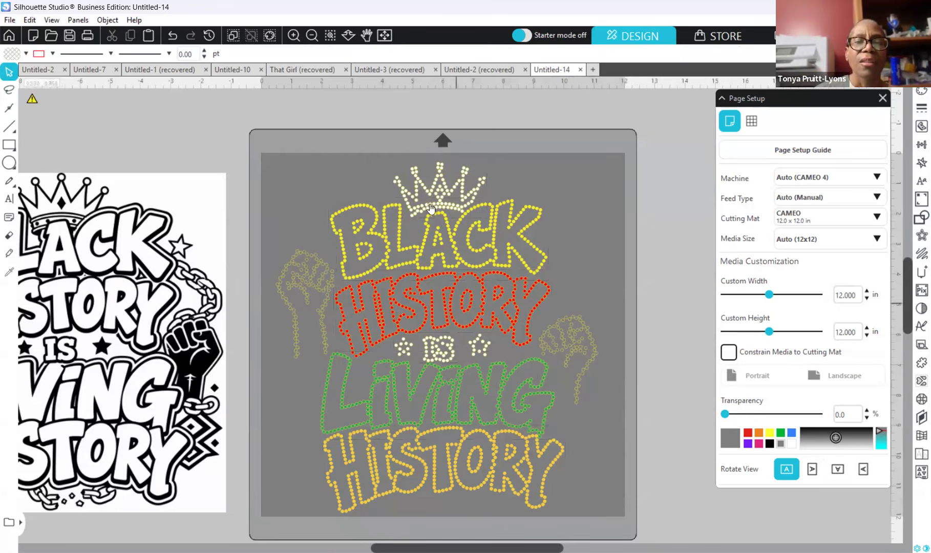
# Step: Select the whole design and remove the line colour from all rhinestones
pyautogui.moveTo(272, 164); pyautogui.dragTo(593, 496)
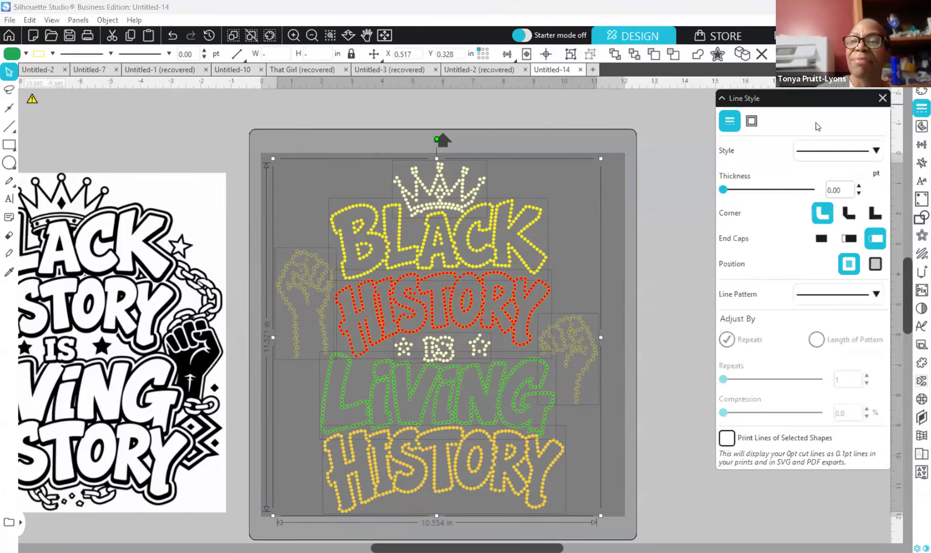
pyautogui.click(756, 123)
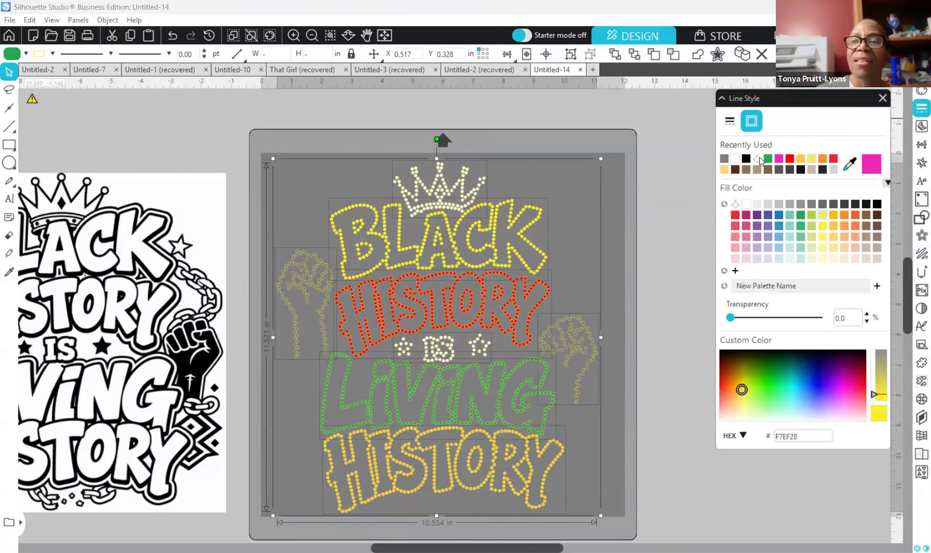
pyautogui.click(759, 159)
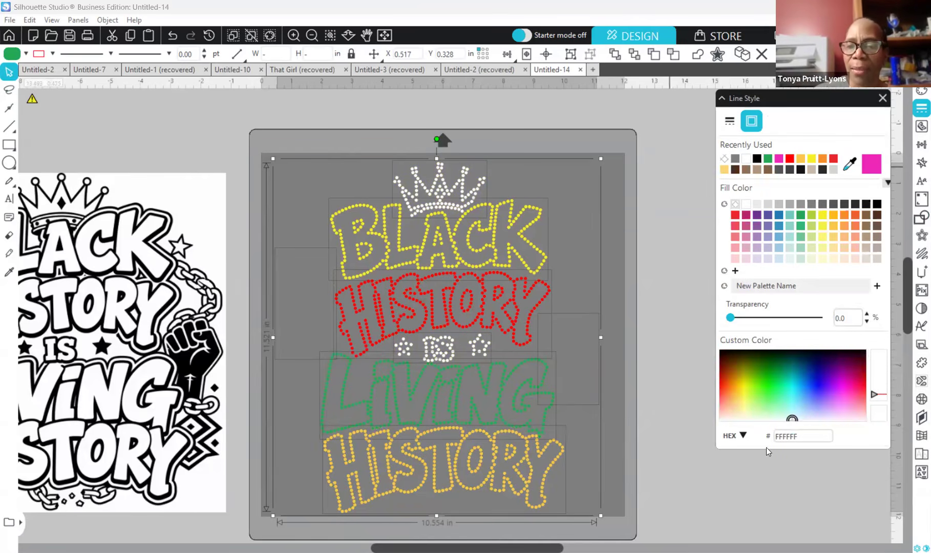
# Step: Try a black page colour behind the outline-free design, then undo the change and clear the selection
pyautogui.click(731, 438)
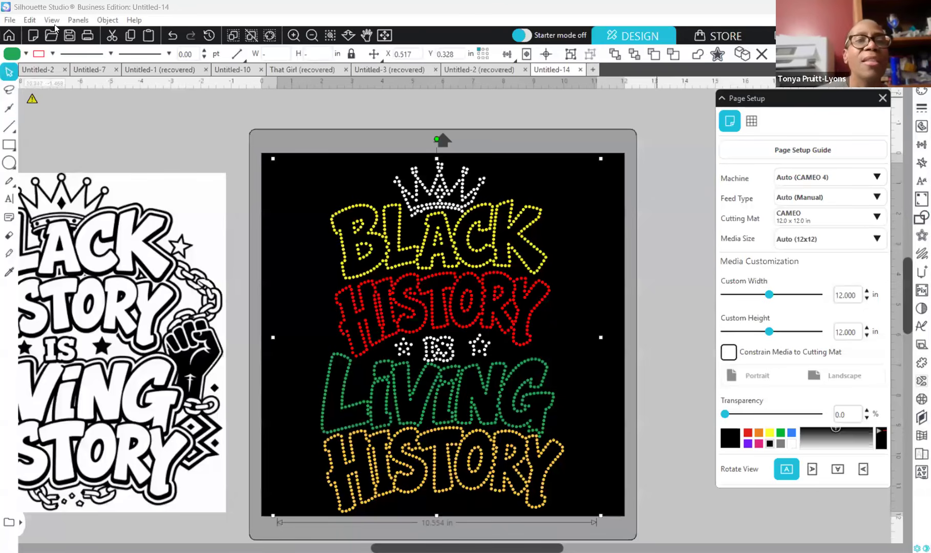
pyautogui.click(172, 35)
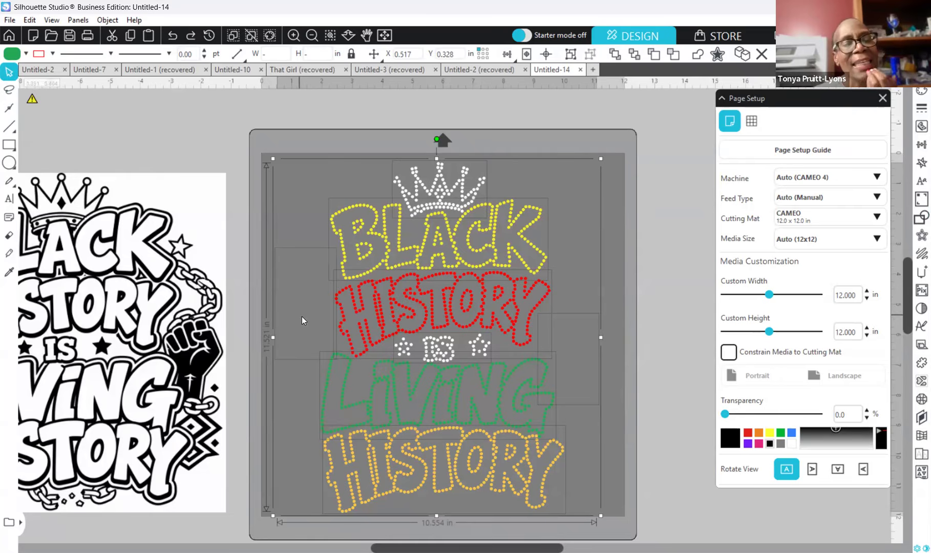
pyautogui.click(643, 369)
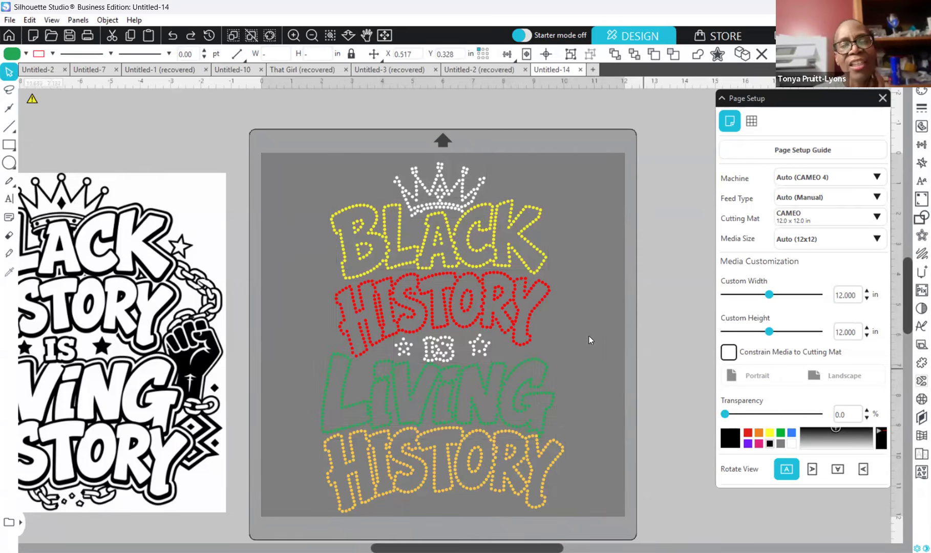
# Step: Fill the rhinestones of both raised fists with white
pyautogui.click(593, 364)
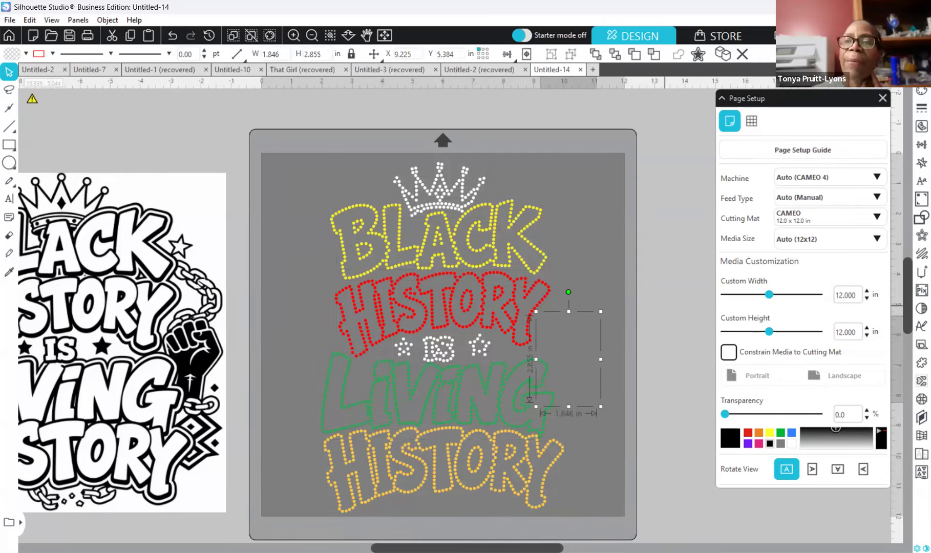
pyautogui.click(919, 92)
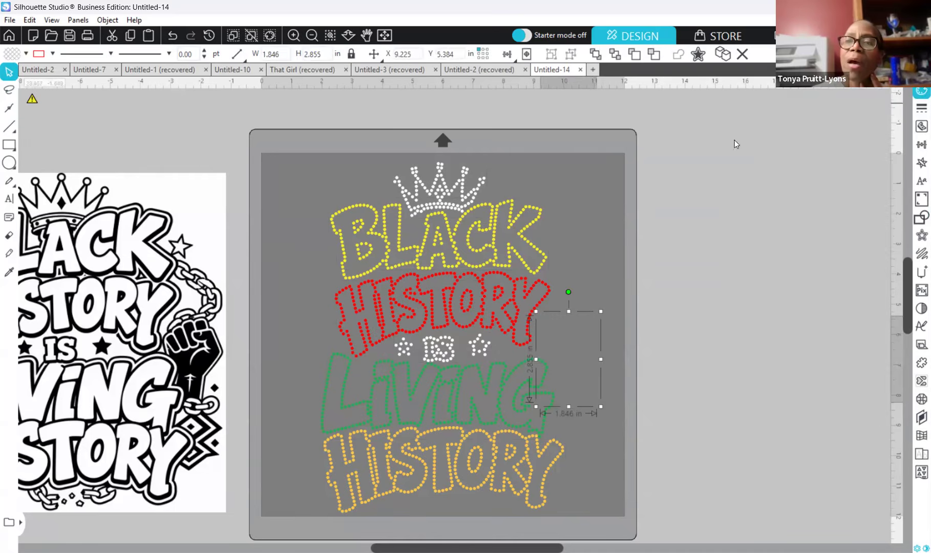
pyautogui.click(724, 158)
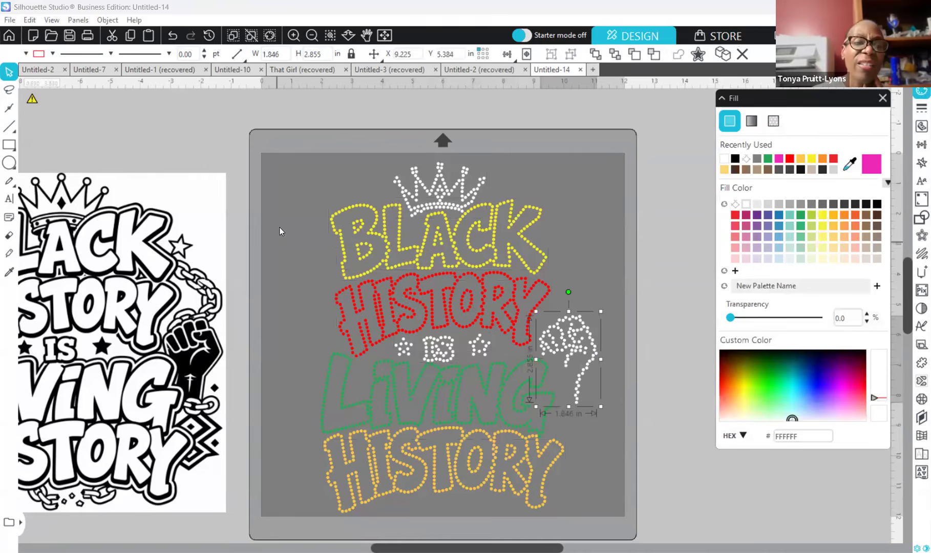
pyautogui.click(301, 304)
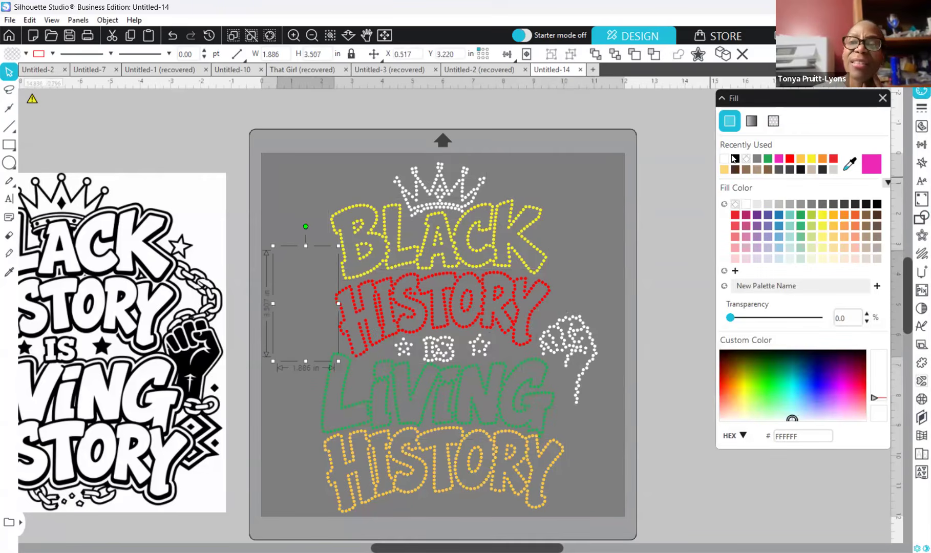
pyautogui.click(693, 279)
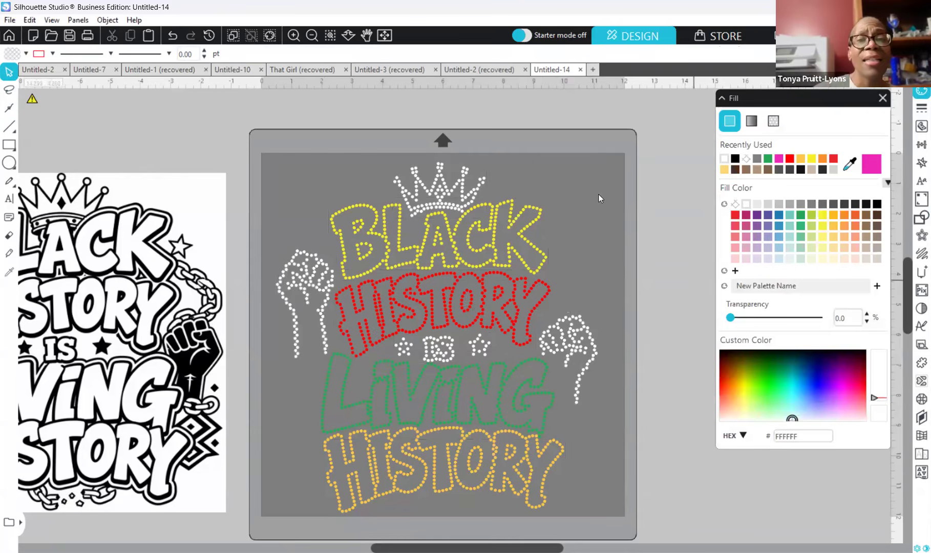
# Step: Set the page colour to black and shift the whole design slightly to about X 0.597 in, Y 0.268 in
pyautogui.moveTo(266, 191); pyautogui.dragTo(607, 512)
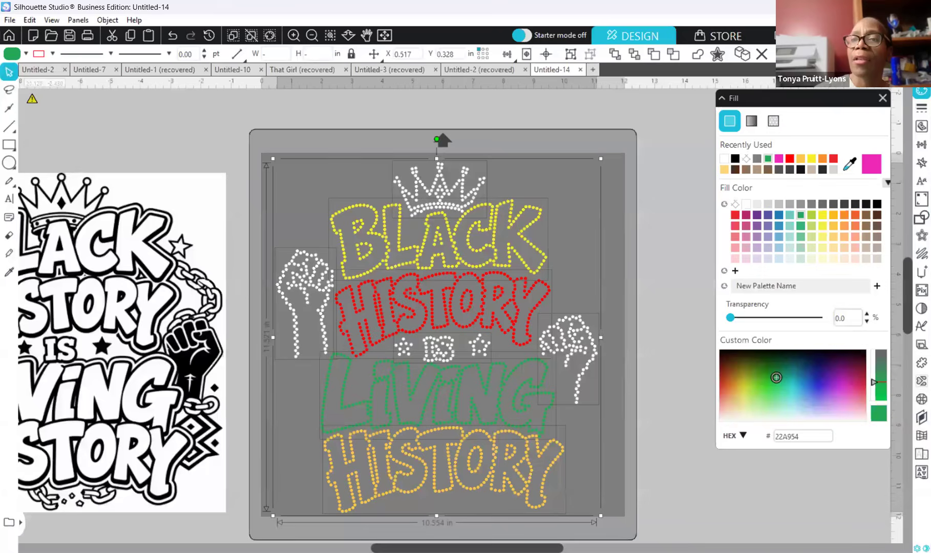
pyautogui.click(921, 91)
pyautogui.click(730, 437)
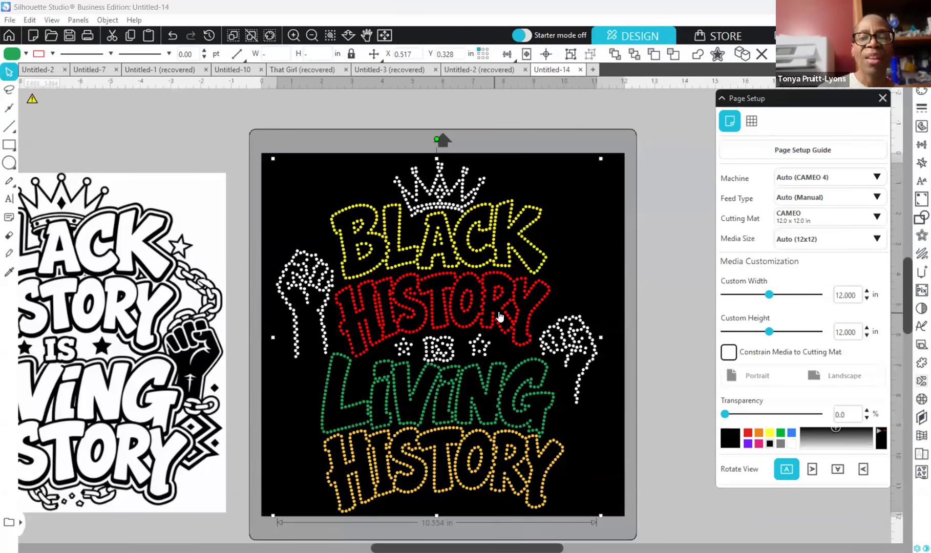
pyautogui.moveTo(500, 316); pyautogui.dragTo(501, 310)
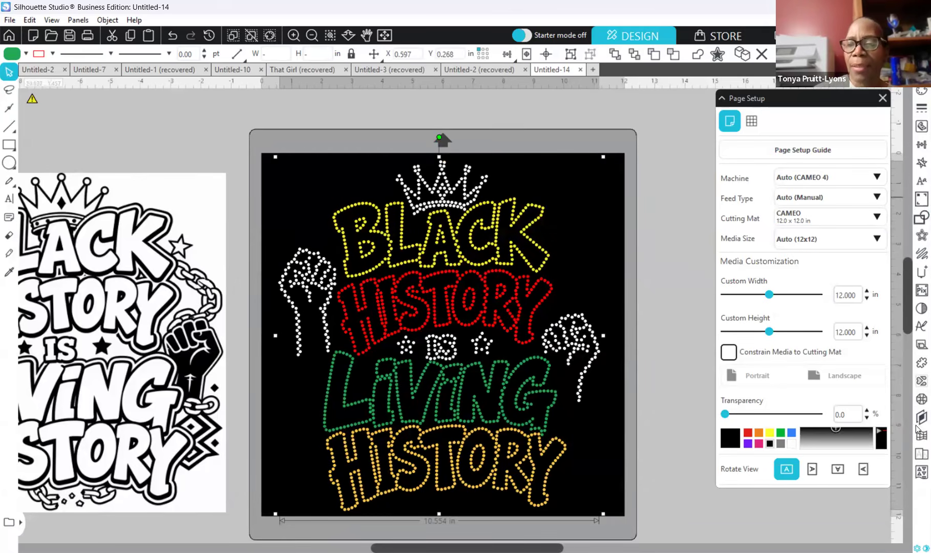
# Step: Compare the 10ss and 6ss rhinestone sizes on the whole design and settle on 10ss
pyautogui.click(921, 399)
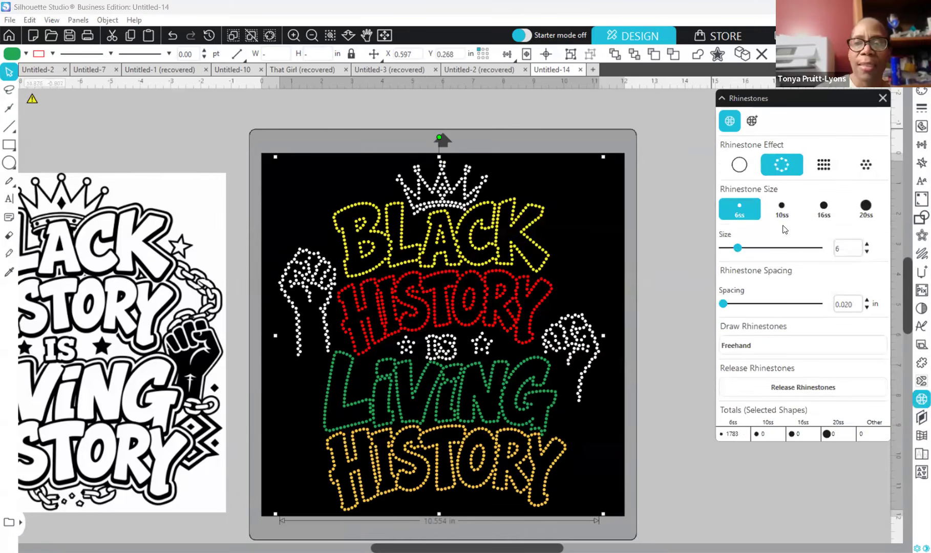
pyautogui.click(785, 206)
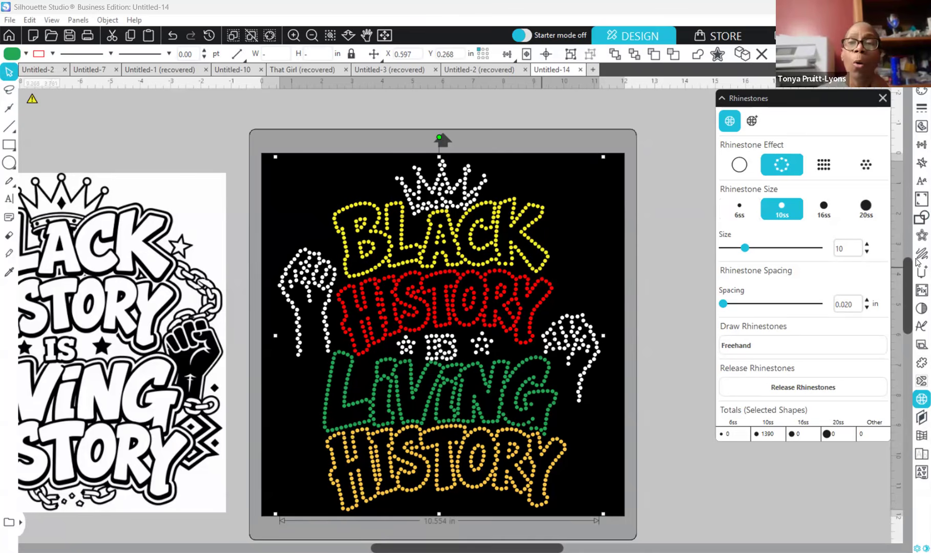
pyautogui.click(738, 208)
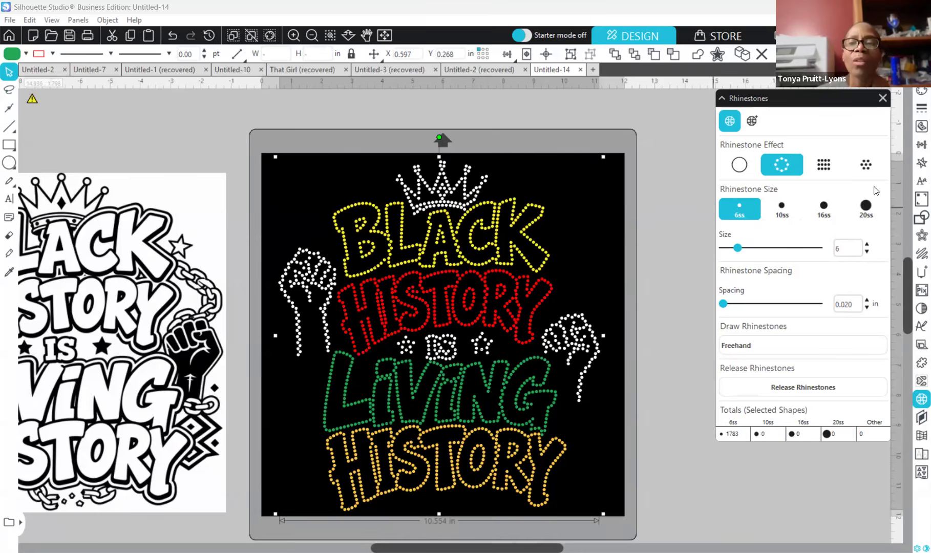
pyautogui.click(782, 211)
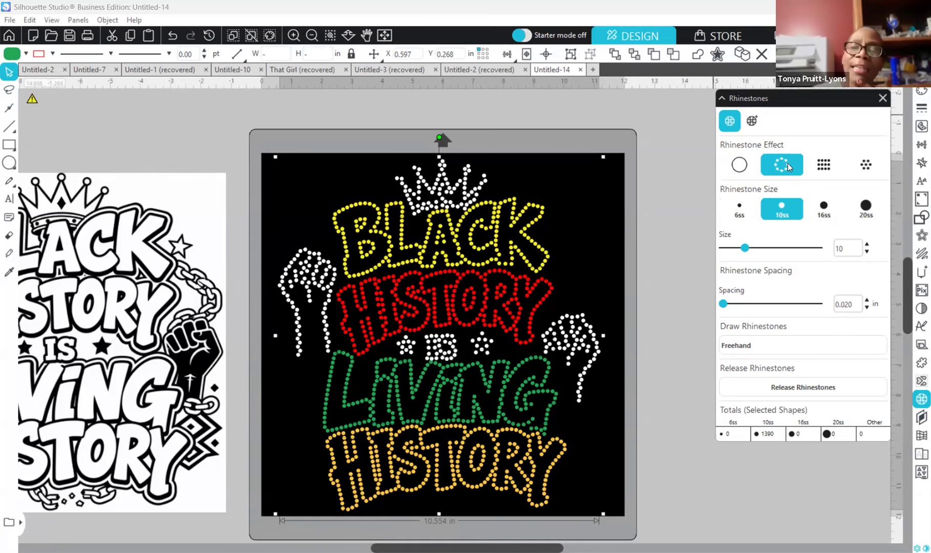
pyautogui.click(545, 264)
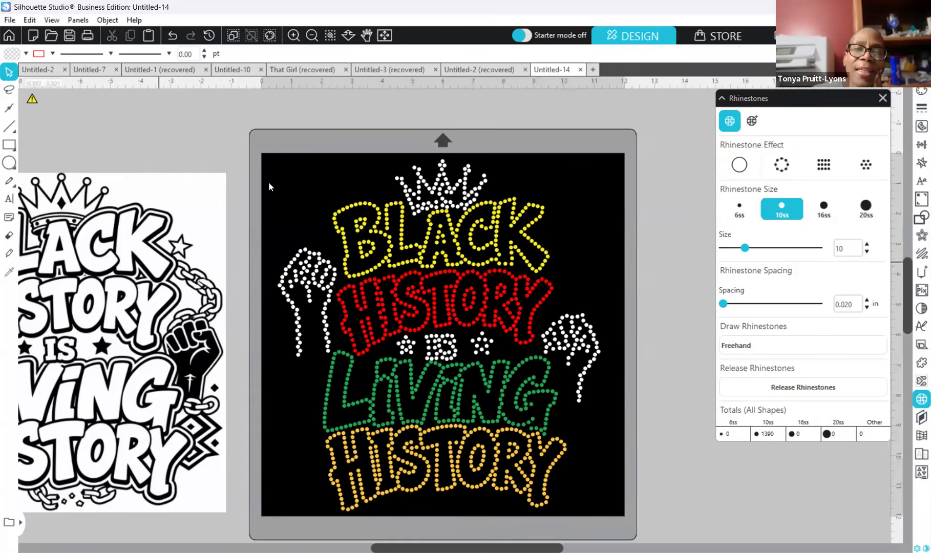
# Step: Select the whole design and switch its rhinestone effect from edge to the straight grid fill
pyautogui.moveTo(273, 168); pyautogui.dragTo(321, 292)
pyautogui.moveTo(532, 371); pyautogui.dragTo(609, 521)
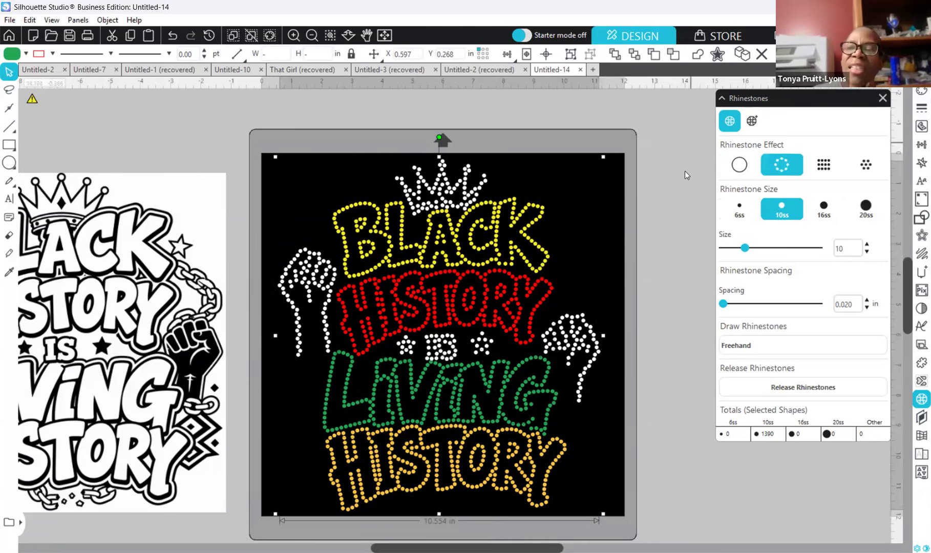
pyautogui.click(820, 160)
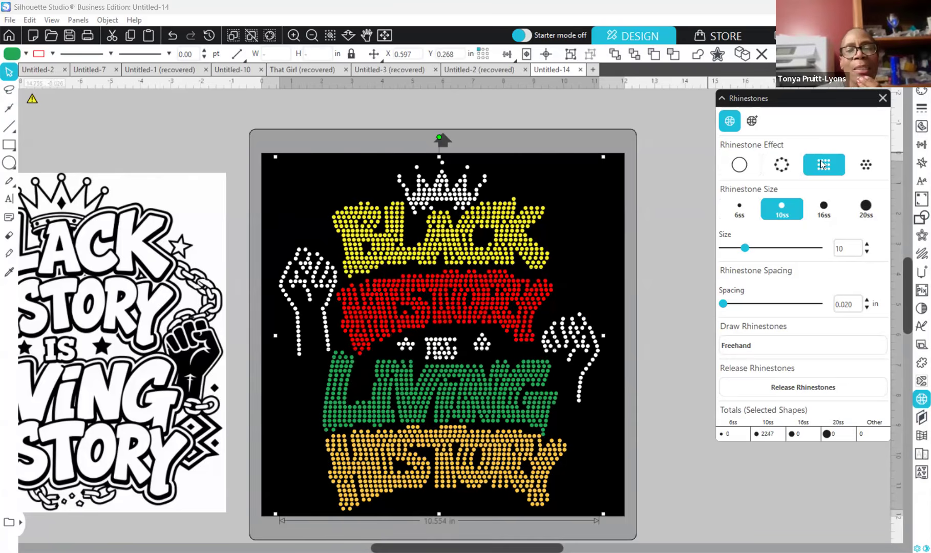
# Step: Switch the whole design to 6ss rhinestones, compare the radial fill and edge effects, and return it to no rhinestone effect
pyautogui.click(741, 212)
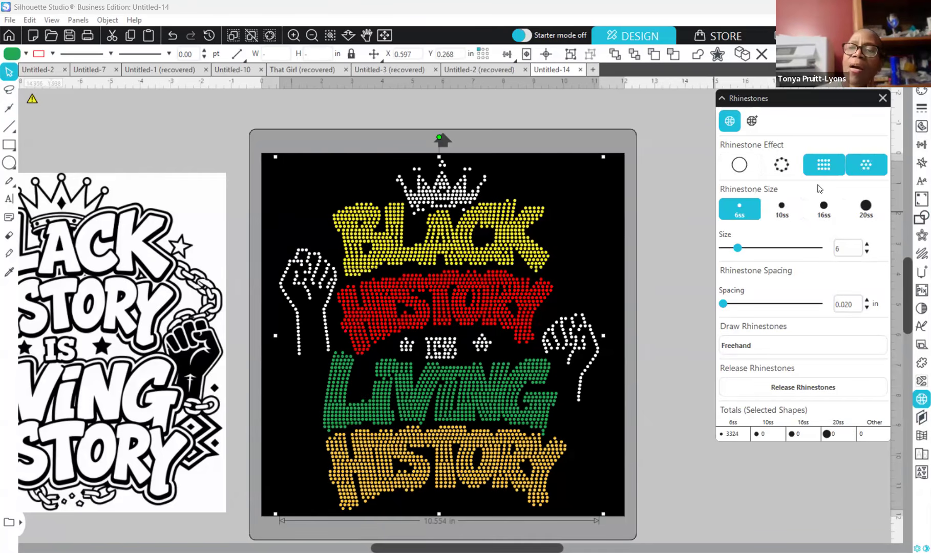
pyautogui.click(869, 162)
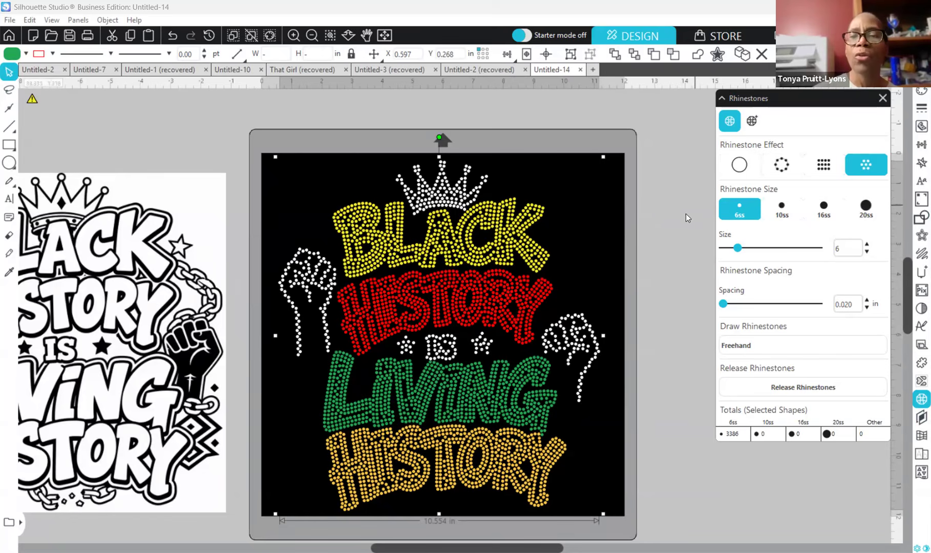
pyautogui.click(783, 166)
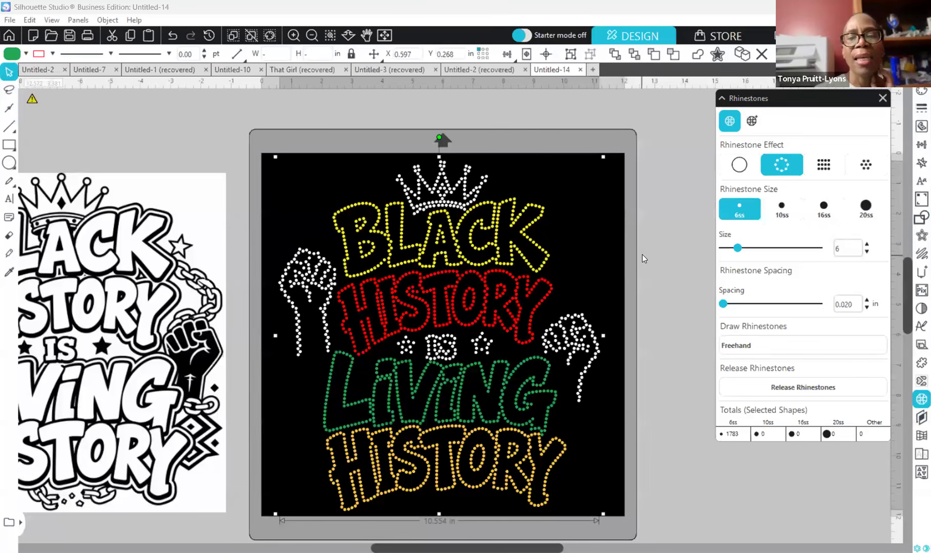
pyautogui.click(742, 168)
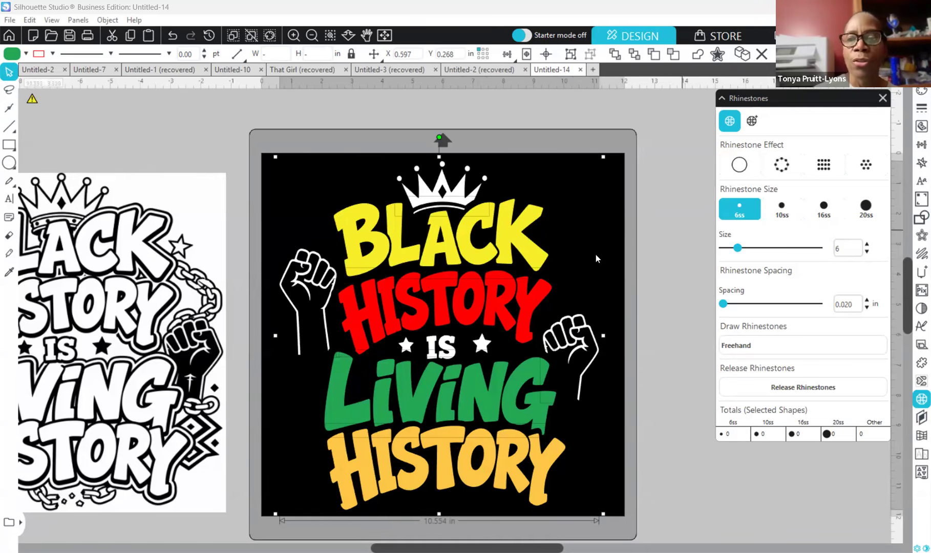
pyautogui.click(323, 187)
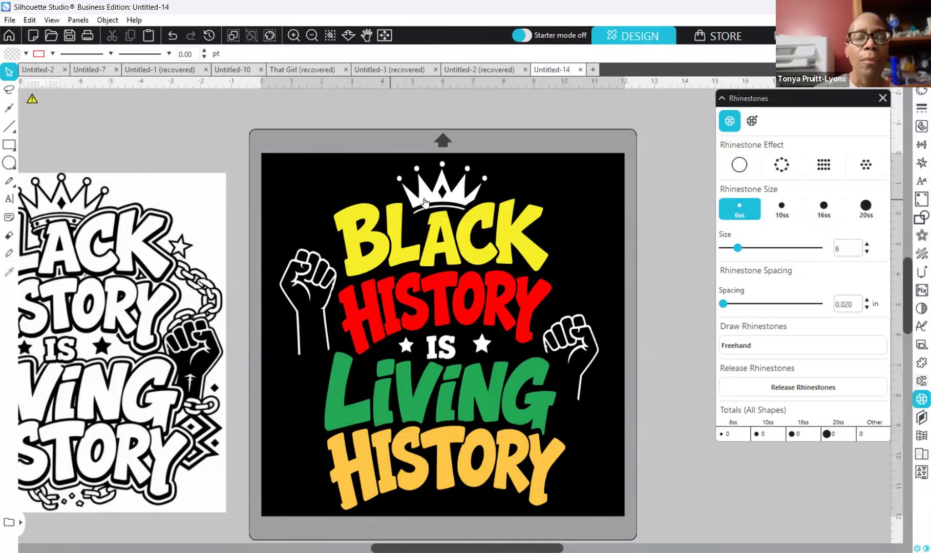
# Step: Release the compound path of the yellow word BLACK to separate its letters
pyautogui.click(367, 269)
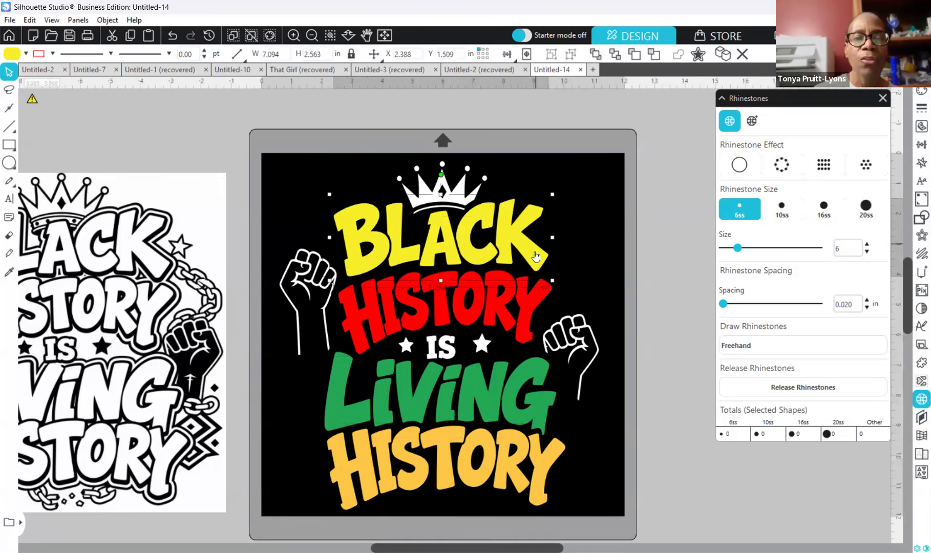
pyautogui.rightClick(635, 492)
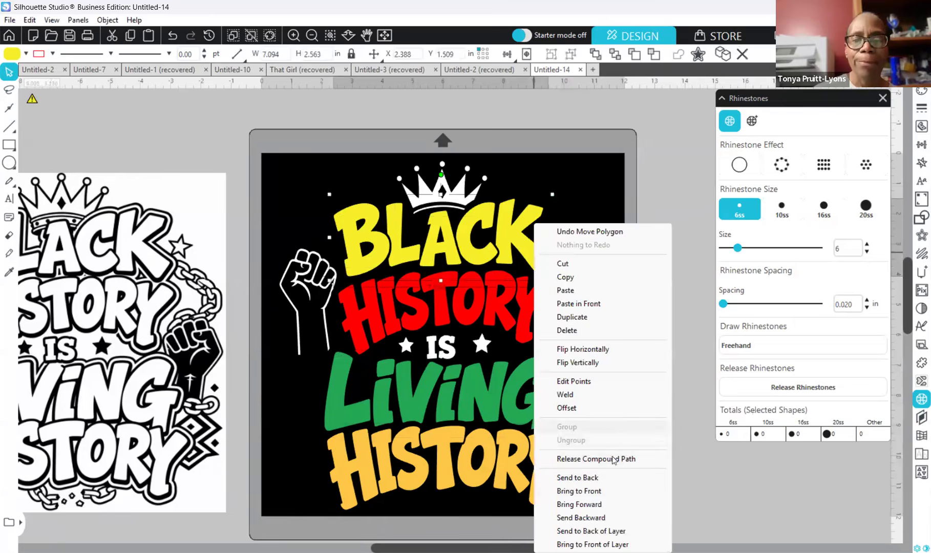
pyautogui.click(596, 459)
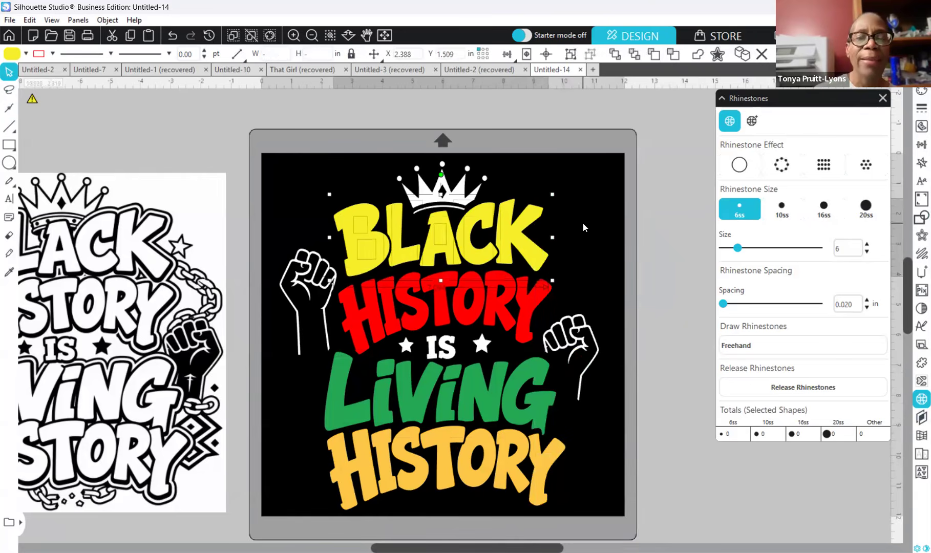
pyautogui.click(583, 223)
# Step: Make the letter B of BLACK and its two inner shapes a compound path
pyautogui.click(374, 263)
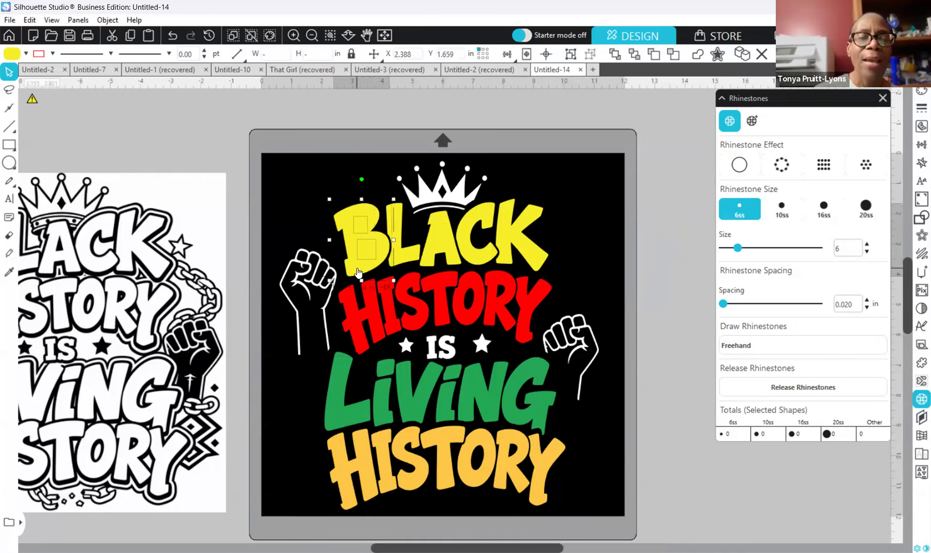
pyautogui.rightClick(312, 173)
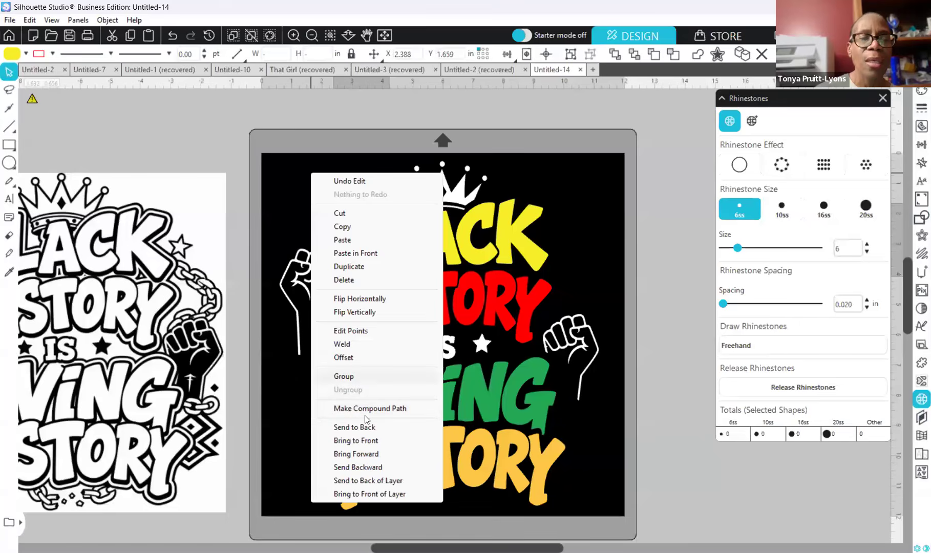
pyautogui.click(367, 409)
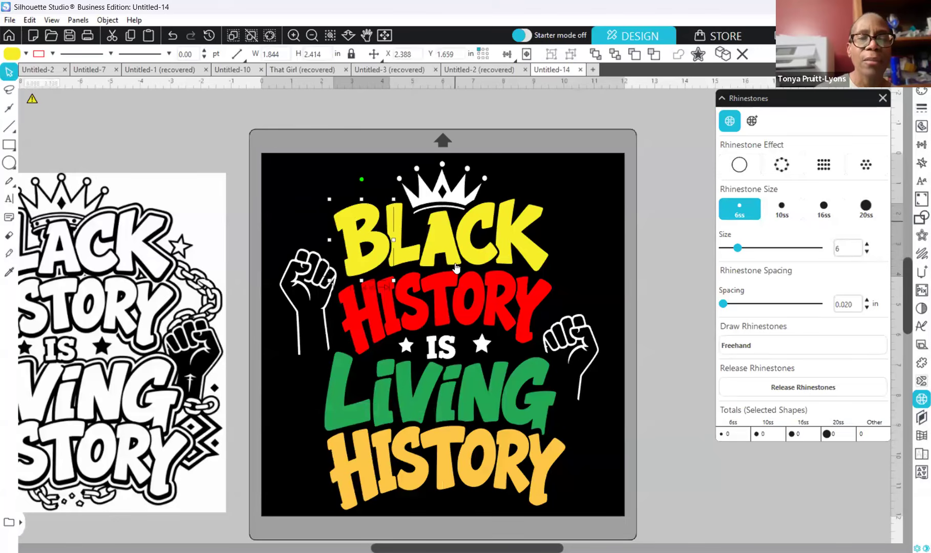
# Step: Make the letter A of BLACK and its inner shape a compound path
pyautogui.click(440, 264)
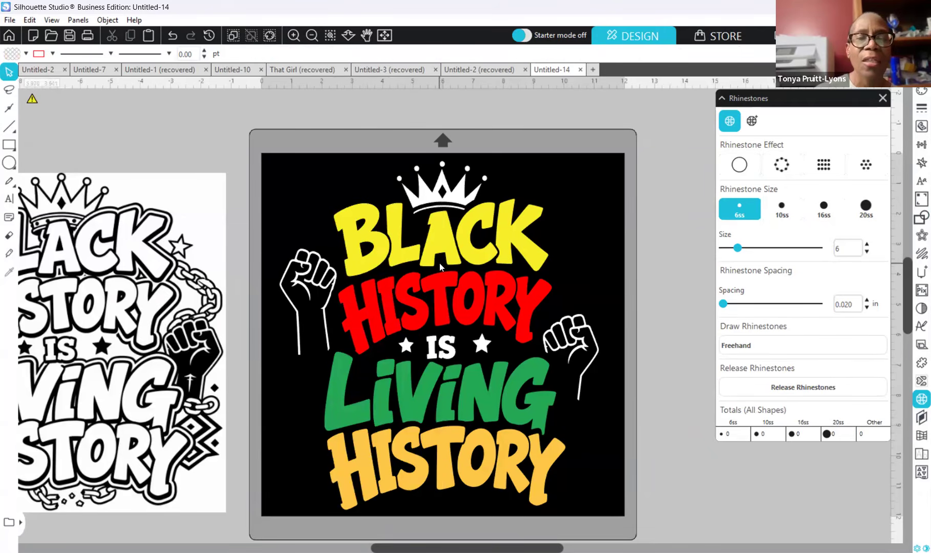
pyautogui.click(438, 228)
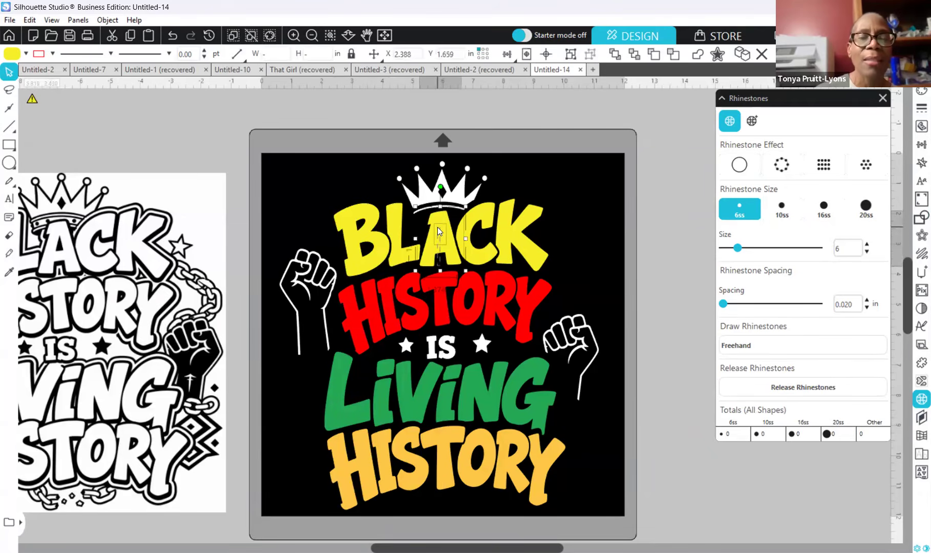
pyautogui.click(438, 229)
pyautogui.rightClick(589, 245)
pyautogui.click(649, 459)
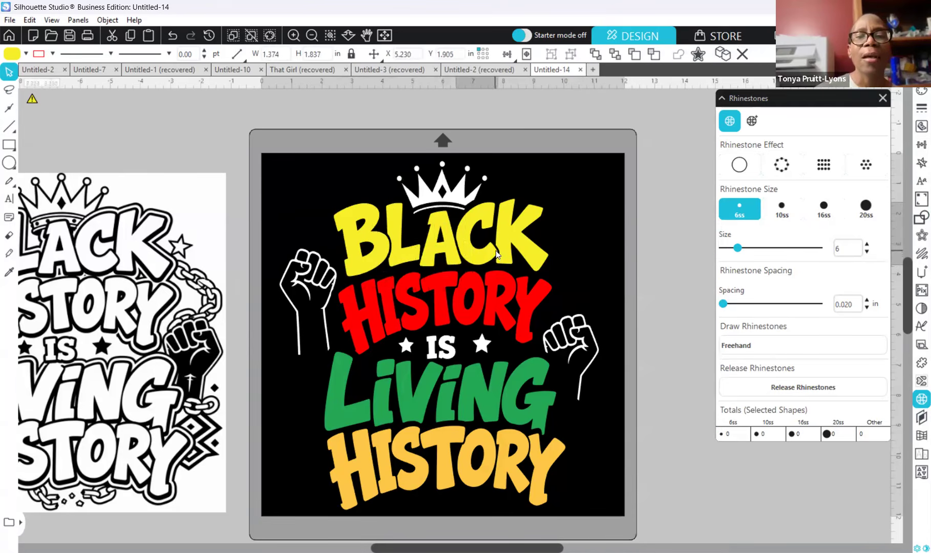
# Step: Widen the spacing of BLACK by nudging the B left to X 2.348 in and the K right to about X 7.783 in
pyautogui.click(528, 270)
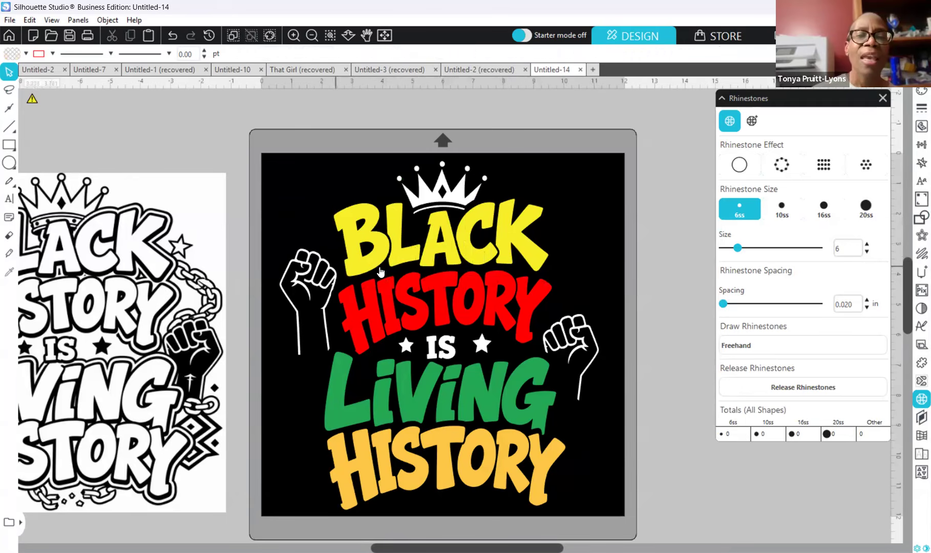
pyautogui.click(376, 269)
pyautogui.press('Left')
pyautogui.press('Left')
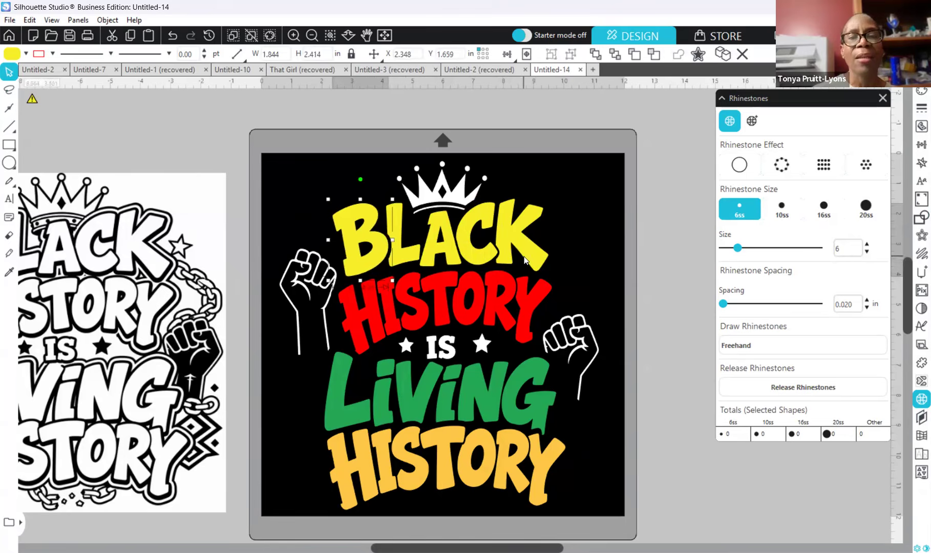
pyautogui.click(531, 268)
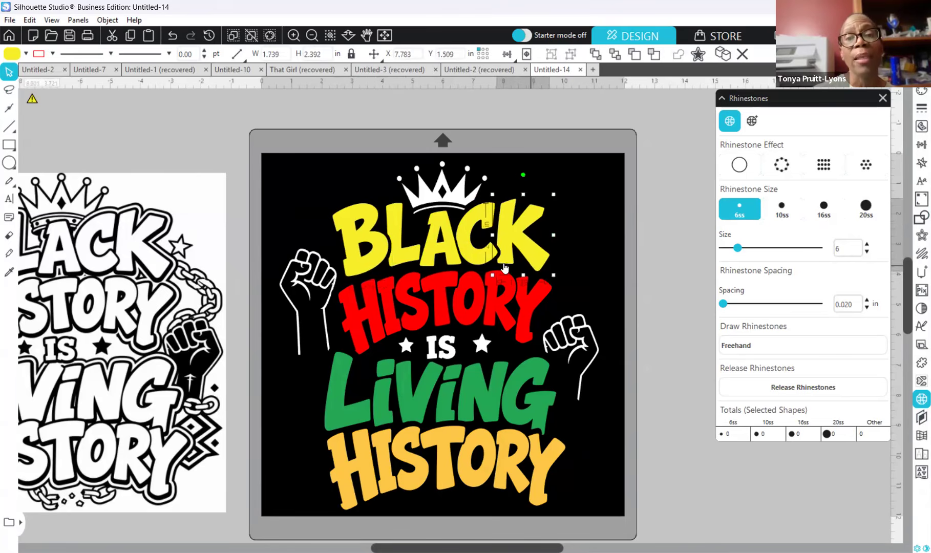
pyautogui.press('Right')
pyautogui.press('Right')
pyautogui.click(485, 263)
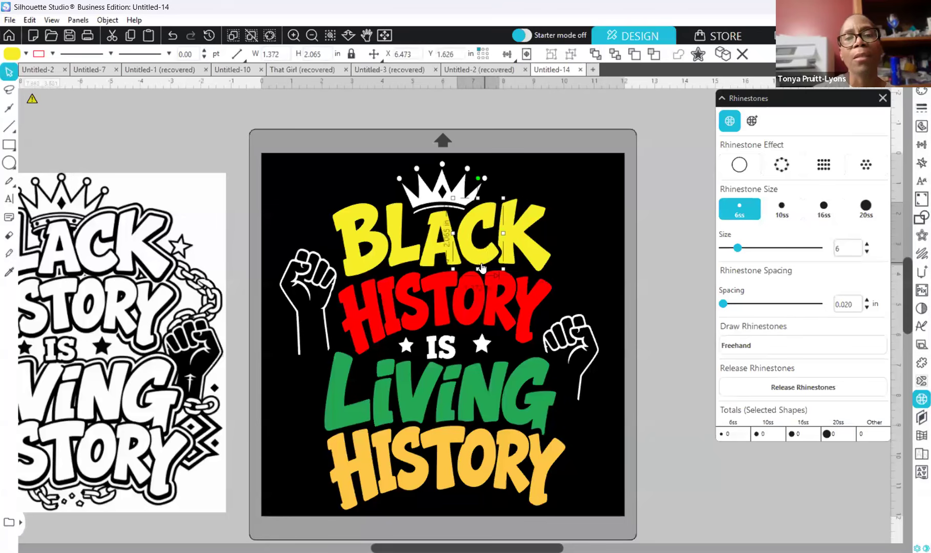
pyautogui.click(399, 263)
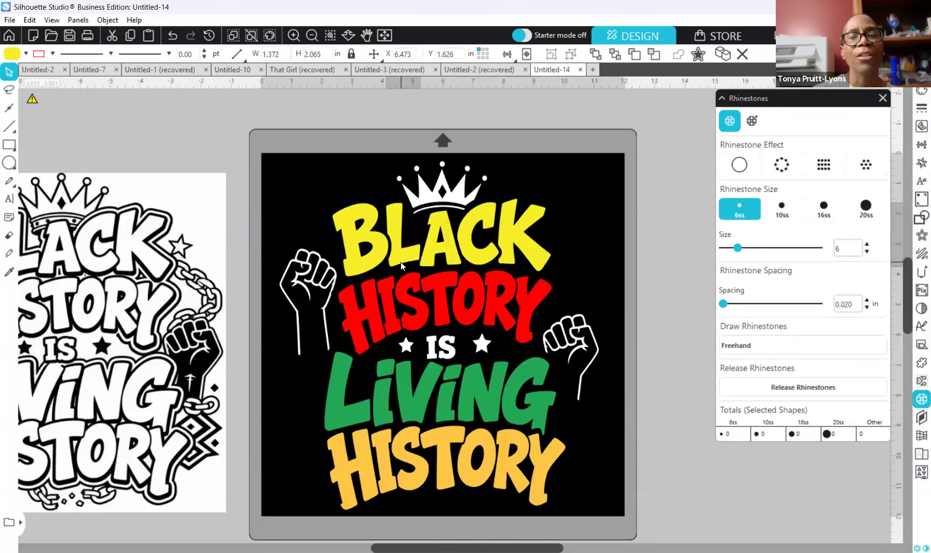
# Step: Select all five letters of BLACK and apply the edge rhinestone effect at 6ss
pyautogui.click(358, 272)
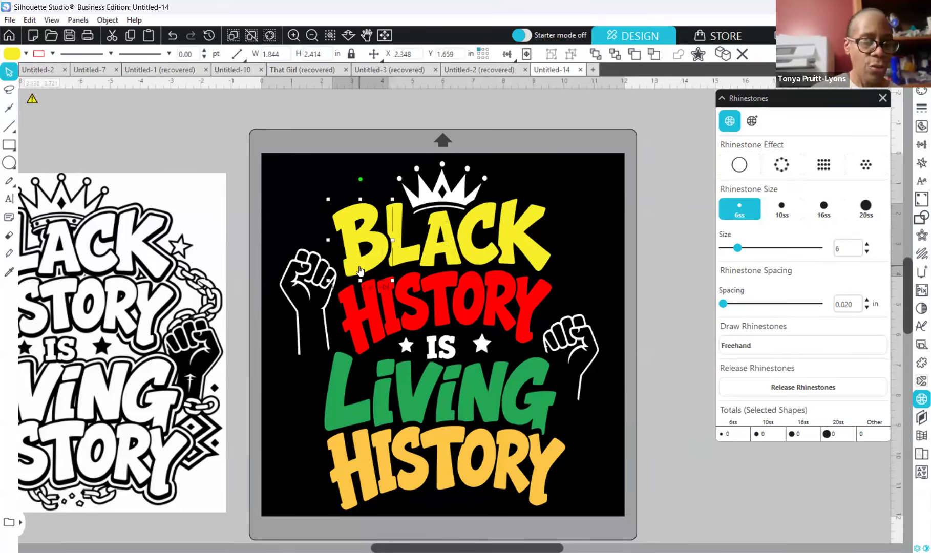
pyautogui.keyDown('shift'); pyautogui.click(413, 262); pyautogui.keyUp('shift')
pyautogui.keyDown('shift'); pyautogui.click(443, 259); pyautogui.keyUp('shift')
pyautogui.keyDown('shift'); pyautogui.click(484, 255); pyautogui.keyUp('shift')
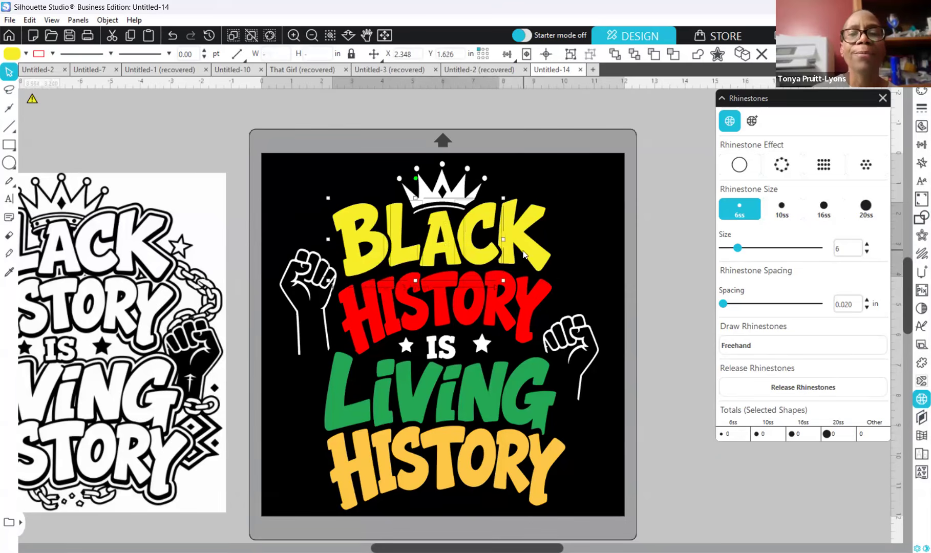
pyautogui.keyDown('shift'); pyautogui.click(525, 255); pyautogui.keyUp('shift')
pyautogui.click(781, 169)
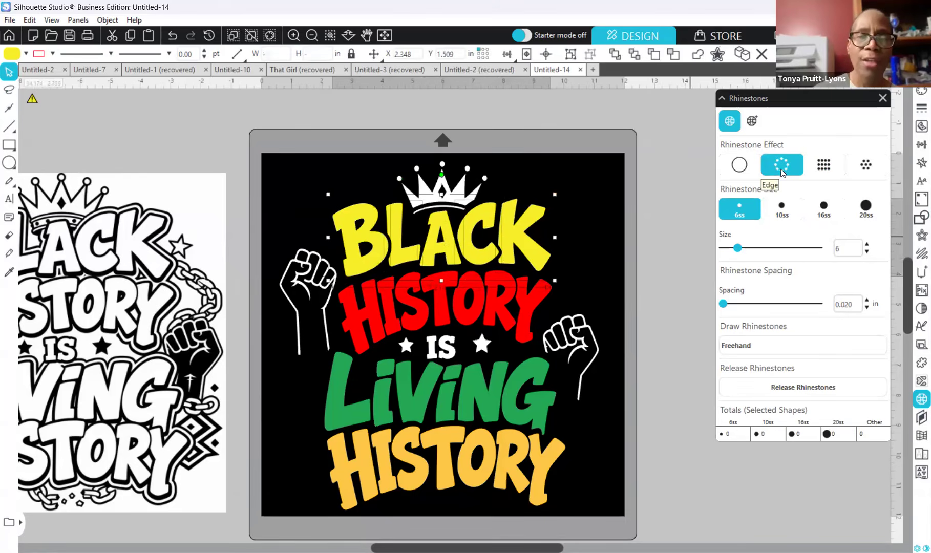
pyautogui.click(770, 174)
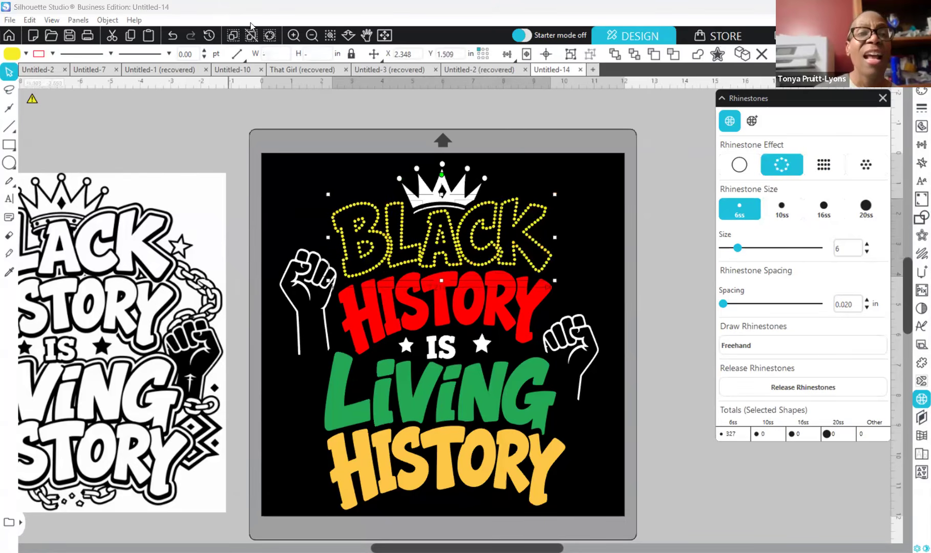
# Step: Nudge the rhinestone B of BLACK slightly left, away from the L
pyautogui.click(293, 35)
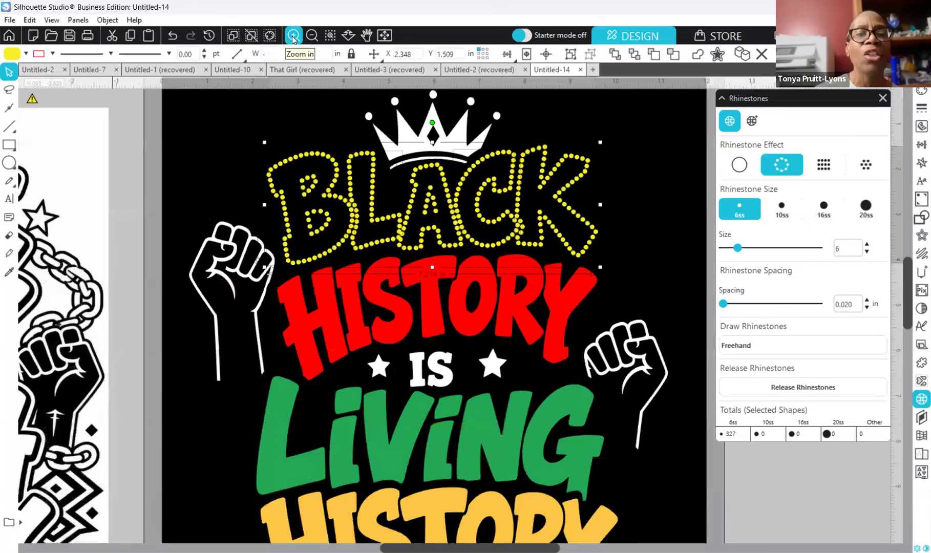
pyautogui.click(292, 35)
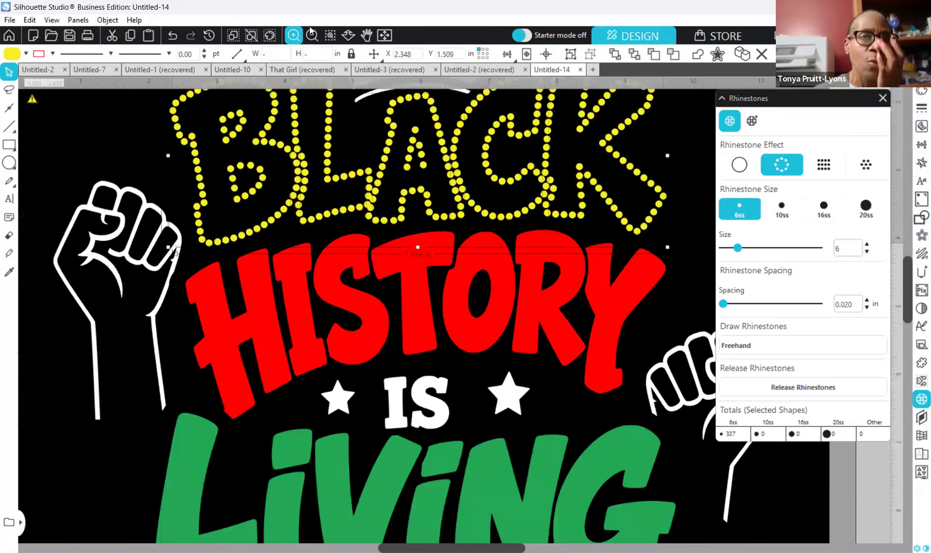
pyautogui.scroll(3, 373, 181)
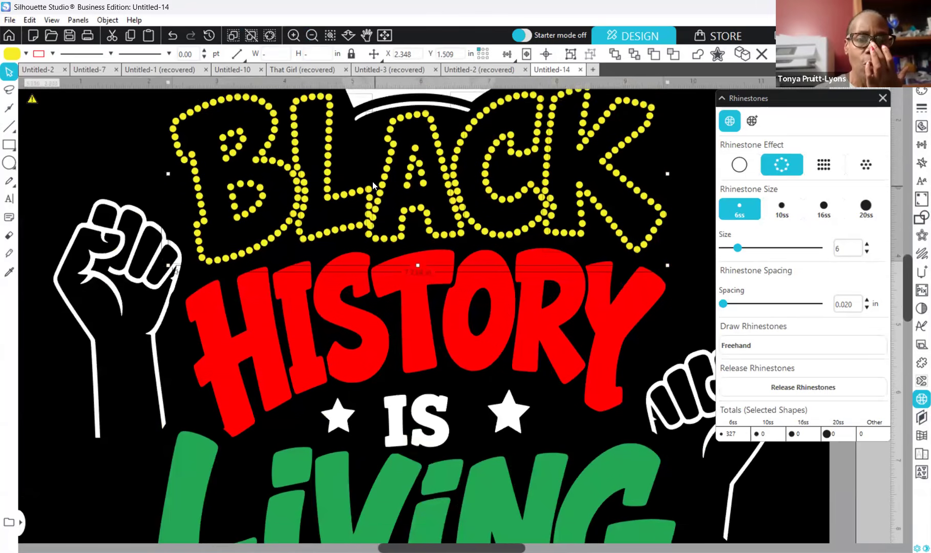
pyautogui.scroll(2, 371, 178)
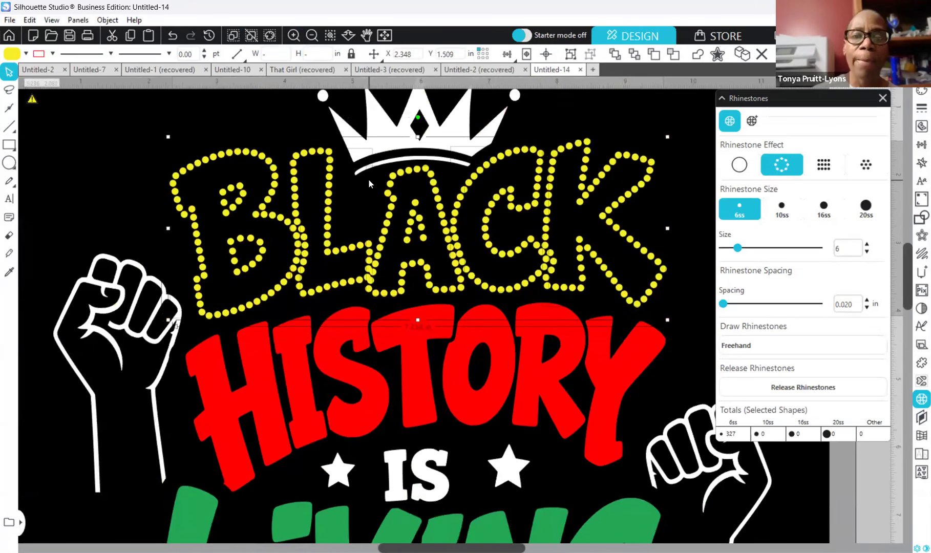
pyautogui.scroll(1, 368, 179)
pyautogui.scroll(1, 369, 184)
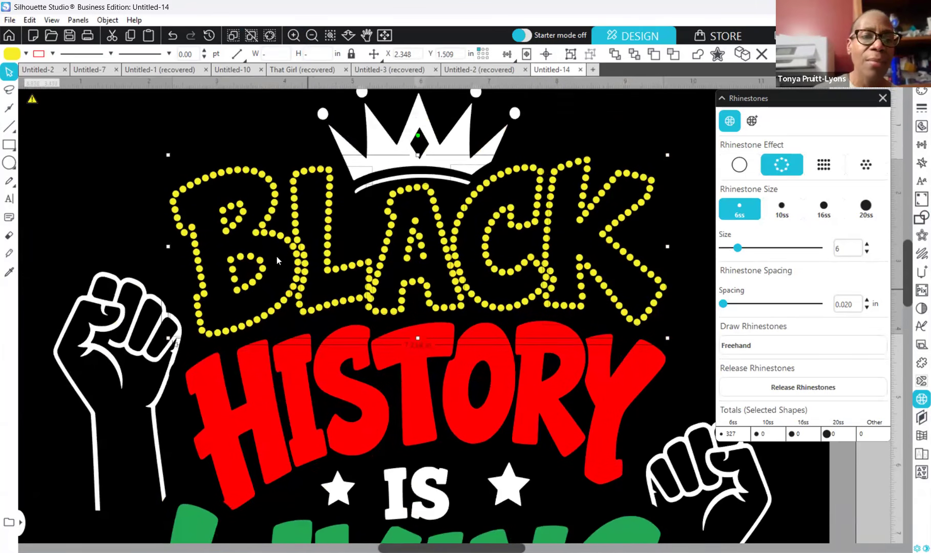
pyautogui.click(287, 106)
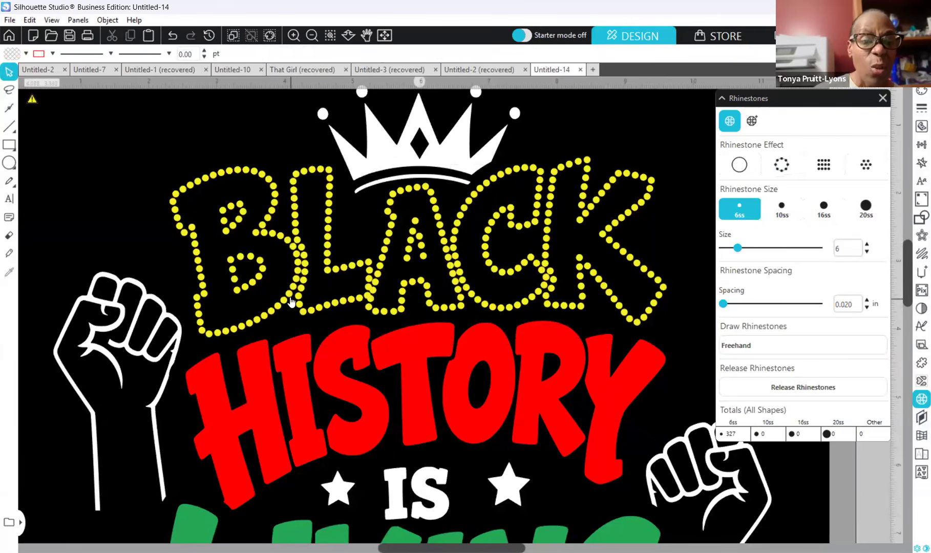
pyautogui.click(267, 318)
pyautogui.press('Left')
pyautogui.press('Left')
pyautogui.press('Left')
pyautogui.press('Left')
pyautogui.press('Left')
pyautogui.press('Left')
pyautogui.press('Left')
# Step: Nudge the rhinestone L of BLACK up and left to X 4.074 in, Y 1.623 in, clearing the A
pyautogui.click(317, 314)
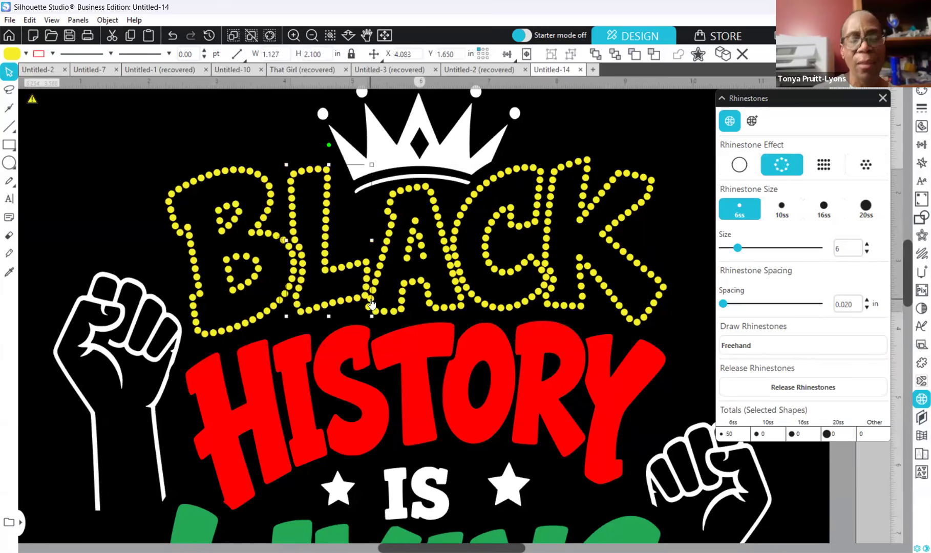
pyautogui.press('Up')
pyautogui.press('Up')
pyautogui.press('Up')
pyautogui.press('Up')
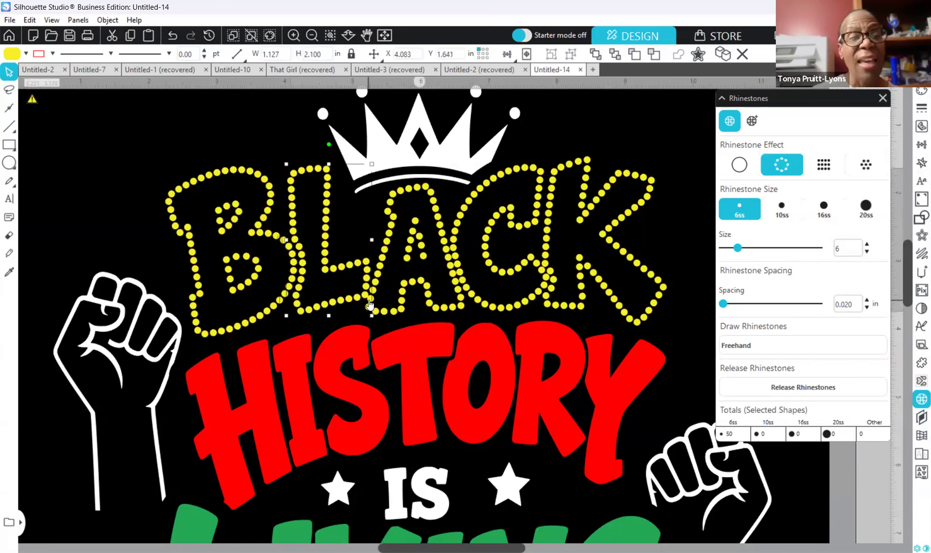
pyautogui.press('Left')
pyautogui.press('Down')
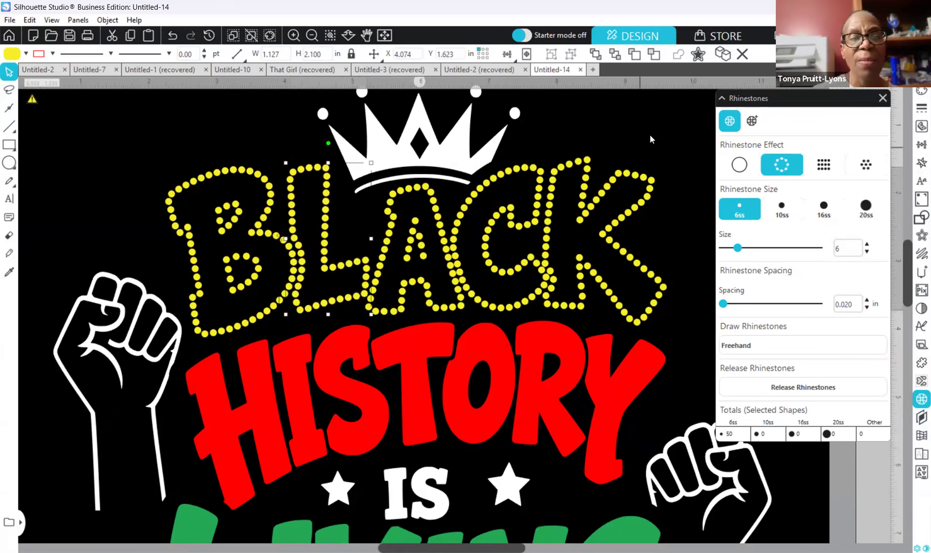
pyautogui.click(356, 303)
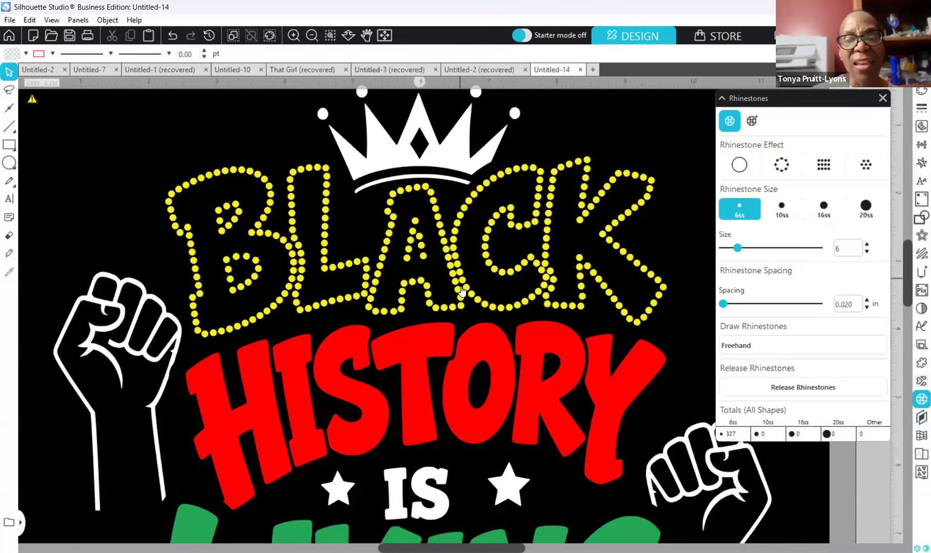
# Step: Nudge the rhinestone K of BLACK right to X 7.885 in and the C right to X 6.499 in
pyautogui.click(654, 320)
pyautogui.press('Right')
pyautogui.press('Right')
pyautogui.press('Right')
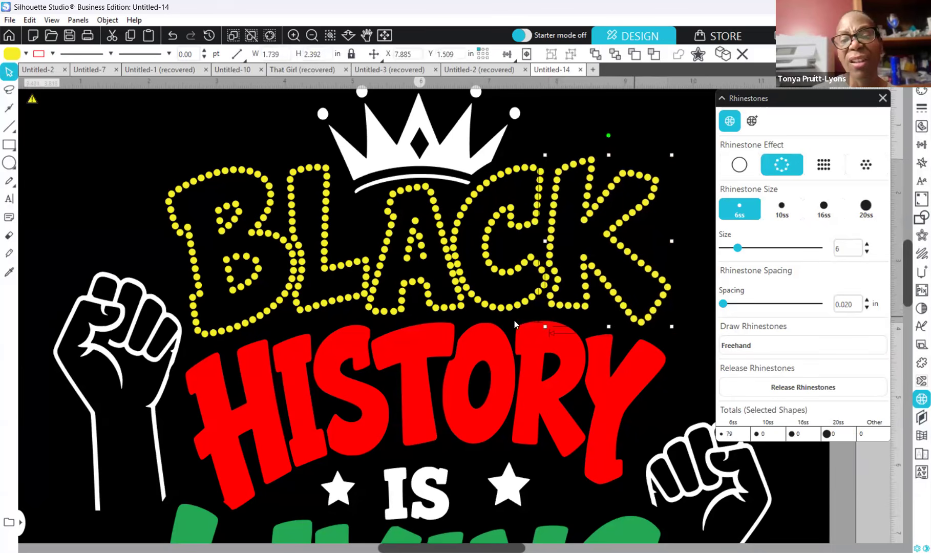
pyautogui.click(513, 310)
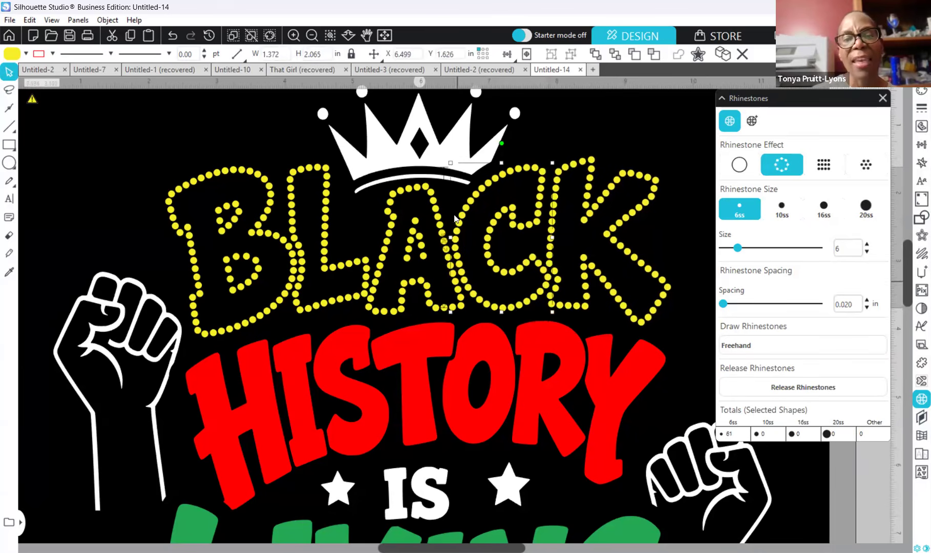
pyautogui.press('Right')
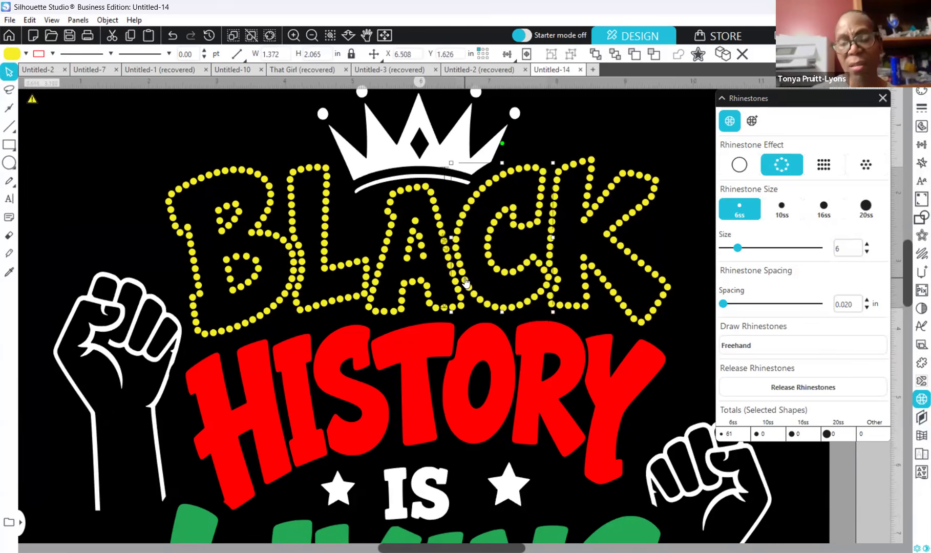
pyautogui.press('Left')
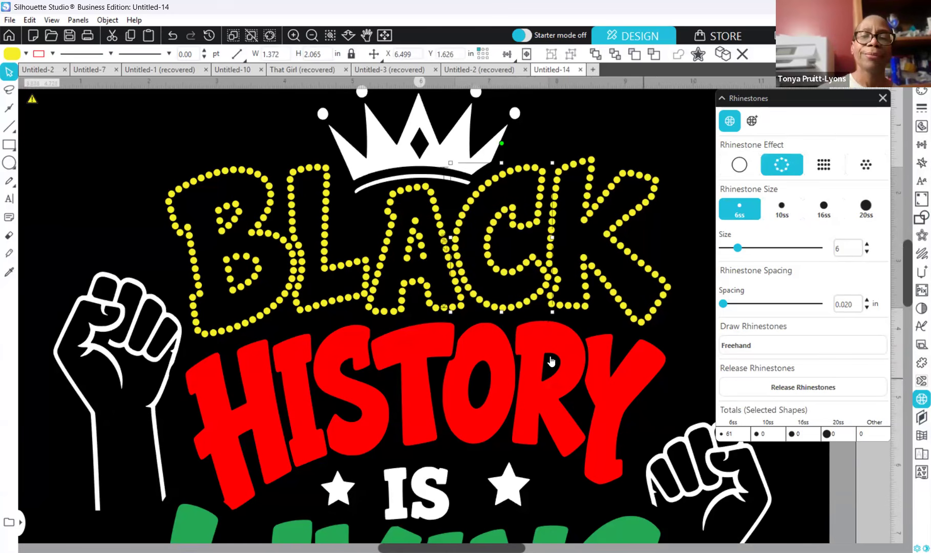
# Step: Release the compound path of the red word HISTORY so its letters become separate shapes
pyautogui.scroll(-4, 672, 400)
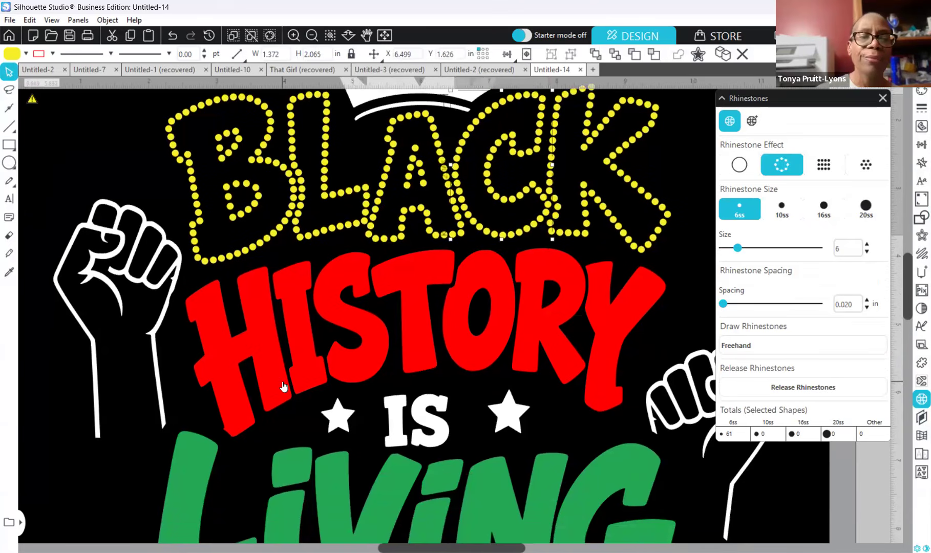
pyautogui.click(283, 386)
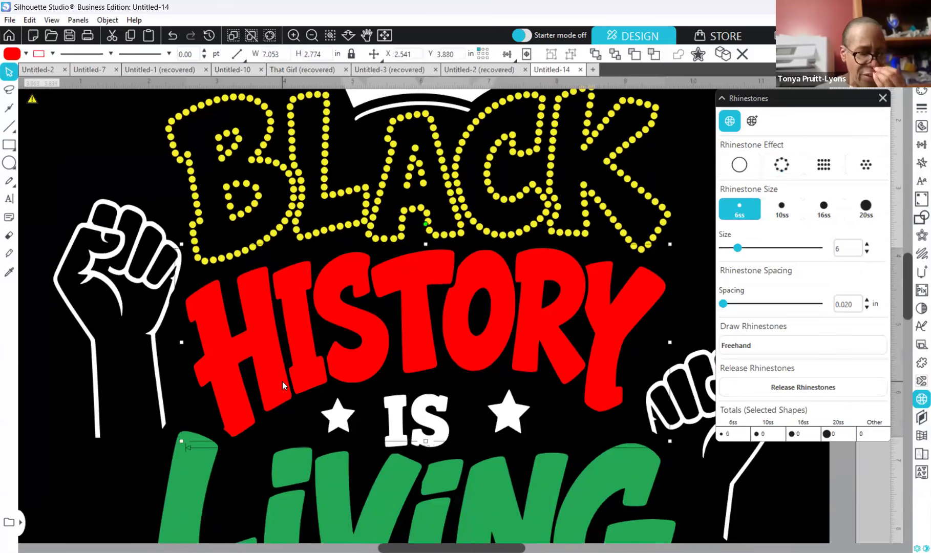
pyautogui.rightClick(467, 352)
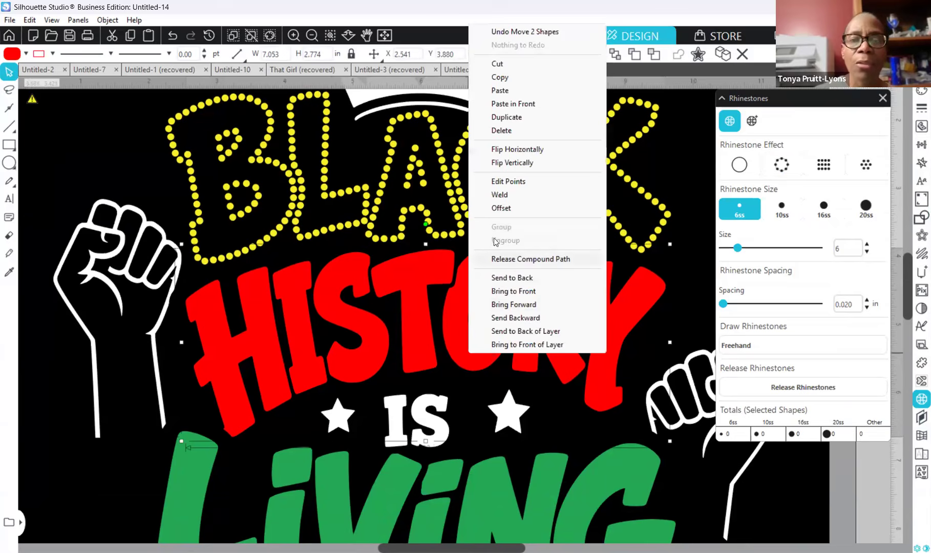
pyautogui.click(537, 264)
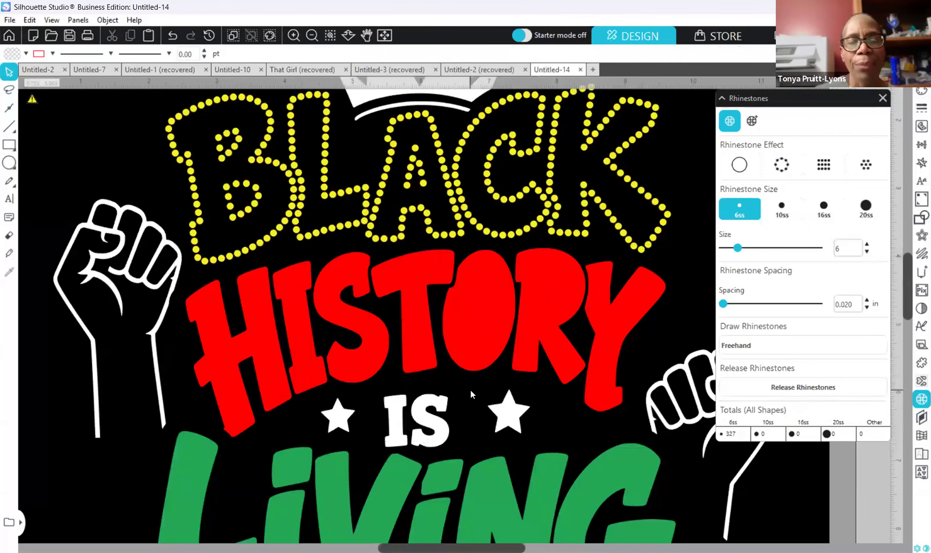
# Step: Select the O of HISTORY with its inner shape and make them one compound path
pyautogui.click(472, 358)
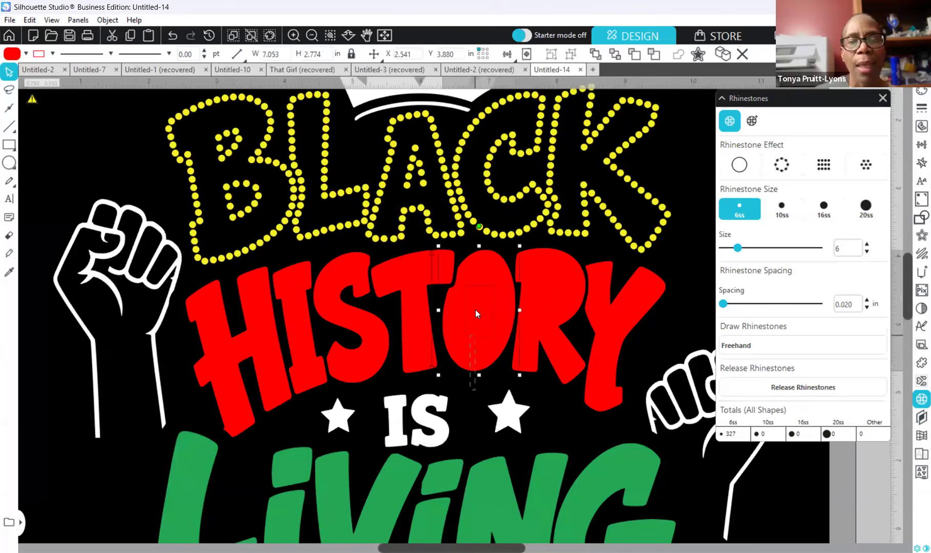
pyautogui.moveTo(477, 304); pyautogui.dragTo(476, 304)
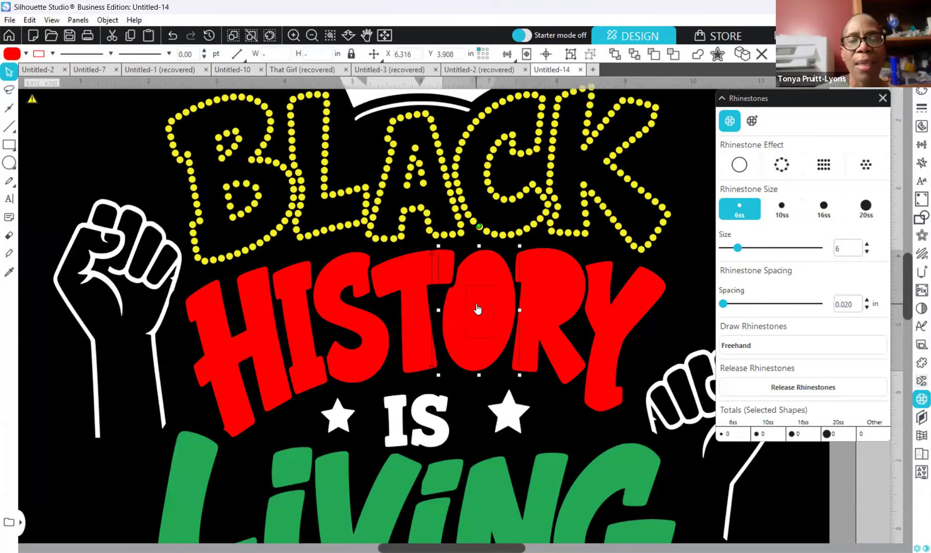
pyautogui.rightClick(477, 309)
pyautogui.click(547, 460)
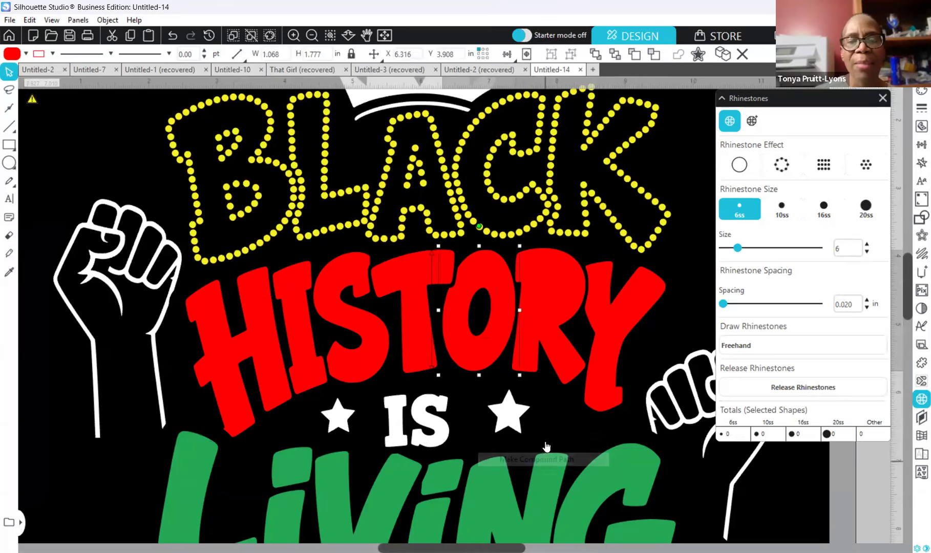
# Step: Select the R of HISTORY with its inner shape and make them one compound path
pyautogui.click(552, 395)
pyautogui.moveTo(553, 403); pyautogui.dragTo(546, 271)
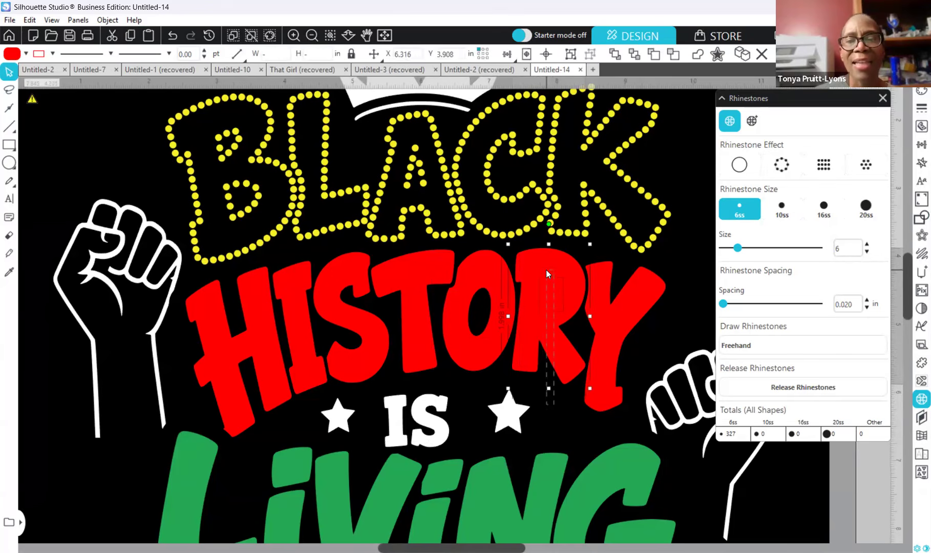
pyautogui.rightClick(560, 413)
pyautogui.click(594, 324)
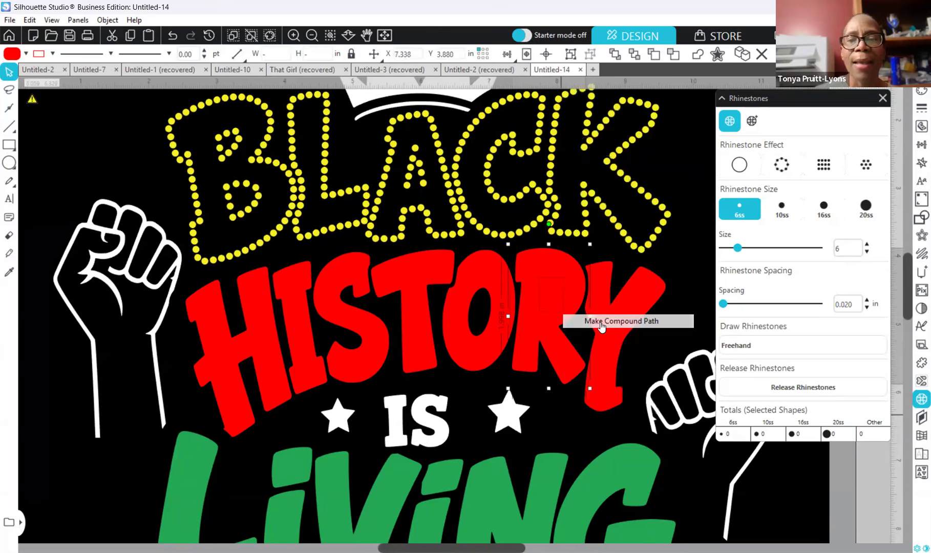
pyautogui.click(265, 387)
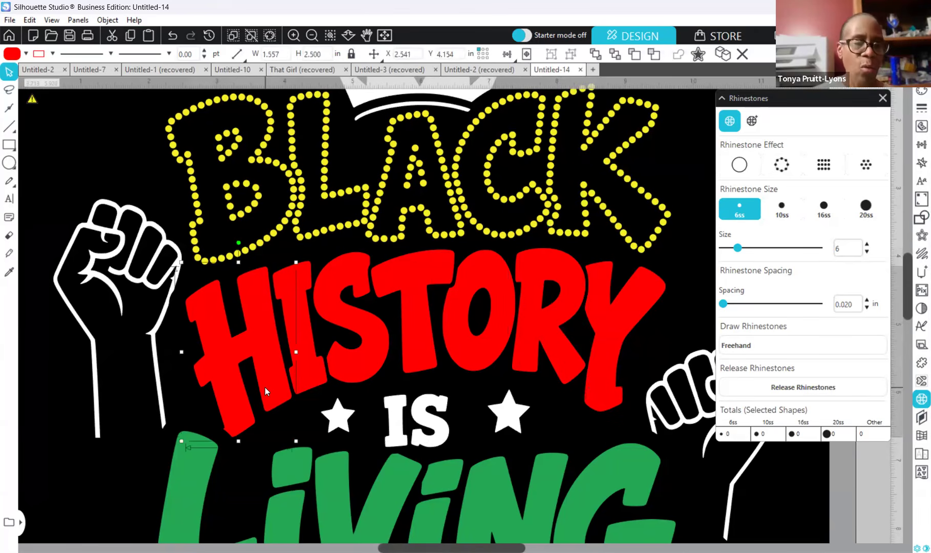
pyautogui.keyDown('shift'); pyautogui.click(338, 370); pyautogui.keyUp('shift')
pyautogui.keyDown('shift'); pyautogui.click(414, 361); pyautogui.keyUp('shift')
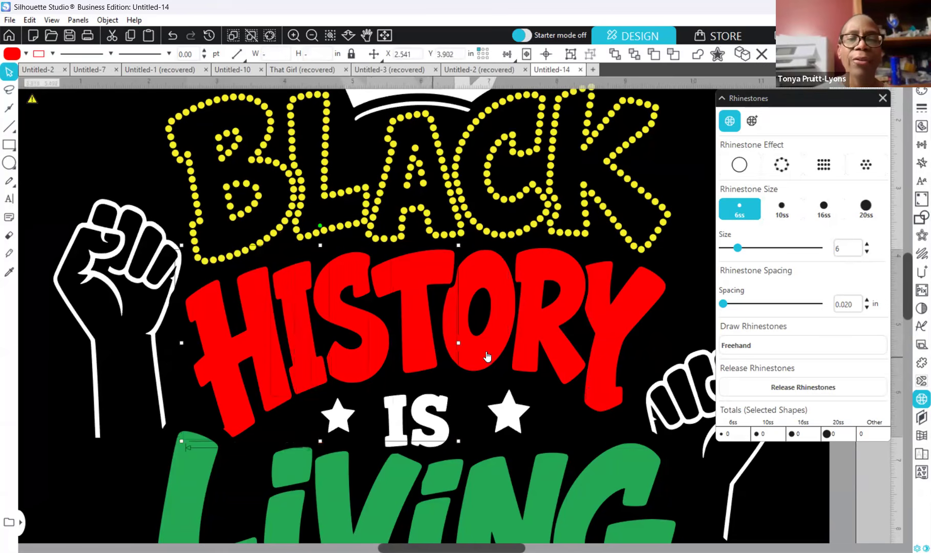
pyautogui.keyDown('shift'); pyautogui.click(487, 356); pyautogui.keyUp('shift')
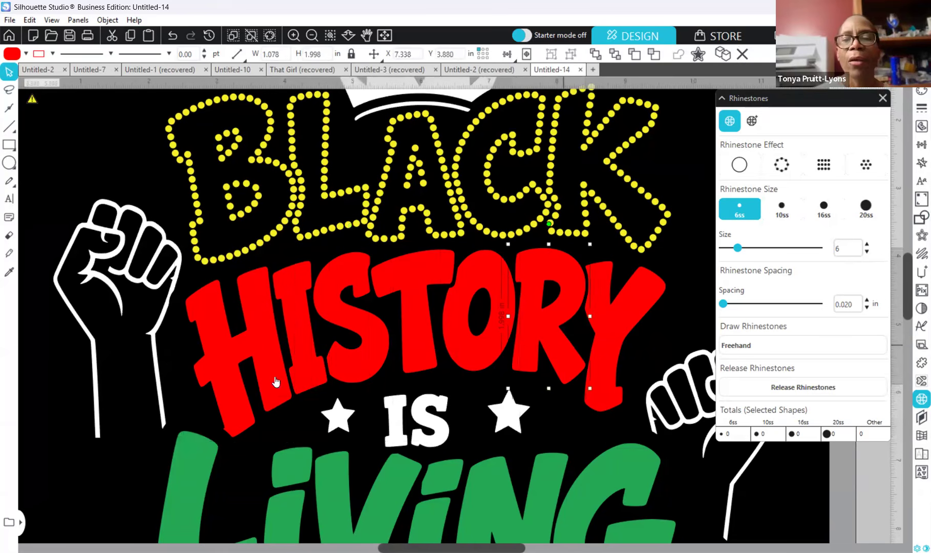
# Step: Select all seven letters of HISTORY and apply the edge rhinestone effect at 6ss
pyautogui.click(233, 400)
pyautogui.keyDown('shift'); pyautogui.click(304, 379); pyautogui.keyUp('shift')
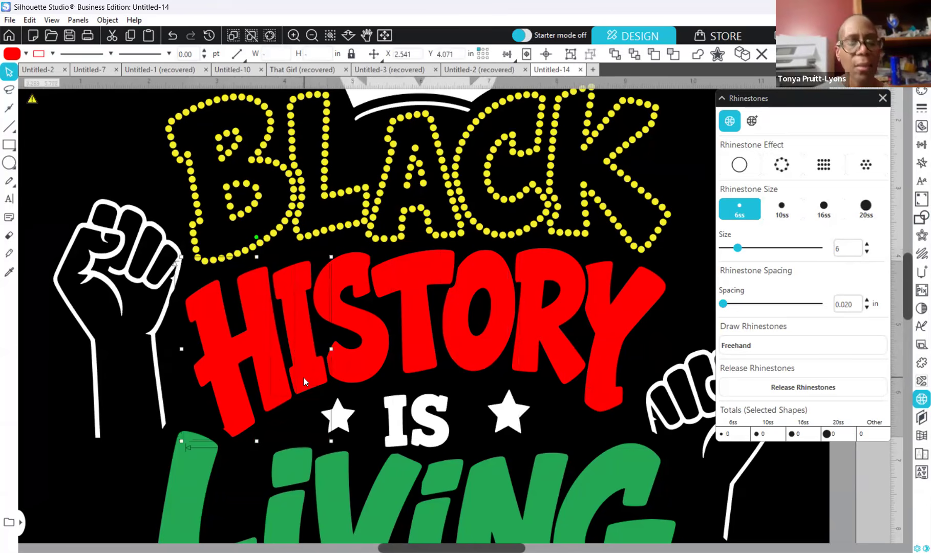
pyautogui.keyDown('shift'); pyautogui.click(420, 365); pyautogui.keyUp('shift')
pyautogui.keyDown('shift'); pyautogui.click(487, 356); pyautogui.keyUp('shift')
pyautogui.keyDown('shift'); pyautogui.click(546, 353); pyautogui.keyUp('shift')
pyautogui.keyDown('shift'); pyautogui.click(605, 352); pyautogui.keyUp('shift')
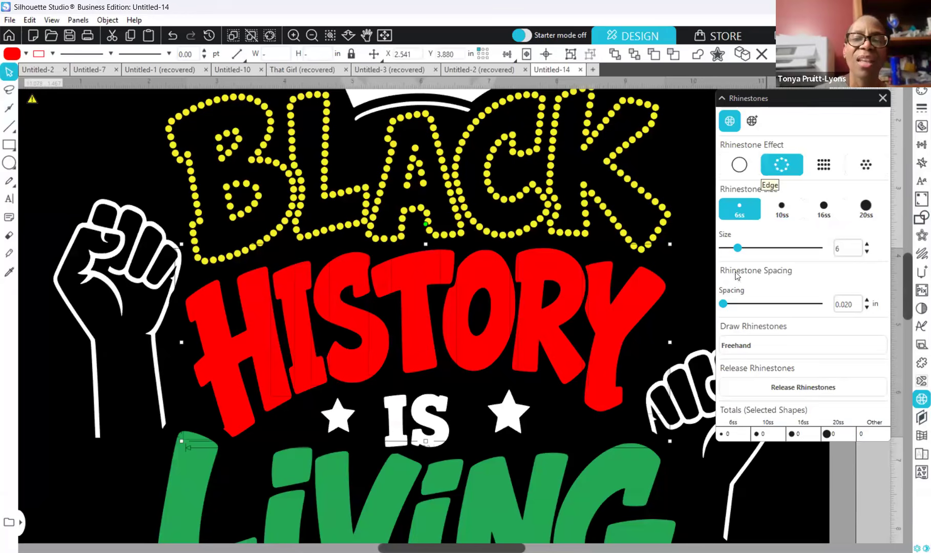
pyautogui.click(783, 165)
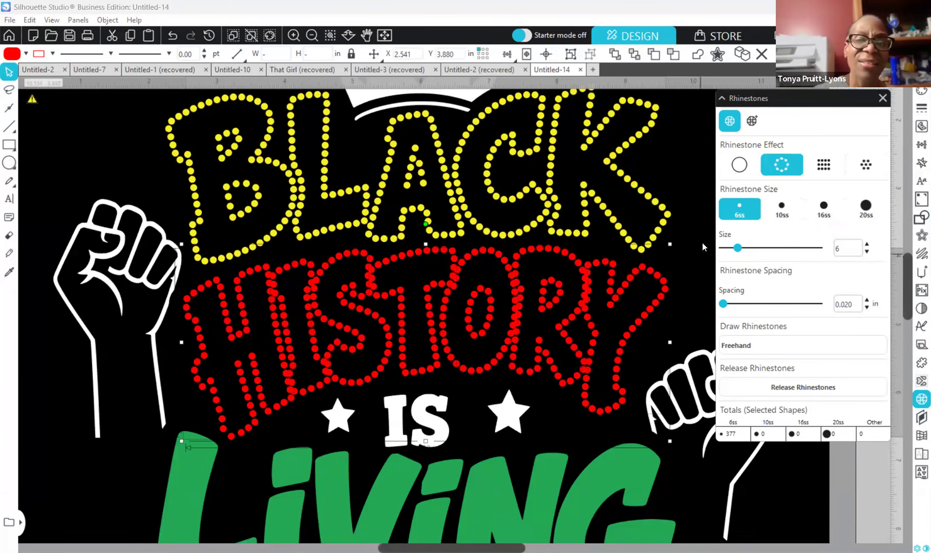
# Step: Nudge the rhinestone H of HISTORY left to about X 2.43 in, away from the I
pyautogui.click(302, 356)
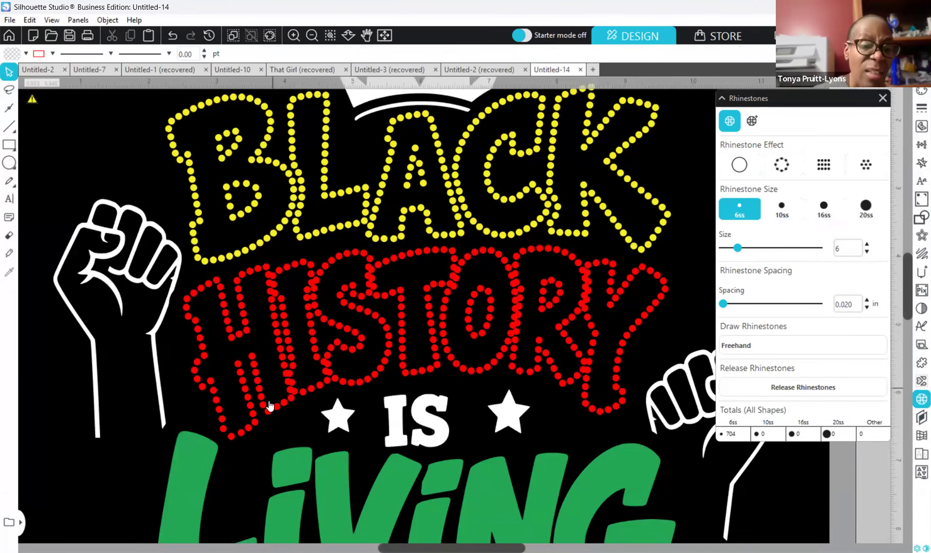
pyautogui.click(232, 442)
pyautogui.press('Left')
pyautogui.press('Left')
pyautogui.press('Left')
pyautogui.press('Left')
pyautogui.press('Left')
pyautogui.press('Left')
pyautogui.press('Left')
pyautogui.press('Left')
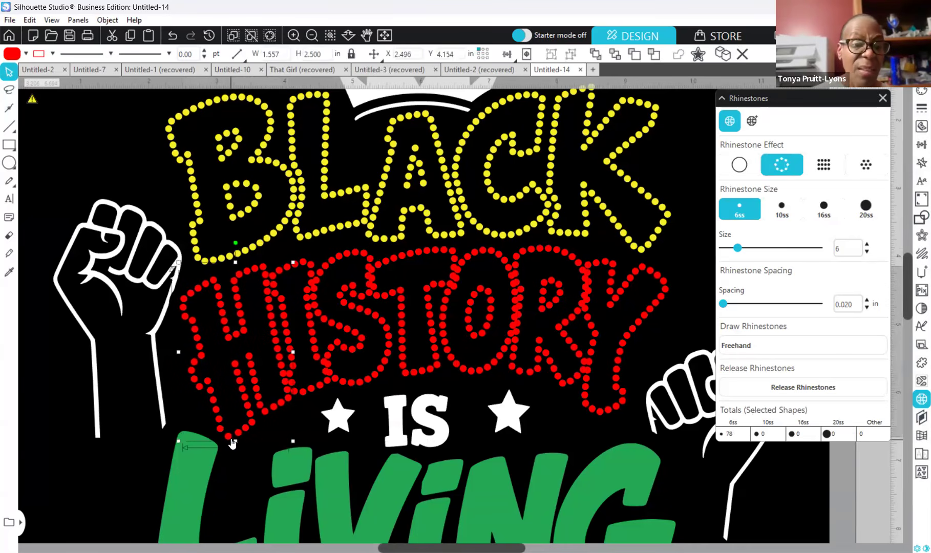
pyautogui.press('Left')
pyautogui.press('Left')
pyautogui.press('Left')
pyautogui.press('Left')
pyautogui.press('Left')
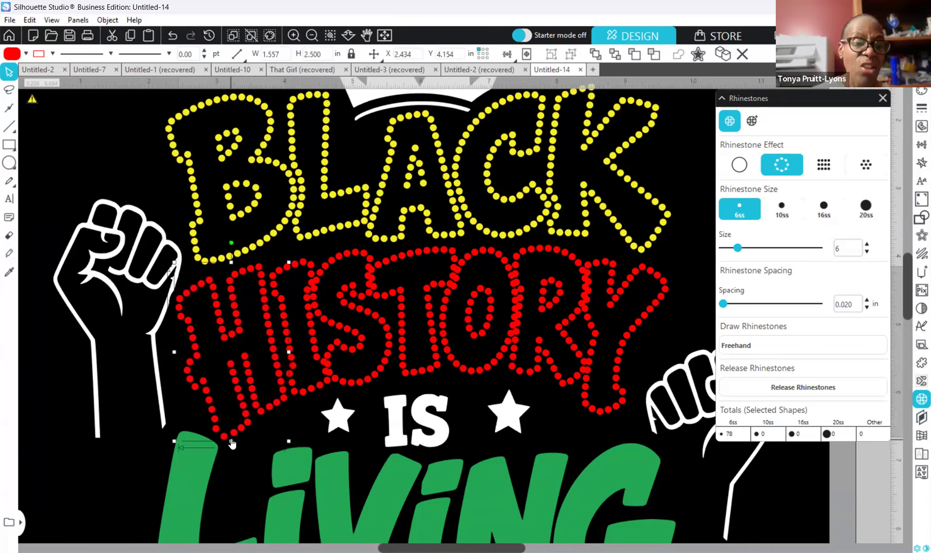
# Step: Nudge the rhinestone I of HISTORY left to X 3.785 in and narrow it to 0.738 in wide
pyautogui.click(306, 391)
pyautogui.press('Left')
pyautogui.press('Left')
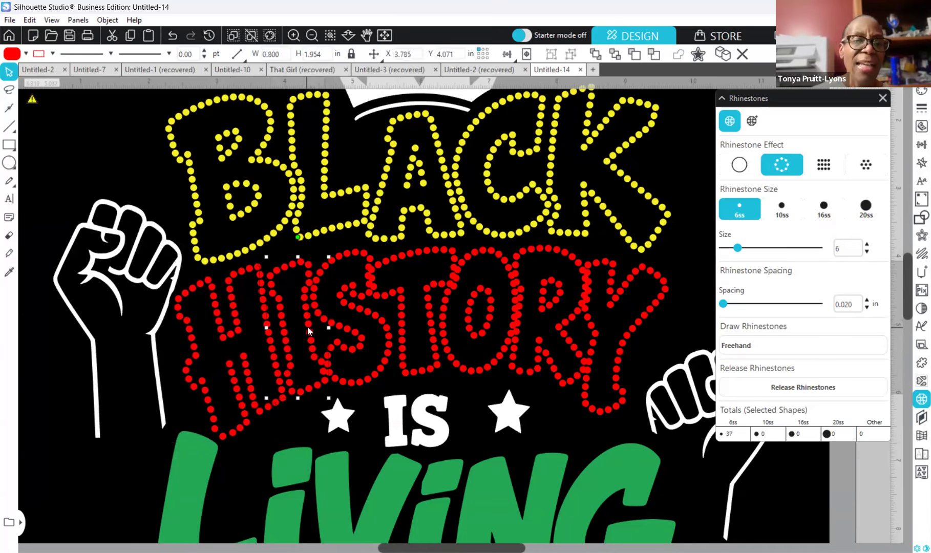
pyautogui.moveTo(329, 327); pyautogui.dragTo(324, 326)
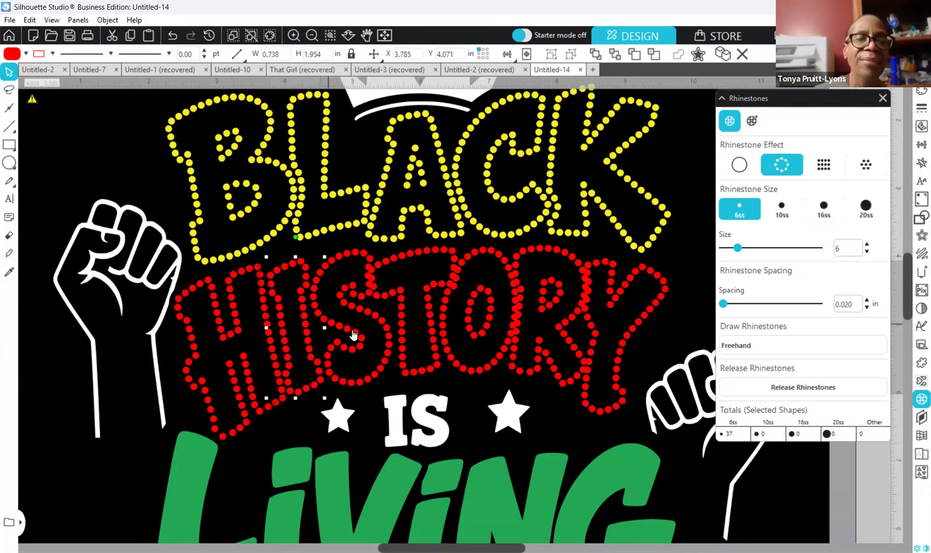
# Step: Nudge the rhinestone Y of HISTORY right to X 8.589 in, away from the R
pyautogui.click(658, 297)
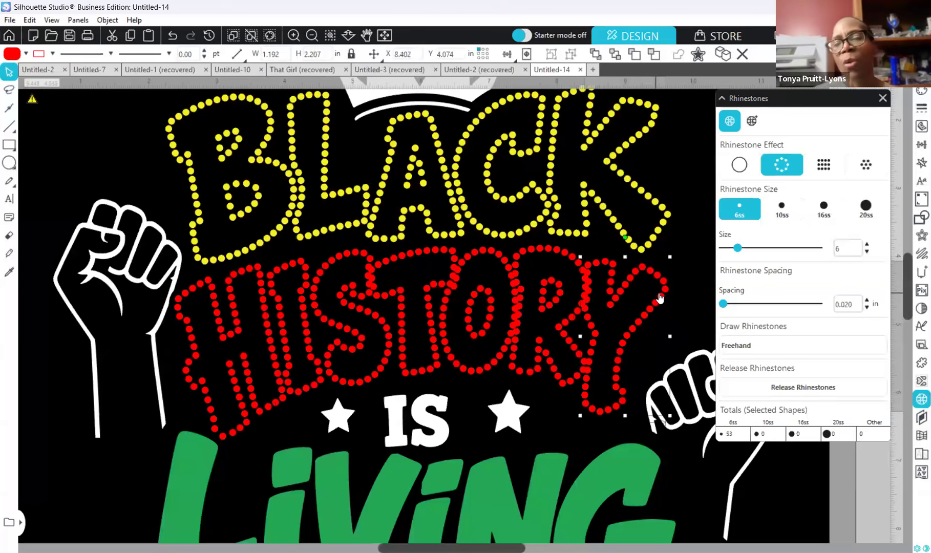
pyautogui.press('Right')
pyautogui.press('Right')
pyautogui.press('Right')
pyautogui.press('Right')
pyautogui.press('Right')
pyautogui.press('Right')
pyautogui.press('Right')
pyautogui.press('Right')
pyautogui.press('Right')
pyautogui.press('Right')
pyautogui.press('Right')
pyautogui.press('Right')
pyautogui.press('Right')
pyautogui.press('Right')
pyautogui.press('Right')
pyautogui.press('Right')
pyautogui.press('Right')
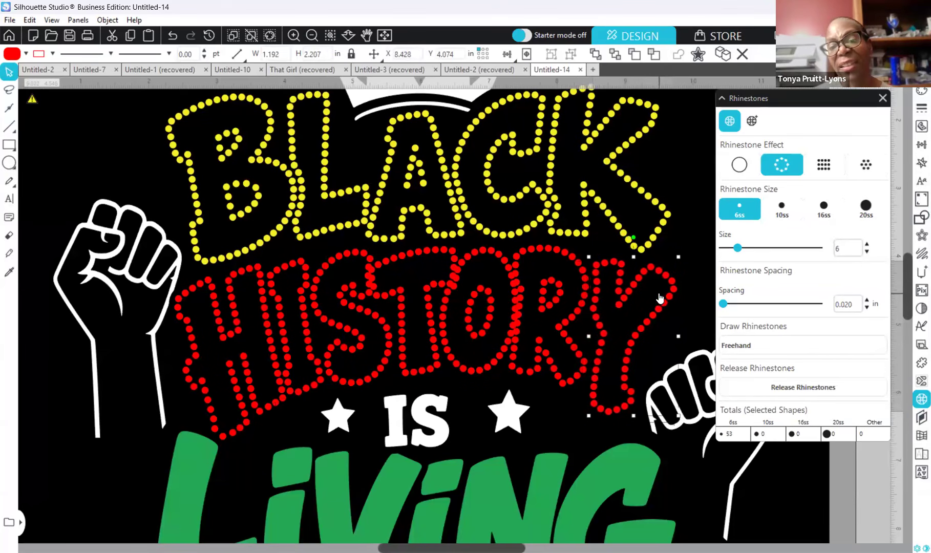
pyautogui.press('Right')
pyautogui.press('Right')
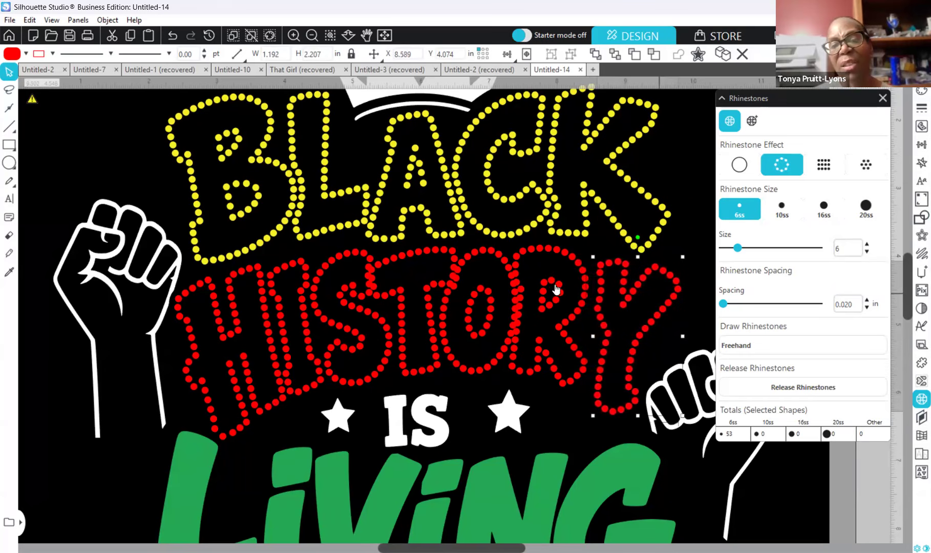
# Step: Nudge the rhinestone R of HISTORY right to X 7.444 in, away from the O
pyautogui.click(578, 311)
pyautogui.press('Right')
pyautogui.press('Right')
pyautogui.press('Right')
pyautogui.press('Right')
pyautogui.press('Right')
pyautogui.press('Right')
pyautogui.press('Right')
pyautogui.press('Right')
pyautogui.press('Right')
pyautogui.press('Right')
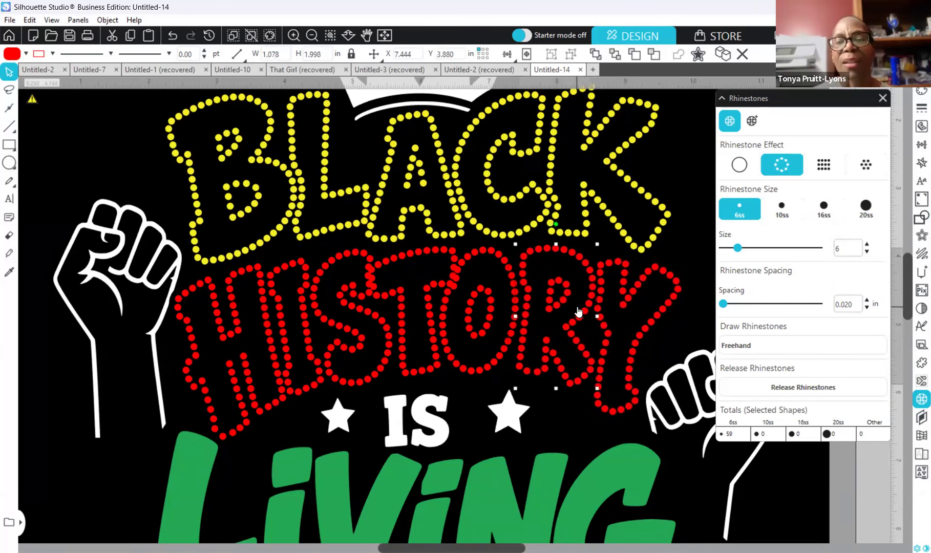
# Step: Nudge the rhinestone O of HISTORY right to X 6.361 in and narrow it slightly on the side facing the T
pyautogui.click(515, 335)
pyautogui.press('Right')
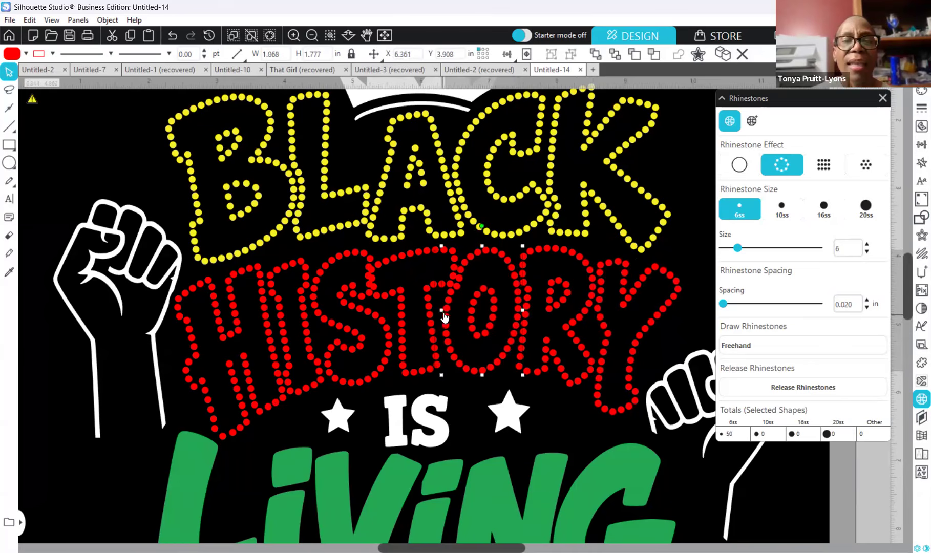
pyautogui.moveTo(441, 310); pyautogui.dragTo(445, 314)
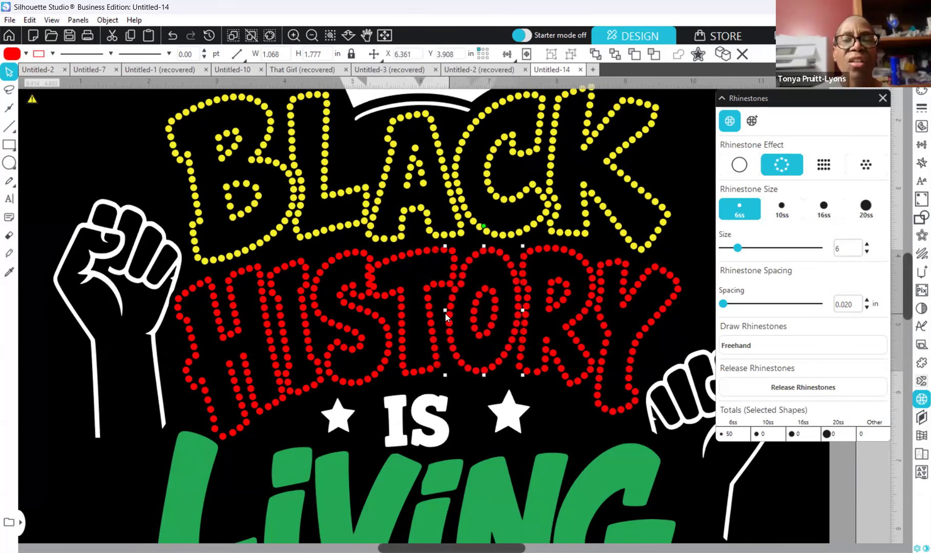
# Step: Nudge the rhinestone T of HISTORY up and right to X 5.302 in, Y 3.858 in
pyautogui.click(432, 368)
pyautogui.press('Up')
pyautogui.press('Up')
pyautogui.press('Up')
pyautogui.press('Up')
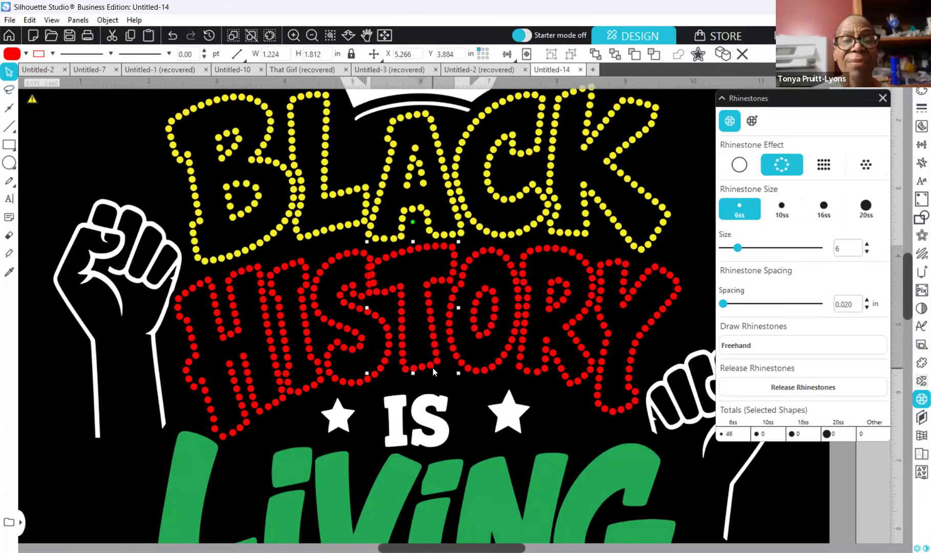
pyautogui.press('Right')
pyautogui.press('Right')
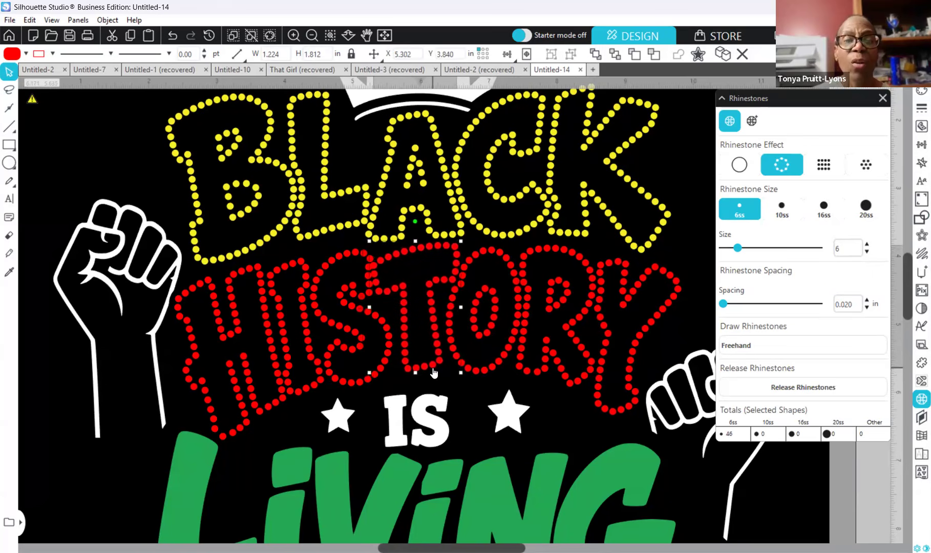
pyautogui.press('Down')
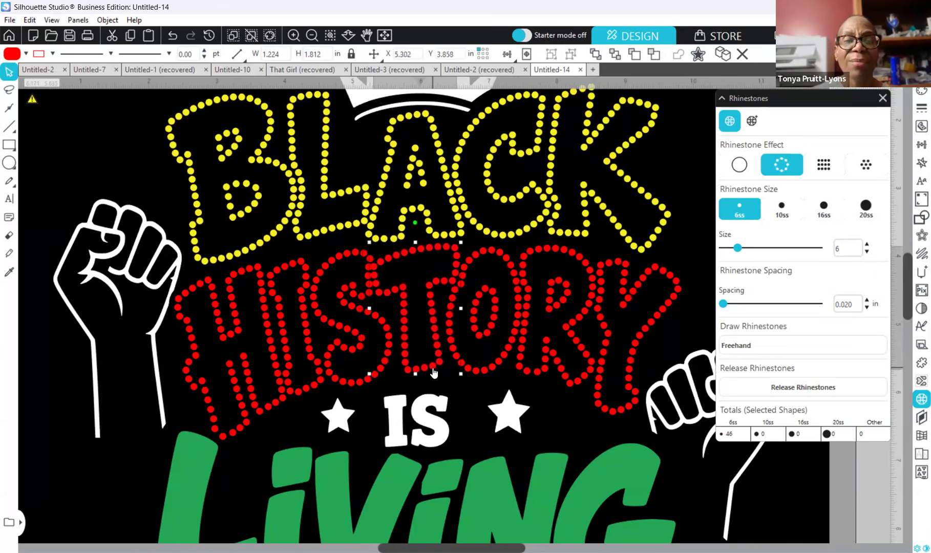
# Step: Resize the rhinestone T of HISTORY to 1.180 in wide and 1.847 in high, narrowing it on the side facing the S
pyautogui.click(388, 329)
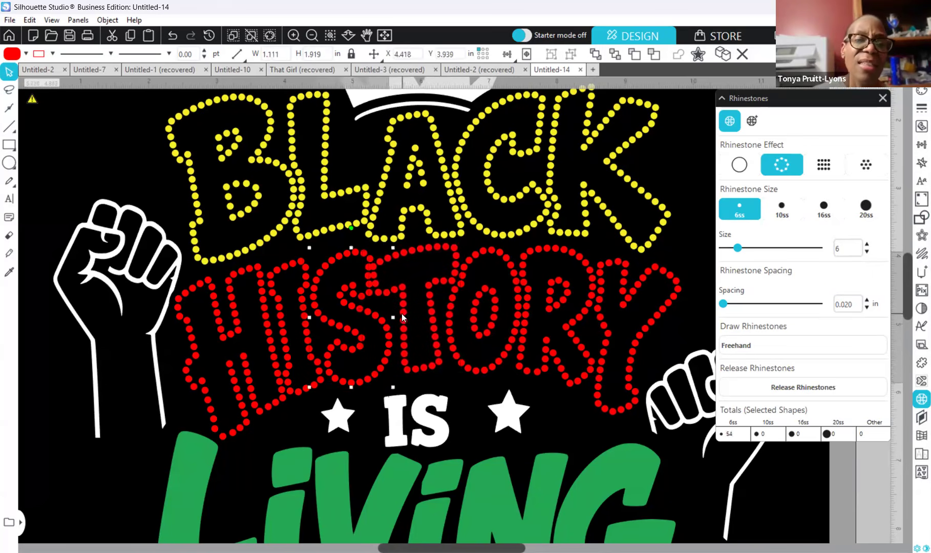
pyautogui.click(369, 312)
pyautogui.moveTo(371, 307); pyautogui.dragTo(372, 309)
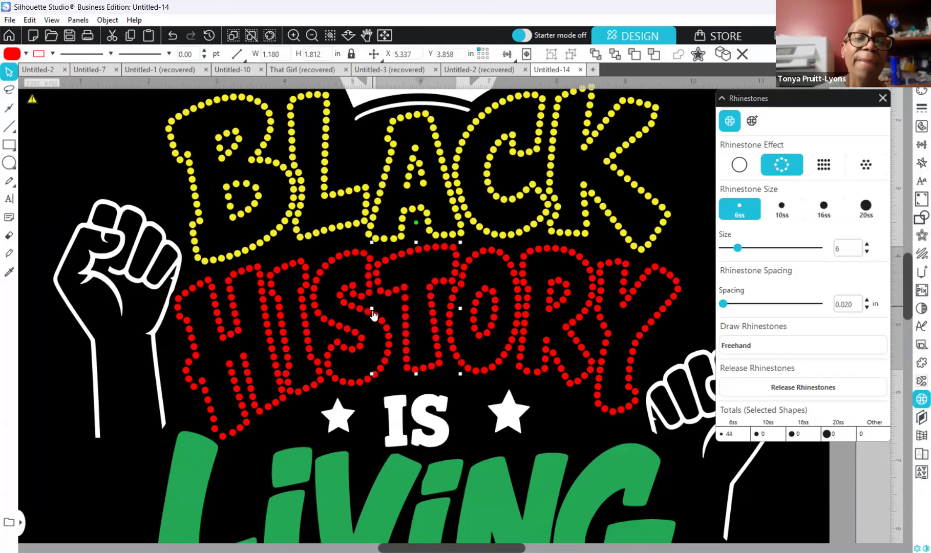
pyautogui.moveTo(418, 373); pyautogui.dragTo(416, 376)
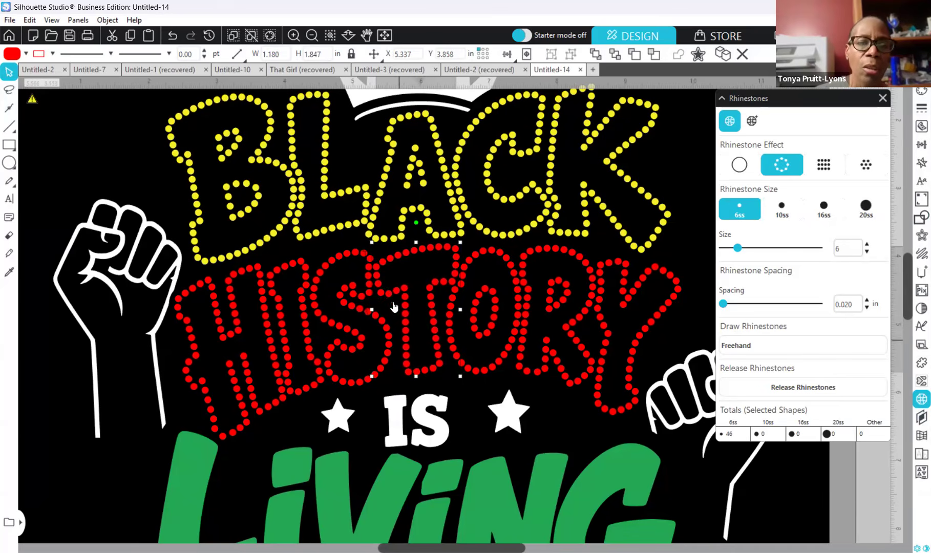
# Step: Narrow the rhinestone S of HISTORY to 1.067 in wide on the side facing the T
pyautogui.click(363, 309)
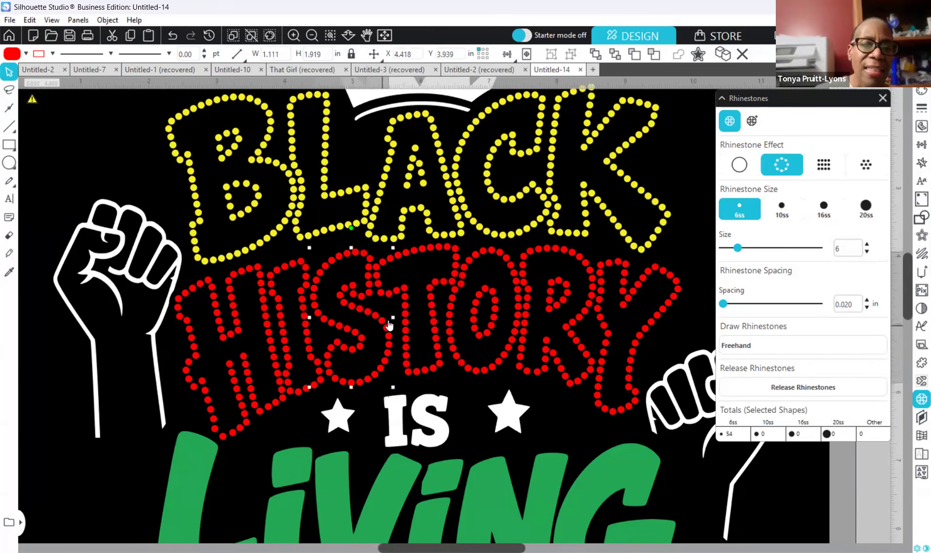
pyautogui.moveTo(394, 317); pyautogui.dragTo(390, 316)
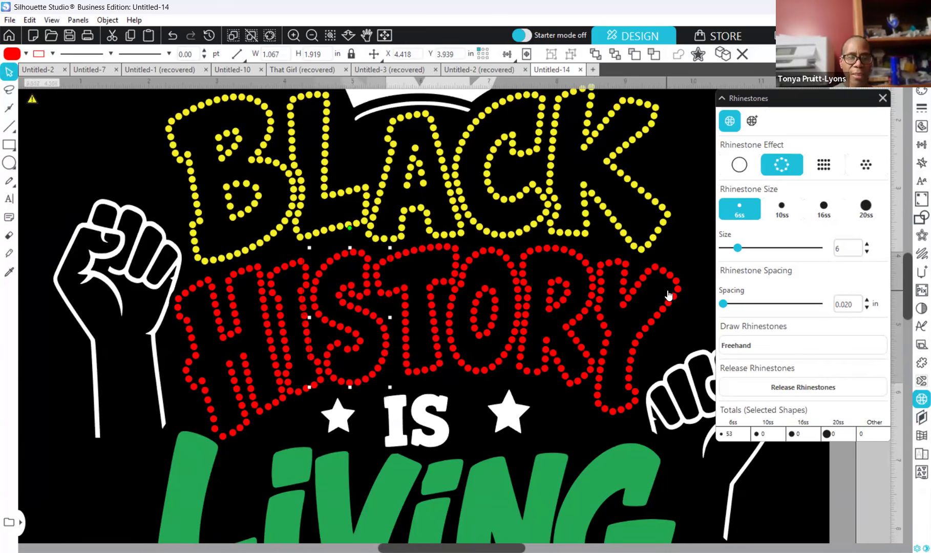
# Step: Convert the white IS and its two stars into 6ss edge rhinestones
pyautogui.scroll(-1, 663, 299)
pyautogui.scroll(-4, 660, 298)
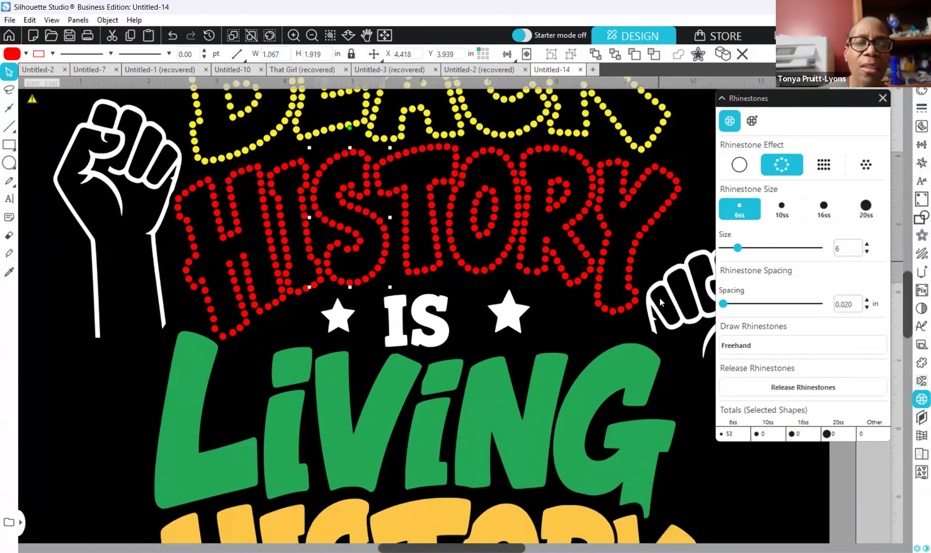
pyautogui.click(427, 305)
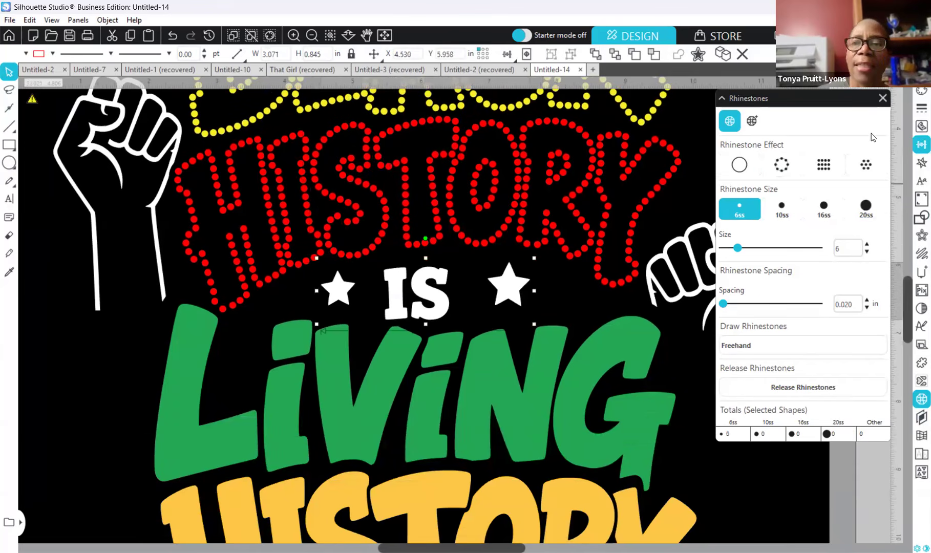
pyautogui.click(793, 170)
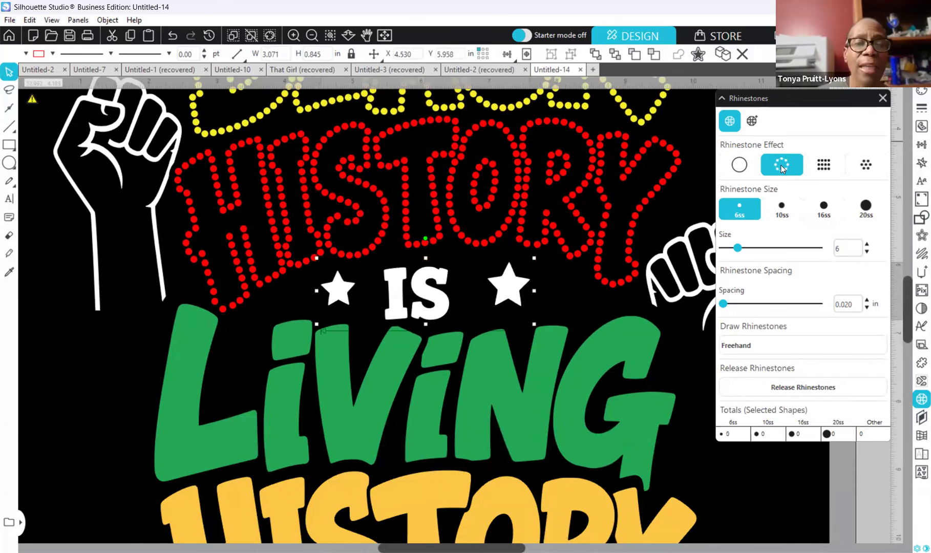
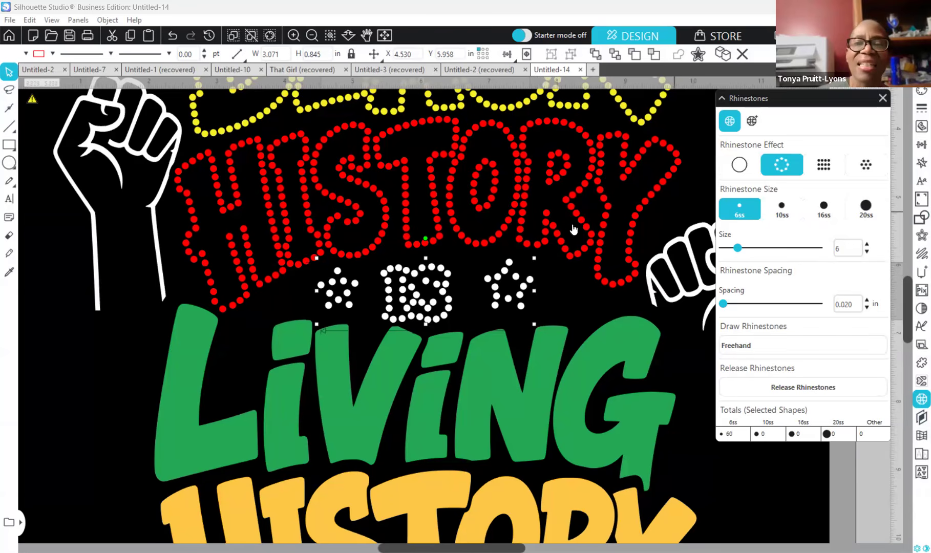
# Step: Group the five yellow rhinestone letters of the word BLACK
pyautogui.scroll(5, 577, 265)
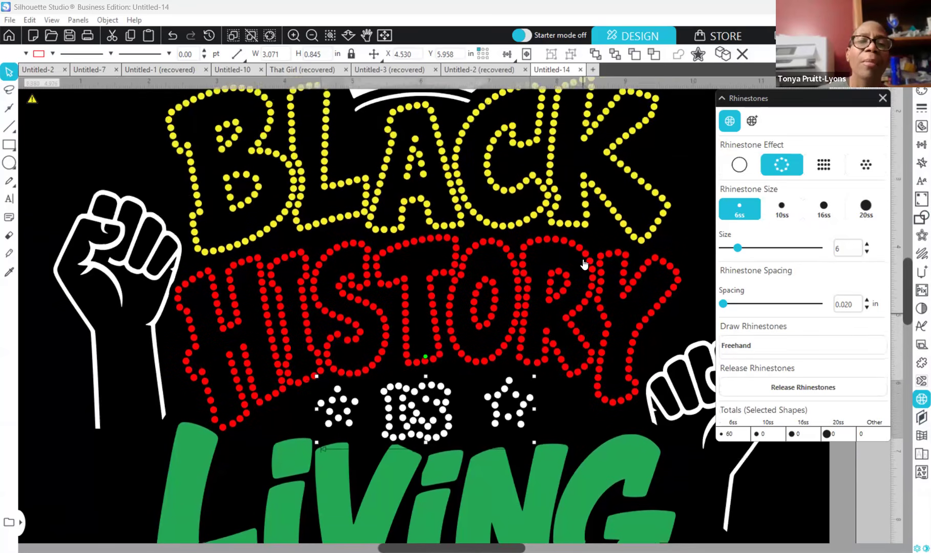
pyautogui.scroll(1, 584, 264)
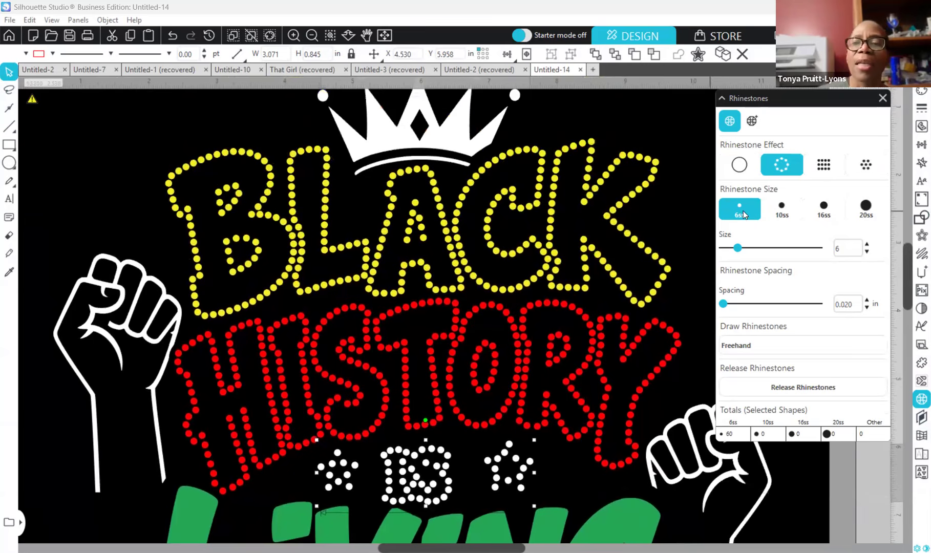
pyautogui.click(618, 214)
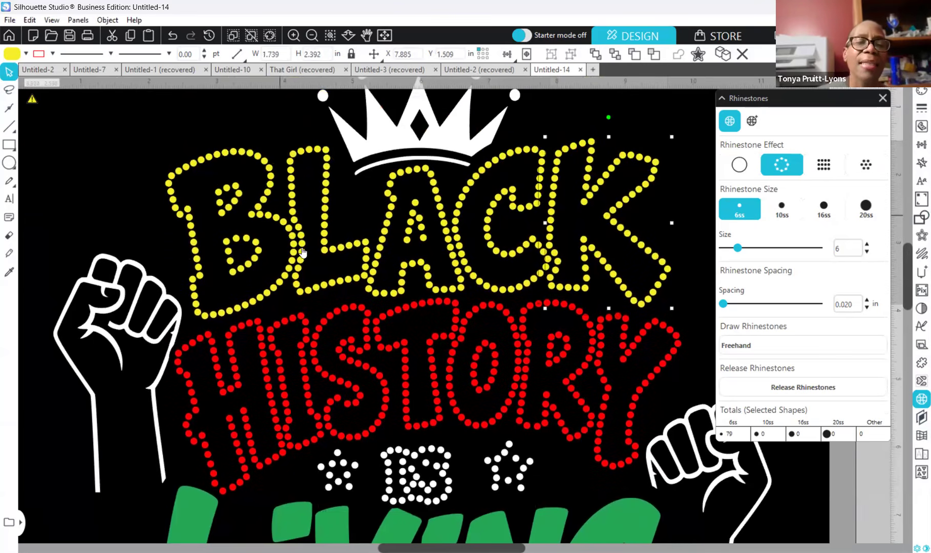
pyautogui.click(268, 299)
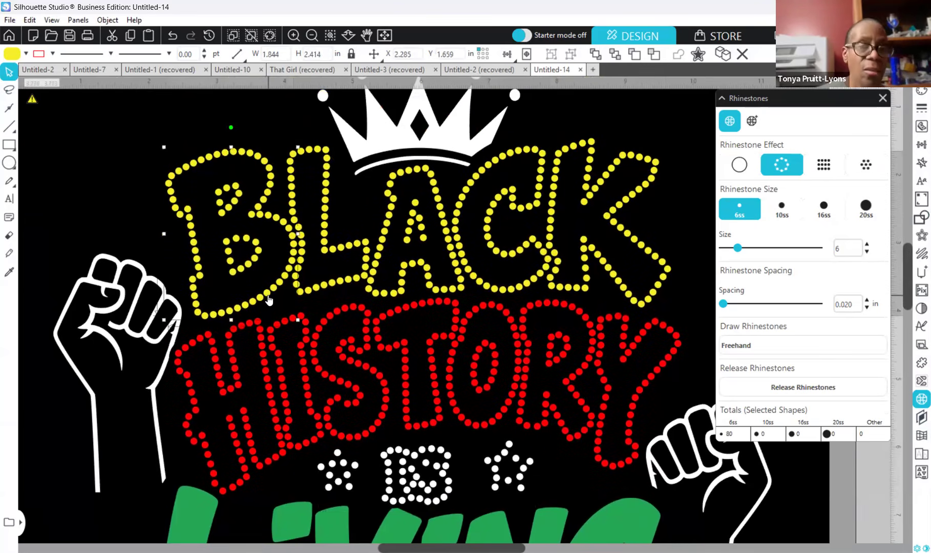
pyautogui.keyDown('shift'); pyautogui.click(322, 292); pyautogui.keyUp('shift')
pyautogui.keyDown('shift'); pyautogui.click(439, 287); pyautogui.keyUp('shift')
pyautogui.keyDown('shift'); pyautogui.click(510, 284); pyautogui.keyUp('shift')
pyautogui.keyDown('shift'); pyautogui.click(576, 288); pyautogui.keyUp('shift')
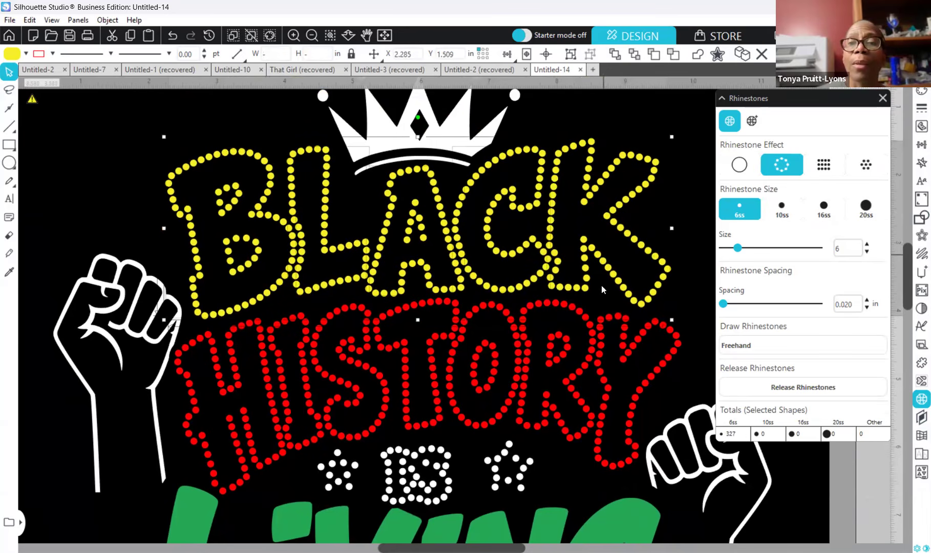
pyautogui.rightClick(651, 259)
pyautogui.click(687, 416)
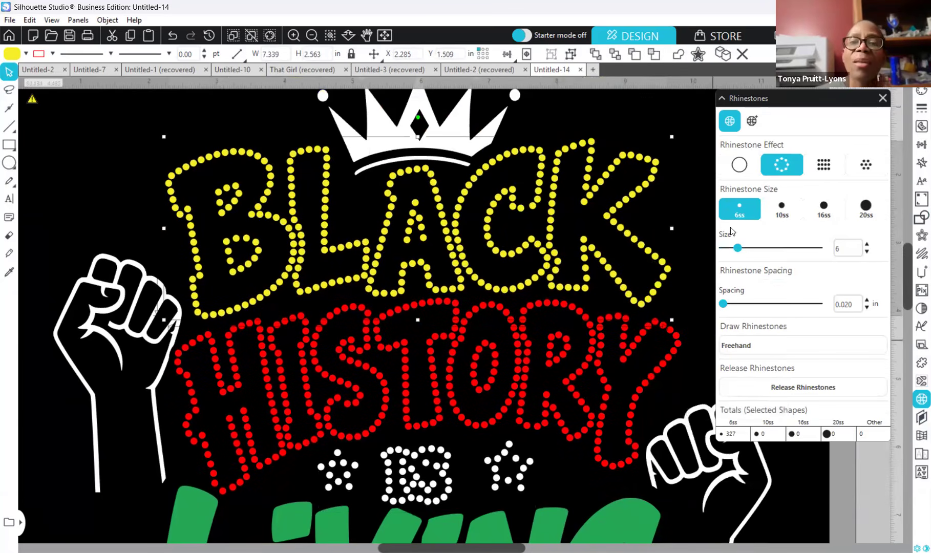
# Step: Change the rhinestones of the grouped word BLACK to size 10ss and ungroup its letters
pyautogui.click(786, 209)
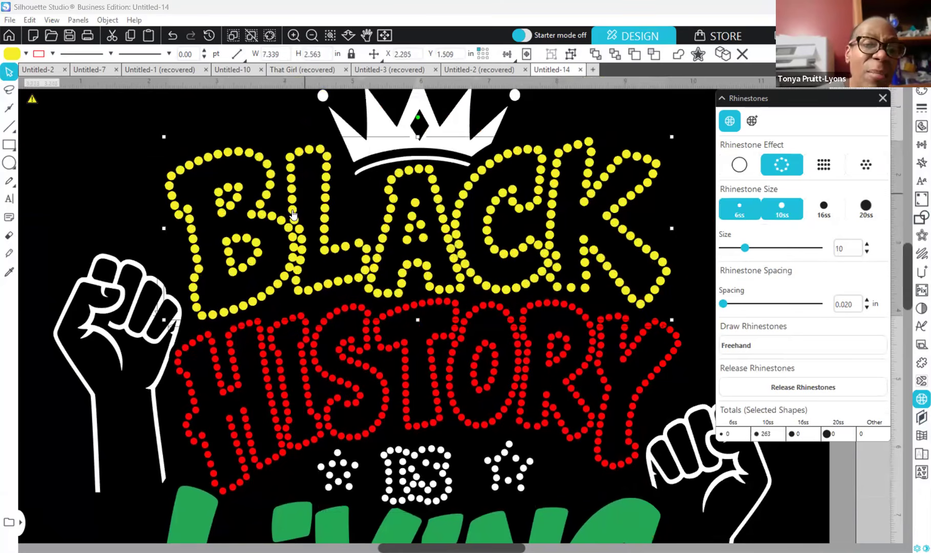
pyautogui.rightClick(335, 287)
pyautogui.click(357, 415)
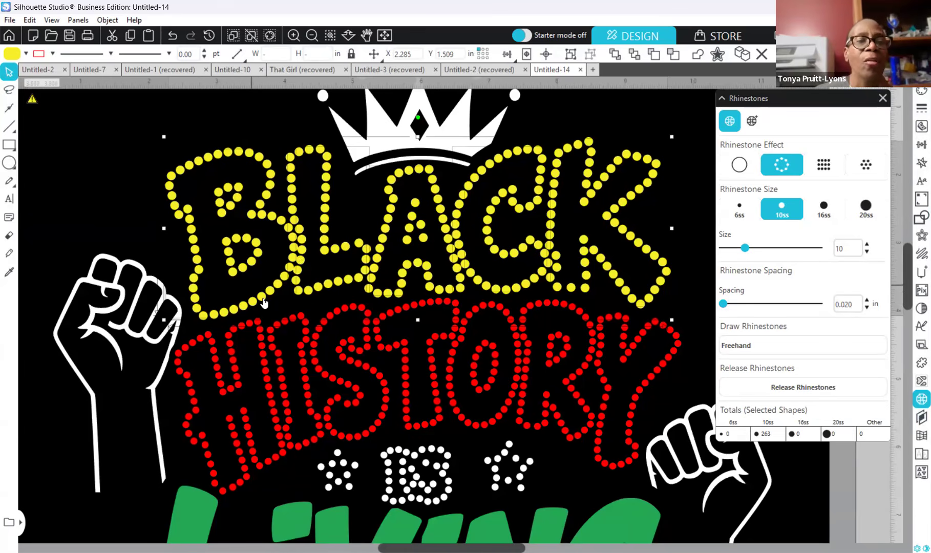
pyautogui.press('Left')
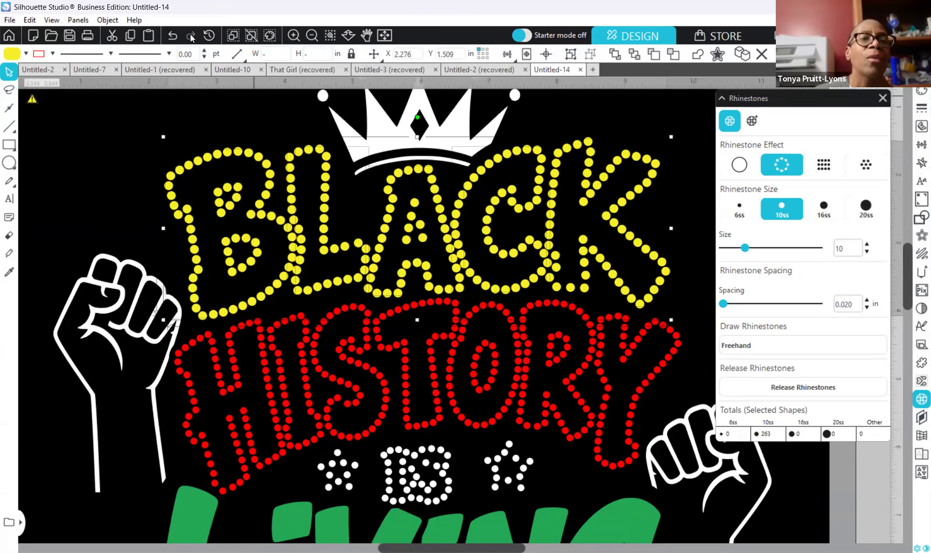
pyautogui.click(172, 35)
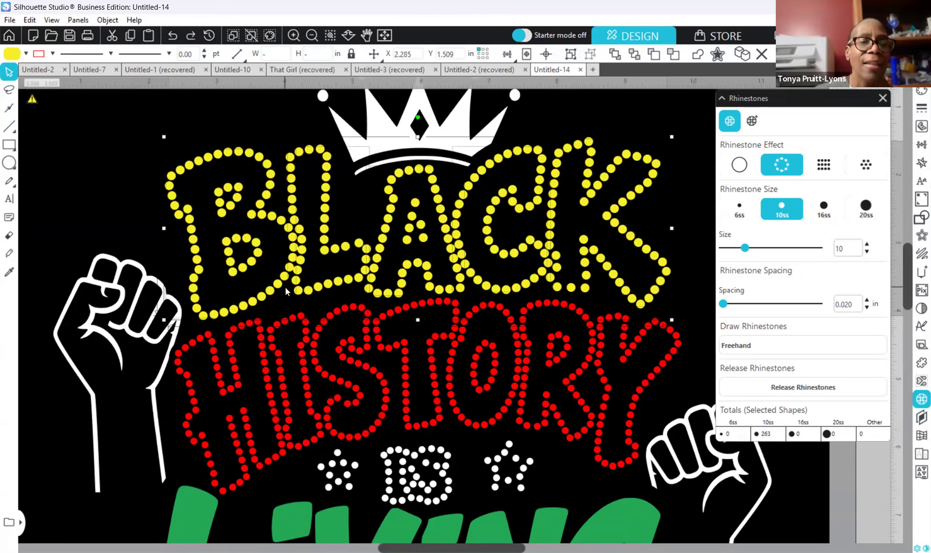
pyautogui.rightClick(286, 291)
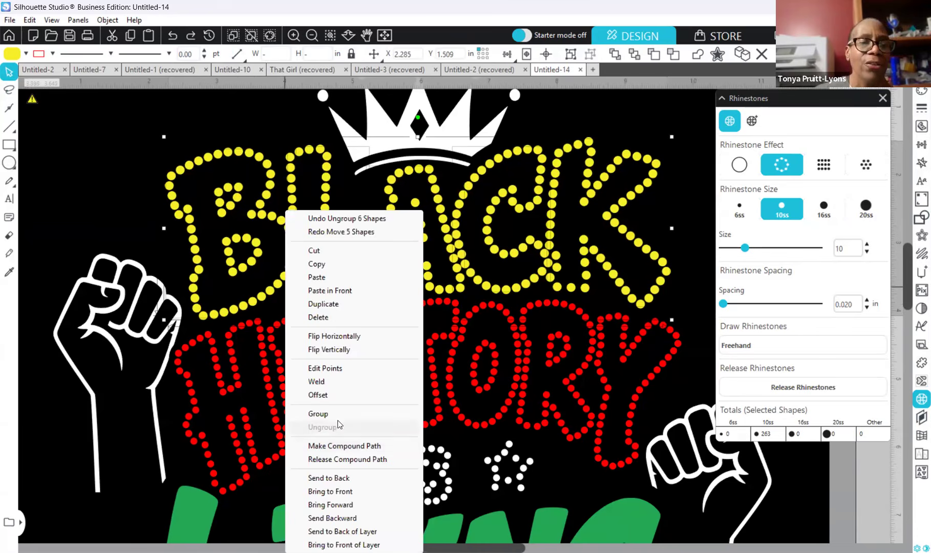
pyautogui.click(110, 240)
# Step: Narrow the B, L and A of BLACK slightly, each on the side facing the following letter, to separate the 10ss stones
pyautogui.click(271, 216)
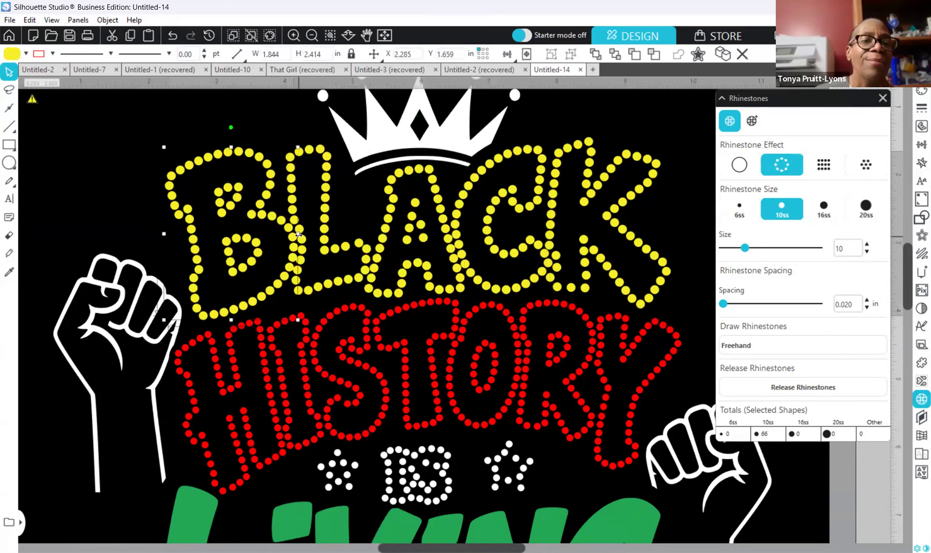
pyautogui.moveTo(298, 238); pyautogui.dragTo(295, 236)
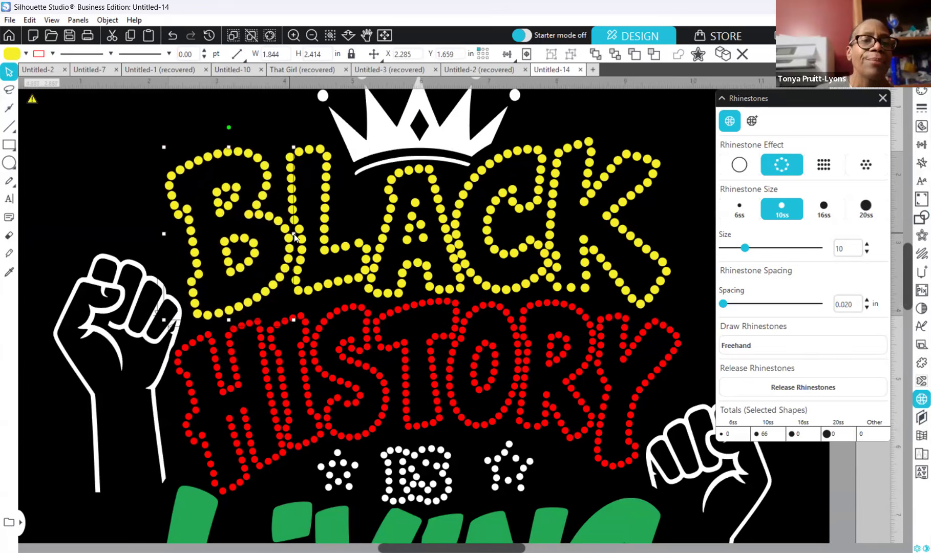
pyautogui.click(362, 253)
pyautogui.moveTo(370, 220); pyautogui.dragTo(365, 222)
pyautogui.click(456, 238)
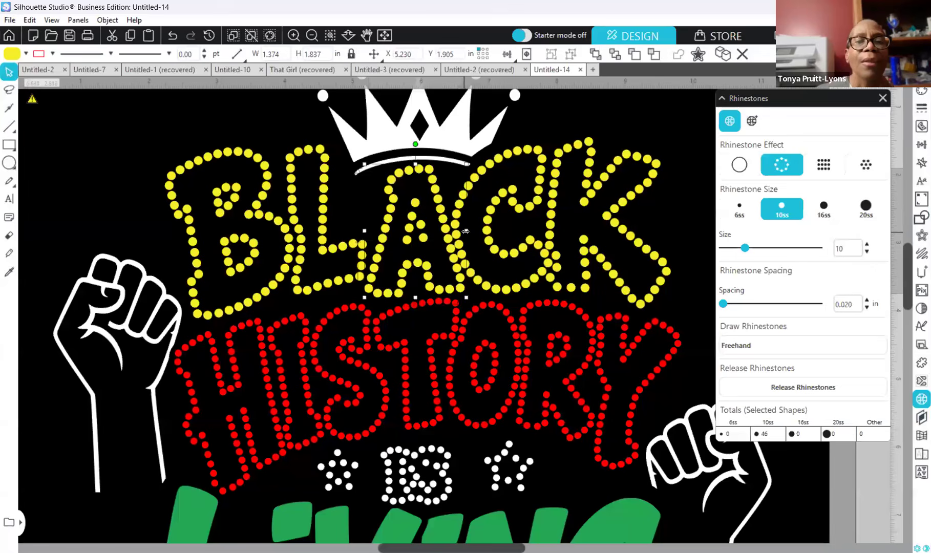
pyautogui.moveTo(466, 235); pyautogui.dragTo(463, 234)
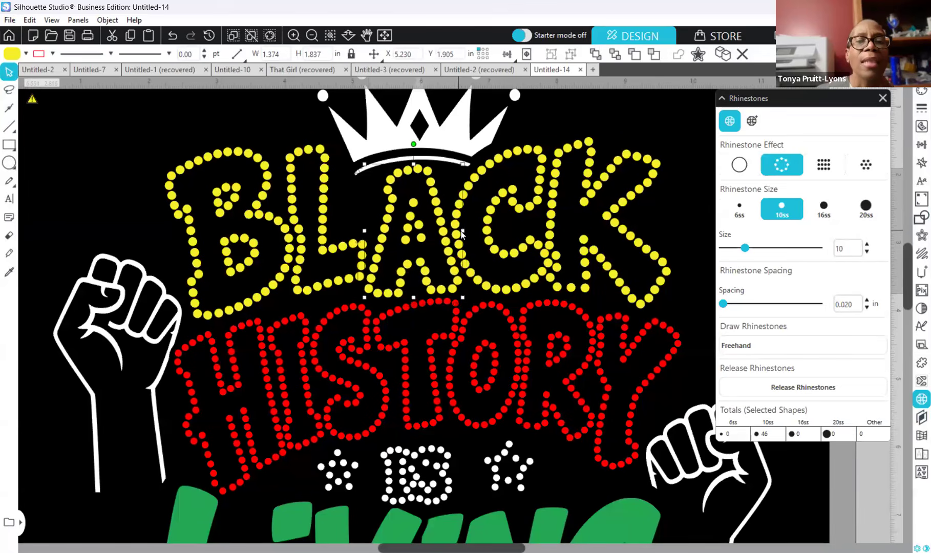
# Step: Narrow the C of BLACK to 1.319 in on the side facing the K, and the K to 1.650 in on its outer side
pyautogui.click(553, 228)
pyautogui.moveTo(553, 229); pyautogui.dragTo(550, 223)
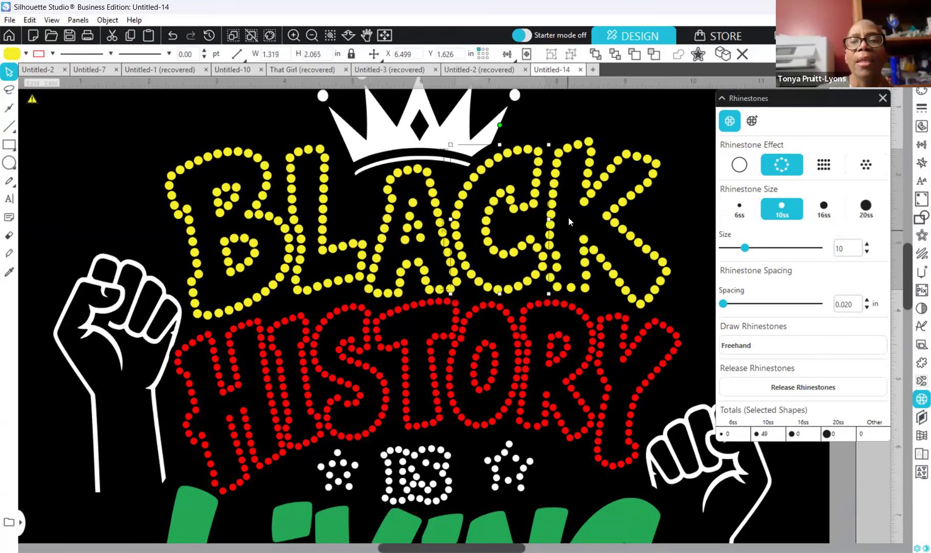
pyautogui.click(555, 206)
pyautogui.moveTo(672, 223); pyautogui.dragTo(665, 223)
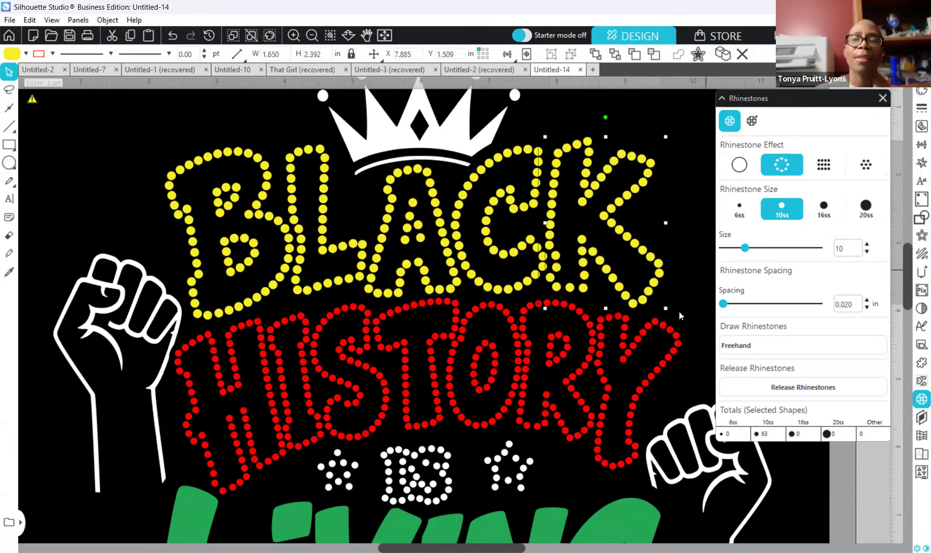
# Step: Change the rhinestones of all seven red letters of HISTORY to size 10ss
pyautogui.click(569, 392)
pyautogui.moveTo(579, 377); pyautogui.dragTo(223, 382)
pyautogui.click(785, 206)
pyautogui.scroll(-2, 635, 281)
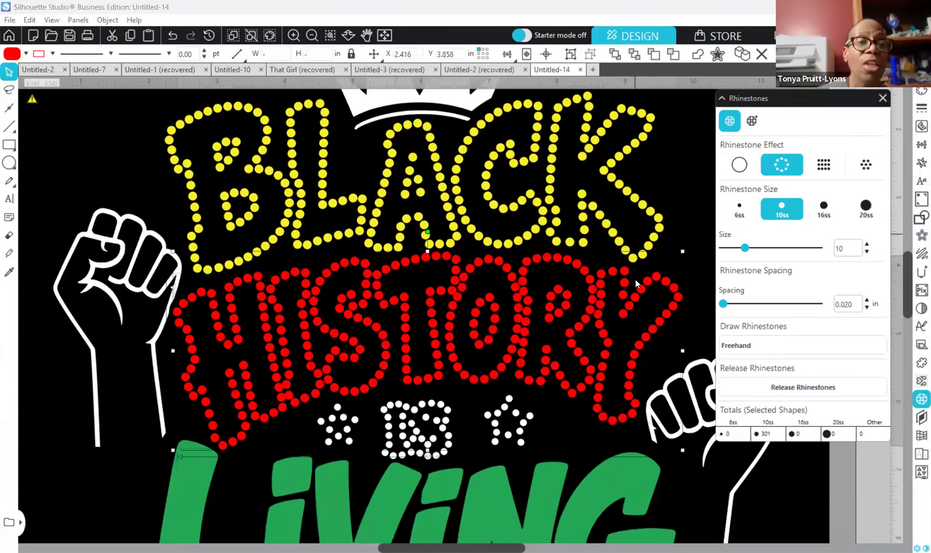
pyautogui.scroll(-1, 219, 324)
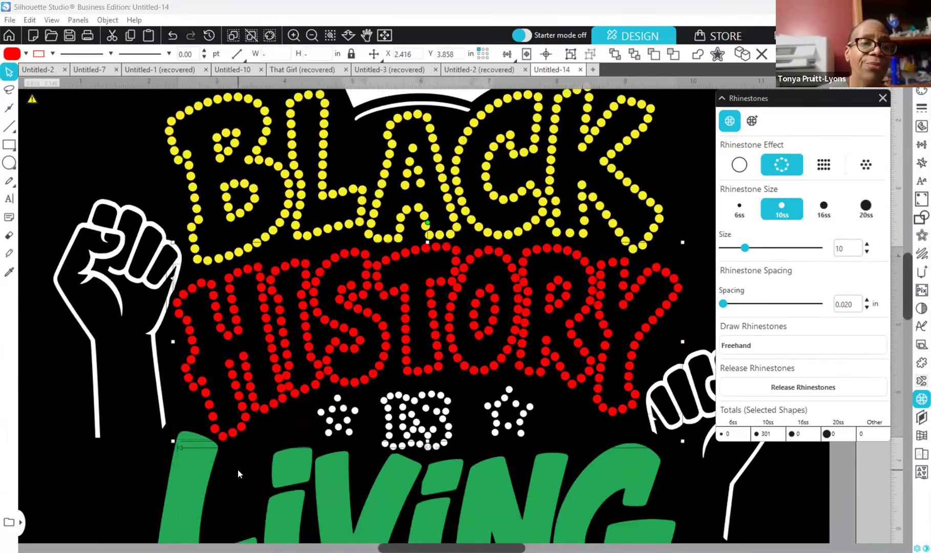
# Step: Narrow the H and I of the red HISTORY slightly, each on the side facing the following letter
pyautogui.click(273, 347)
pyautogui.moveTo(288, 353); pyautogui.dragTo(282, 351)
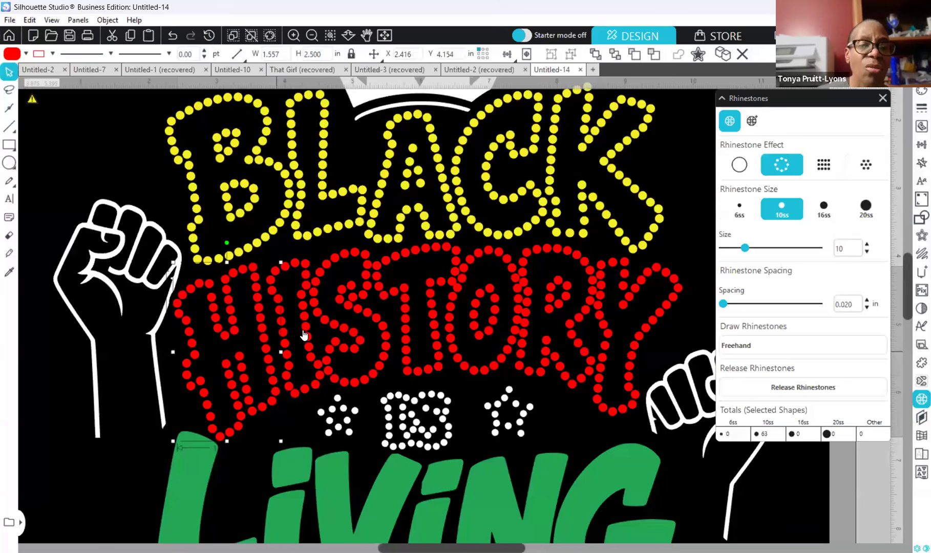
pyautogui.click(320, 328)
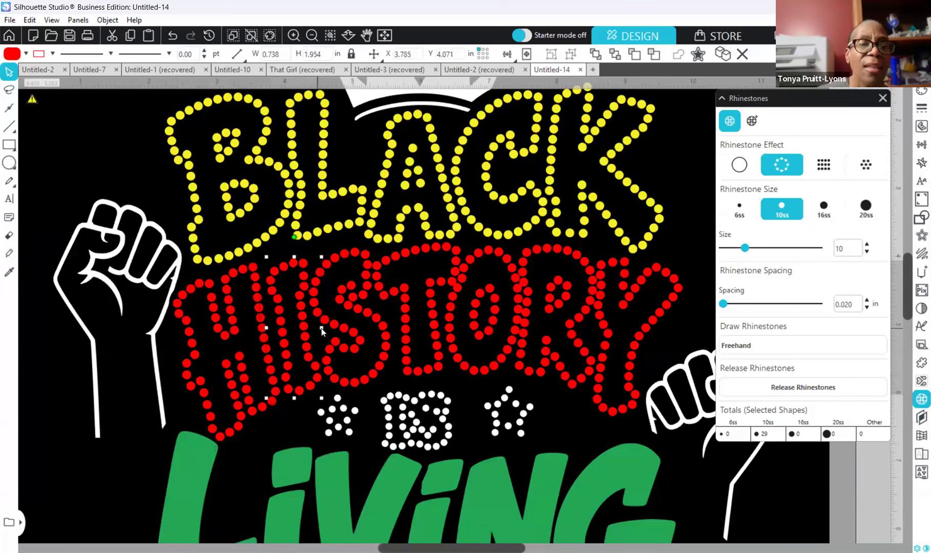
pyautogui.moveTo(318, 328); pyautogui.dragTo(314, 328)
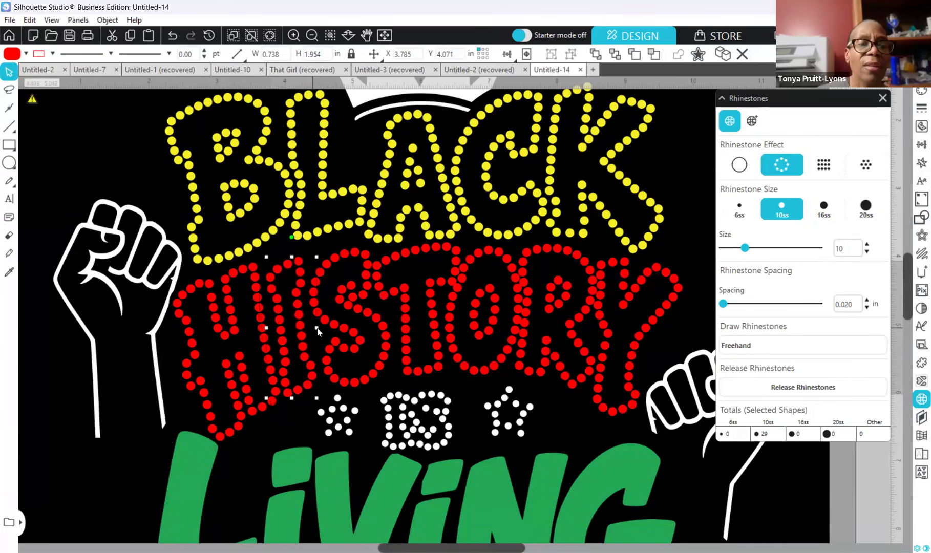
# Step: Narrow the S and T of the red HISTORY slightly, each on the side facing the following letter
pyautogui.click(380, 330)
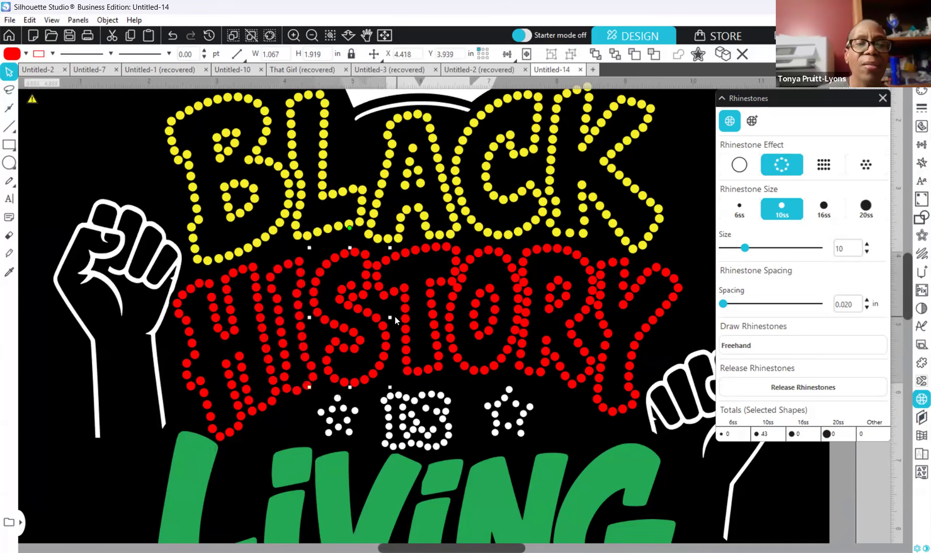
pyautogui.moveTo(391, 318); pyautogui.dragTo(386, 318)
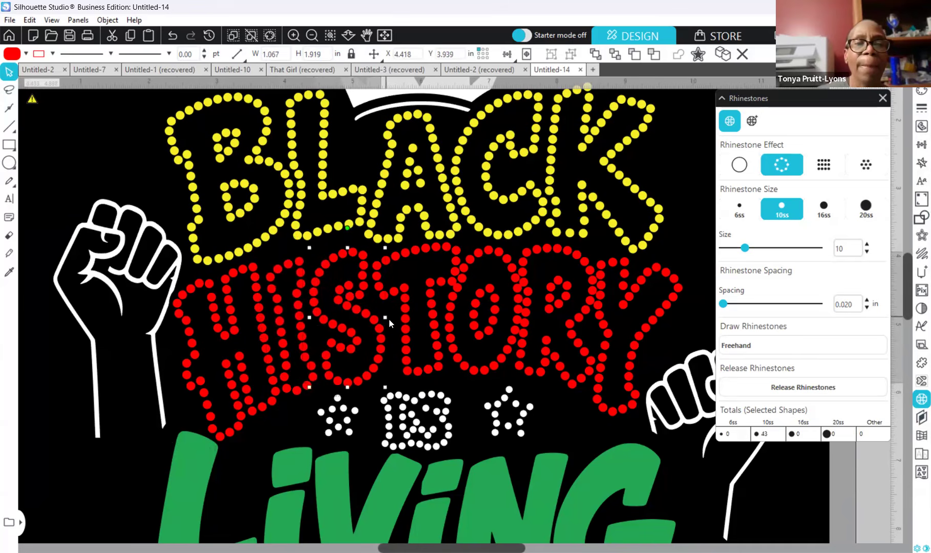
pyautogui.click(429, 323)
pyautogui.moveTo(459, 310); pyautogui.dragTo(456, 311)
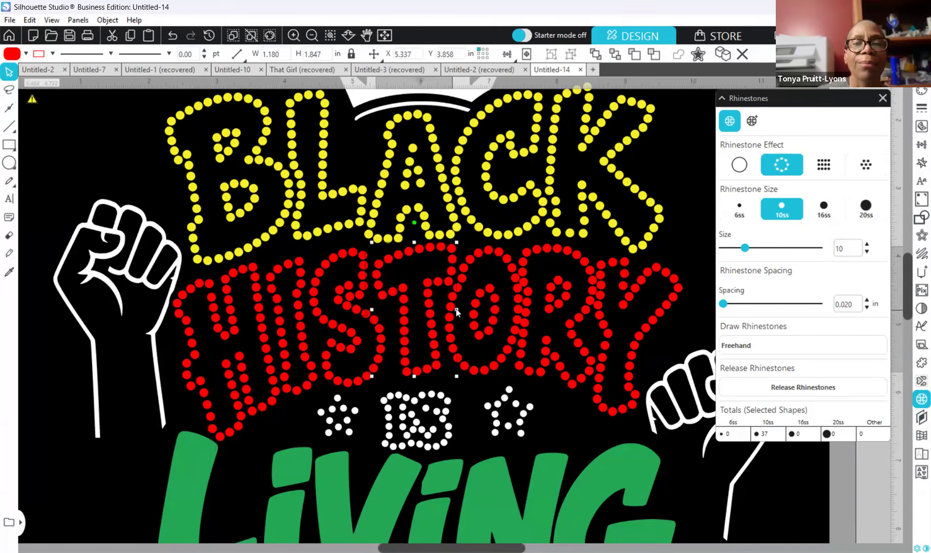
# Step: Narrow the R of the red HISTORY on the side facing the O, and the Y on the side facing the R
pyautogui.click(531, 312)
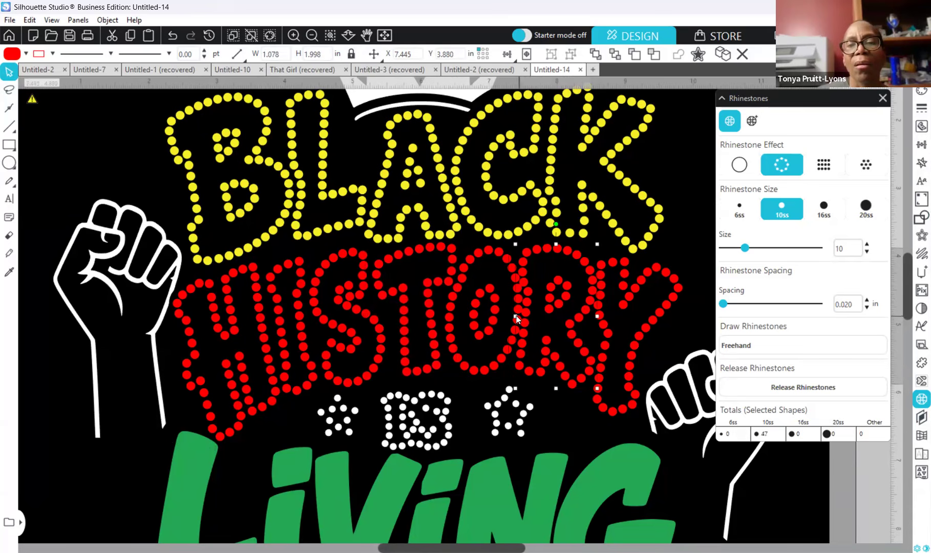
pyautogui.moveTo(516, 316); pyautogui.dragTo(521, 318)
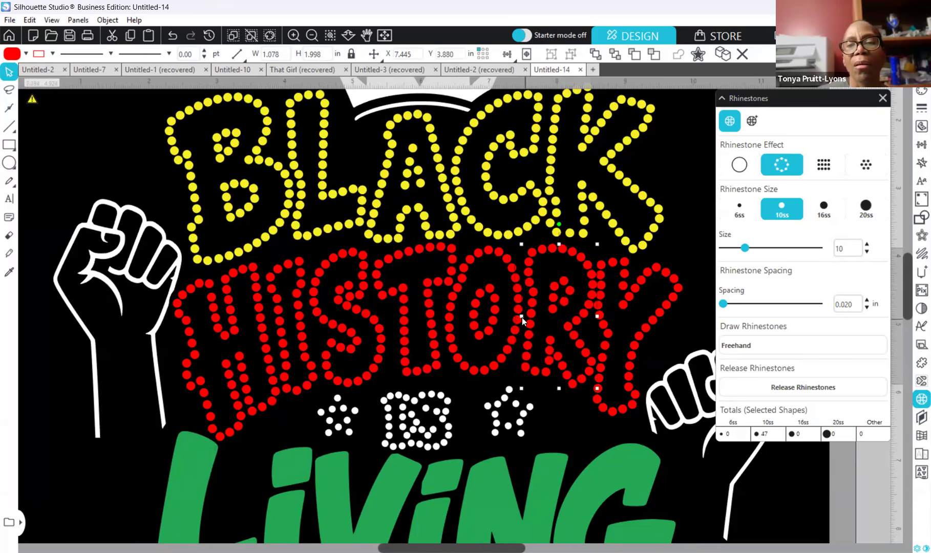
pyautogui.click(613, 343)
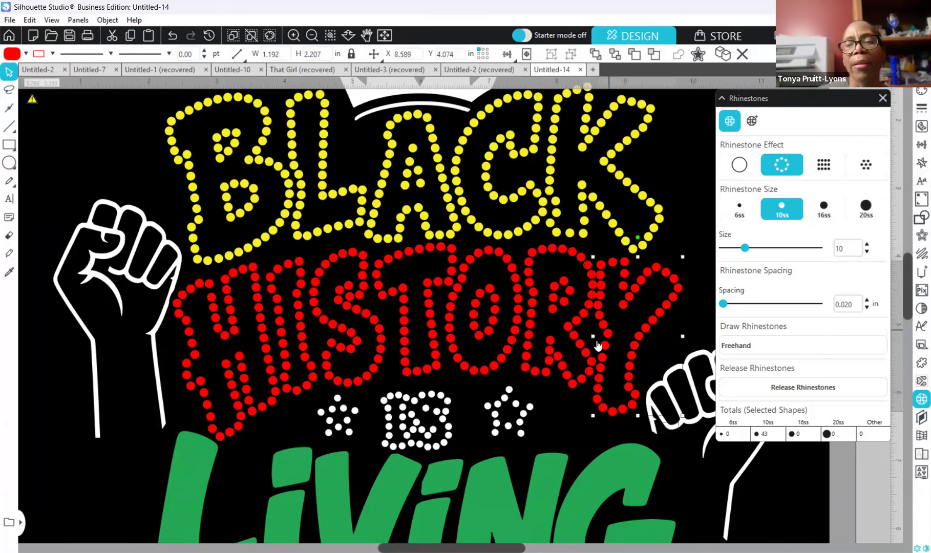
pyautogui.scroll(-1, 596, 342)
pyautogui.moveTo(596, 337); pyautogui.dragTo(598, 338)
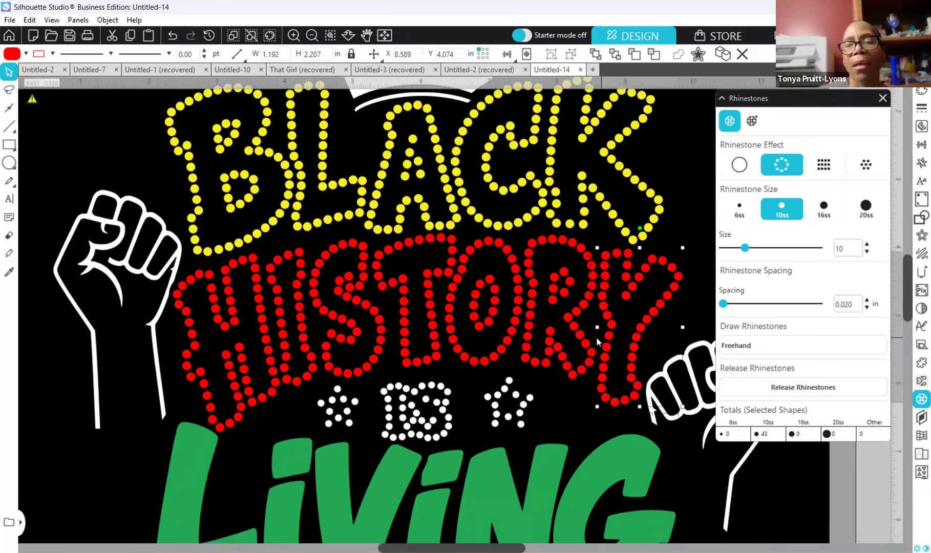
# Step: Change the rhinestones of the white IS and stars group to size 10ss
pyautogui.scroll(-3, 481, 308)
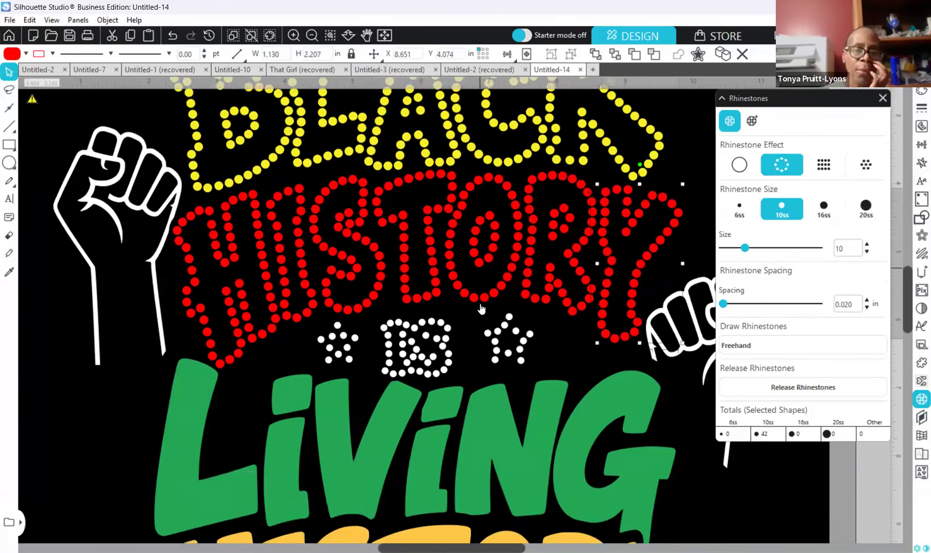
pyautogui.scroll(-6, 480, 308)
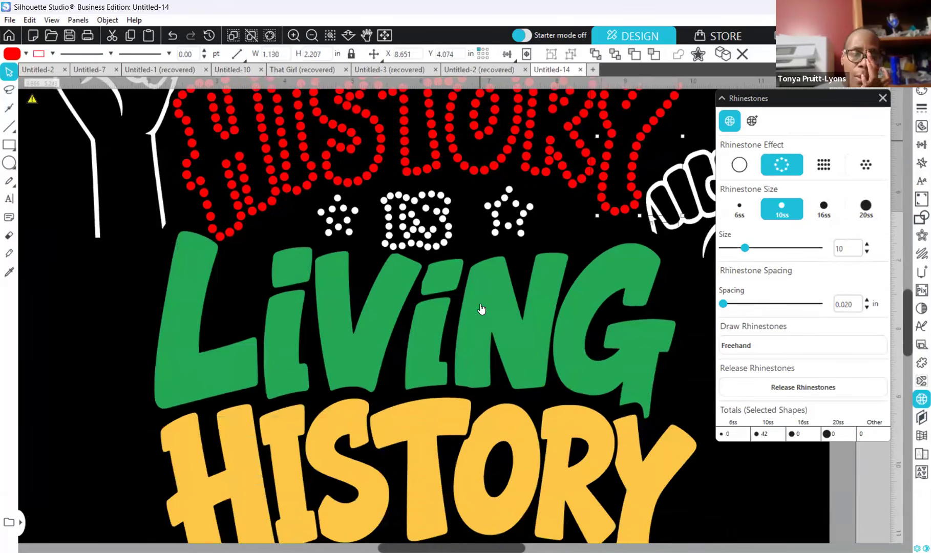
pyautogui.click(449, 242)
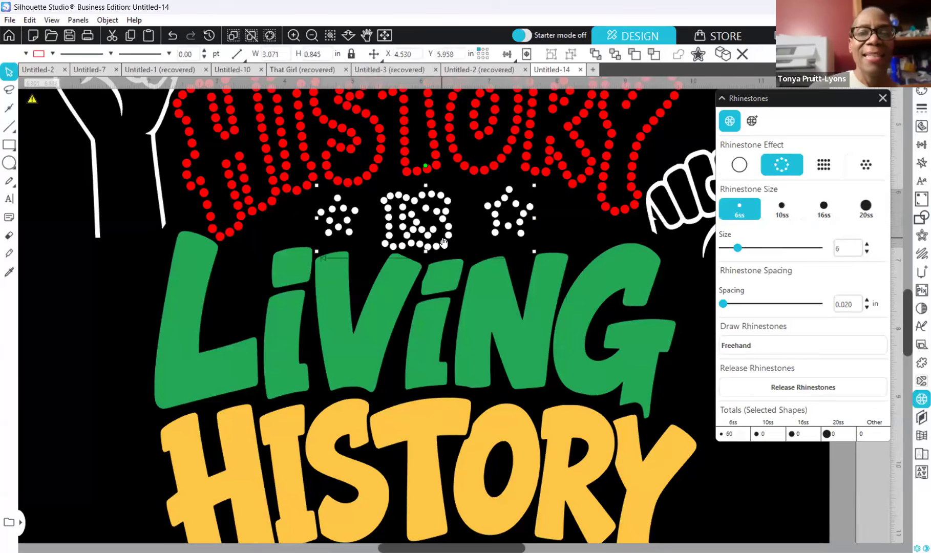
pyautogui.click(782, 210)
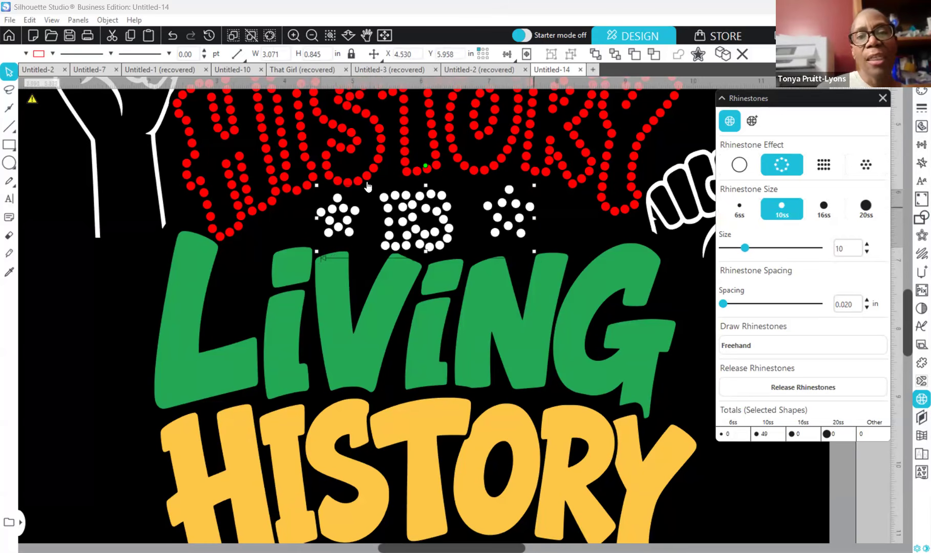
# Step: Enlarge the IS and stars group to about 4.27 in wide and recentre it between the red HISTORY and LIVING
pyautogui.moveTo(317, 252); pyautogui.dragTo(245, 303)
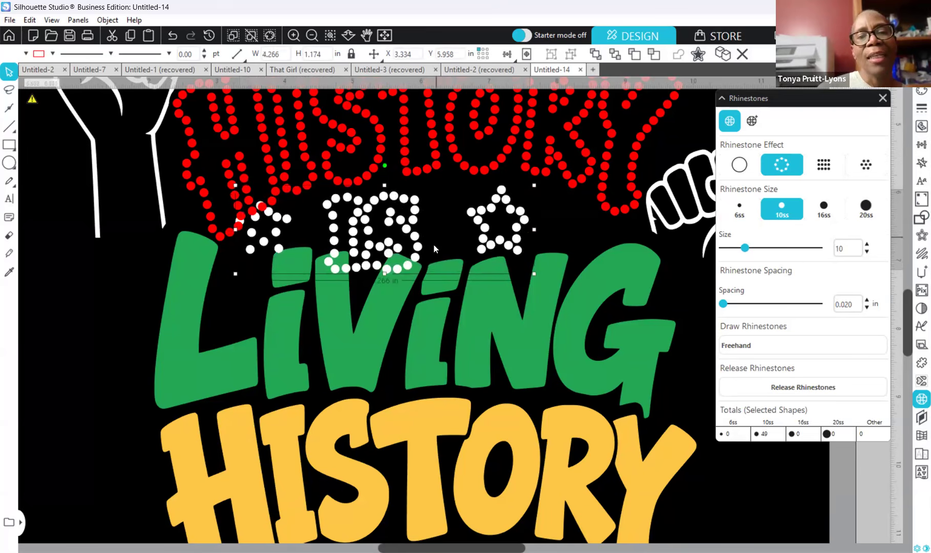
pyautogui.moveTo(434, 246); pyautogui.dragTo(473, 235)
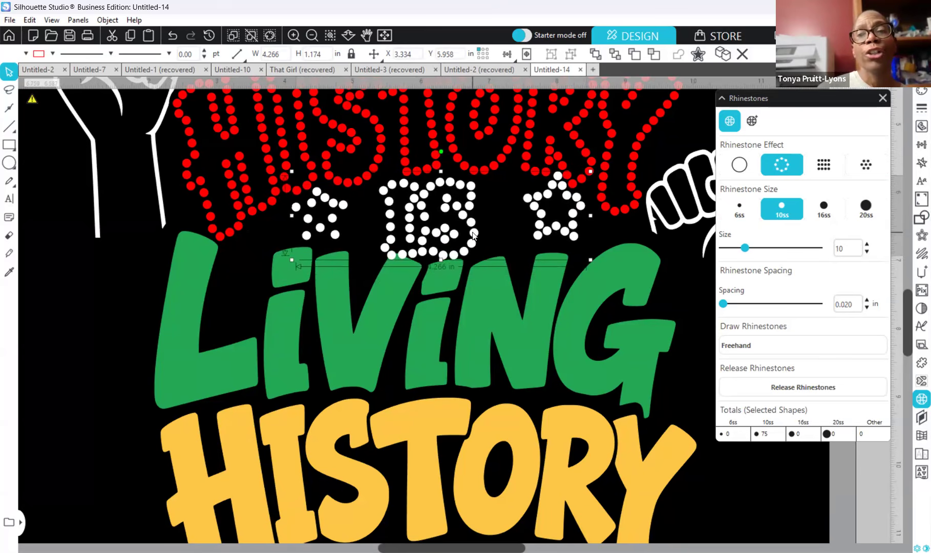
pyautogui.moveTo(474, 235); pyautogui.dragTo(473, 235)
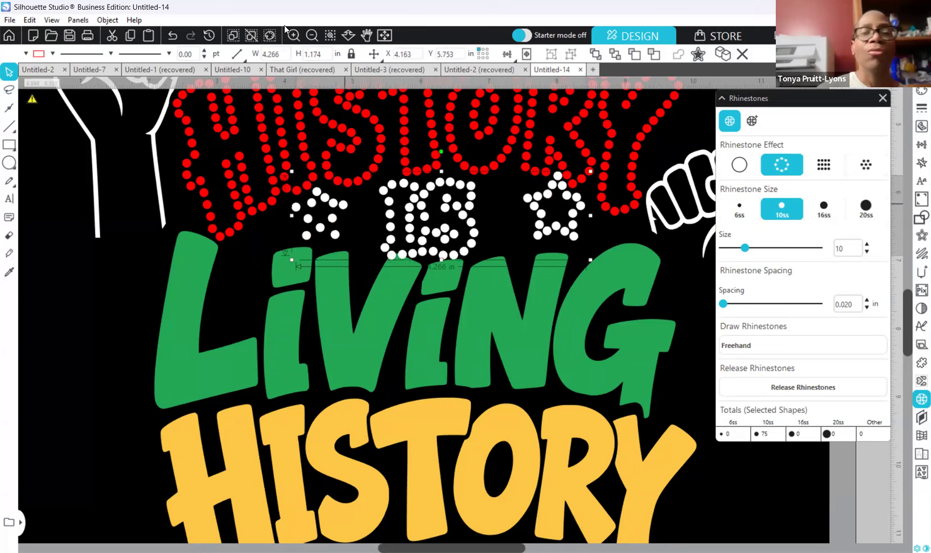
# Step: Reduce the height of the yellow word BLACK slightly from its upper edge and nudge it up toward the crown
pyautogui.click(309, 36)
pyautogui.click(310, 36)
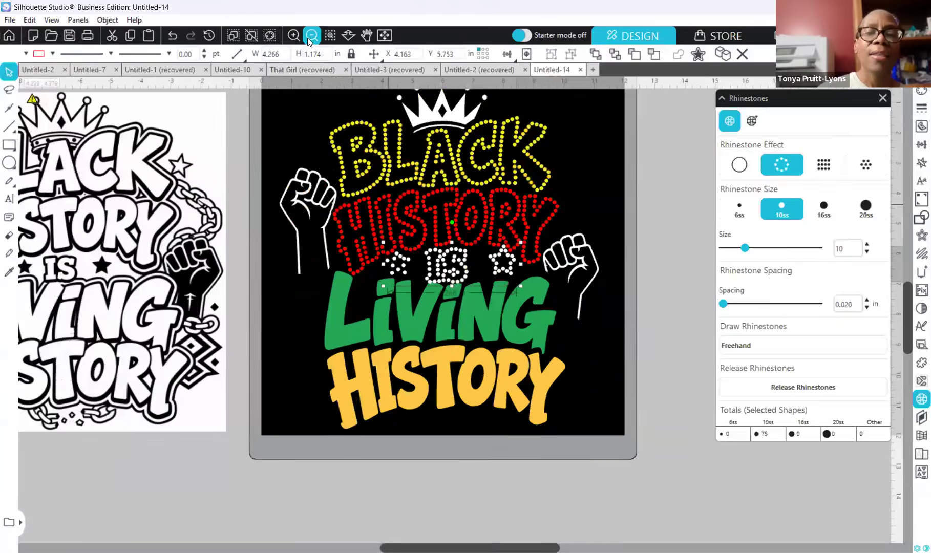
pyautogui.click(307, 39)
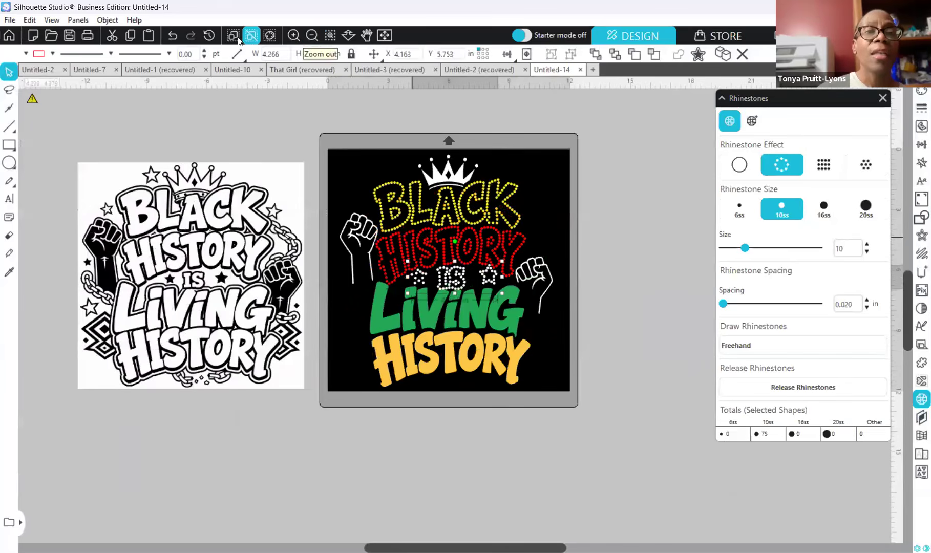
pyautogui.click(293, 35)
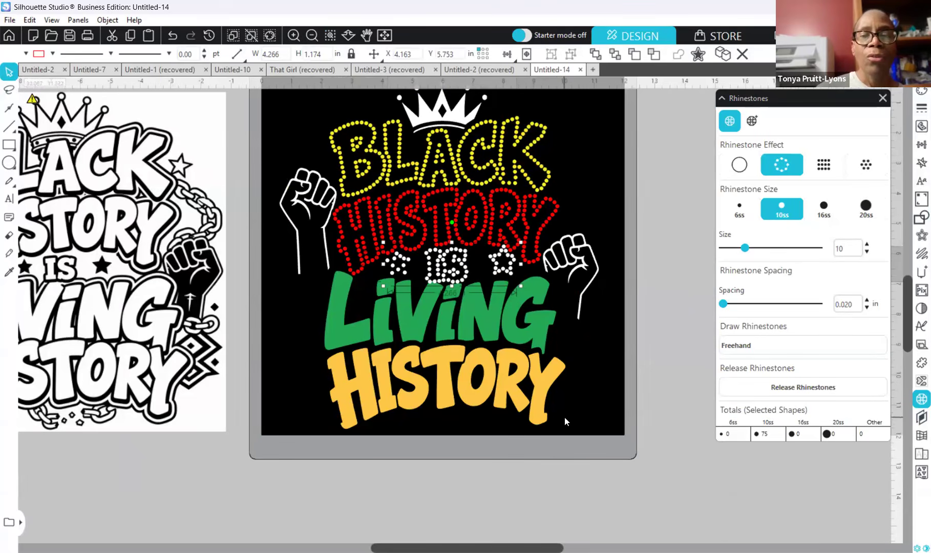
pyautogui.click(562, 439)
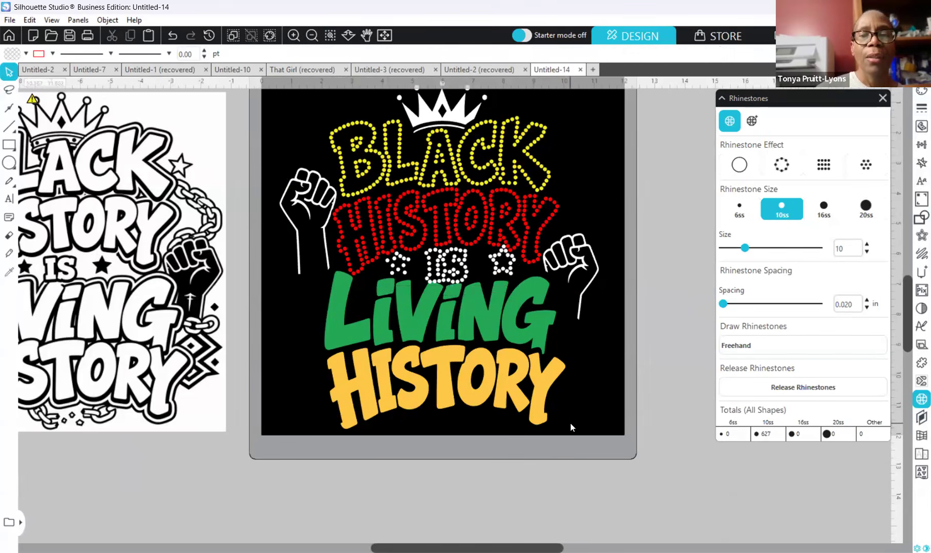
pyautogui.scroll(1, 282, 106)
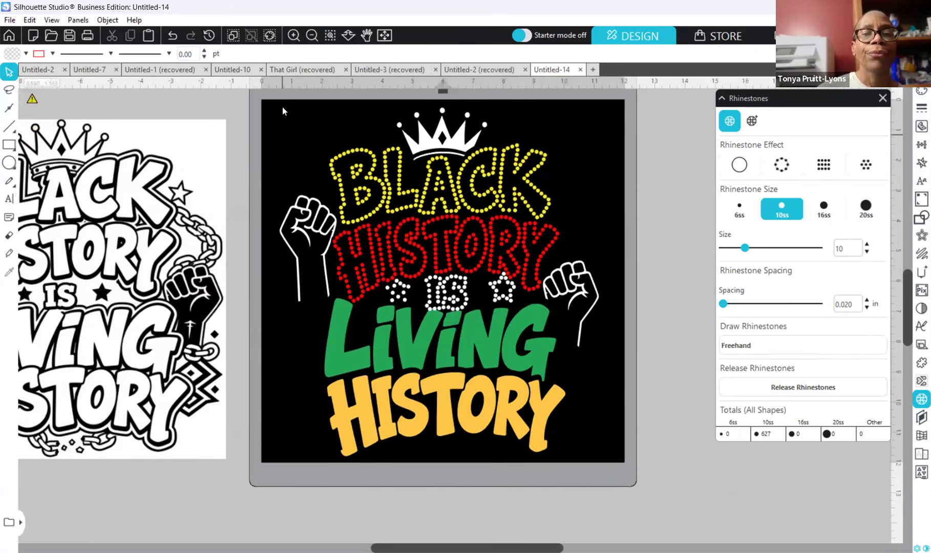
pyautogui.scroll(-1, 282, 111)
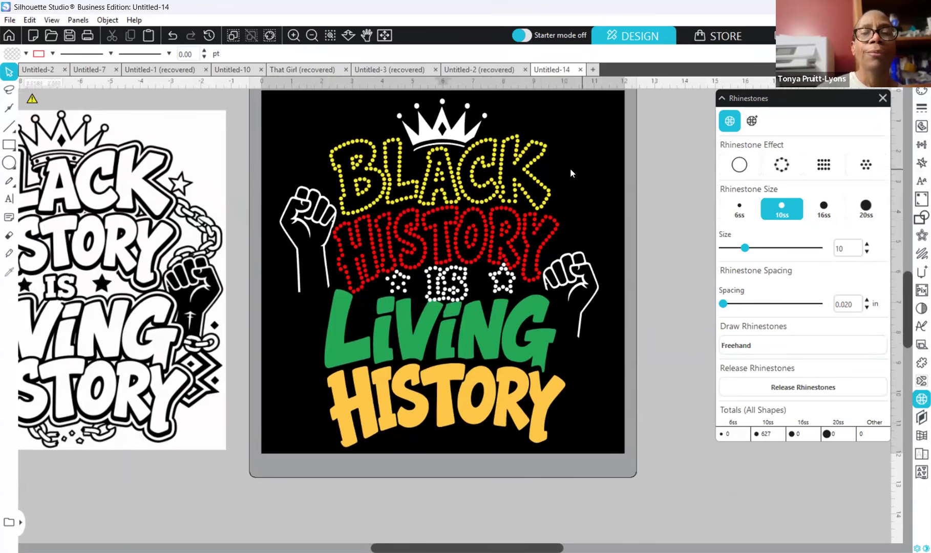
pyautogui.click(437, 136)
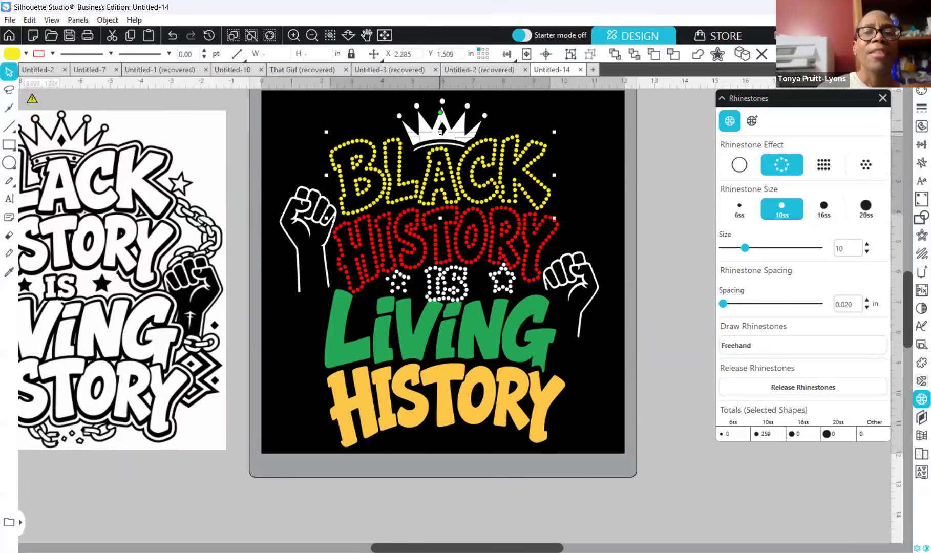
pyautogui.moveTo(439, 137)
pyautogui.mouseDown()
pyautogui.moveTo(440, 153)
pyautogui.moveTo(441, 125)
pyautogui.moveTo(446, 144)
pyautogui.mouseUp()
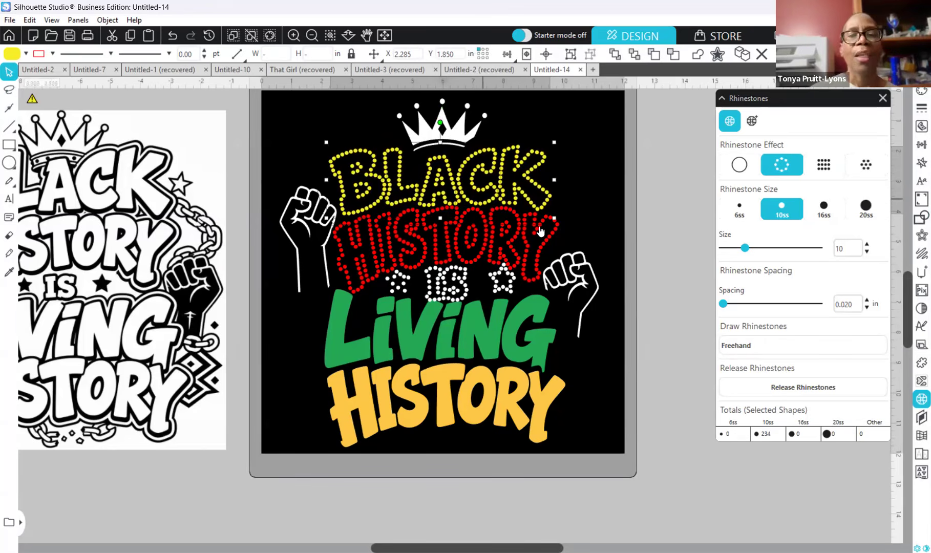
pyautogui.press('Up')
pyautogui.press('Up')
pyautogui.press('Up')
pyautogui.press('Up')
pyautogui.press('Up')
pyautogui.press('Up')
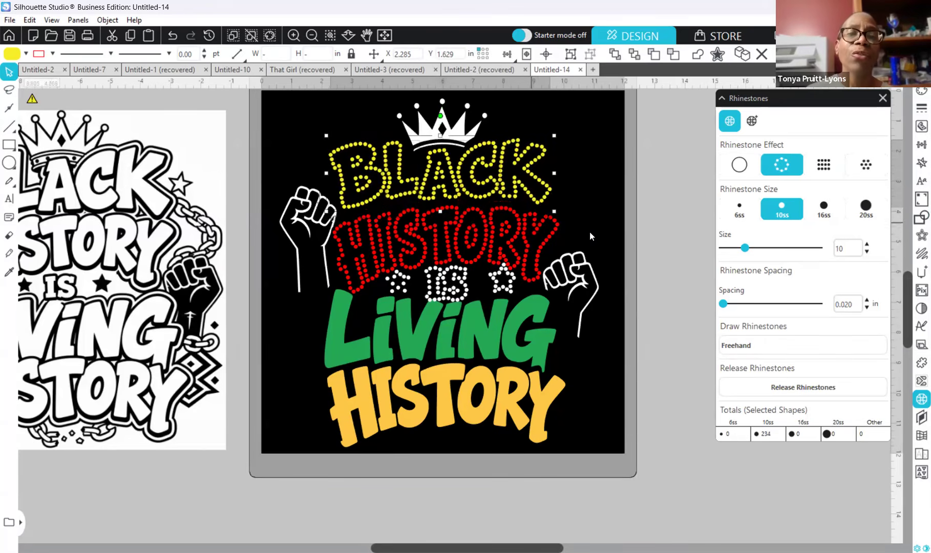
# Step: Select all letters of the red HISTORY, reduce their height slightly from the upper edge, and nudge them up toward BLACK
pyautogui.click(536, 244)
pyautogui.moveTo(586, 235); pyautogui.dragTo(334, 230)
pyautogui.moveTo(446, 204); pyautogui.dragTo(448, 226)
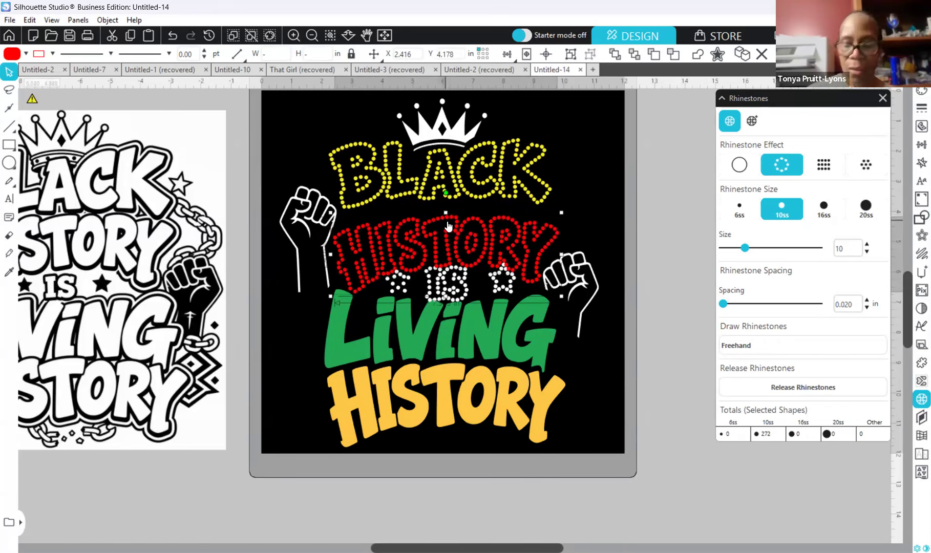
pyautogui.press('Up')
pyautogui.press('Up')
pyautogui.press('Up')
pyautogui.press('Up')
pyautogui.press('Up')
pyautogui.press('Up')
pyautogui.press('Up')
pyautogui.press('Up')
pyautogui.press('Up')
pyautogui.press('Up')
pyautogui.press('Up')
pyautogui.press('Up')
pyautogui.press('Up')
pyautogui.press('Up')
pyautogui.press('Up')
pyautogui.press('Up')
pyautogui.press('Up')
pyautogui.press('Up')
pyautogui.press('Up')
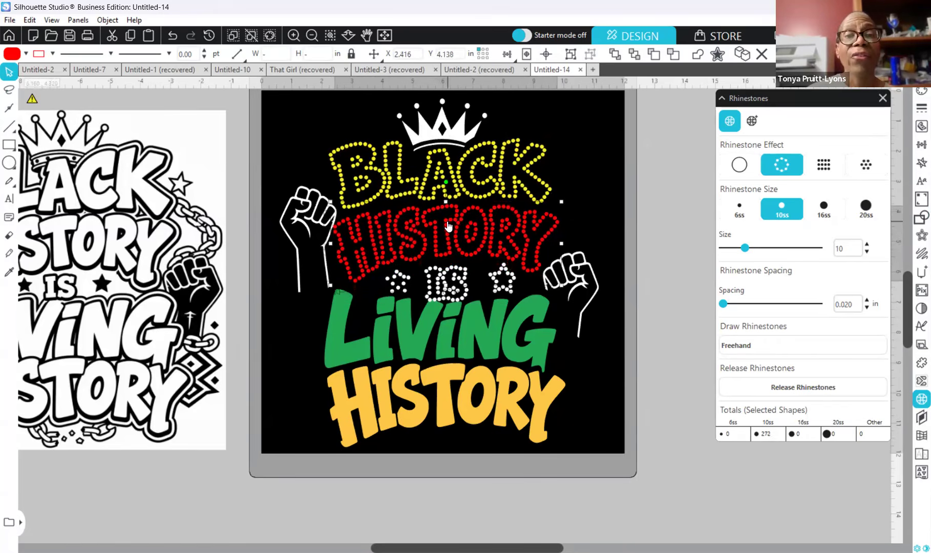
pyautogui.press('Up')
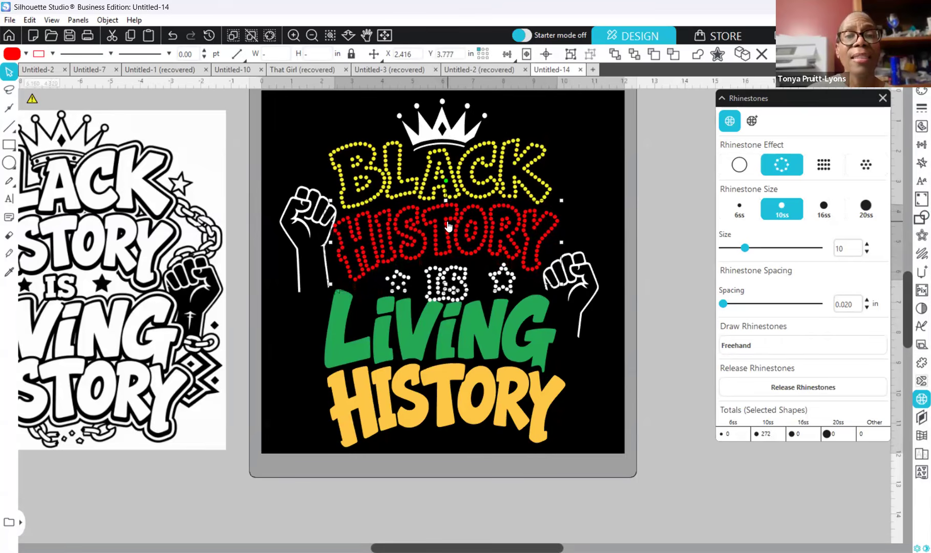
# Step: Move the IS and stars group slightly up, away from the green word LIVING
pyautogui.click(490, 293)
pyautogui.click(509, 288)
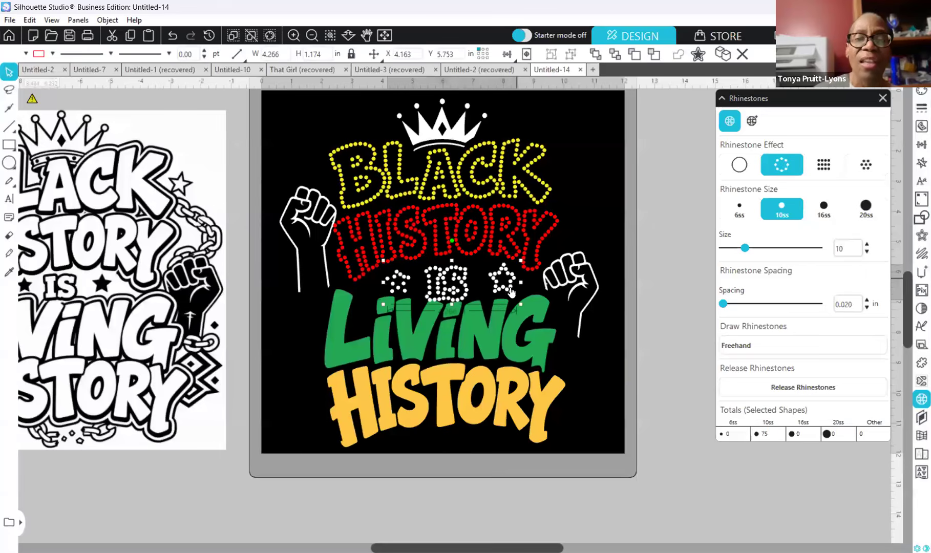
pyautogui.moveTo(459, 283); pyautogui.dragTo(458, 281)
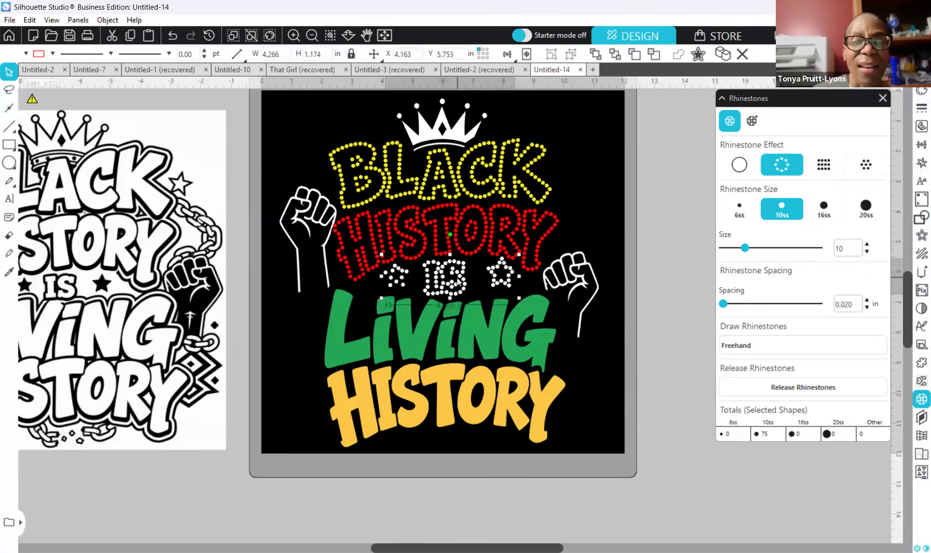
pyautogui.moveTo(459, 281); pyautogui.dragTo(460, 283)
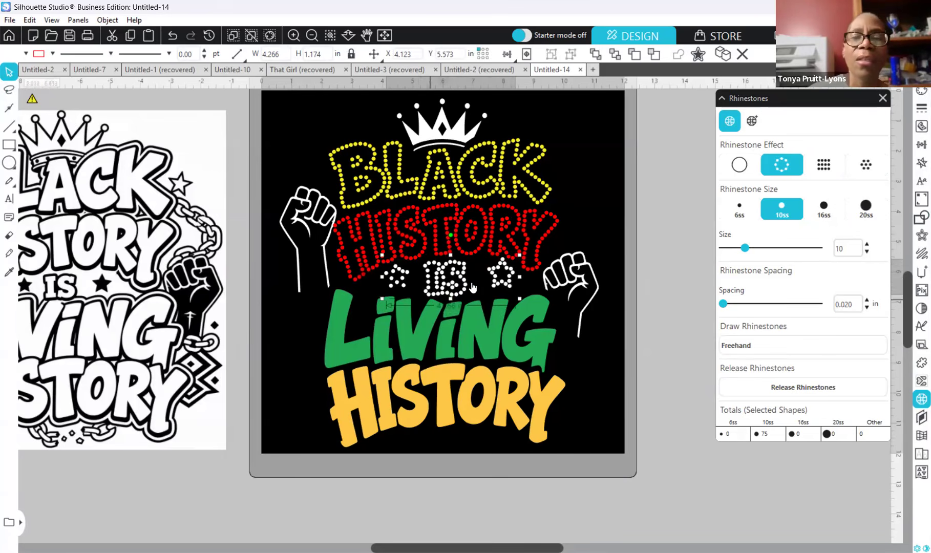
# Step: Separate the IS and stars group into individual shapes and nudge the S of IS to the right
pyautogui.rightClick(500, 287)
pyautogui.click(578, 463)
pyautogui.click(657, 346)
pyautogui.click(462, 296)
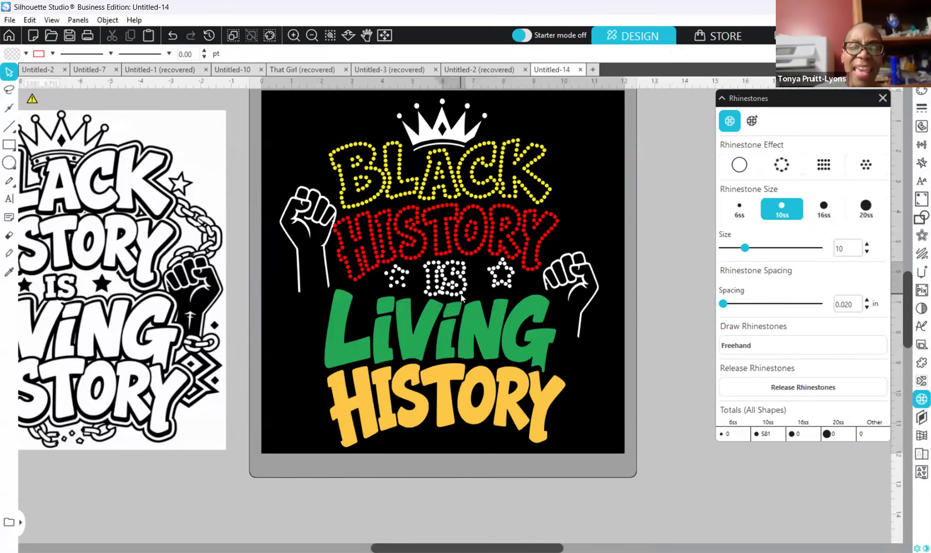
pyautogui.press('Right')
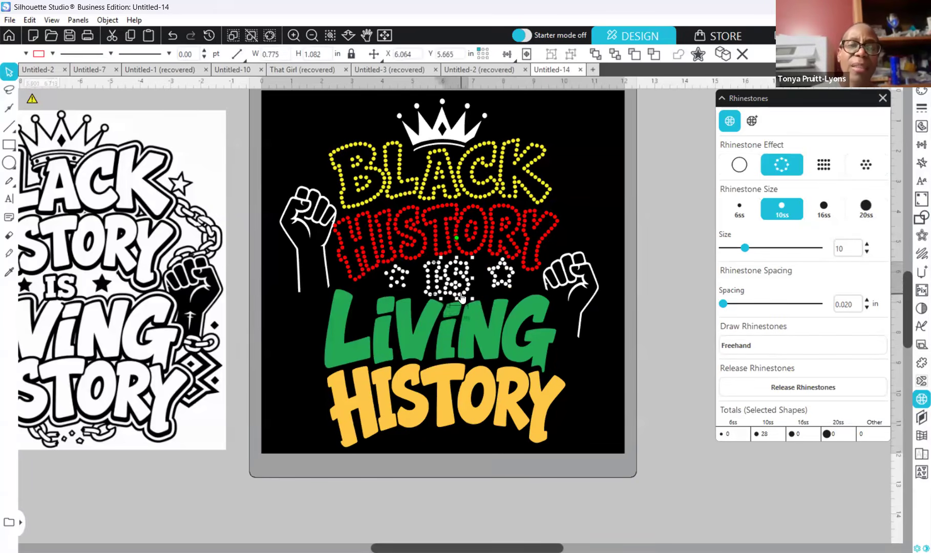
# Step: Resize the star after IS to about 0.95 in wide, and move both stars off the page
pyautogui.click(496, 284)
pyautogui.moveTo(516, 256); pyautogui.dragTo(526, 260)
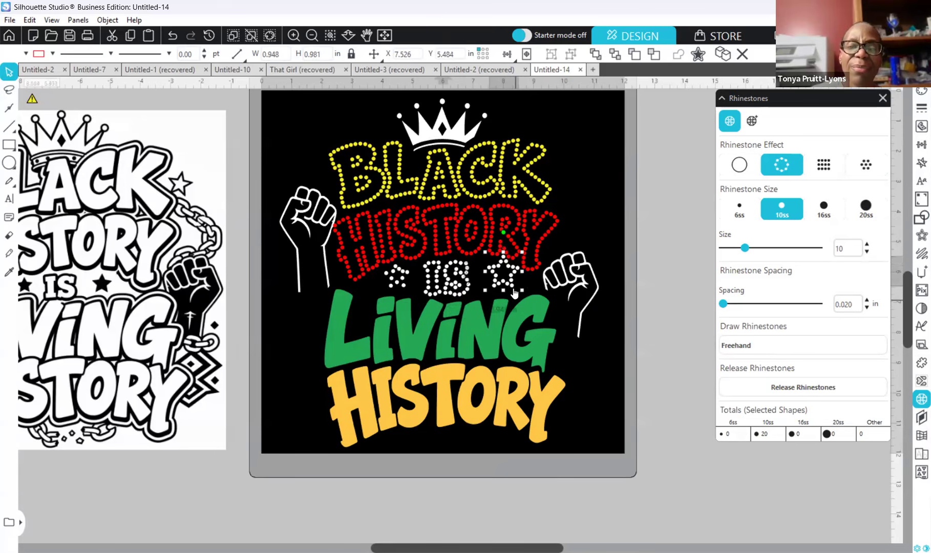
pyautogui.moveTo(596, 397); pyautogui.dragTo(713, 442)
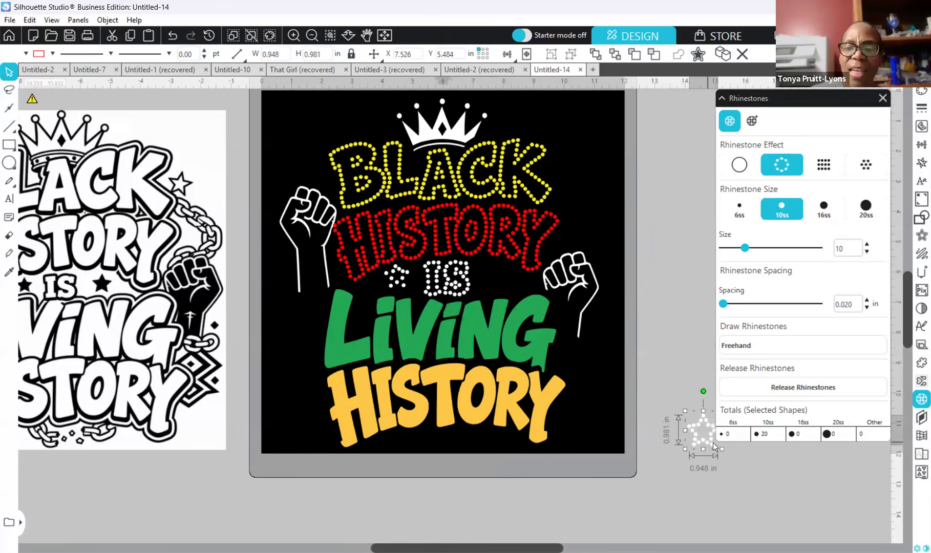
pyautogui.moveTo(396, 279); pyautogui.dragTo(715, 476)
pyautogui.click(523, 291)
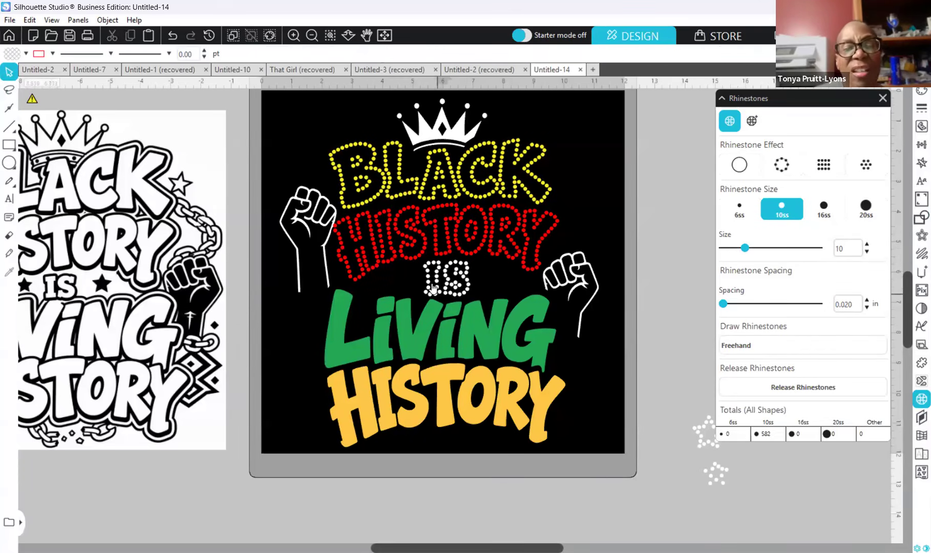
pyautogui.click(472, 279)
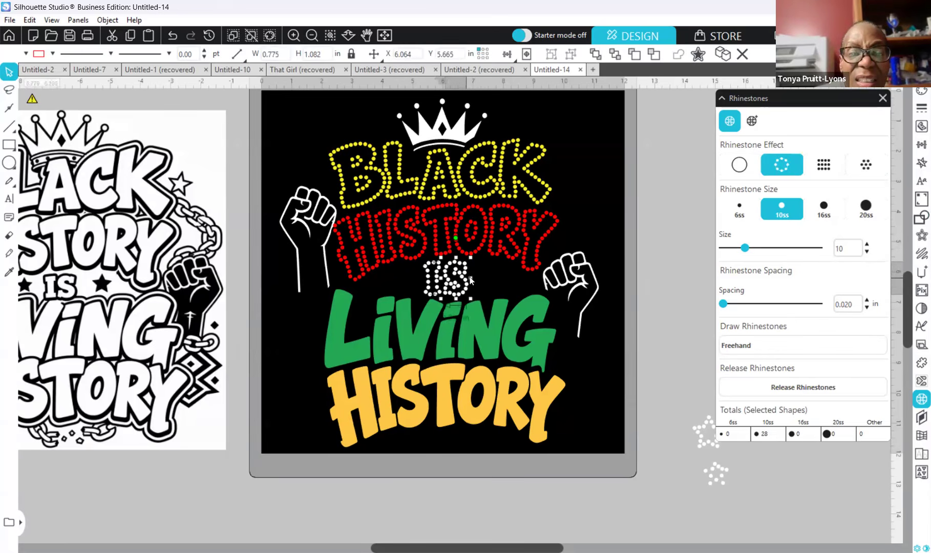
pyautogui.click(425, 283)
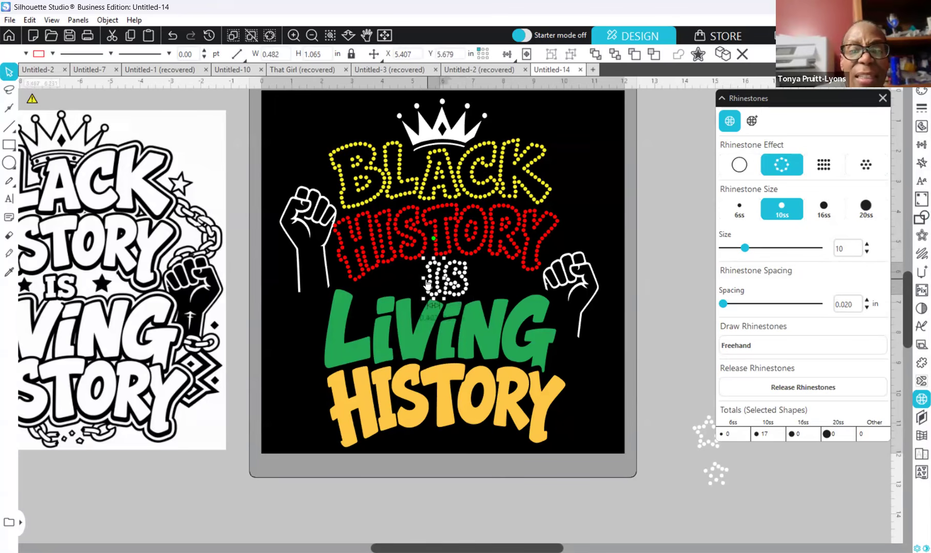
pyautogui.click(491, 278)
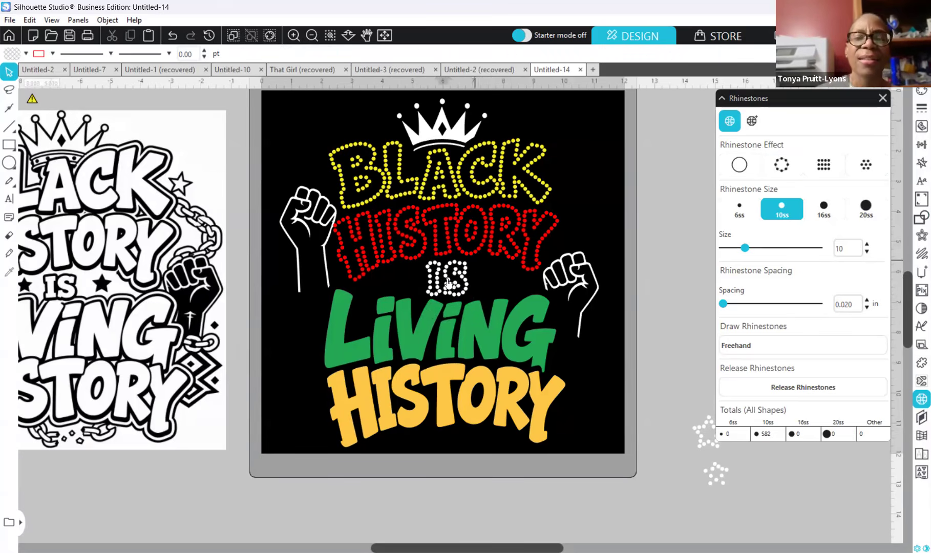
# Step: Apply the edge rhinestone effect at size 10ss to the green word LIVING
pyautogui.click(546, 328)
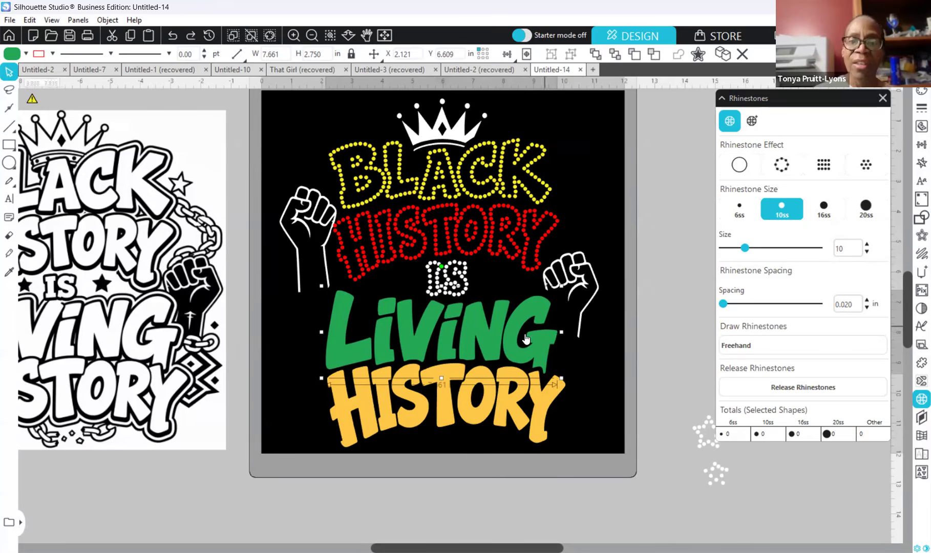
pyautogui.click(777, 167)
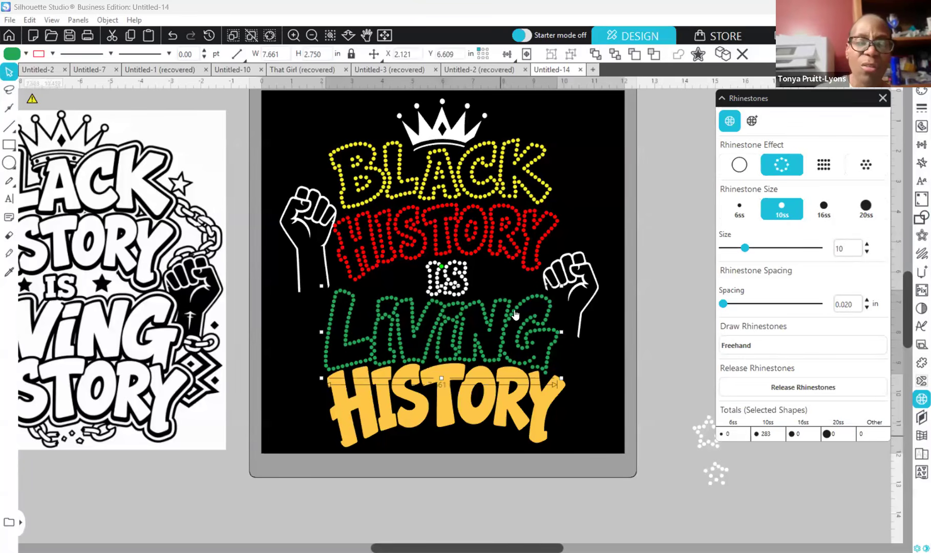
pyautogui.click(294, 35)
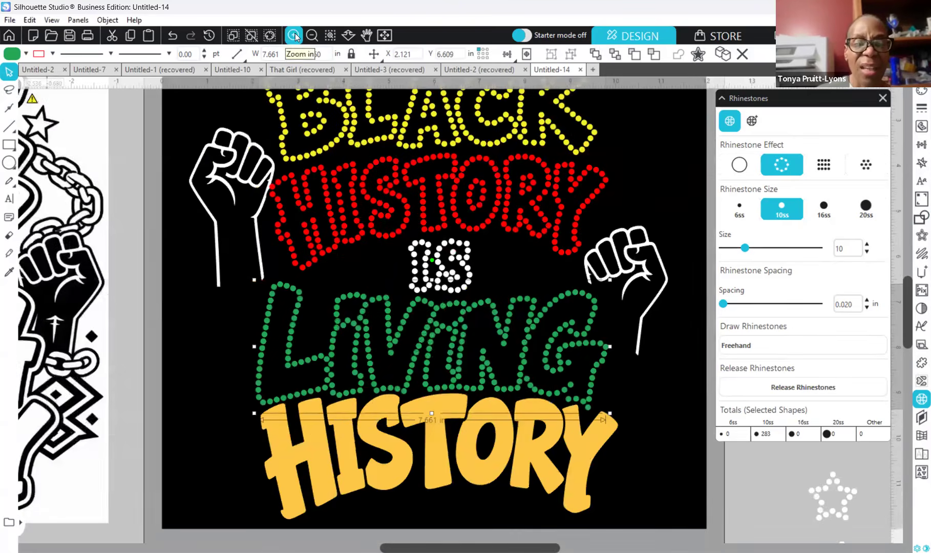
pyautogui.click(294, 36)
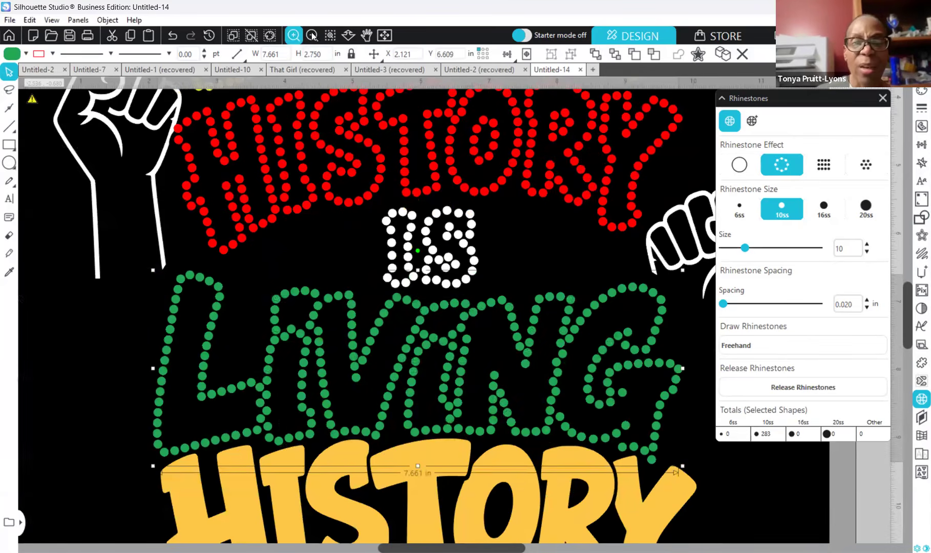
pyautogui.click(311, 35)
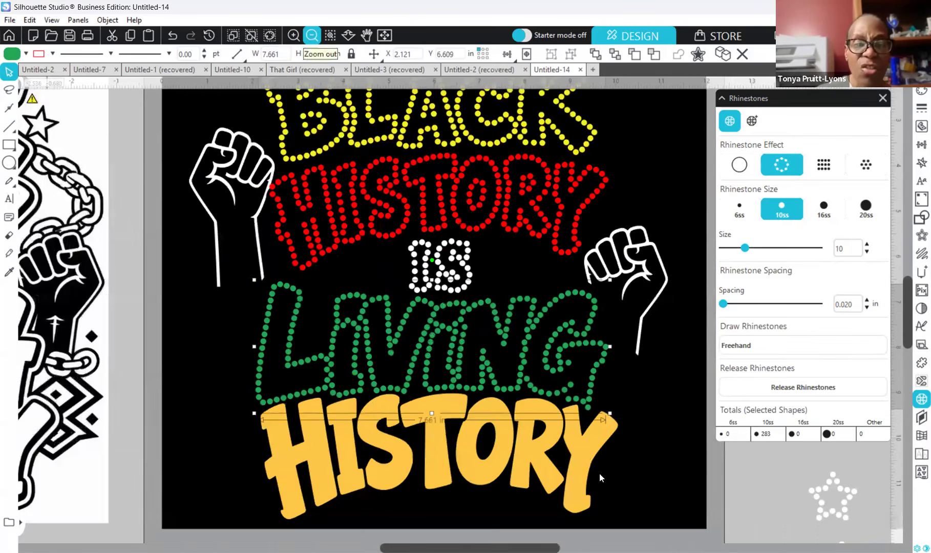
# Step: Release the compound path of the green word LIVING and nudge its G to the right, away from the N
pyautogui.rightClick(516, 380)
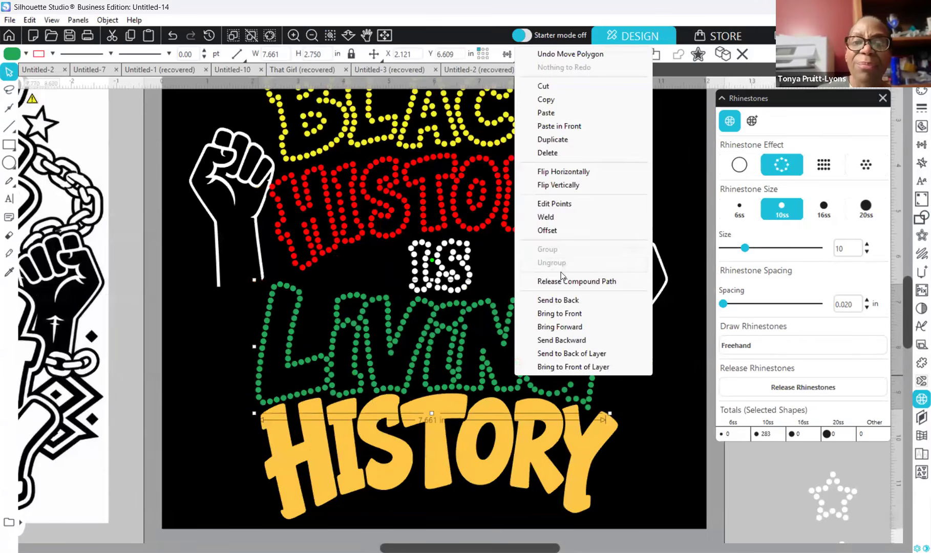
pyautogui.click(562, 280)
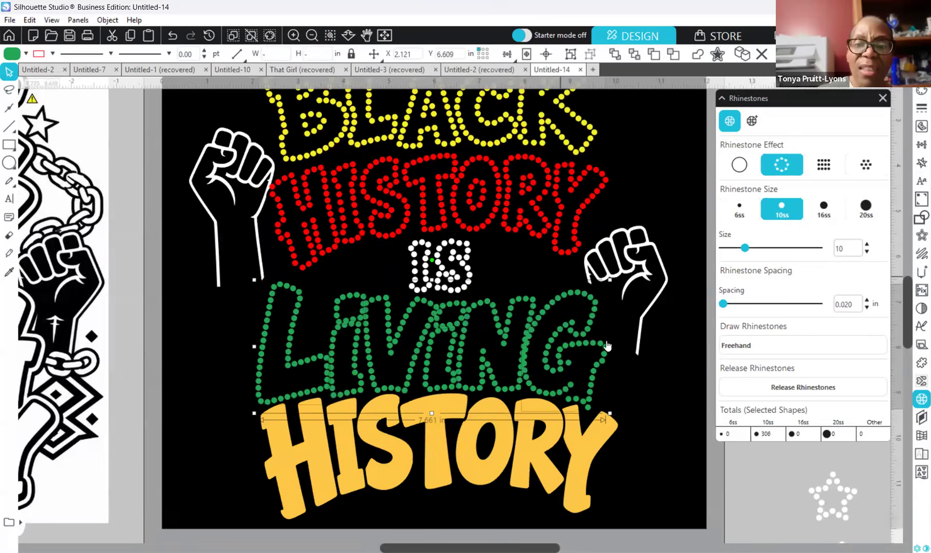
pyautogui.click(641, 429)
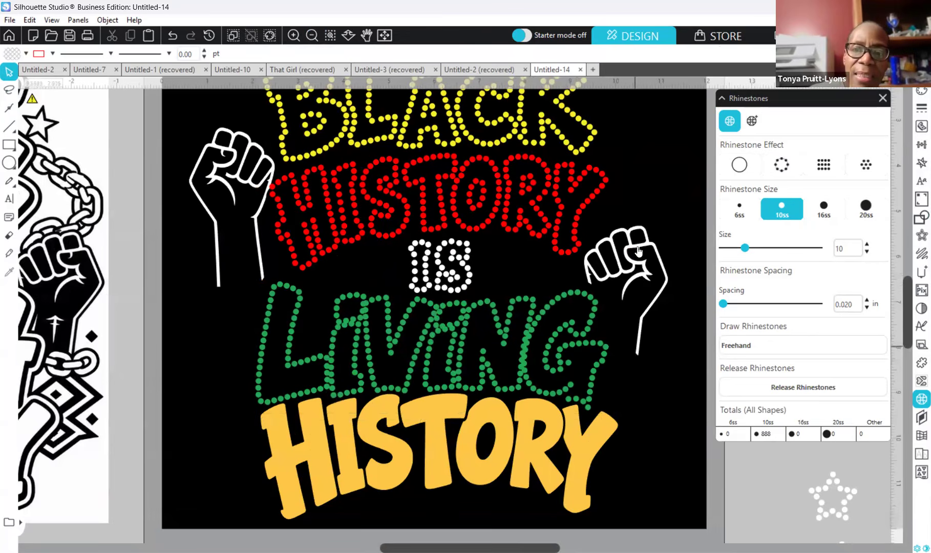
pyautogui.click(640, 262)
pyautogui.click(590, 391)
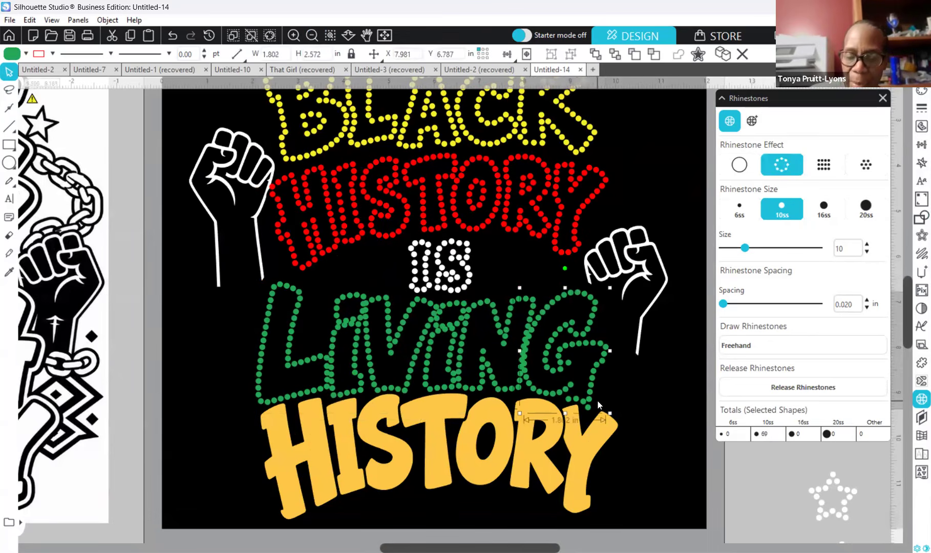
pyautogui.press('Right')
pyautogui.press('Right')
pyautogui.press('Right')
pyautogui.press('Right')
pyautogui.press('Right')
pyautogui.press('Right')
pyautogui.press('Right')
pyautogui.press('Right')
pyautogui.press('Right')
pyautogui.press('Right')
pyautogui.press('Right')
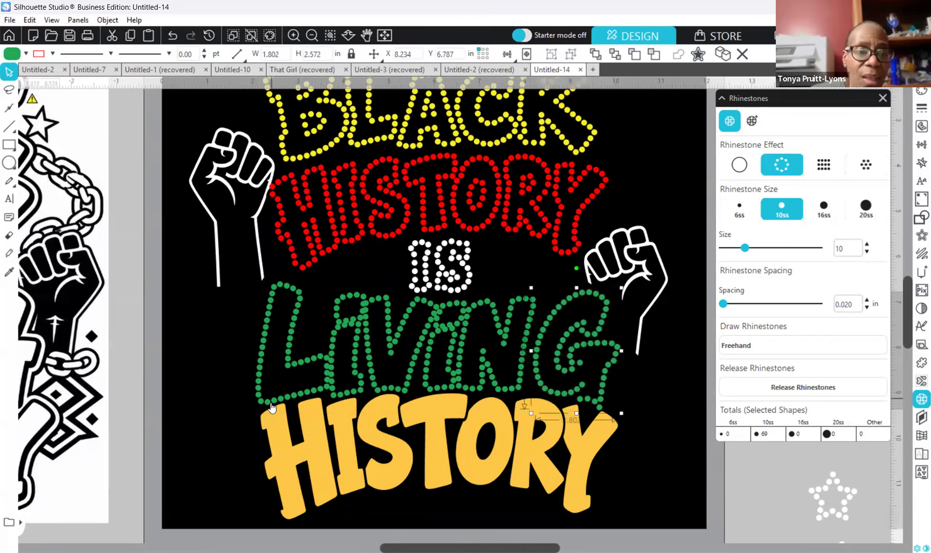
# Step: Nudge the L of LIVING to the left, away from the first I
pyautogui.click(271, 407)
pyautogui.click(269, 400)
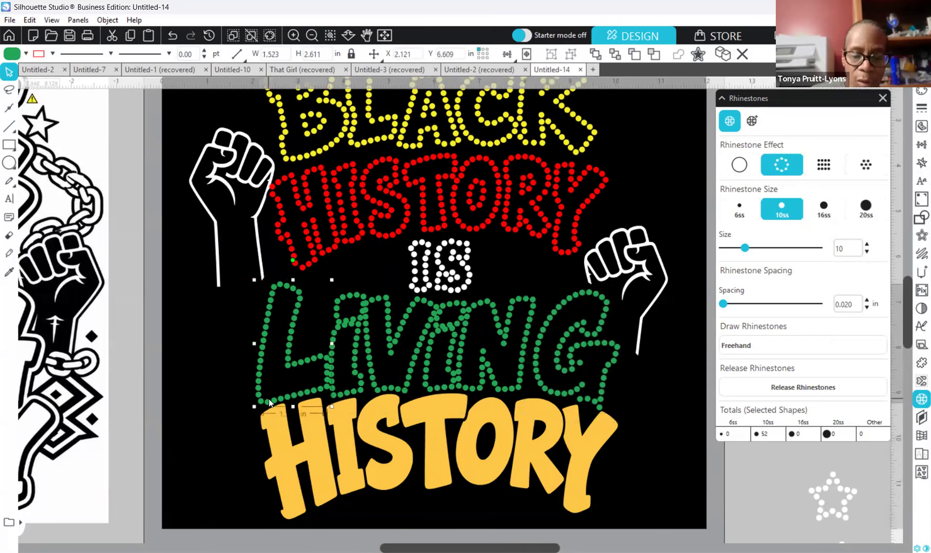
pyautogui.press('Left')
pyautogui.press('Left')
pyautogui.press('Left')
pyautogui.press('Left')
pyautogui.press('Left')
pyautogui.press('Left')
pyautogui.press('Left')
pyautogui.press('Left')
pyautogui.press('Left')
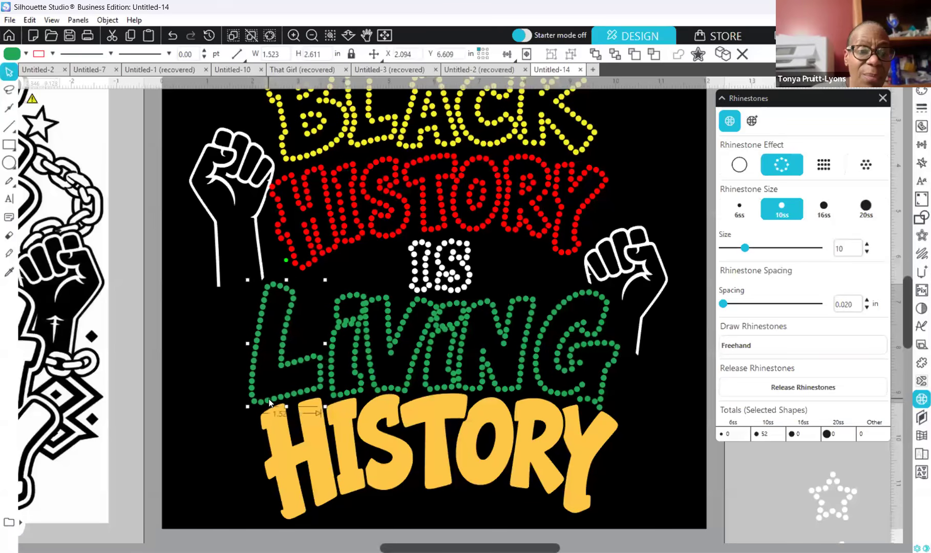
pyautogui.press('Left')
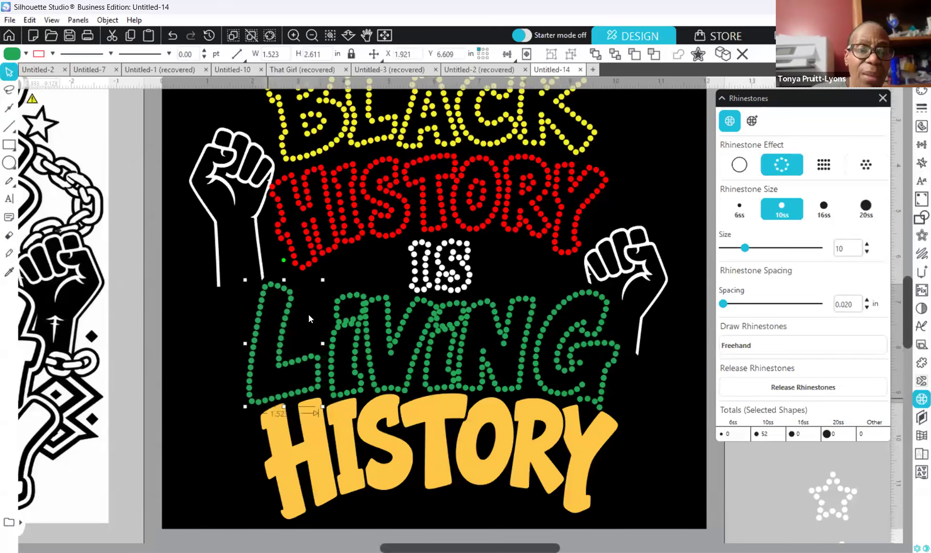
# Step: Nudge the dot of the first I in LIVING up, clear of its stem
pyautogui.click(340, 305)
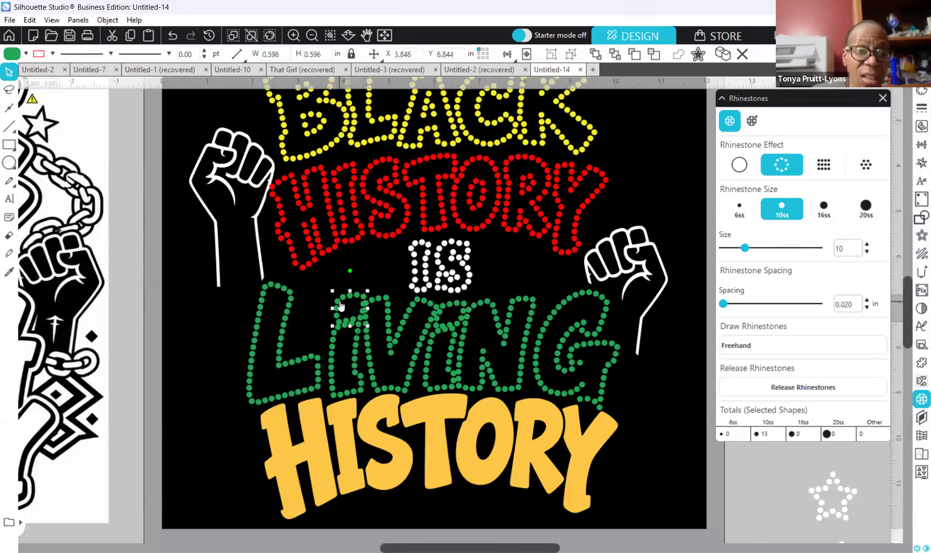
pyautogui.press('Up')
pyautogui.press('Up')
pyautogui.press('Up')
pyautogui.press('Up')
pyautogui.press('Up')
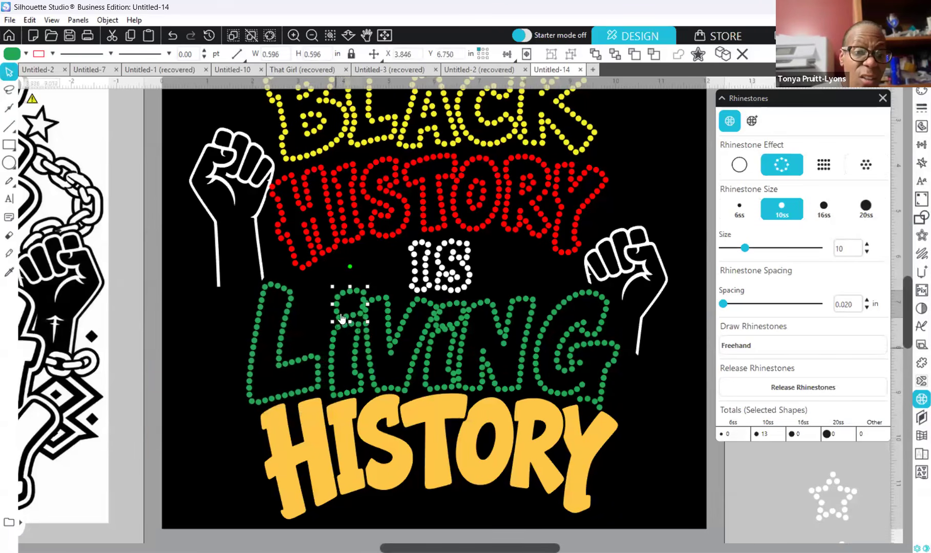
pyautogui.press('Up')
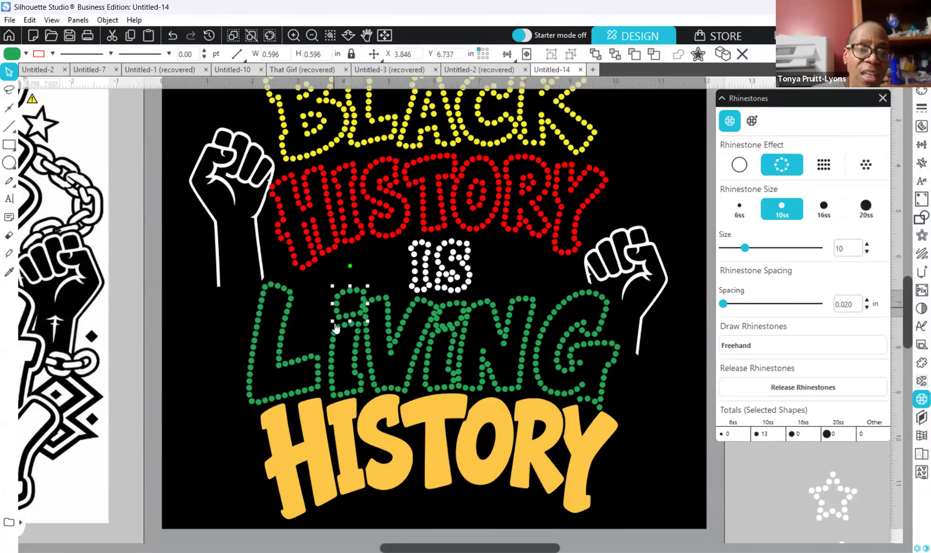
# Step: Group the first I's dot with its stem and nudge the letter left, away from the V
pyautogui.keyDown('shift'); pyautogui.click(332, 348); pyautogui.keyUp('shift')
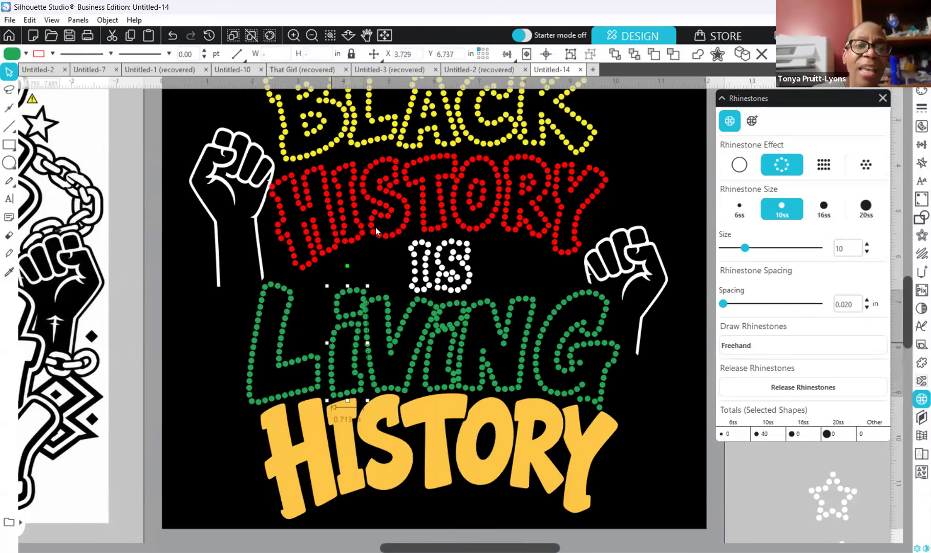
pyautogui.rightClick(331, 342)
pyautogui.click(393, 279)
pyautogui.press('Left')
pyautogui.press('Left')
pyautogui.press('Left')
pyautogui.press('Left')
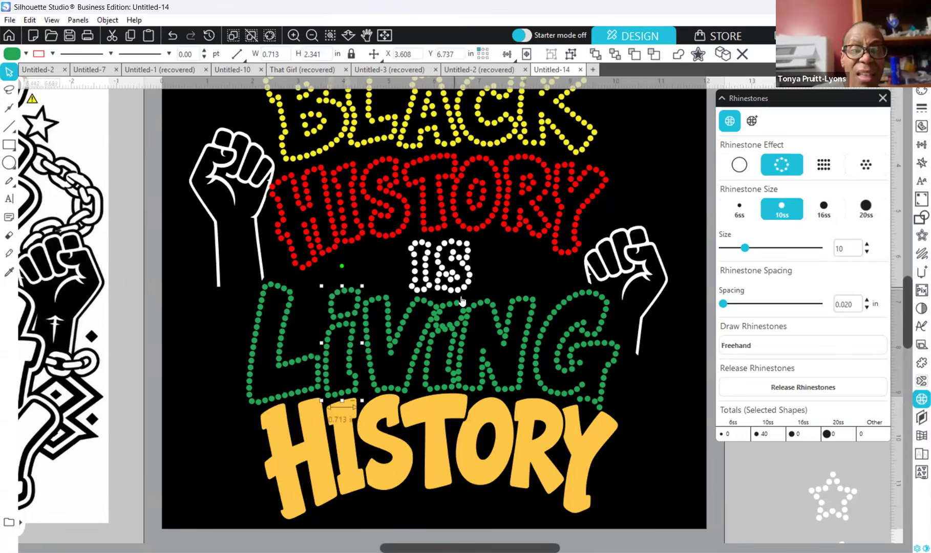
# Step: Nudge the N of LIVING to the right, into the gap before the G
pyautogui.click(535, 375)
pyautogui.press('Right')
pyautogui.press('Right')
pyautogui.press('Right')
pyautogui.press('Right')
pyautogui.press('Right')
pyautogui.press('Right')
pyautogui.press('Right')
pyautogui.press('Right')
pyautogui.press('Right')
pyautogui.press('Right')
pyautogui.press('Right')
pyautogui.press('Right')
pyautogui.press('Right')
pyautogui.press('Right')
pyautogui.press('Right')
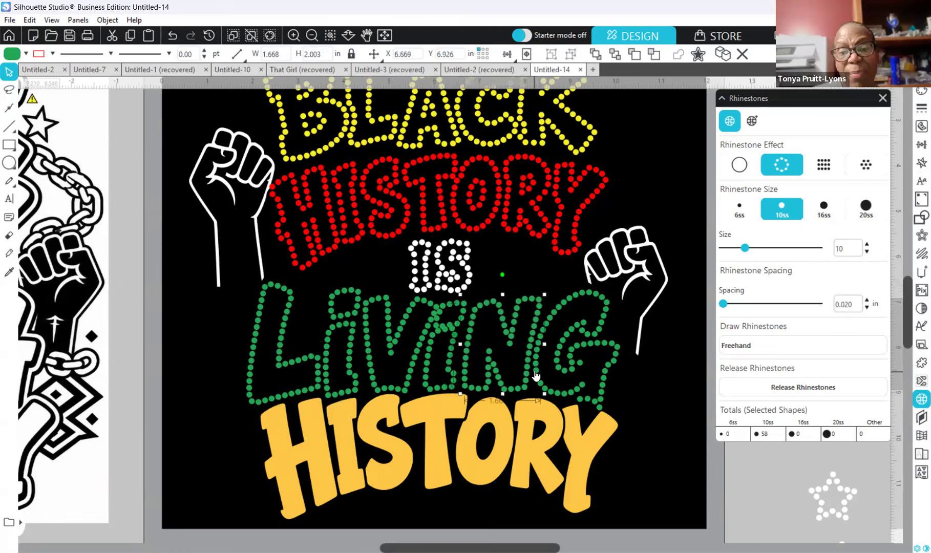
pyautogui.press('Left')
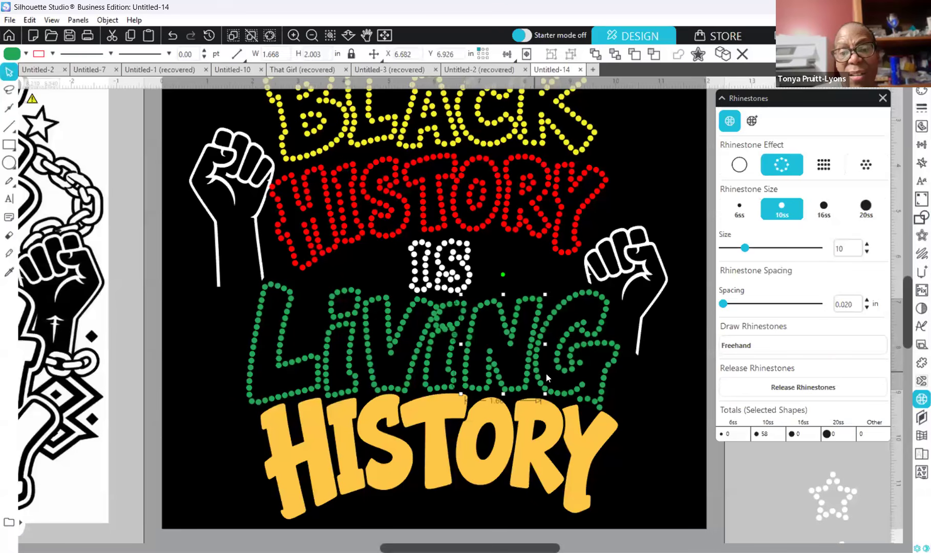
# Step: Nudge the G of LIVING slightly up, away from the orange word HISTORY
pyautogui.click(579, 389)
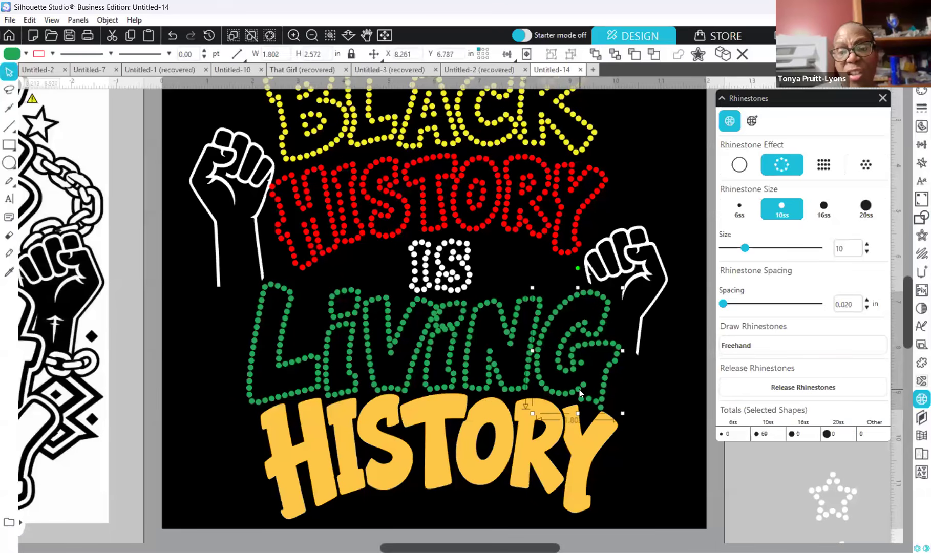
pyautogui.press('Up')
pyautogui.press('Up')
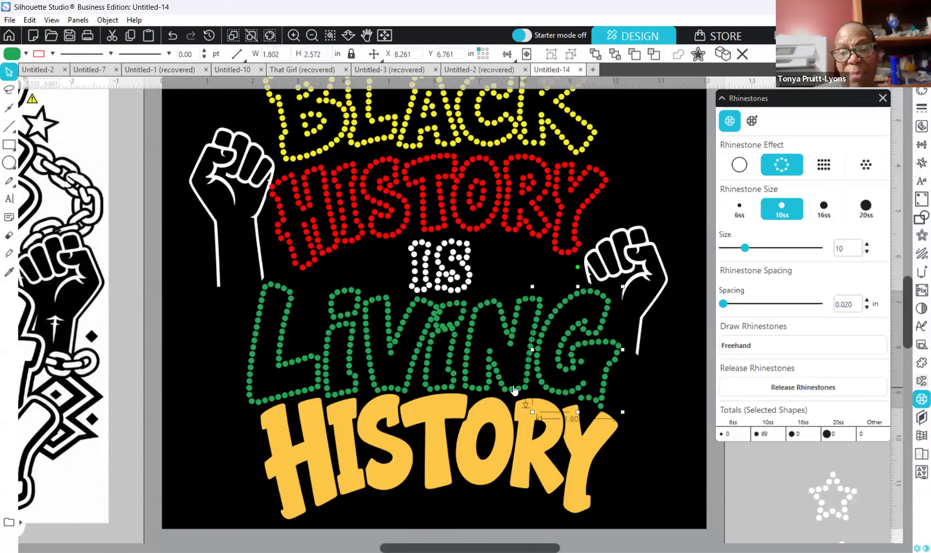
# Step: Nudge the dot of the second I in LIVING up, clear of its stem
pyautogui.click(453, 309)
pyautogui.click(453, 307)
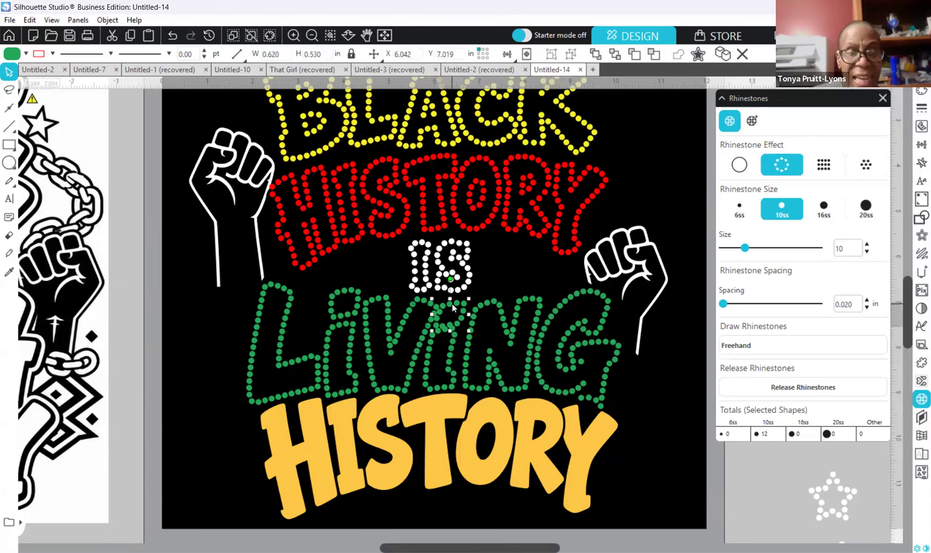
pyautogui.press('Up')
pyautogui.press('Up')
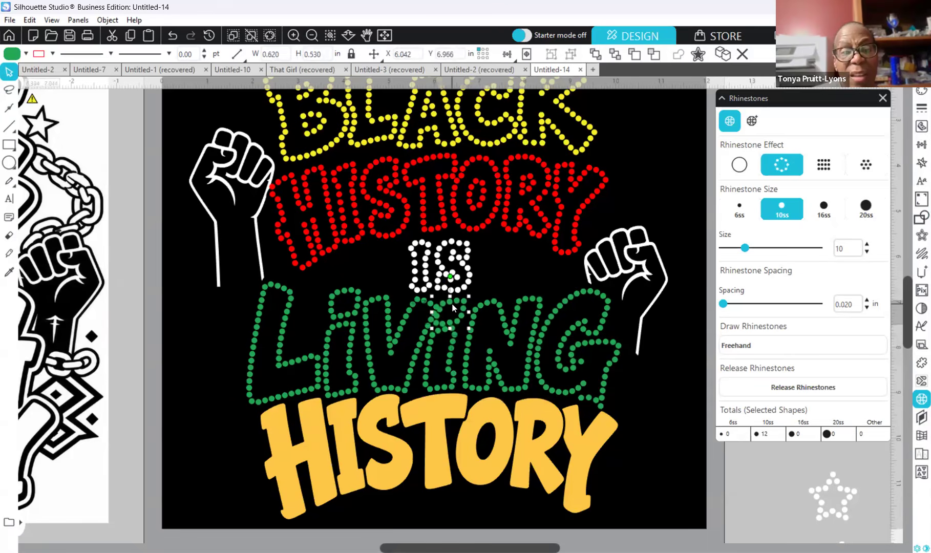
pyautogui.press('Up')
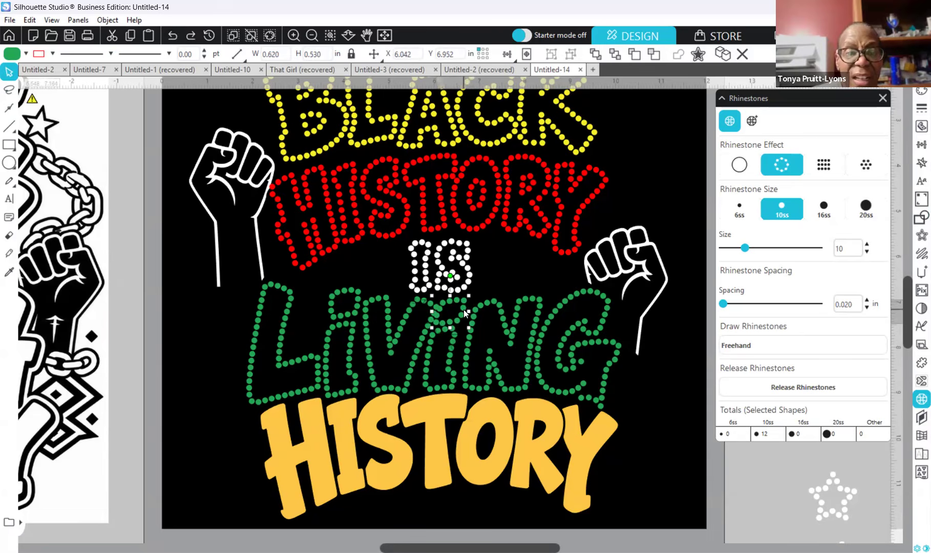
# Step: Group the second I's dot with its stem and nudge the letter right, away from the V
pyautogui.keyDown('shift'); pyautogui.click(444, 366); pyautogui.keyUp('shift')
pyautogui.rightClick(444, 366)
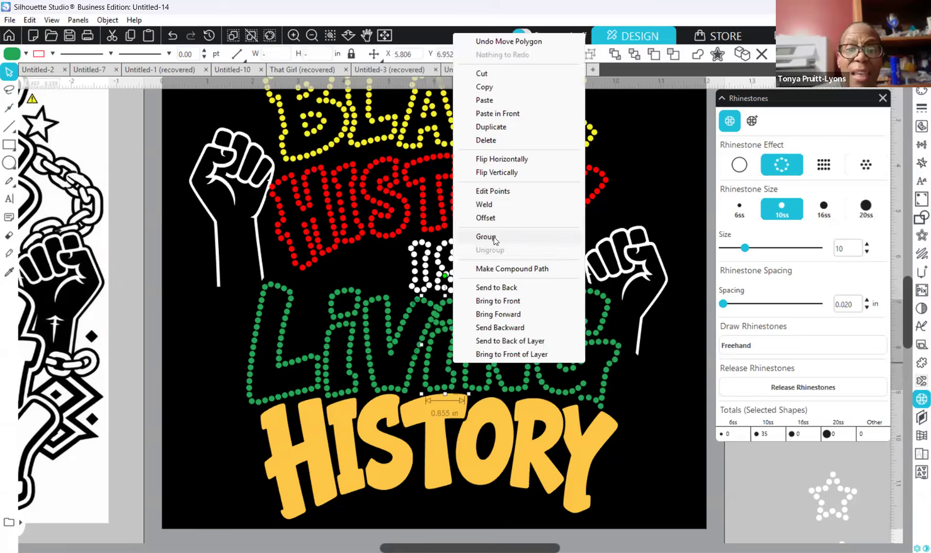
pyautogui.click(492, 237)
pyautogui.press('Right')
pyautogui.press('Right')
pyautogui.press('Right')
pyautogui.press('Right')
pyautogui.press('Right')
pyautogui.press('Right')
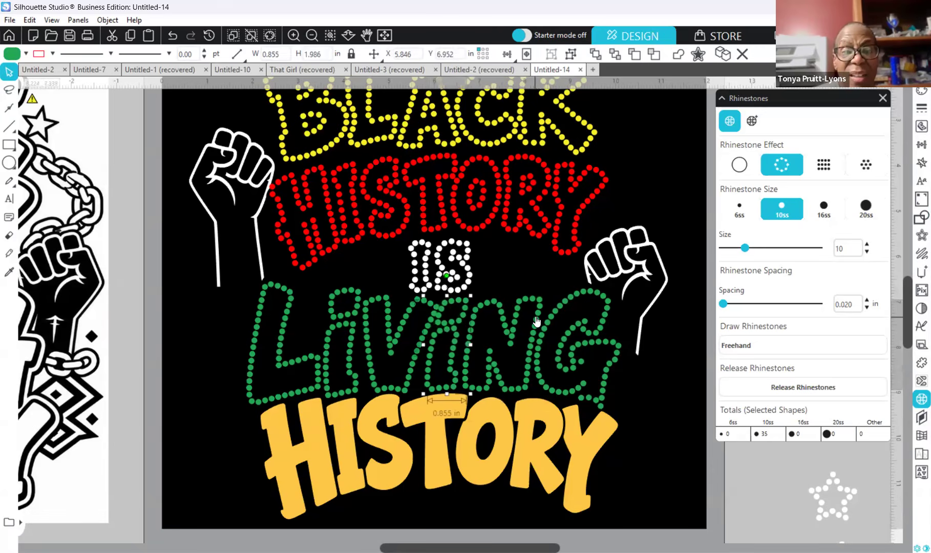
pyautogui.press('Right')
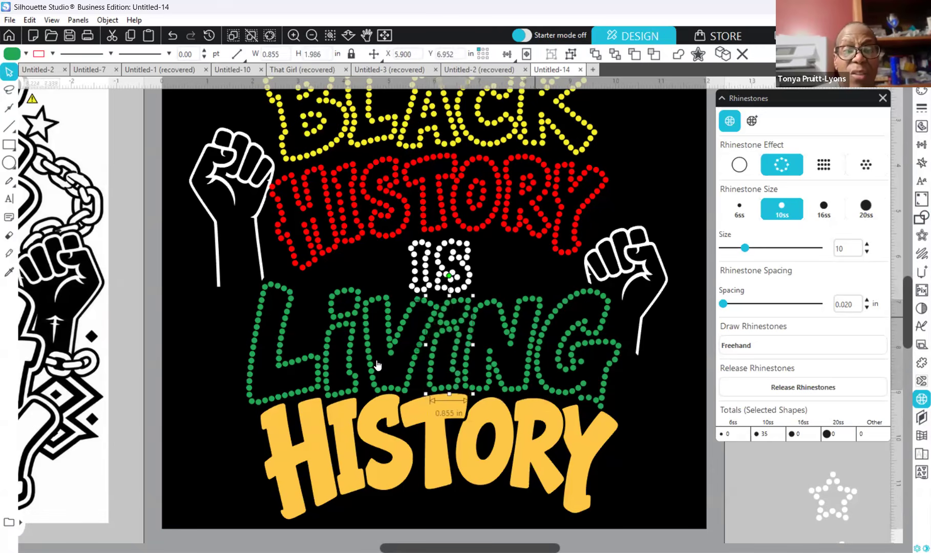
pyautogui.click(489, 275)
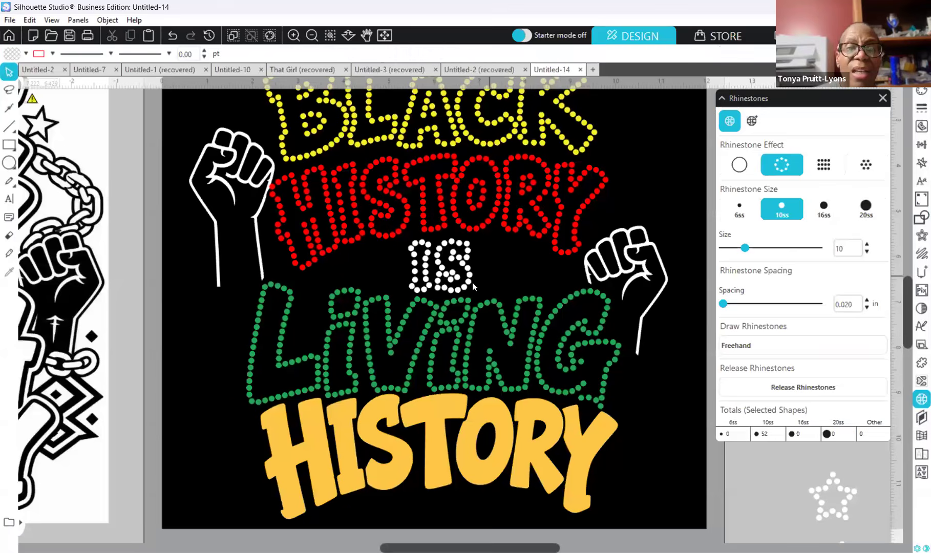
# Step: Stretch the white word IS wider to the right, to about 1.64 in
pyautogui.click(423, 270)
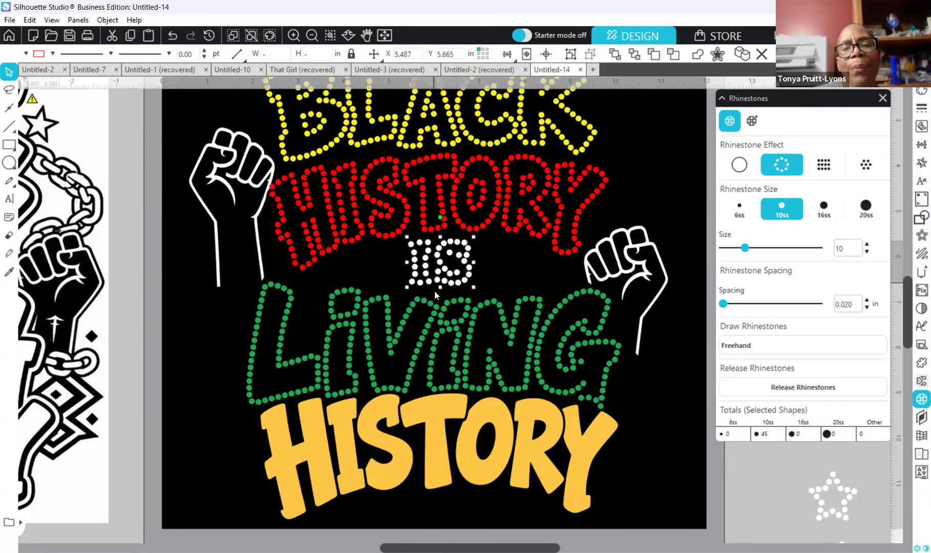
pyautogui.moveTo(482, 266); pyautogui.dragTo(489, 267)
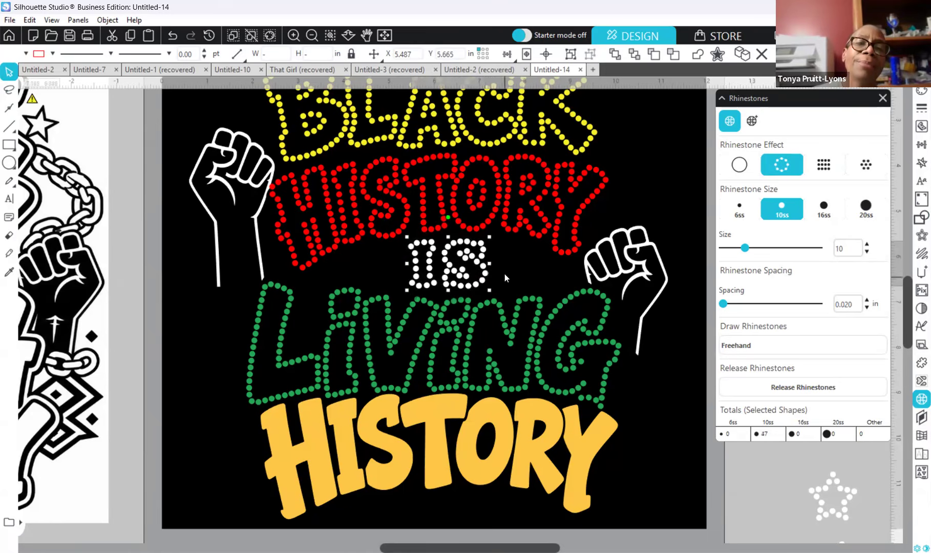
pyautogui.click(505, 273)
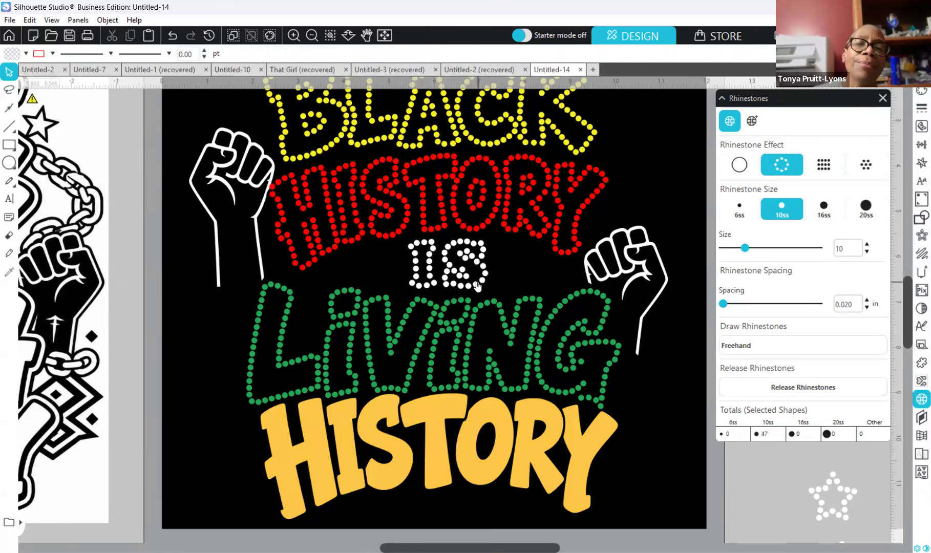
pyautogui.click(176, 34)
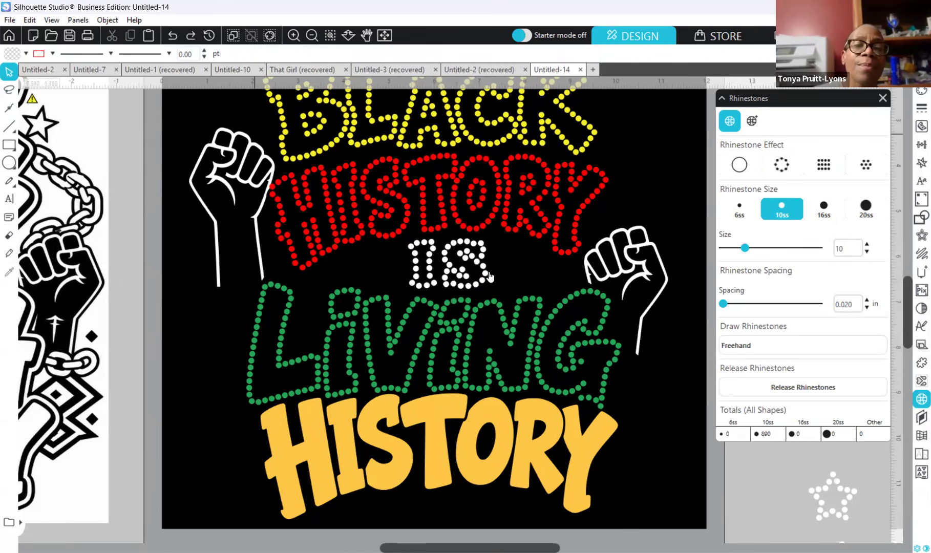
# Step: Group the letters of IS, reduce the height to about 0.975 in, and shift the word slightly up and left
pyautogui.click(415, 264)
pyautogui.rightClick(414, 264)
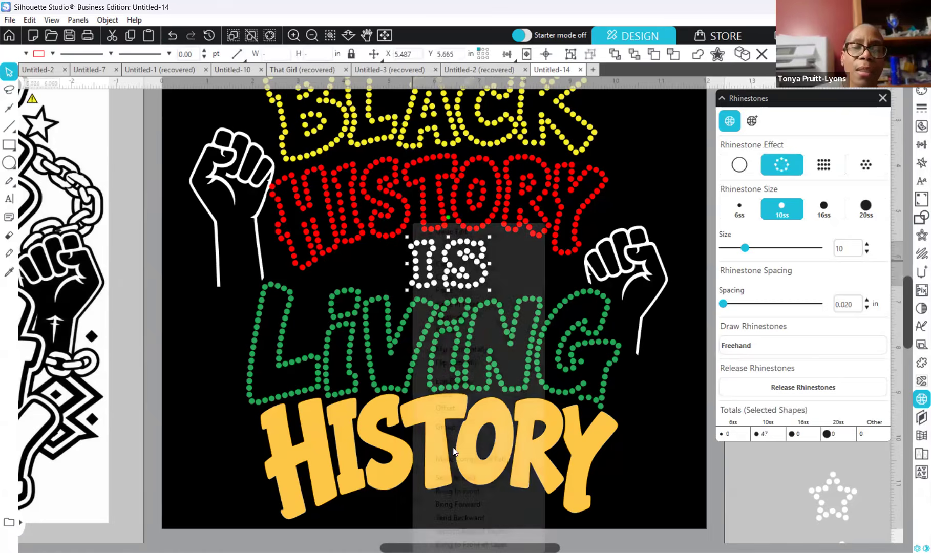
pyautogui.click(453, 429)
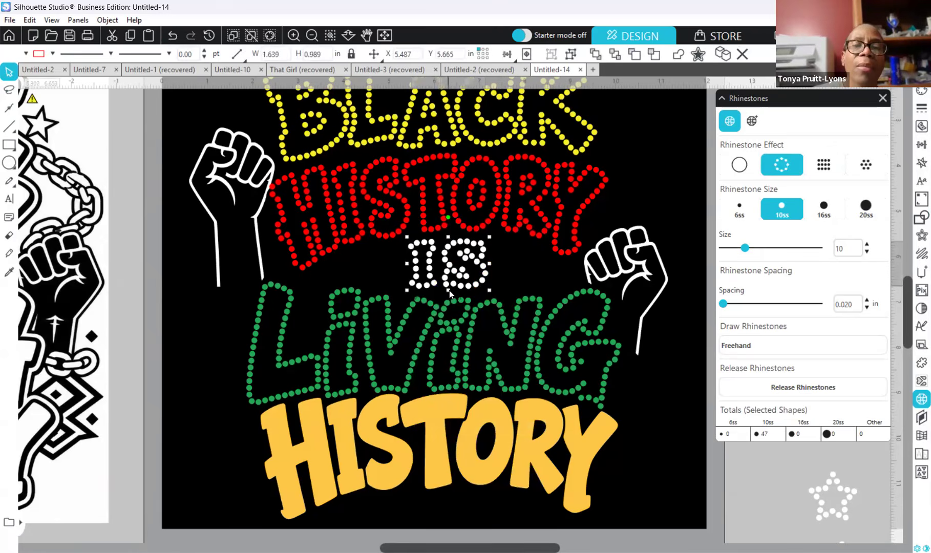
pyautogui.moveTo(449, 290); pyautogui.dragTo(449, 289)
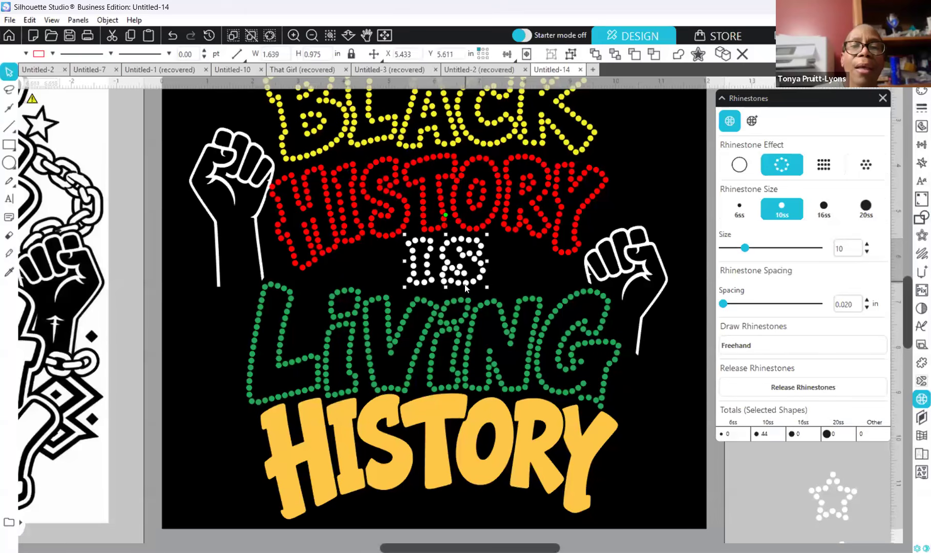
pyautogui.click(685, 429)
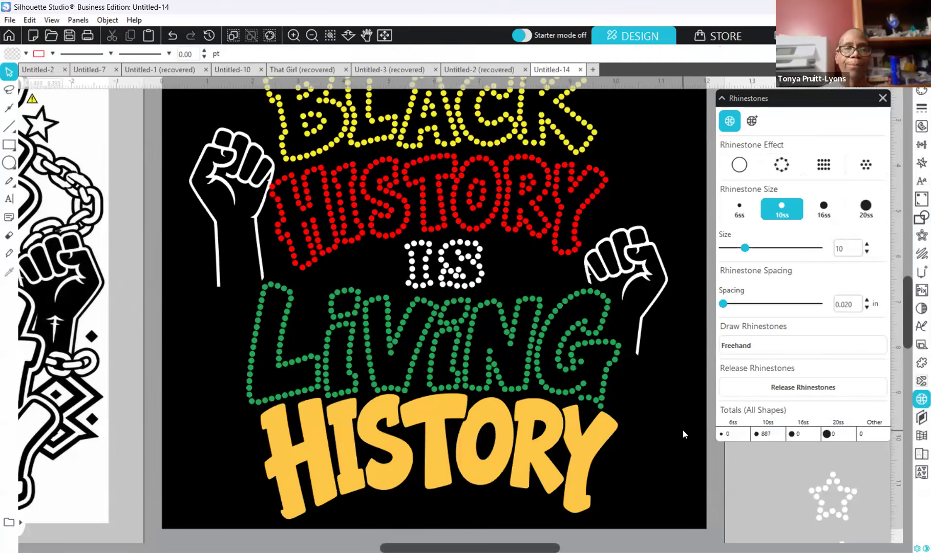
# Step: Make the grouped word IS slightly narrower and move it down a little between HISTORY and LIVING
pyautogui.click(419, 280)
pyautogui.moveTo(486, 263); pyautogui.dragTo(481, 266)
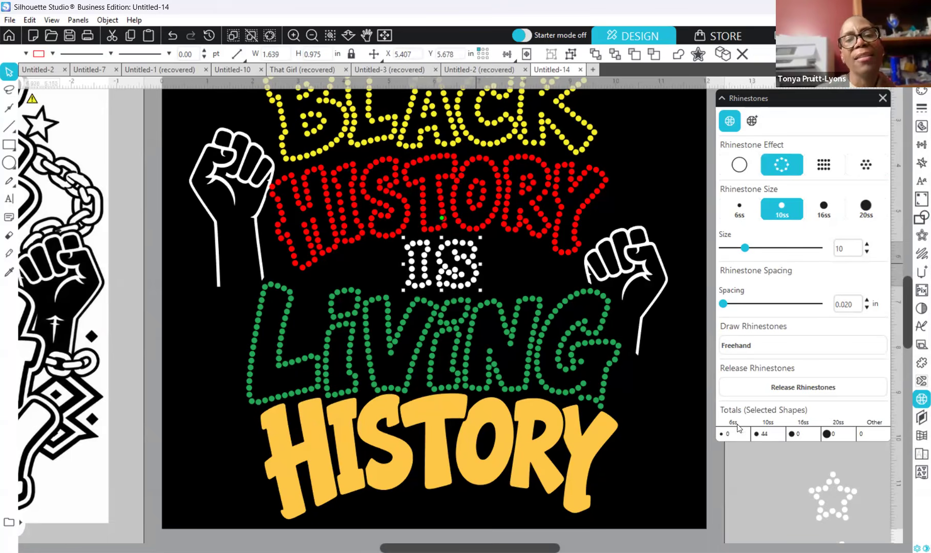
pyautogui.click(780, 467)
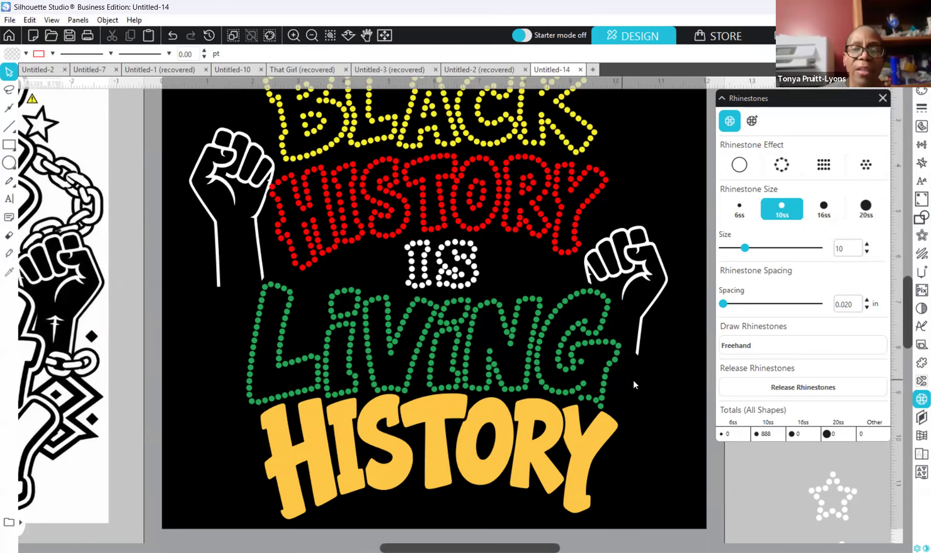
# Step: Select all letters of the green word LIVING and nudge them slightly up, away from the orange HISTORY
pyautogui.click(576, 344)
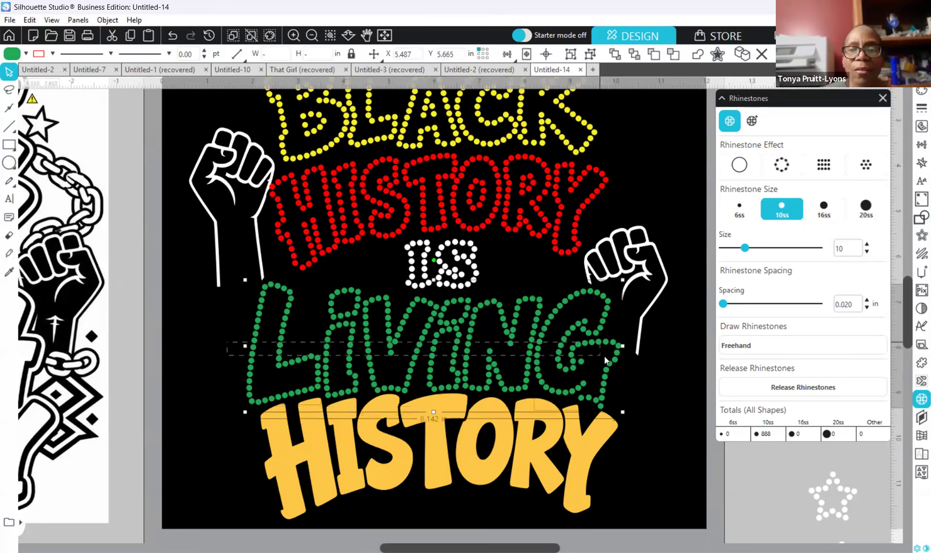
pyautogui.press('Up')
pyautogui.press('Up')
pyautogui.press('Up')
pyautogui.press('Up')
pyautogui.press('Up')
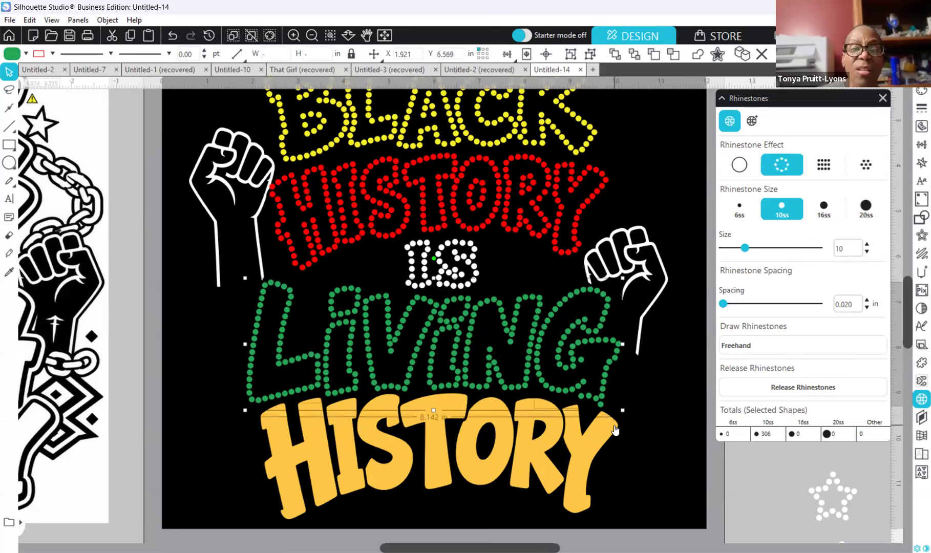
pyautogui.press('Up')
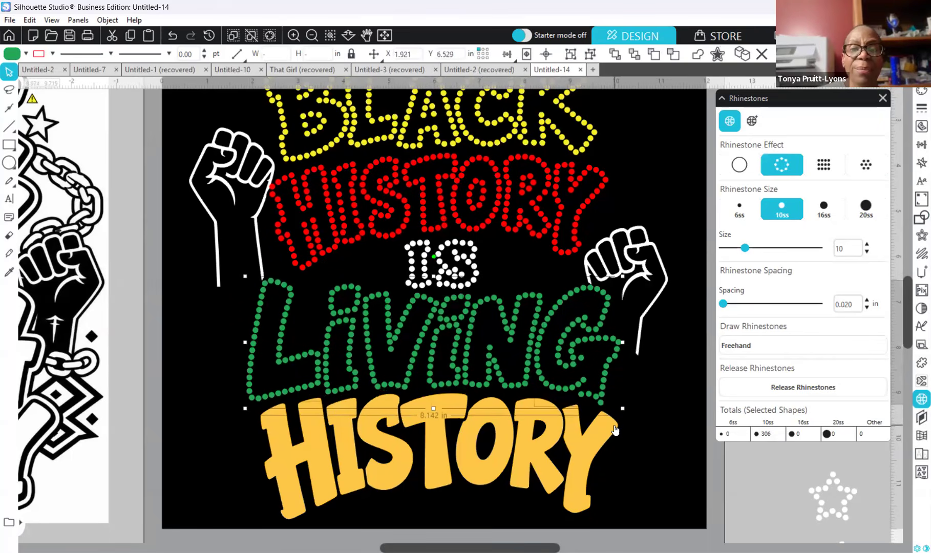
pyautogui.click(633, 494)
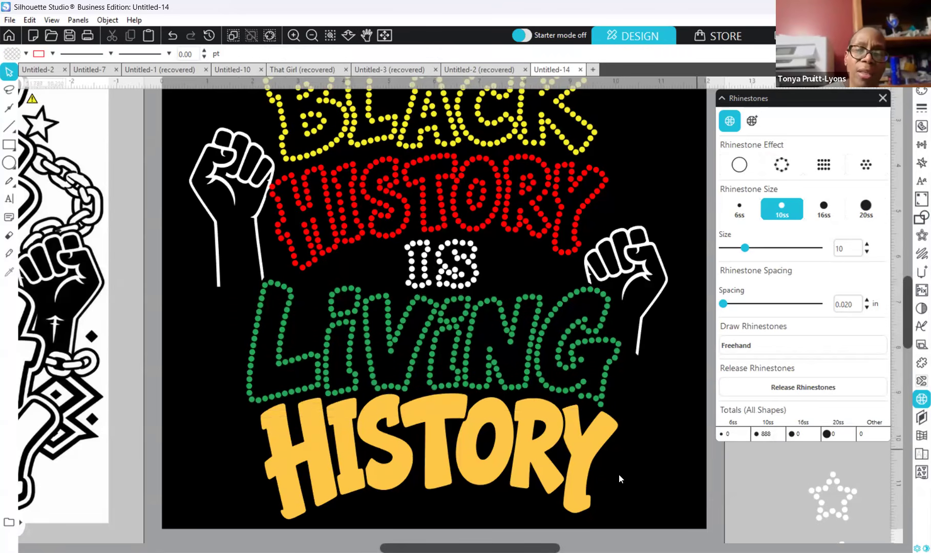
# Step: Release the compound path of the orange word HISTORY so its letters become separate shapes
pyautogui.click(529, 456)
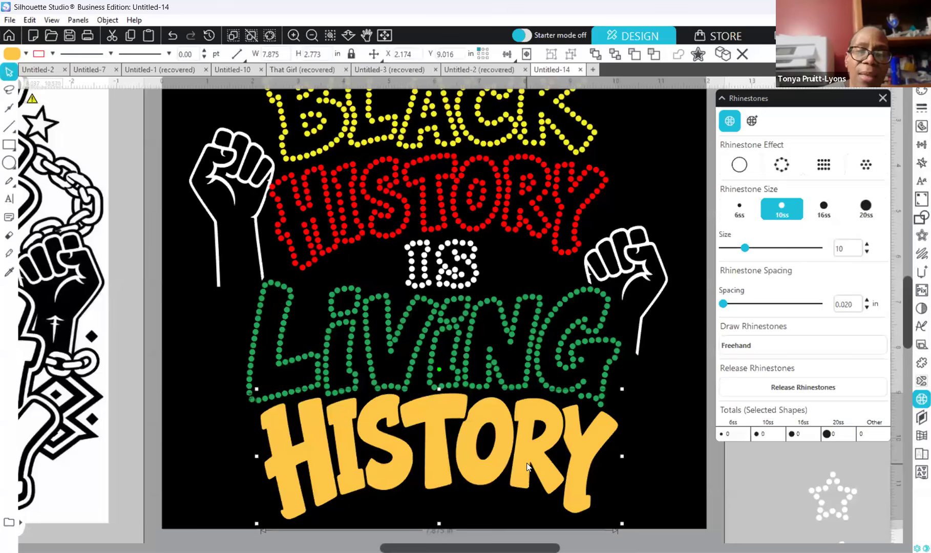
pyautogui.scroll(-3, 673, 465)
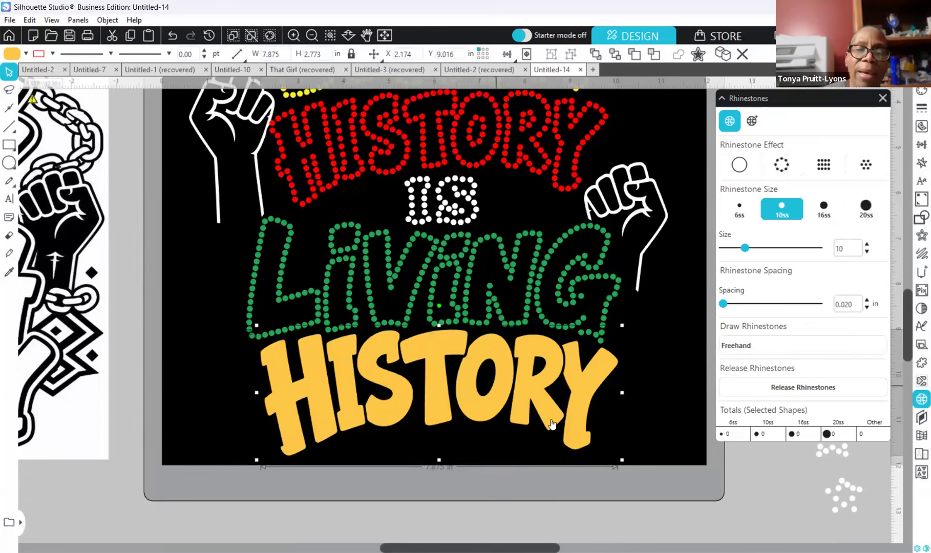
pyautogui.rightClick(634, 196)
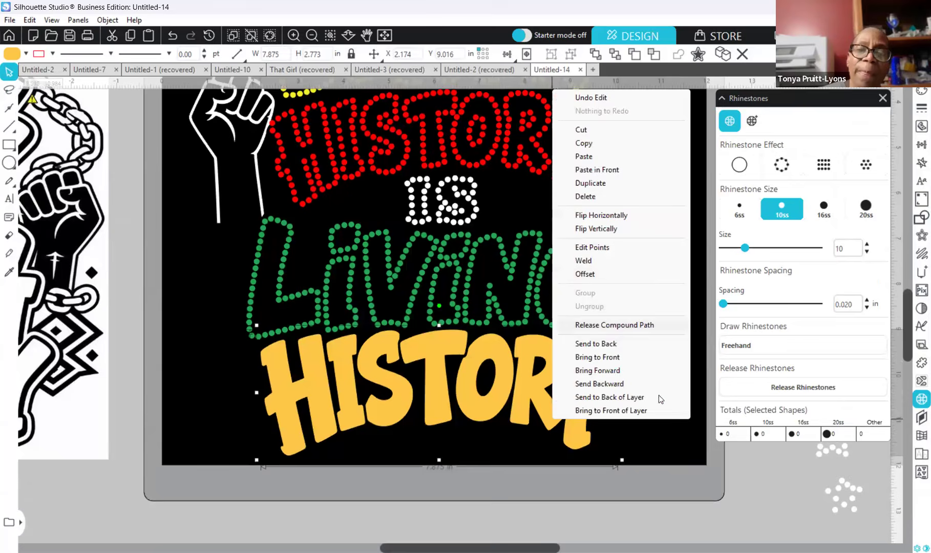
pyautogui.click(468, 448)
# Step: Make compound paths of the orange O and R with their inner cut-outs so both letters have open centres again
pyautogui.moveTo(474, 457); pyautogui.dragTo(474, 396)
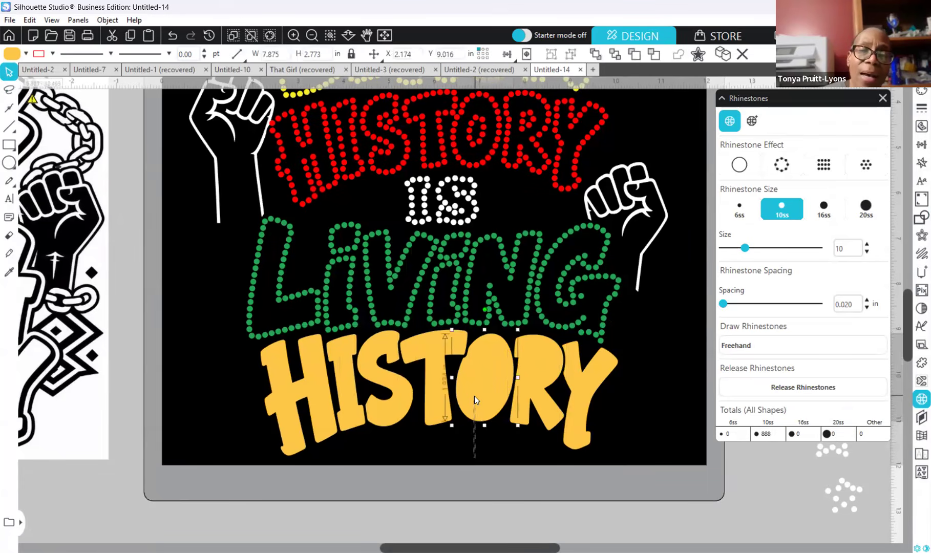
pyautogui.click(484, 464)
pyautogui.moveTo(474, 457); pyautogui.dragTo(496, 337)
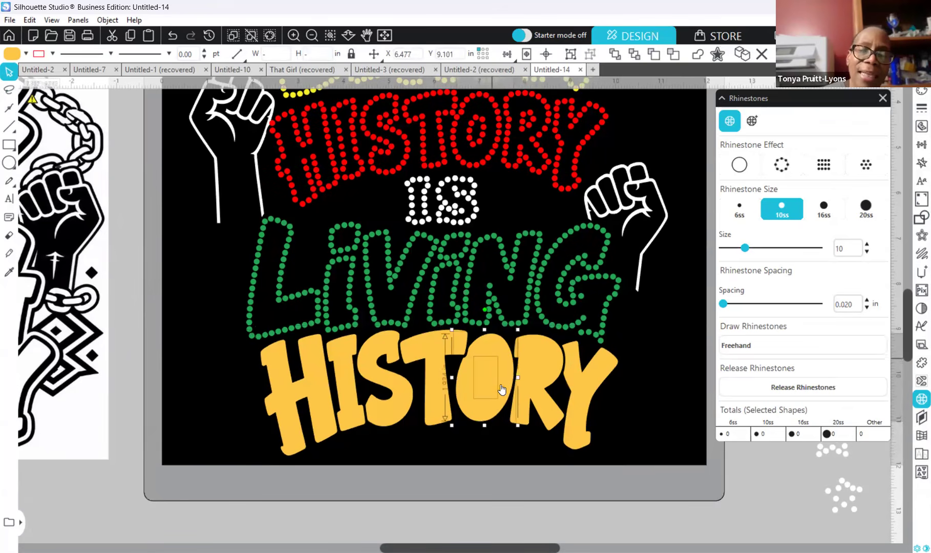
pyautogui.rightClick(482, 461)
pyautogui.click(522, 361)
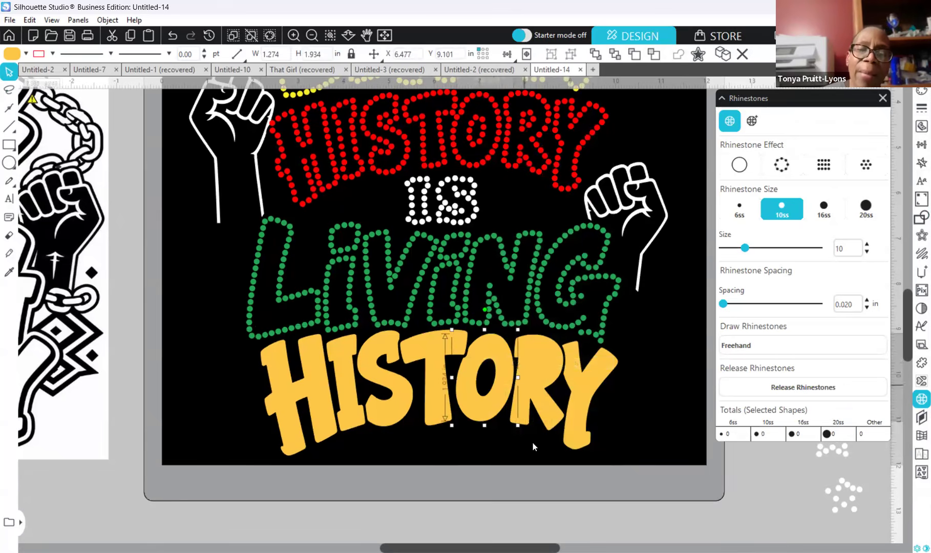
pyautogui.click(534, 352)
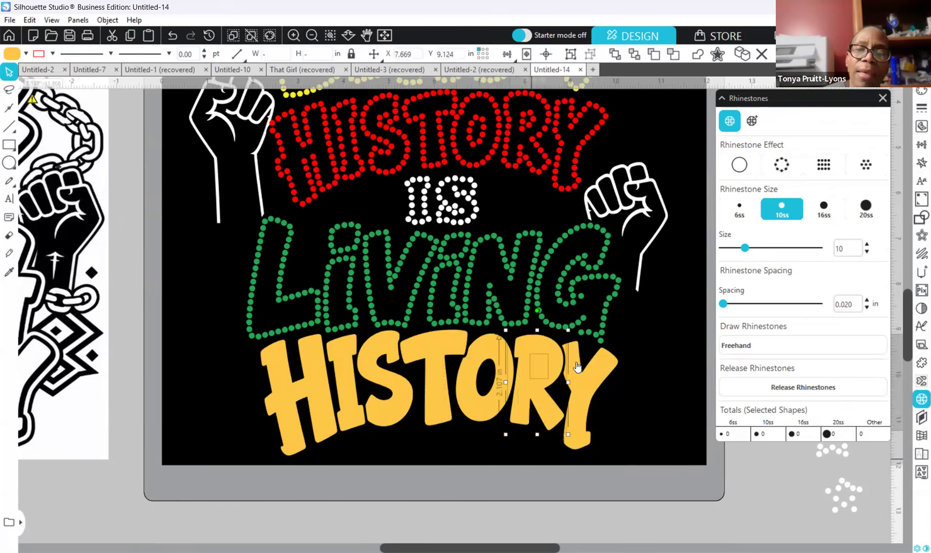
pyautogui.click(625, 428)
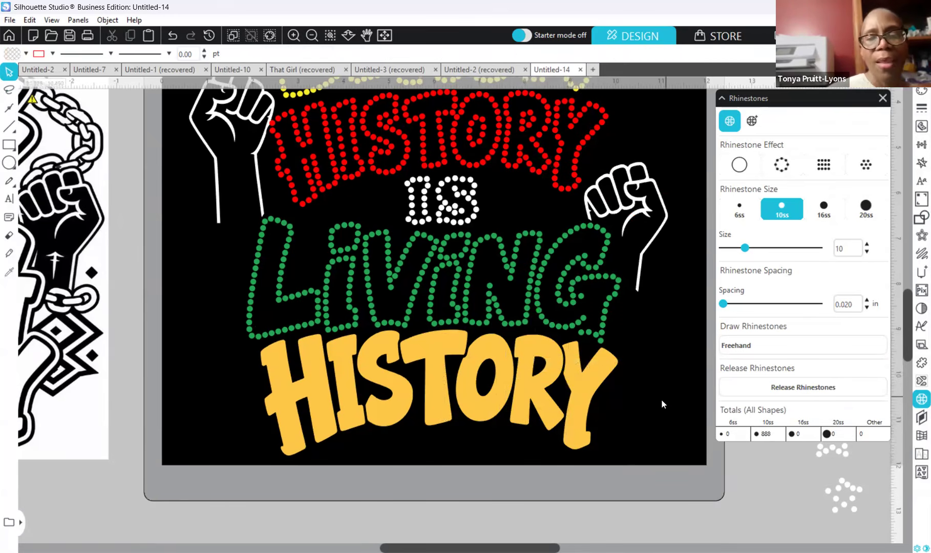
# Step: Apply the 10ss edge rhinestone effect to all letters of the orange HISTORY and nudge its H left, away from the I
pyautogui.click(309, 402)
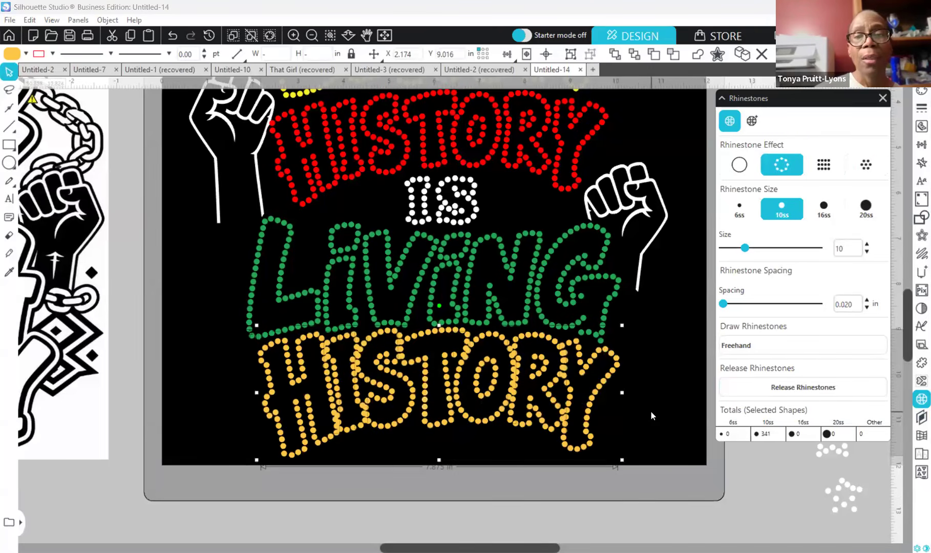
pyautogui.scroll(-1, 651, 411)
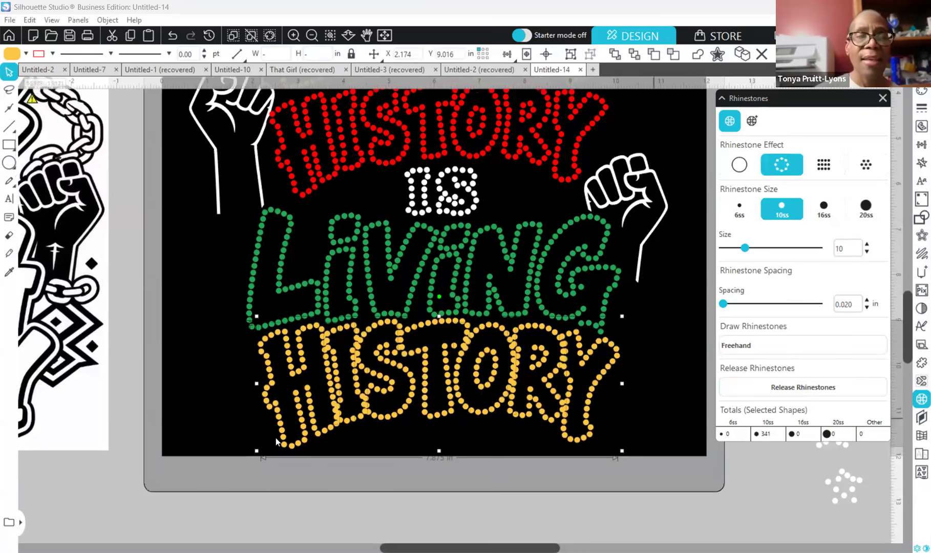
pyautogui.click(317, 432)
pyautogui.press('Left')
pyautogui.press('Left')
pyautogui.press('Left')
pyautogui.press('Left')
pyautogui.press('Left')
pyautogui.press('Left')
pyautogui.press('Left')
pyautogui.press('Left')
pyautogui.press('Left')
pyautogui.press('Left')
pyautogui.press('Left')
pyautogui.press('Left')
pyautogui.press('Left')
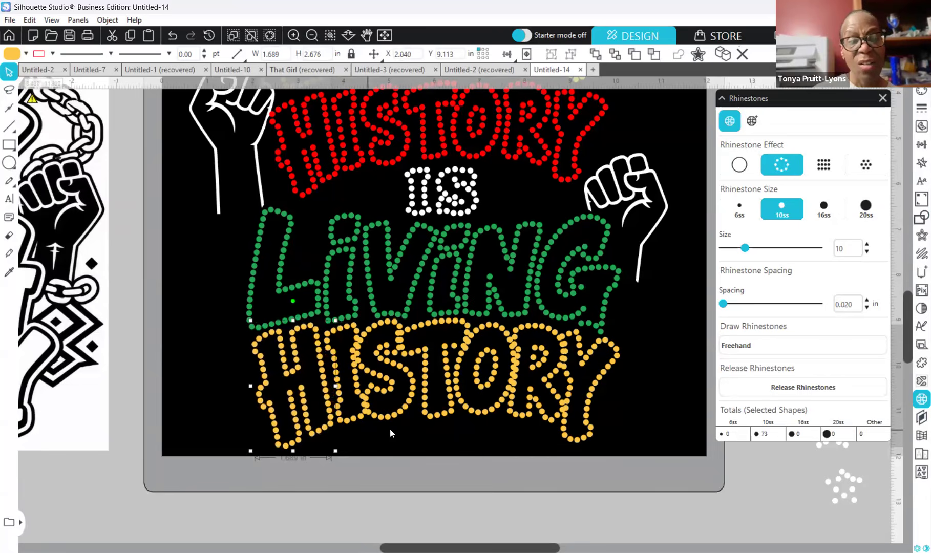
# Step: Nudge the Y of the orange HISTORY right to about X 9.006 in and shift the R slightly right
pyautogui.click(599, 393)
pyautogui.press('Right')
pyautogui.press('Right')
pyautogui.press('Right')
pyautogui.press('Right')
pyautogui.press('Right')
pyautogui.press('Right')
pyautogui.press('Right')
pyautogui.press('Right')
pyautogui.press('Right')
pyautogui.press('Right')
pyautogui.press('Right')
pyautogui.press('Right')
pyautogui.press('Right')
pyautogui.press('Right')
pyautogui.press('Right')
pyautogui.press('Right')
pyautogui.press('Right')
pyautogui.press('Right')
pyautogui.press('Right')
pyautogui.press('Right')
pyautogui.press('Right')
pyautogui.press('Right')
pyautogui.press('Right')
pyautogui.press('Right')
pyautogui.press('Right')
pyautogui.press('Right')
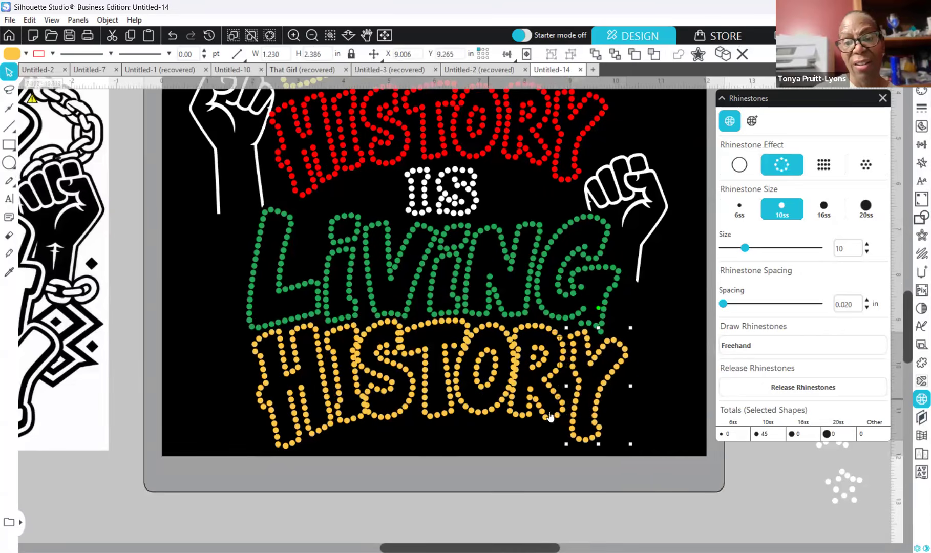
pyautogui.click(552, 423)
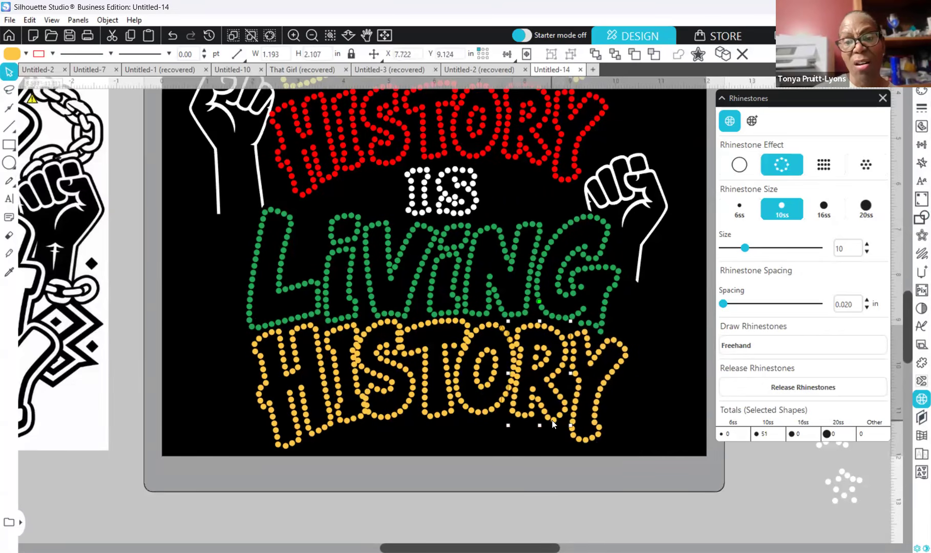
# Step: Slightly narrow the I, S, T and O of the orange HISTORY from their sides so neighbouring stones do not overlap
pyautogui.click(355, 376)
pyautogui.moveTo(367, 373); pyautogui.dragTo(364, 375)
pyautogui.click(378, 380)
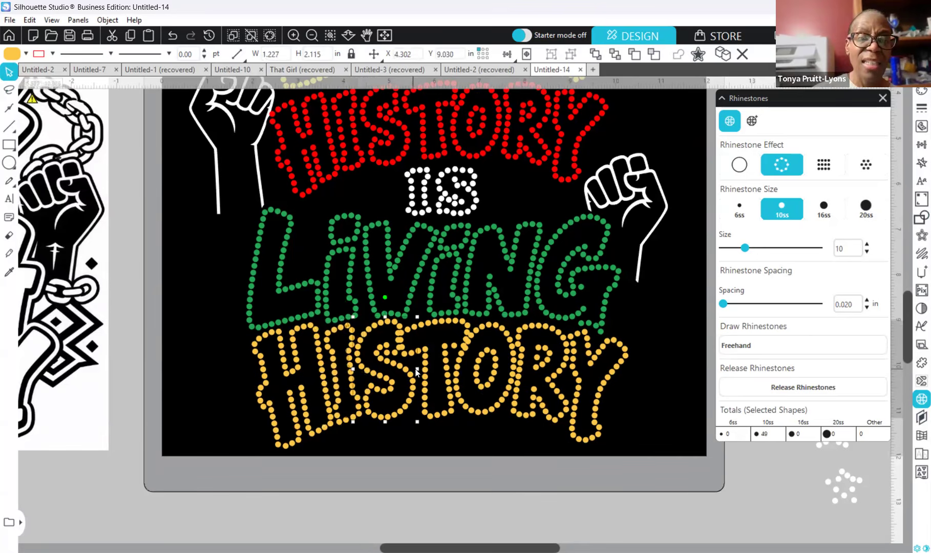
pyautogui.moveTo(416, 370); pyautogui.dragTo(415, 372)
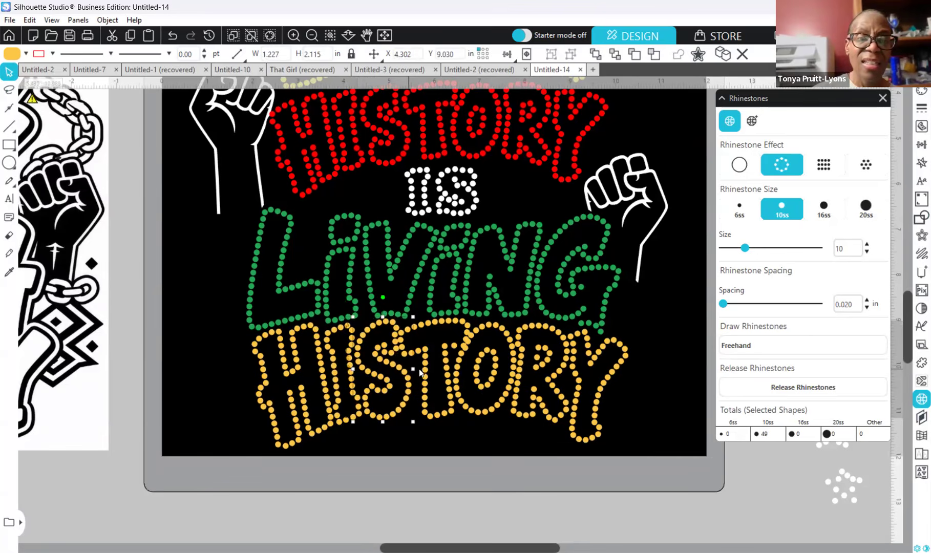
pyautogui.click(423, 371)
pyautogui.moveTo(397, 367); pyautogui.dragTo(407, 379)
pyautogui.click(488, 417)
pyautogui.moveTo(455, 369); pyautogui.dragTo(456, 370)
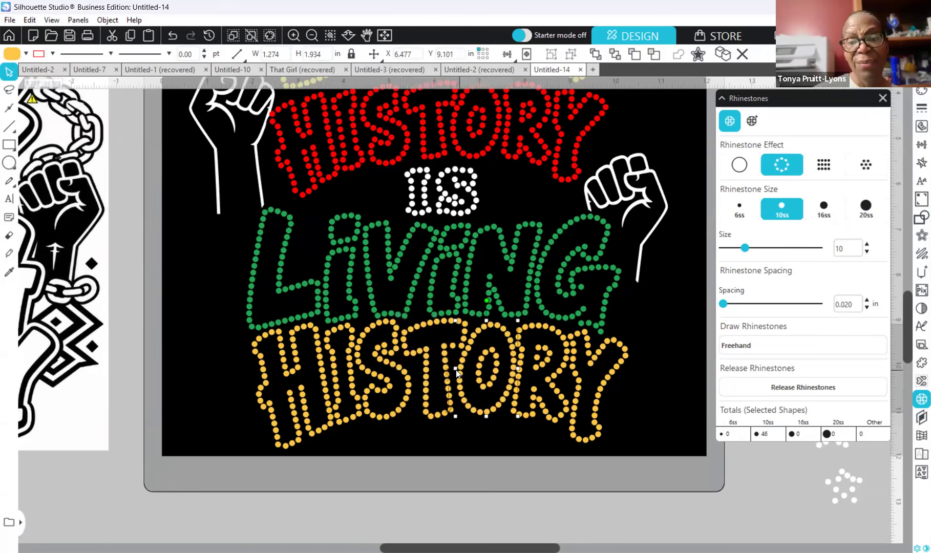
pyautogui.click(561, 392)
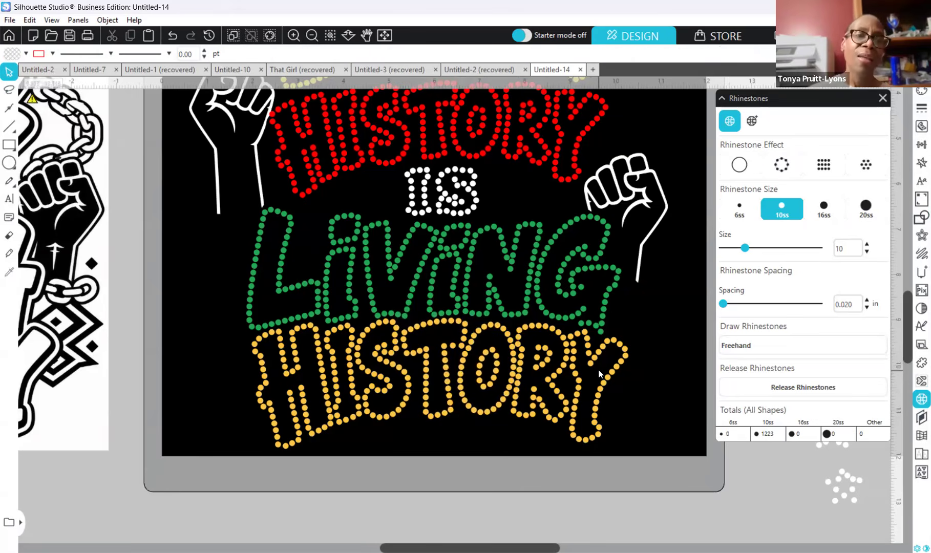
# Step: Nudge the orange H further left to about X 1.946 in and even out the spacing of the I, S, T and O
pyautogui.click(263, 401)
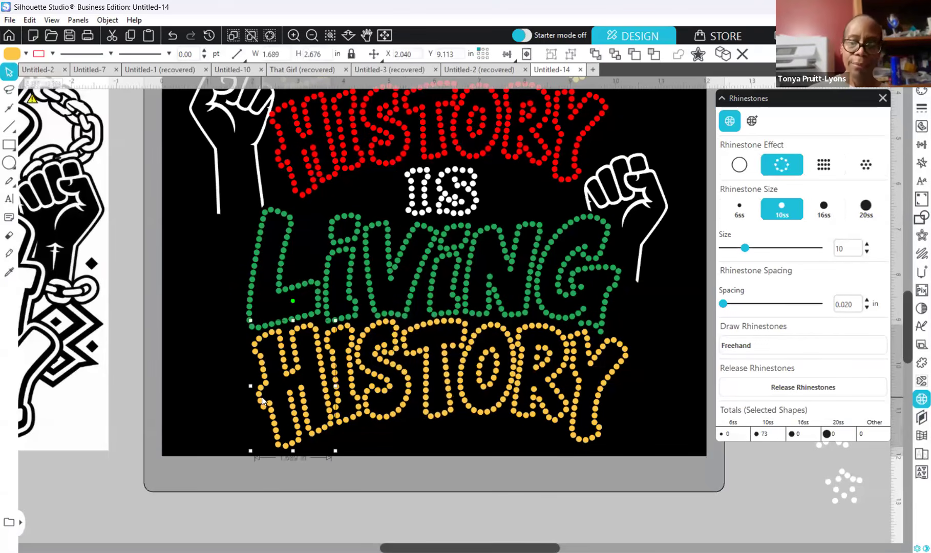
pyautogui.press('Left')
pyautogui.press('Left')
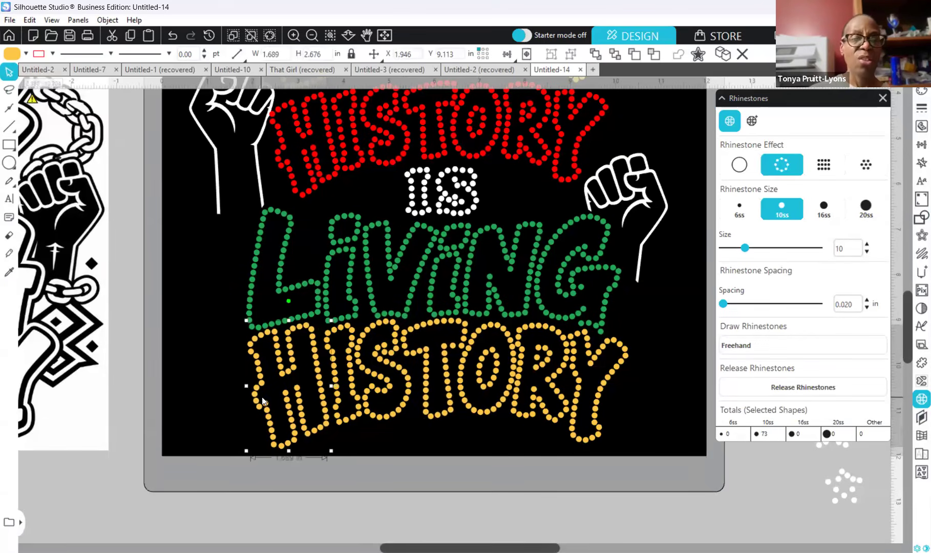
pyautogui.click(352, 423)
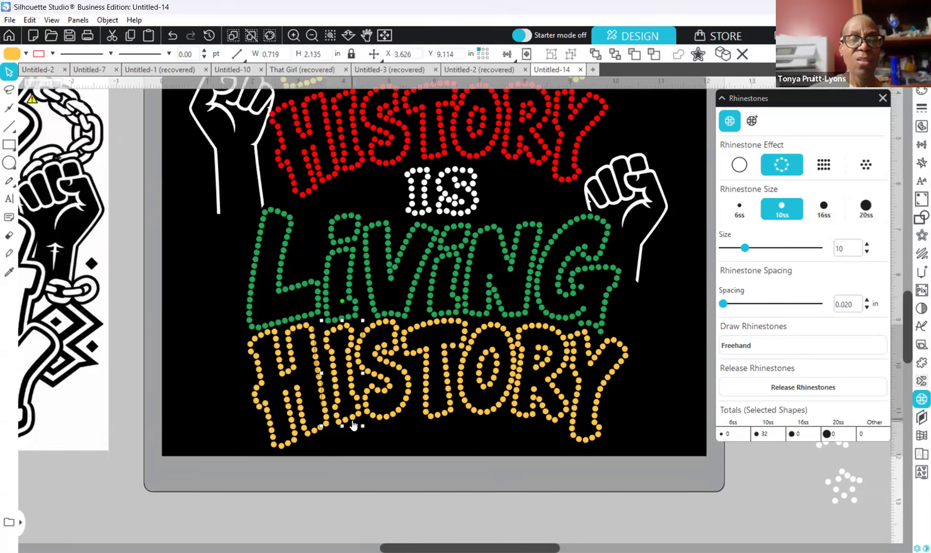
pyautogui.click(384, 420)
pyautogui.click(436, 418)
pyautogui.click(478, 412)
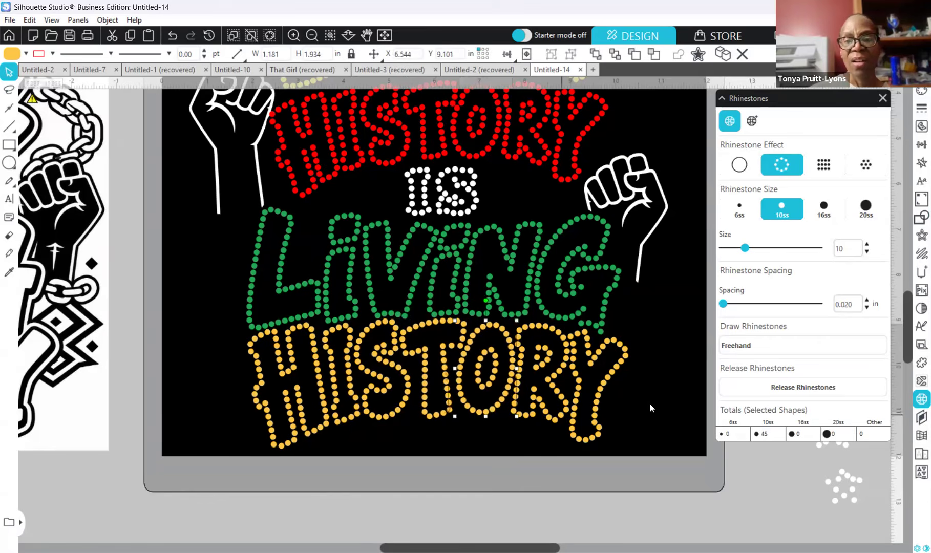
pyautogui.click(611, 427)
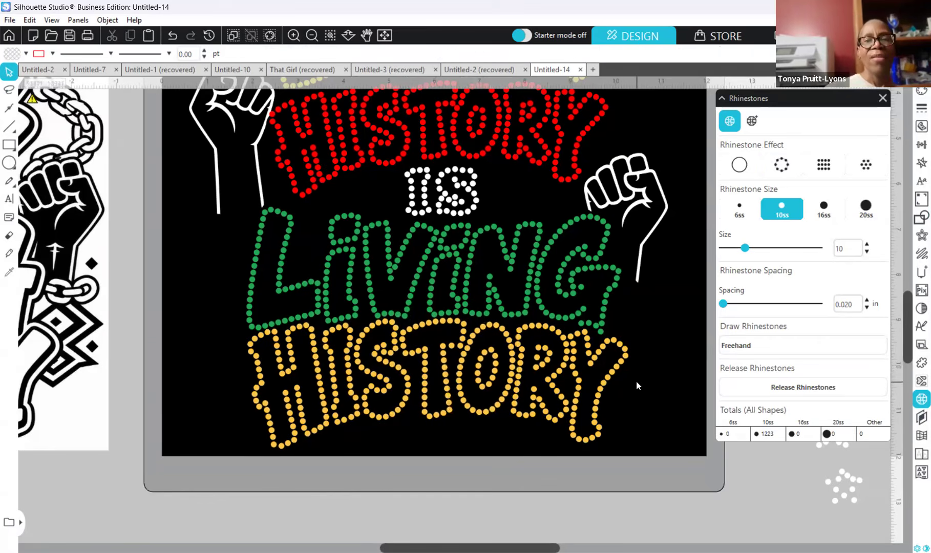
# Step: Apply the 10ss edge rhinestone effect to the white crown and enlarge it to about 3.53 by 1.92 in above BLACK
pyautogui.scroll(3, 634, 381)
pyautogui.scroll(2, 631, 381)
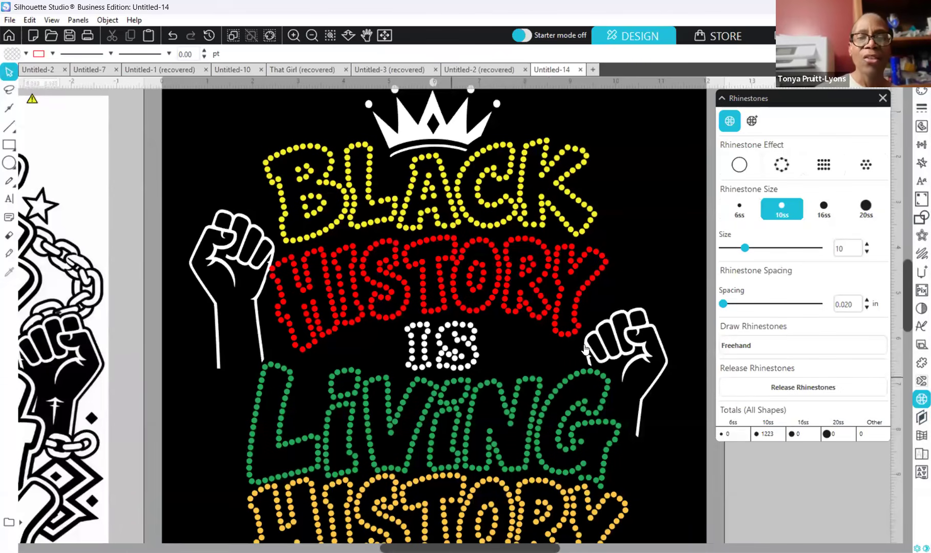
pyautogui.scroll(-2, 586, 352)
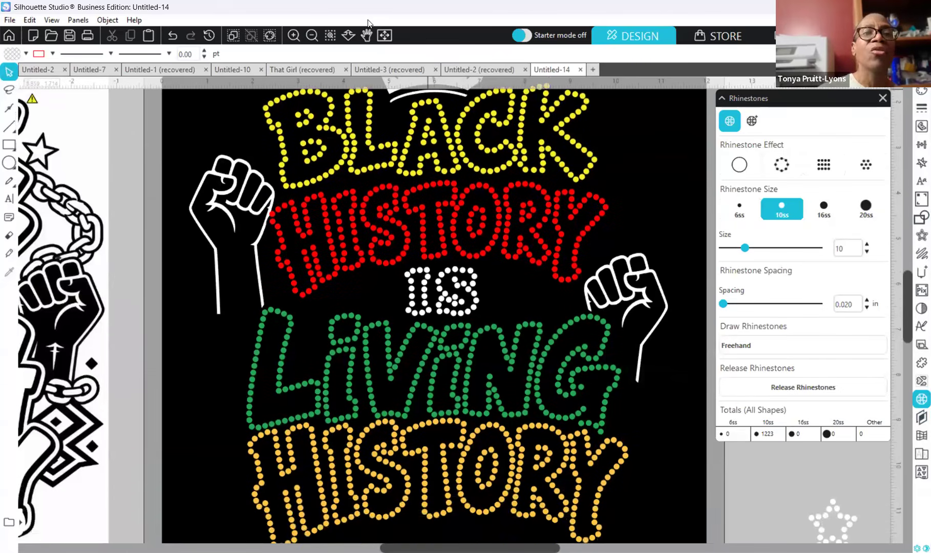
pyautogui.click(311, 35)
pyautogui.click(312, 35)
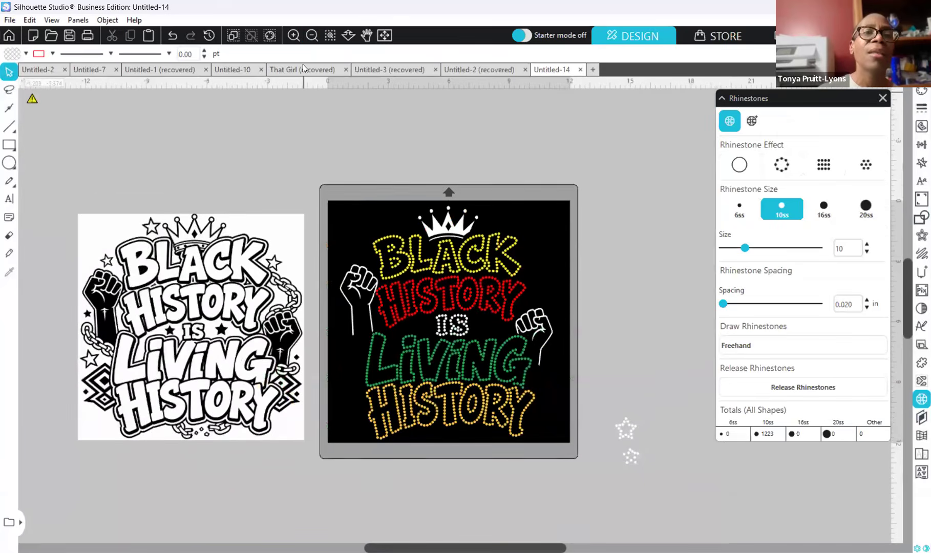
pyautogui.click(293, 35)
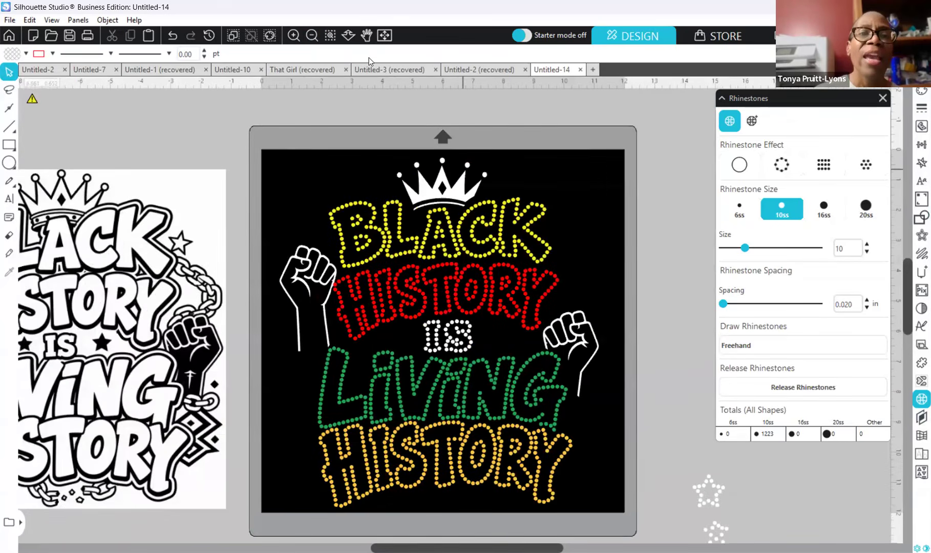
pyautogui.scroll(1, 323, 168)
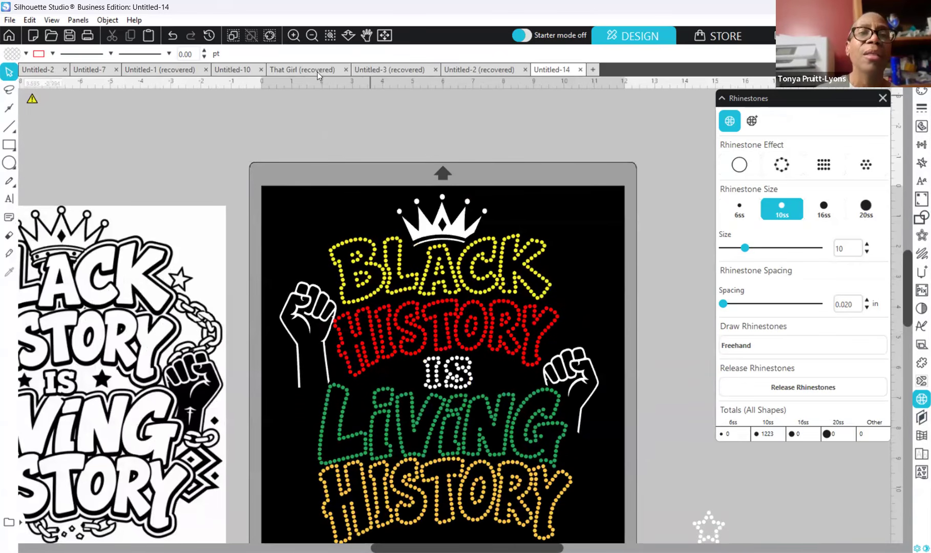
pyautogui.click(448, 227)
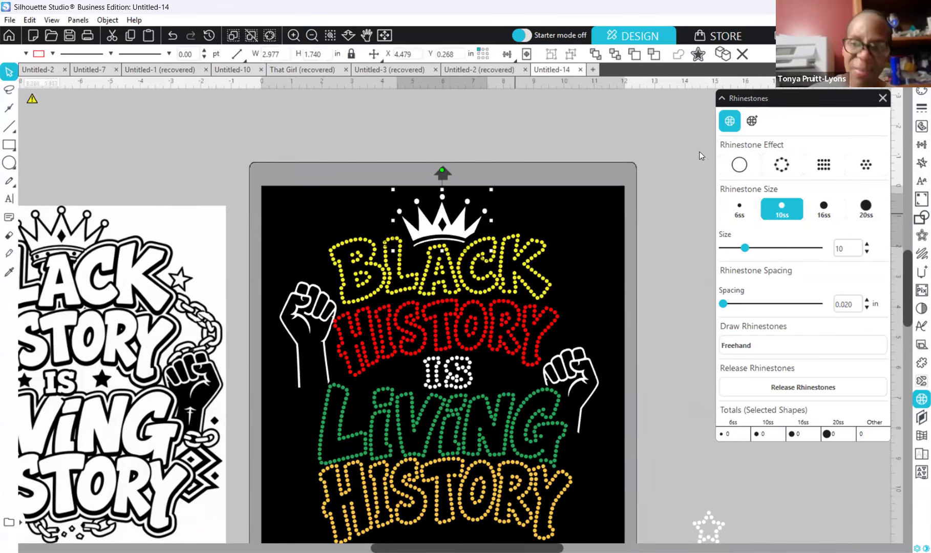
pyautogui.click(787, 168)
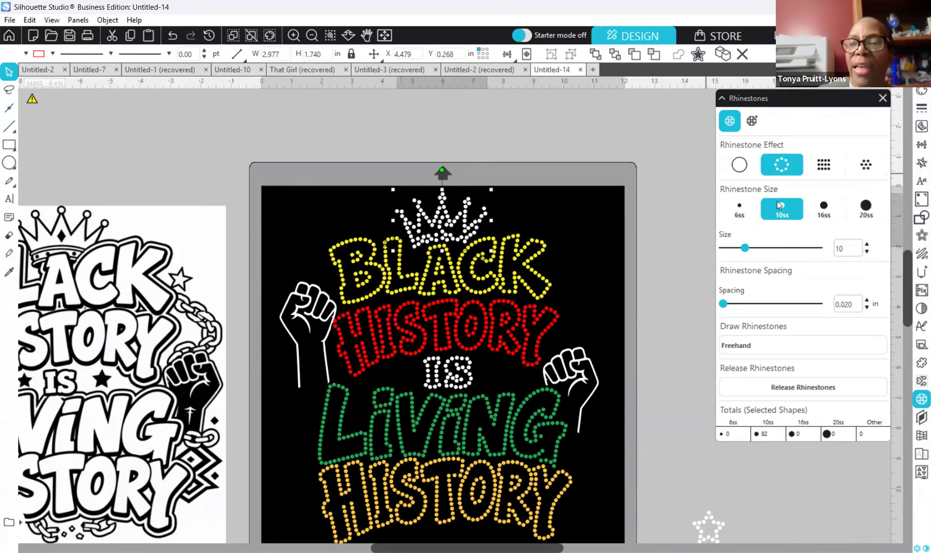
pyautogui.moveTo(392, 253); pyautogui.dragTo(380, 251)
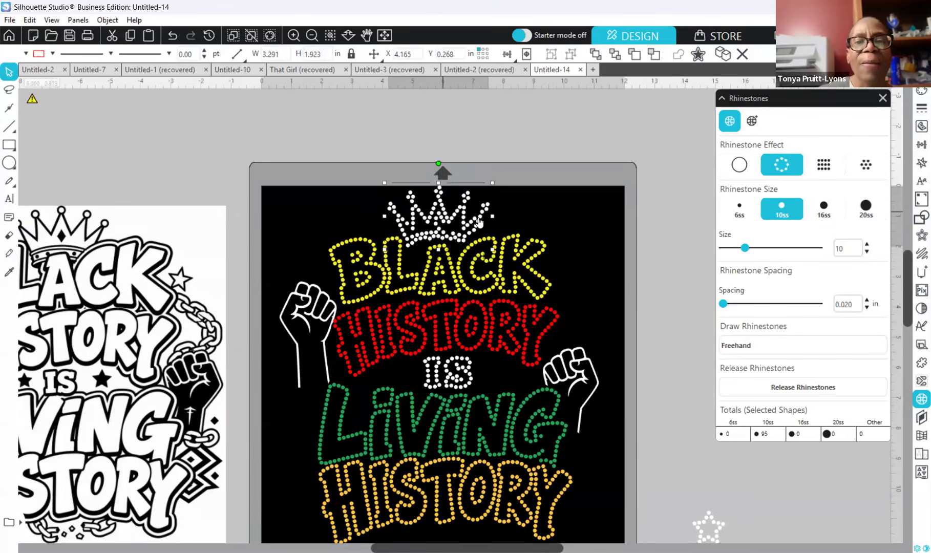
pyautogui.moveTo(492, 215); pyautogui.dragTo(499, 220)
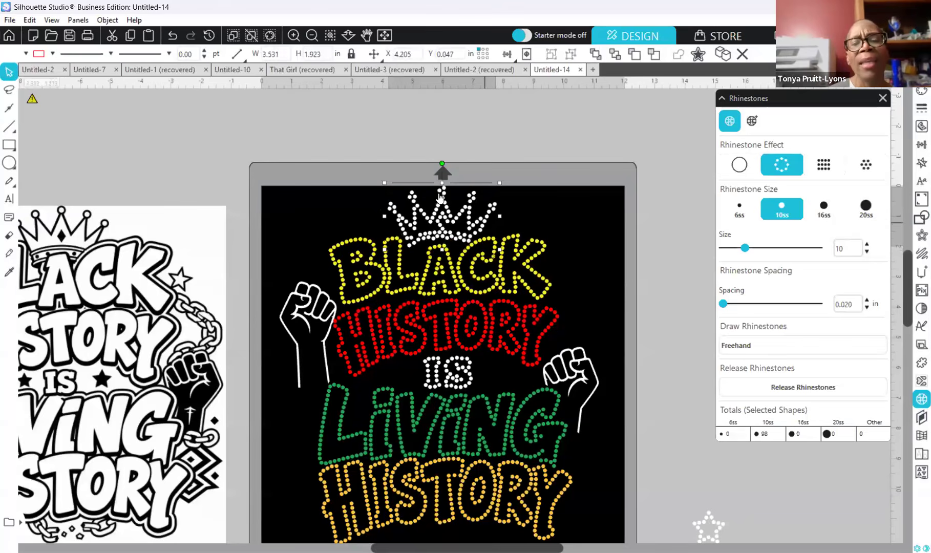
# Step: Keep the edge rhinestone effect on the white crown and stretch it taller to about 2.30 in
pyautogui.click(829, 171)
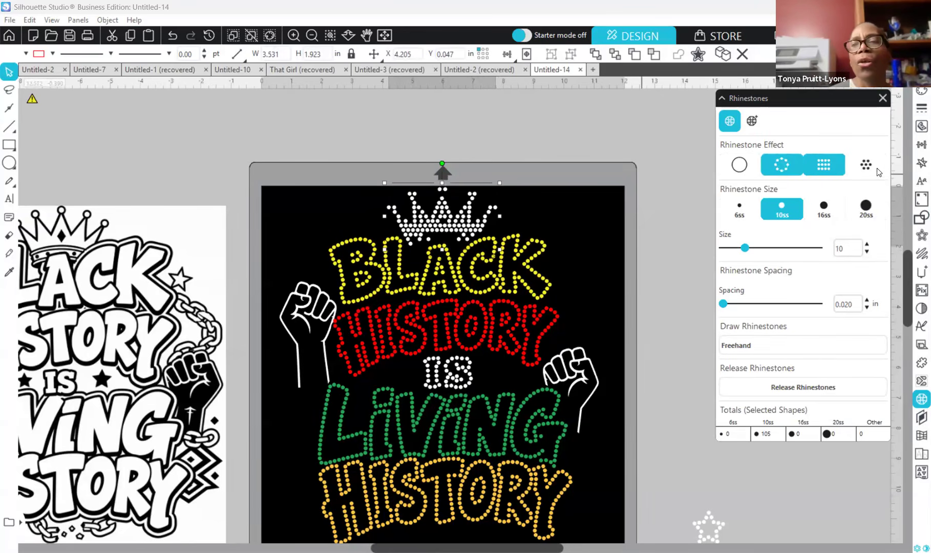
pyautogui.click(777, 165)
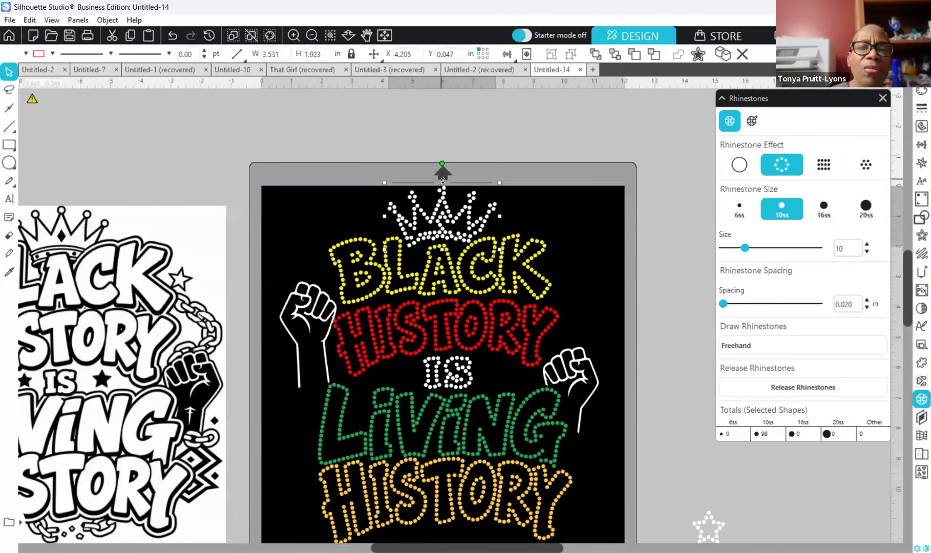
pyautogui.moveTo(443, 183)
pyautogui.mouseDown()
pyautogui.moveTo(441, 154)
pyautogui.moveTo(443, 173)
pyautogui.mouseUp()
pyautogui.scroll(-1, 577, 255)
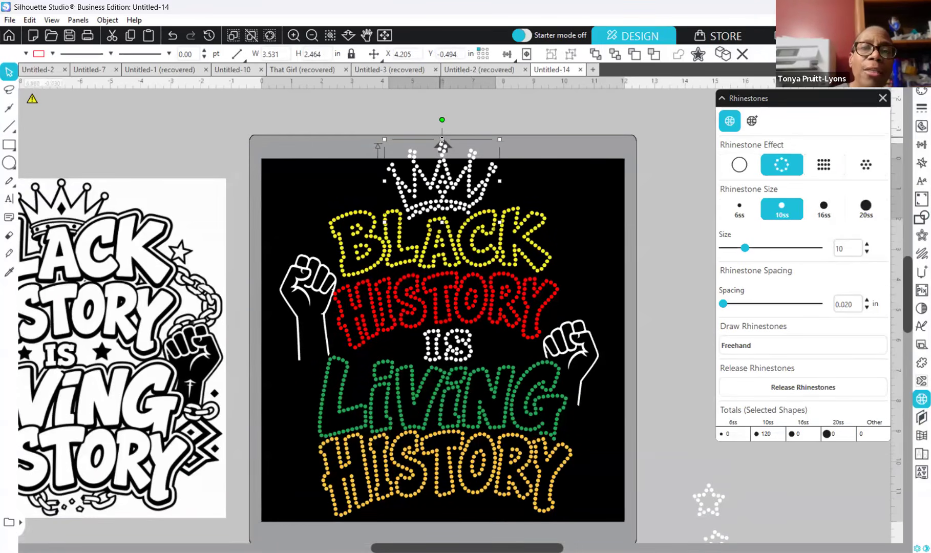
pyautogui.moveTo(443, 140); pyautogui.dragTo(444, 148)
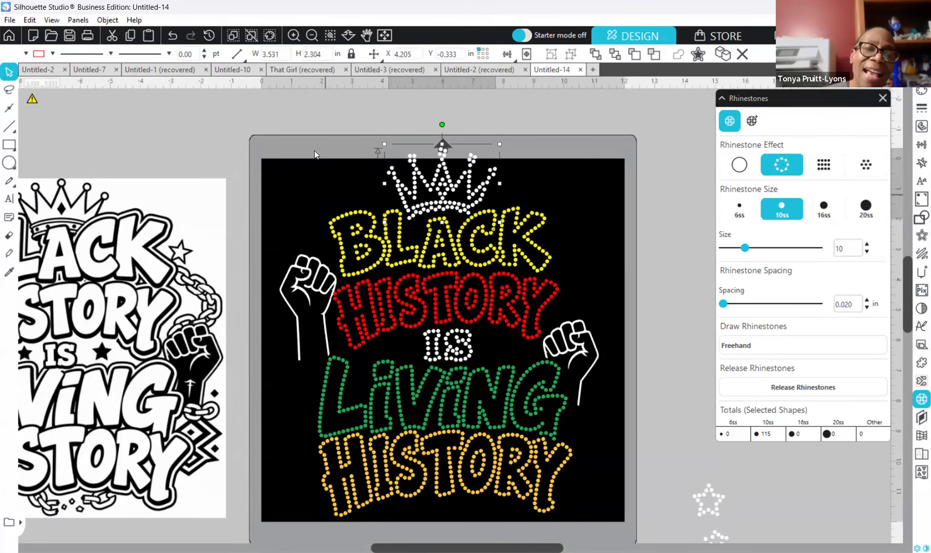
# Step: Reposition the lettering, crown and fists together on the black page, at about X 0.738 in and Y -0.293 in
pyautogui.moveTo(256, 115); pyautogui.dragTo(583, 536)
pyautogui.scroll(-3, 563, 512)
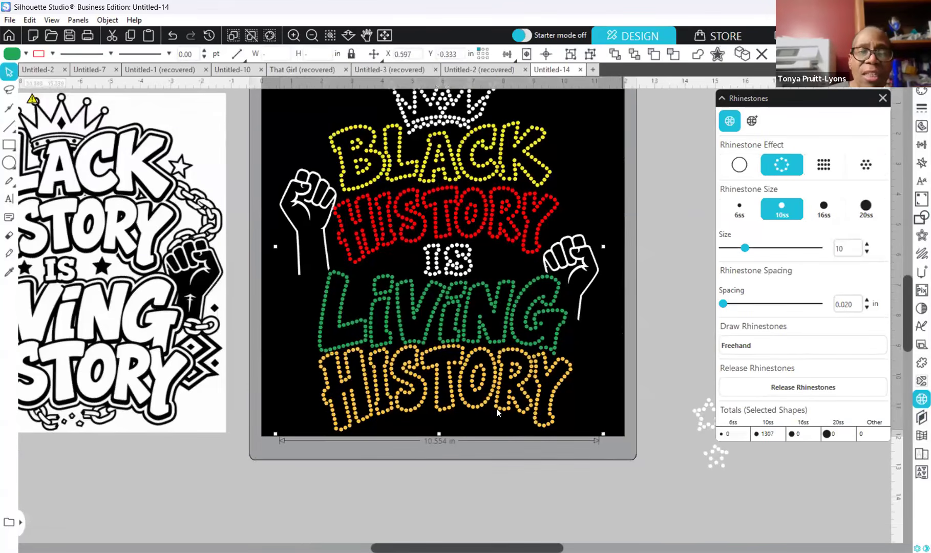
pyautogui.moveTo(424, 333); pyautogui.dragTo(400, 485)
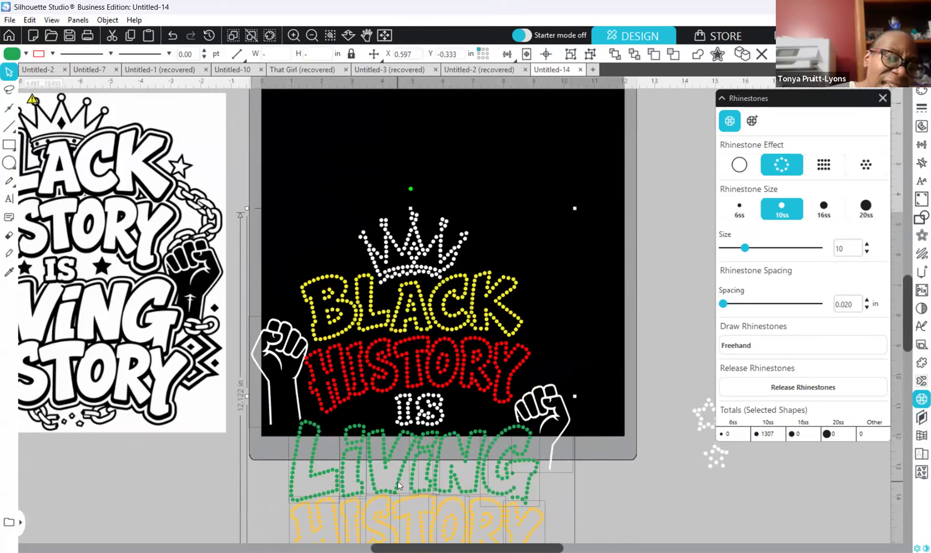
pyautogui.moveTo(421, 424); pyautogui.dragTo(455, 259)
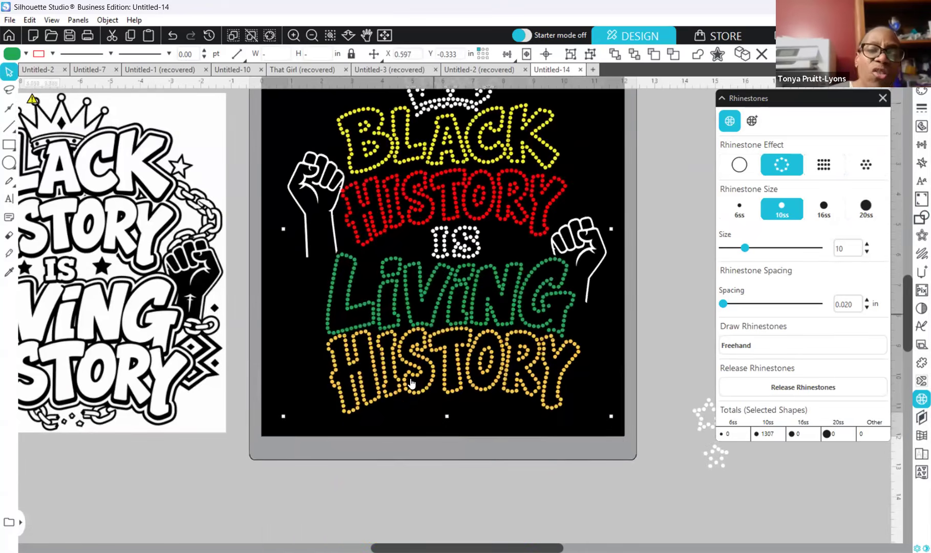
pyautogui.scroll(2, 410, 386)
pyautogui.scroll(2, 411, 387)
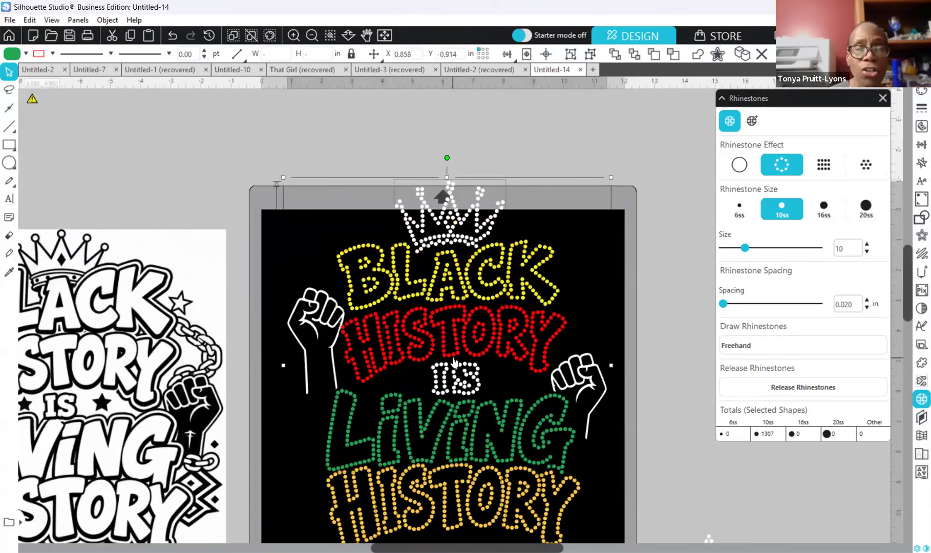
pyautogui.scroll(-1, 453, 364)
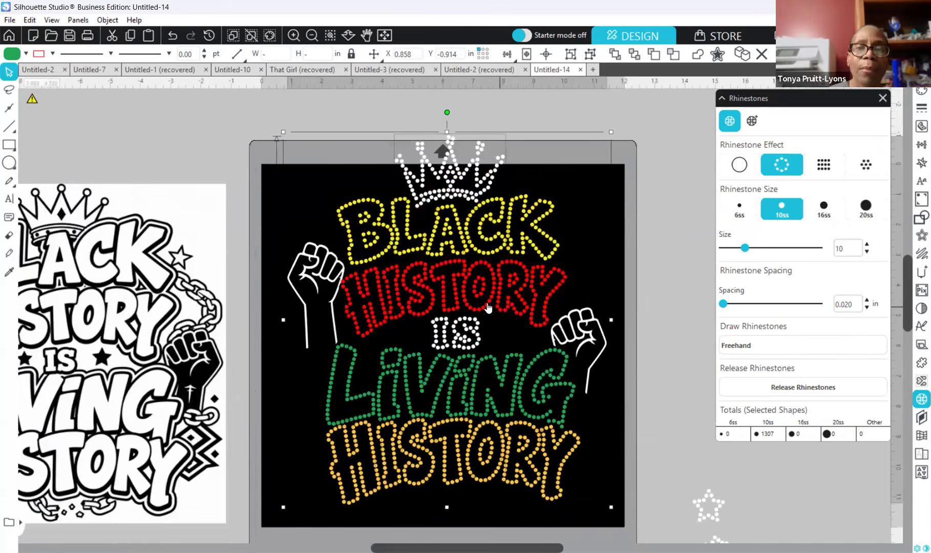
pyautogui.moveTo(484, 320); pyautogui.dragTo(483, 322)
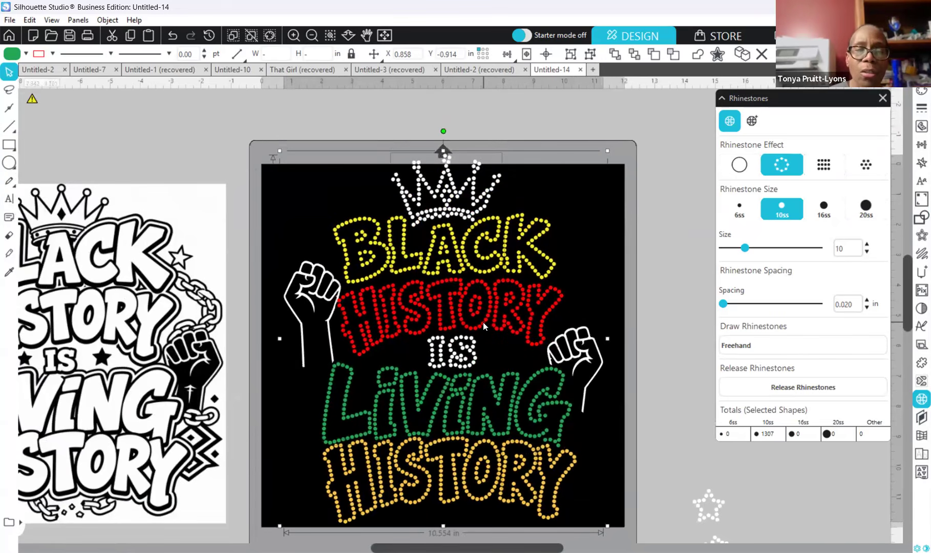
pyautogui.click(606, 285)
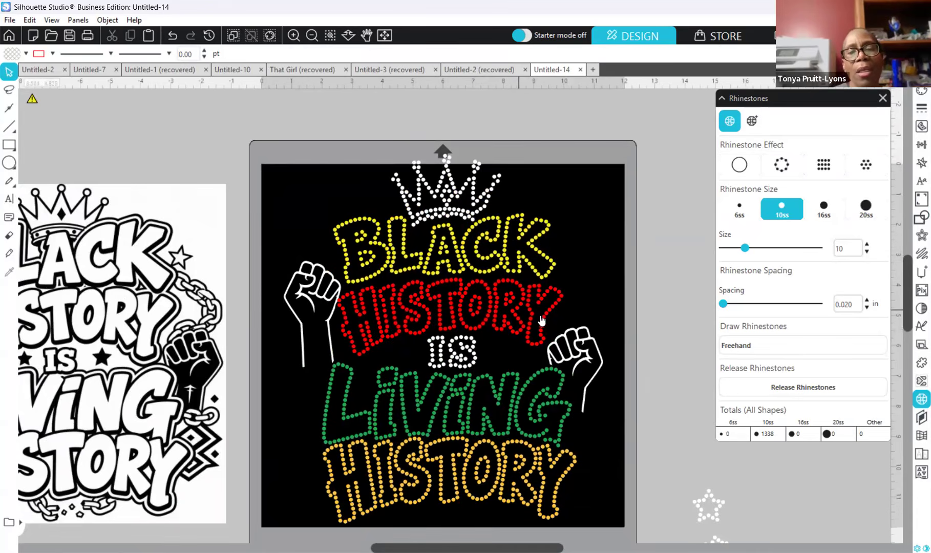
# Step: Shorten LIVING and the orange HISTORY together slightly, and place them at about X 2.081 in and Y 6.669 in
pyautogui.click(521, 405)
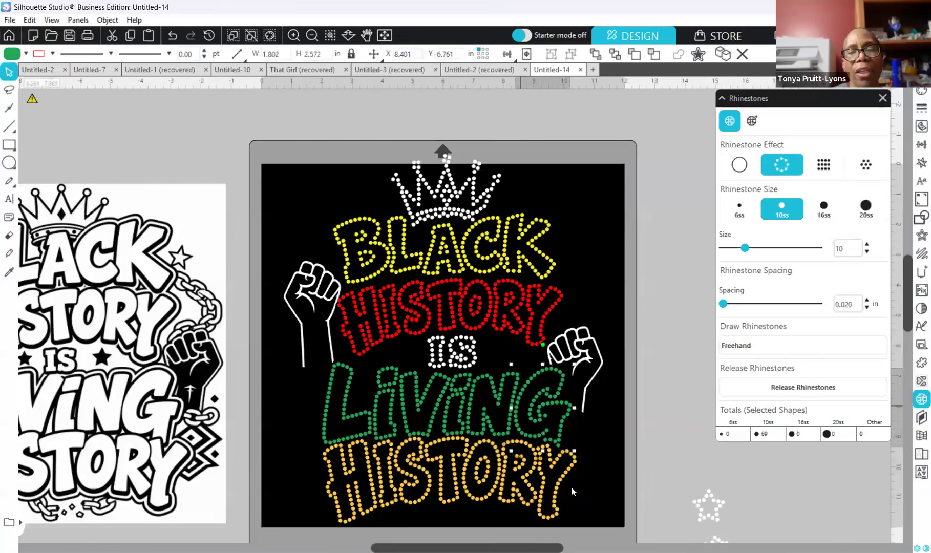
pyautogui.click(584, 489)
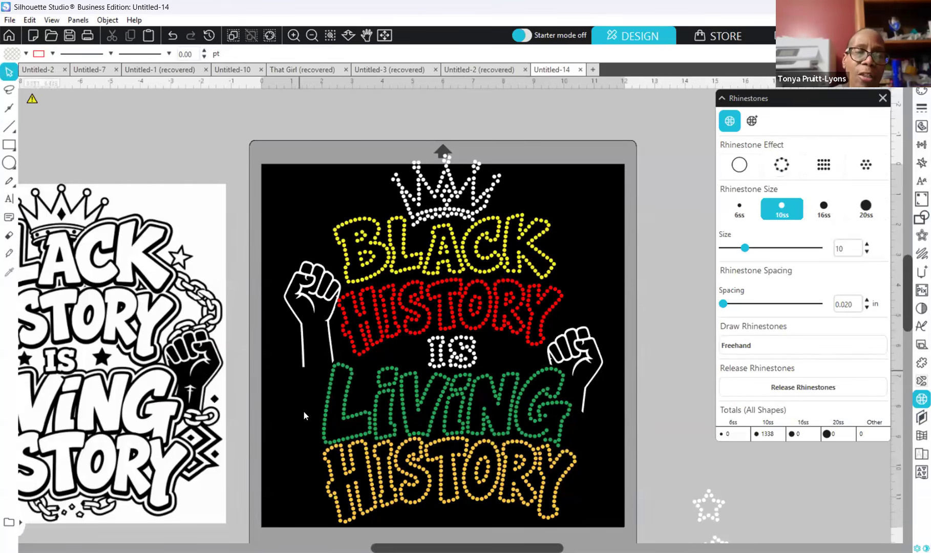
pyautogui.moveTo(415, 427); pyautogui.dragTo(562, 511)
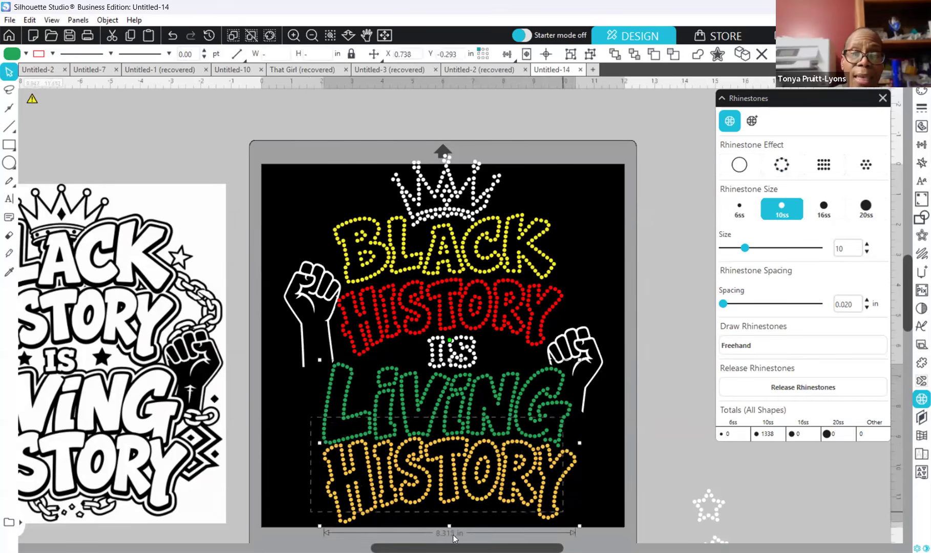
pyautogui.moveTo(449, 526); pyautogui.dragTo(449, 509)
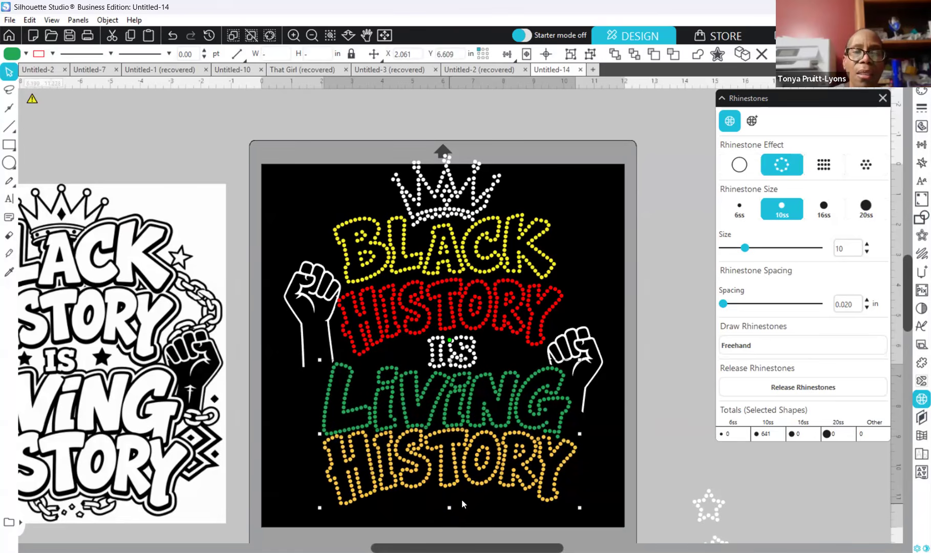
pyautogui.moveTo(492, 480); pyautogui.dragTo(493, 483)
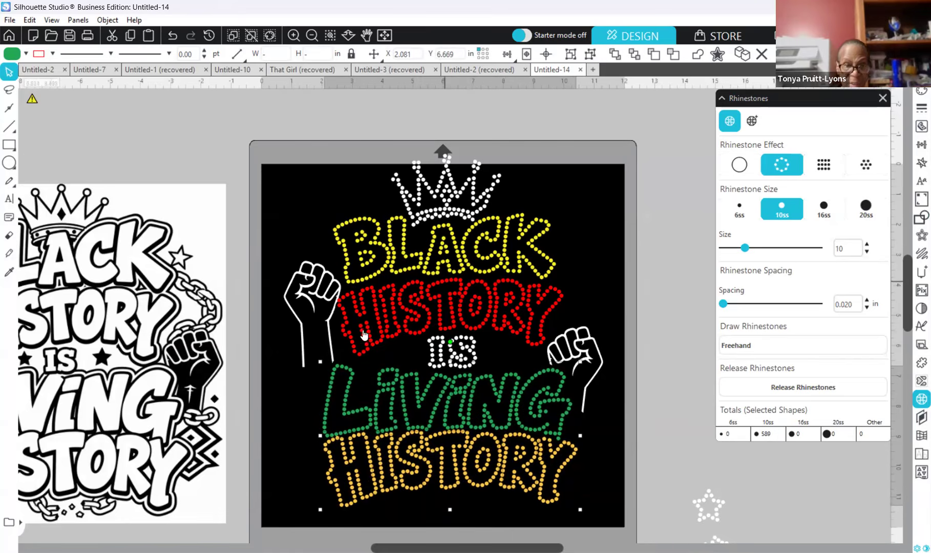
# Step: Nudge the left fist outward and try to adjust BLACK and the red HISTORY together
pyautogui.moveTo(331, 335); pyautogui.dragTo(320, 332)
pyautogui.click(483, 243)
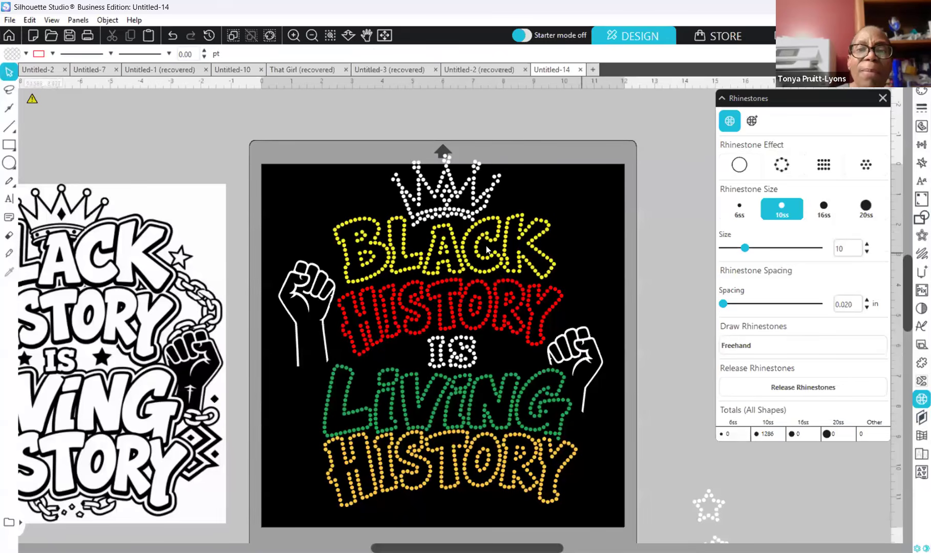
pyautogui.click(374, 274)
pyautogui.keyDown('shift'); pyautogui.click(379, 294); pyautogui.keyUp('shift')
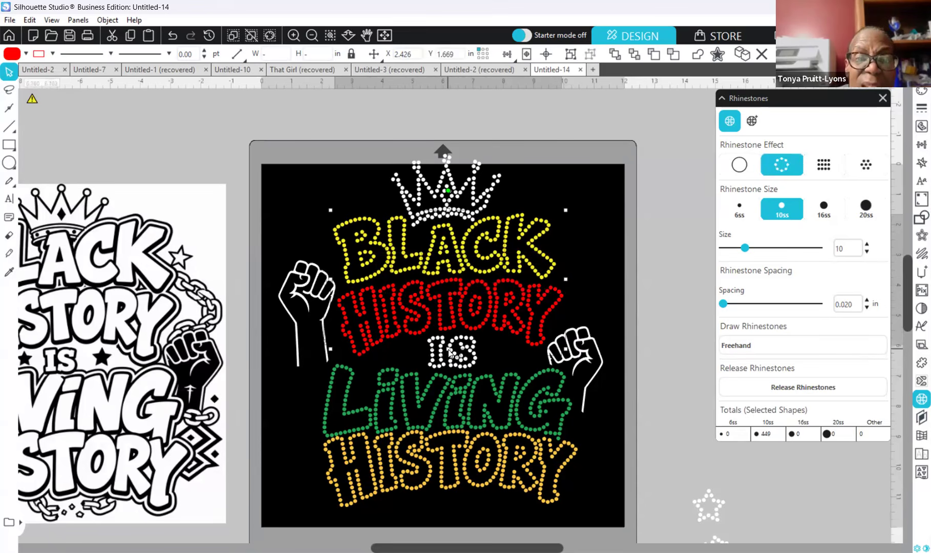
pyautogui.click(172, 34)
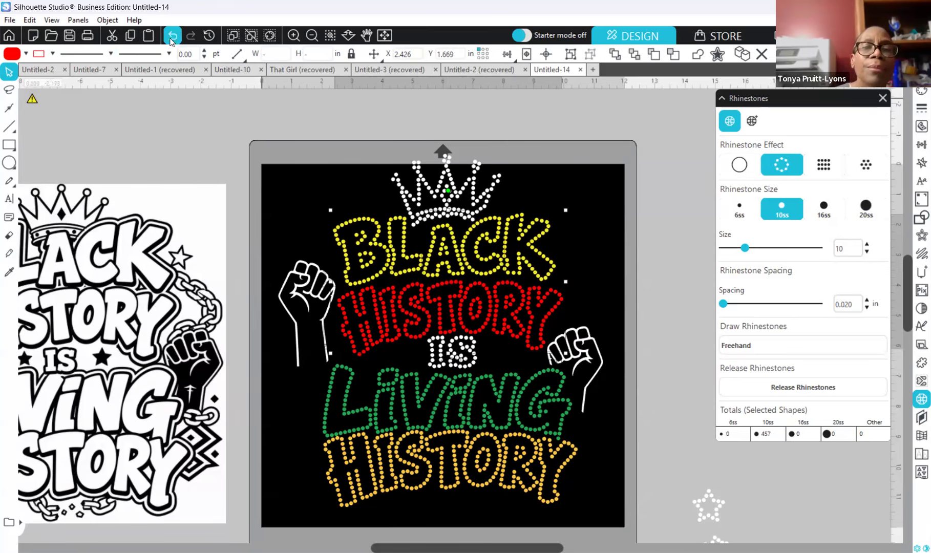
# Step: Move the left fist off the page above its upper-left corner and the right fist off beyond its right edge
pyautogui.click(313, 291)
pyautogui.moveTo(313, 291); pyautogui.dragTo(254, 101)
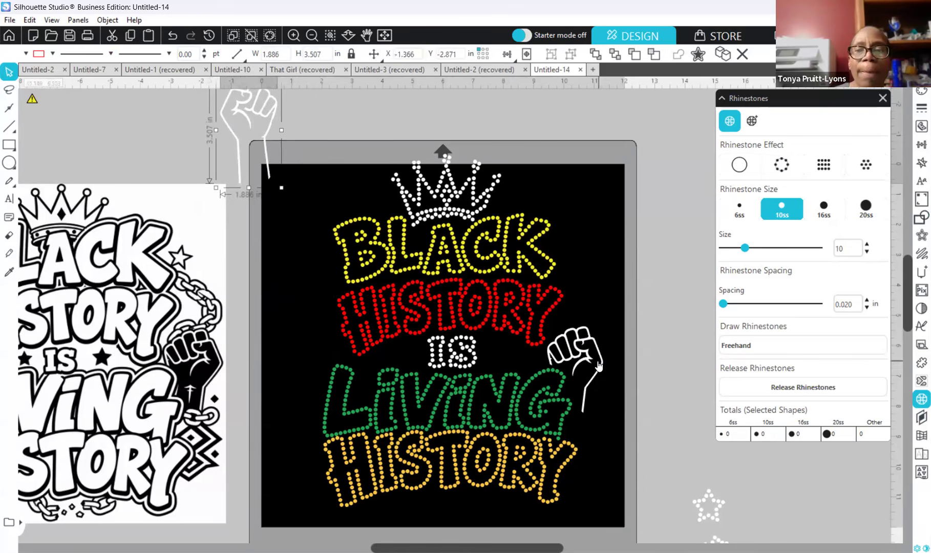
pyautogui.moveTo(603, 369); pyautogui.dragTo(685, 270)
pyautogui.click(363, 219)
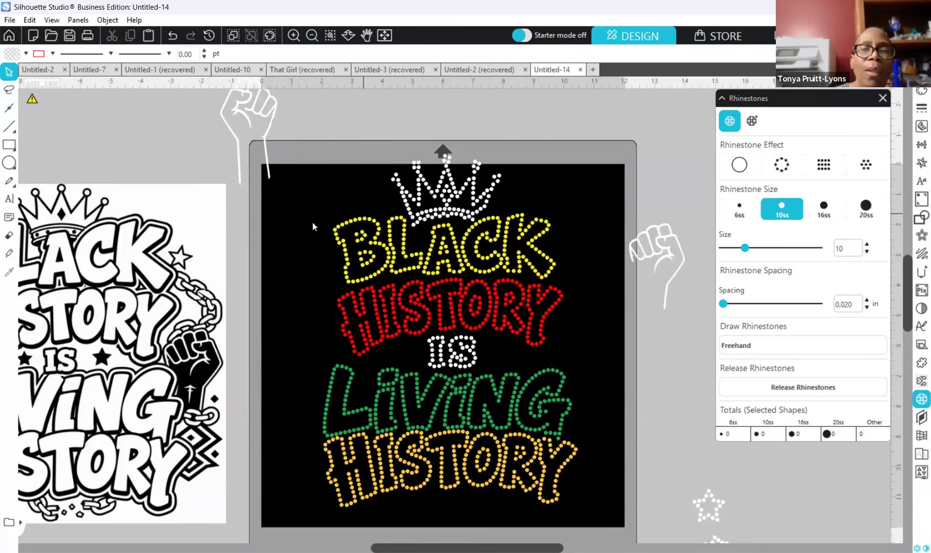
# Step: Group the letters of the yellow BLACK into one object
pyautogui.moveTo(302, 255); pyautogui.dragTo(571, 261)
pyautogui.rightClick(582, 206)
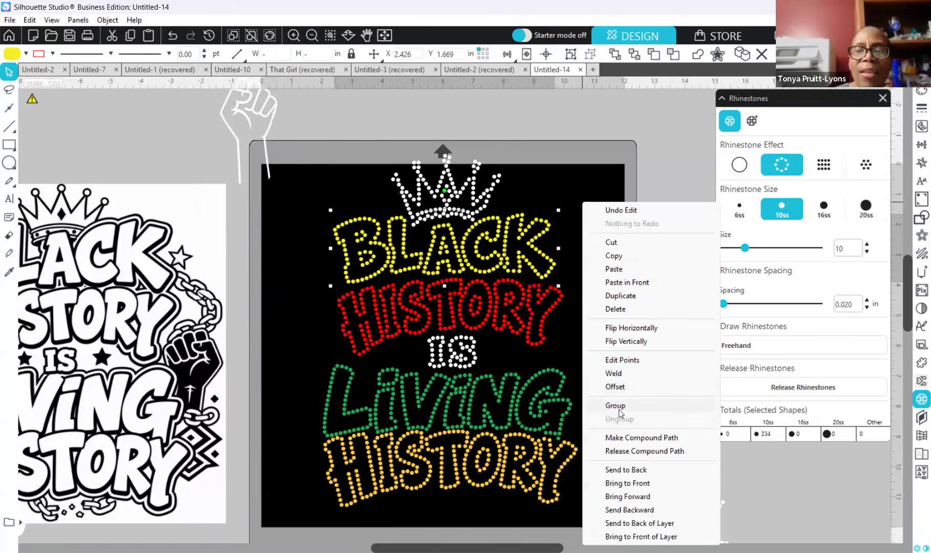
pyautogui.click(618, 407)
pyautogui.click(267, 322)
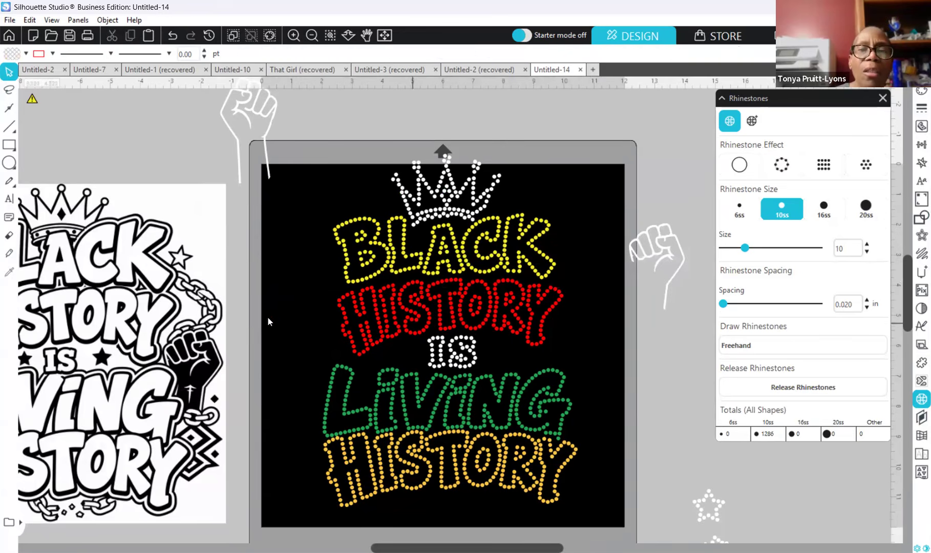
# Step: Group the letters of the red HISTORY into one object
pyautogui.moveTo(299, 307); pyautogui.dragTo(616, 365)
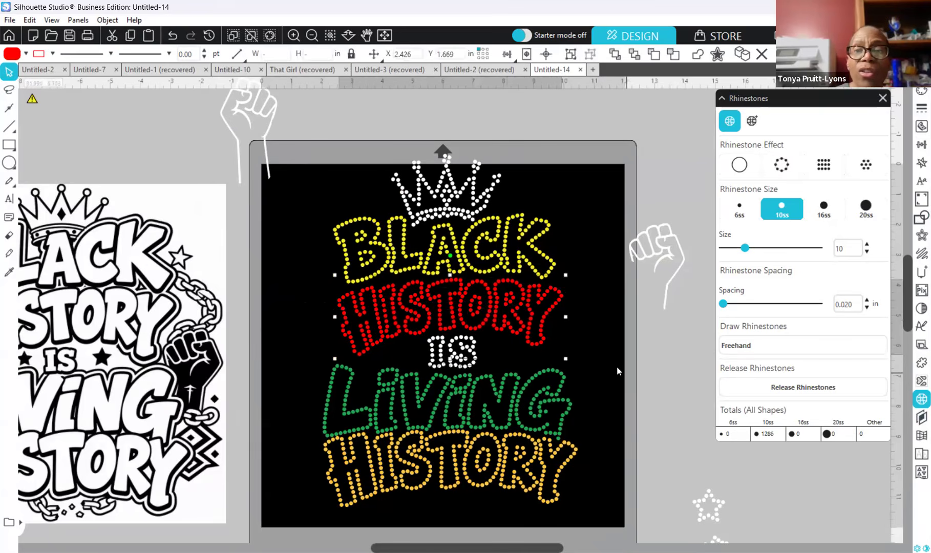
pyautogui.rightClick(616, 366)
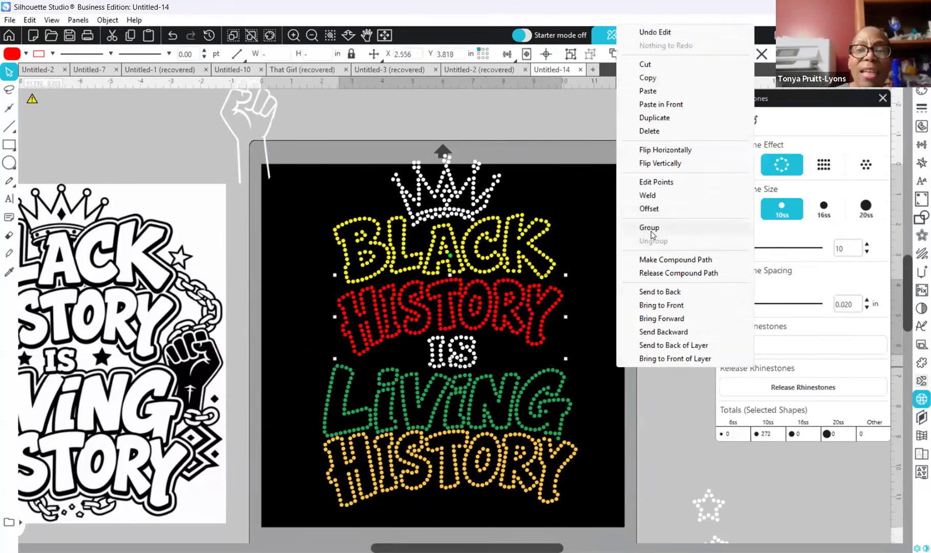
pyautogui.click(649, 227)
pyautogui.click(480, 270)
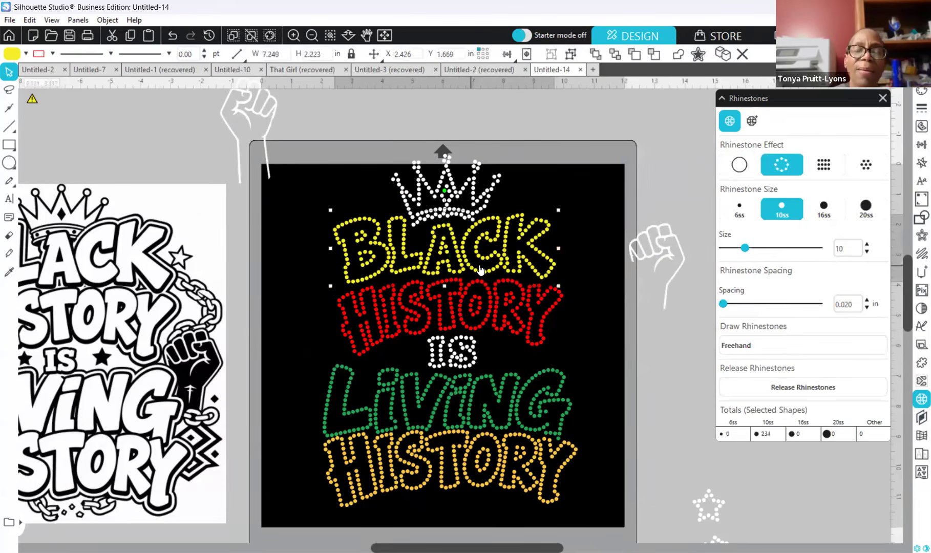
pyautogui.click(492, 356)
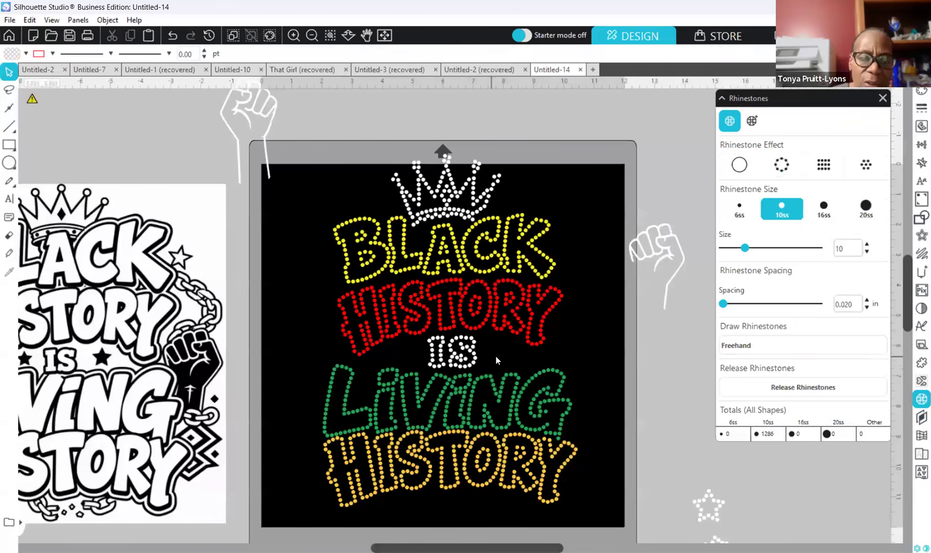
pyautogui.click(425, 356)
pyautogui.click(433, 251)
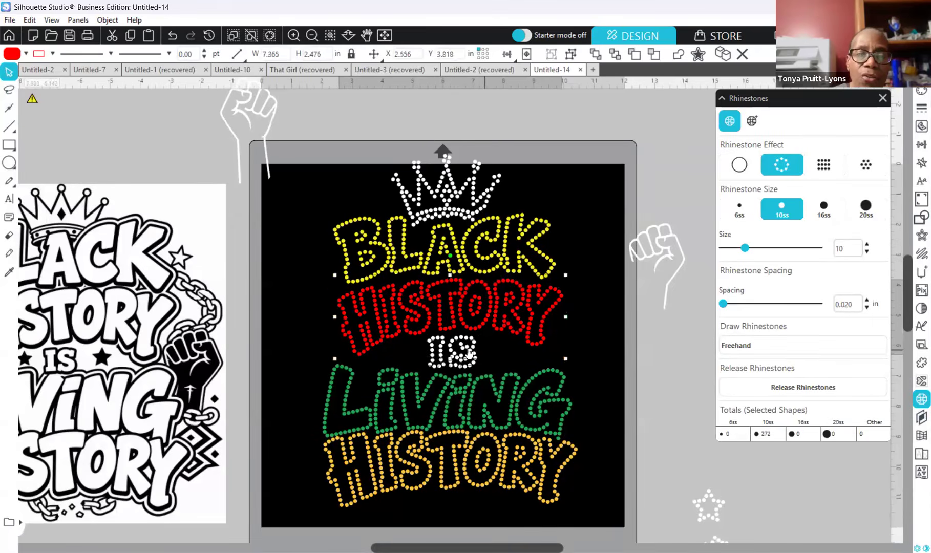
# Step: Group the letters of the green LIVING into one object
pyautogui.click(510, 403)
pyautogui.moveTo(578, 404); pyautogui.dragTo(284, 386)
pyautogui.rightClick(284, 387)
pyautogui.click(333, 233)
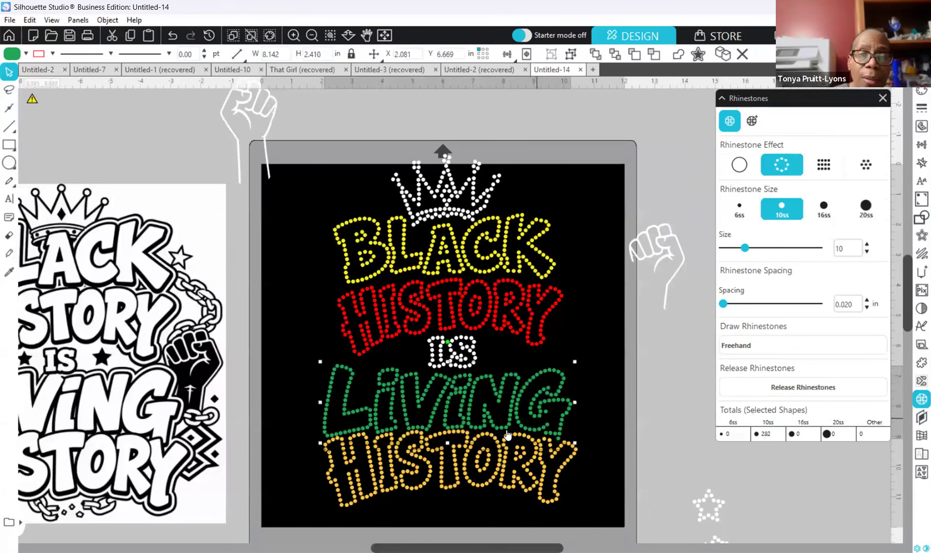
# Step: Group the letters of the orange HISTORY into one object
pyautogui.click(580, 484)
pyautogui.moveTo(367, 473); pyautogui.dragTo(315, 469)
pyautogui.rightClick(262, 485)
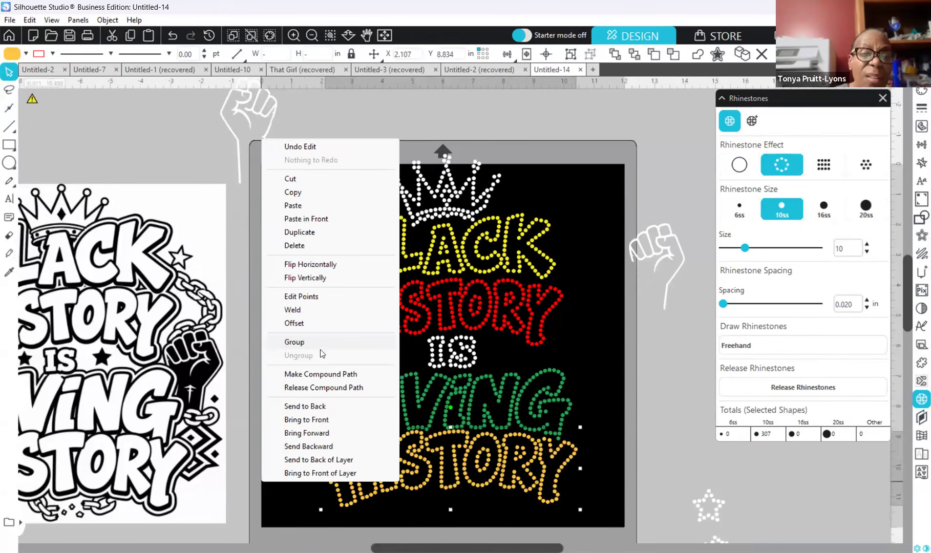
pyautogui.click(312, 342)
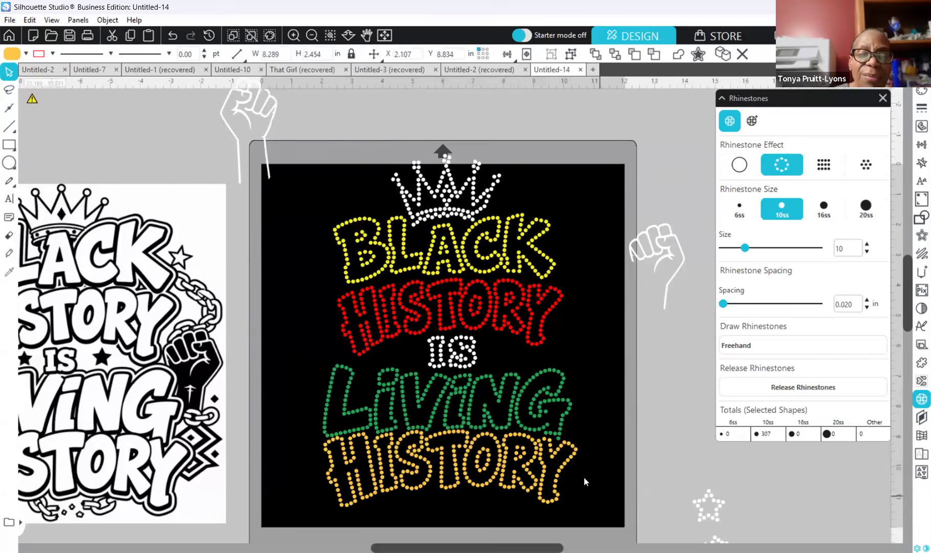
# Step: Align the crown and all the word groups to a common horizontal center
pyautogui.click(446, 204)
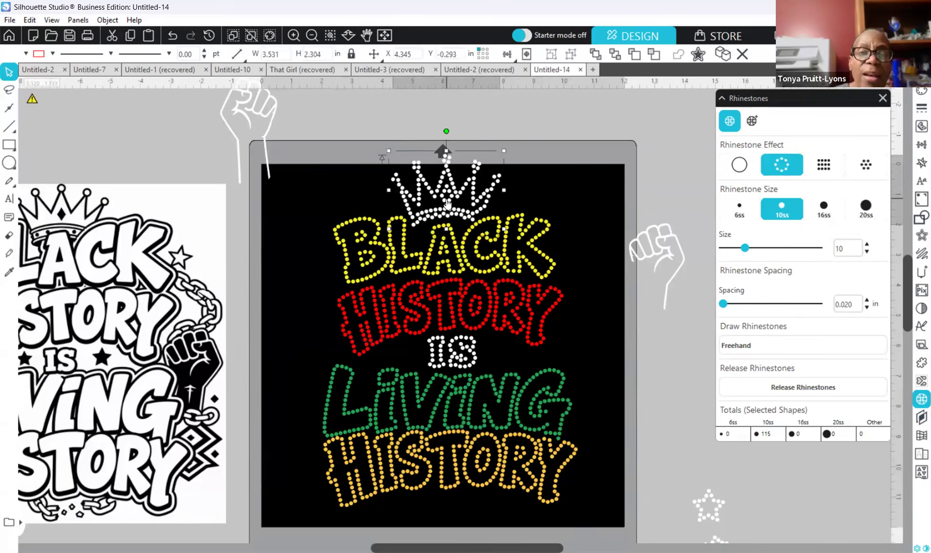
pyautogui.moveTo(351, 166); pyautogui.dragTo(591, 509)
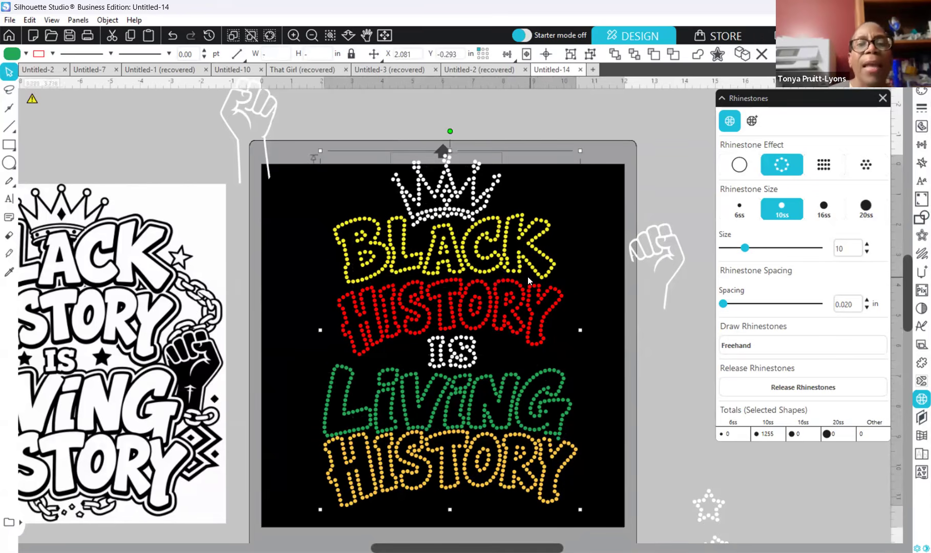
pyautogui.click(920, 145)
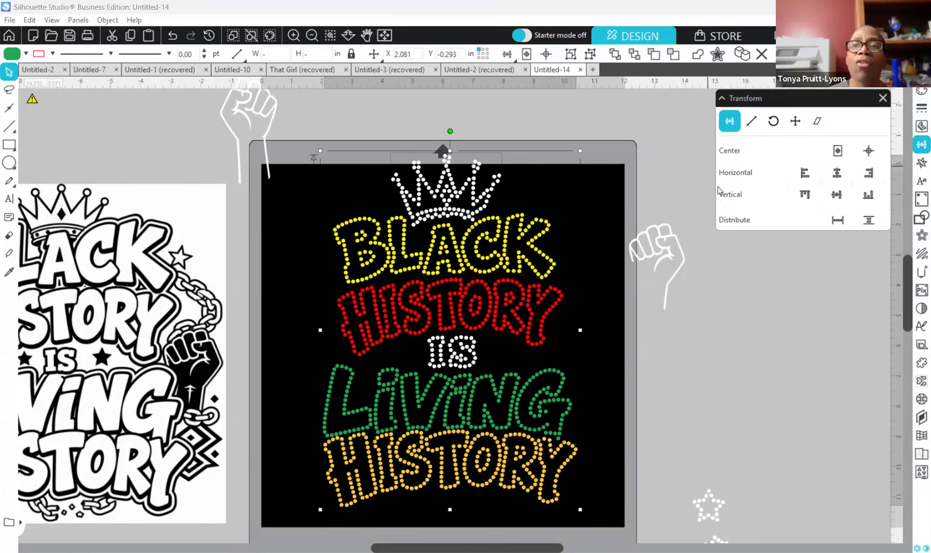
pyautogui.click(837, 176)
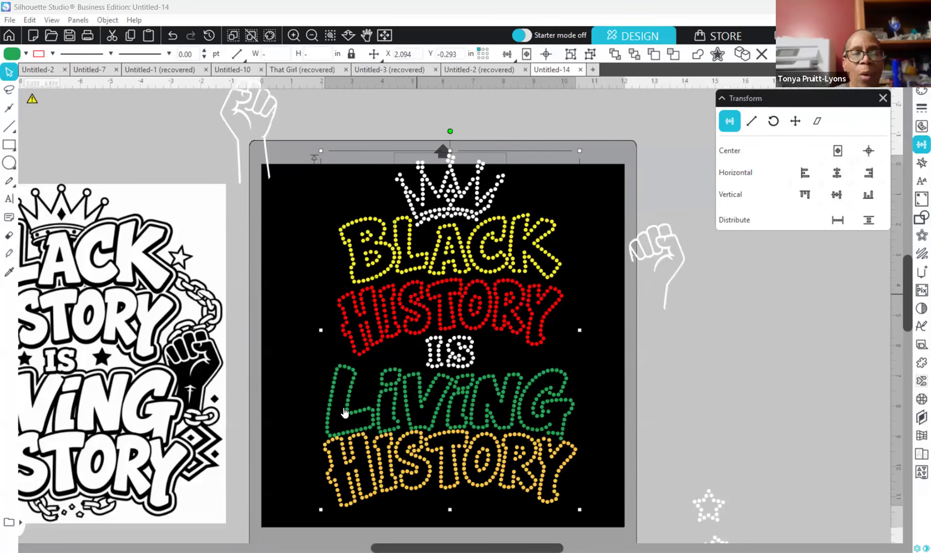
# Step: Undo the accidental move of the reference artwork and the previous horizontal centering of the crown and words
pyautogui.moveTo(90, 413); pyautogui.dragTo(45, 442)
pyautogui.click(154, 123)
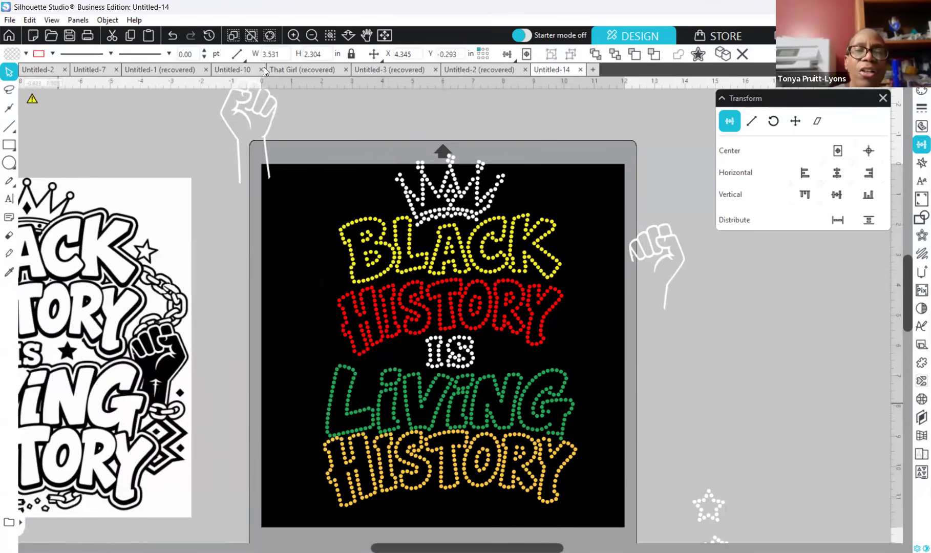
pyautogui.click(174, 37)
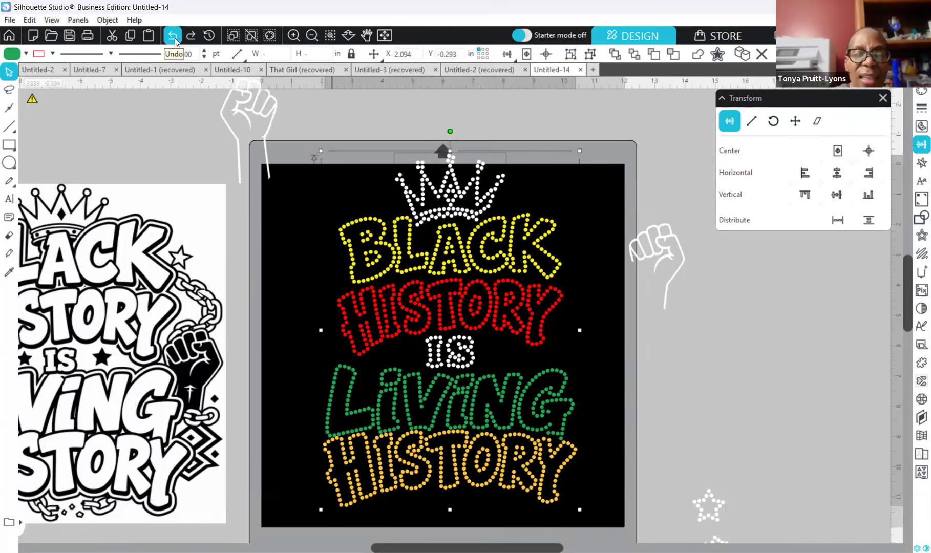
pyautogui.click(175, 38)
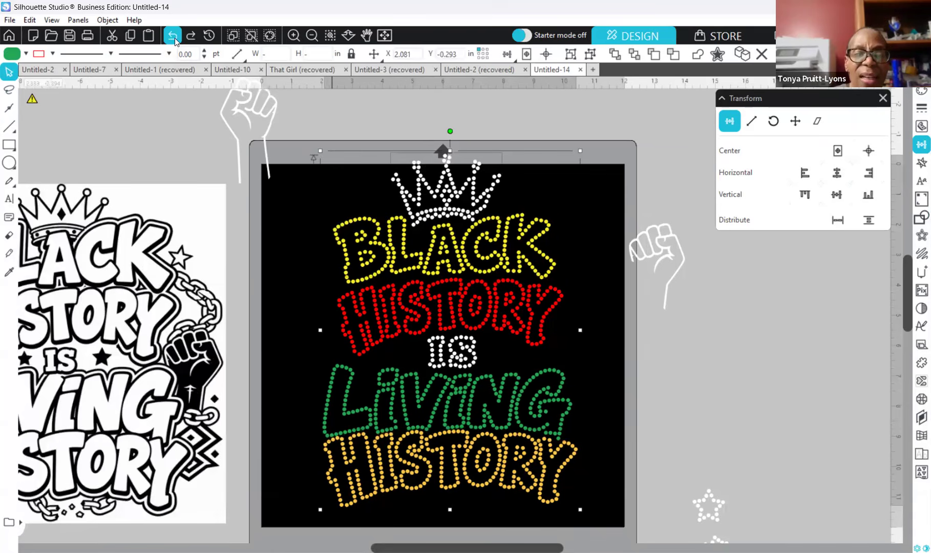
pyautogui.click(614, 379)
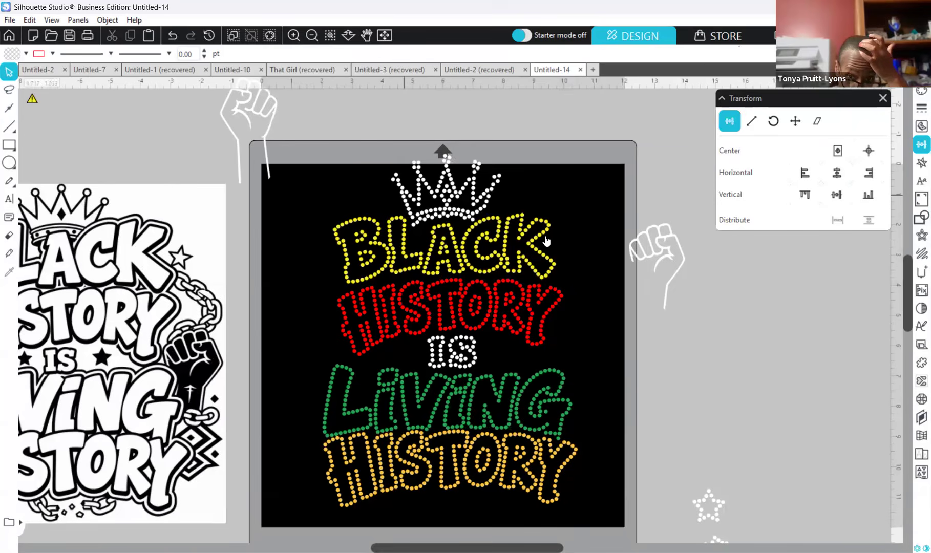
# Step: Align the crown and the white IS to a common horizontal center
pyautogui.click(475, 204)
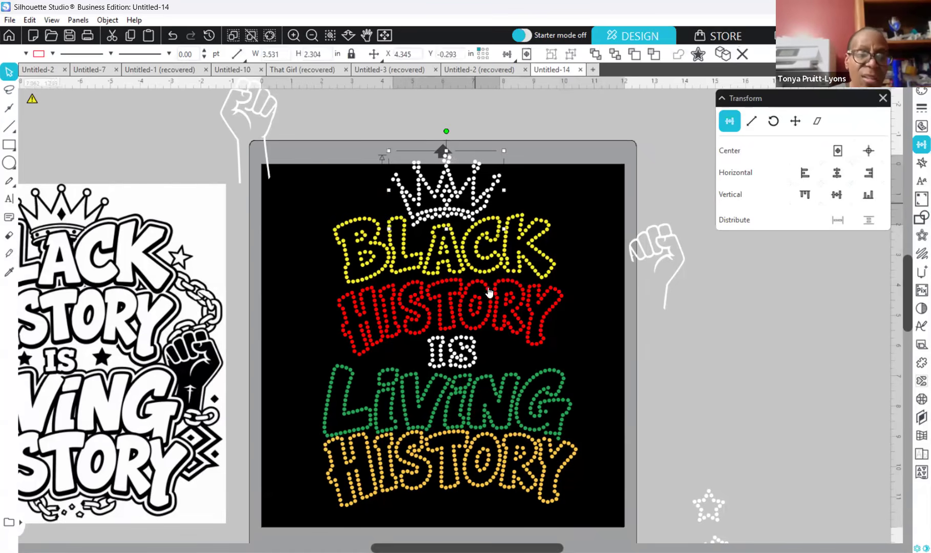
pyautogui.keyDown('shift'); pyautogui.click(469, 369); pyautogui.keyUp('shift')
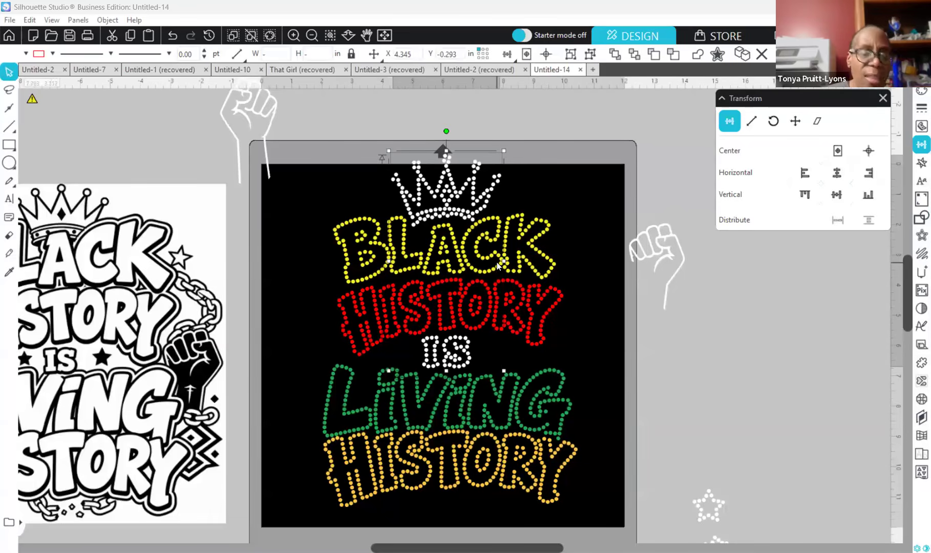
# Step: Group the yellow BLACK and the red HISTORY into one object
pyautogui.click(499, 311)
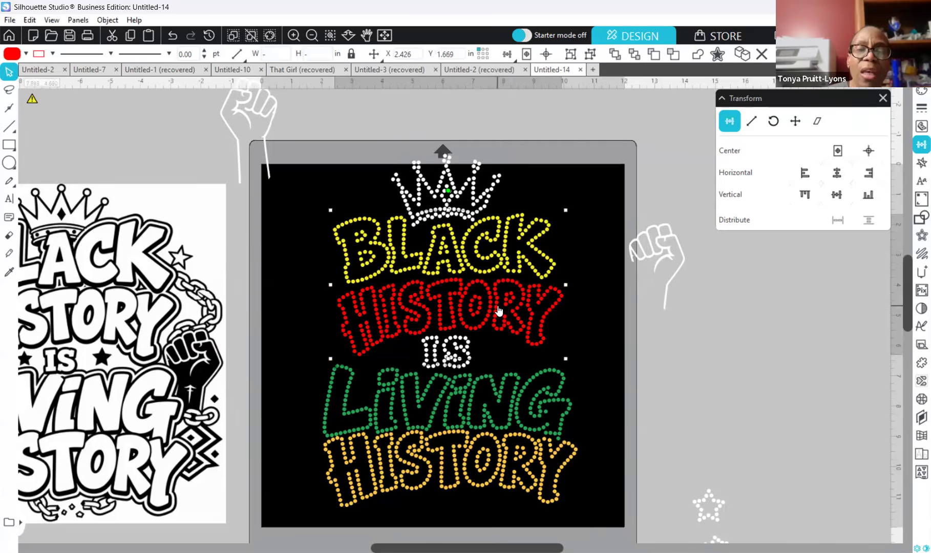
pyautogui.rightClick(547, 457)
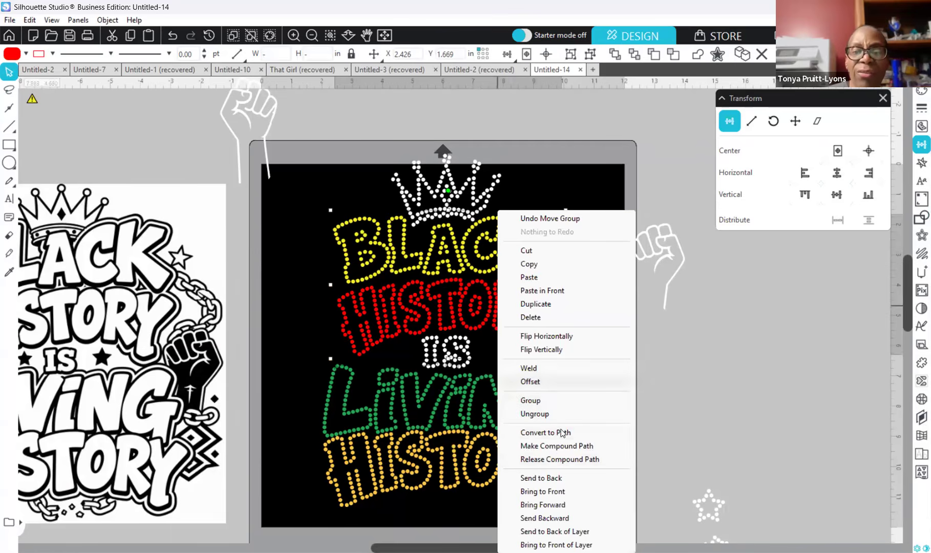
pyautogui.click(553, 405)
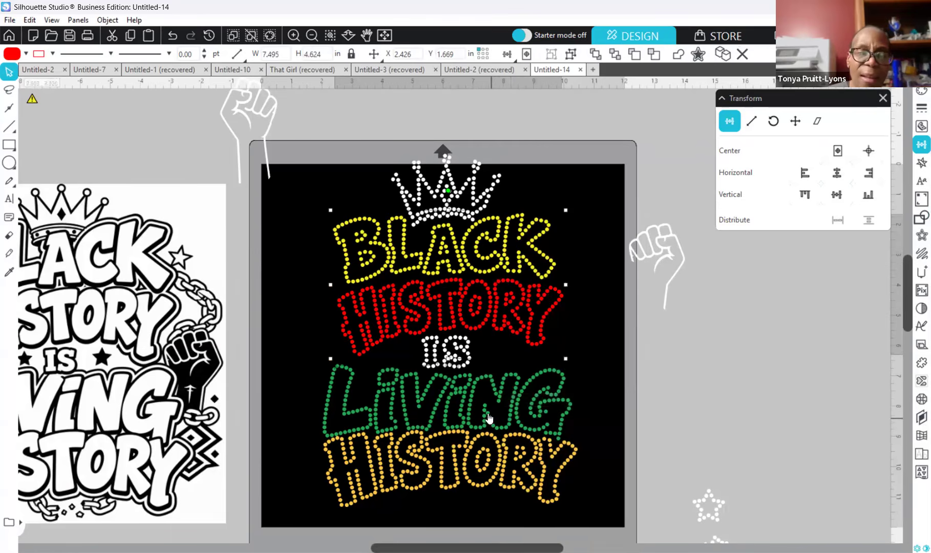
# Step: Group the green LIVING and the orange HISTORY into one object
pyautogui.click(472, 420)
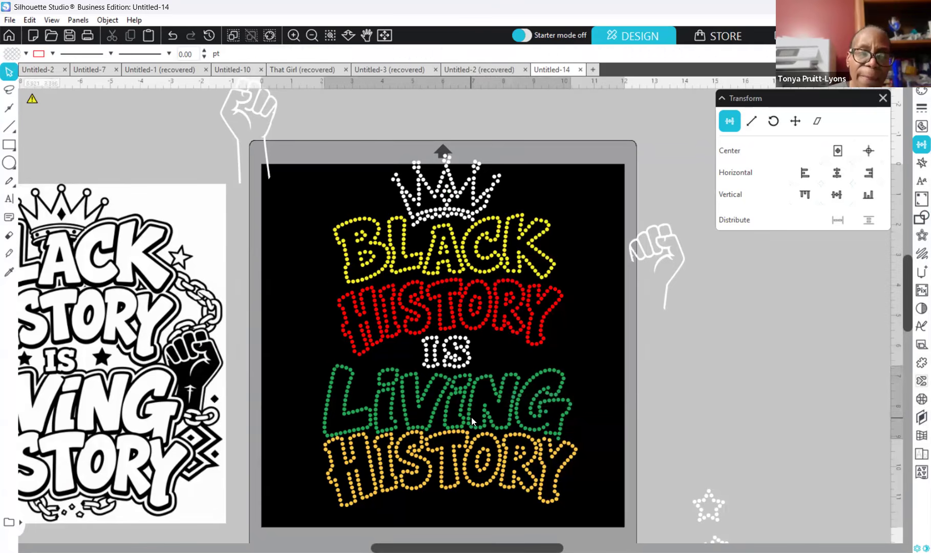
pyautogui.keyDown('shift'); pyautogui.click(469, 468); pyautogui.keyUp('shift')
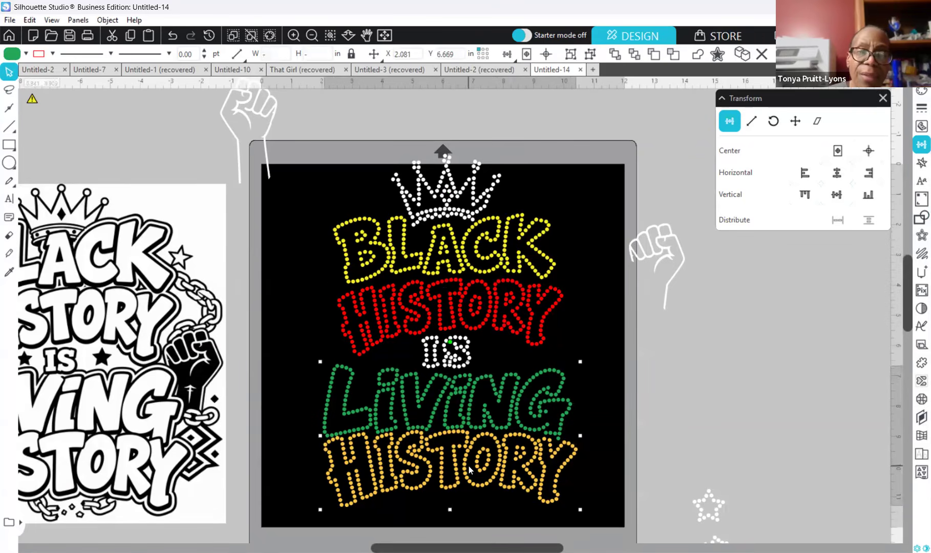
pyautogui.rightClick(510, 332)
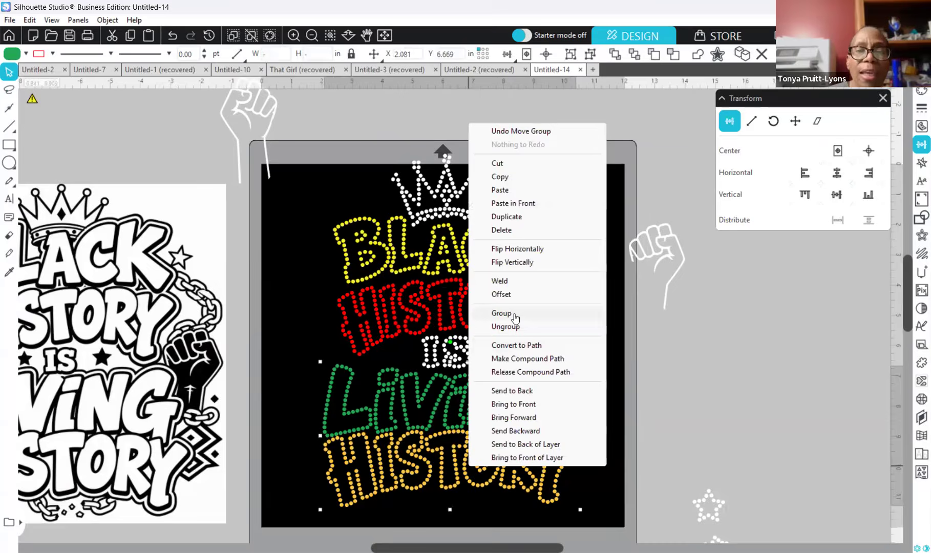
pyautogui.click(514, 313)
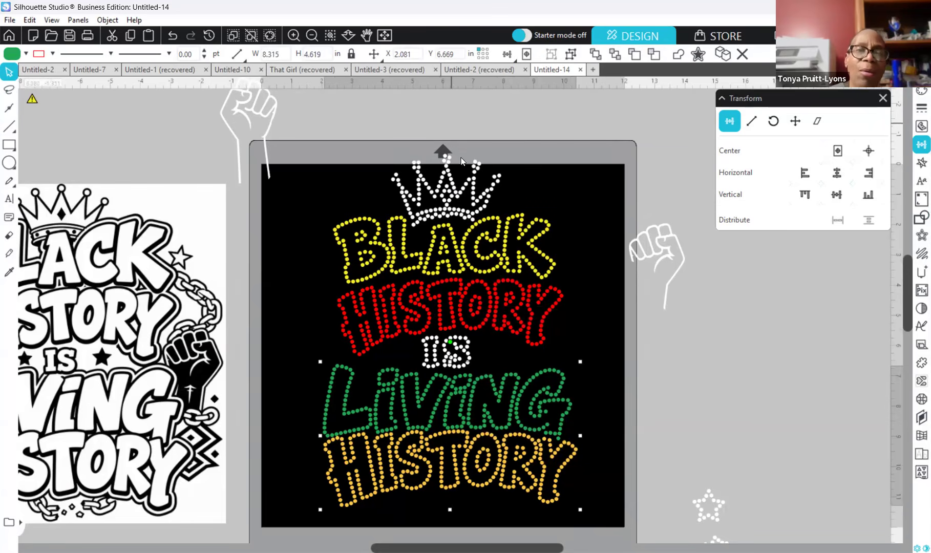
# Step: Align the crown, the BLACK HISTORY group, IS and the LIVING HISTORY group to a common horizontal center
pyautogui.click(440, 120)
pyautogui.hotkey('ctrl', 'a')
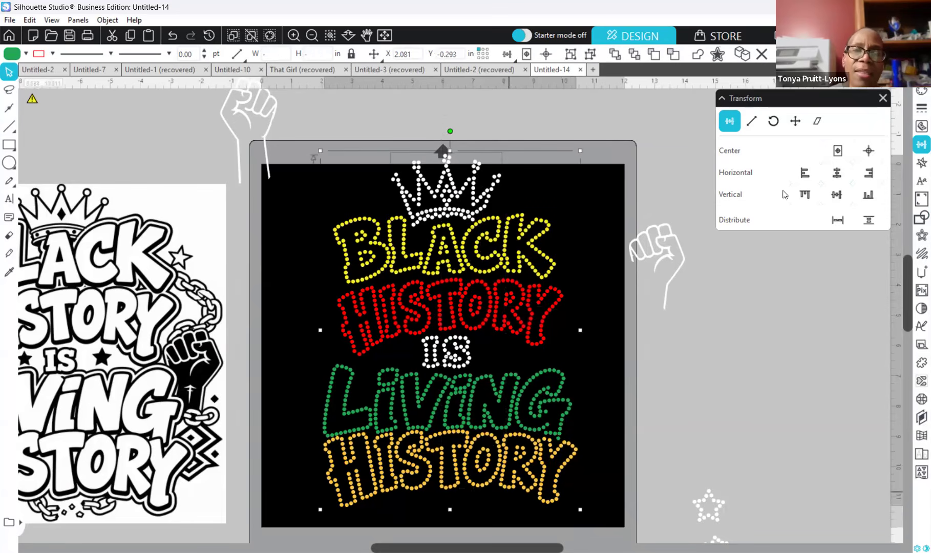
pyautogui.click(836, 176)
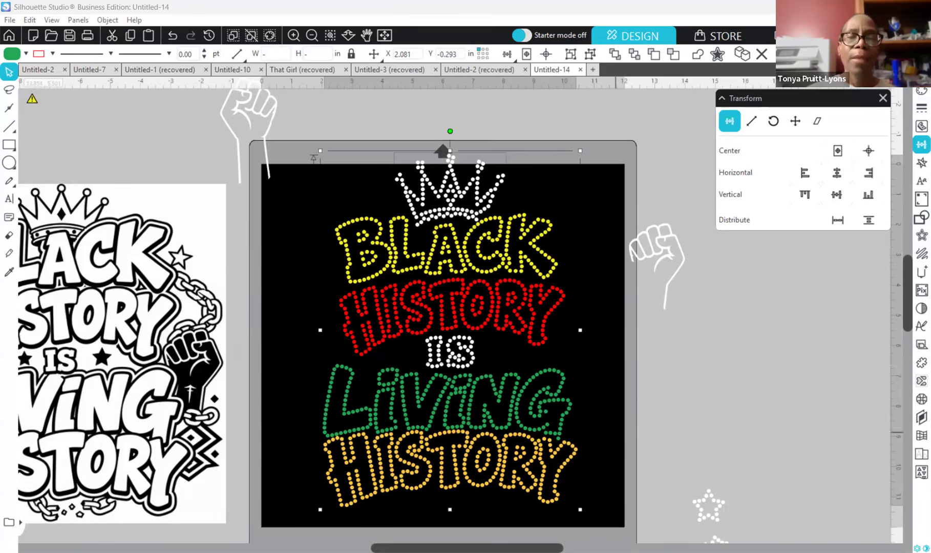
pyautogui.click(777, 381)
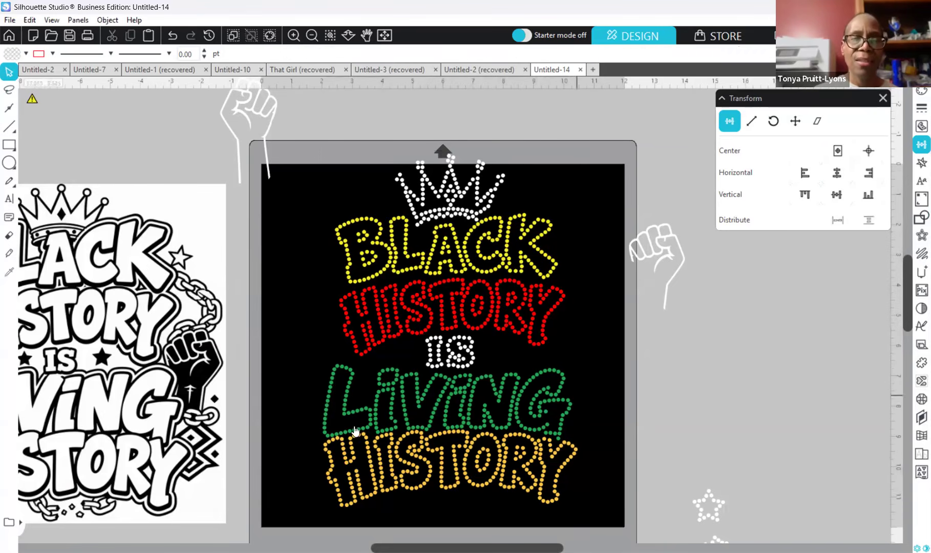
# Step: Scale the LIVING HISTORY group down to about 8.02 in wide and recenter it below IS
pyautogui.moveTo(591, 508); pyautogui.dragTo(441, 448)
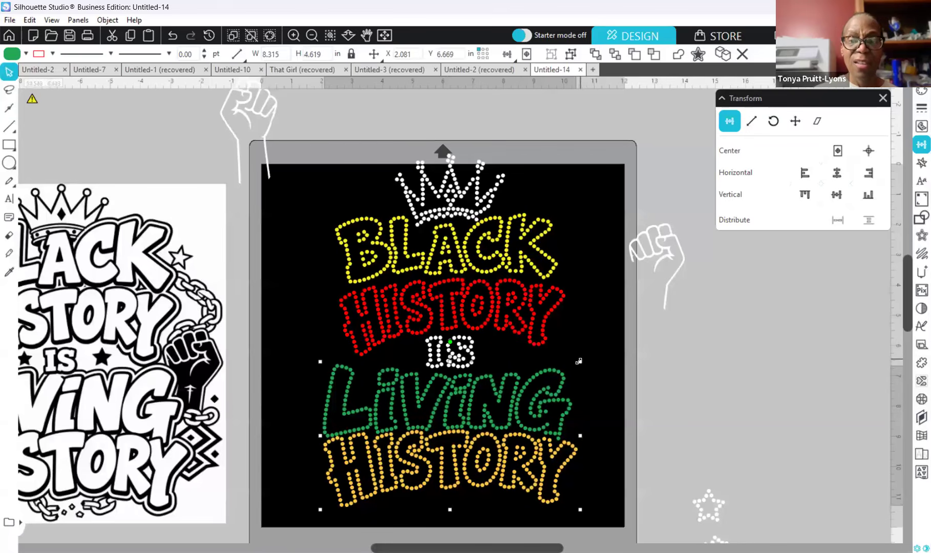
pyautogui.moveTo(580, 364); pyautogui.dragTo(570, 368)
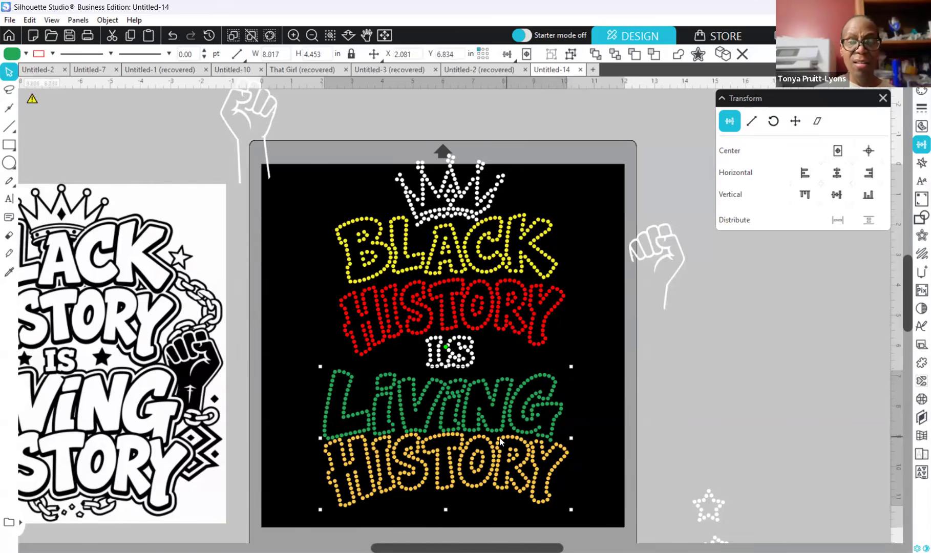
pyautogui.moveTo(496, 438); pyautogui.dragTo(507, 434)
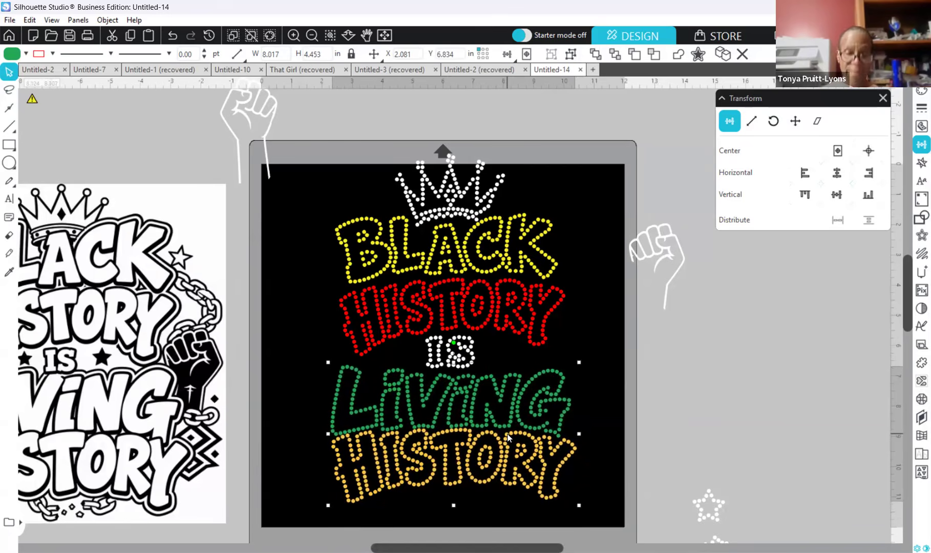
pyautogui.moveTo(506, 435); pyautogui.dragTo(509, 437)
# Step: Reposition the black-and-white reference artwork beside the mat, clear of the rhinestone design
pyautogui.moveTo(97, 429); pyautogui.dragTo(167, 418)
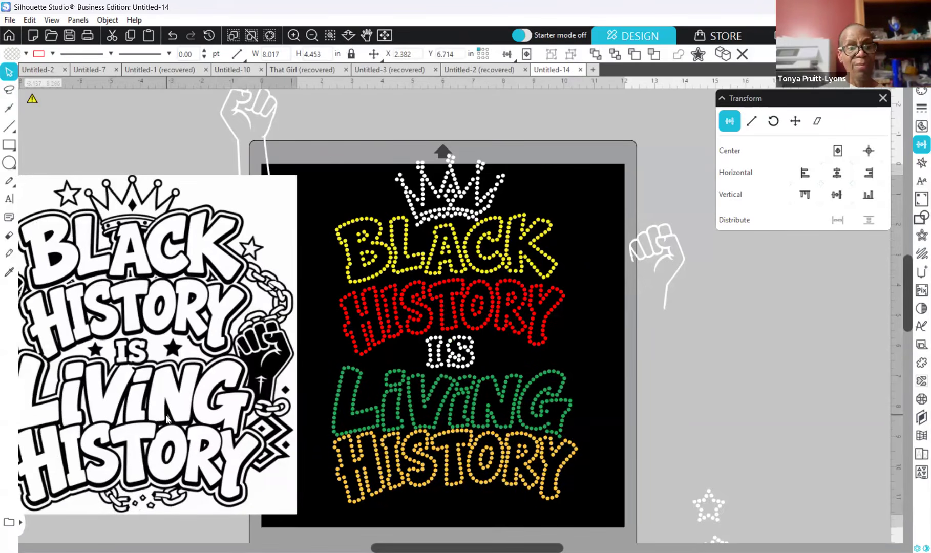
pyautogui.hotkey('ctrl', 'z')
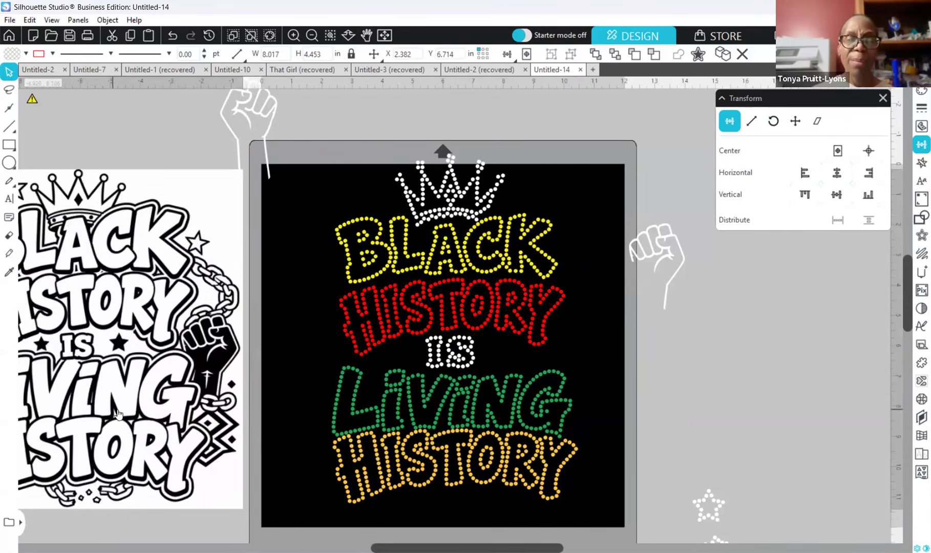
pyautogui.click(431, 384)
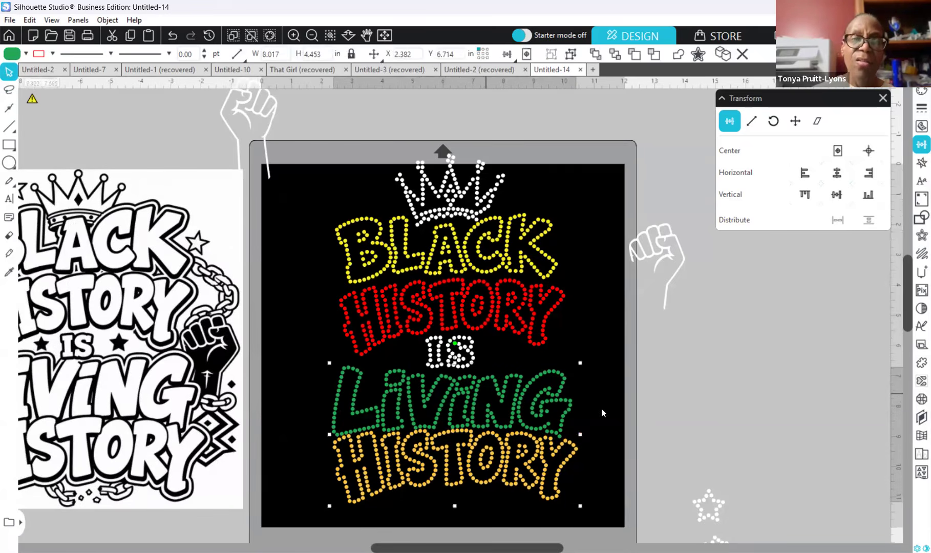
# Step: Shrink the crown to about 2.9 in wide and 1.5 in tall, and seat it just above BLACK
pyautogui.click(377, 171)
pyautogui.click(498, 177)
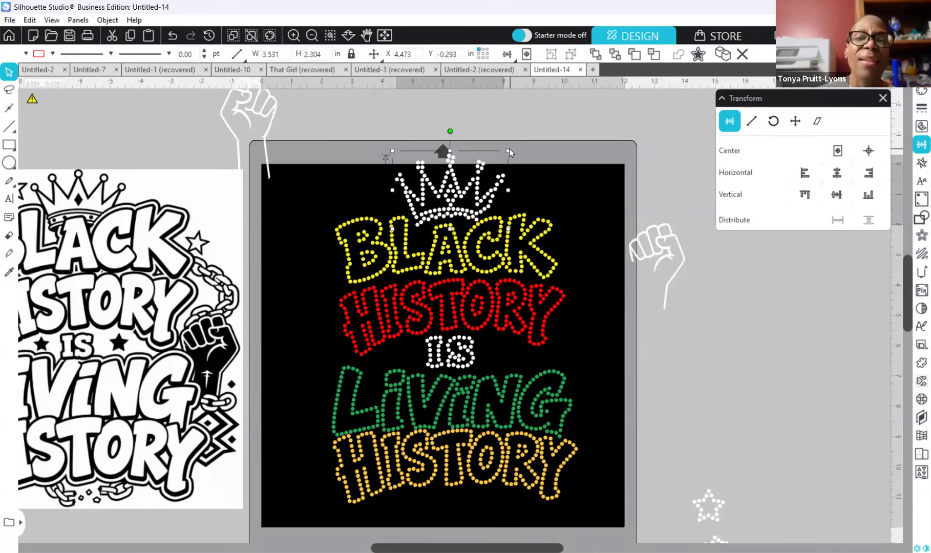
pyautogui.moveTo(503, 153); pyautogui.dragTo(497, 175)
pyautogui.moveTo(466, 205); pyautogui.dragTo(473, 206)
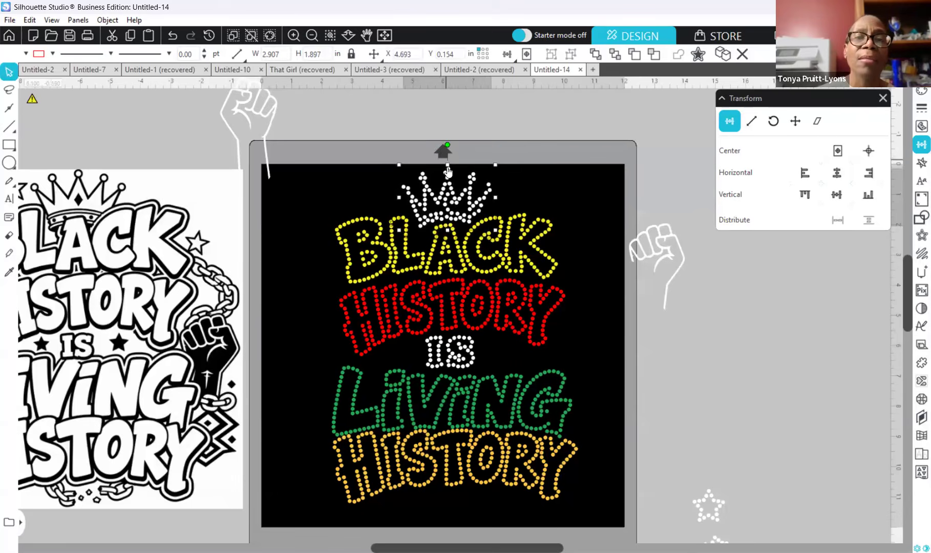
pyautogui.moveTo(448, 165); pyautogui.dragTo(448, 178)
pyautogui.moveTo(453, 219); pyautogui.dragTo(452, 217)
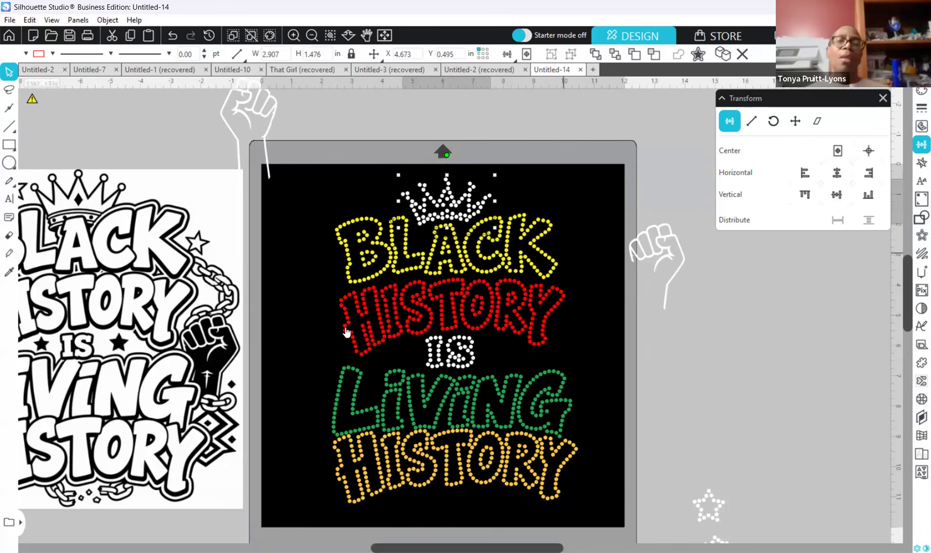
pyautogui.click(702, 407)
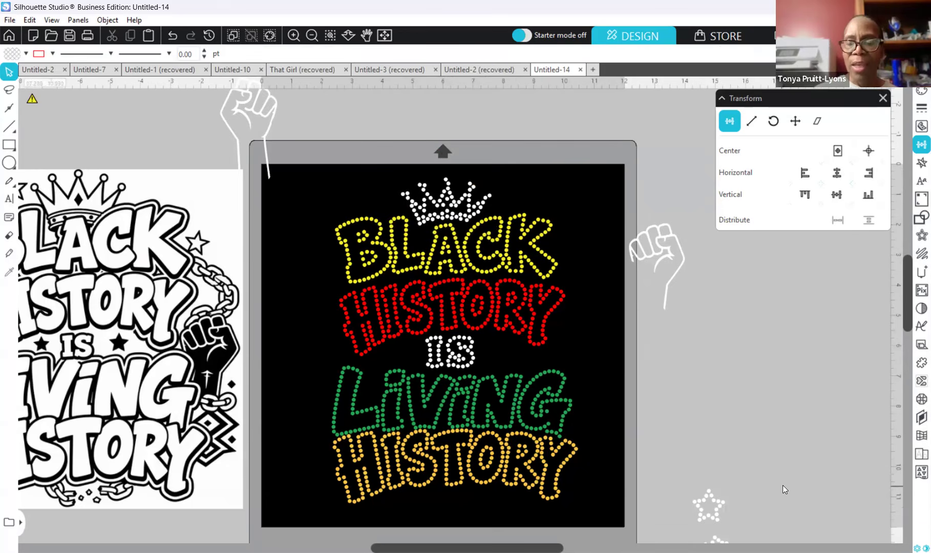
# Step: Move the two white rhinestone stars up beside the mat, next to each other below the fist
pyautogui.scroll(-1, 782, 485)
pyautogui.moveTo(713, 485); pyautogui.dragTo(696, 378)
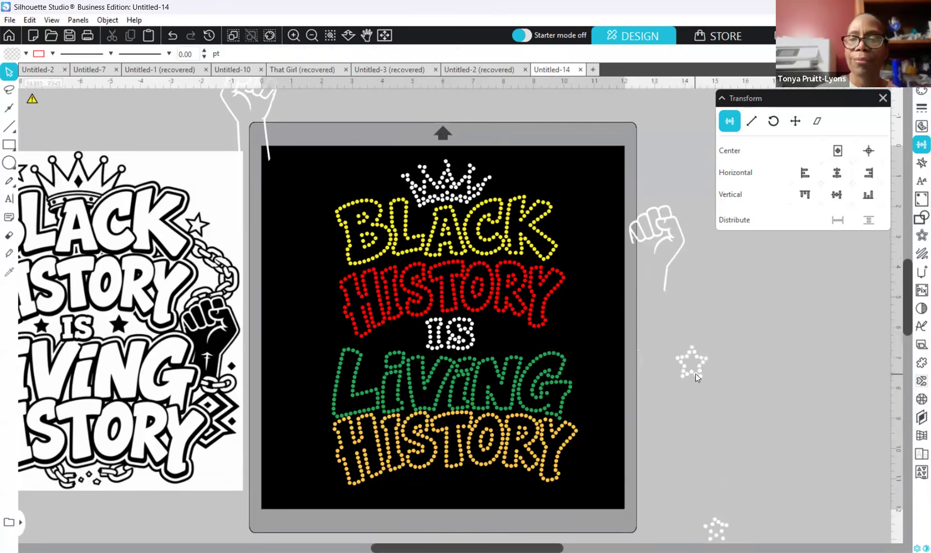
pyautogui.moveTo(715, 518); pyautogui.dragTo(730, 360)
pyautogui.click(695, 370)
pyautogui.click(694, 371)
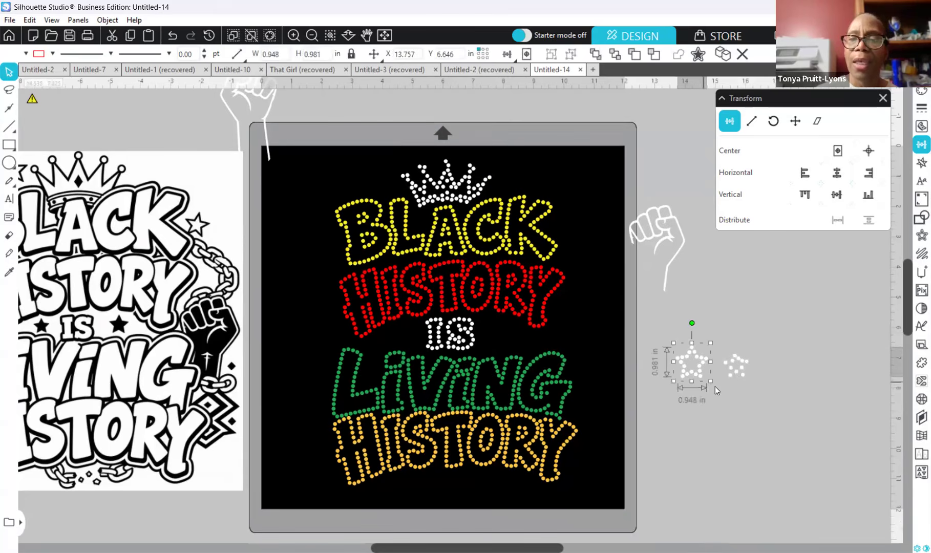
pyautogui.click(711, 384)
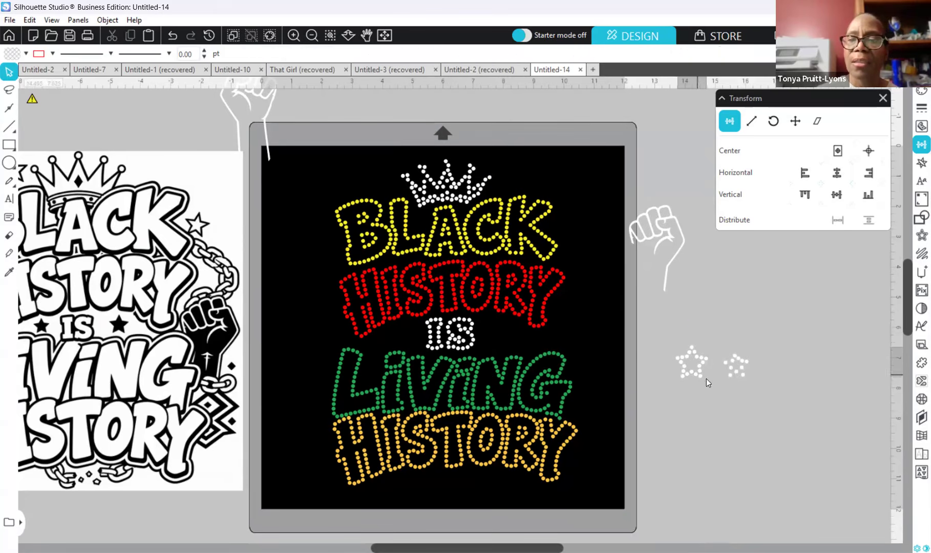
# Step: Place the larger rhinestone star directly left of IS and size it to about 0.93 in wide
pyautogui.click(706, 379)
pyautogui.moveTo(704, 378); pyautogui.dragTo(414, 336)
pyautogui.click(715, 406)
pyautogui.click(426, 361)
pyautogui.click(416, 346)
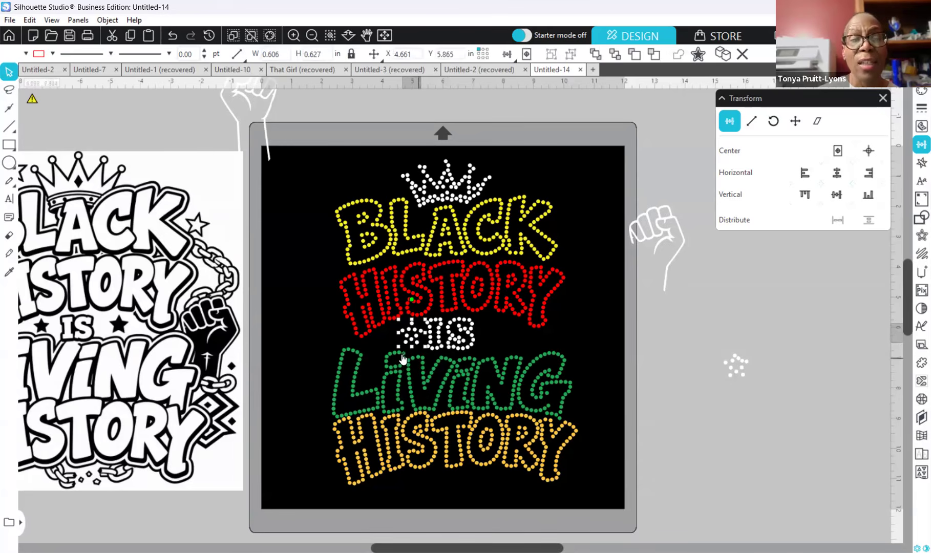
pyautogui.moveTo(394, 351); pyautogui.dragTo(417, 344)
pyautogui.click(660, 354)
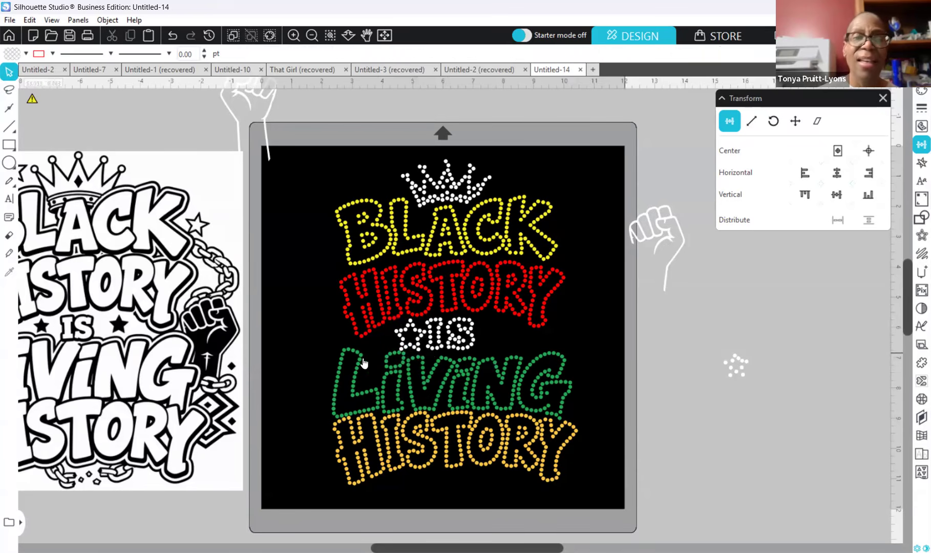
# Step: Rotate the star beside IS slightly, adjust its position and duplicate it
pyautogui.click(419, 350)
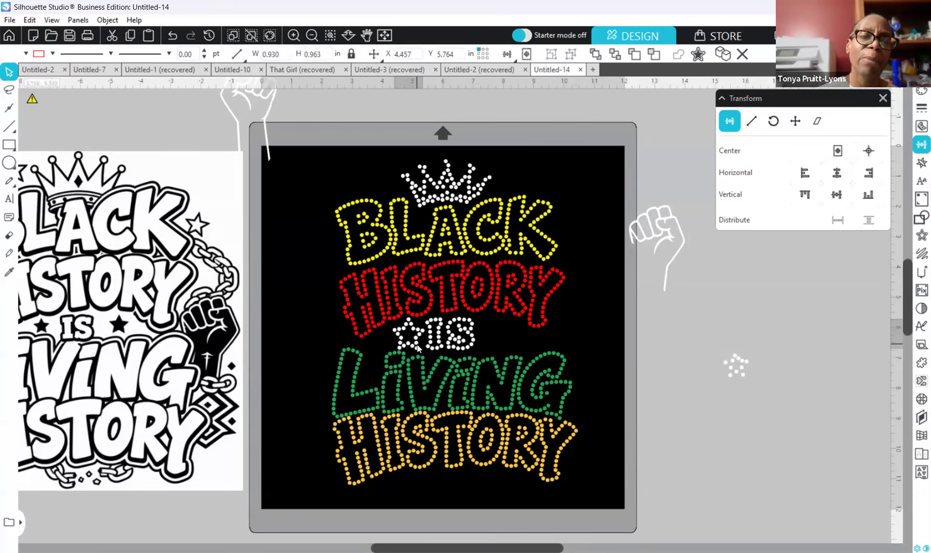
pyautogui.moveTo(410, 295); pyautogui.dragTo(419, 304)
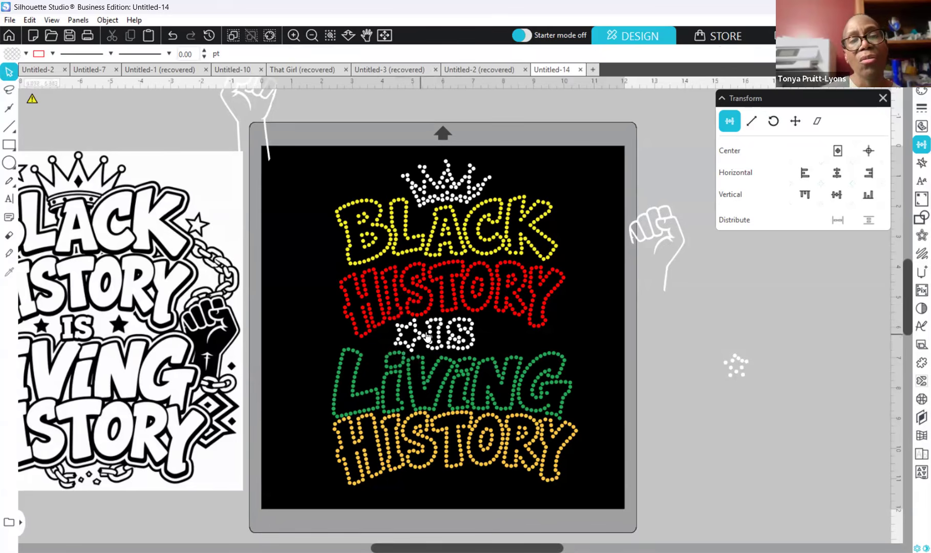
pyautogui.moveTo(409, 338)
pyautogui.mouseDown()
pyautogui.moveTo(423, 343)
pyautogui.moveTo(412, 342)
pyautogui.mouseUp()
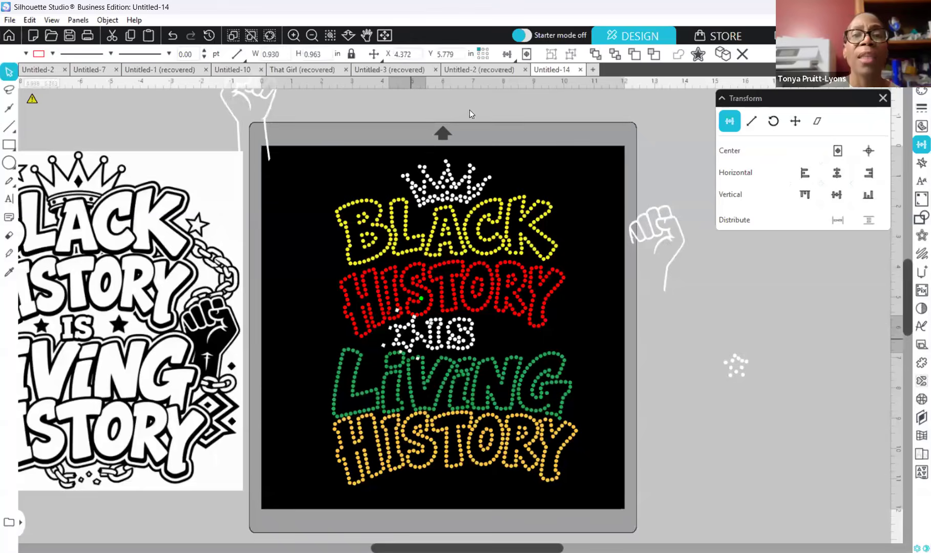
pyautogui.rightClick(411, 339)
pyautogui.click(449, 121)
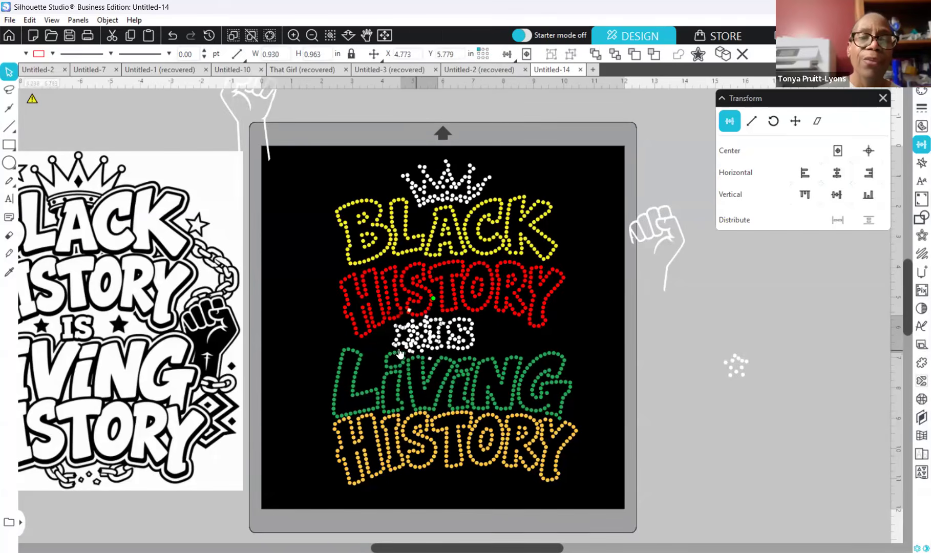
# Step: Set the spare star copy aside outside the mat, then duplicate the star beside IS, placing and rotating the new copy on its other side
pyautogui.moveTo(414, 347); pyautogui.dragTo(799, 302)
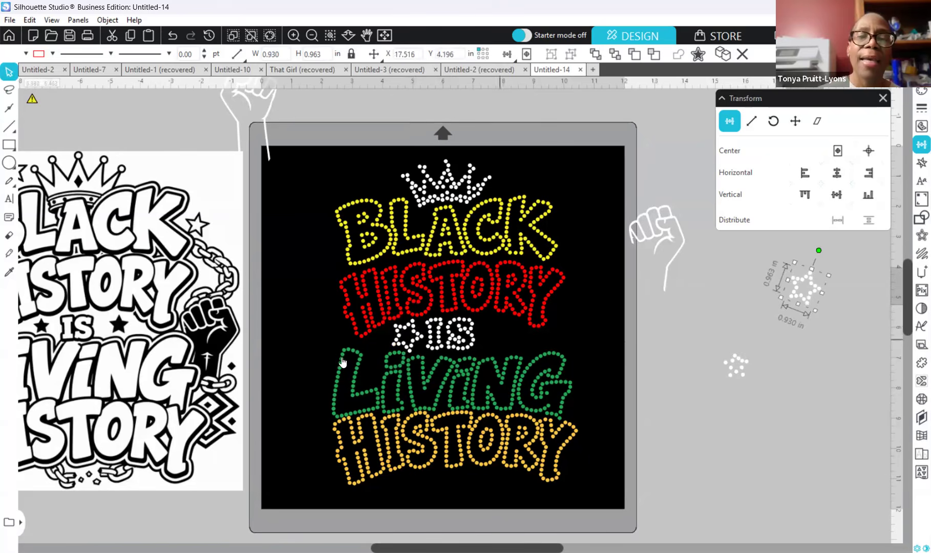
pyautogui.click(415, 345)
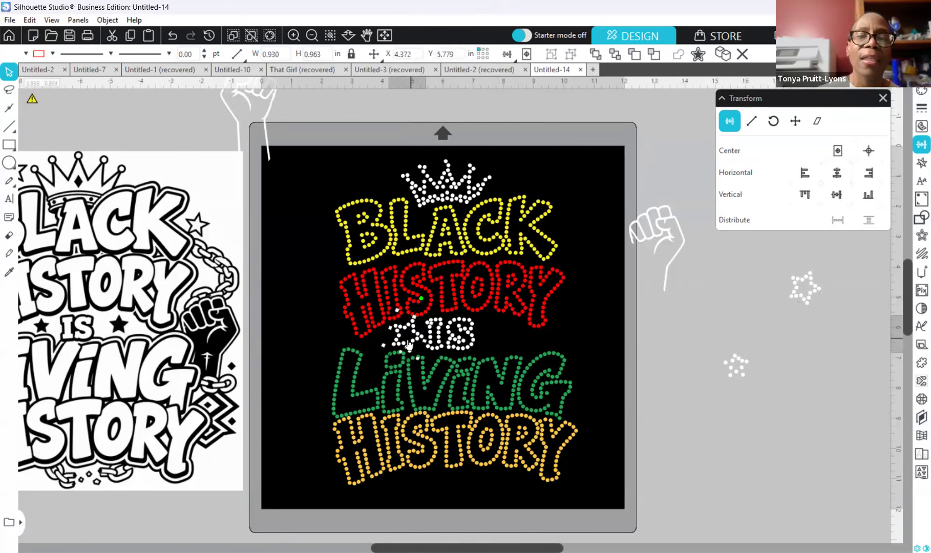
pyautogui.rightClick(412, 340)
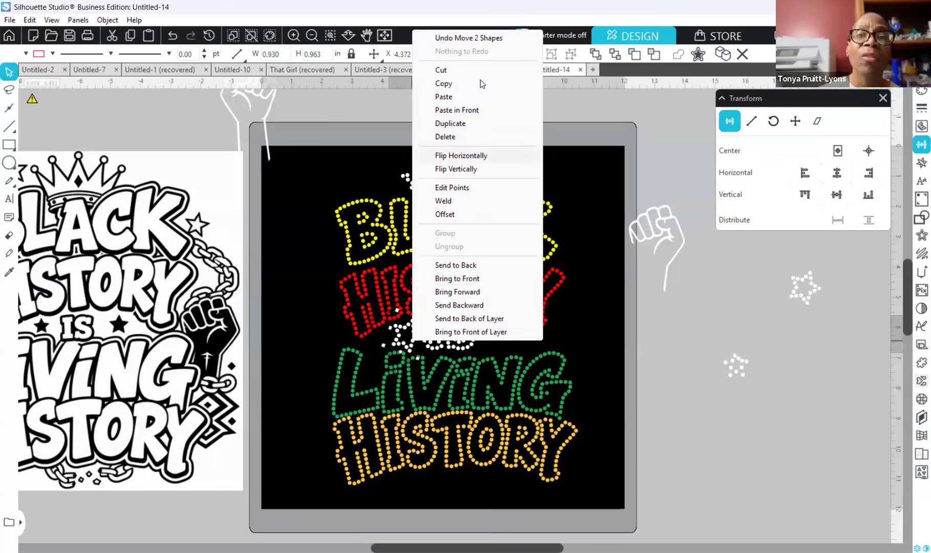
pyautogui.click(474, 128)
pyautogui.moveTo(420, 354); pyautogui.dragTo(496, 351)
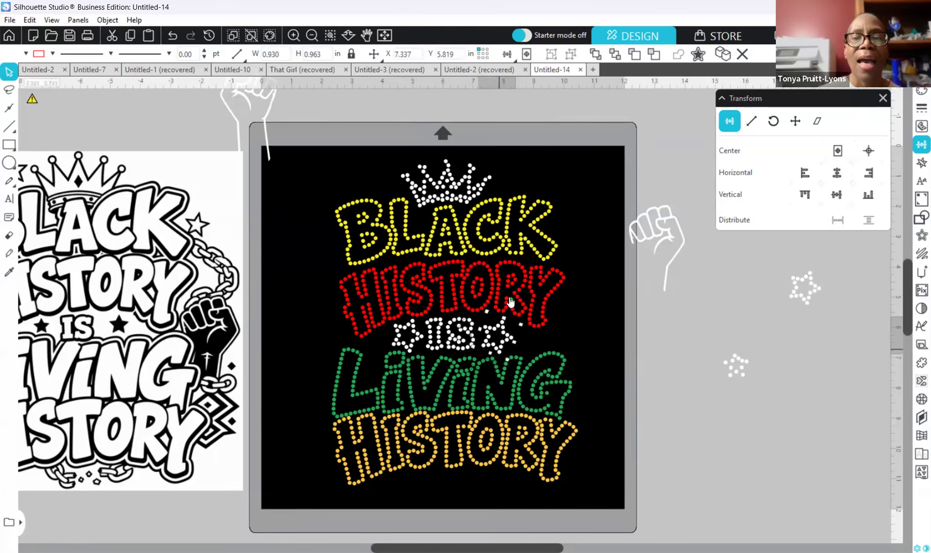
pyautogui.moveTo(511, 302); pyautogui.dragTo(490, 297)
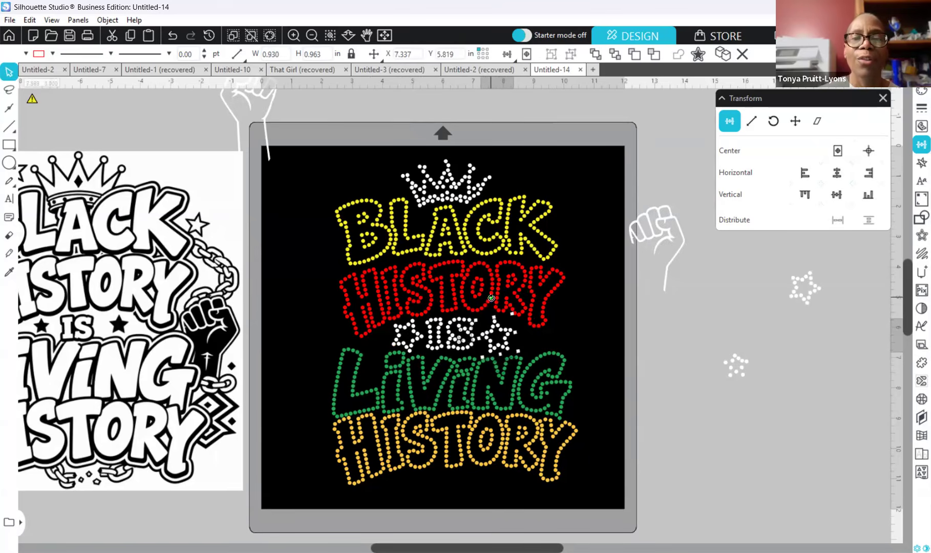
# Step: Move both rhinestone stars flanking IS off the mat to the empty area beyond the fist
pyautogui.moveTo(507, 350); pyautogui.dragTo(831, 353)
pyautogui.click(505, 351)
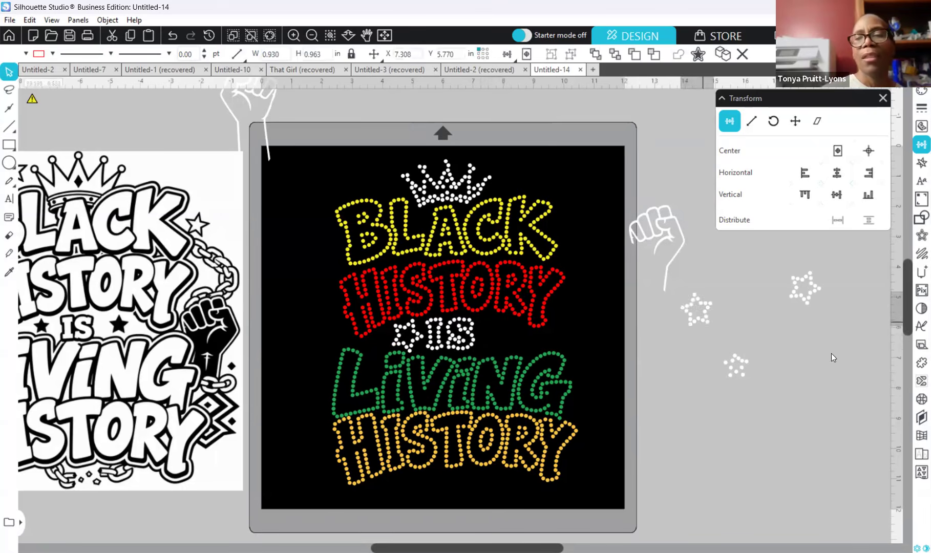
pyautogui.click(295, 379)
pyautogui.moveTo(413, 344); pyautogui.dragTo(843, 404)
pyautogui.click(666, 386)
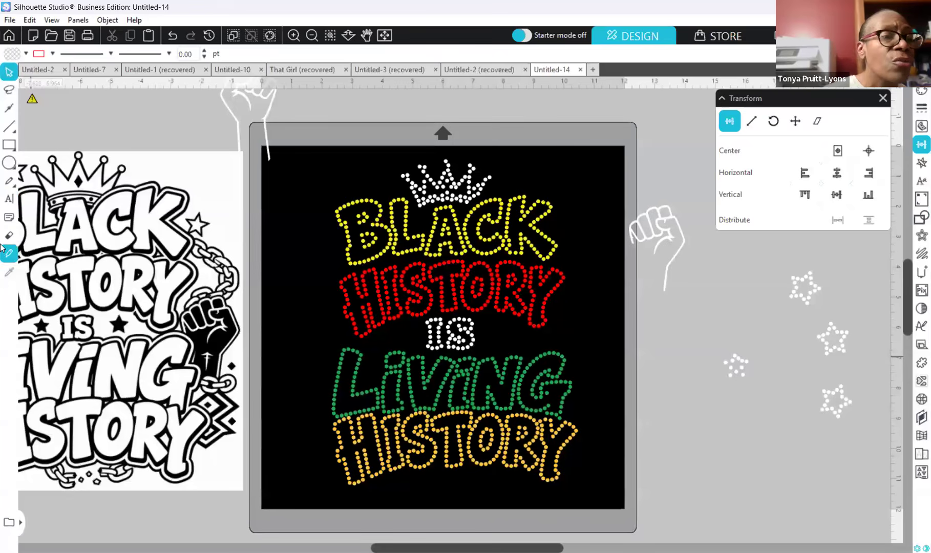
# Step: Draw a five-pointed star flexishape about 2.06 in wide and 1.98 in tall between the reference artwork and the mat
pyautogui.click(6, 165)
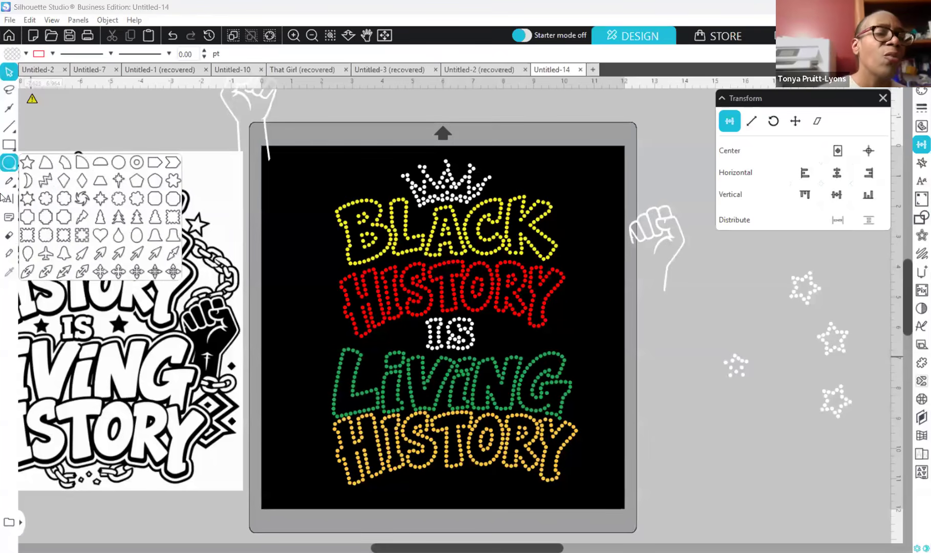
pyautogui.click(3, 197)
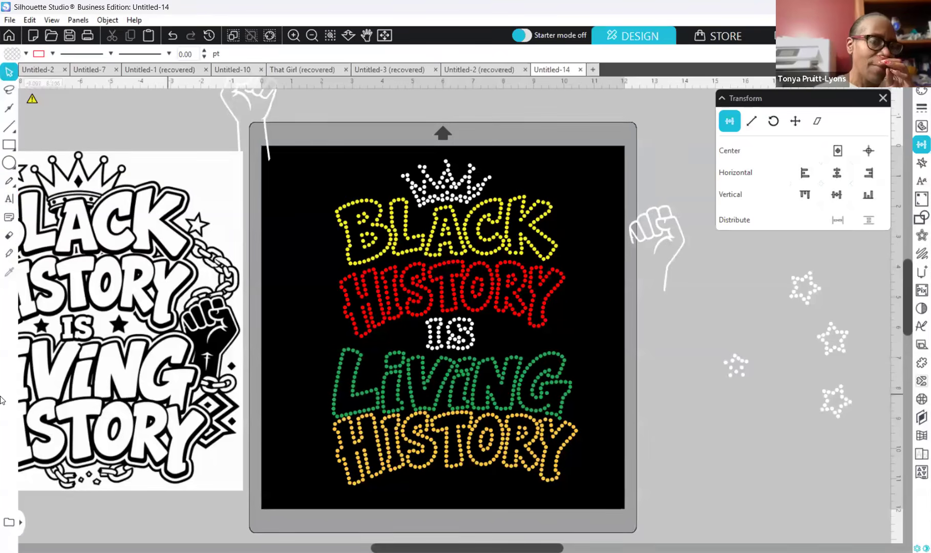
pyautogui.moveTo(149, 393); pyautogui.dragTo(2, 383)
pyautogui.click(197, 370)
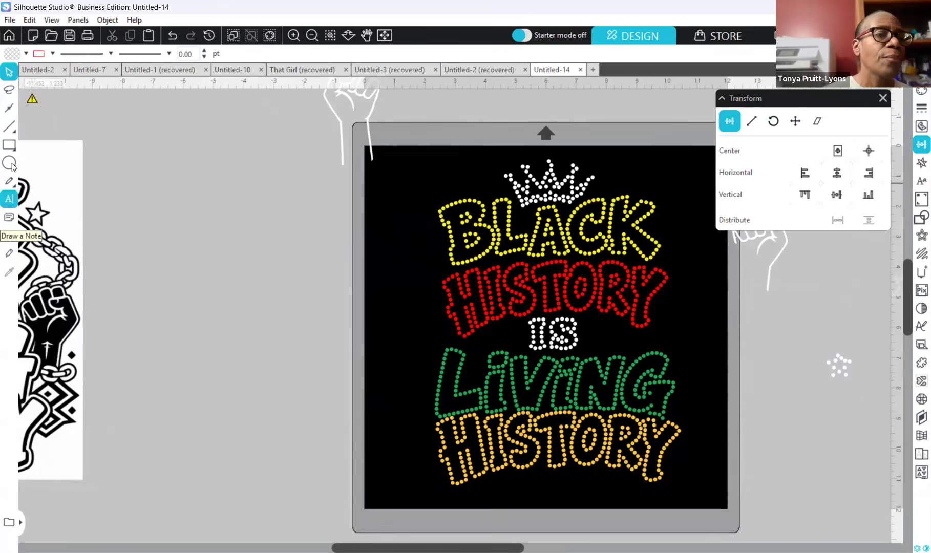
pyautogui.moveTo(9, 165)
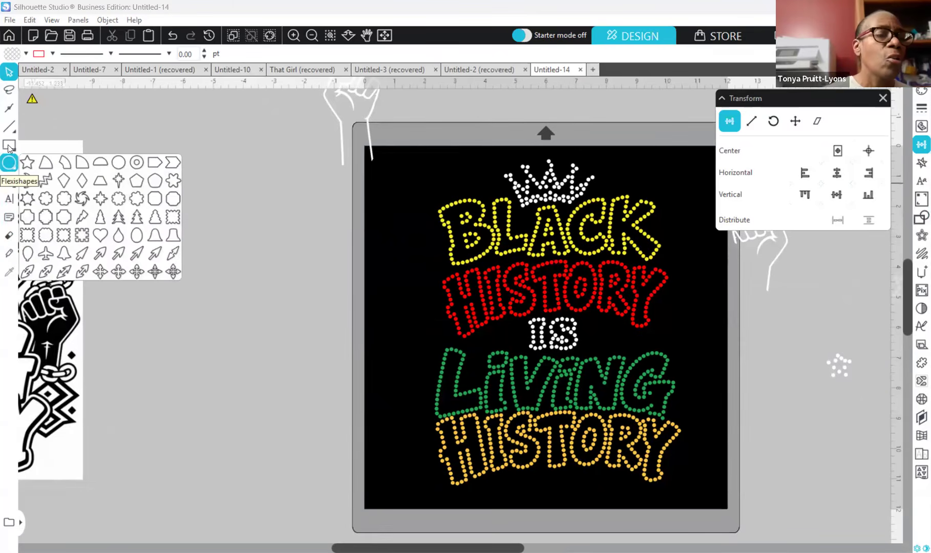
pyautogui.moveTo(7, 148)
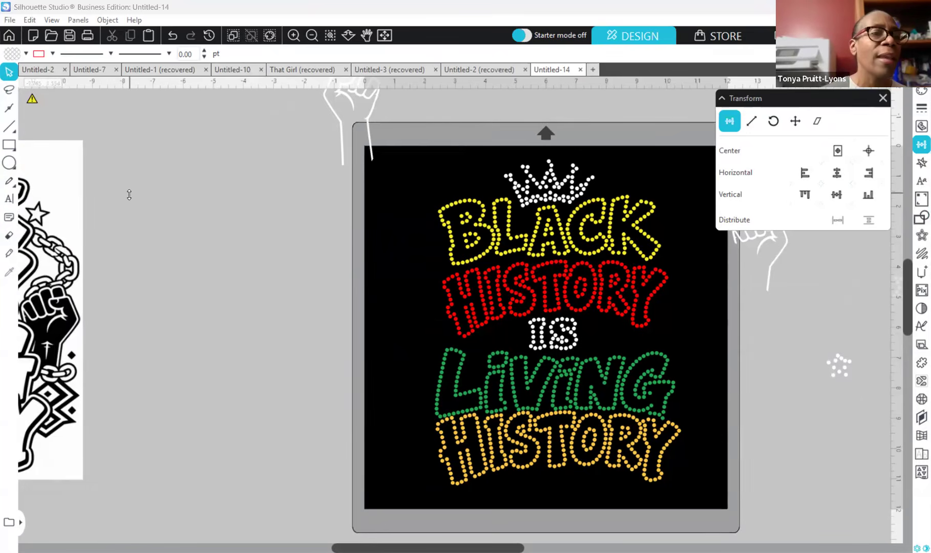
pyautogui.click(12, 172)
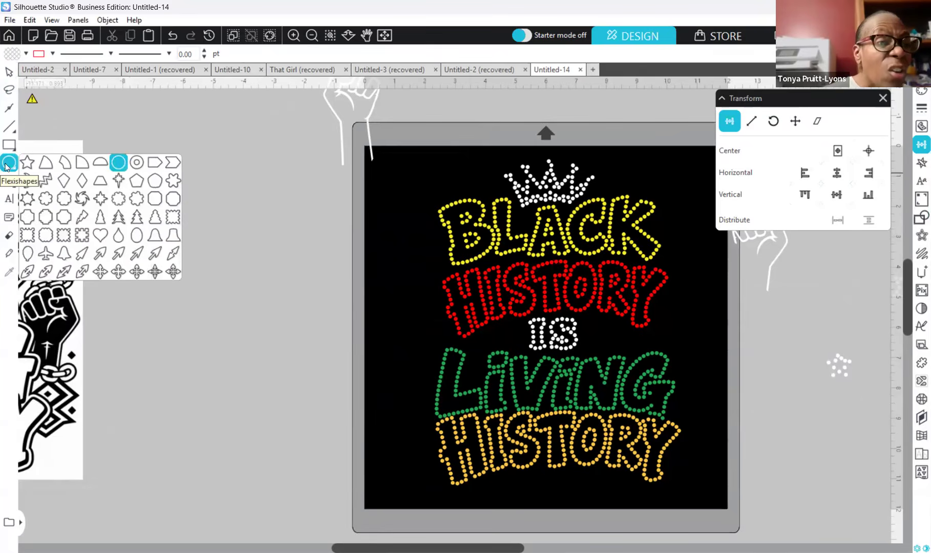
pyautogui.click(24, 169)
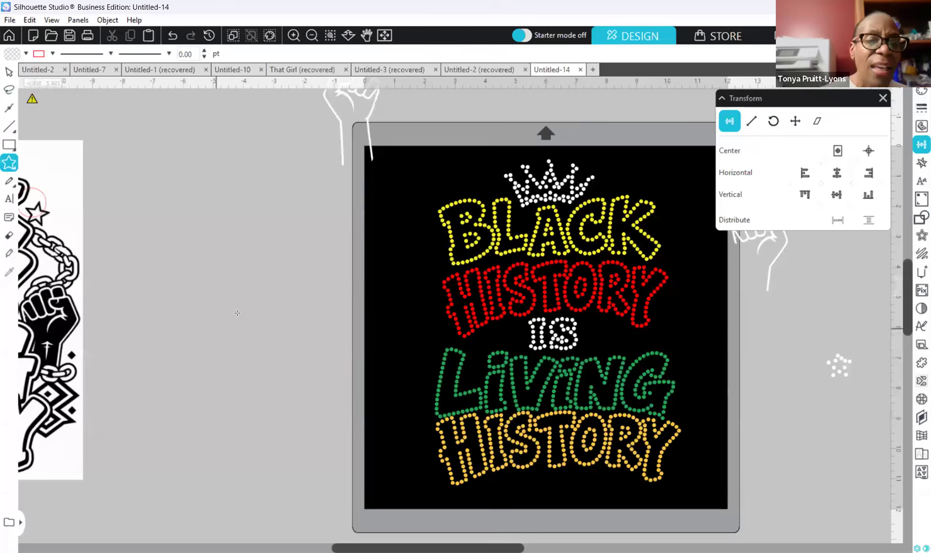
pyautogui.moveTo(251, 320)
pyautogui.mouseDown()
pyautogui.moveTo(242, 331)
pyautogui.moveTo(256, 332)
pyautogui.moveTo(243, 338)
pyautogui.mouseUp()
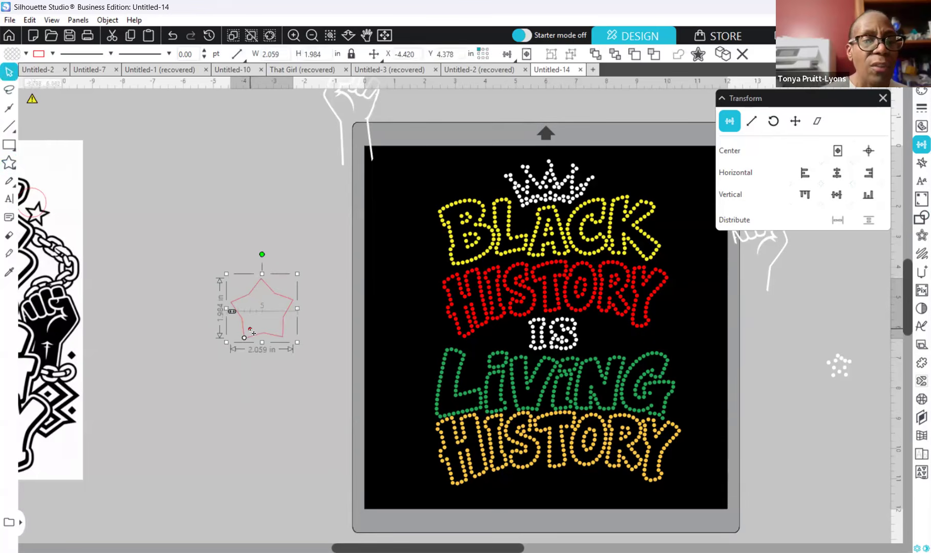
# Step: Reshape the five-point star with deeper inner corners and apply the edge rhinestone effect with 10ss stones
pyautogui.moveTo(255, 327)
pyautogui.mouseDown()
pyautogui.moveTo(268, 322)
pyautogui.moveTo(255, 332)
pyautogui.moveTo(258, 321)
pyautogui.mouseUp()
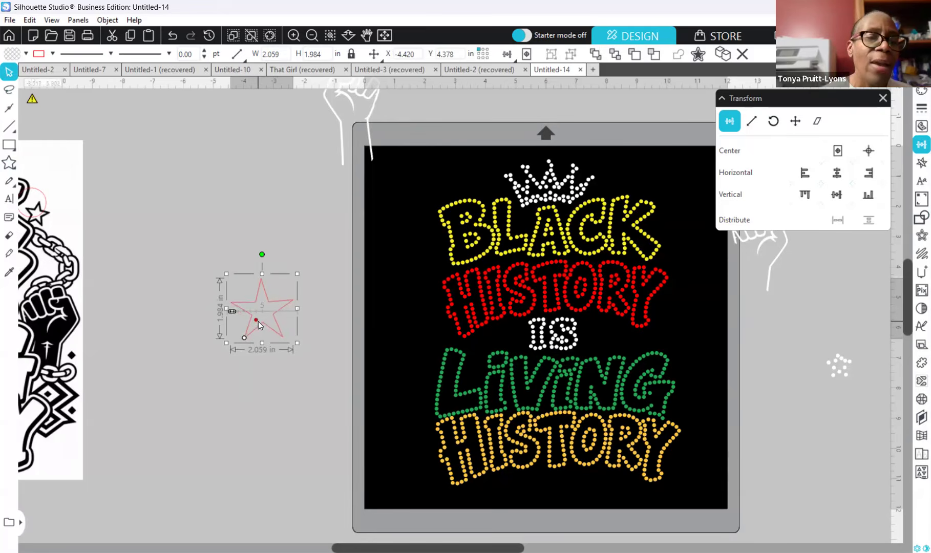
pyautogui.click(272, 373)
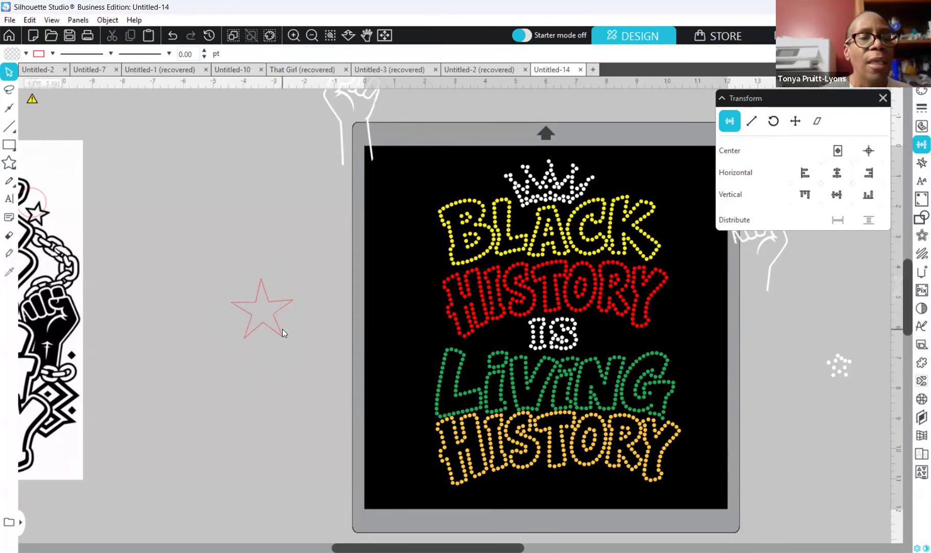
pyautogui.click(282, 329)
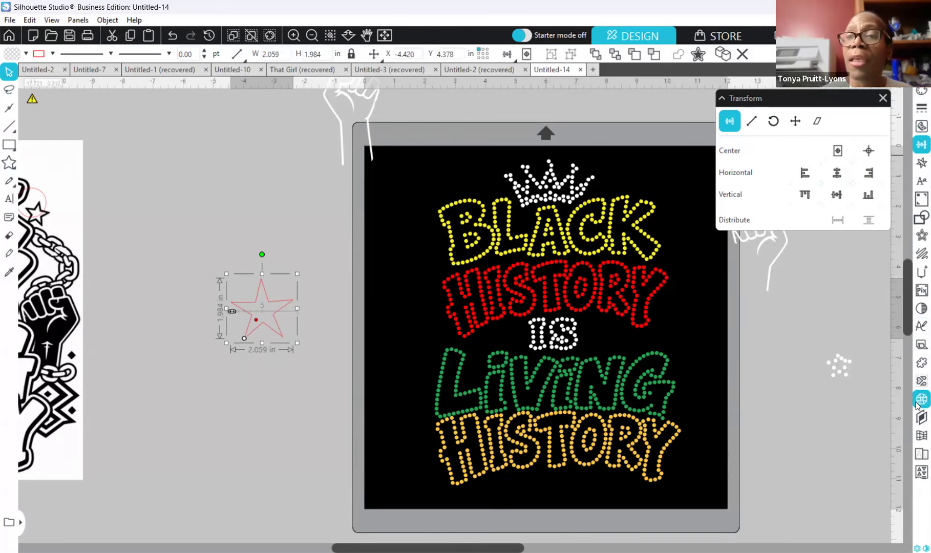
pyautogui.click(783, 166)
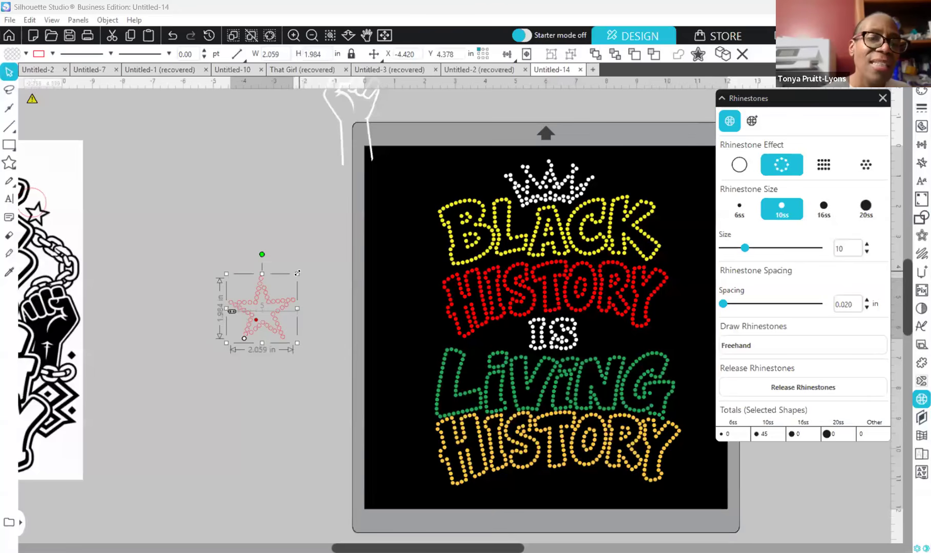
# Step: Shrink the rhinestone star to about 1.02 in wide and fill its stones with white
pyautogui.moveTo(282, 281); pyautogui.dragTo(268, 289)
pyautogui.click(296, 346)
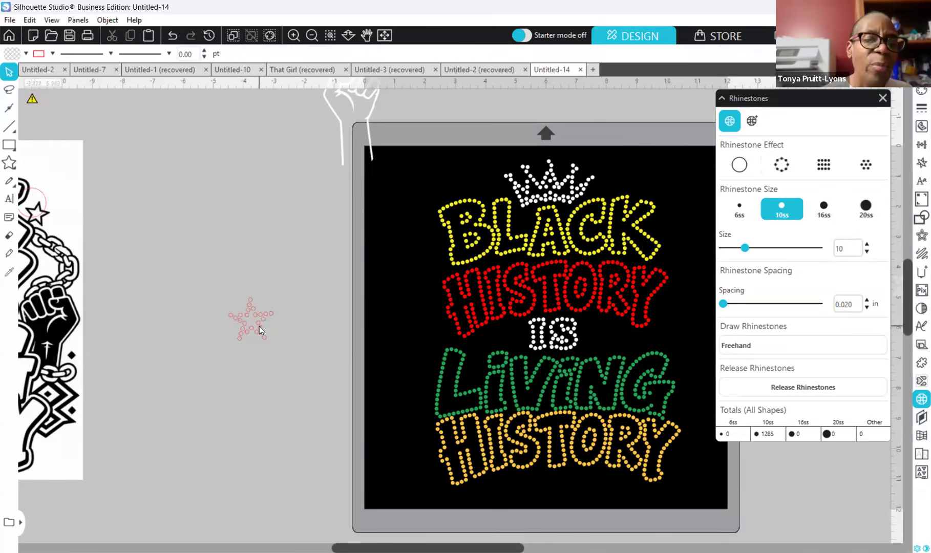
pyautogui.click(260, 326)
pyautogui.moveTo(276, 342)
pyautogui.mouseDown()
pyautogui.moveTo(263, 332)
pyautogui.moveTo(513, 337)
pyautogui.moveTo(345, 353)
pyautogui.moveTo(281, 338)
pyautogui.mouseUp()
pyautogui.click(278, 357)
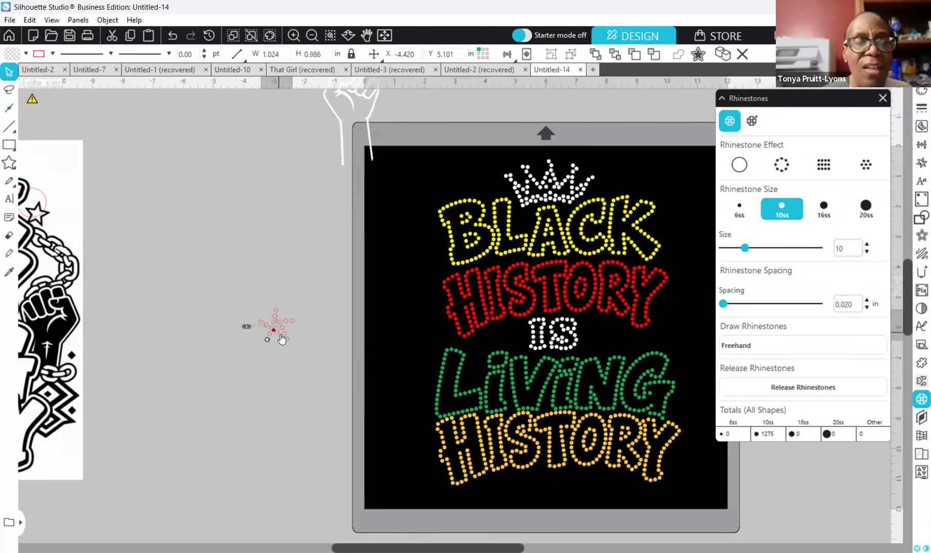
pyautogui.click(281, 339)
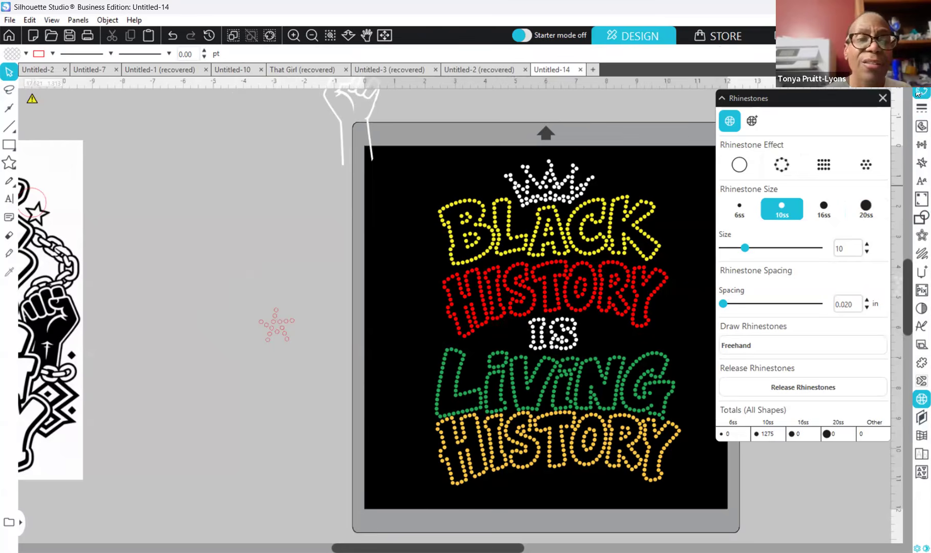
pyautogui.click(270, 332)
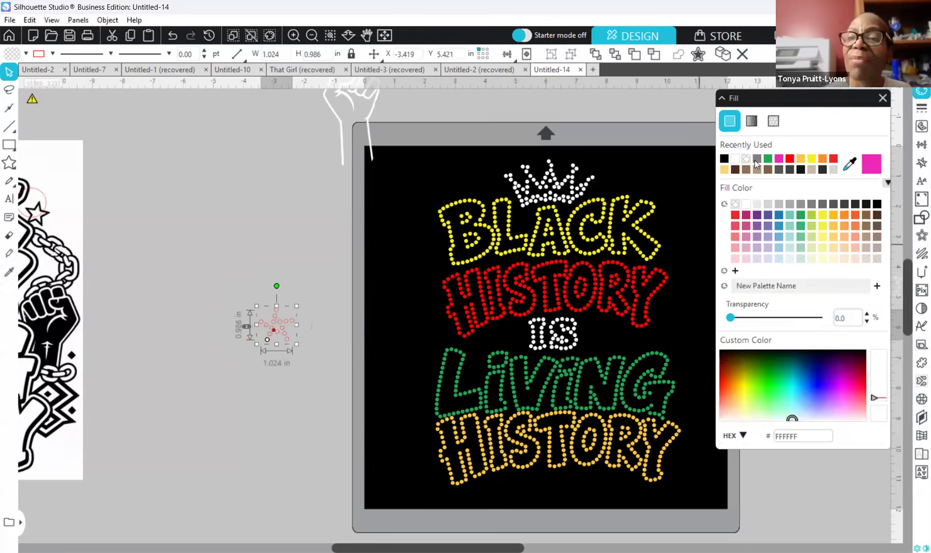
pyautogui.click(736, 164)
# Step: Try the filled star before the word IS at about 0.82 in wide, and move it back off the design
pyautogui.moveTo(285, 331); pyautogui.dragTo(520, 337)
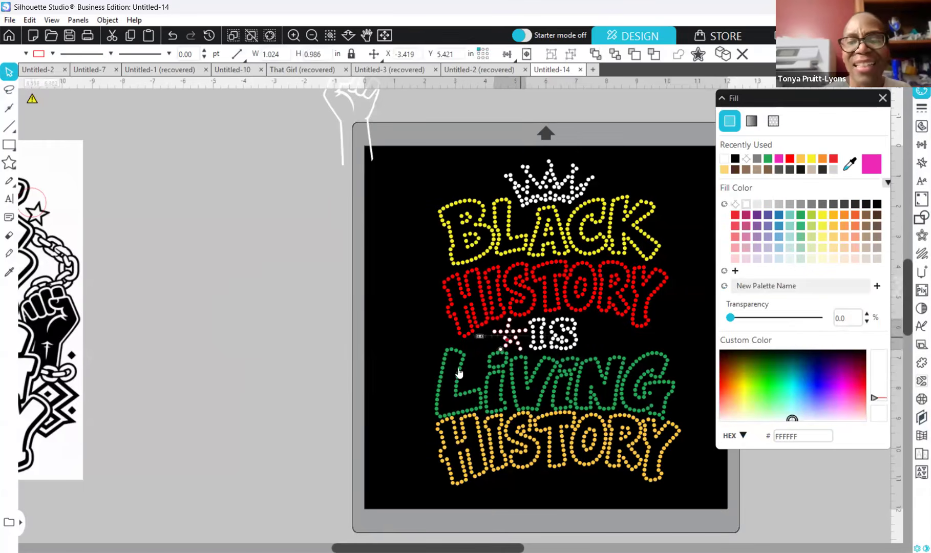
pyautogui.click(265, 361)
pyautogui.click(524, 331)
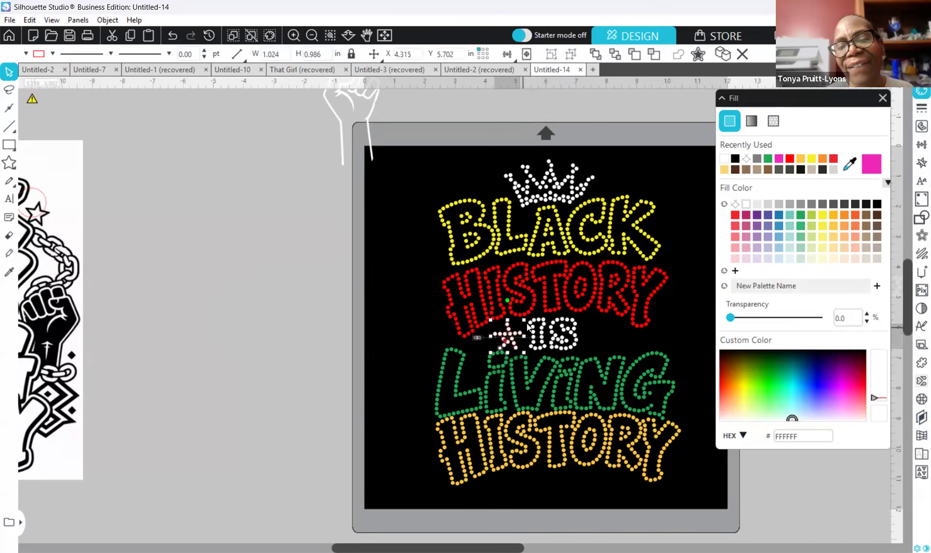
pyautogui.click(144, 372)
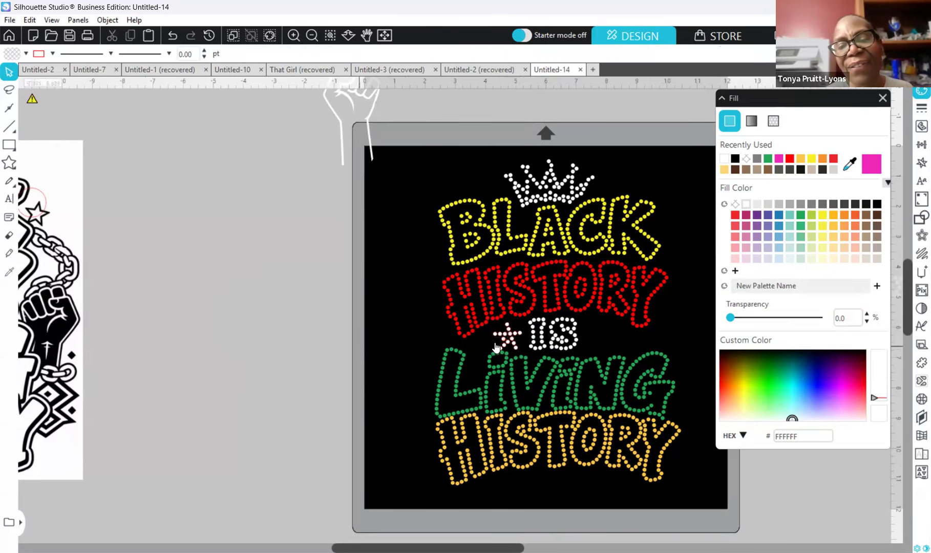
pyautogui.click(521, 339)
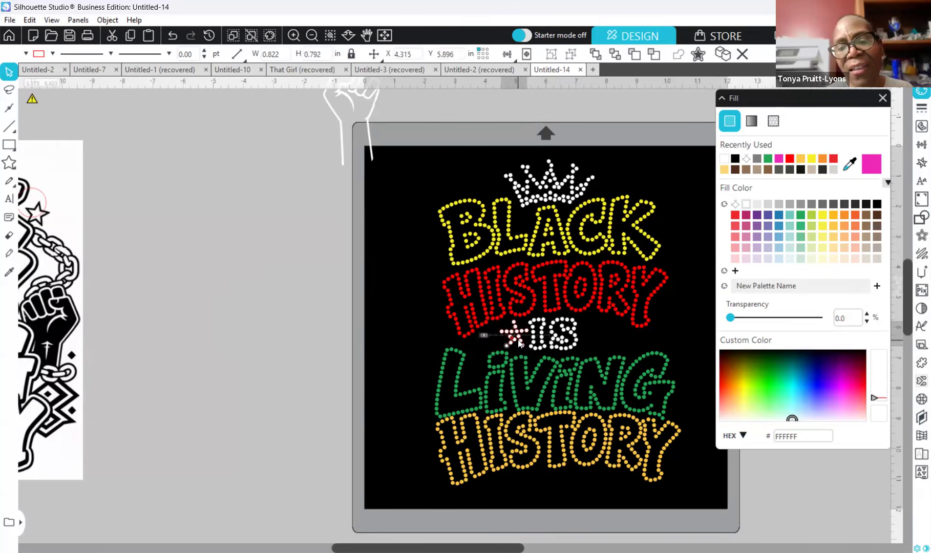
pyautogui.click(307, 328)
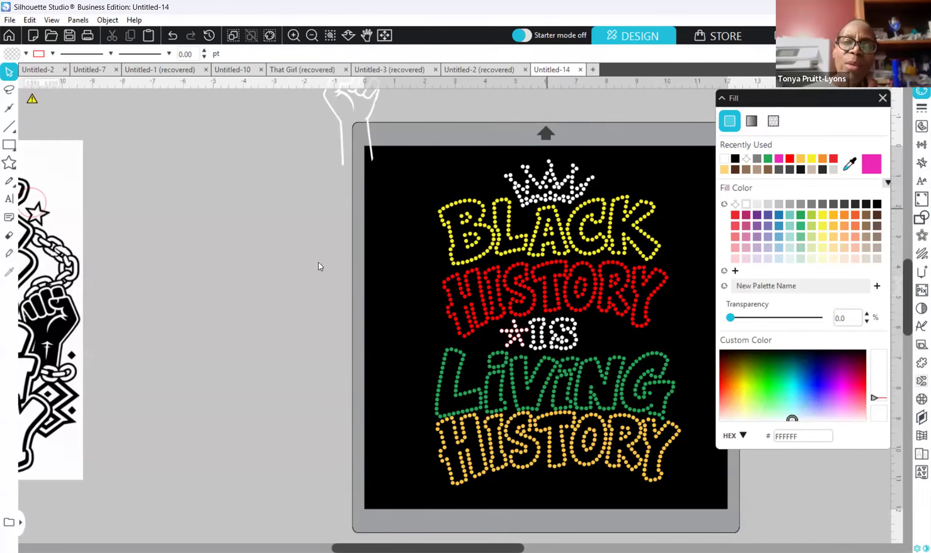
pyautogui.moveTo(515, 334); pyautogui.dragTo(226, 331)
pyautogui.click(475, 191)
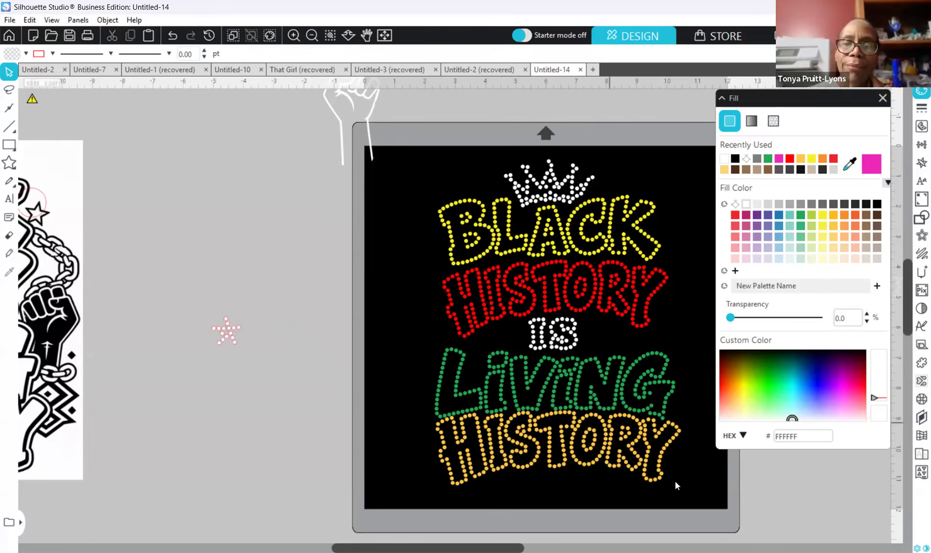
# Step: Move the green and gold LIVING HISTORY text down and lower the word IS into the widened gap
pyautogui.click(582, 393)
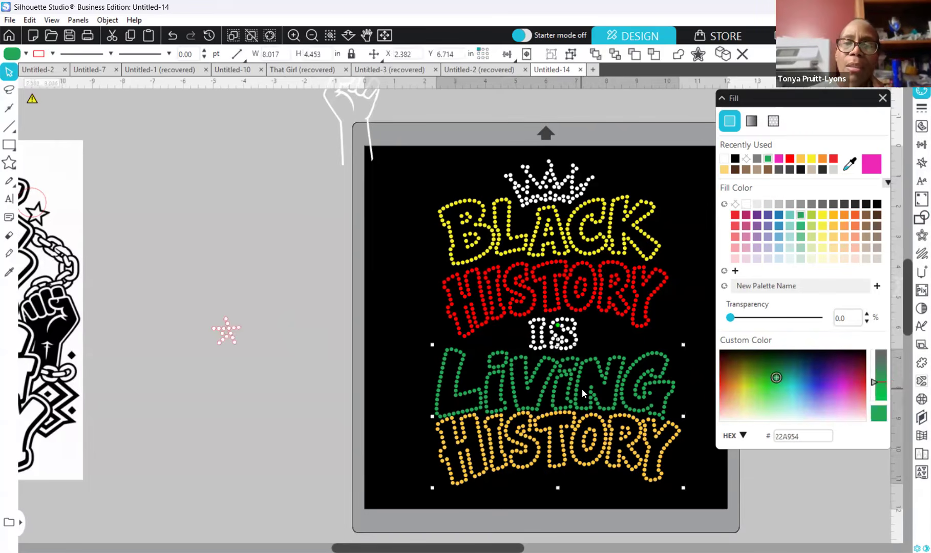
pyautogui.moveTo(579, 406); pyautogui.dragTo(573, 406)
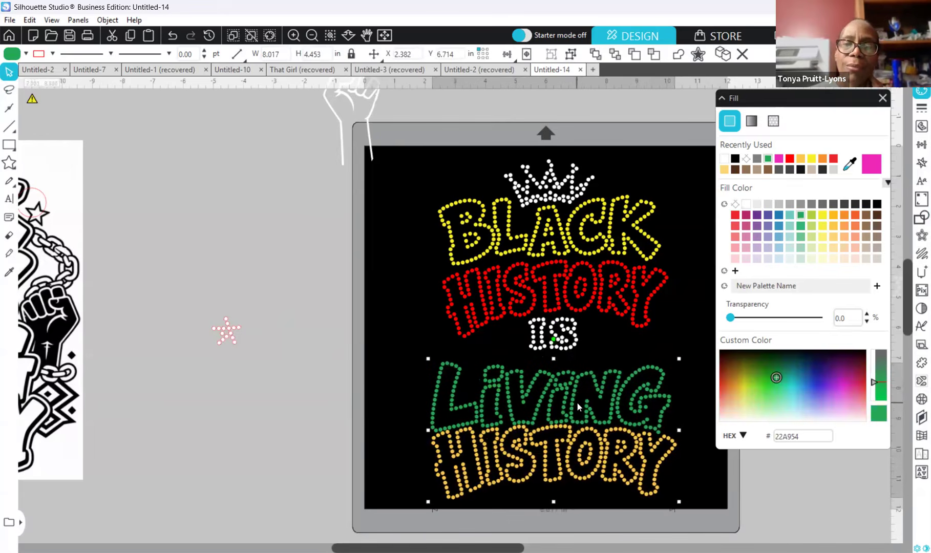
pyautogui.click(567, 347)
pyautogui.click(571, 352)
pyautogui.moveTo(571, 352); pyautogui.dragTo(573, 356)
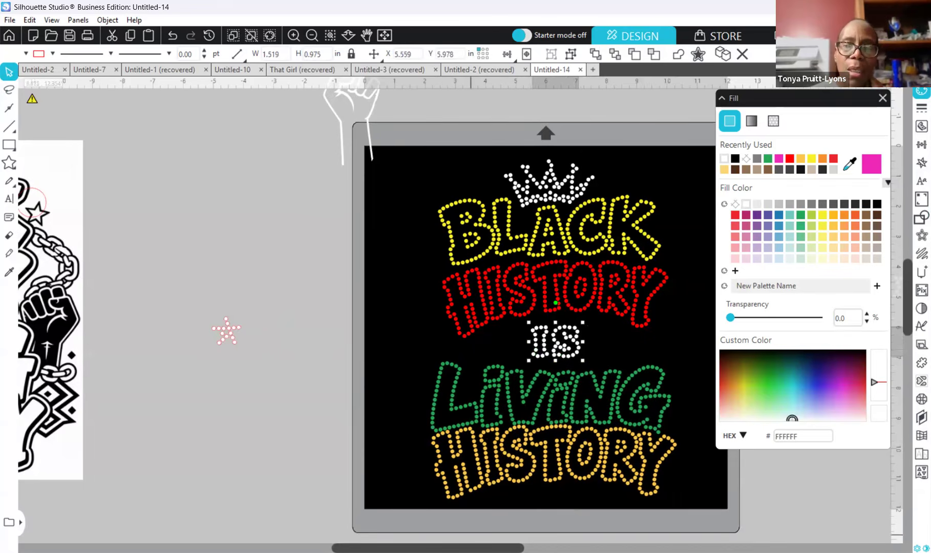
# Step: Straighten one of the outlined white rhinestone stars beside the page and place it before the word IS
pyautogui.hscroll(10, 682, 383)
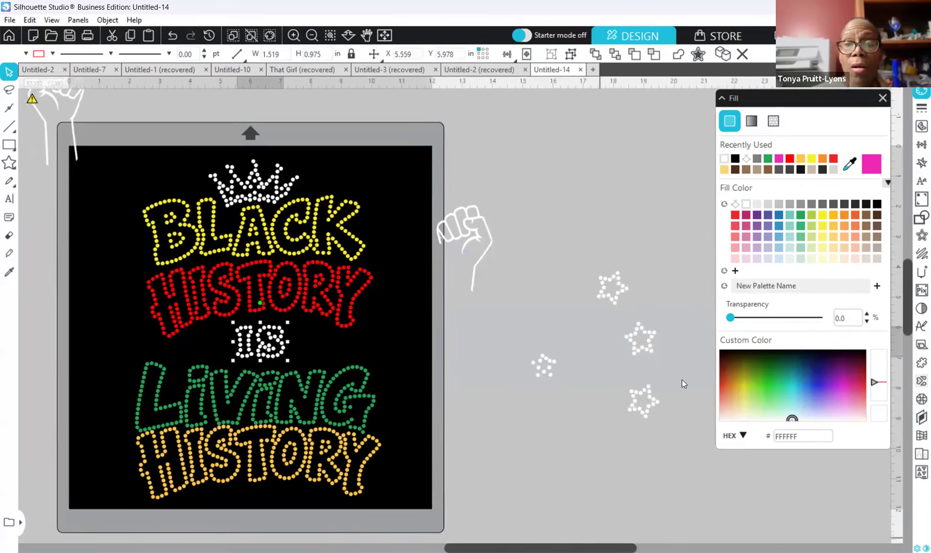
pyautogui.click(650, 346)
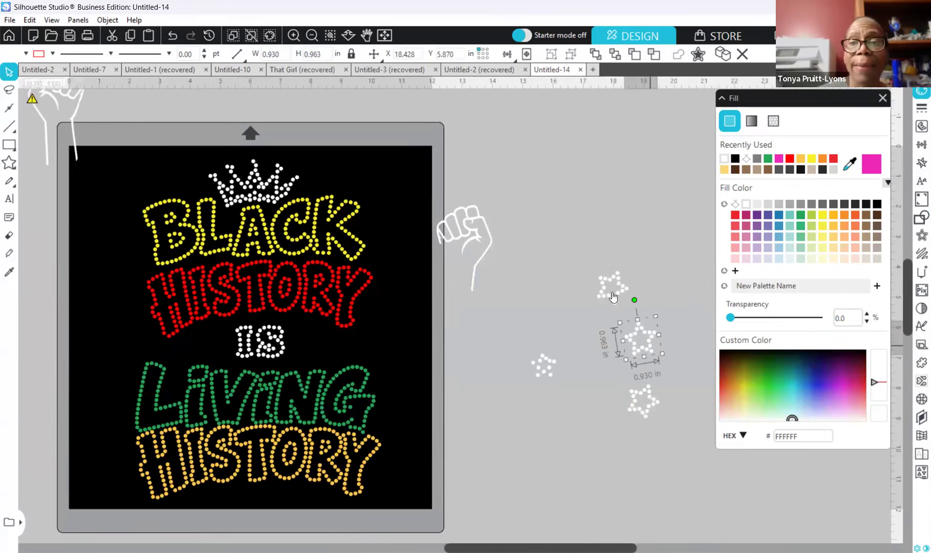
pyautogui.click(567, 324)
pyautogui.moveTo(612, 287); pyautogui.dragTo(522, 301)
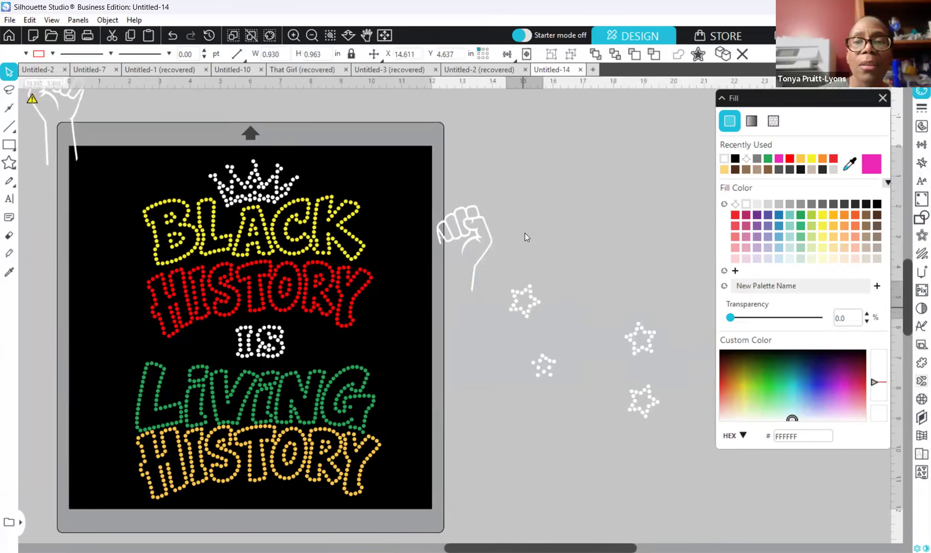
pyautogui.moveTo(541, 264); pyautogui.dragTo(523, 256)
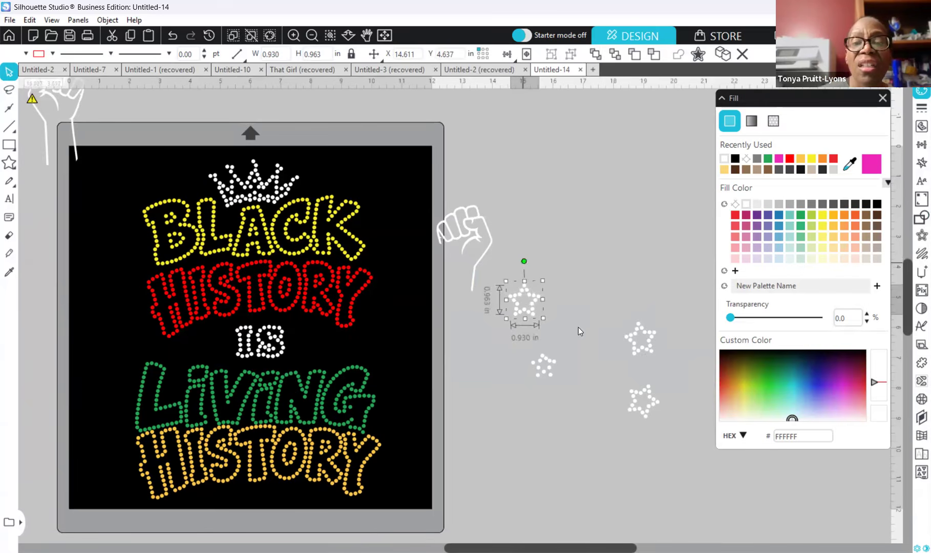
pyautogui.moveTo(525, 312); pyautogui.dragTo(210, 353)
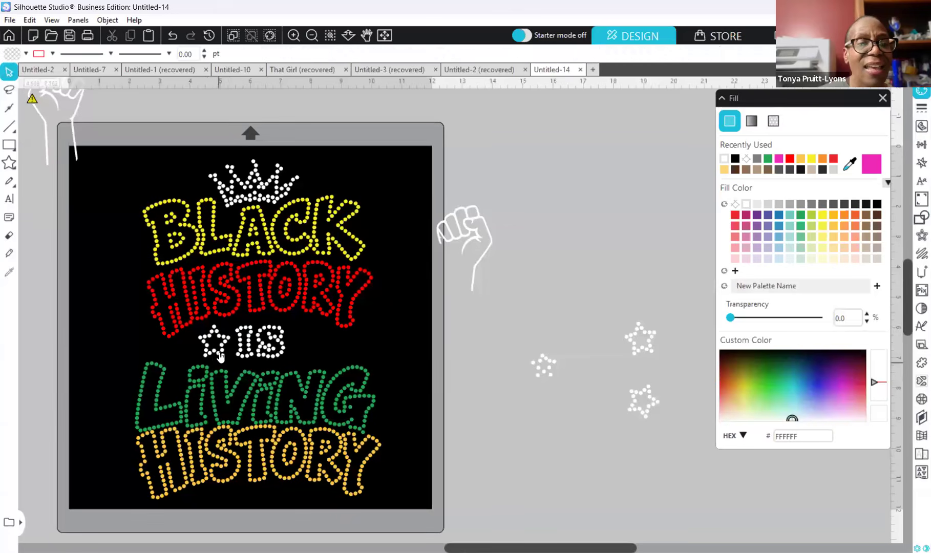
# Step: Duplicate the outlined star and place the copy after the word IS
pyautogui.rightClick(218, 354)
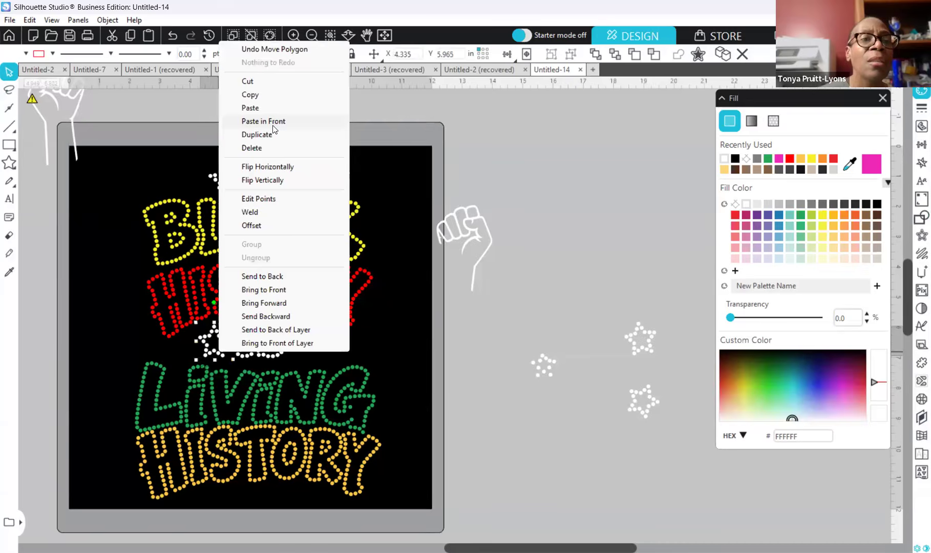
pyautogui.click(230, 357)
pyautogui.moveTo(287, 353)
pyautogui.mouseDown()
pyautogui.moveTo(333, 354)
pyautogui.moveTo(313, 355)
pyautogui.mouseUp()
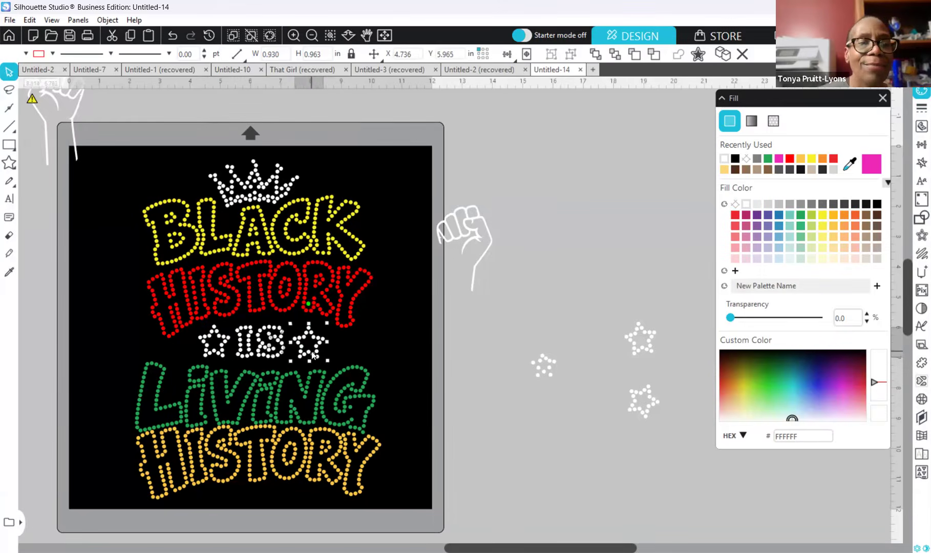
pyautogui.click(457, 394)
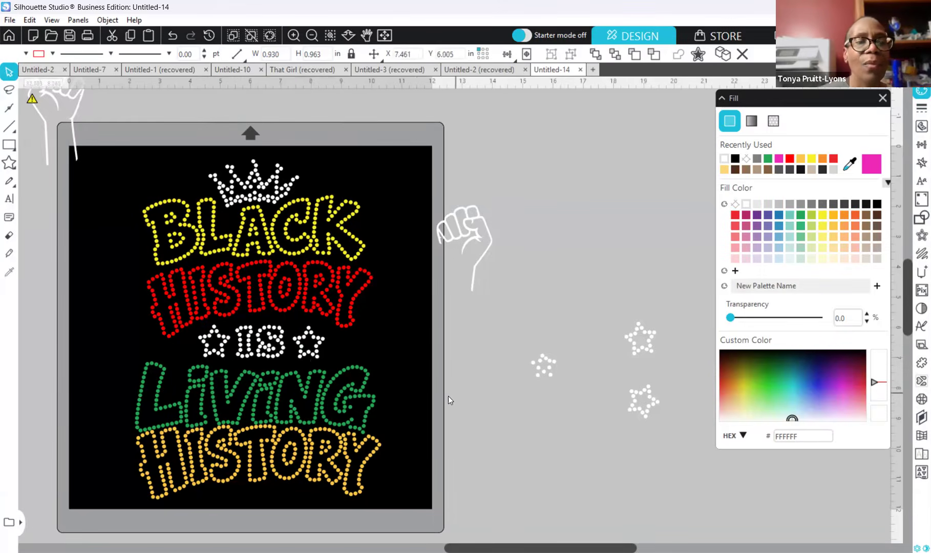
# Step: Align the two stars and the word IS vertically along their middles
pyautogui.keyDown('shift'); pyautogui.click(205, 347); pyautogui.keyUp('shift')
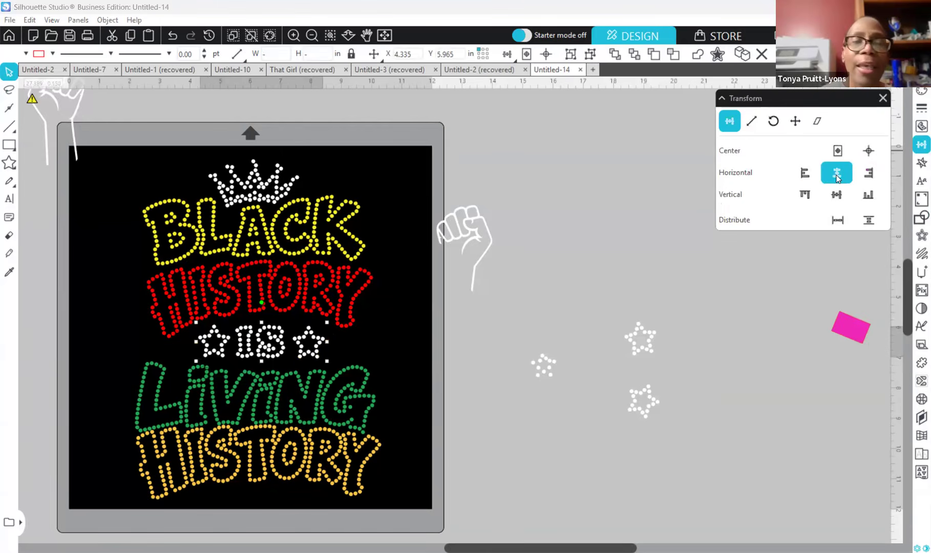
pyautogui.click(836, 195)
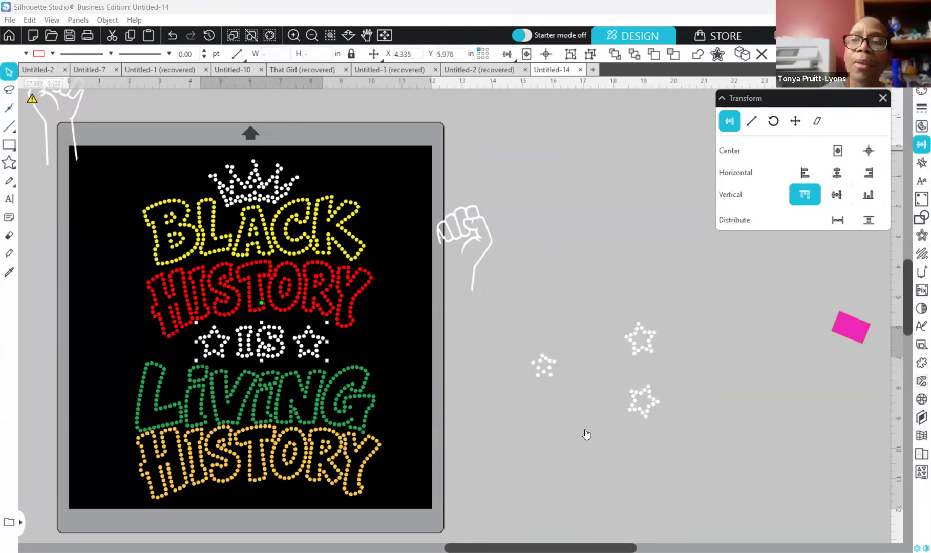
pyautogui.moveTo(574, 547); pyautogui.dragTo(492, 548)
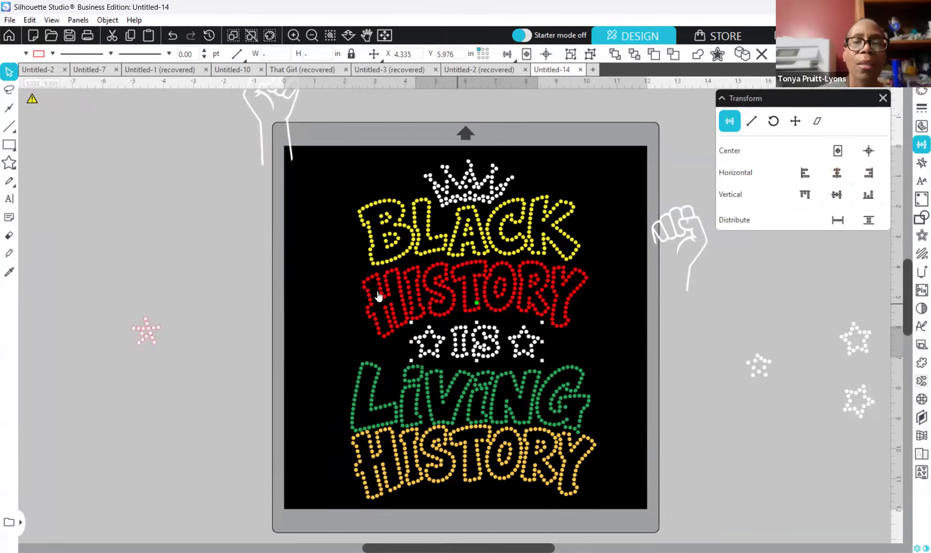
pyautogui.click(621, 375)
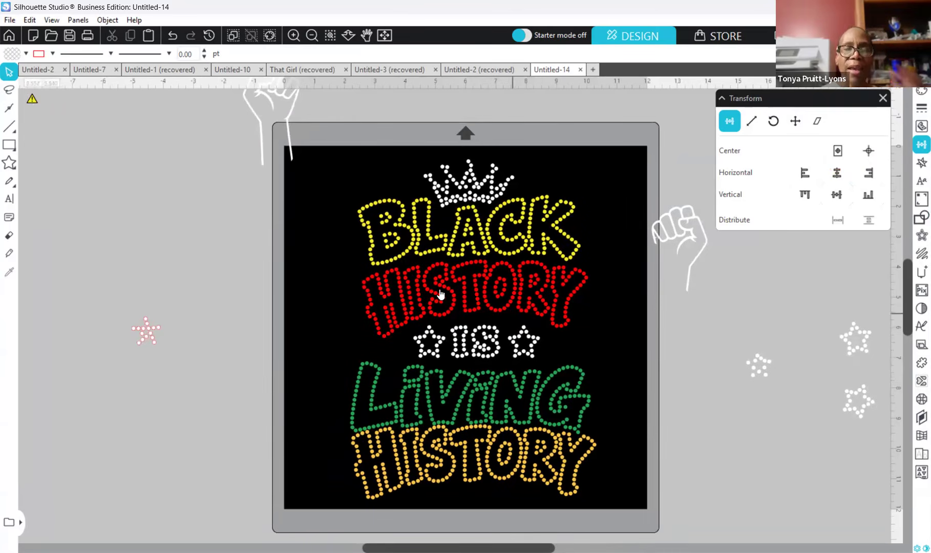
# Step: Stretch the LIVING HISTORY text slightly upward to narrow the gap below the word IS
pyautogui.click(517, 394)
pyautogui.click(623, 385)
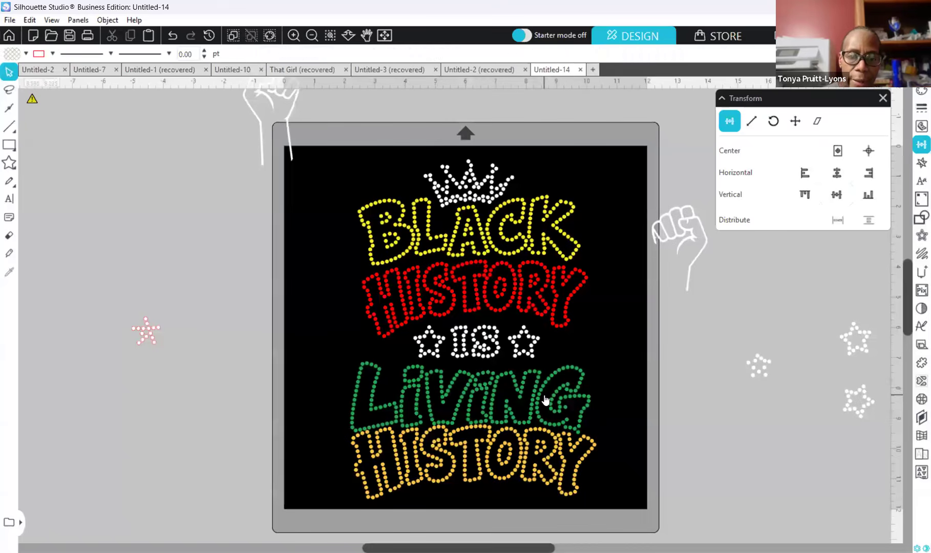
pyautogui.click(545, 399)
pyautogui.rightClick(588, 263)
pyautogui.click(588, 254)
pyautogui.click(490, 392)
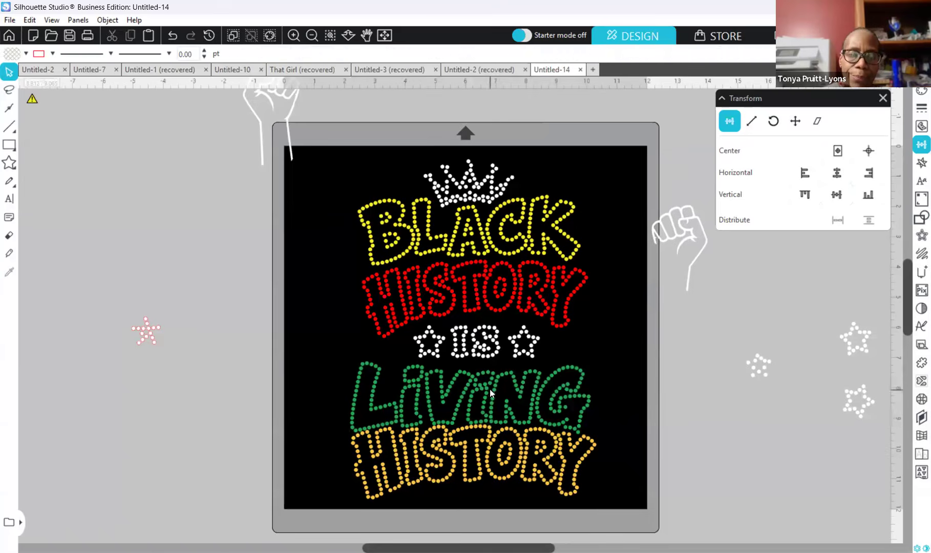
pyautogui.click(491, 392)
pyautogui.moveTo(471, 355); pyautogui.dragTo(473, 356)
# Step: Stretch the BLACK HISTORY text downward to about 4.88 in tall and widen it slightly
pyautogui.click(462, 276)
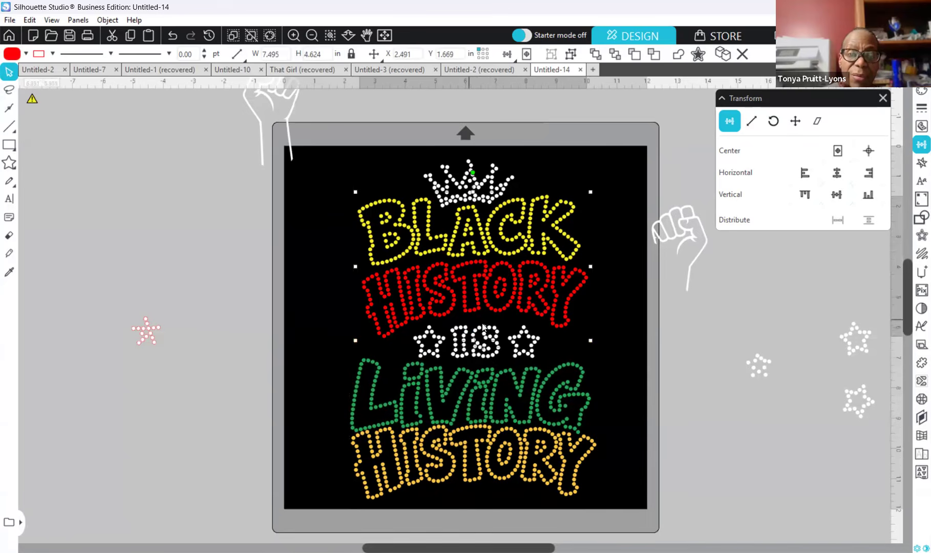
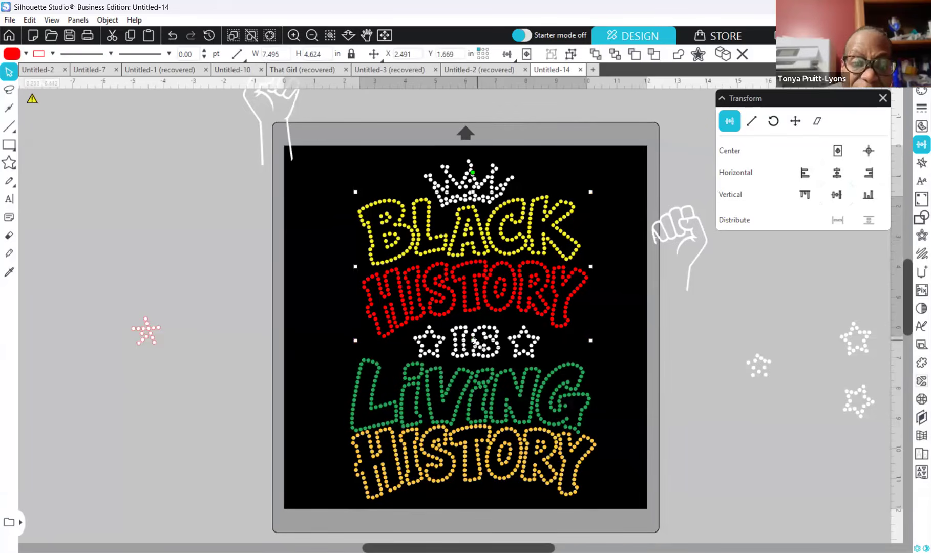
pyautogui.moveTo(472, 340); pyautogui.dragTo(467, 348)
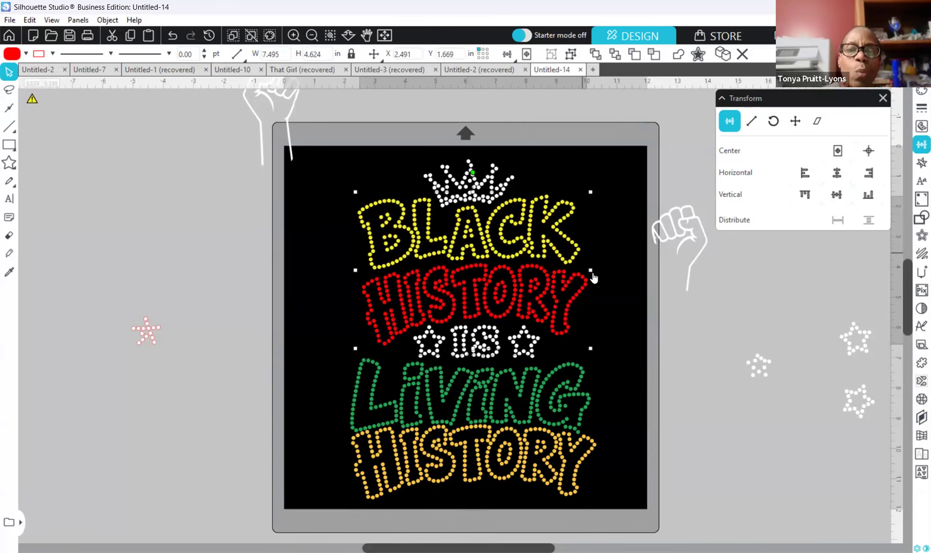
pyautogui.moveTo(598, 270); pyautogui.dragTo(602, 270)
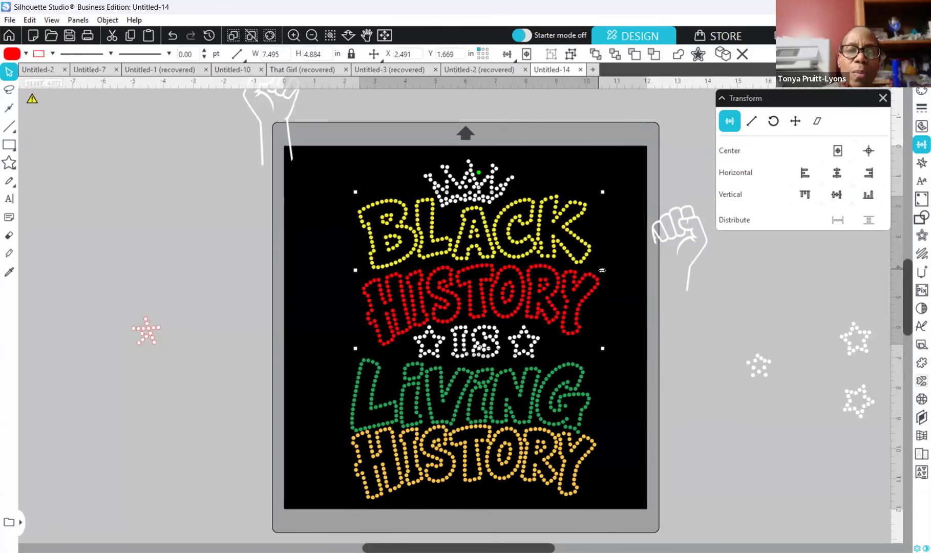
# Step: Nudge BLACK HISTORY slightly left, widen the LIVING HISTORY lines together a little and shift them left to match
pyautogui.moveTo(554, 293); pyautogui.dragTo(550, 292)
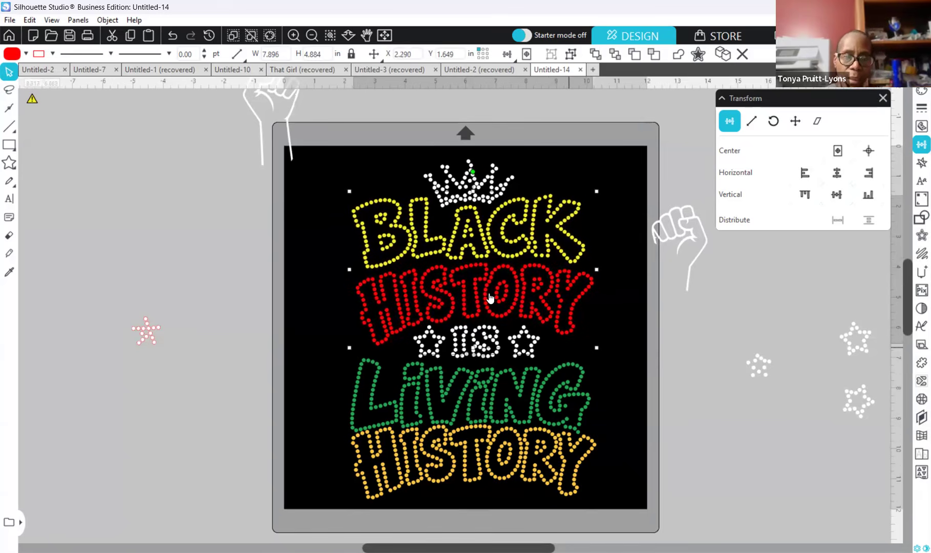
pyautogui.click(585, 433)
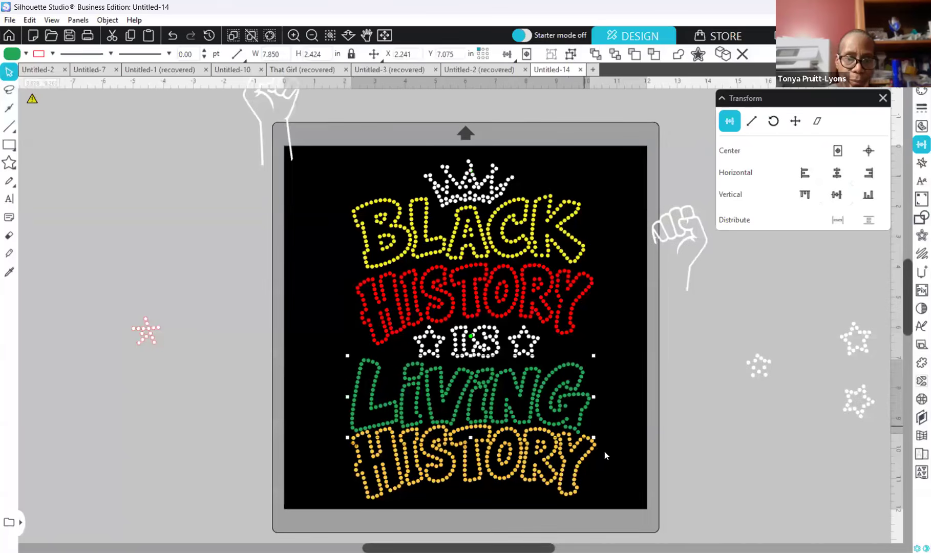
pyautogui.click(606, 471)
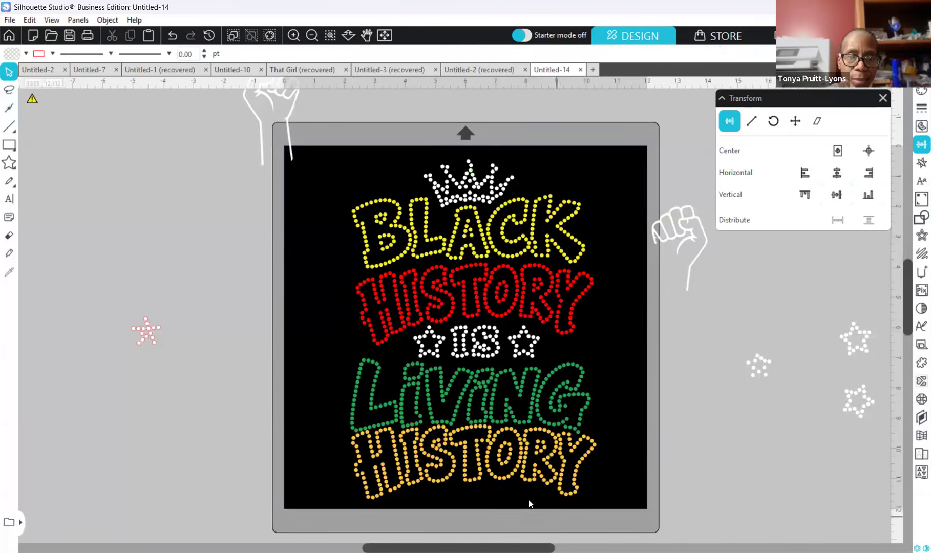
pyautogui.moveTo(529, 500); pyautogui.dragTo(496, 407)
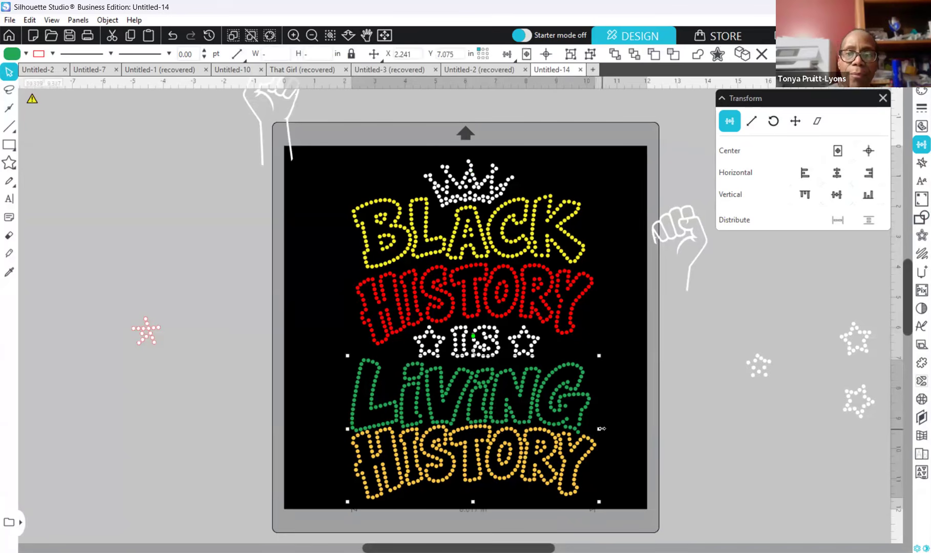
pyautogui.moveTo(610, 430)
pyautogui.mouseDown()
pyautogui.moveTo(568, 447)
pyautogui.moveTo(606, 430)
pyautogui.mouseUp()
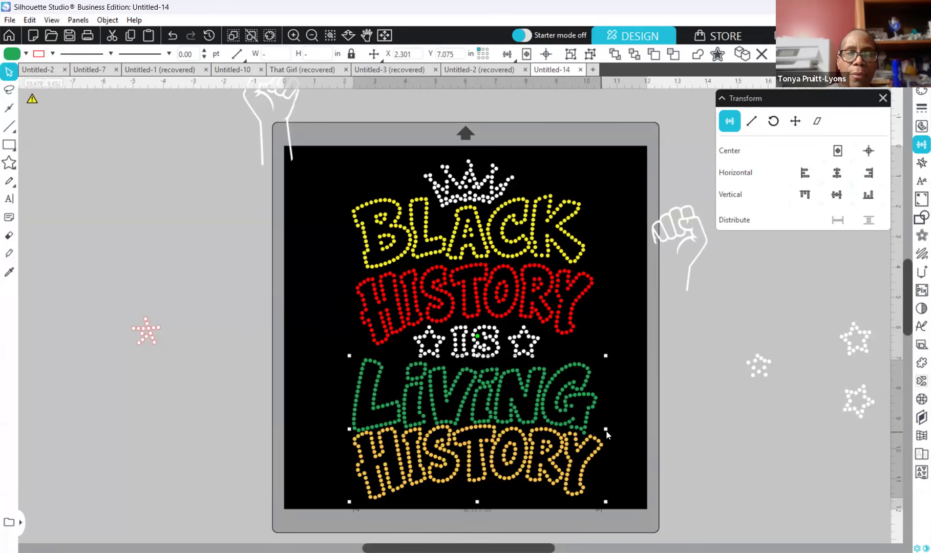
pyautogui.moveTo(555, 447); pyautogui.dragTo(551, 446)
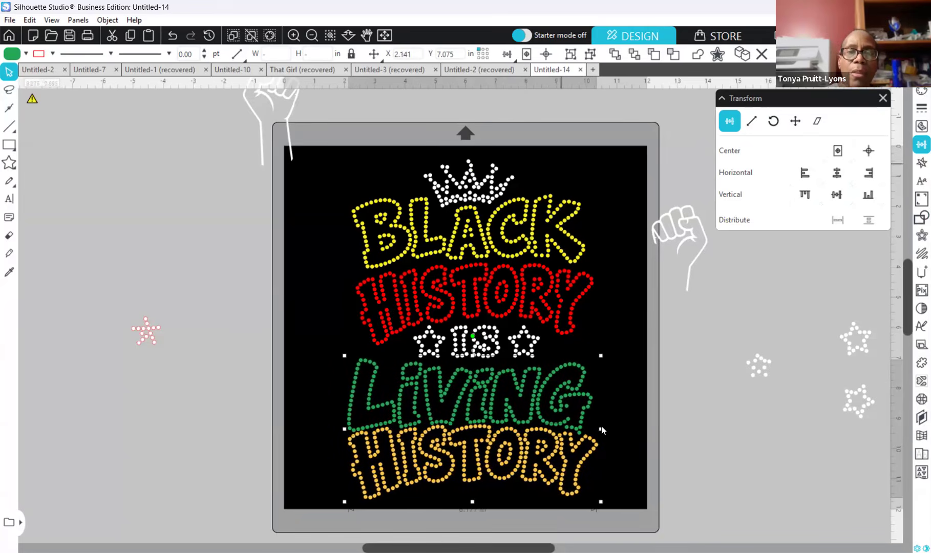
pyautogui.click(545, 183)
pyautogui.click(548, 281)
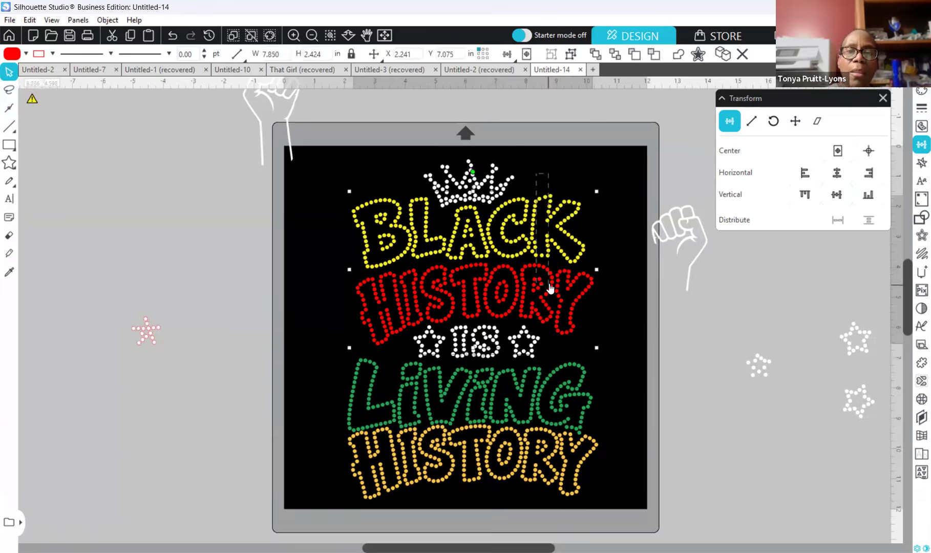
pyautogui.rightClick(549, 283)
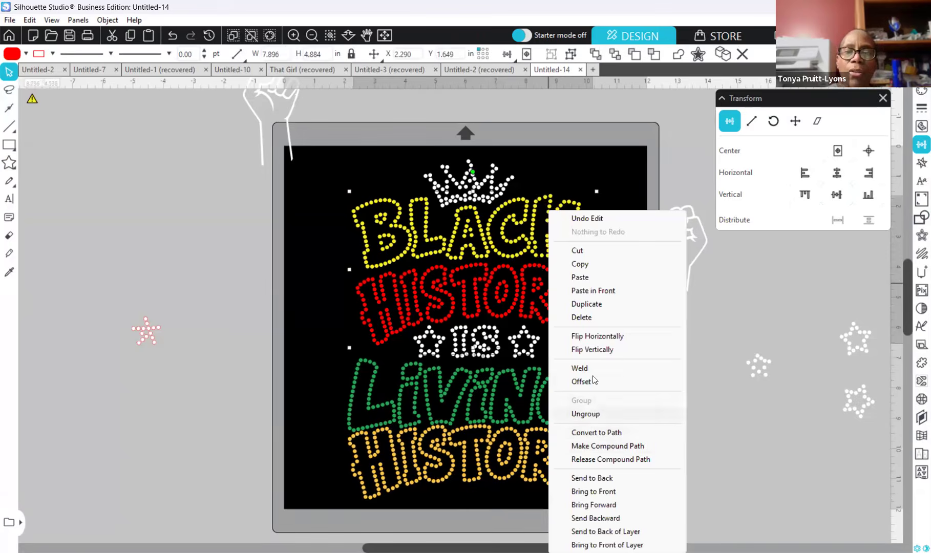
pyautogui.click(495, 263)
pyautogui.click(494, 296)
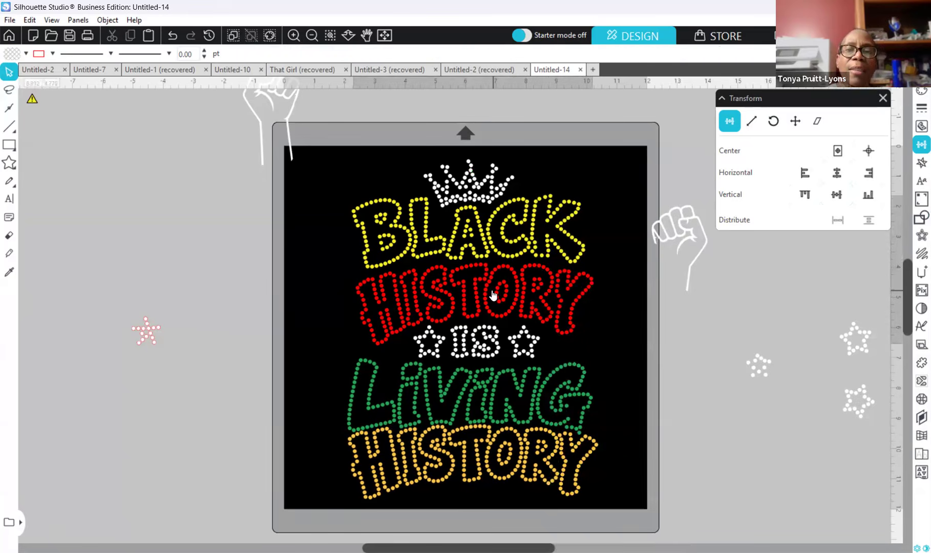
pyautogui.click(483, 150)
pyautogui.click(486, 258)
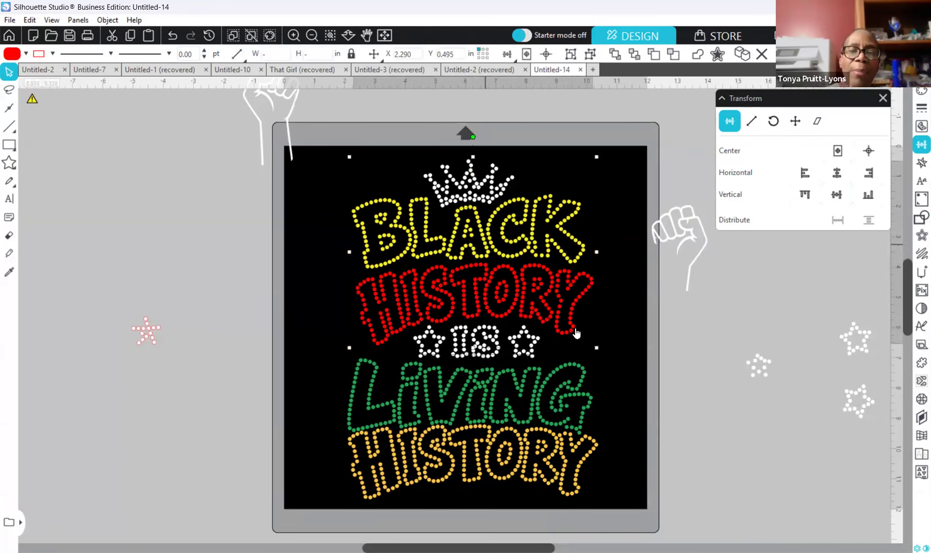
# Step: Group the word IS with the two stars flanking it
pyautogui.moveTo(572, 343); pyautogui.dragTo(430, 347)
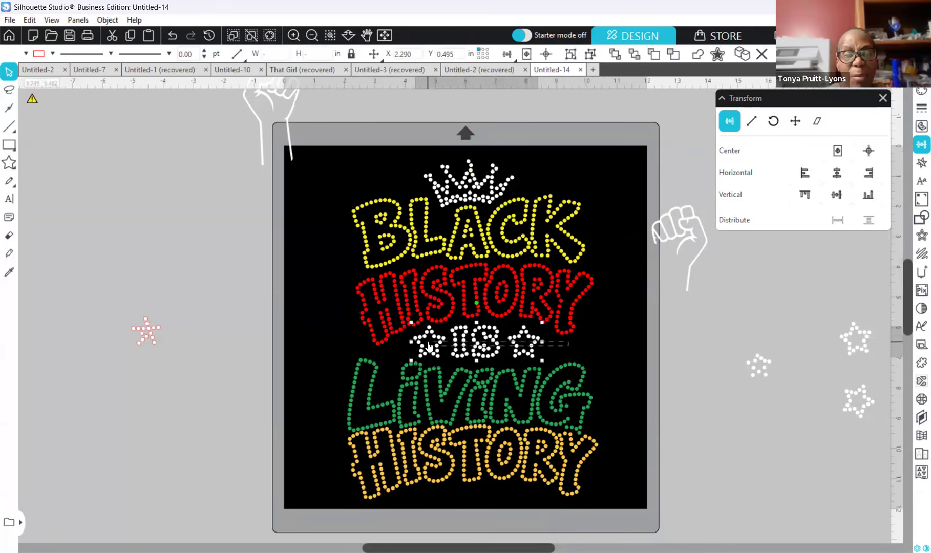
pyautogui.rightClick(431, 343)
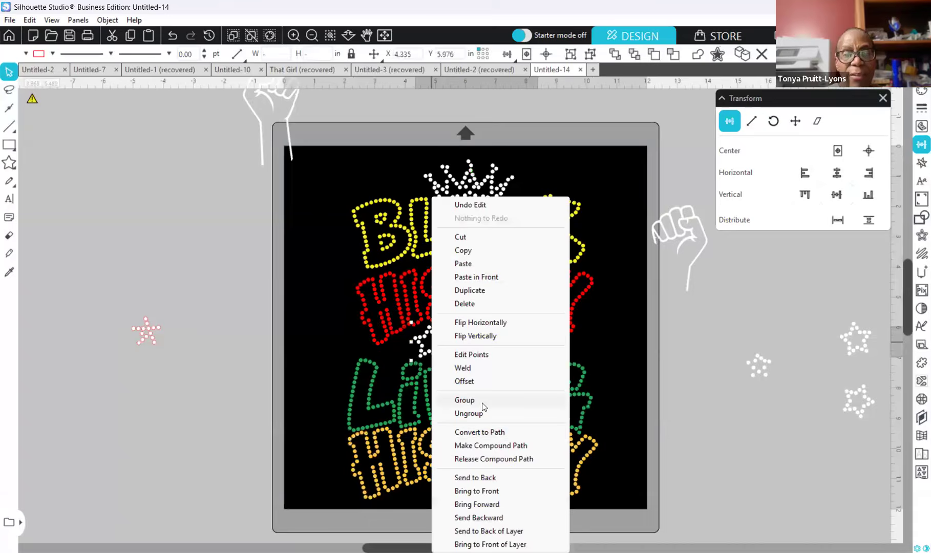
pyautogui.click(482, 407)
# Step: Check the layout of the version in Untitled-2, and align the crown and all text rows in Untitled-14 on their horizontal centers
pyautogui.click(463, 65)
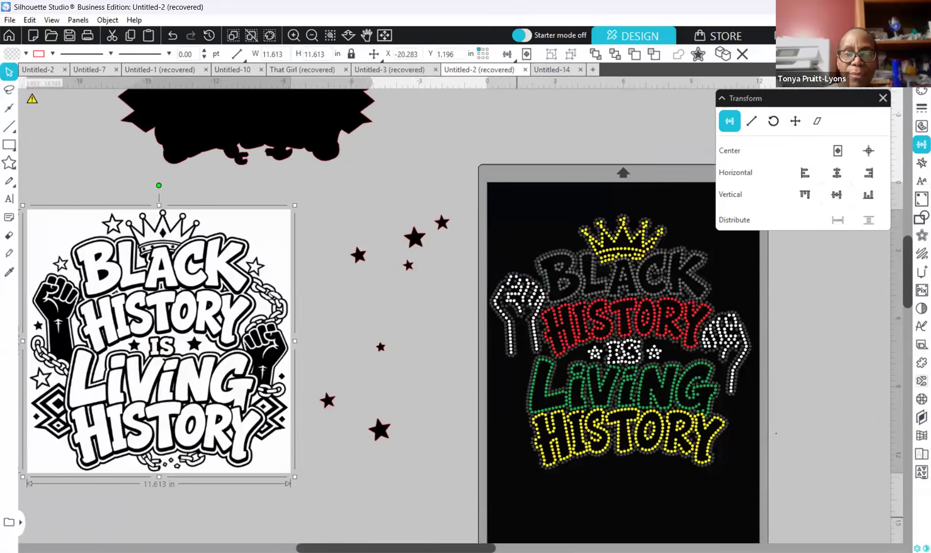
pyautogui.hscroll(5, 560, 110)
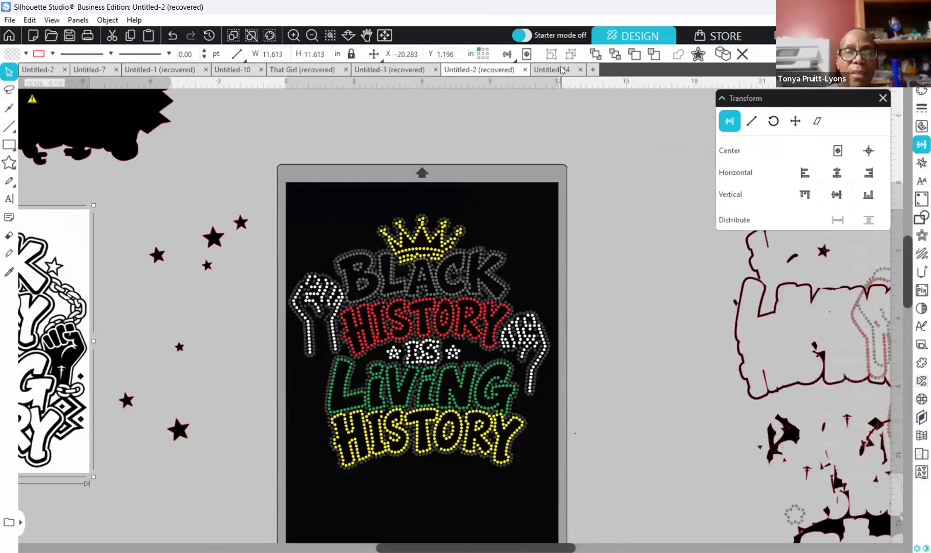
pyautogui.click(556, 70)
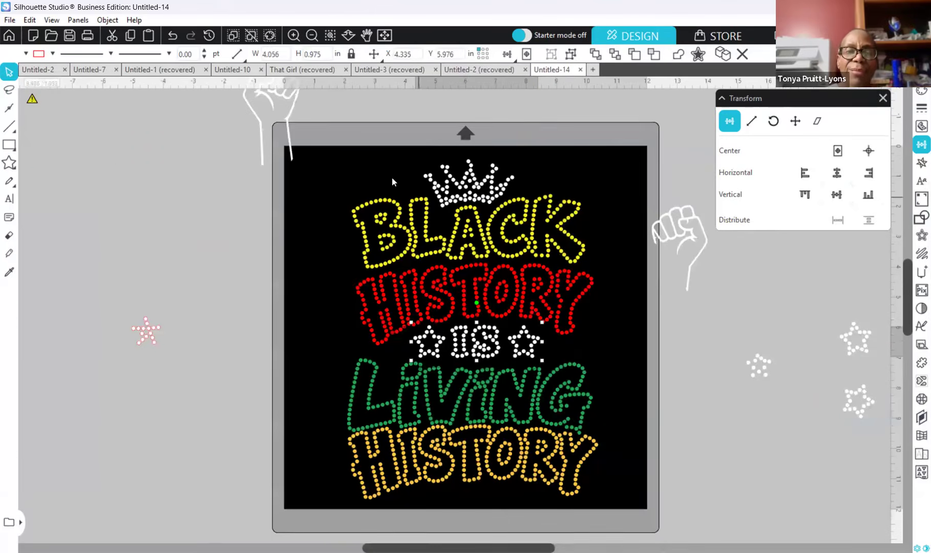
pyautogui.click(406, 143)
pyautogui.moveTo(334, 149); pyautogui.dragTo(609, 507)
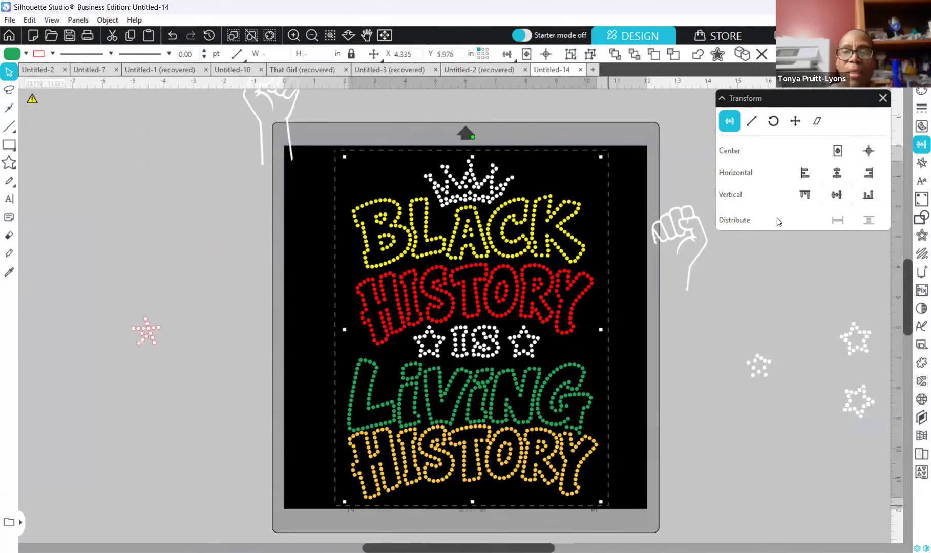
pyautogui.click(839, 175)
pyautogui.click(706, 390)
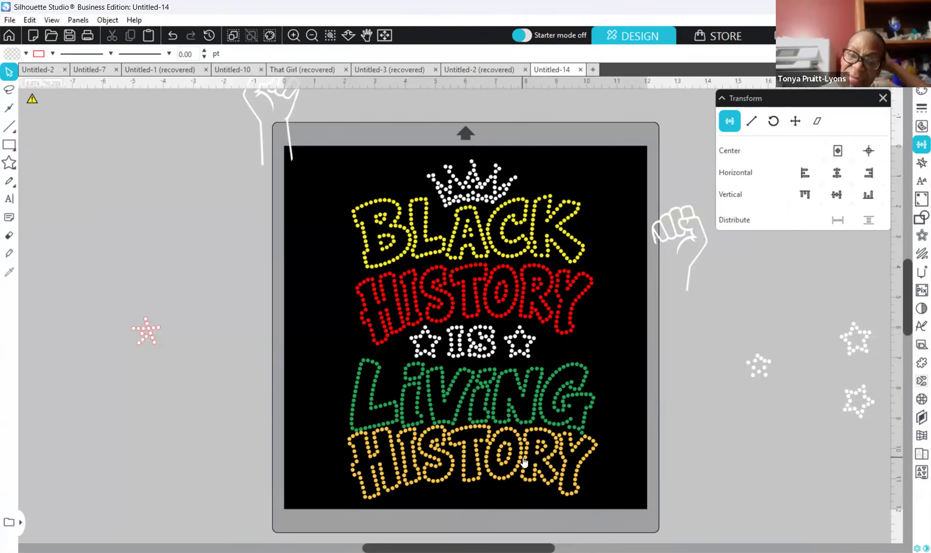
# Step: Shift the gold HISTORY line slightly right, to X 2.354 in
pyautogui.click(448, 457)
pyautogui.moveTo(448, 457)
pyautogui.mouseDown()
pyautogui.moveTo(443, 490)
pyautogui.moveTo(460, 471)
pyautogui.mouseUp()
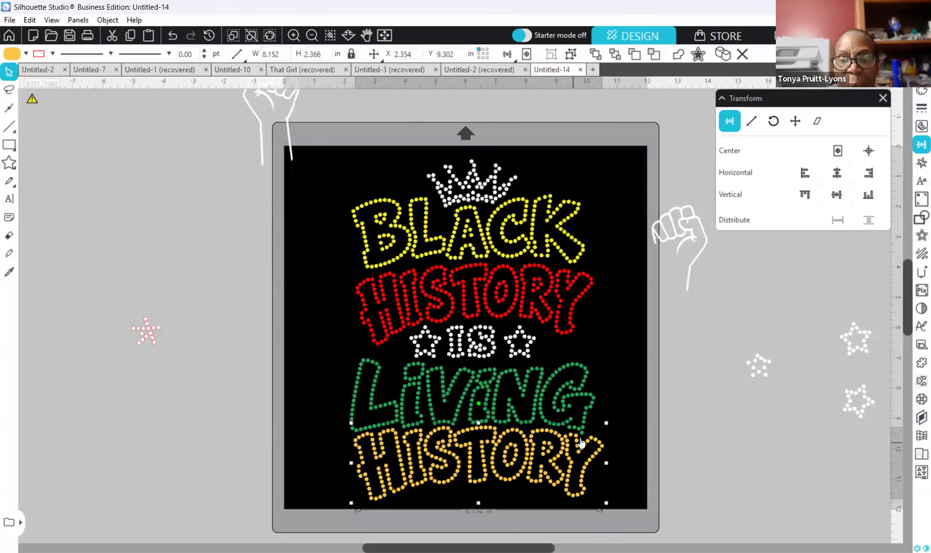
pyautogui.click(616, 480)
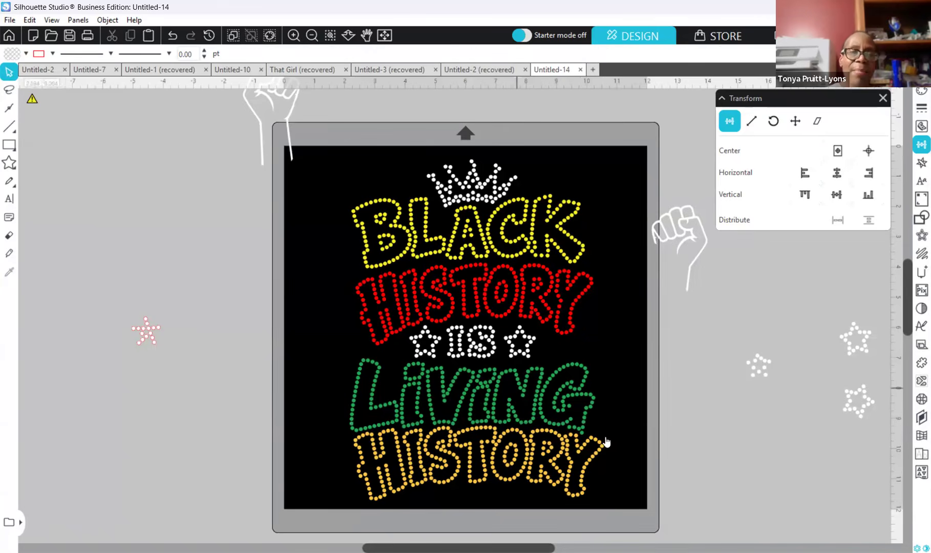
pyautogui.click(542, 414)
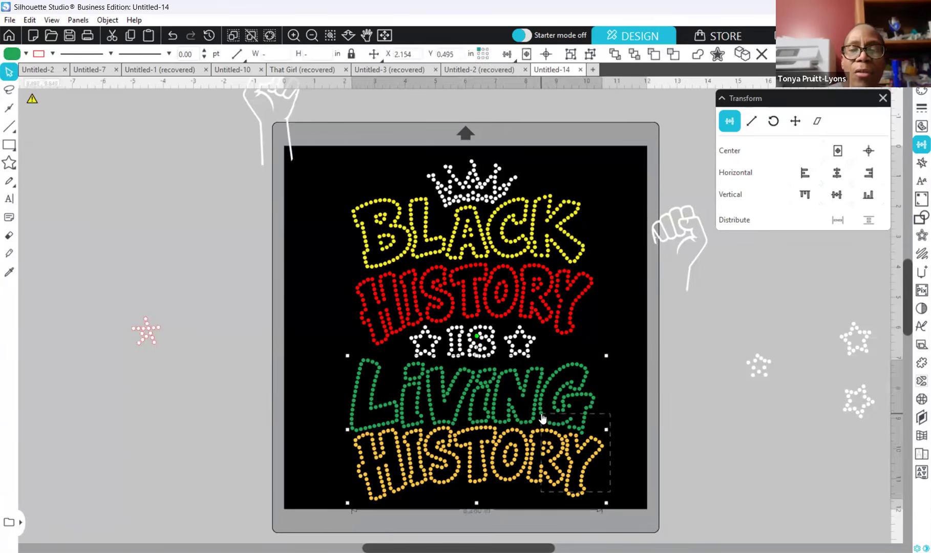
pyautogui.click(637, 428)
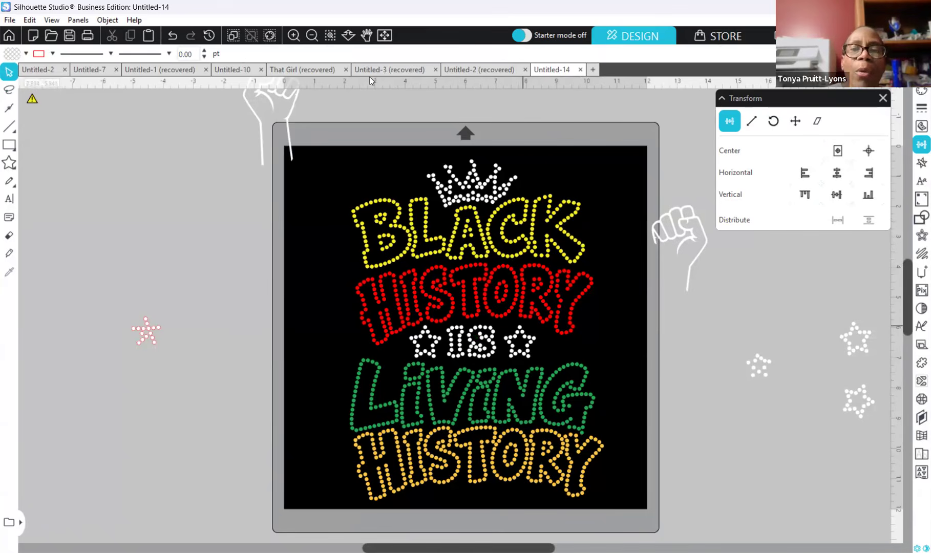
# Step: Place the two raised fists on either side of the text and reduce the right fist's height to 2.835 in
pyautogui.moveTo(288, 116); pyautogui.dragTo(342, 317)
pyautogui.click(394, 276)
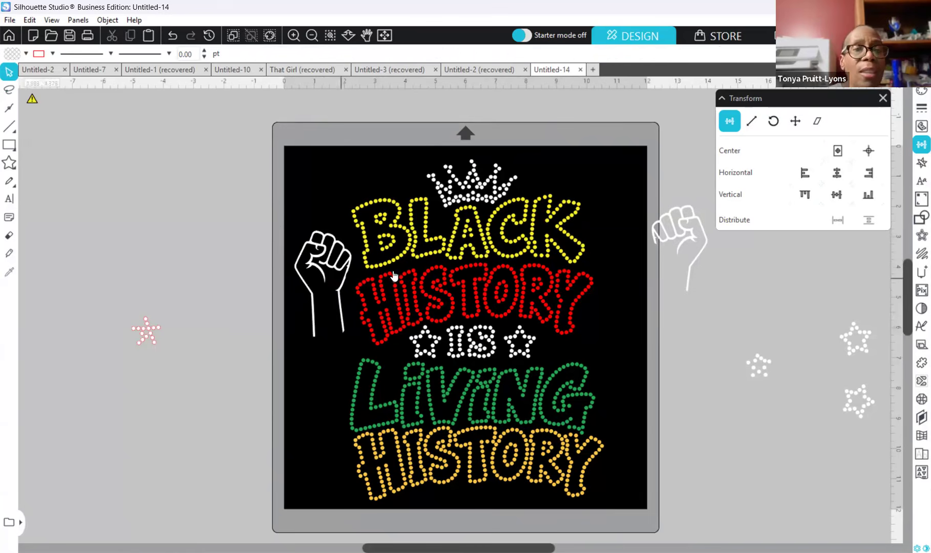
pyautogui.moveTo(703, 239); pyautogui.dragTo(625, 351)
pyautogui.click(643, 414)
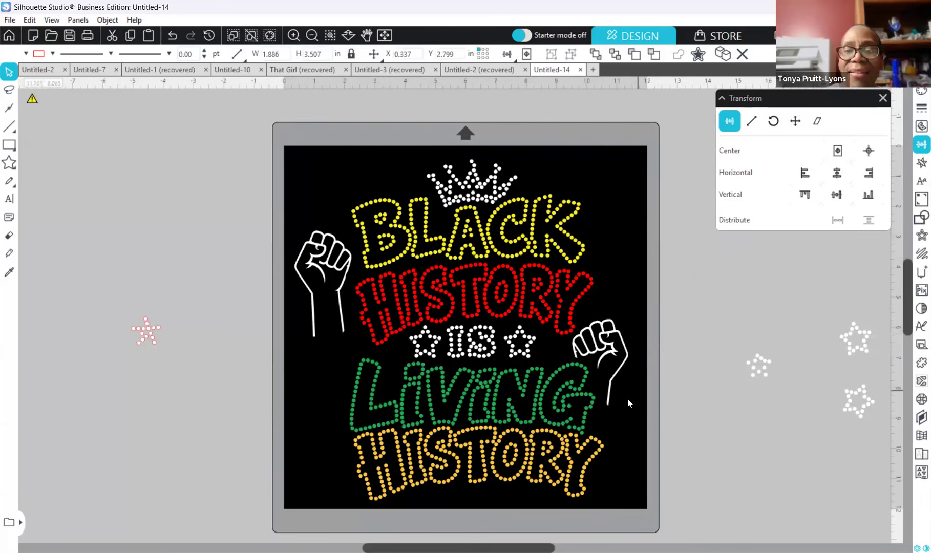
pyautogui.click(619, 343)
pyautogui.click(621, 346)
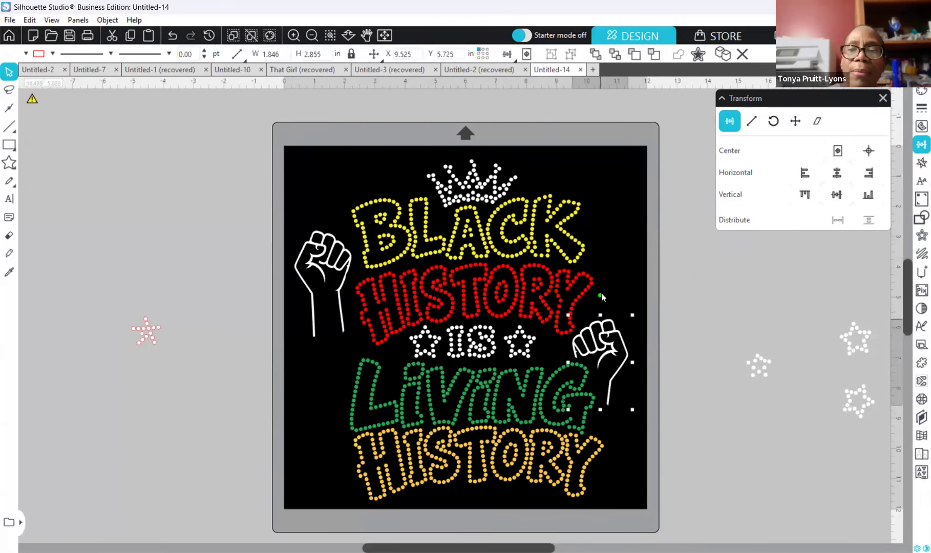
pyautogui.moveTo(604, 315); pyautogui.dragTo(605, 315)
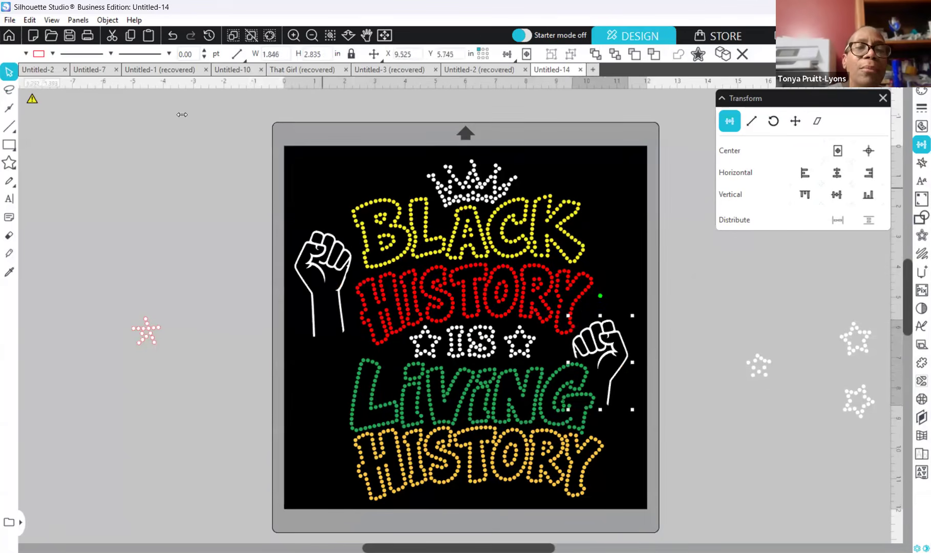
pyautogui.click(325, 258)
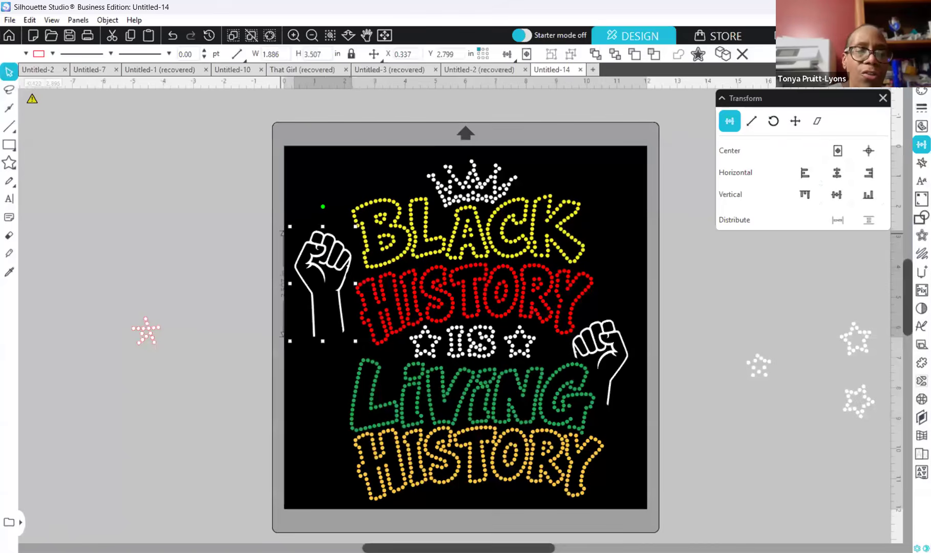
# Step: Delete the spare red-outlined rhinestone star lying between the reference artwork and the page
pyautogui.hscroll(-3, 340, 487)
pyautogui.click(296, 335)
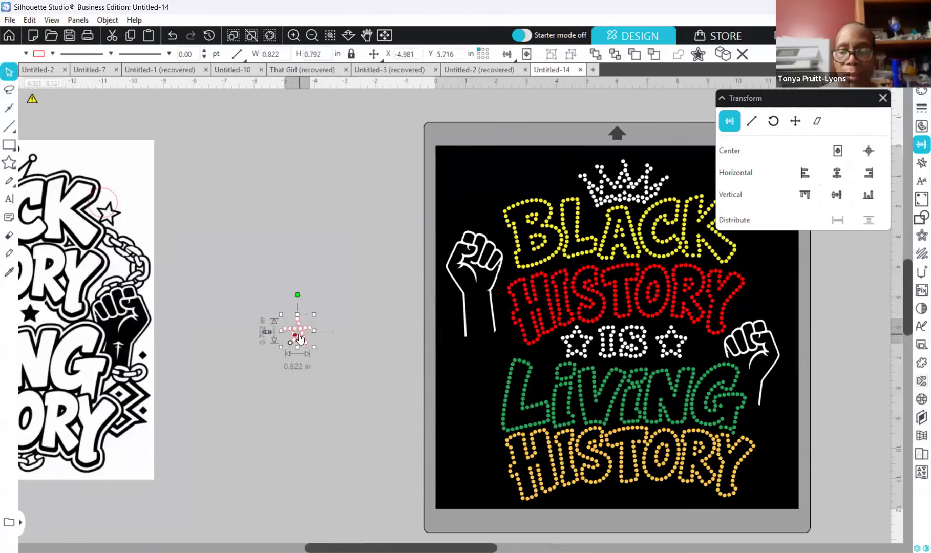
pyautogui.press('Delete')
# Step: Lay the black-and-white reference artwork over the rhinestone design to compare them, and reposition it just outside the page
pyautogui.moveTo(61, 258); pyautogui.dragTo(698, 299)
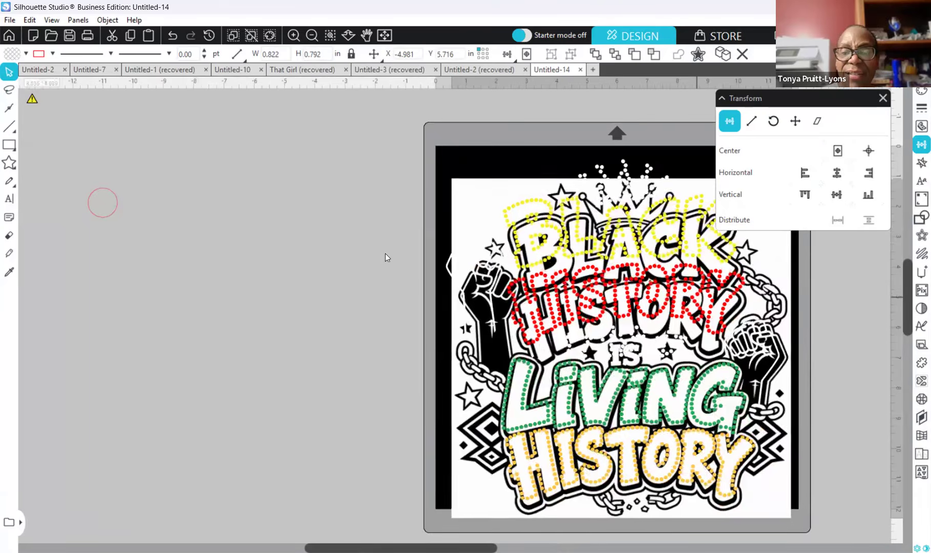
pyautogui.hotkey('ctrl', 'z')
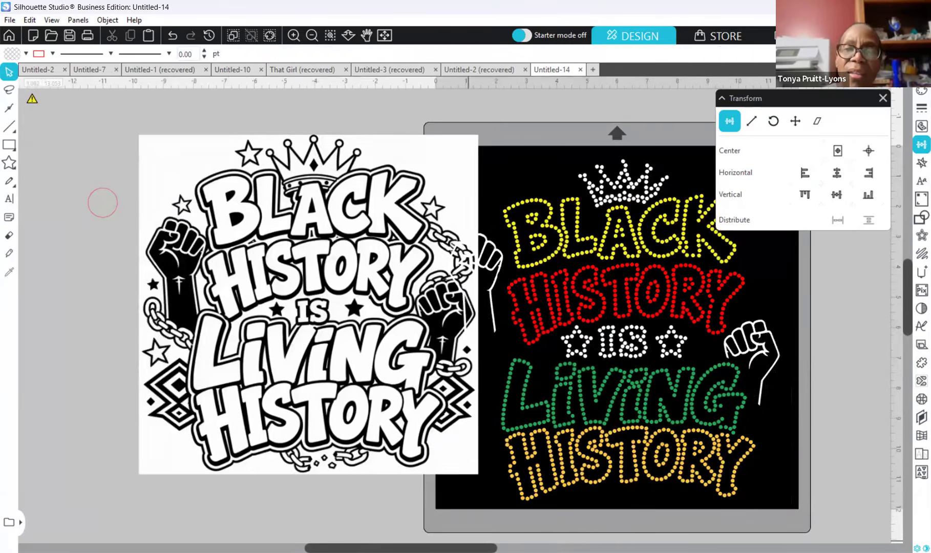
pyautogui.hscroll(3, 102, 202)
pyautogui.moveTo(134, 387); pyautogui.dragTo(439, 408)
pyautogui.moveTo(0, 421); pyautogui.dragTo(162, 421)
pyautogui.click(400, 531)
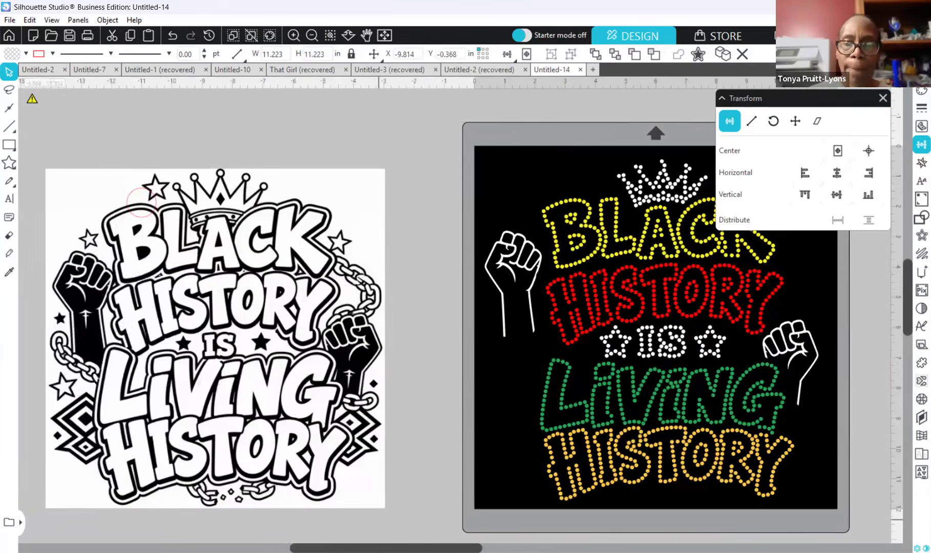
pyautogui.moveTo(444, 548); pyautogui.dragTo(517, 547)
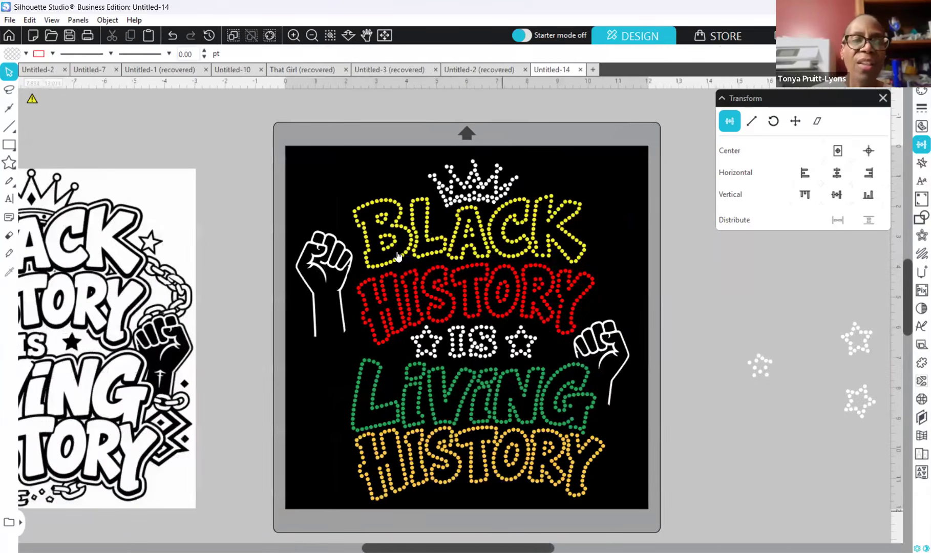
pyautogui.moveTo(92, 339); pyautogui.dragTo(126, 349)
# Step: Lower the left fist so it sits beside the red HISTORY line
pyautogui.click(323, 306)
pyautogui.moveTo(331, 309); pyautogui.dragTo(348, 355)
pyautogui.click(617, 346)
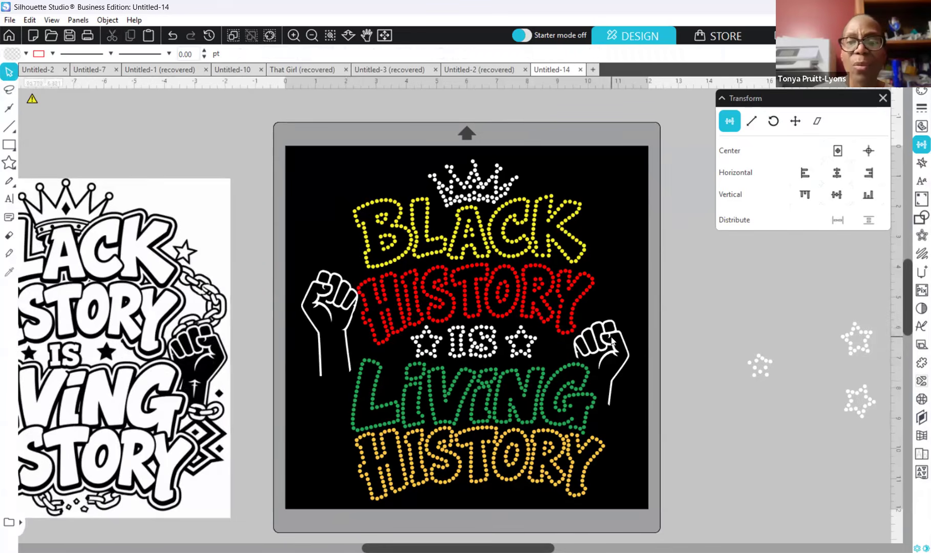
# Step: Move both fists off the page into the empty area near the spare stars
pyautogui.click(335, 293)
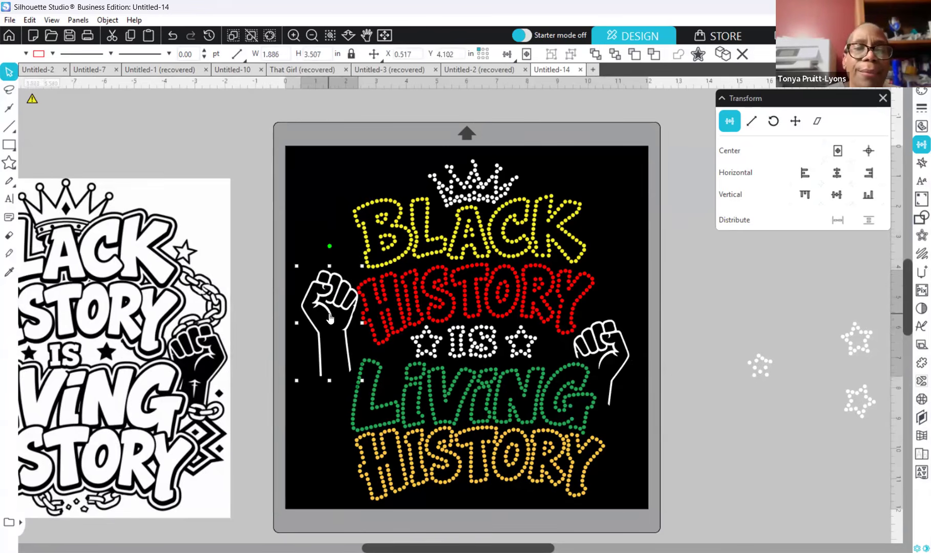
pyautogui.moveTo(661, 291); pyautogui.dragTo(713, 271)
pyautogui.moveTo(622, 360); pyautogui.dragTo(819, 469)
# Step: Scale the crown and all text lines down slightly together
pyautogui.click(427, 177)
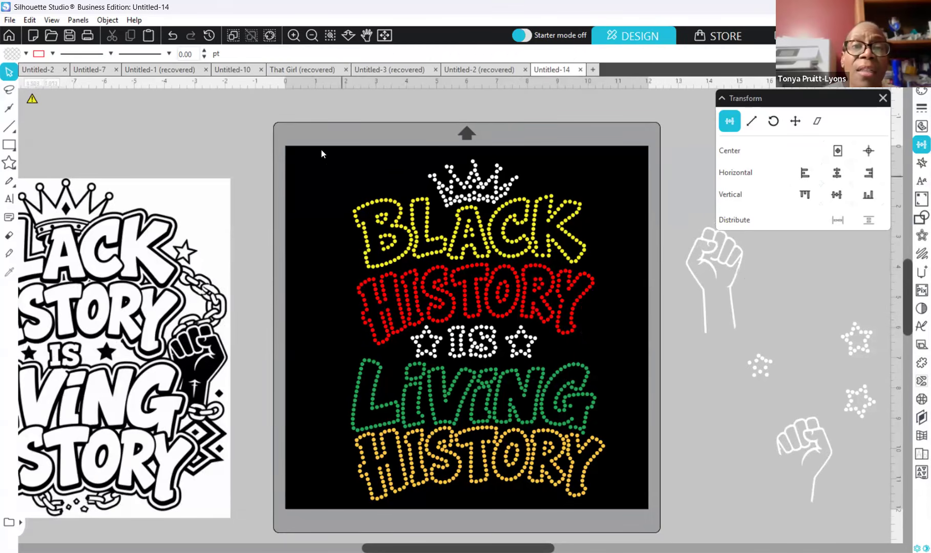
pyautogui.moveTo(313, 152); pyautogui.dragTo(618, 508)
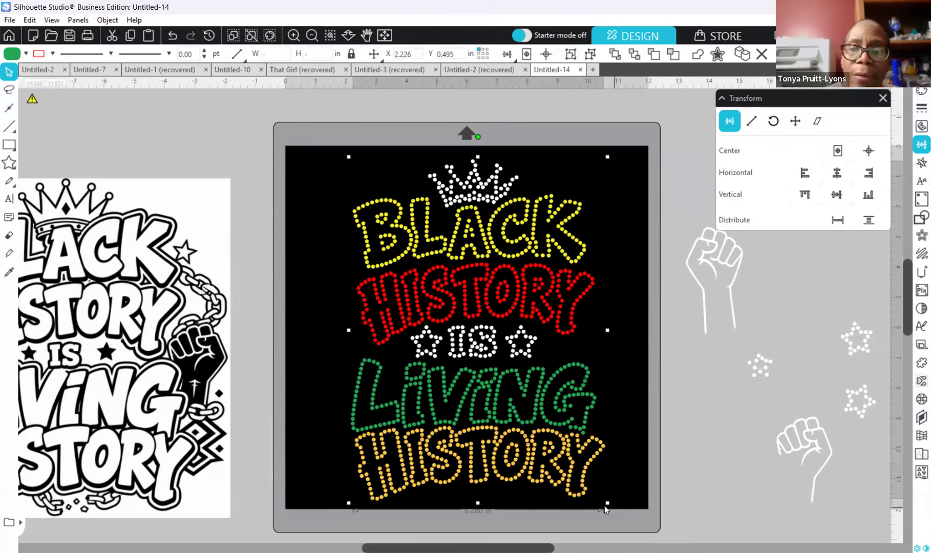
pyautogui.moveTo(598, 497); pyautogui.dragTo(592, 491)
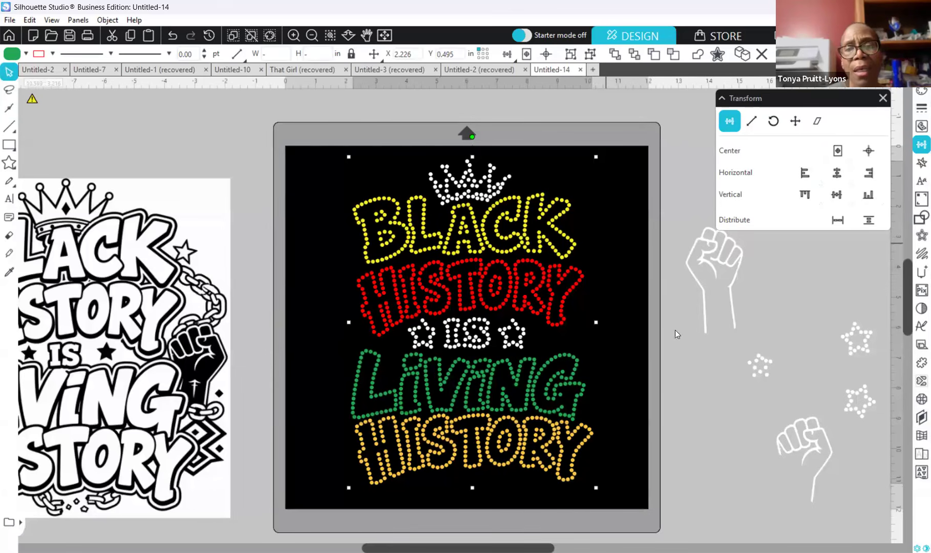
# Step: Bring the two fists back beside the text and centre the whole design on the black page
pyautogui.moveTo(703, 295); pyautogui.dragTo(314, 302)
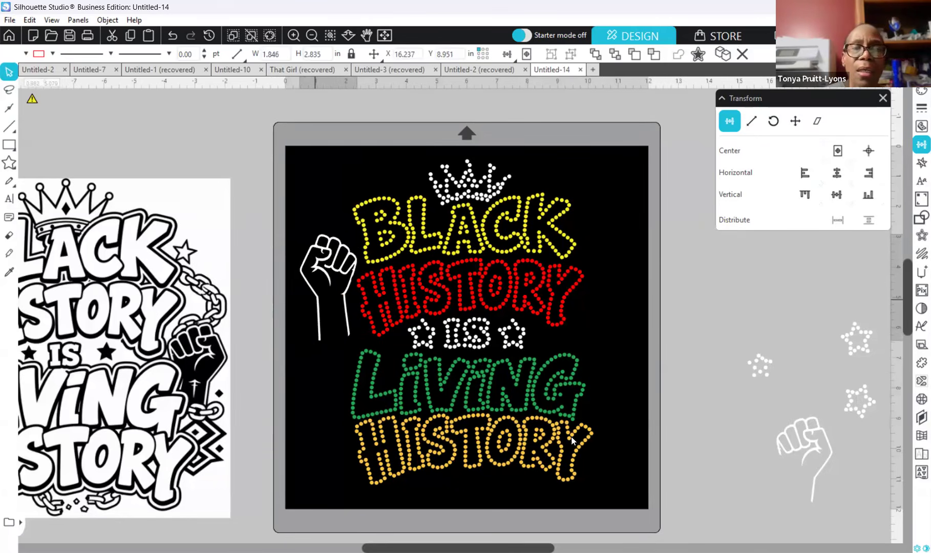
pyautogui.moveTo(820, 447); pyautogui.dragTo(614, 322)
pyautogui.moveTo(302, 160); pyautogui.dragTo(639, 504)
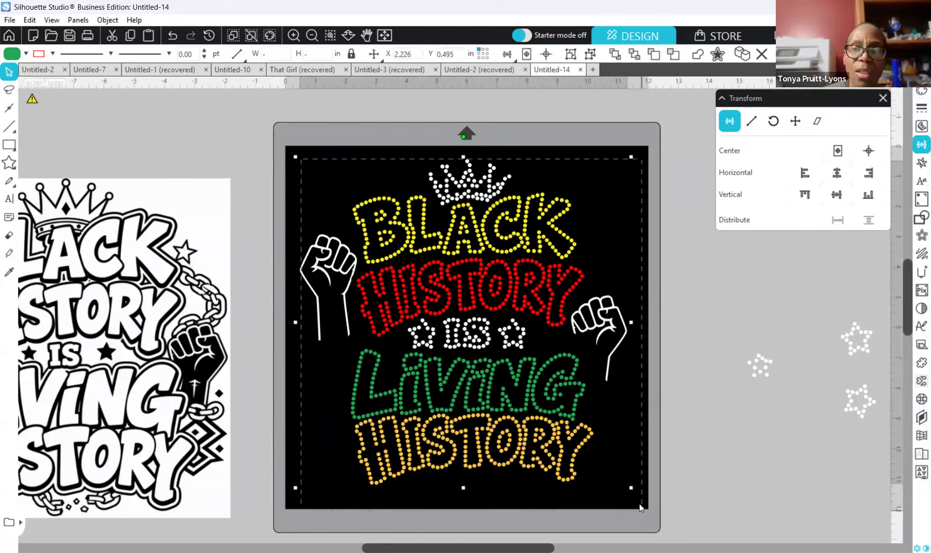
pyautogui.moveTo(533, 464); pyautogui.dragTo(336, 242)
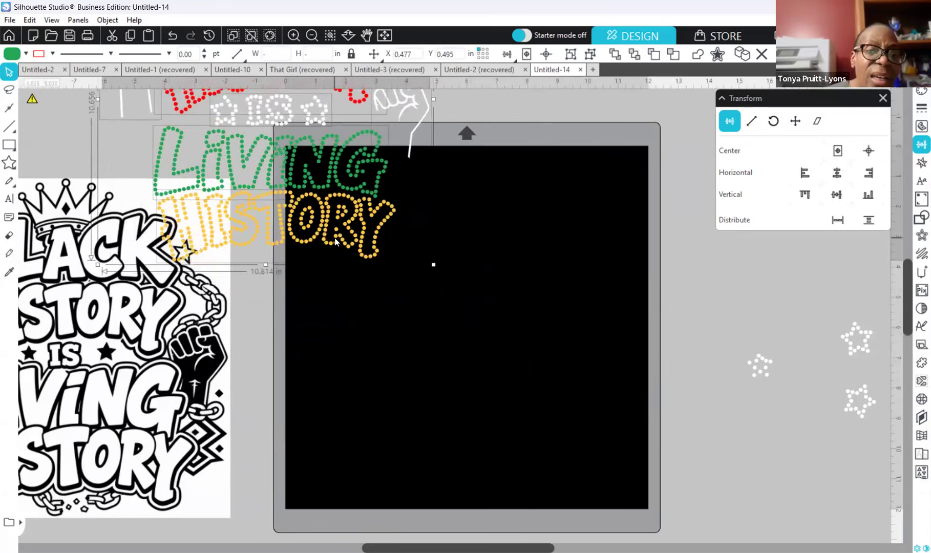
pyautogui.hotkey('ctrl', 'z')
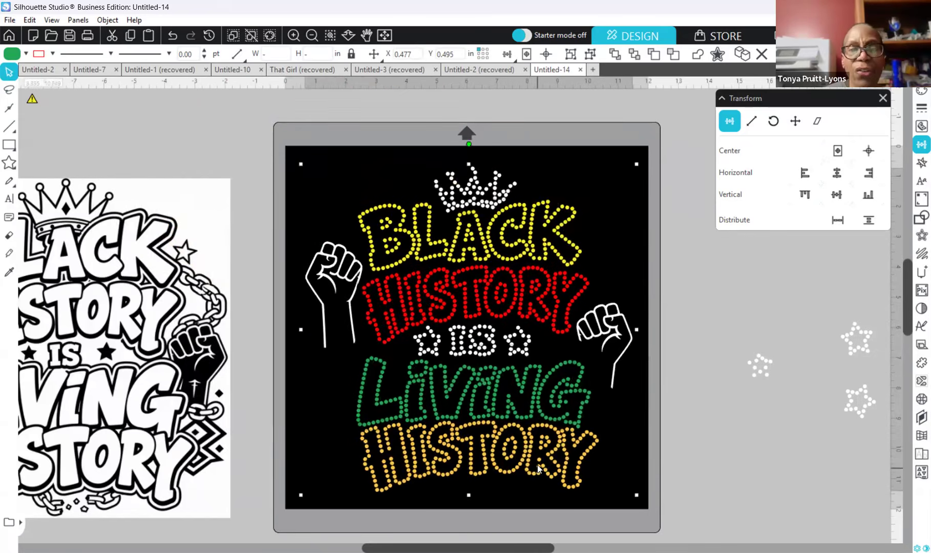
pyautogui.moveTo(535, 464); pyautogui.dragTo(534, 465)
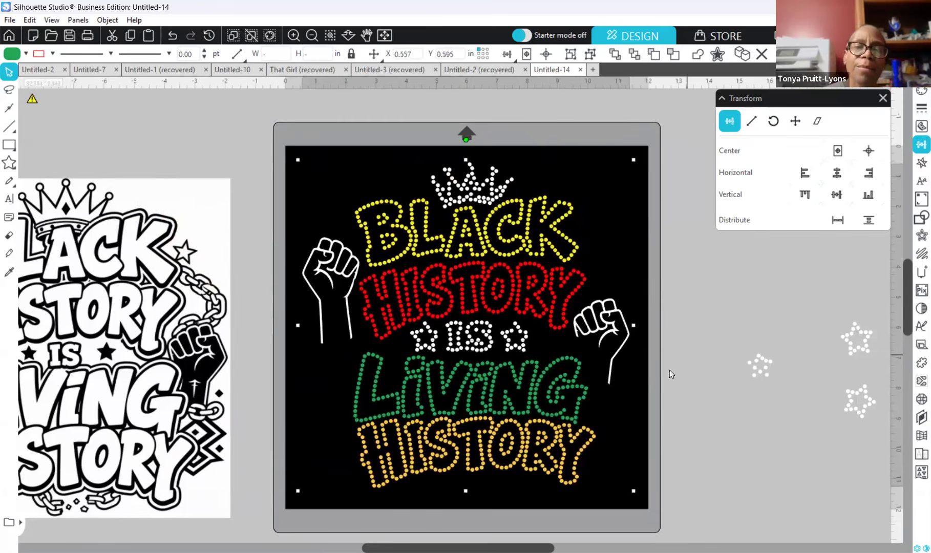
pyautogui.click(677, 423)
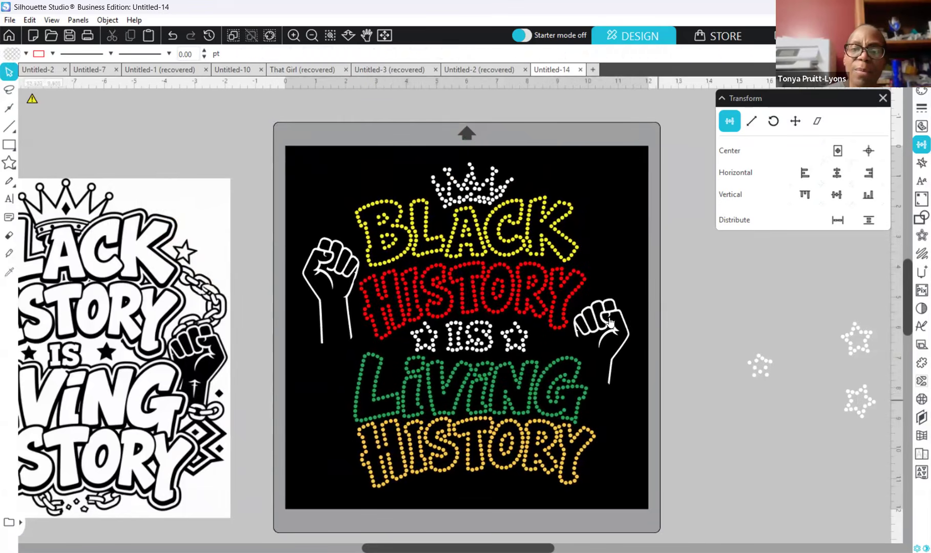
# Step: Move both fists off the page and shrink the crown and text block further
pyautogui.moveTo(609, 323); pyautogui.dragTo(789, 239)
pyautogui.moveTo(322, 271); pyautogui.dragTo(205, 264)
pyautogui.click(563, 504)
pyautogui.moveTo(343, 153)
pyautogui.mouseDown()
pyautogui.moveTo(576, 480)
pyautogui.moveTo(611, 493)
pyautogui.moveTo(570, 464)
pyautogui.moveTo(578, 469)
pyautogui.mouseUp()
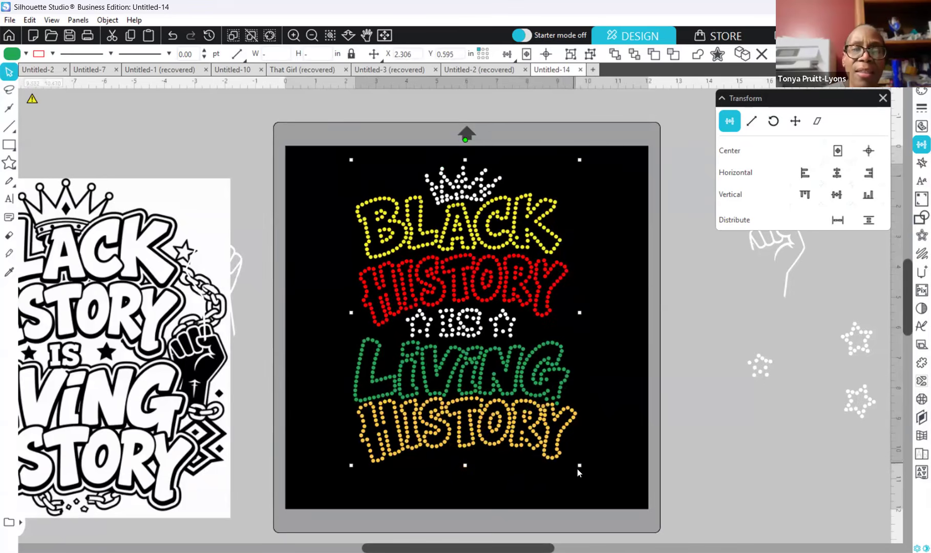
# Step: Place the fists on either side of the smaller text block and shift the reference artwork farther from the page
pyautogui.moveTo(788, 278); pyautogui.dragTo(593, 358)
pyautogui.click(589, 311)
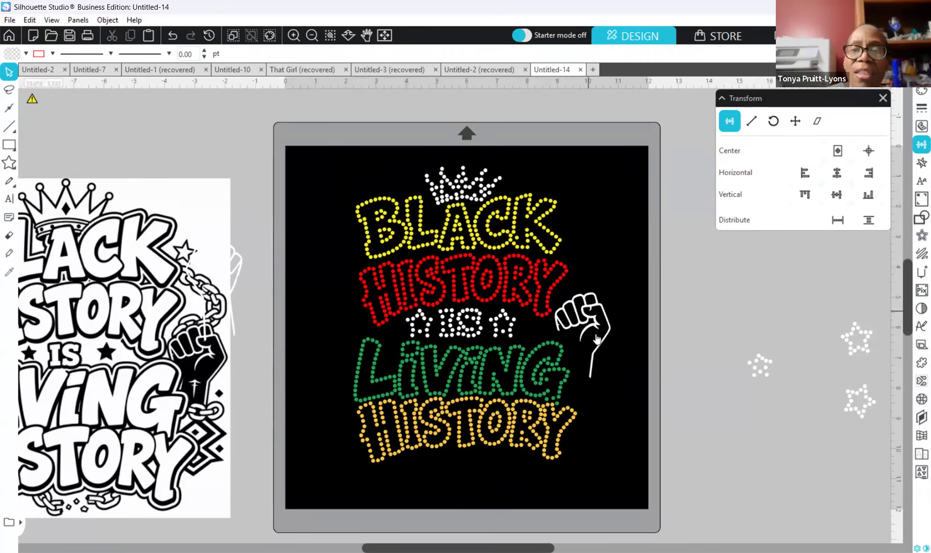
pyautogui.moveTo(232, 267); pyautogui.dragTo(349, 268)
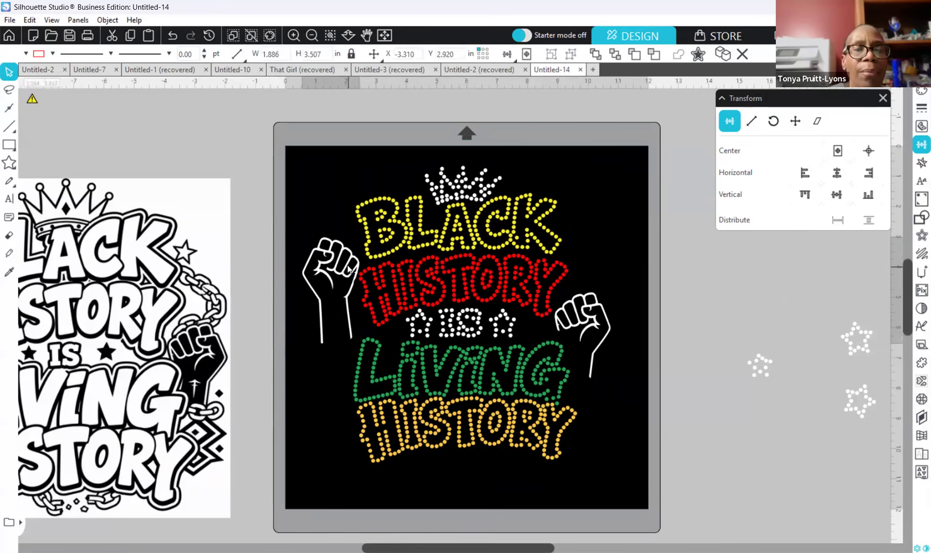
pyautogui.click(321, 324)
pyautogui.moveTo(74, 319); pyautogui.dragTo(29, 335)
pyautogui.click(188, 285)
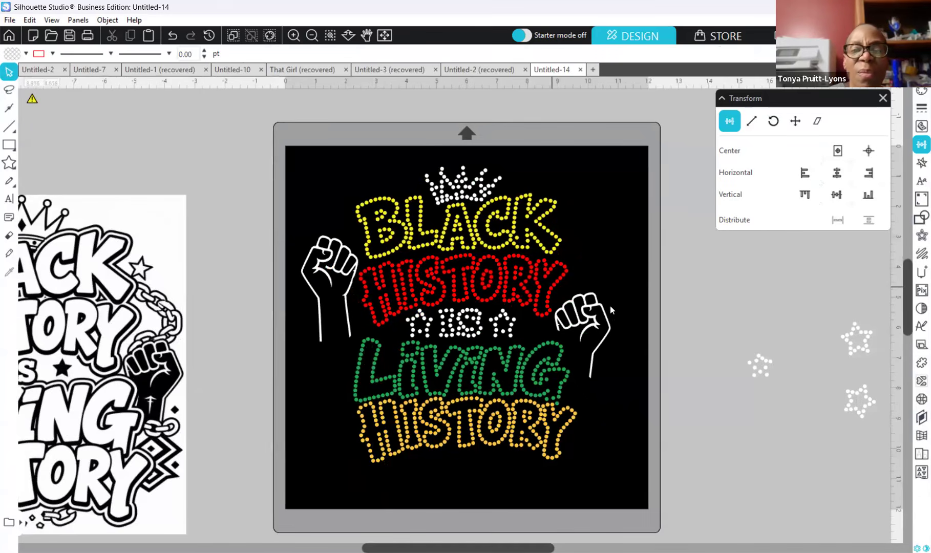
pyautogui.moveTo(602, 334); pyautogui.dragTo(606, 344)
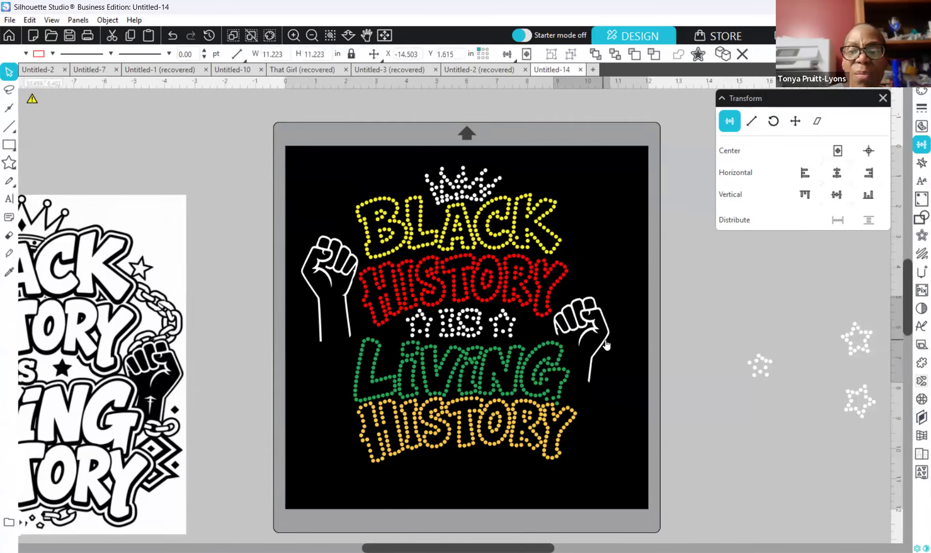
pyautogui.click(604, 337)
# Step: Stretch the left fist's arm downward so the fist is about 4.09 in tall
pyautogui.click(512, 290)
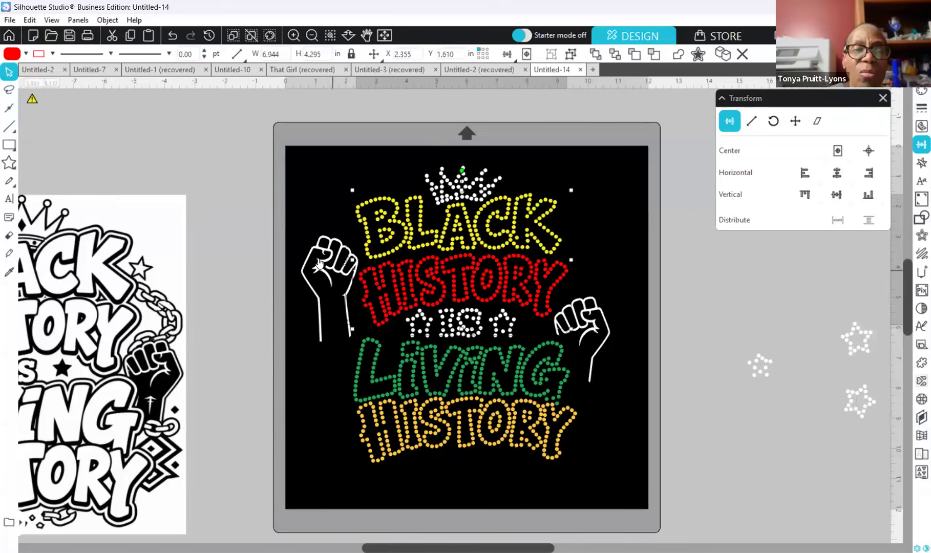
pyautogui.click(328, 279)
pyautogui.moveTo(330, 359); pyautogui.dragTo(329, 363)
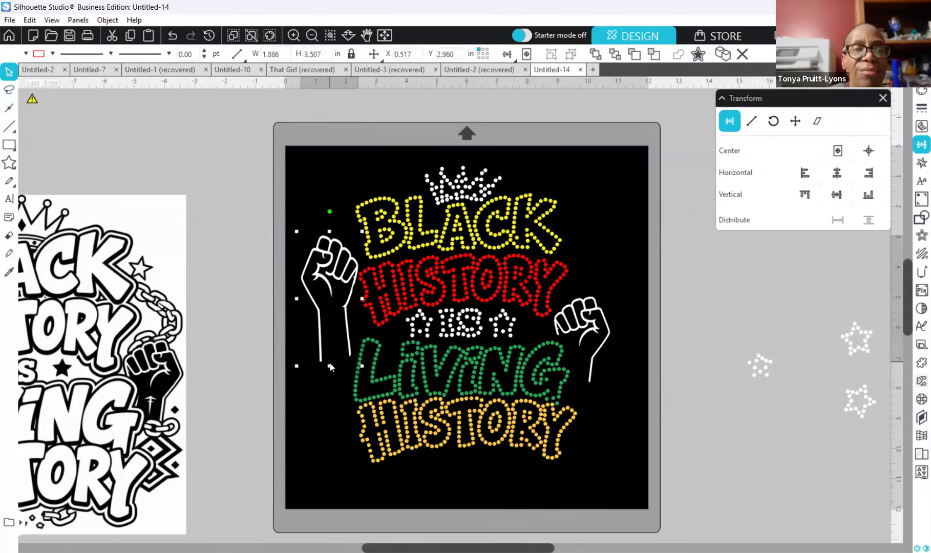
pyautogui.click(318, 283)
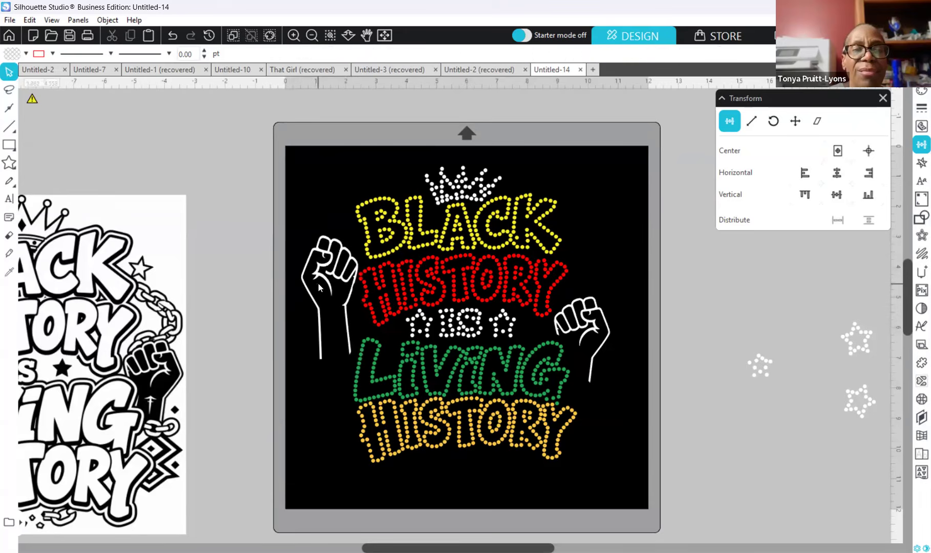
pyautogui.click(599, 321)
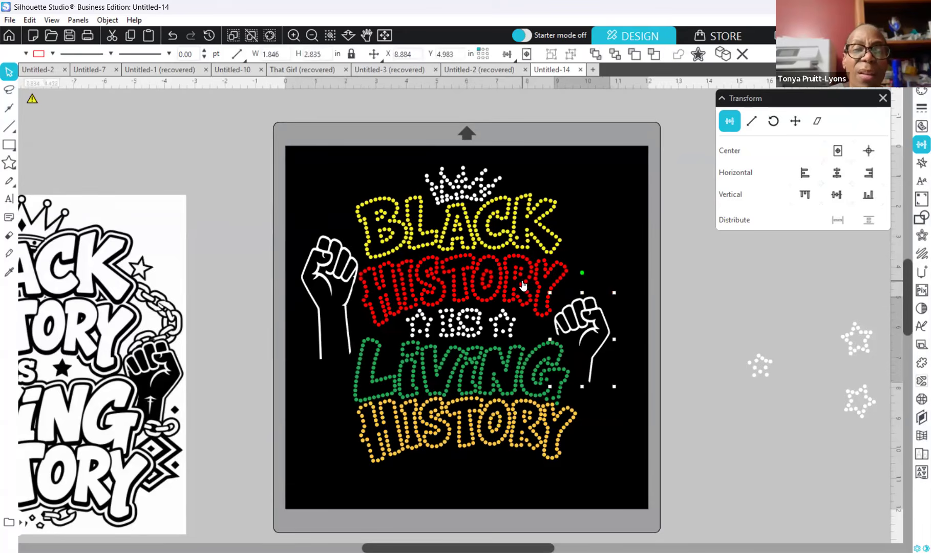
# Step: Nudge the yellow BLACK and red HISTORY lines slightly to the right, away from the left fist
pyautogui.click(553, 258)
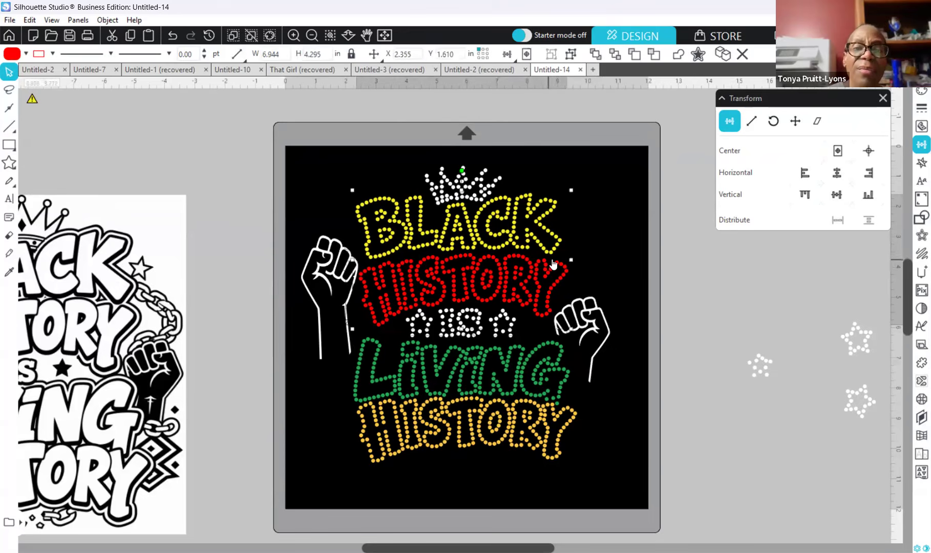
pyautogui.press('Right')
pyautogui.press('Right')
pyautogui.press('Right')
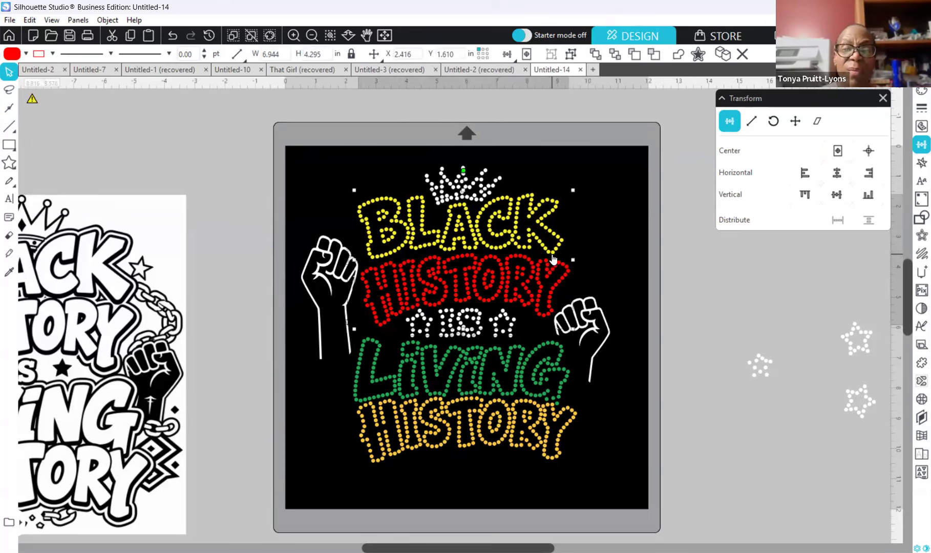
# Step: Enlarge the IS line with its stars to about 3.76 in wide and nudge it right under the red HISTORY
pyautogui.click(522, 336)
pyautogui.click(522, 341)
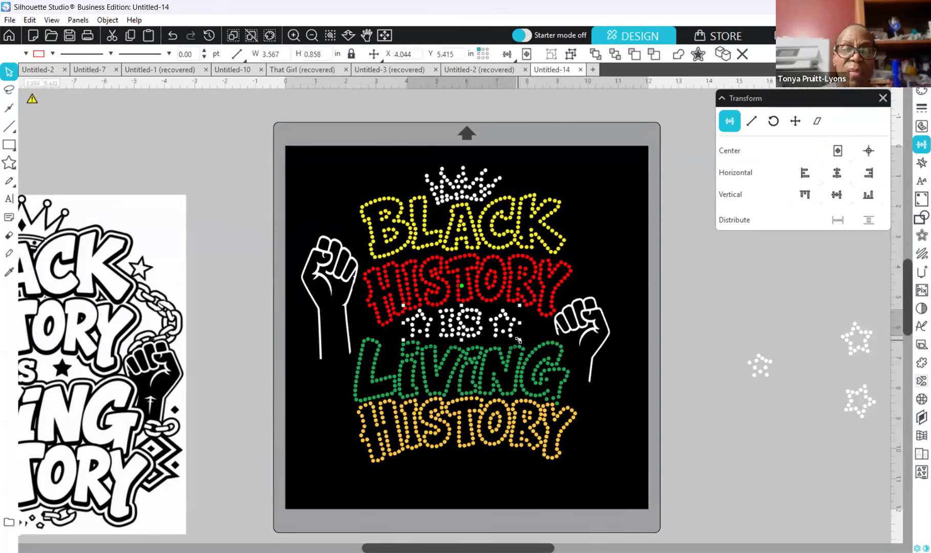
pyautogui.moveTo(523, 341); pyautogui.dragTo(523, 343)
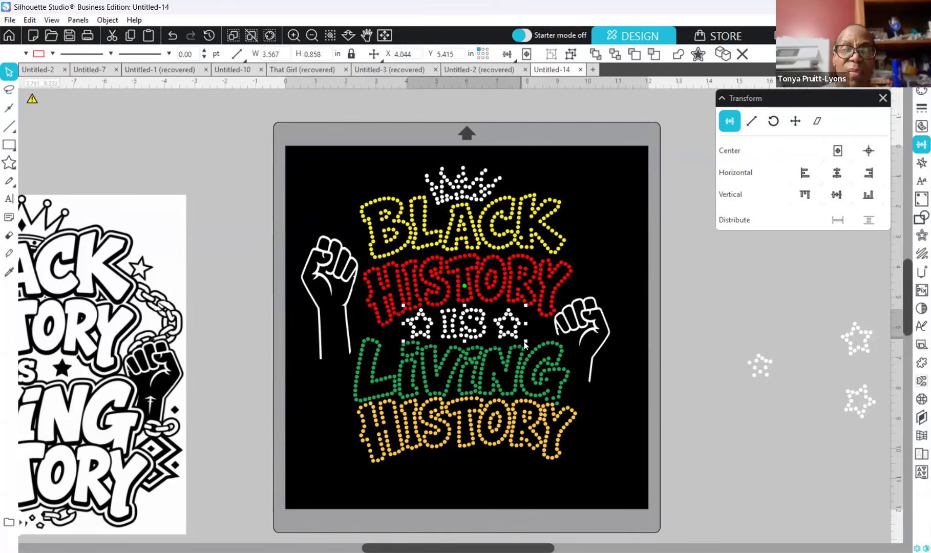
pyautogui.press('Right')
pyautogui.press('Right')
pyautogui.press('Right')
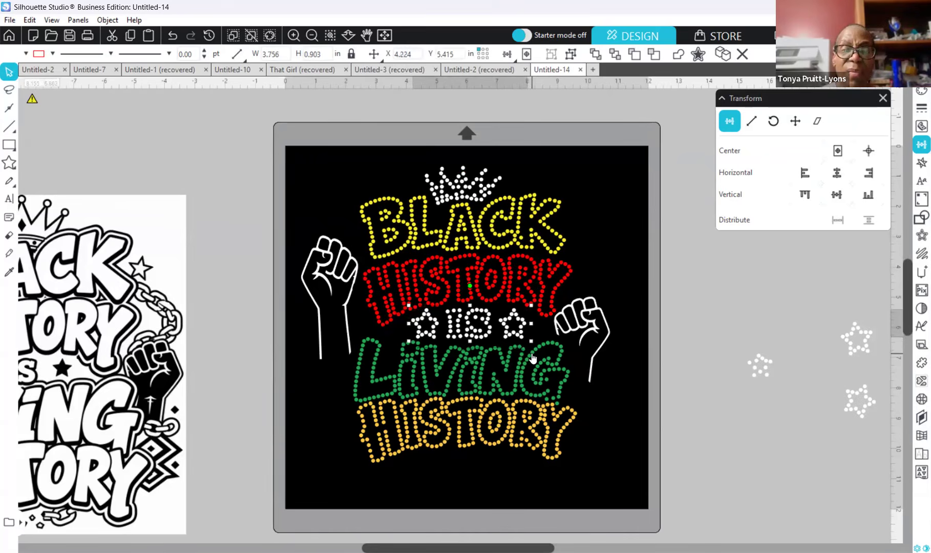
pyautogui.press('Right')
pyautogui.press('Right')
pyautogui.press('Right')
pyautogui.click(532, 359)
# Step: Nudge the green LIVING and gold HISTORY lines together to the right and slightly down to align with the lines above
pyautogui.click(529, 456)
pyautogui.moveTo(587, 477); pyautogui.dragTo(377, 389)
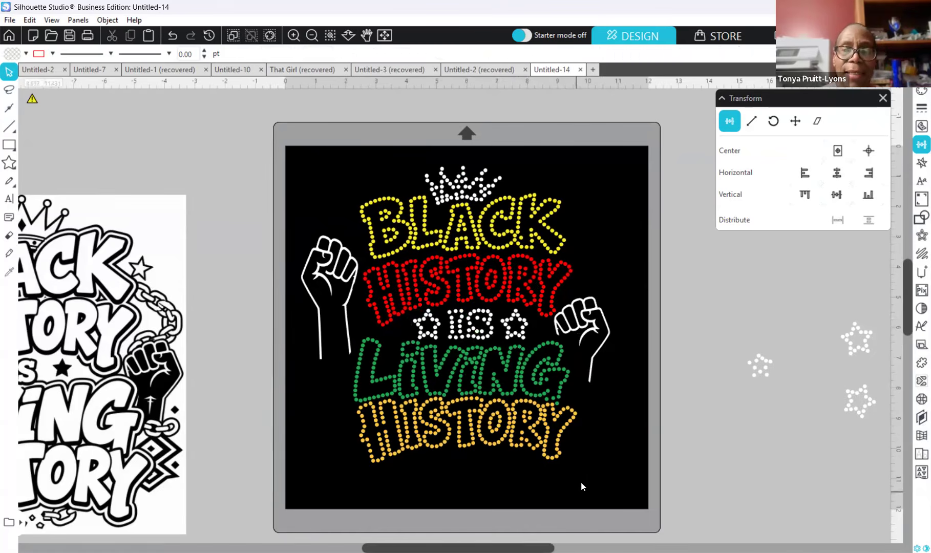
pyautogui.press('Right')
pyautogui.press('Right')
pyautogui.press('Right')
pyautogui.press('Right')
pyautogui.press('Right')
pyautogui.press('Right')
pyautogui.press('Right')
pyautogui.press('Right')
pyautogui.press('Right')
pyautogui.press('Right')
pyautogui.press('Right')
pyautogui.press('Right')
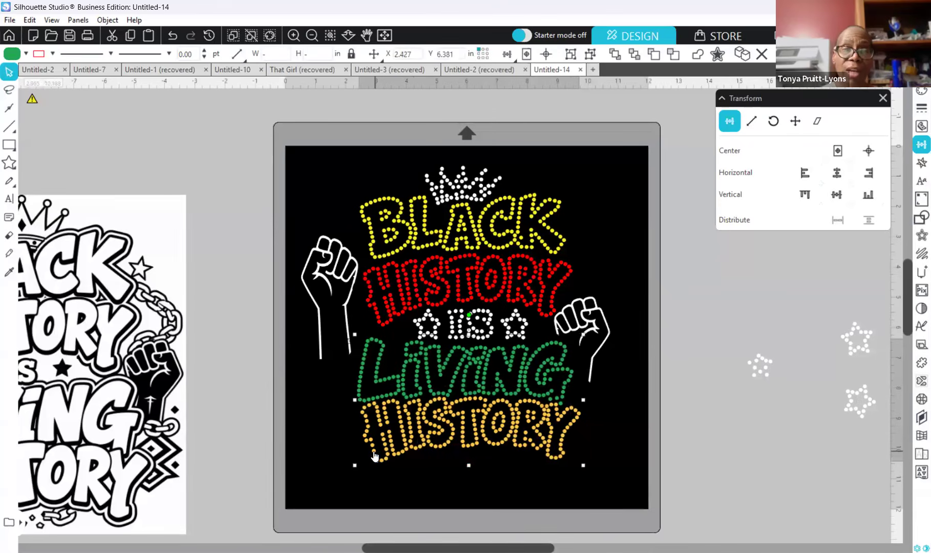
pyautogui.press('Right')
pyautogui.press('Right')
pyautogui.press('Down')
pyautogui.press('Down')
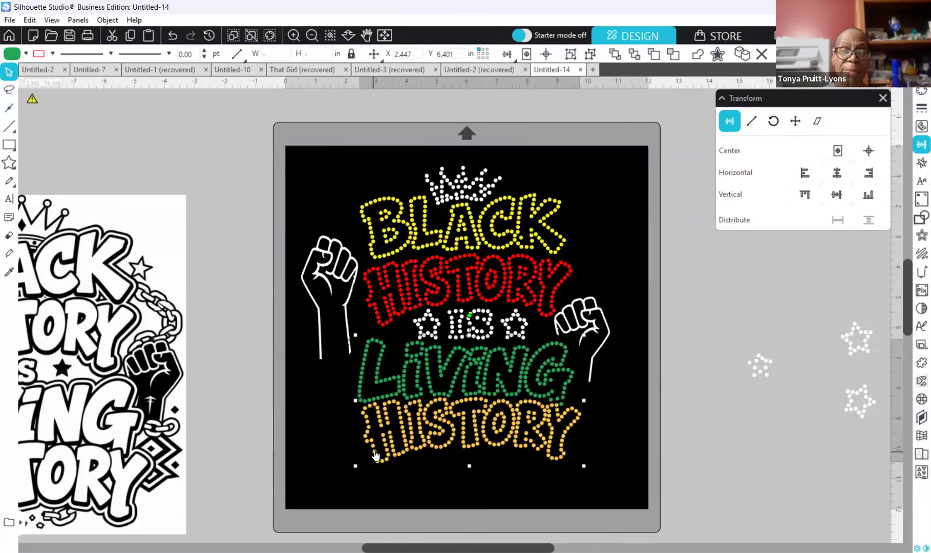
# Step: Stretch the right fist's arm slightly farther down beside the green LIVING line
pyautogui.click(597, 460)
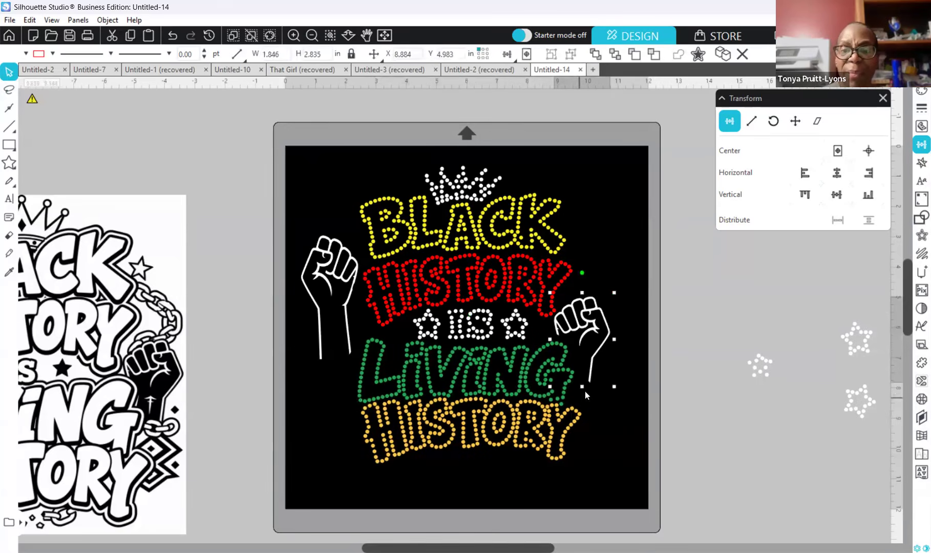
pyautogui.click(583, 393)
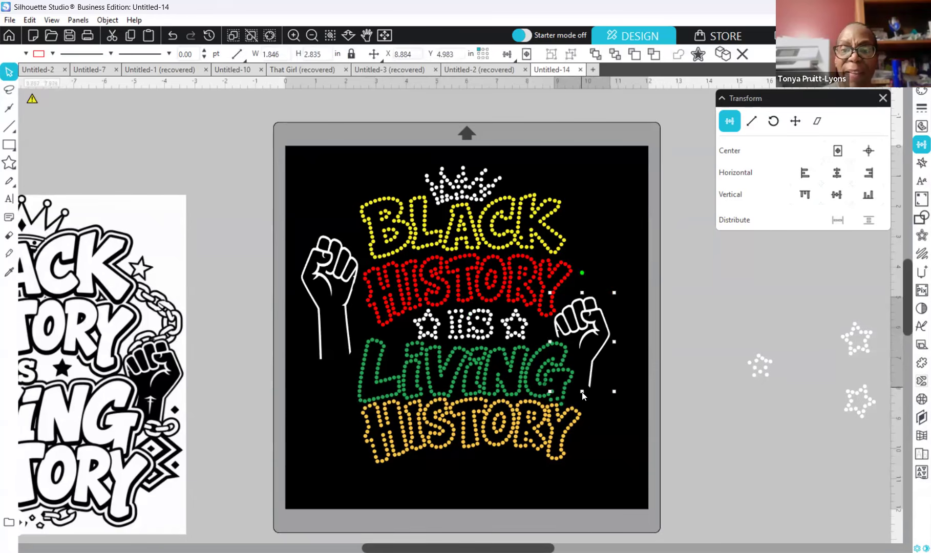
pyautogui.click(629, 408)
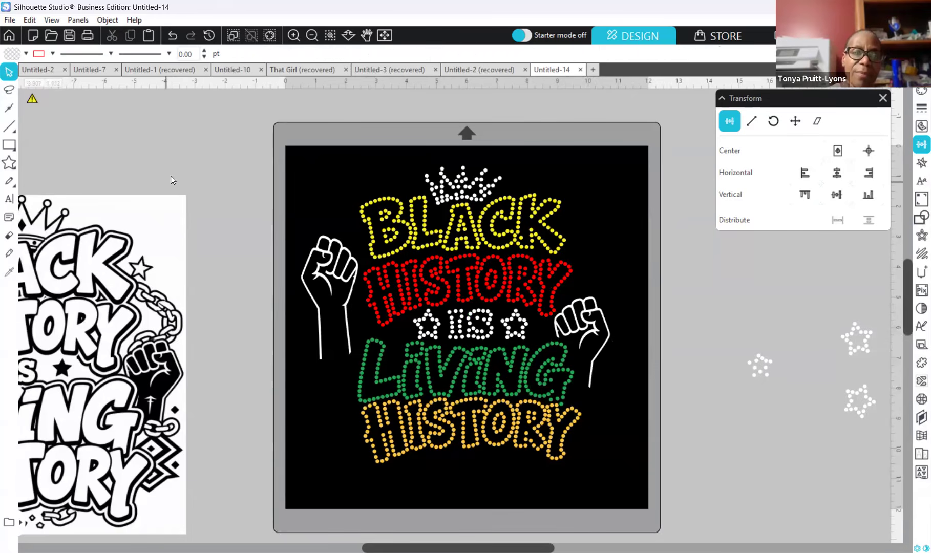
# Step: Move the left fist closer to the red HISTORY line and shift the whole design toward the page centre
pyautogui.moveTo(341, 290)
pyautogui.mouseDown()
pyautogui.moveTo(351, 288)
pyautogui.moveTo(338, 285)
pyautogui.mouseUp()
pyautogui.click(278, 184)
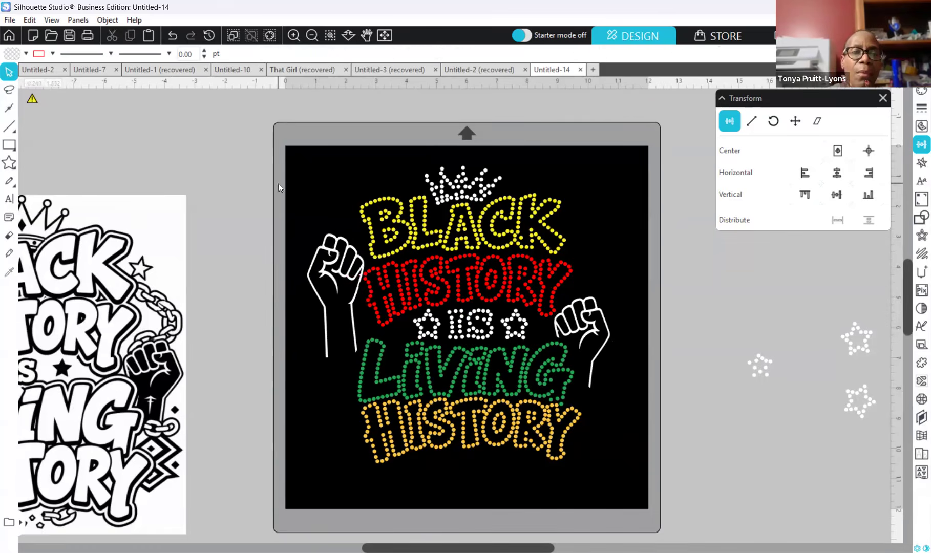
pyautogui.moveTo(284, 147); pyautogui.dragTo(604, 469)
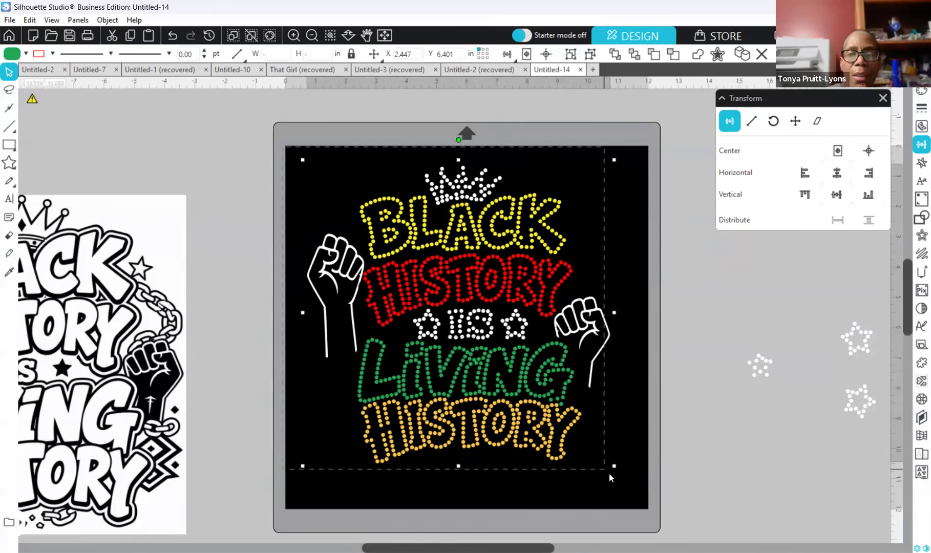
pyautogui.moveTo(472, 419)
pyautogui.mouseDown()
pyautogui.moveTo(372, 360)
pyautogui.moveTo(306, 275)
pyautogui.moveTo(254, 247)
pyautogui.moveTo(382, 327)
pyautogui.moveTo(495, 447)
pyautogui.moveTo(484, 427)
pyautogui.mouseUp()
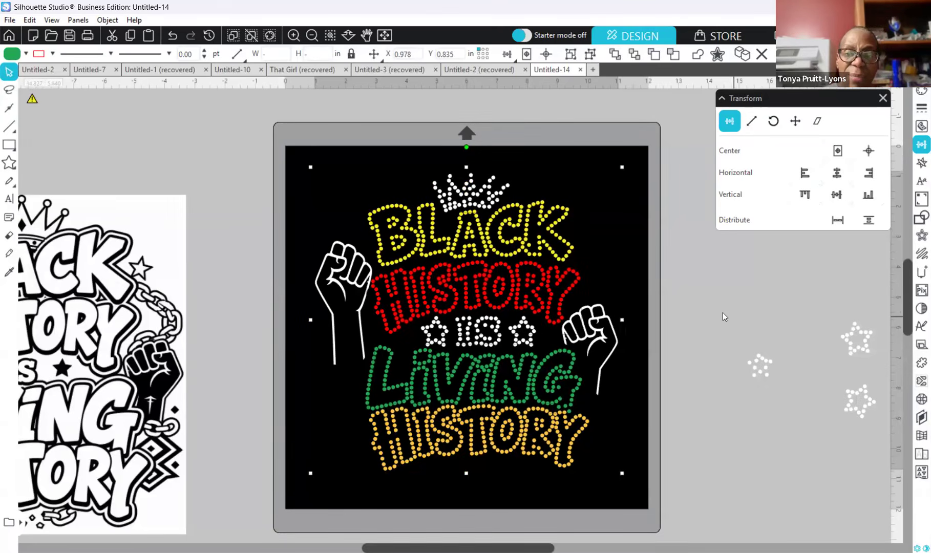
pyautogui.click(653, 273)
# Step: Nudge the left fist slightly away from the text and reposition the whole design on the page
pyautogui.click(347, 275)
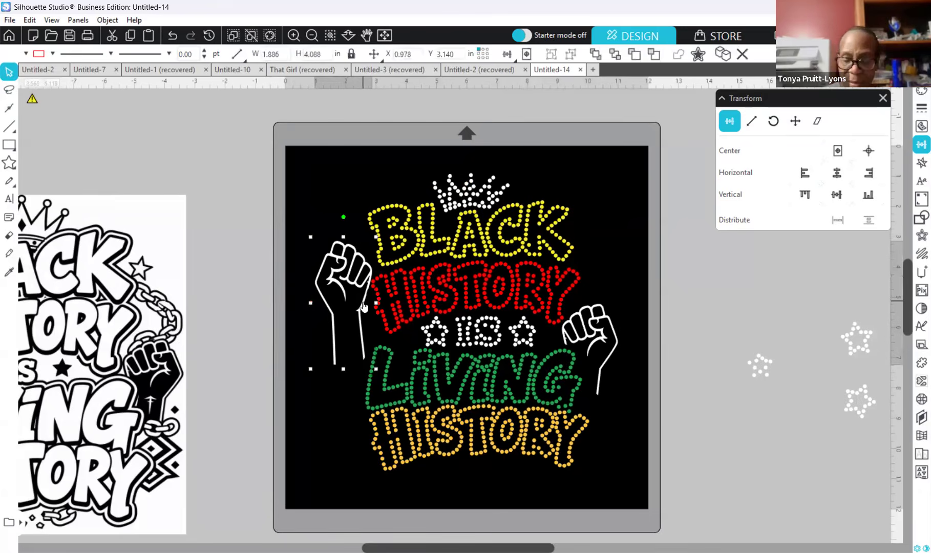
pyautogui.press('Left')
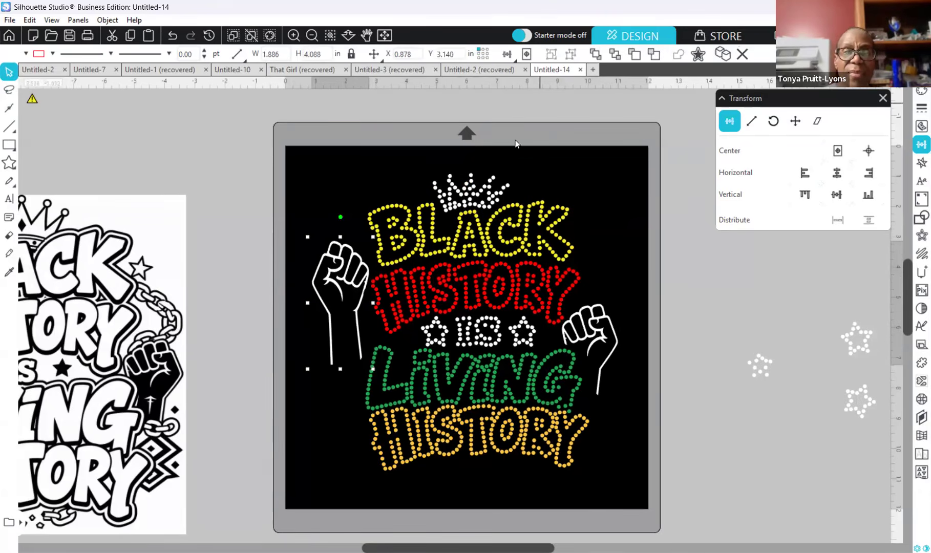
pyautogui.moveTo(308, 171); pyautogui.dragTo(625, 464)
pyautogui.moveTo(566, 443)
pyautogui.mouseDown()
pyautogui.moveTo(443, 438)
pyautogui.moveTo(449, 407)
pyautogui.moveTo(564, 445)
pyautogui.mouseUp()
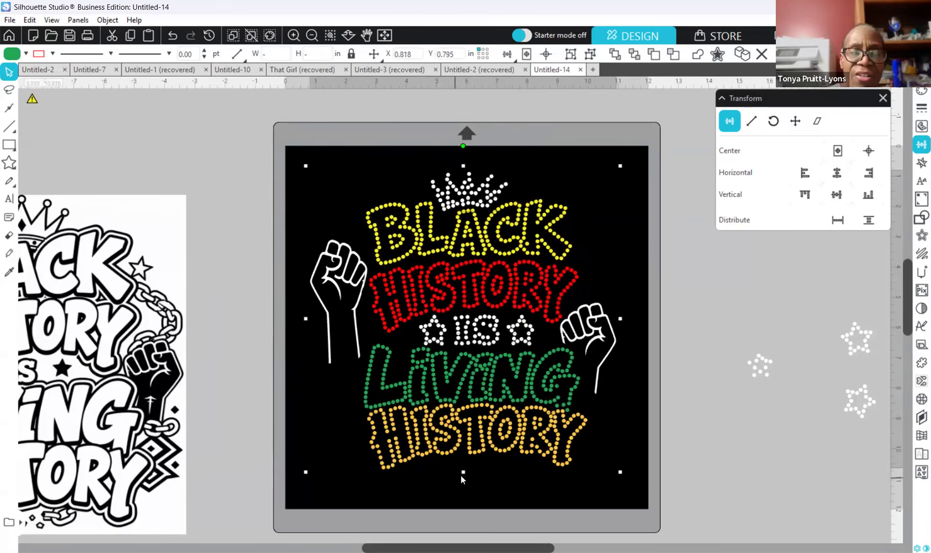
# Step: Move the whole design up and down on the page until it sits vertically centred between the page edges
pyautogui.moveTo(461, 482)
pyautogui.mouseDown()
pyautogui.moveTo(458, 497)
pyautogui.moveTo(459, 485)
pyautogui.mouseUp()
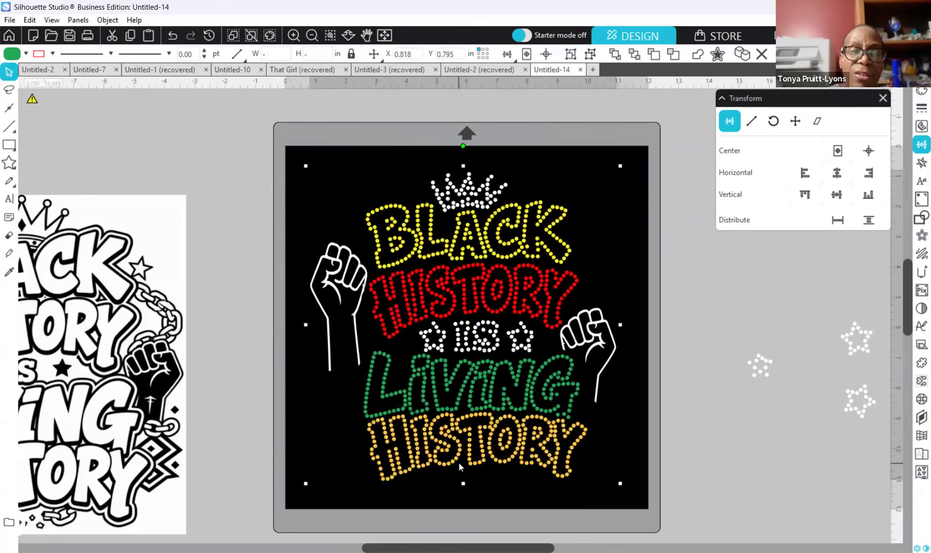
pyautogui.moveTo(456, 449); pyautogui.dragTo(457, 425)
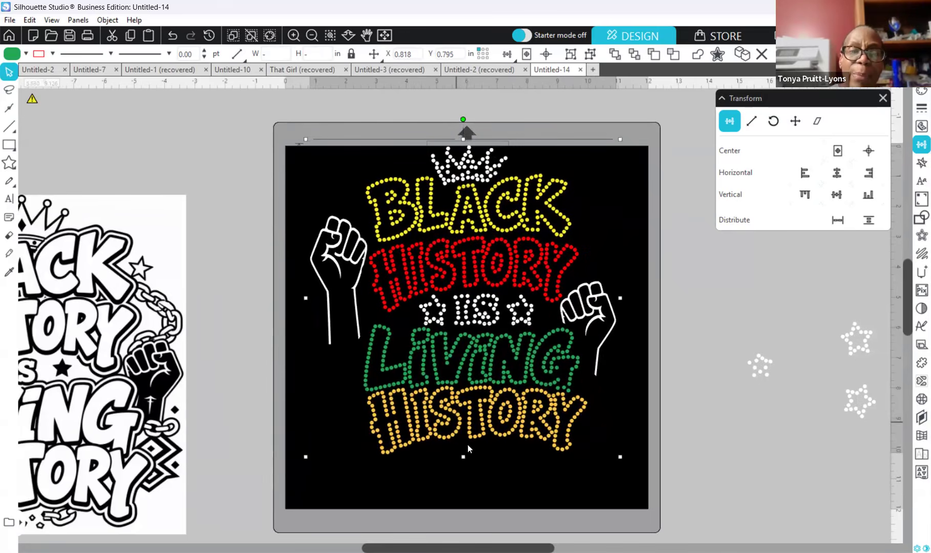
pyautogui.moveTo(460, 478); pyautogui.dragTo(456, 488)
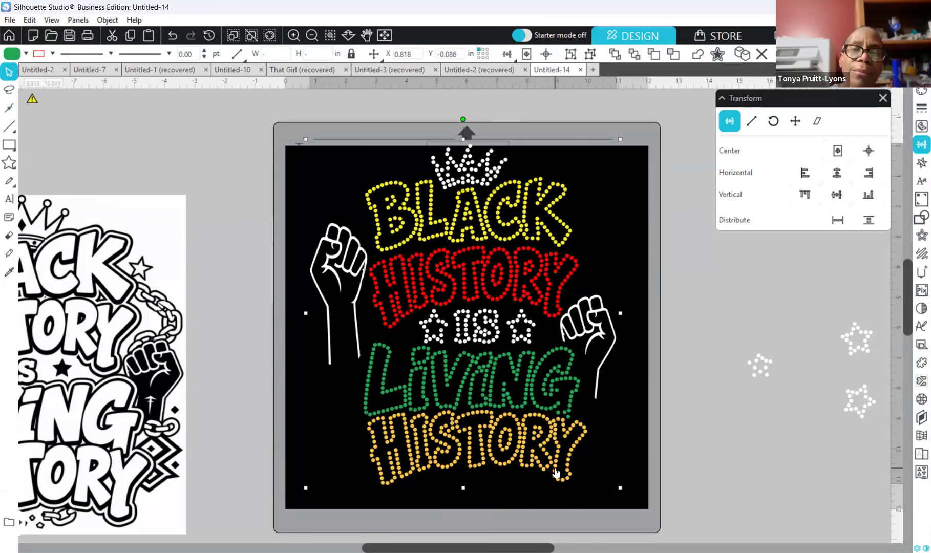
pyautogui.moveTo(555, 471); pyautogui.dragTo(555, 477)
pyautogui.click(676, 455)
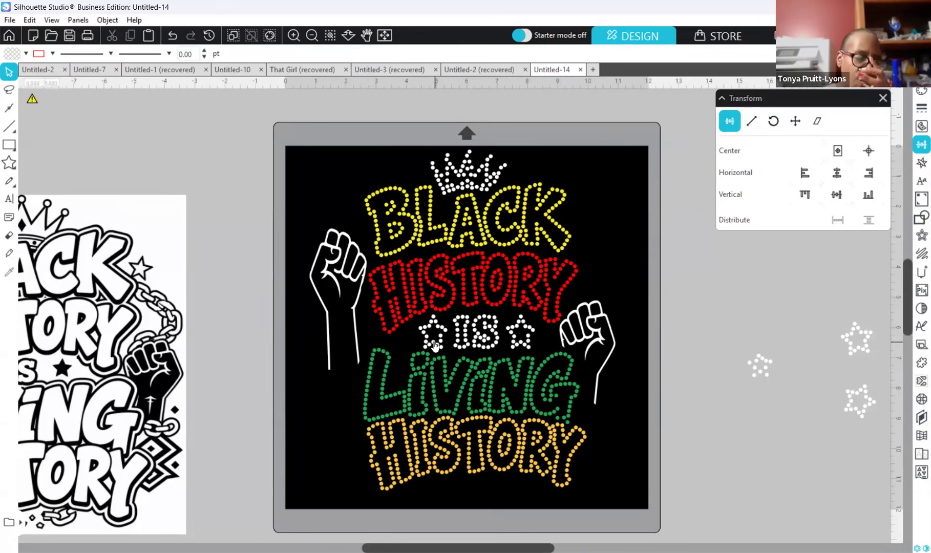
pyautogui.click(474, 394)
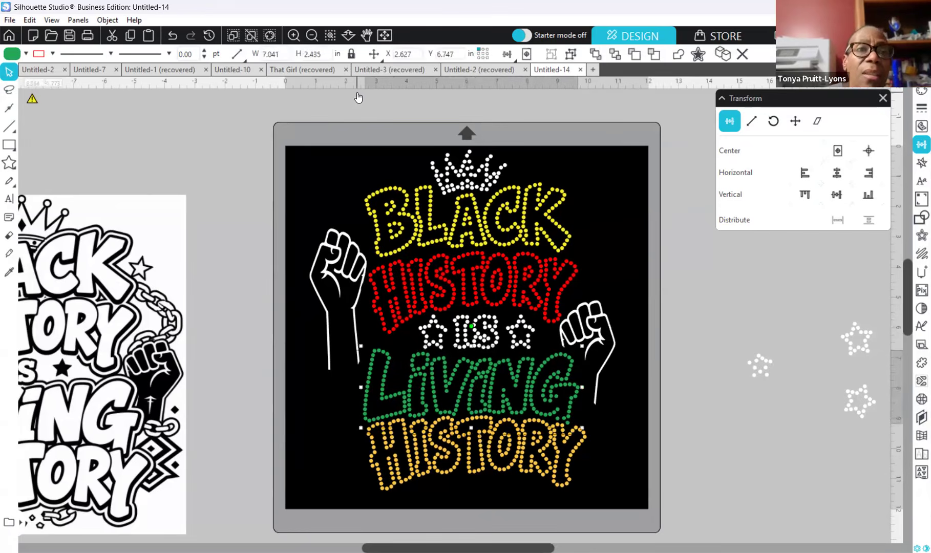
pyautogui.click(164, 36)
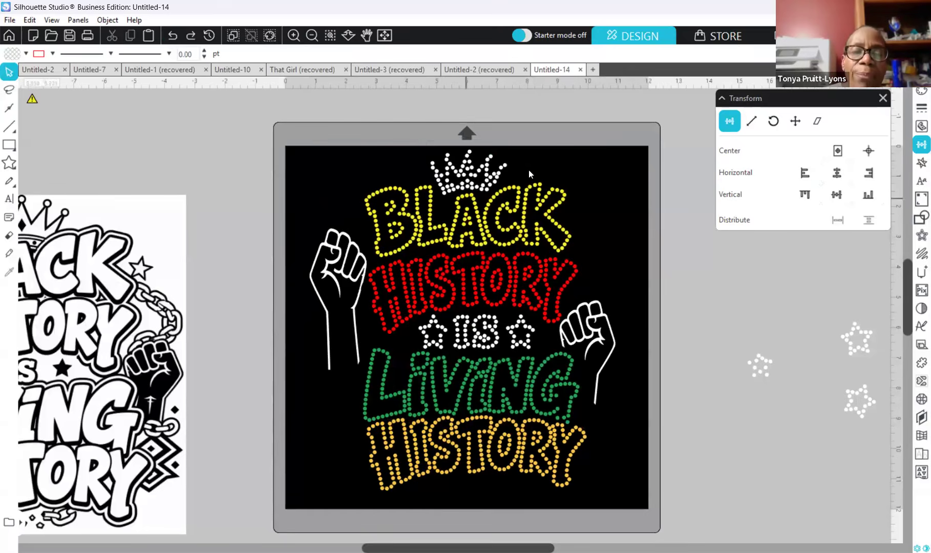
pyautogui.click(496, 180)
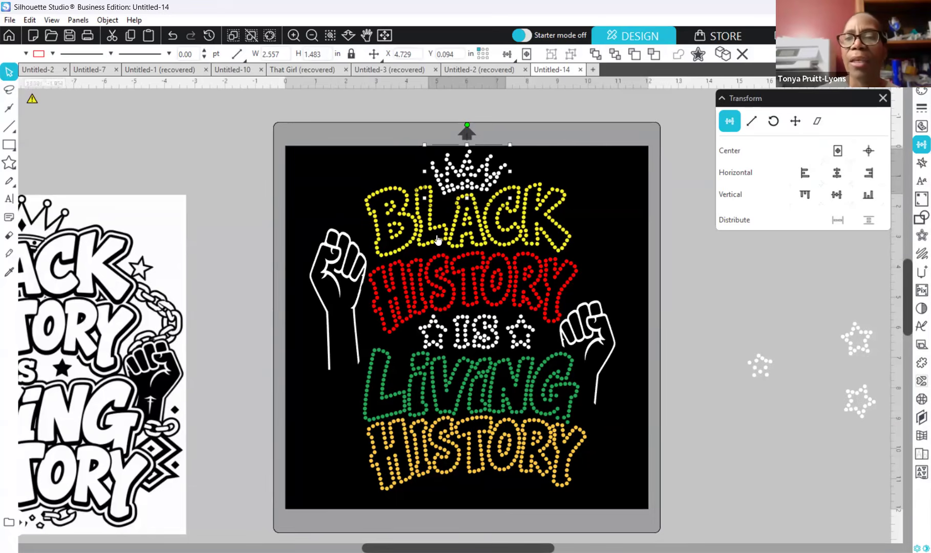
# Step: Fill both raised fists with purple 693191
pyautogui.click(602, 325)
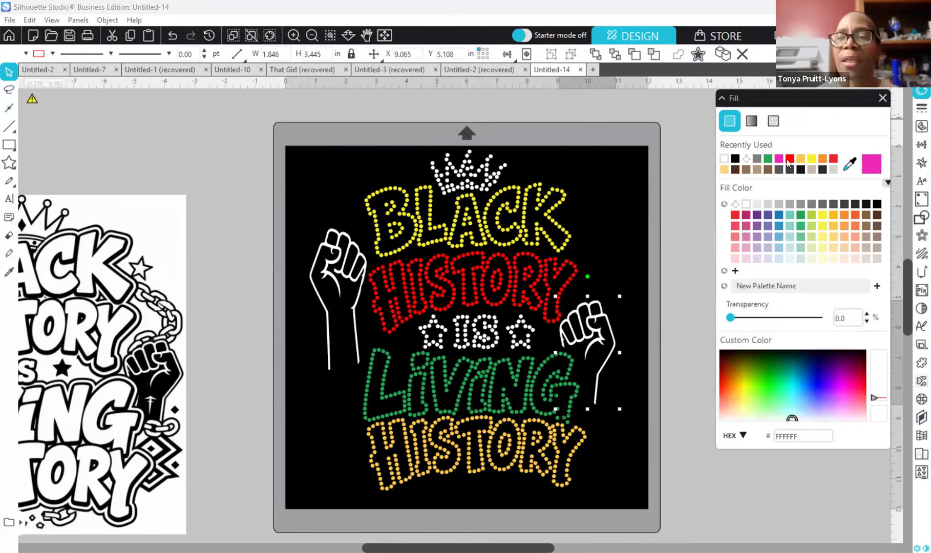
pyautogui.click(756, 215)
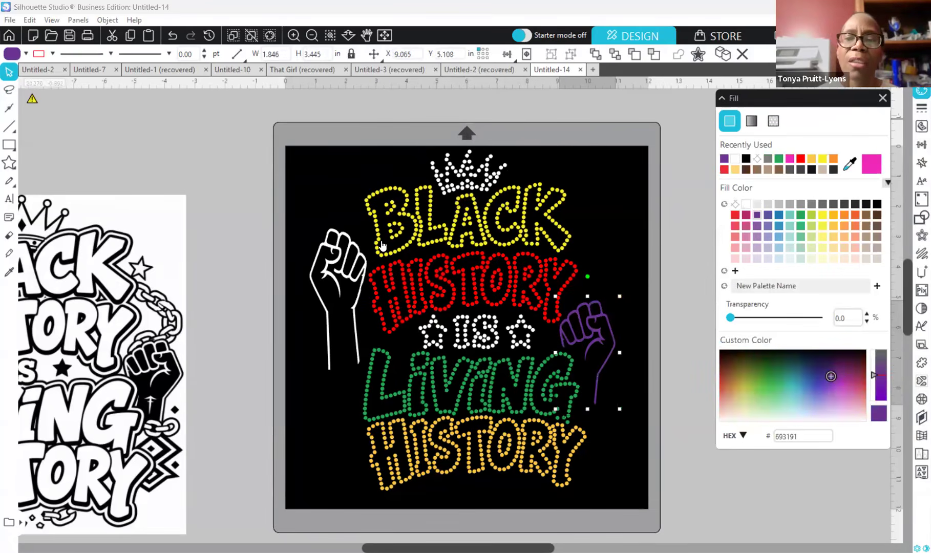
pyautogui.click(345, 252)
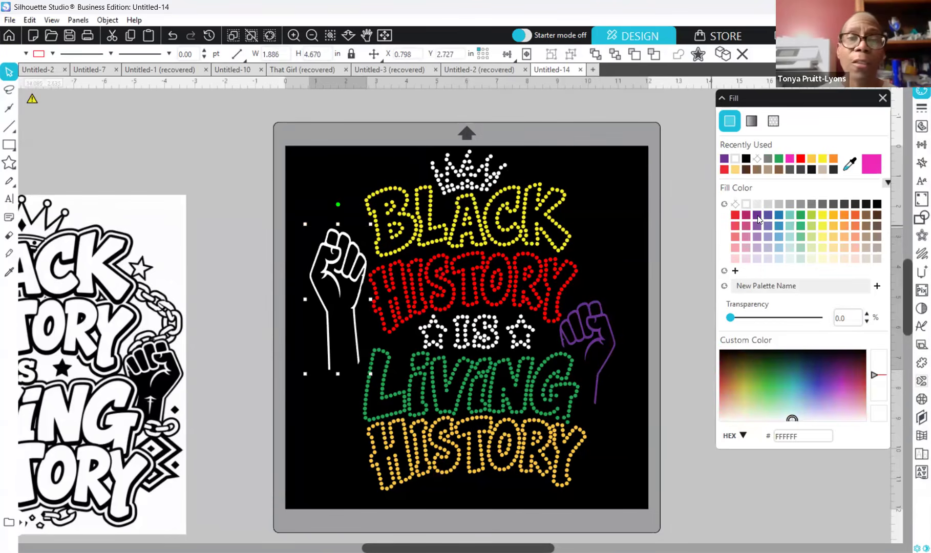
pyautogui.click(758, 215)
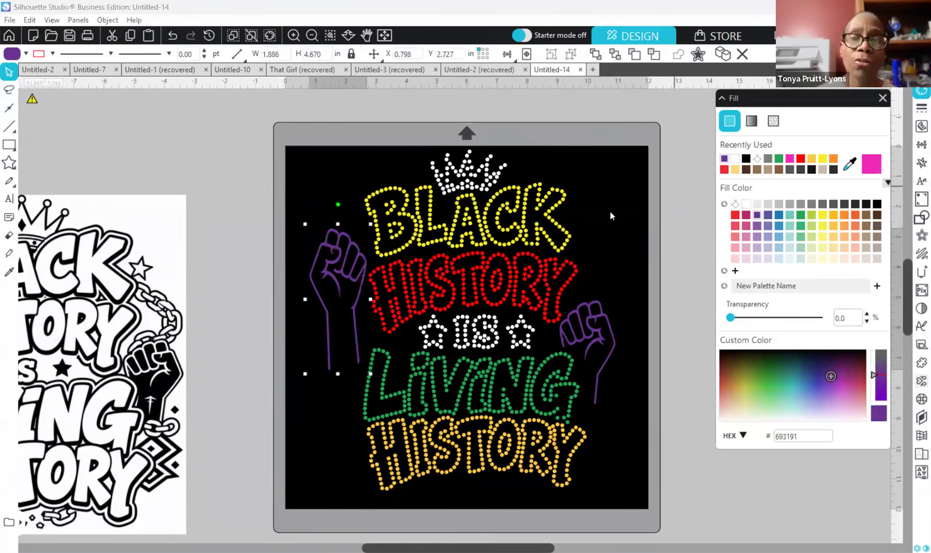
pyautogui.click(658, 181)
# Step: Set the page colour to white and fill the IS line with its two stars black
pyautogui.click(921, 72)
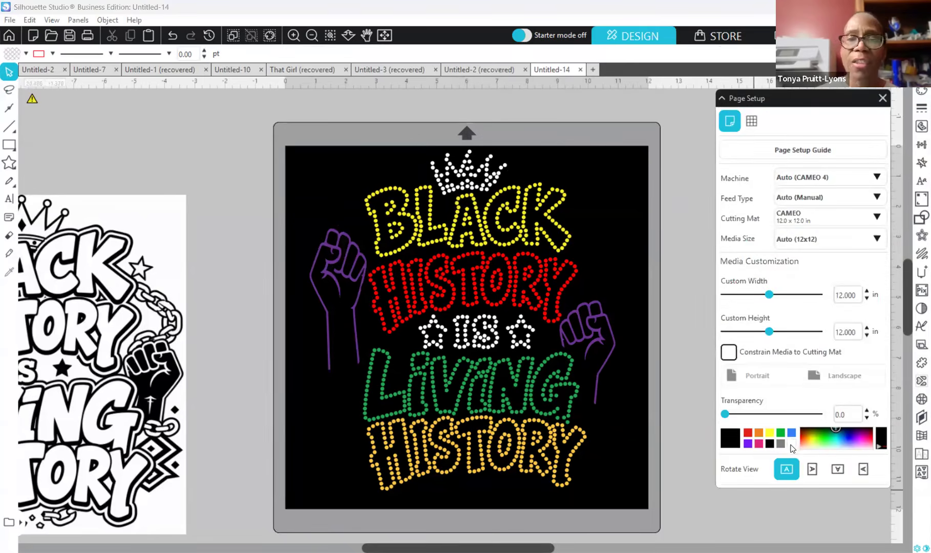
pyautogui.click(791, 443)
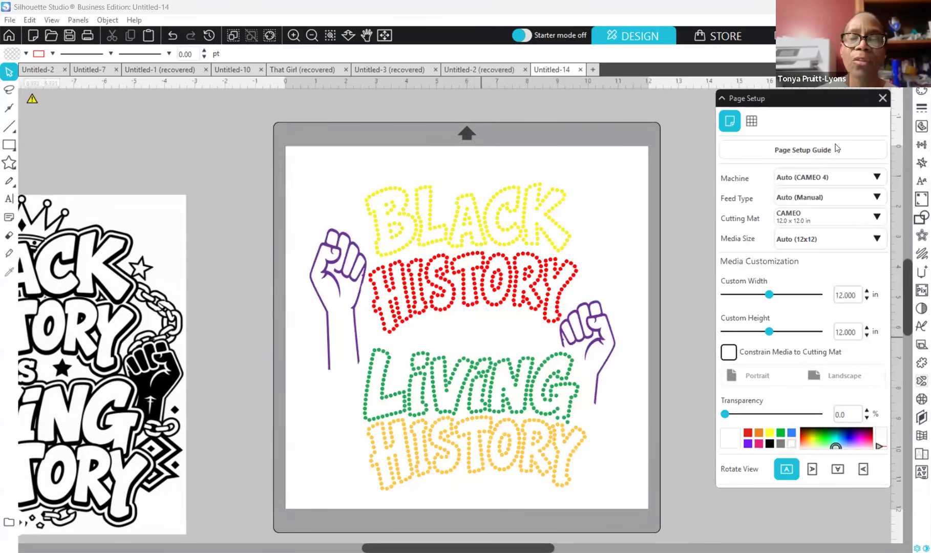
pyautogui.click(918, 94)
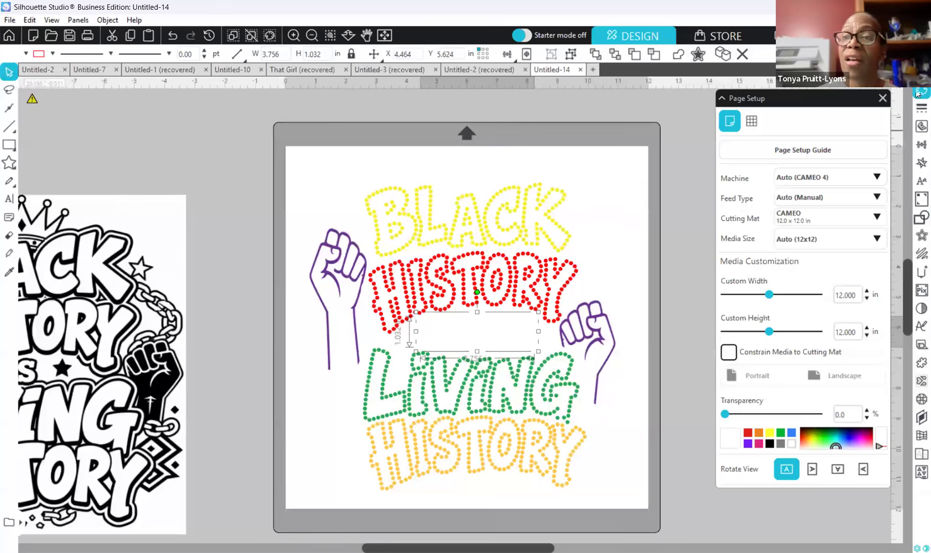
pyautogui.click(746, 160)
pyautogui.click(287, 272)
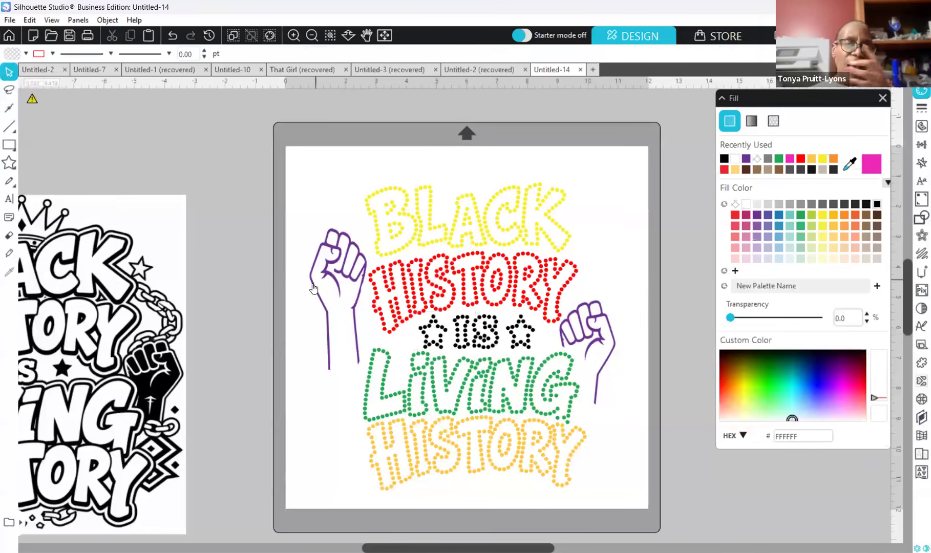
# Step: Remove the rhinestone effect from the crown, stars and all text lines so they are solid shapes
pyautogui.moveTo(382, 174); pyautogui.dragTo(559, 481)
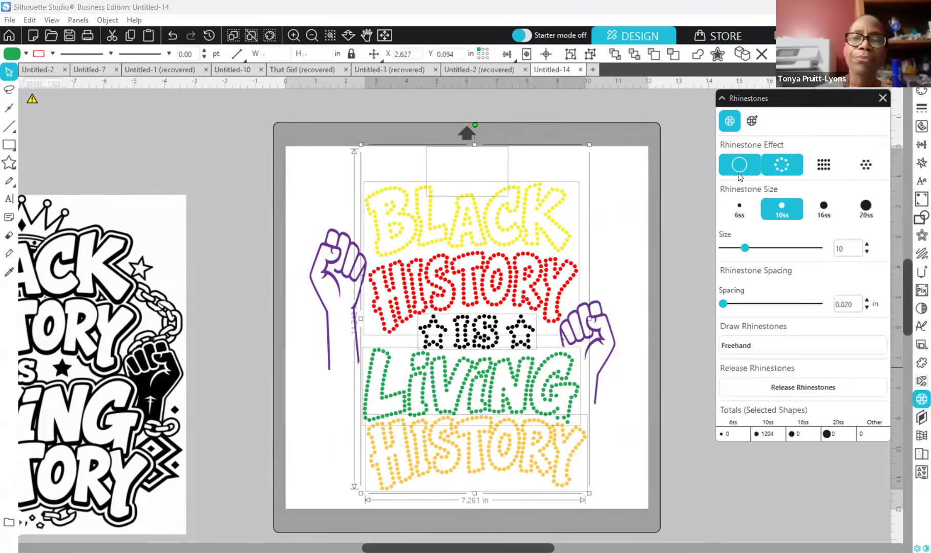
pyautogui.click(739, 172)
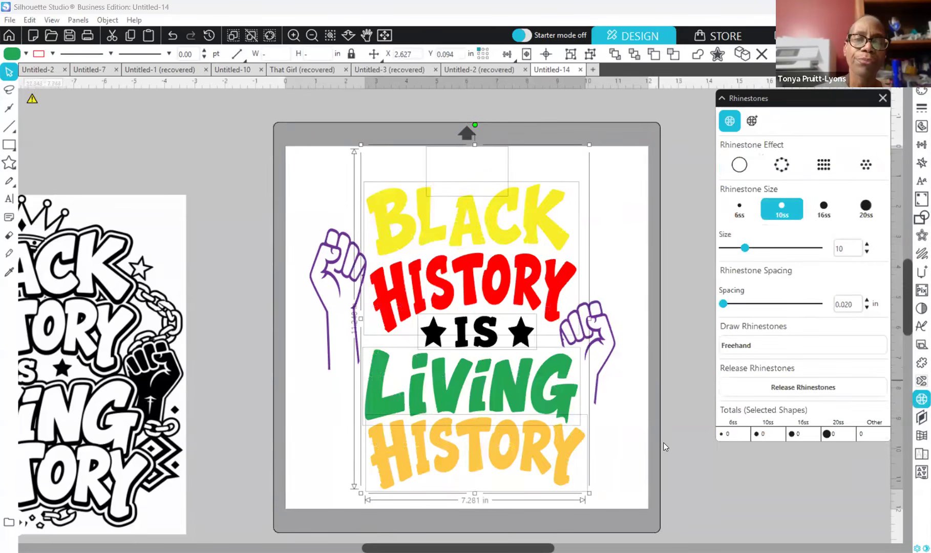
pyautogui.click(389, 236)
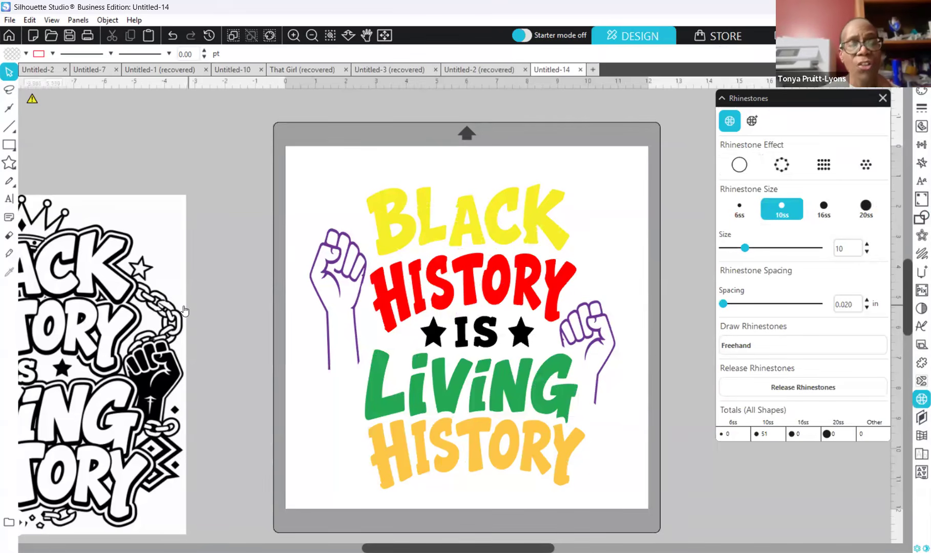
# Step: Move the reference artwork up and closer to the page, and fill the crown above BLACK with black
pyautogui.moveTo(149, 324); pyautogui.dragTo(187, 295)
pyautogui.click(397, 350)
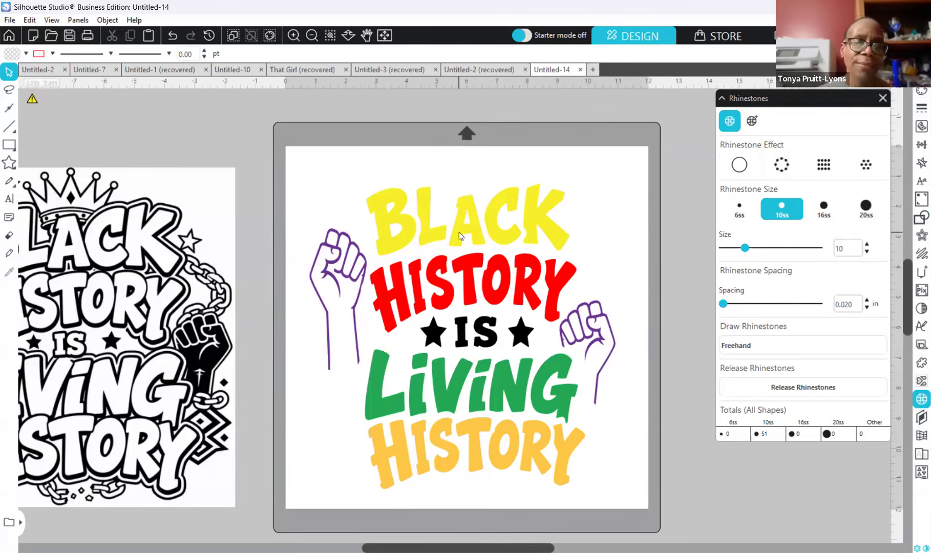
pyautogui.click(448, 180)
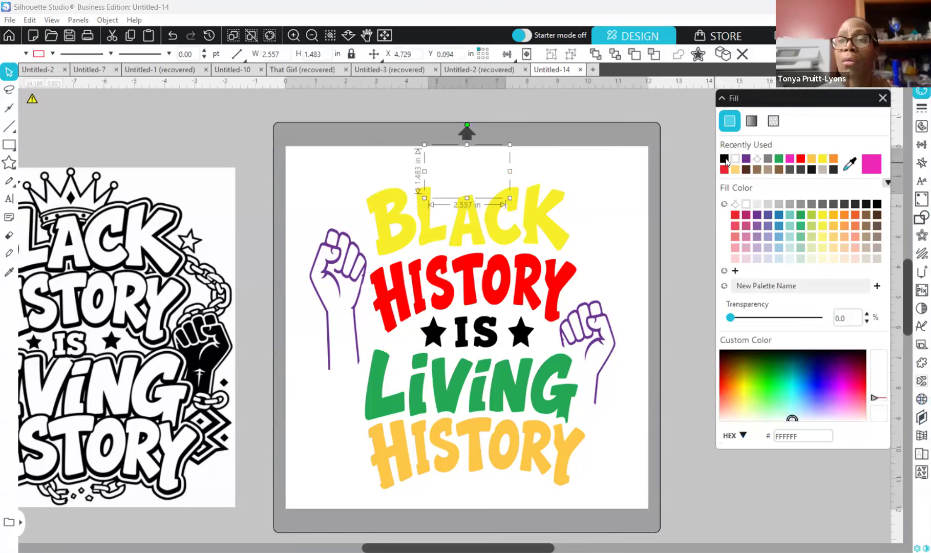
pyautogui.click(724, 159)
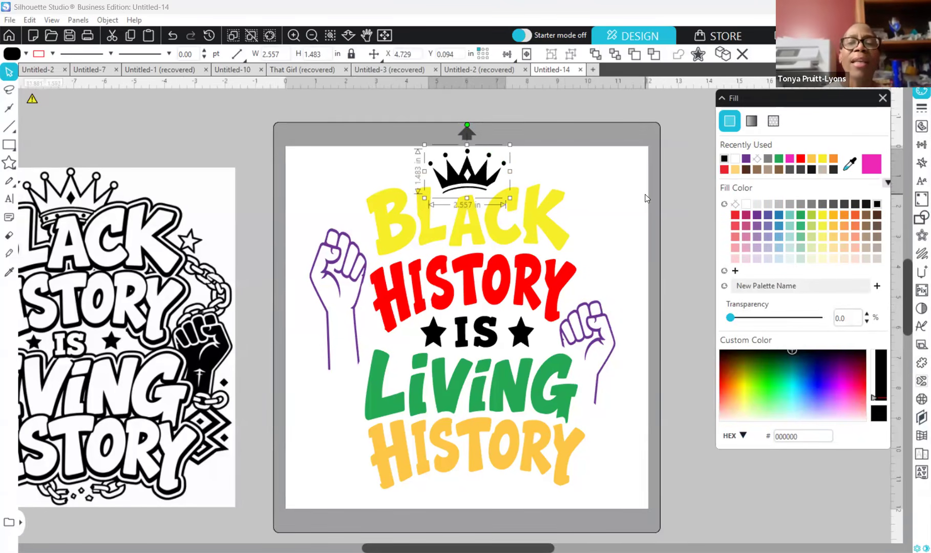
pyautogui.click(328, 122)
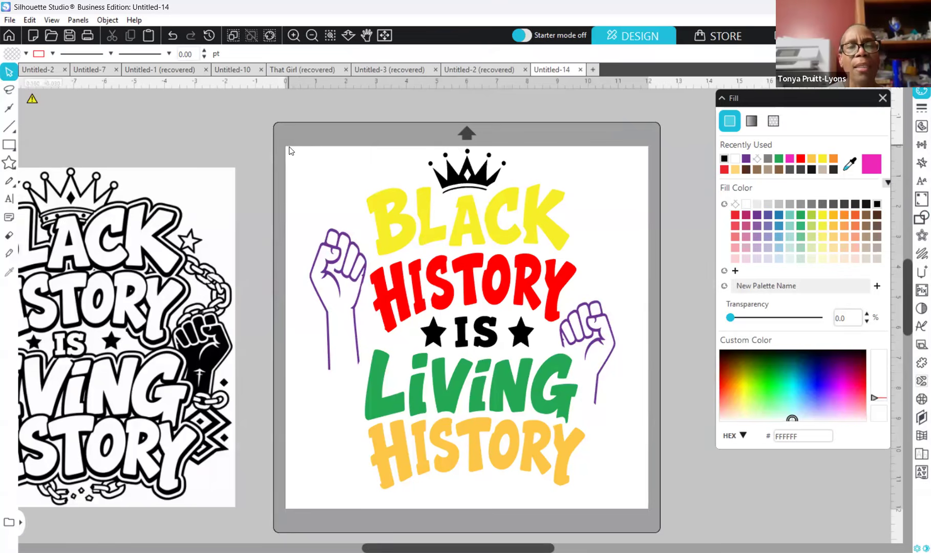
# Step: Start an outward offset around the whole design, including both fists, with a distance of 0.145 in
pyautogui.moveTo(291, 134); pyautogui.dragTo(644, 509)
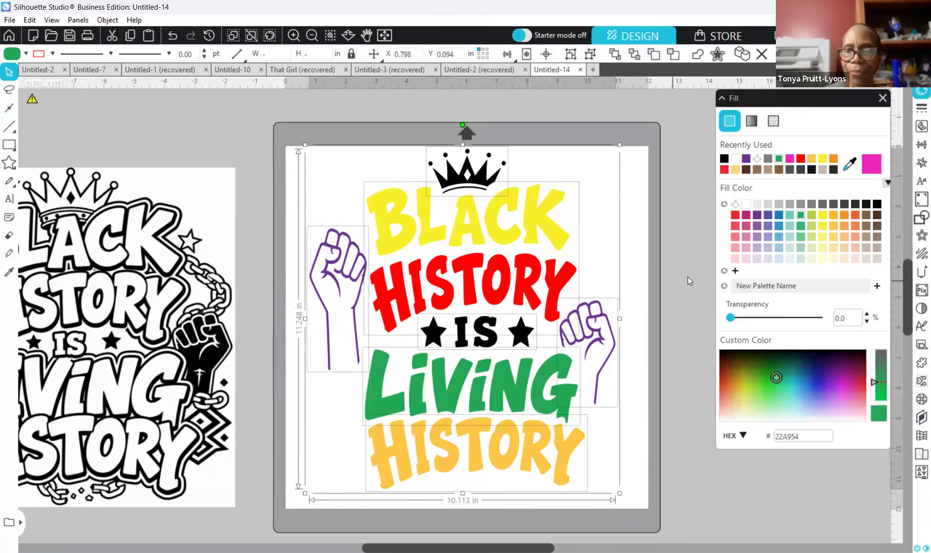
pyautogui.click(920, 236)
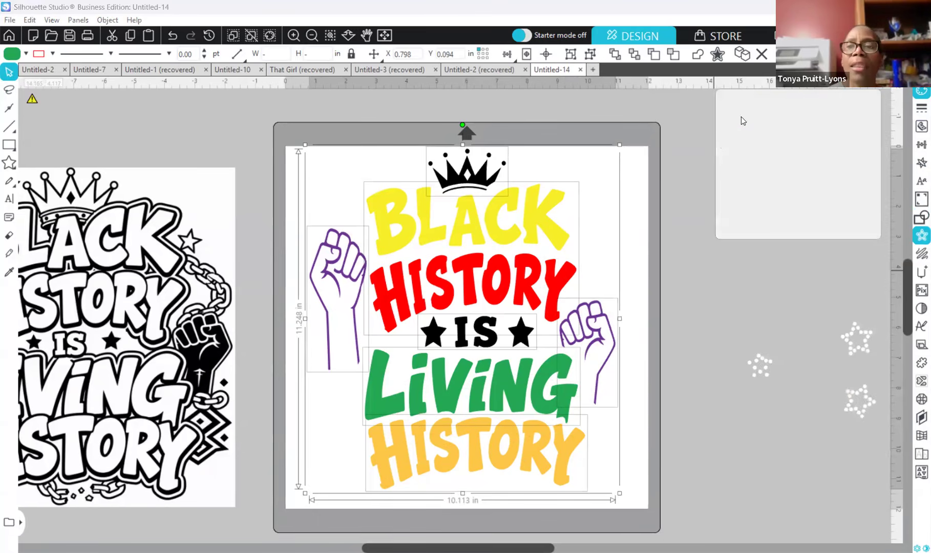
pyautogui.click(756, 132)
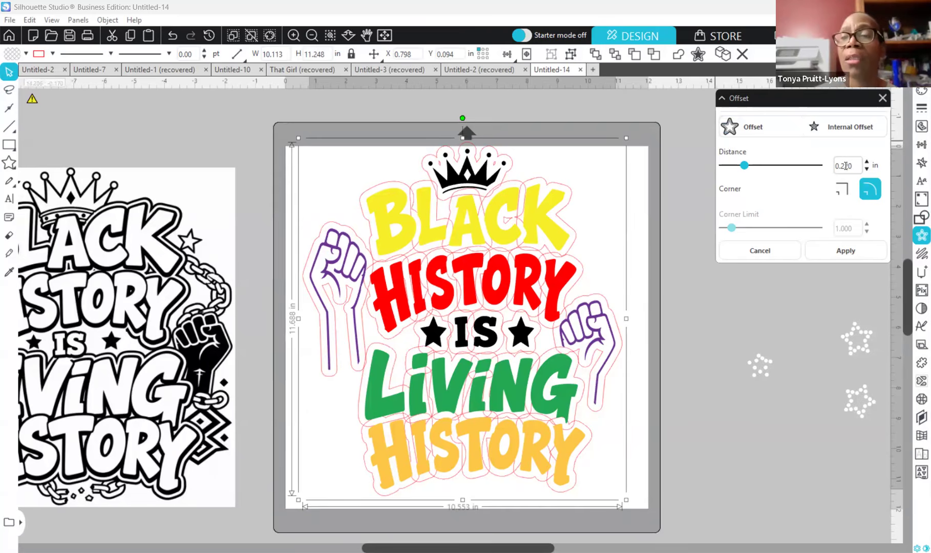
pyautogui.moveTo(842, 165); pyautogui.dragTo(852, 166)
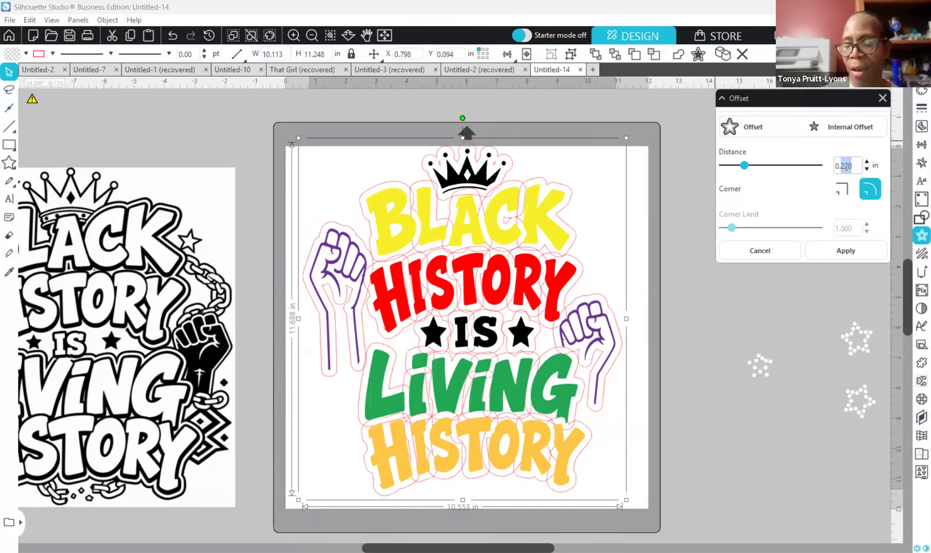
pyautogui.write('145')
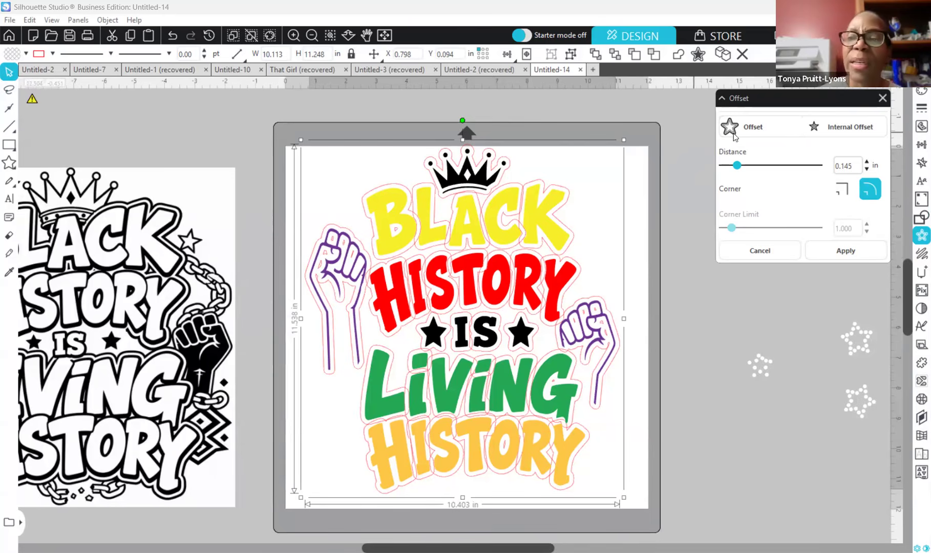
# Step: Increase the offset distance to 0.185 in with rounded corners and apply the offset
pyautogui.click(866, 162)
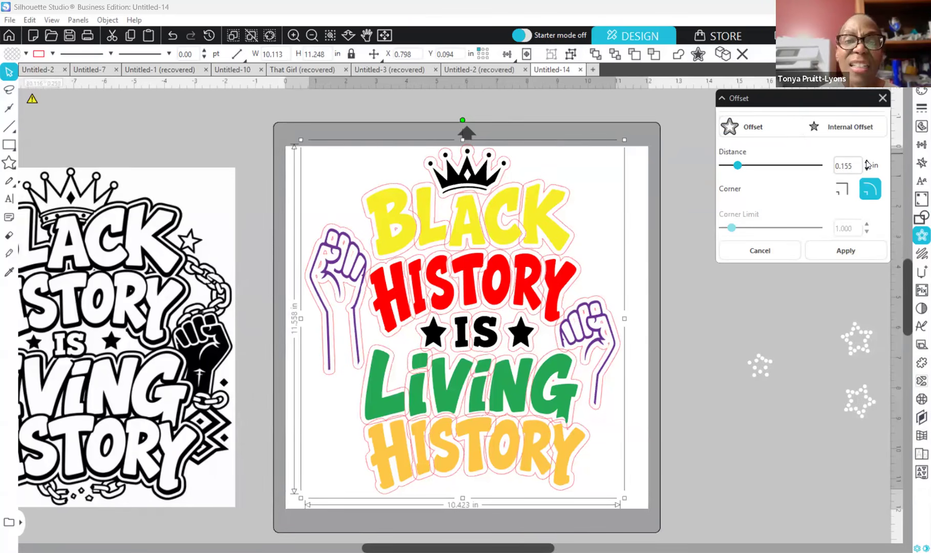
pyautogui.click(867, 161)
pyautogui.click(866, 161)
pyautogui.click(867, 161)
pyautogui.click(866, 162)
pyautogui.click(866, 162)
pyautogui.click(866, 162)
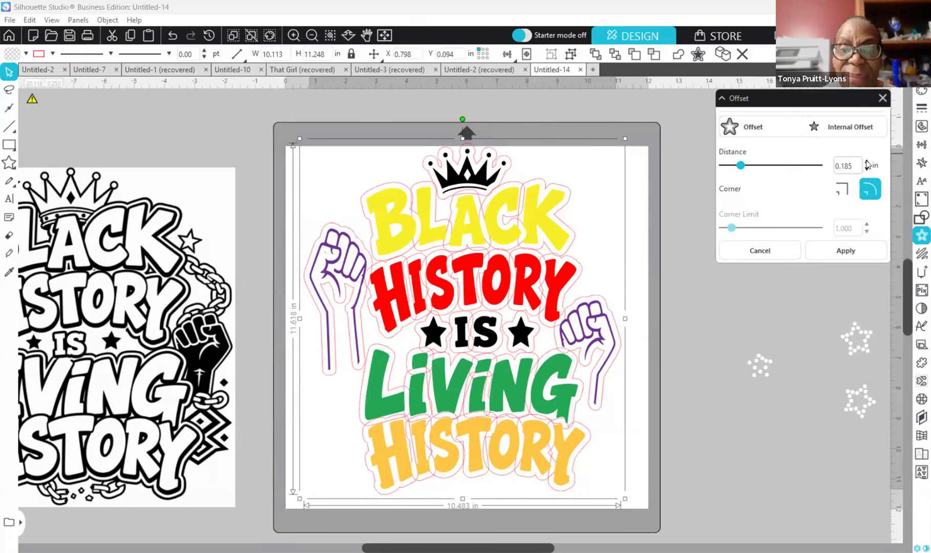
pyautogui.click(854, 249)
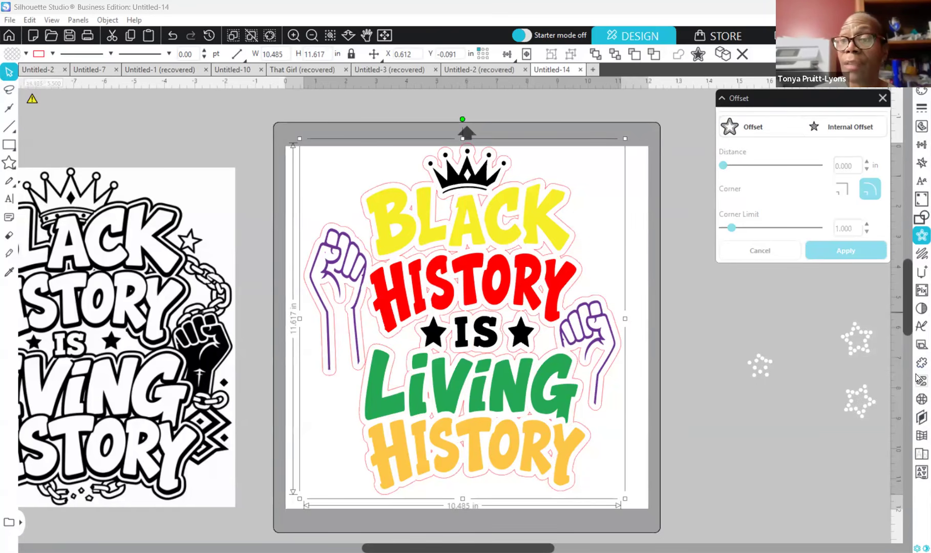
# Step: Convert the offset outline to 10ss edge rhinestones and fill them with pink ED27B9
pyautogui.click(920, 399)
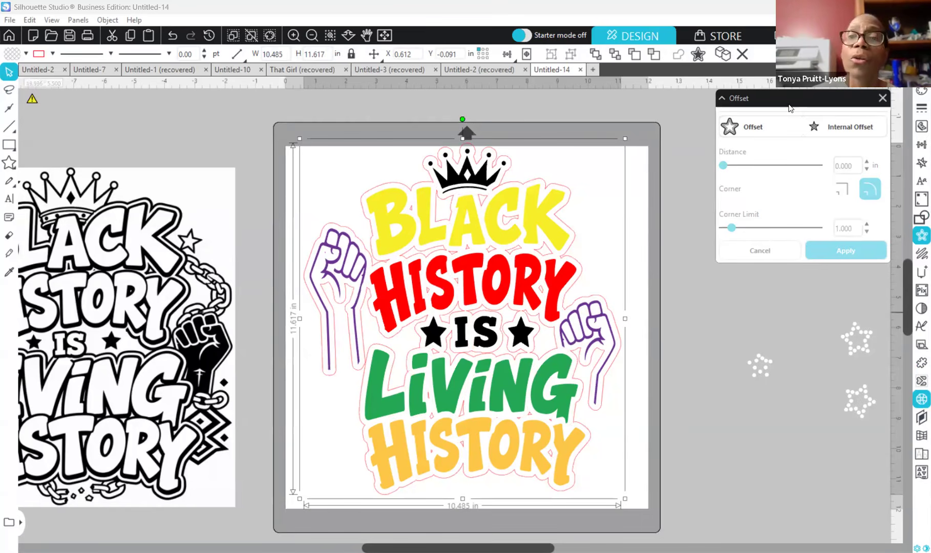
pyautogui.click(776, 167)
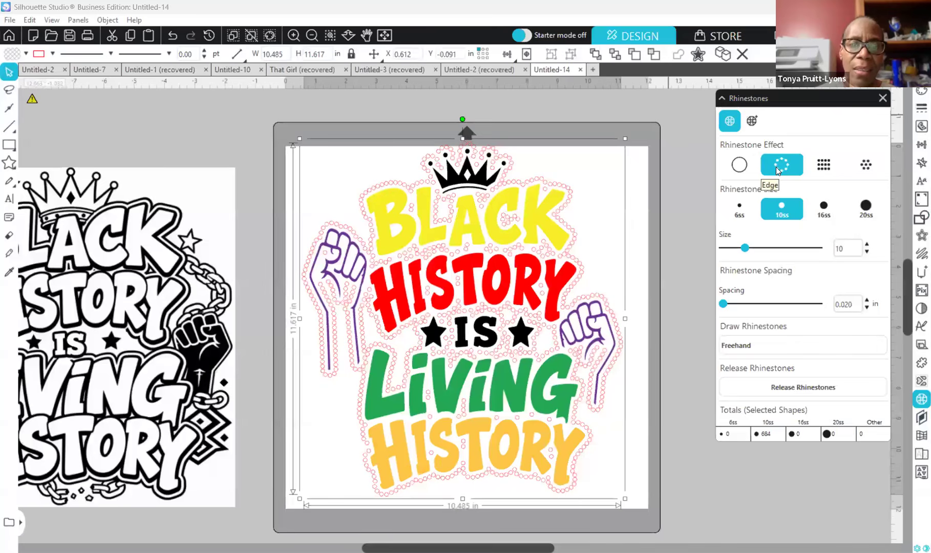
pyautogui.click(921, 93)
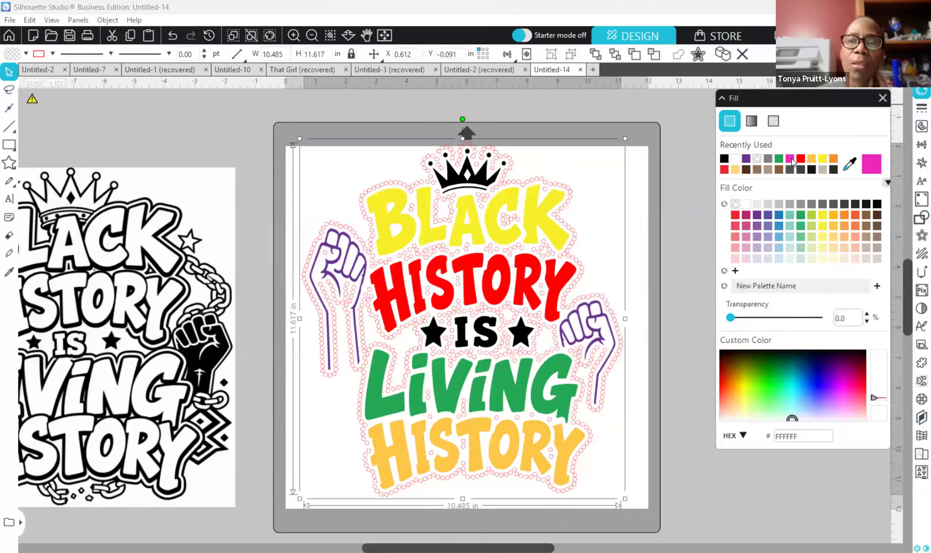
pyautogui.click(790, 159)
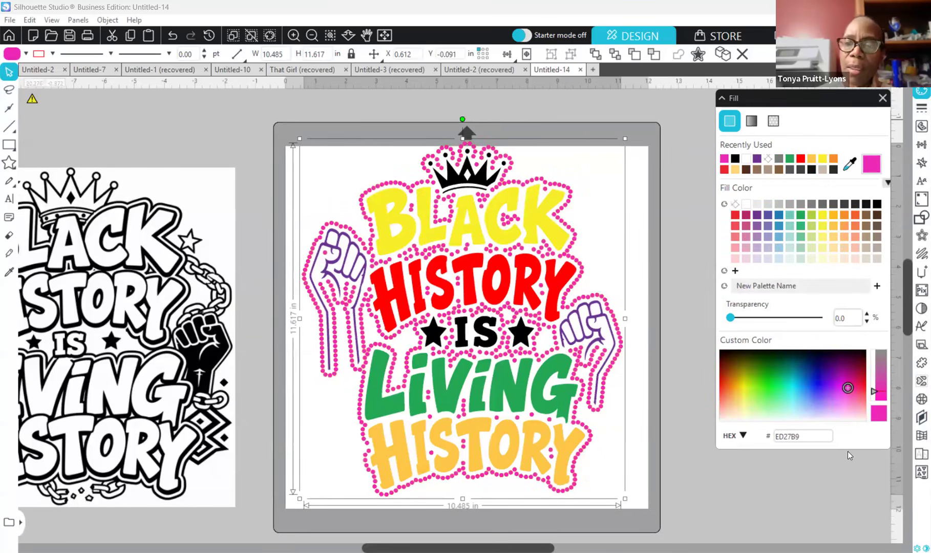
# Step: Set the page colour to black
pyautogui.click(920, 73)
pyautogui.click(769, 444)
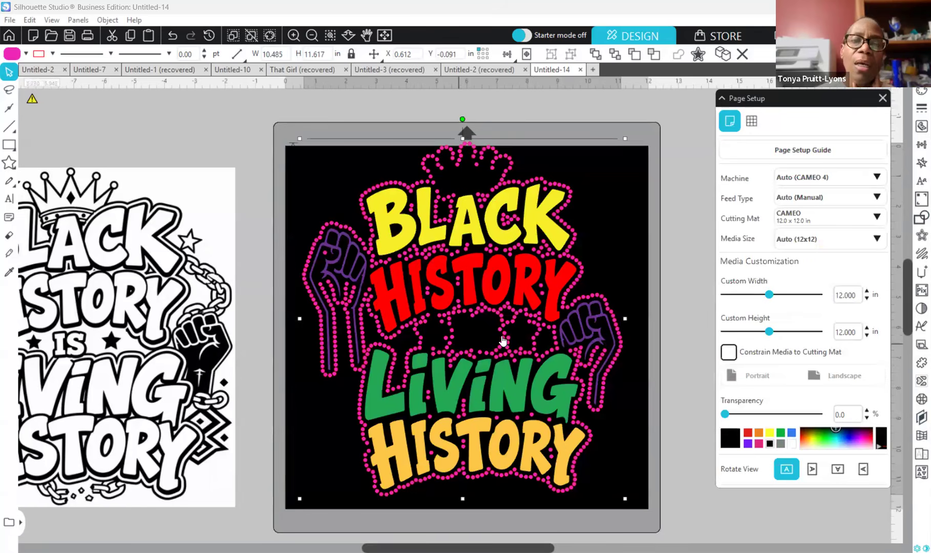
# Step: Try filling the crown with dark brown 502E1B and undo the change
pyautogui.click(468, 181)
pyautogui.click(920, 94)
pyautogui.click(745, 160)
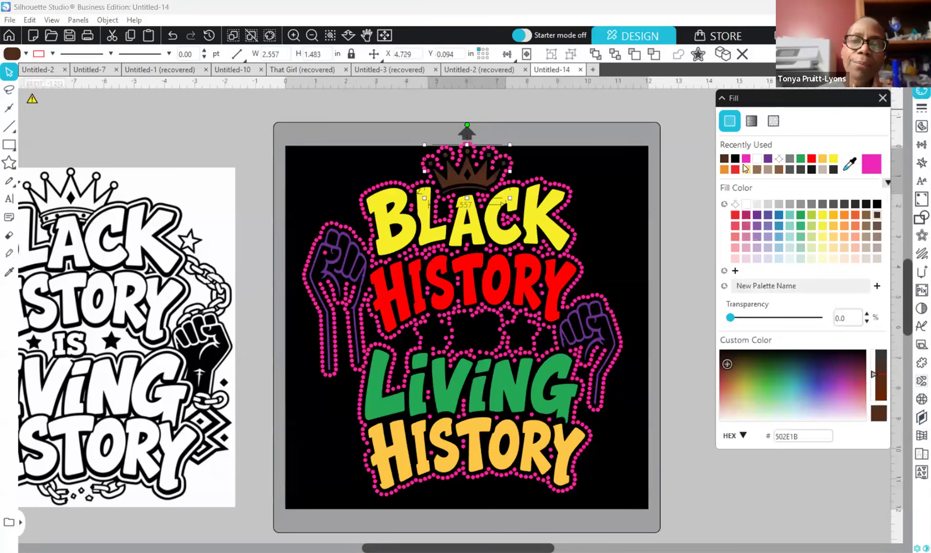
pyautogui.click(177, 40)
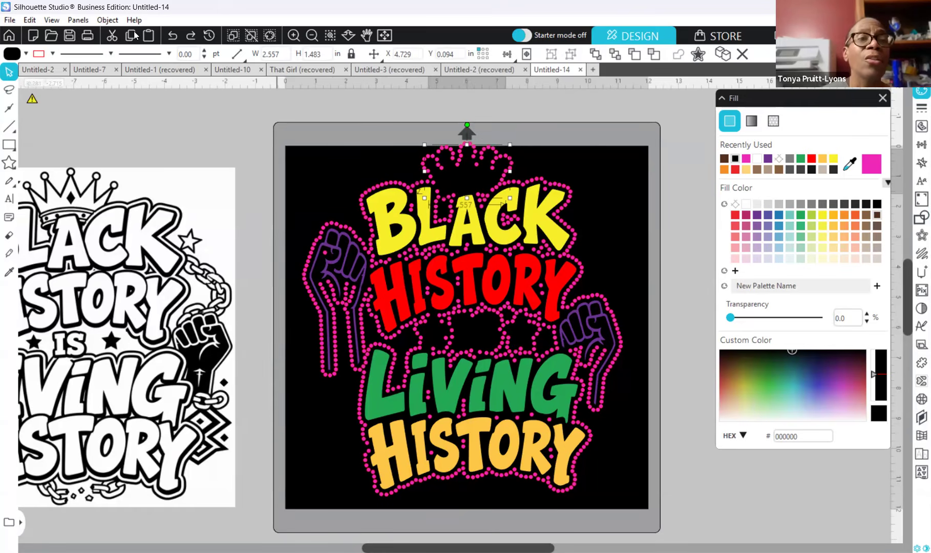
# Step: Undo the black page colour, the pink rhinestone outline and the offset around the whole design
pyautogui.click(171, 36)
pyautogui.click(171, 36)
pyautogui.click(171, 36)
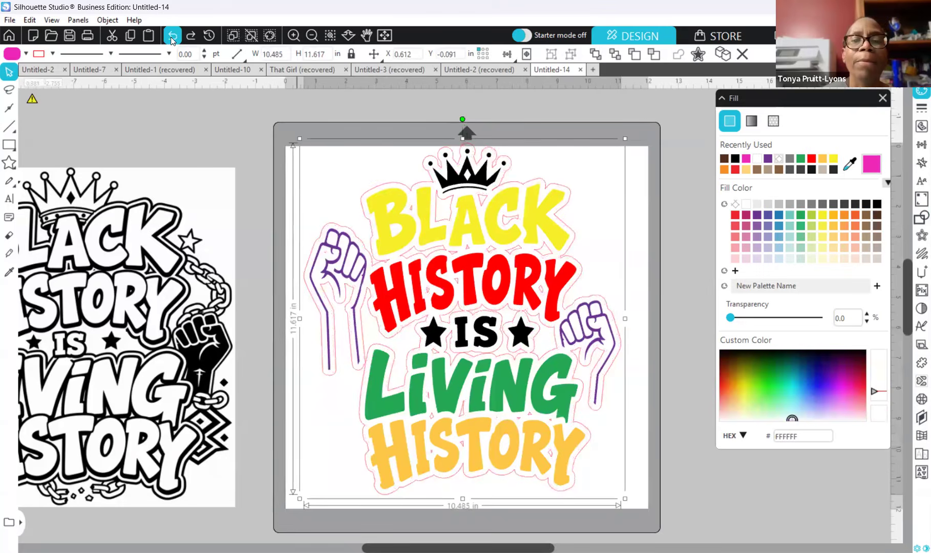
pyautogui.click(172, 37)
pyautogui.click(172, 37)
pyautogui.click(172, 36)
pyautogui.click(171, 37)
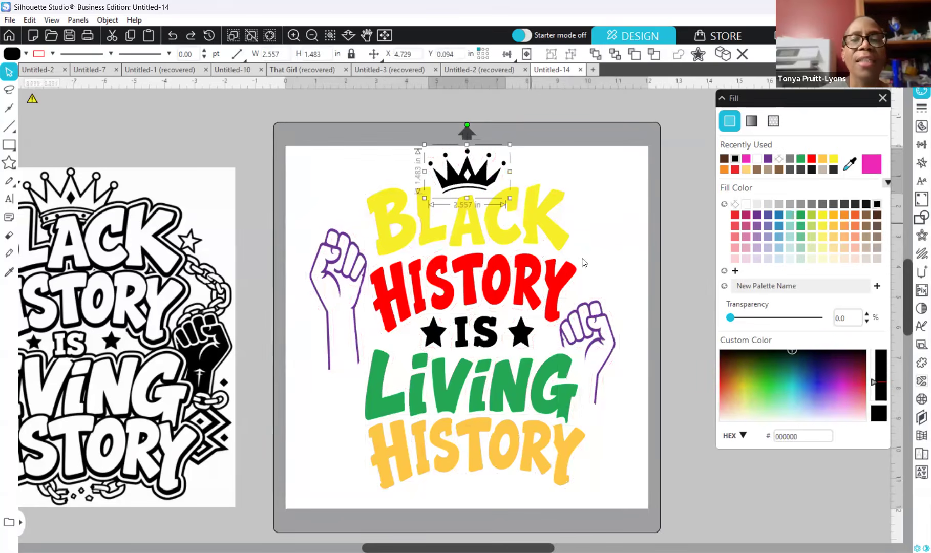
pyautogui.click(654, 264)
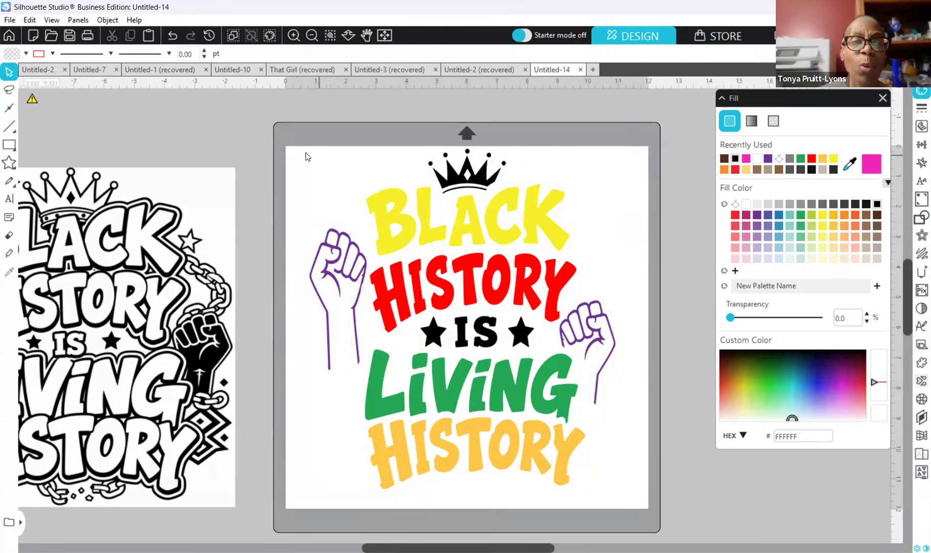
# Step: Start an outward offset around the whole design, including both fists, and raise its distance to 0.250 in
pyautogui.moveTo(298, 147); pyautogui.dragTo(621, 498)
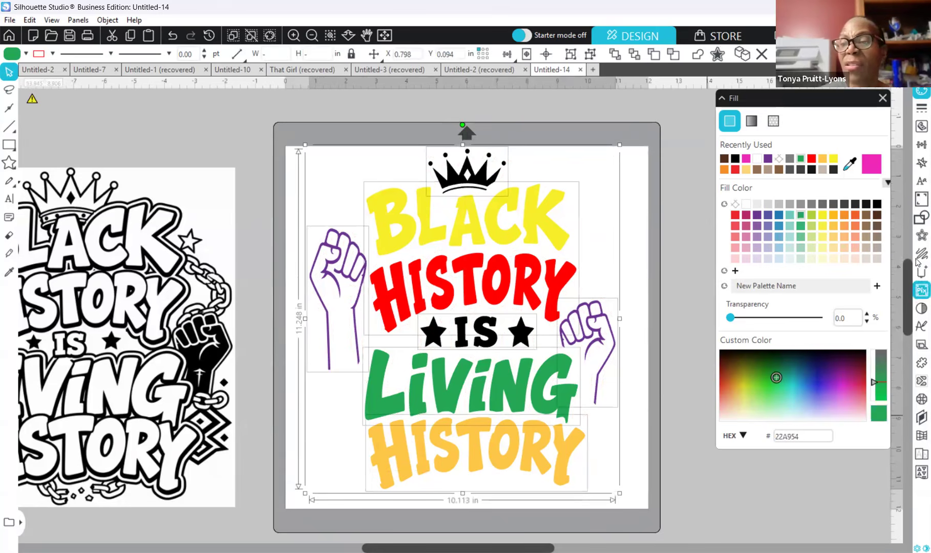
pyautogui.click(918, 237)
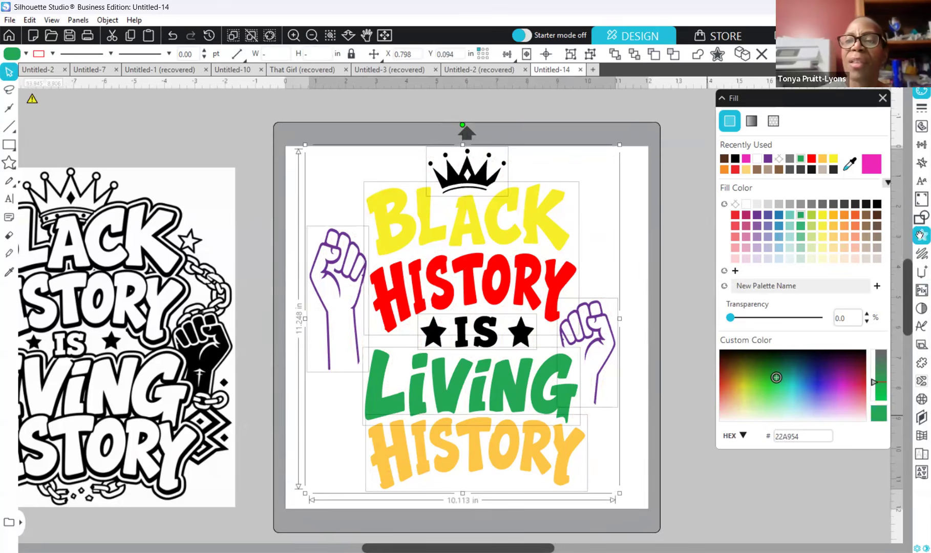
pyautogui.click(757, 128)
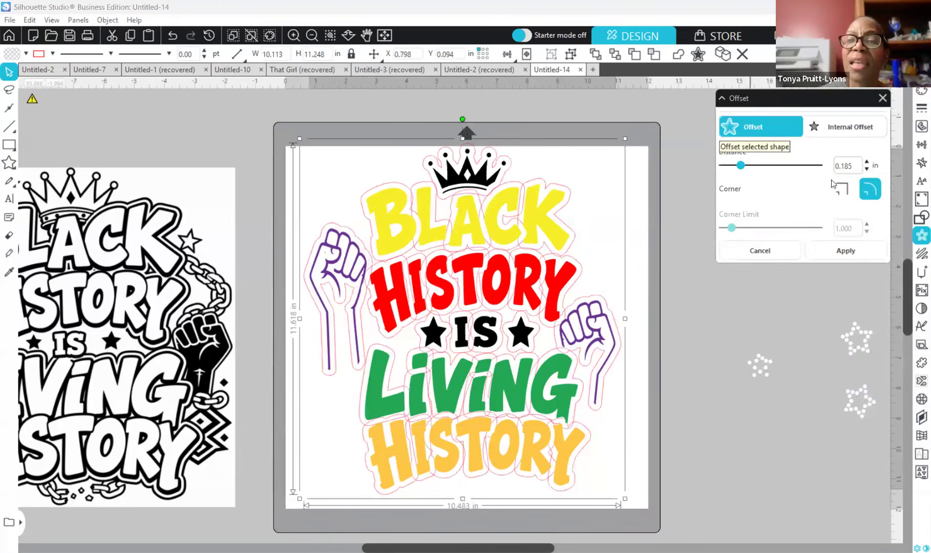
pyautogui.click(866, 162)
pyautogui.click(866, 162)
pyautogui.click(866, 163)
pyautogui.click(866, 162)
pyautogui.click(866, 162)
pyautogui.click(866, 162)
pyautogui.click(866, 163)
pyautogui.click(866, 163)
pyautogui.click(866, 162)
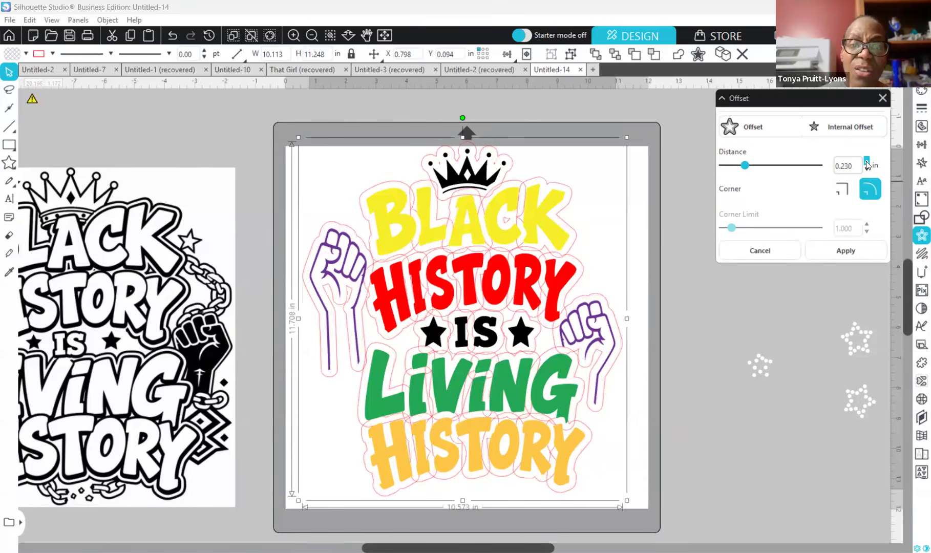
pyautogui.click(867, 163)
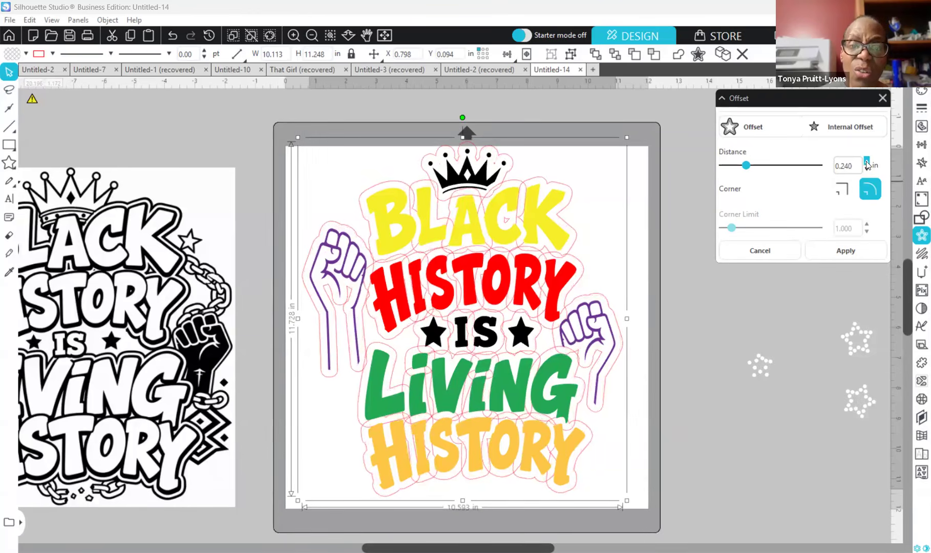
pyautogui.click(867, 163)
pyautogui.click(868, 163)
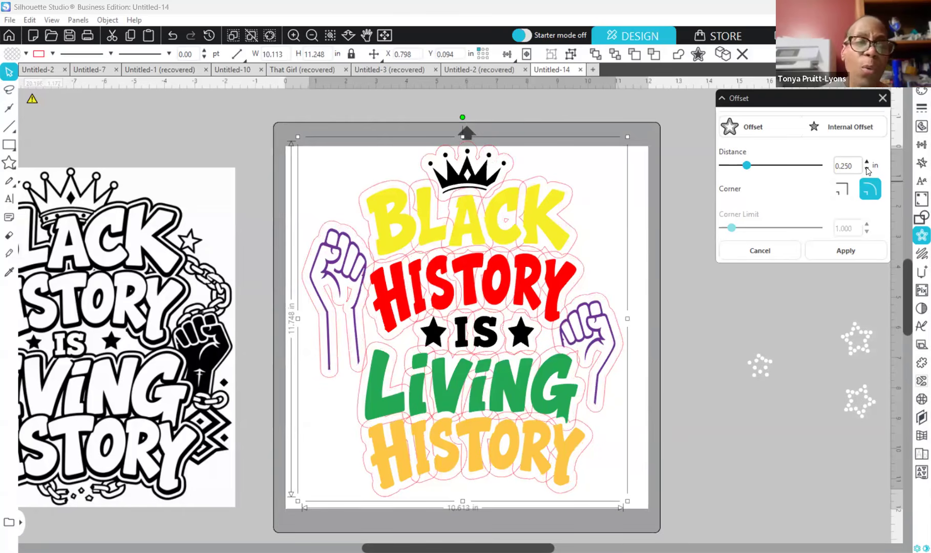
# Step: Reduce the offset distance to 0.205 in with rounded corners and apply the offset
pyautogui.click(867, 168)
pyautogui.click(867, 168)
pyautogui.click(866, 169)
pyautogui.click(866, 169)
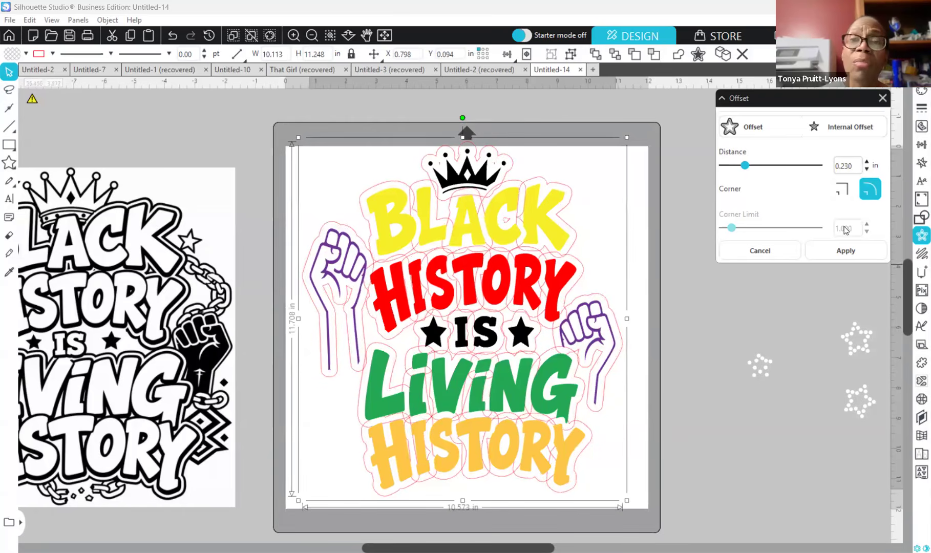
pyautogui.click(867, 169)
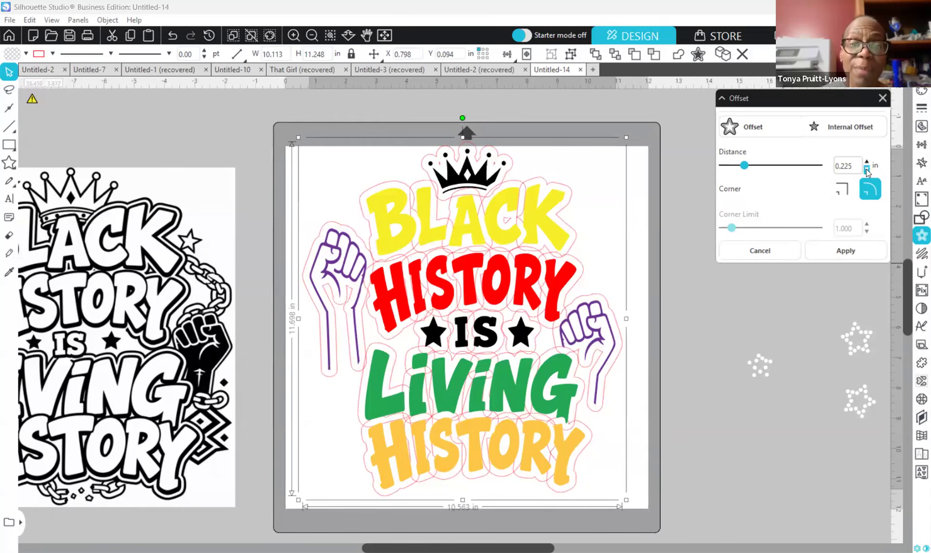
pyautogui.click(866, 169)
pyautogui.click(866, 169)
pyautogui.click(866, 169)
pyautogui.click(867, 169)
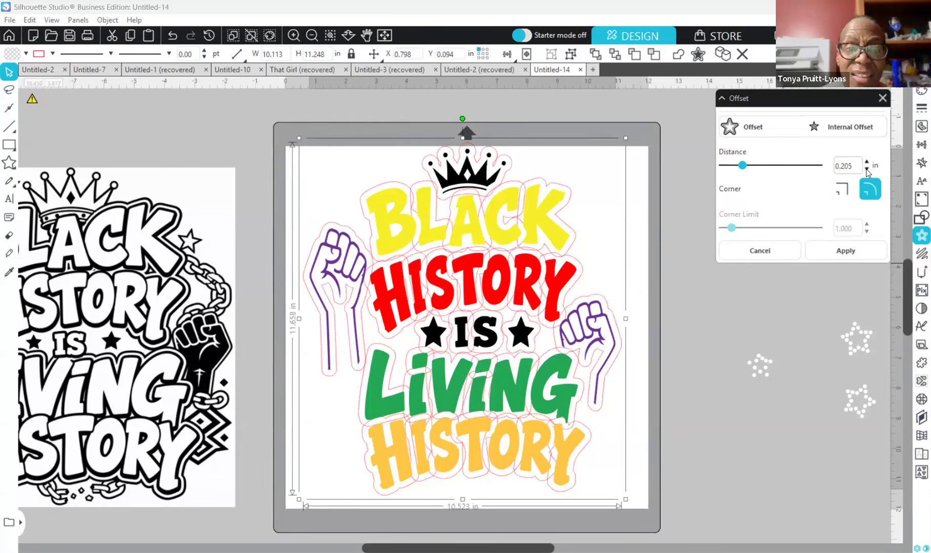
pyautogui.click(839, 247)
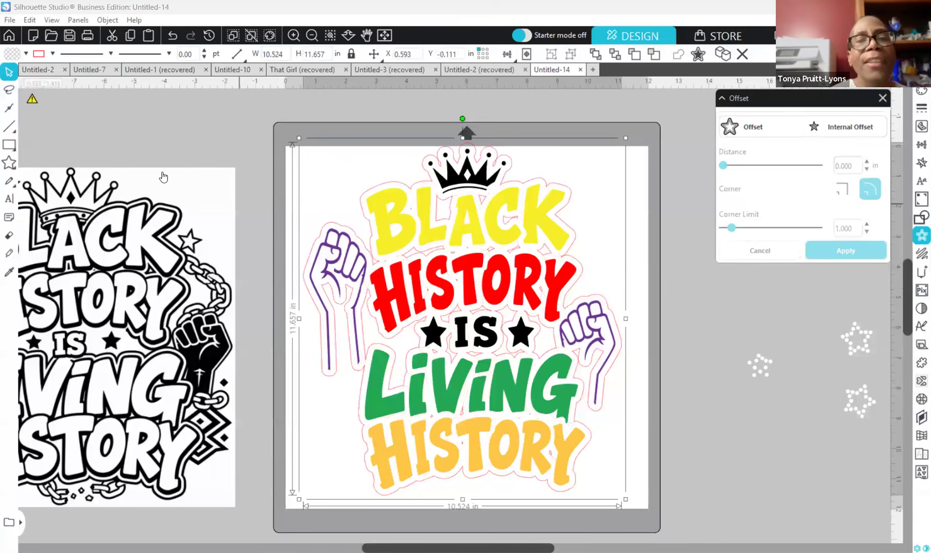
# Step: Look through the other open rhinestone designs, ending with Untitled-2 (recovered), and return to Untitled-14
pyautogui.click(44, 71)
pyautogui.click(90, 70)
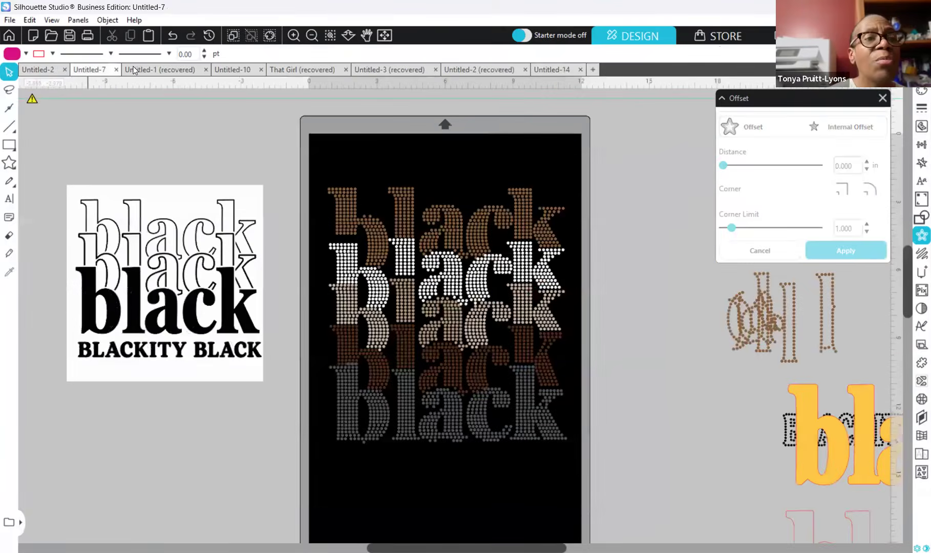
pyautogui.click(174, 70)
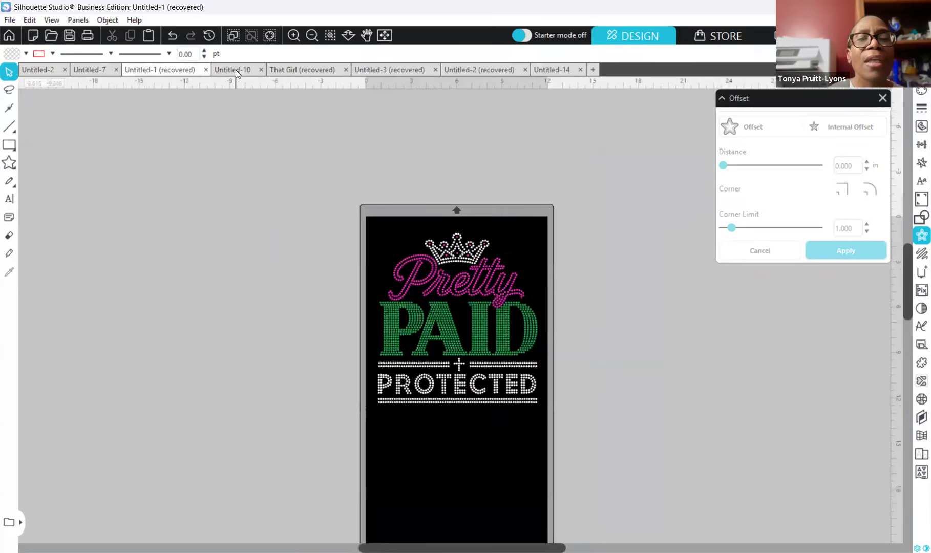
pyautogui.click(408, 71)
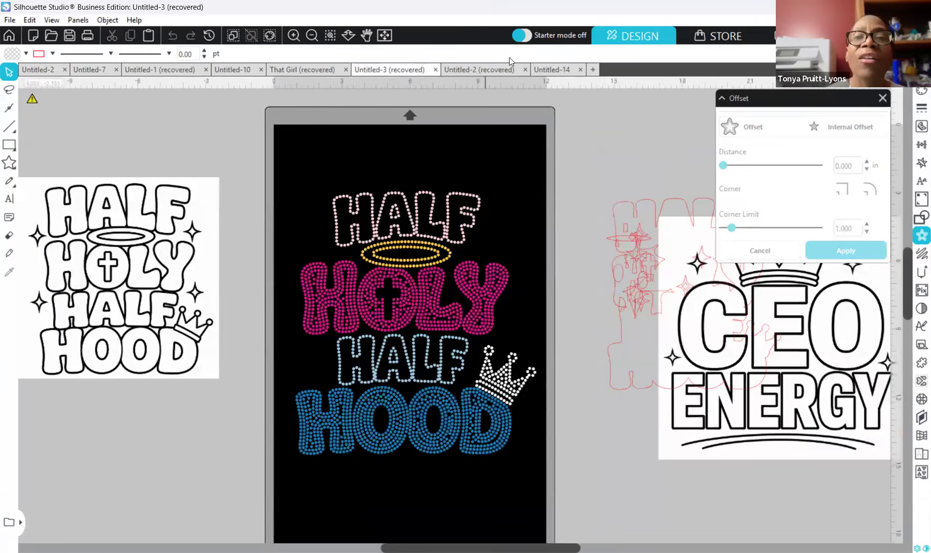
pyautogui.click(475, 70)
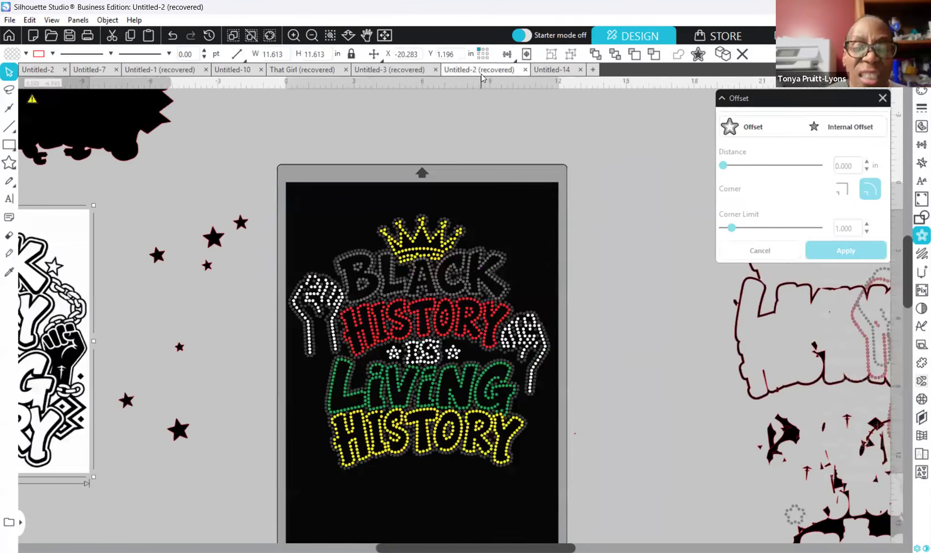
pyautogui.click(553, 70)
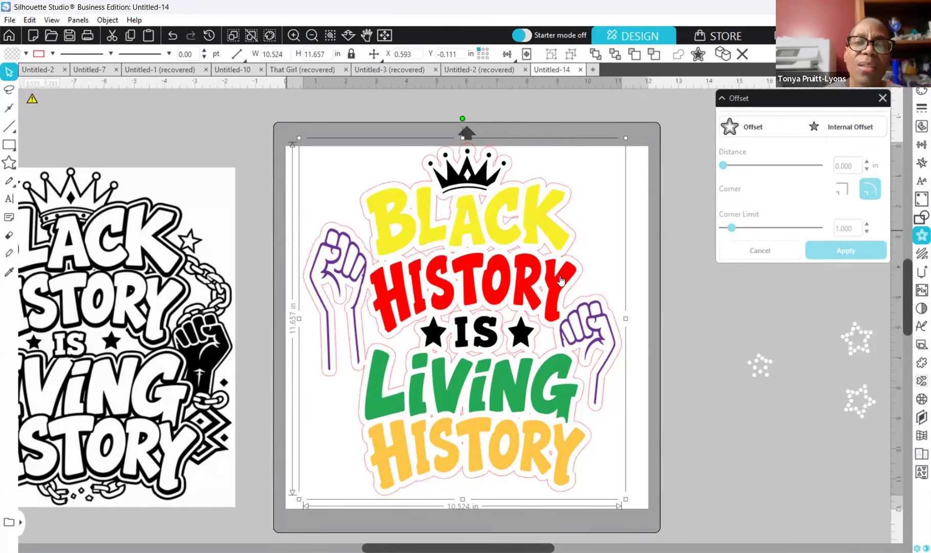
# Step: Convert the offset outline to edge rhinestones filled with white FFFFFF and set the page colour to black
pyautogui.click(918, 96)
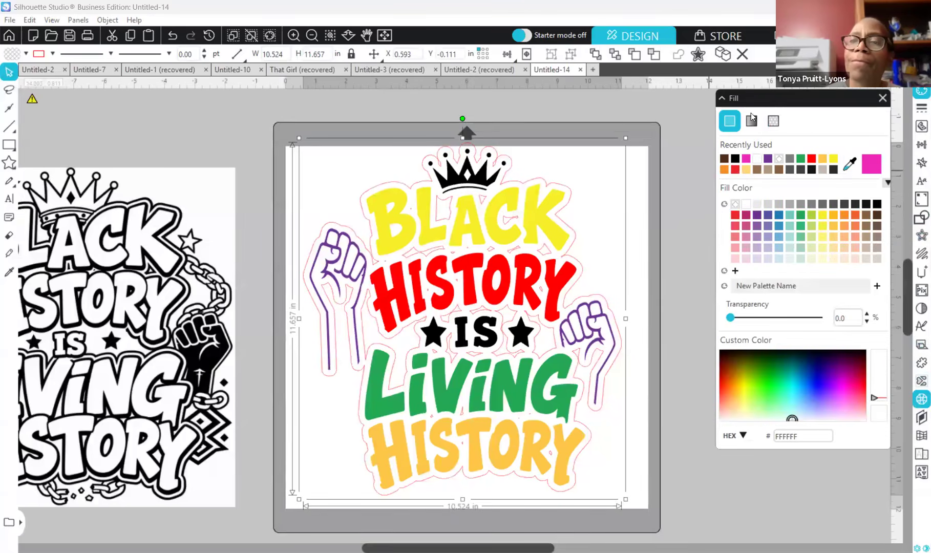
pyautogui.click(786, 171)
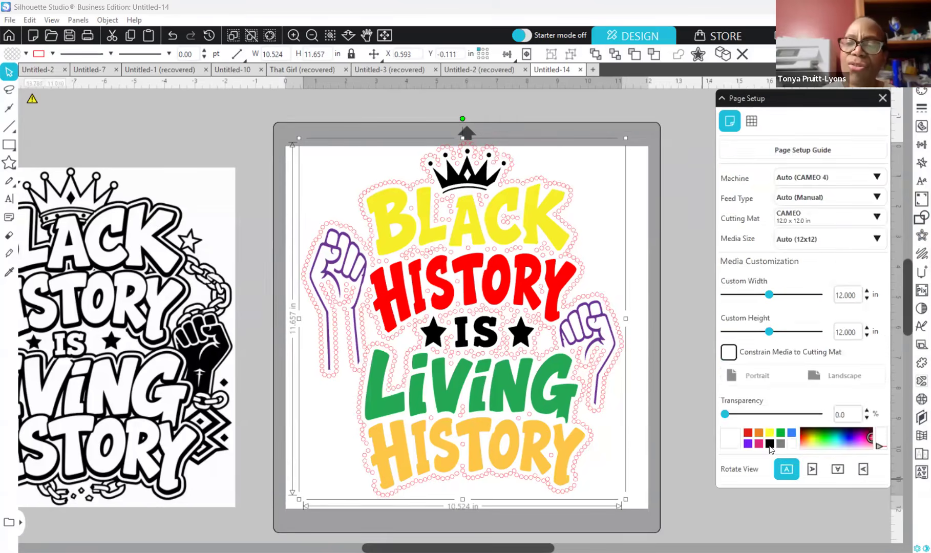
pyautogui.click(768, 443)
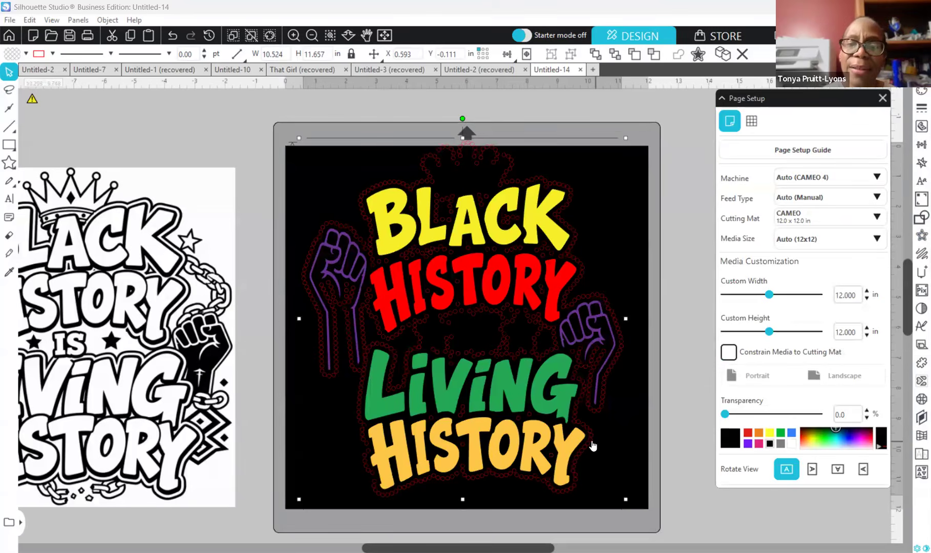
pyautogui.click(917, 96)
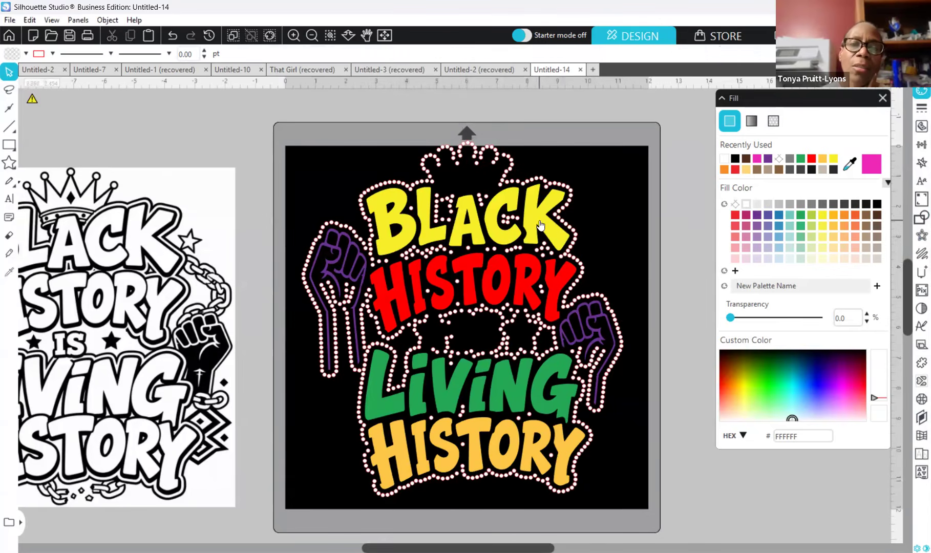
# Step: Convert the BLACK, HISTORY, LIVING and lower HISTORY lettering to 10ss edge rhinestones
pyautogui.click(541, 225)
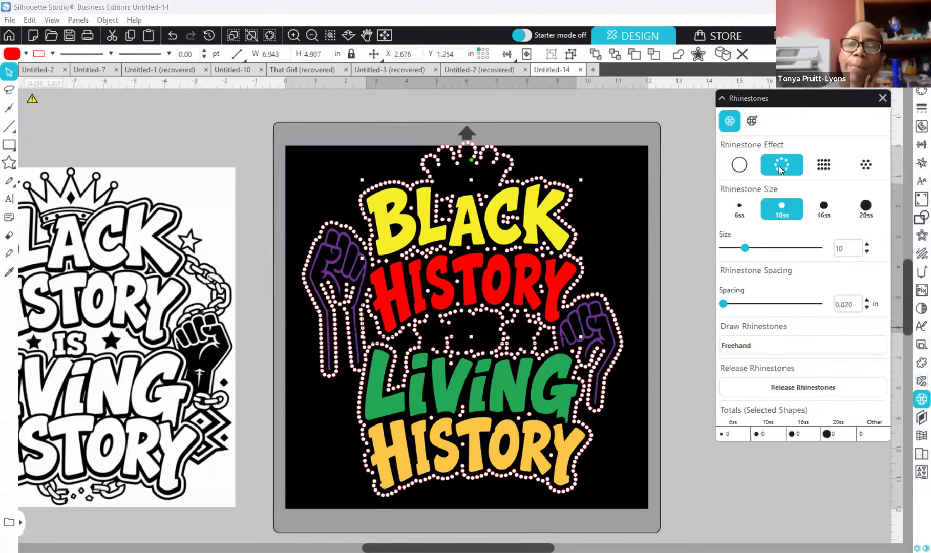
pyautogui.click(779, 166)
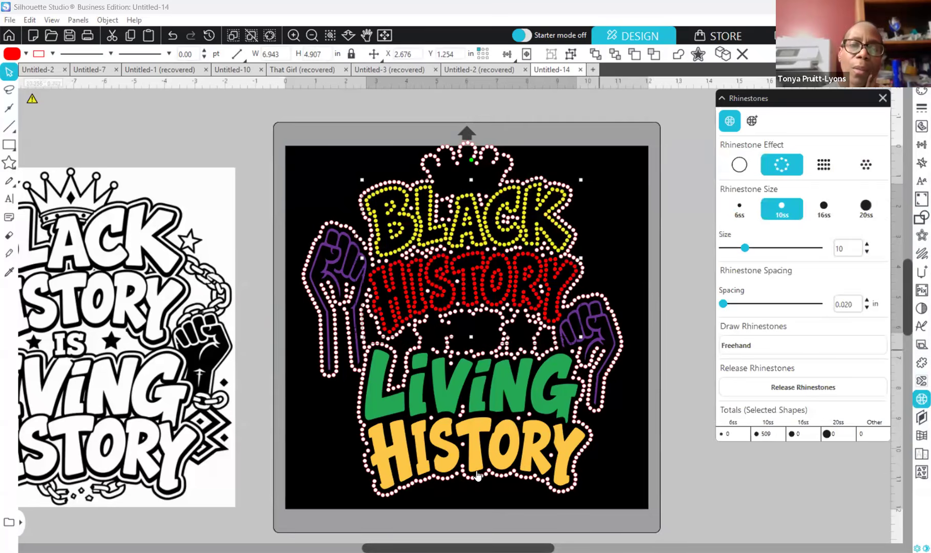
pyautogui.click(522, 399)
pyautogui.click(782, 172)
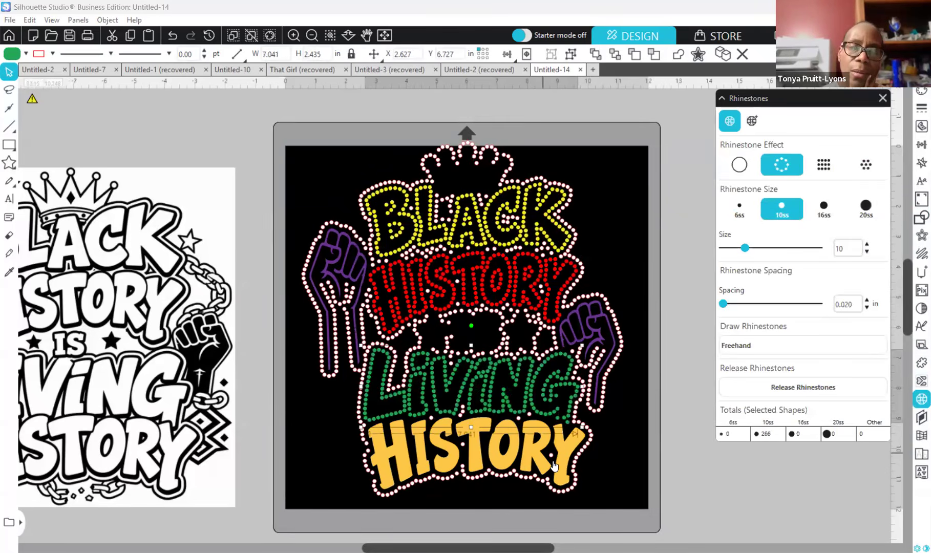
pyautogui.click(553, 463)
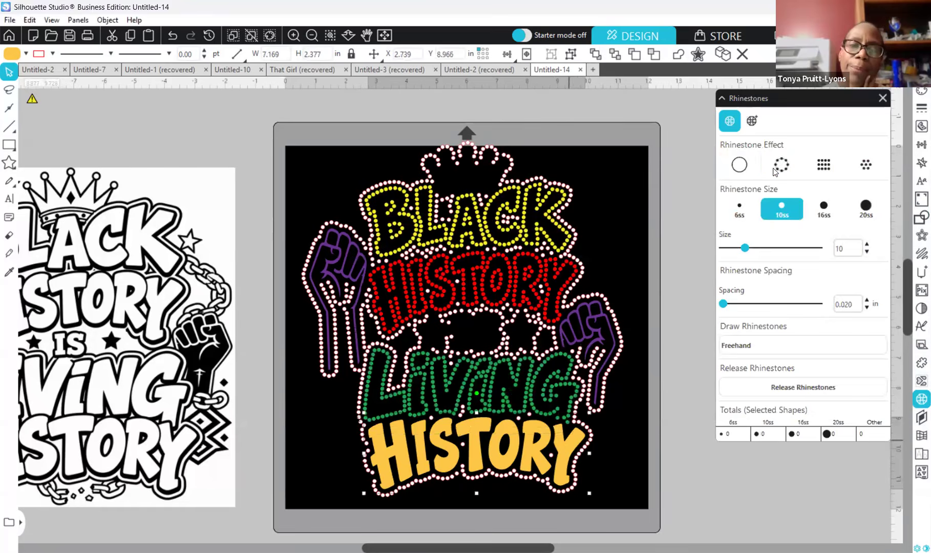
pyautogui.click(774, 171)
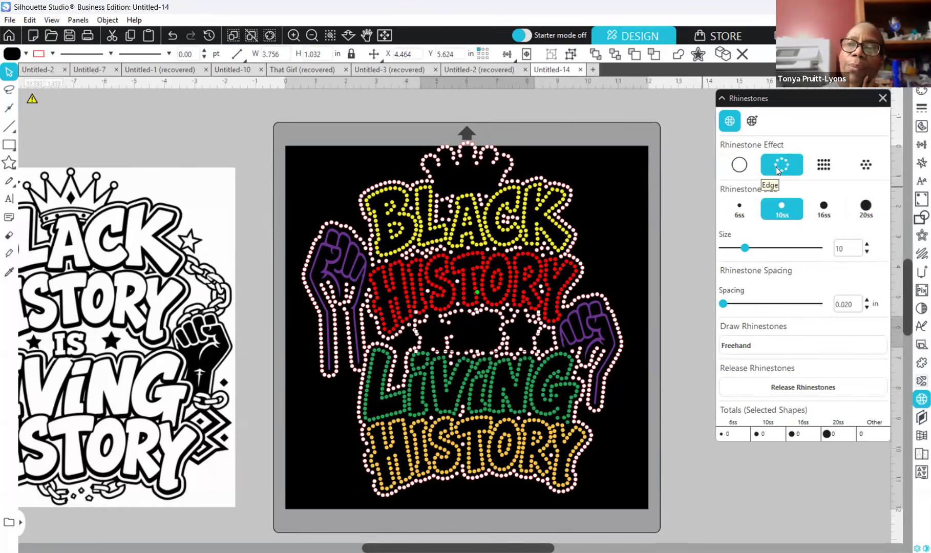
# Step: Convert the word IS and its two stars to 10ss edge rhinestones, and fill them and the crown with white FFFFFF
pyautogui.click(775, 168)
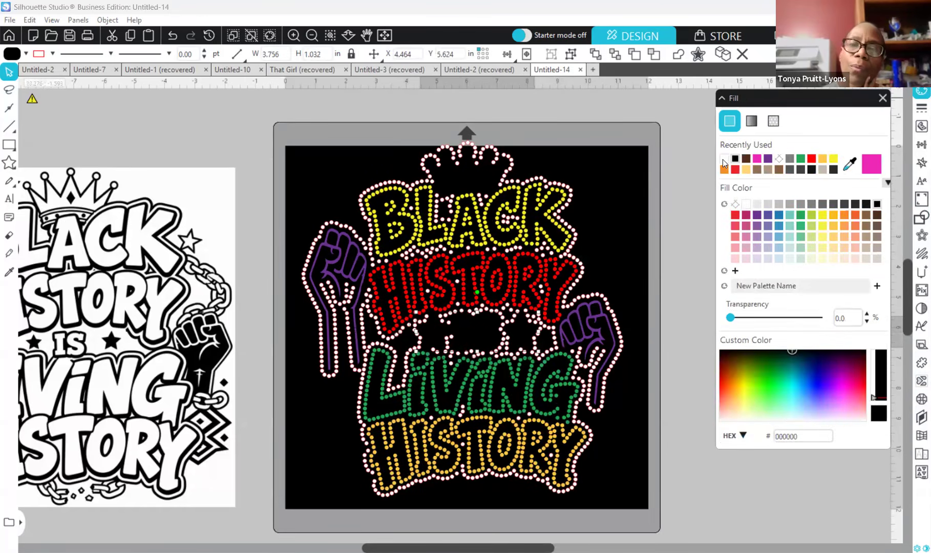
pyautogui.click(724, 159)
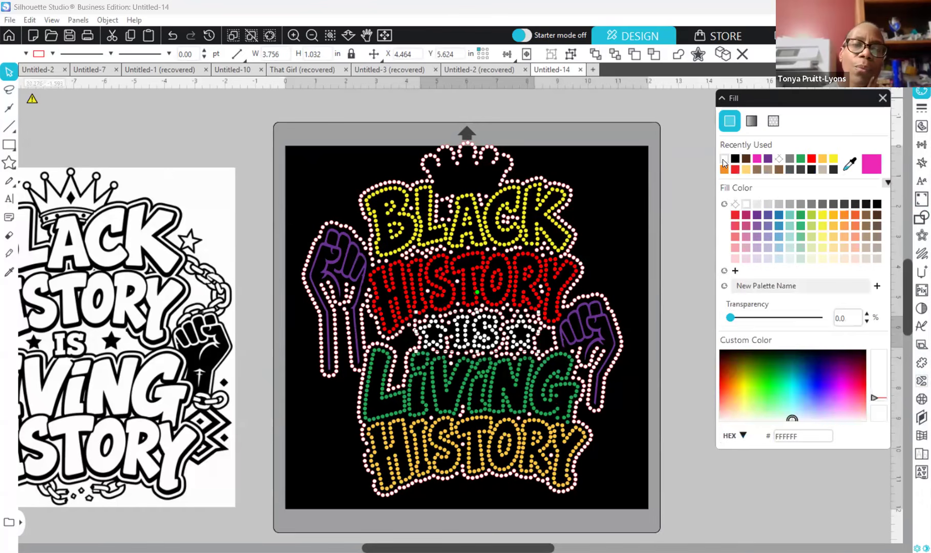
pyautogui.click(458, 185)
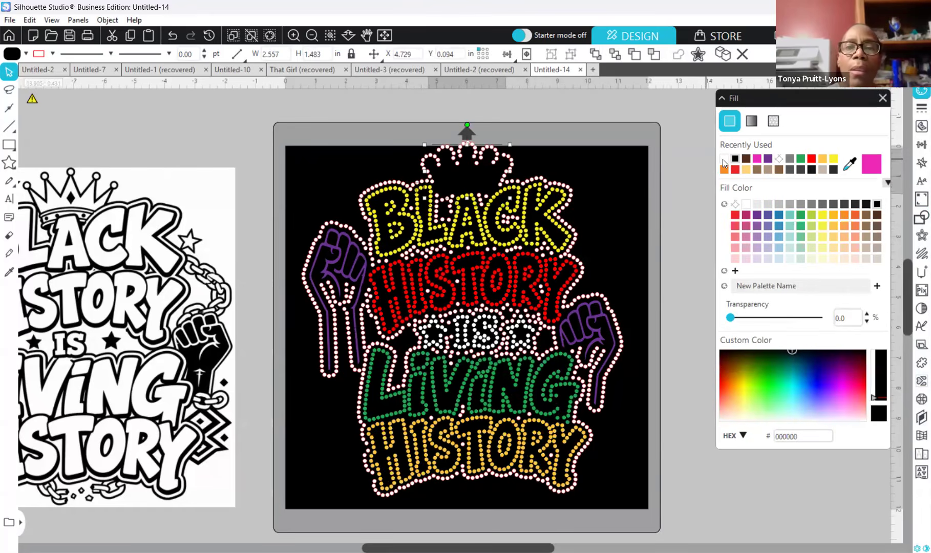
pyautogui.click(723, 160)
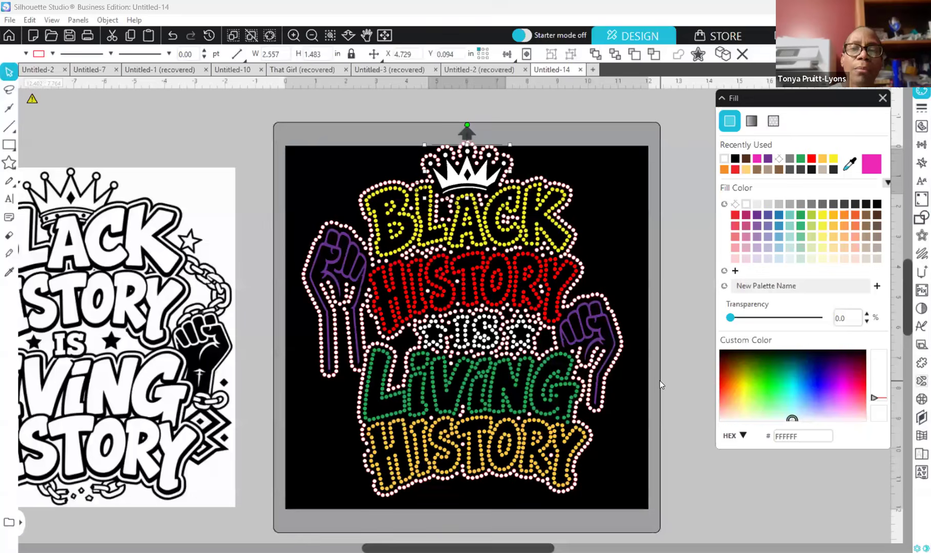
pyautogui.click(621, 207)
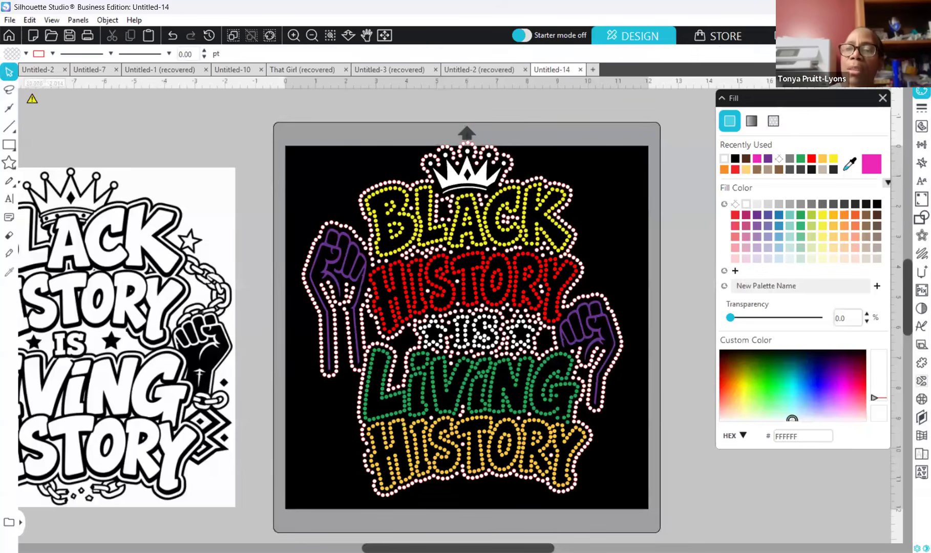
# Step: Set the page colour to grey
pyautogui.click(921, 72)
pyautogui.click(779, 444)
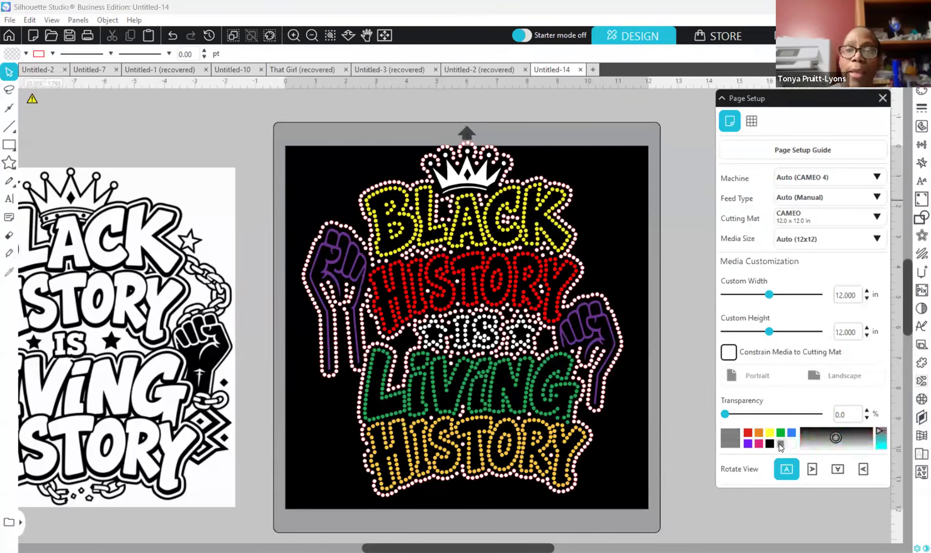
# Step: Set the page colour to a darker grey
pyautogui.click(834, 433)
pyautogui.moveTo(843, 437)
pyautogui.mouseDown()
pyautogui.moveTo(863, 427)
pyautogui.moveTo(848, 434)
pyautogui.mouseUp()
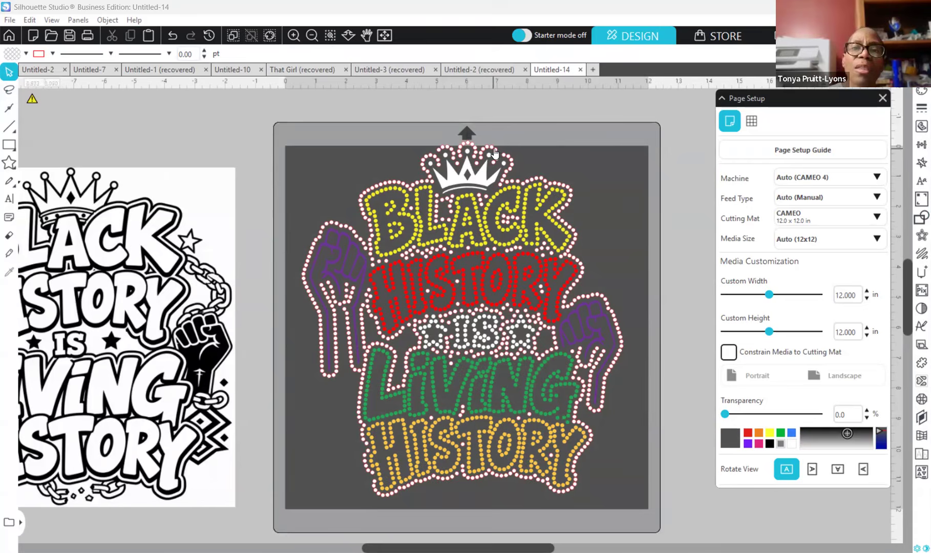
# Step: Try filling the rhinestone offset outline with black 000000 and removing its line colour
pyautogui.click(543, 171)
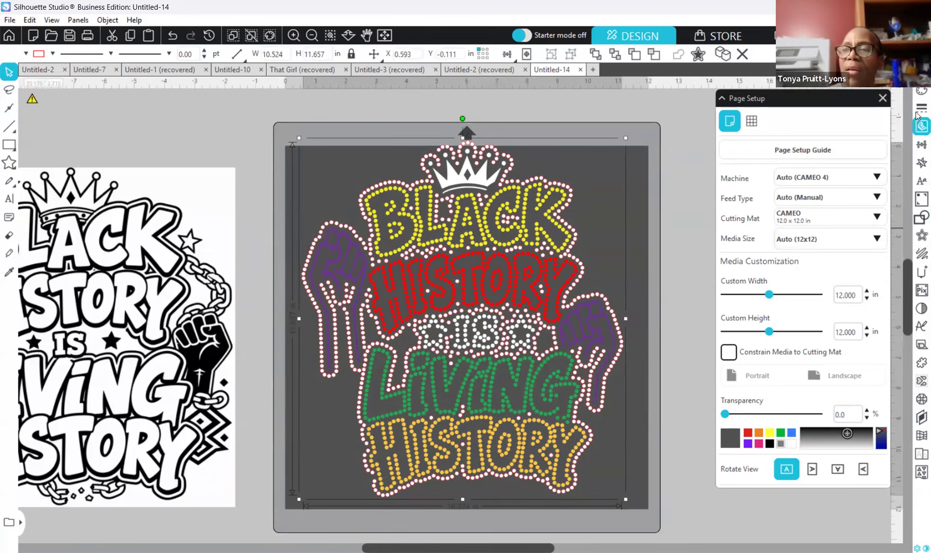
pyautogui.click(917, 96)
pyautogui.click(756, 159)
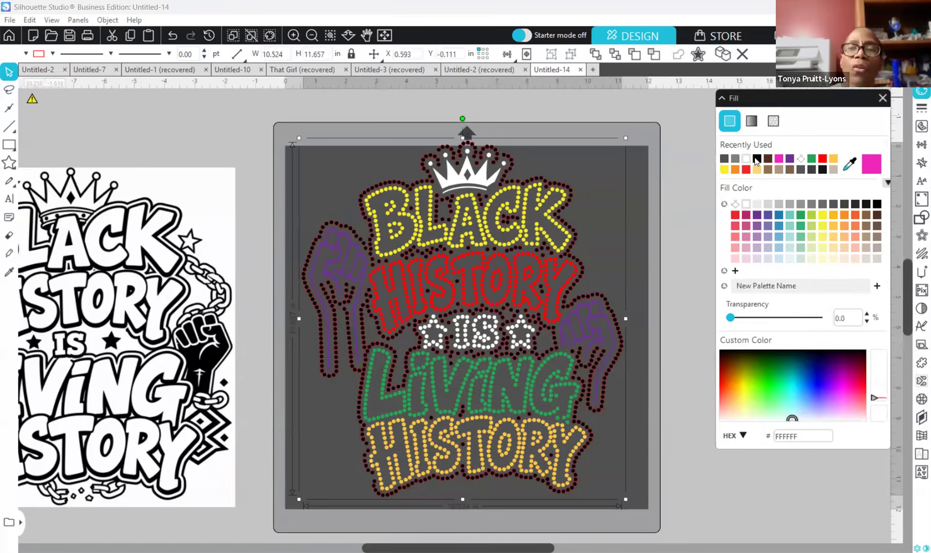
pyautogui.click(736, 159)
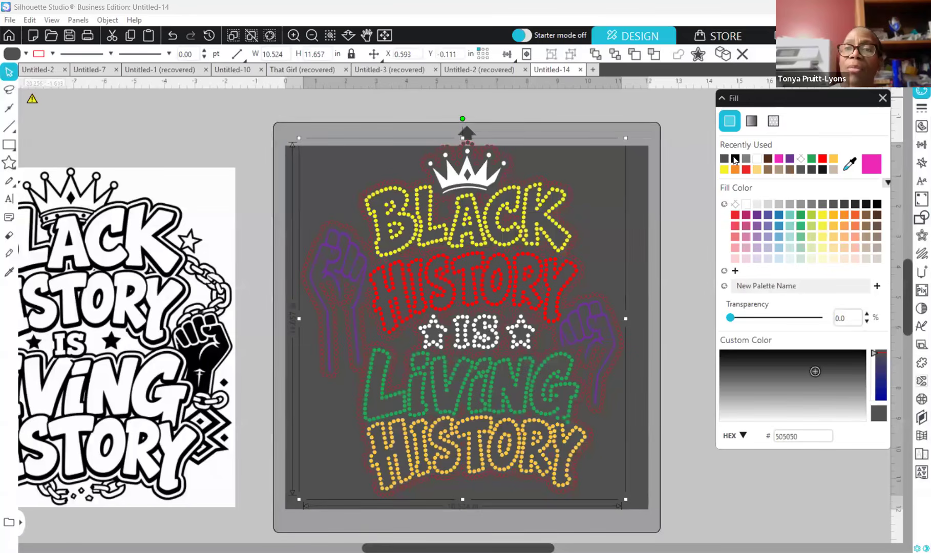
pyautogui.click(735, 159)
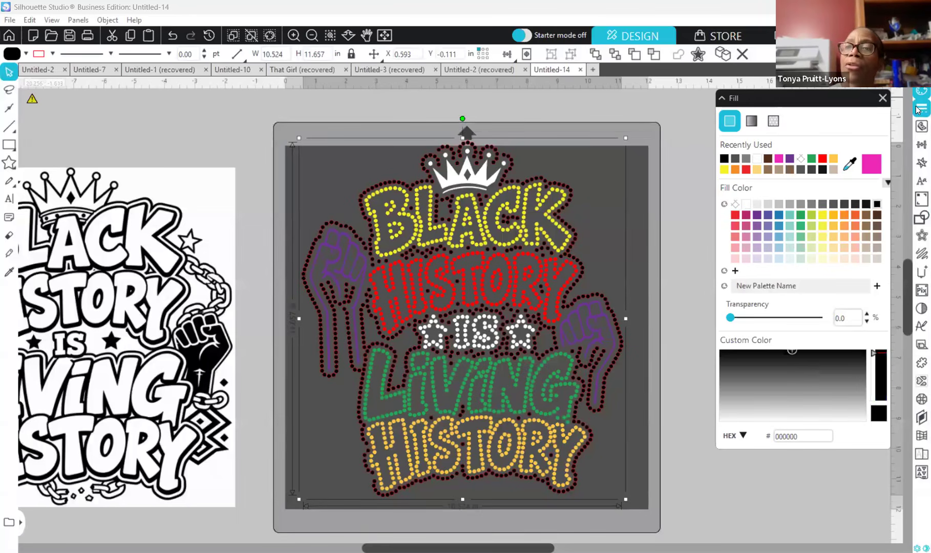
pyautogui.click(797, 159)
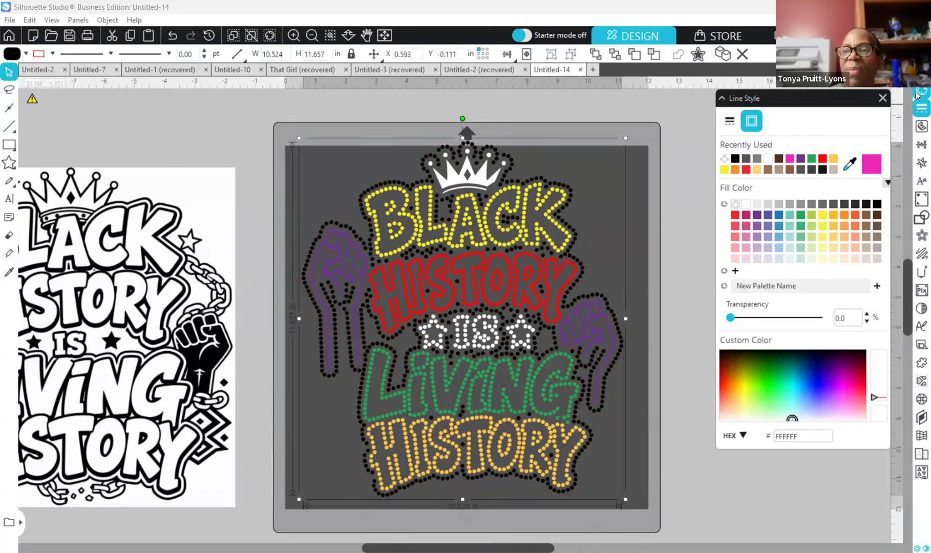
# Step: Give the rhinestone offset outline a dark grey line colour and a 404040 fill, and set the page colour to black
pyautogui.click(858, 205)
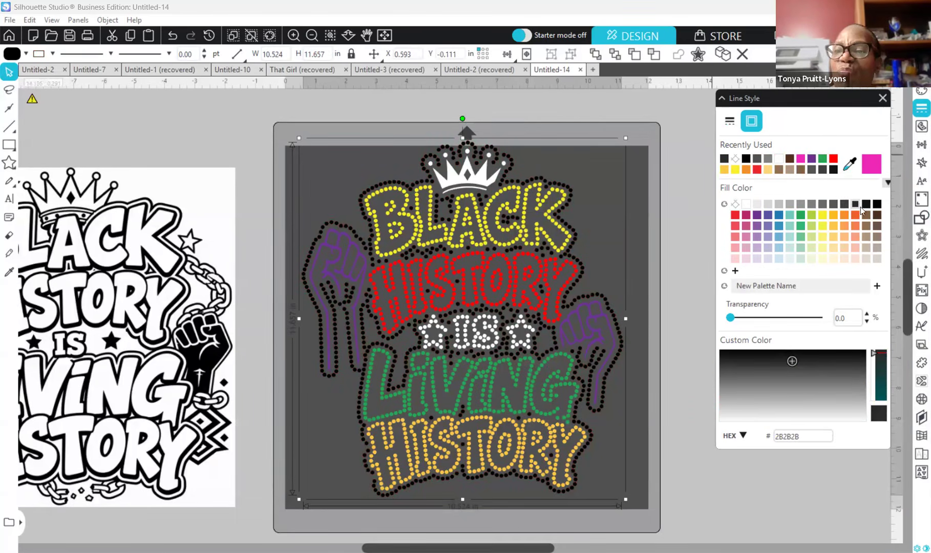
pyautogui.click(843, 205)
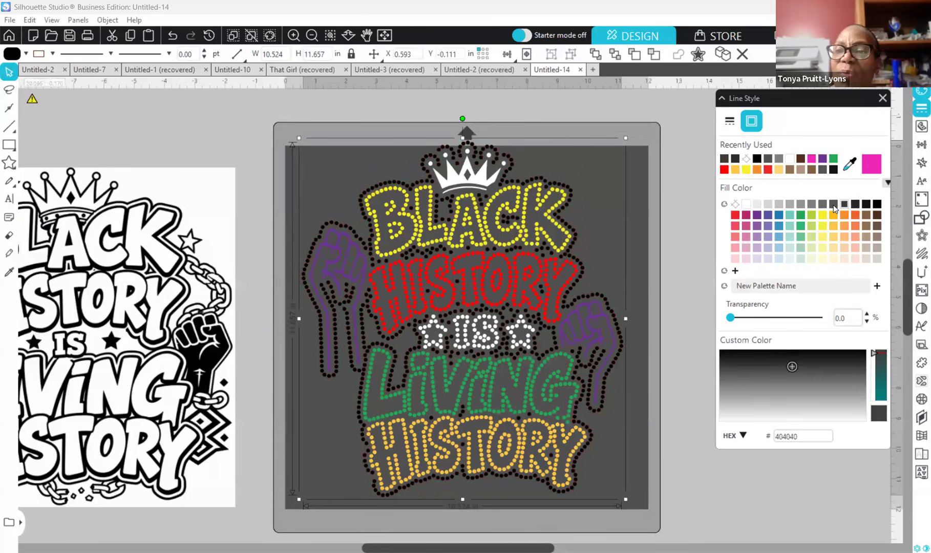
pyautogui.click(834, 205)
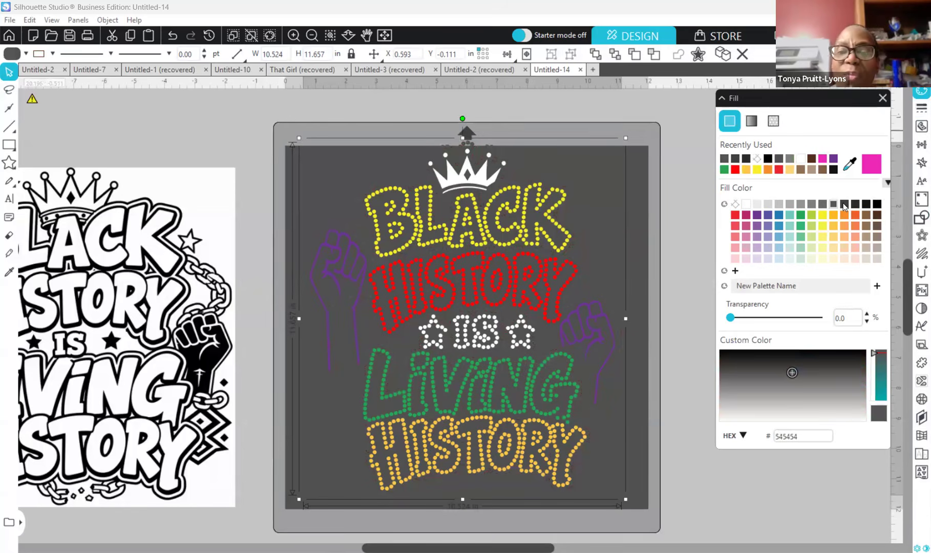
pyautogui.click(842, 203)
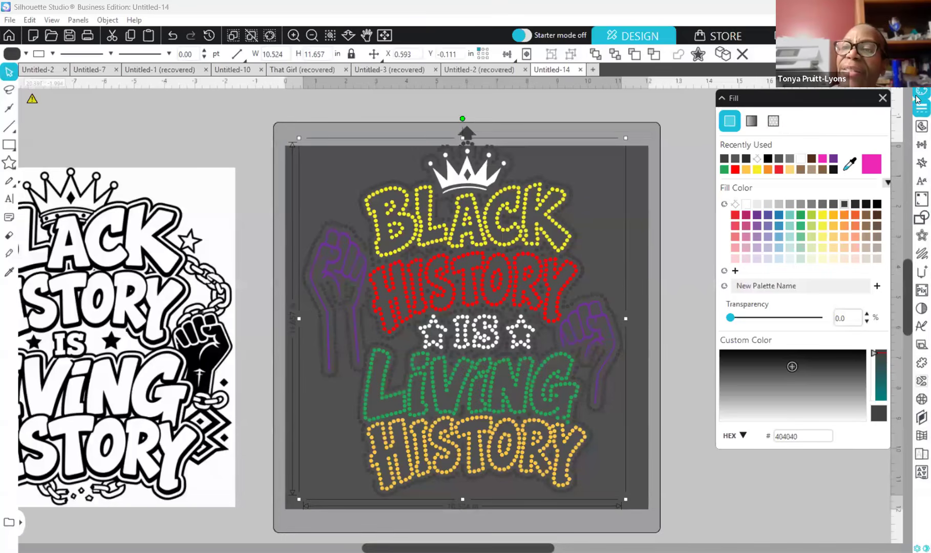
pyautogui.click(921, 73)
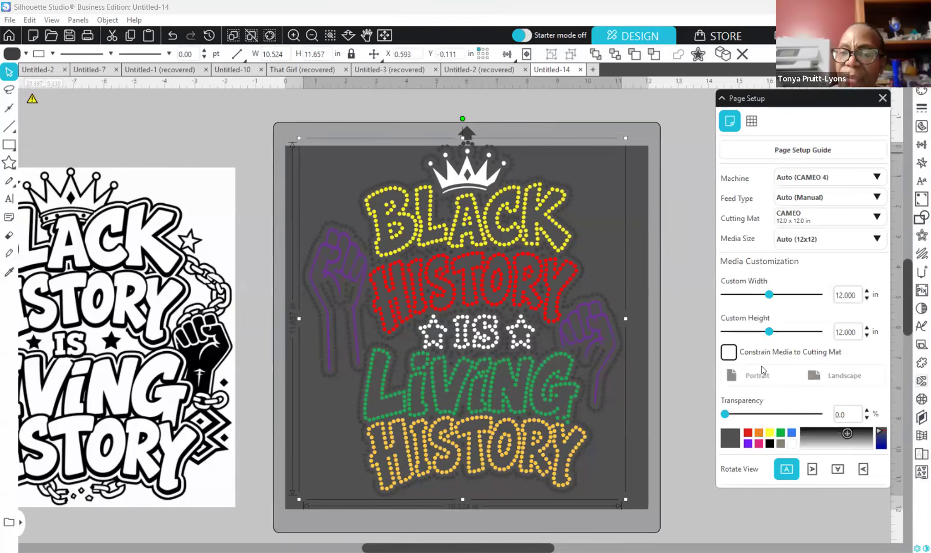
pyautogui.click(770, 443)
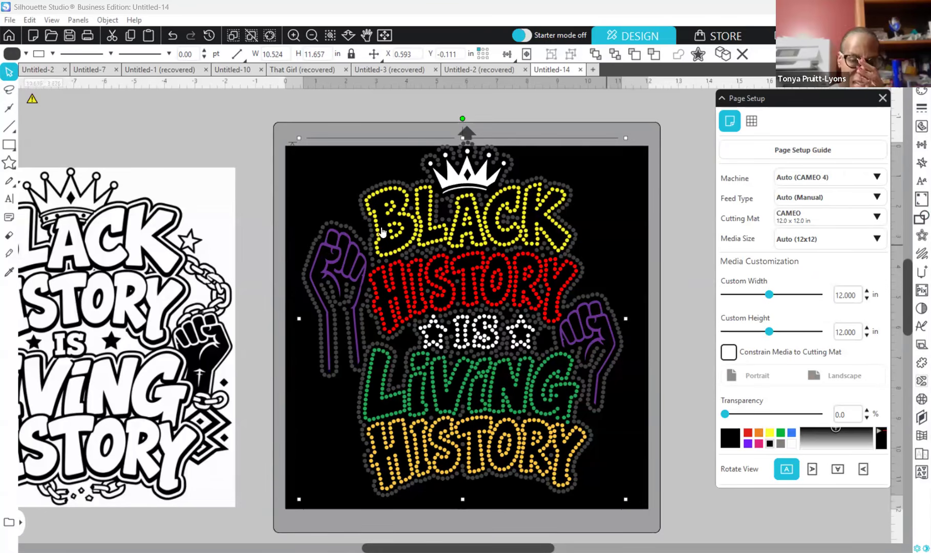
# Step: Examine the rhinestone lettering and dark grey outline up close, from the crown down to the lower HISTORY lettering
pyautogui.click(291, 35)
pyautogui.scroll(-4, 193, 213)
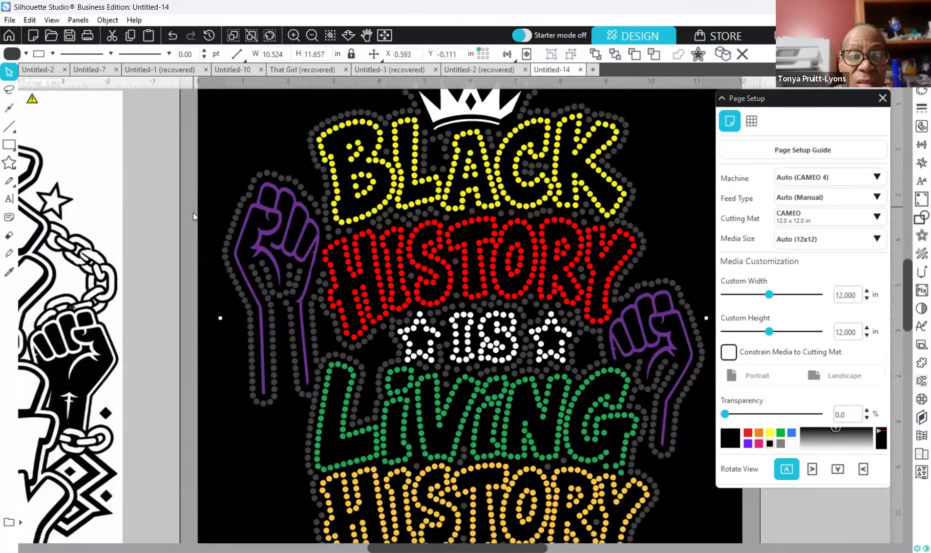
pyautogui.scroll(-2, 240, 275)
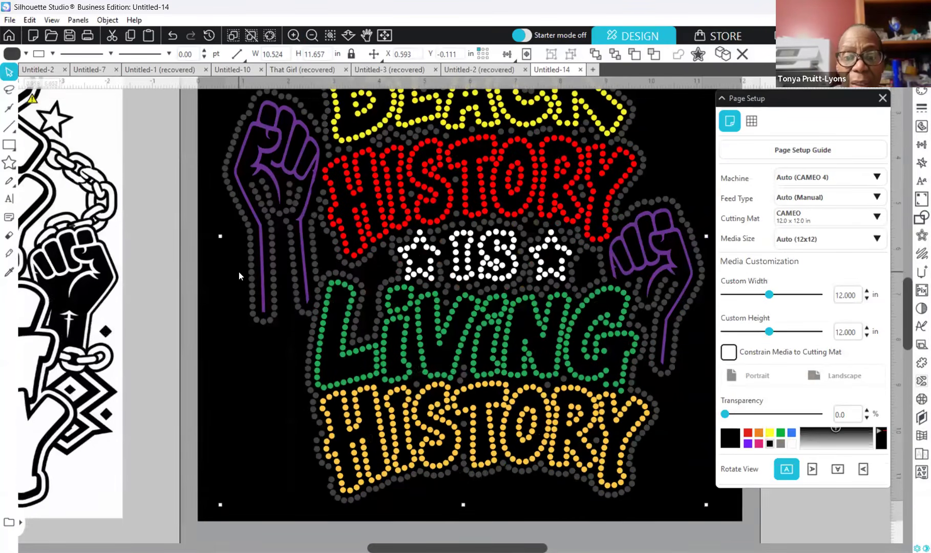
pyautogui.click(217, 341)
pyautogui.scroll(5, 216, 341)
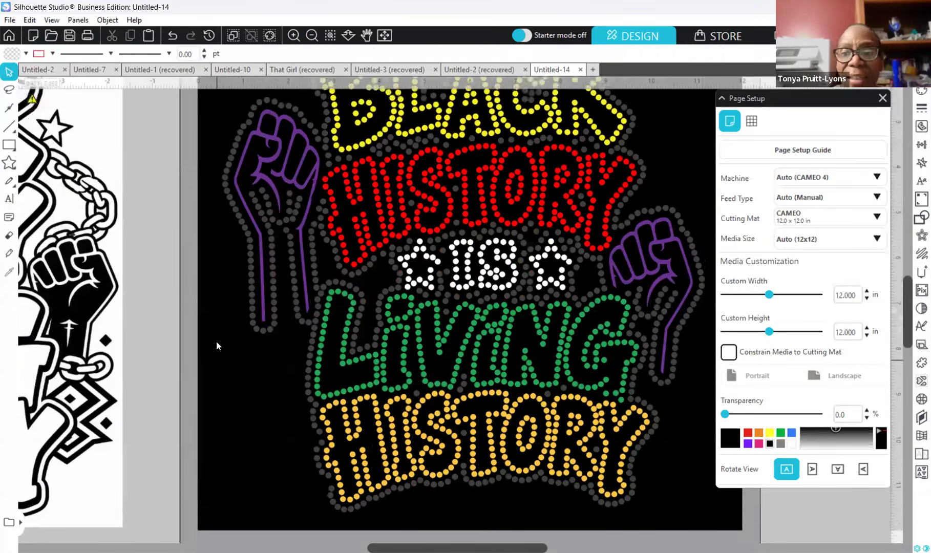
pyautogui.scroll(2, 216, 341)
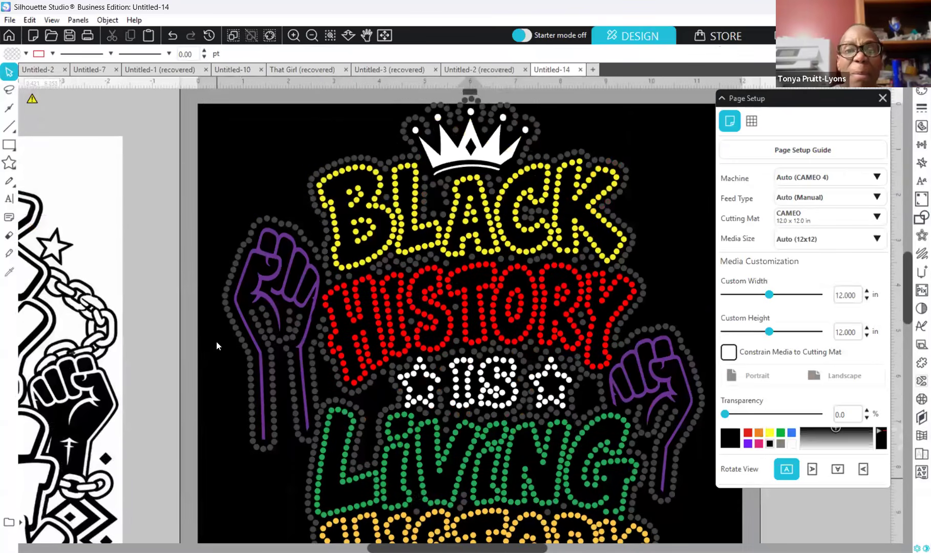
pyautogui.scroll(-3, 216, 338)
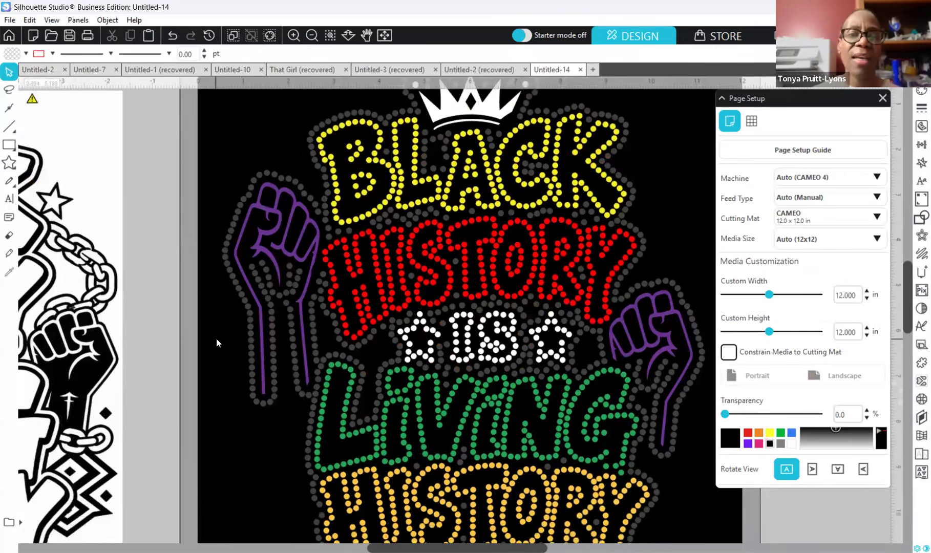
pyautogui.scroll(-1, 217, 338)
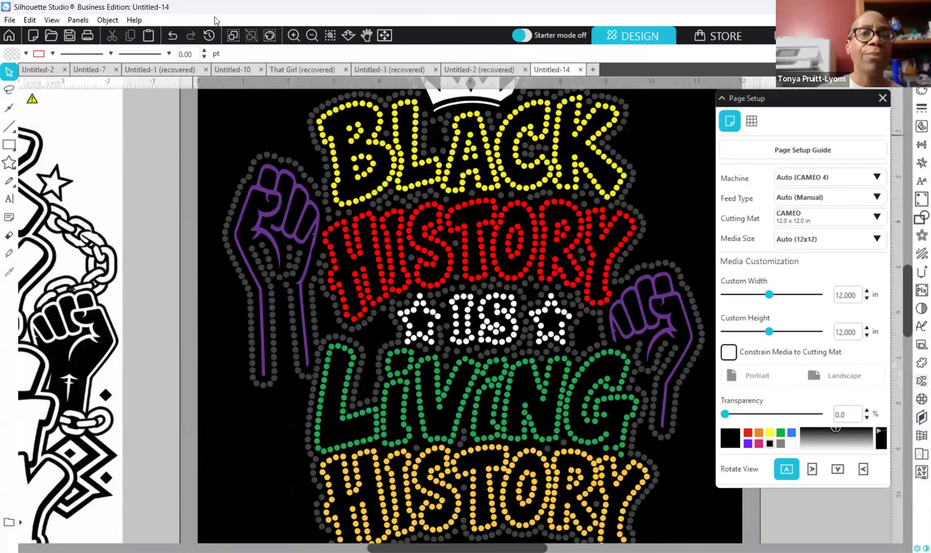
pyautogui.click(307, 42)
pyautogui.click(307, 42)
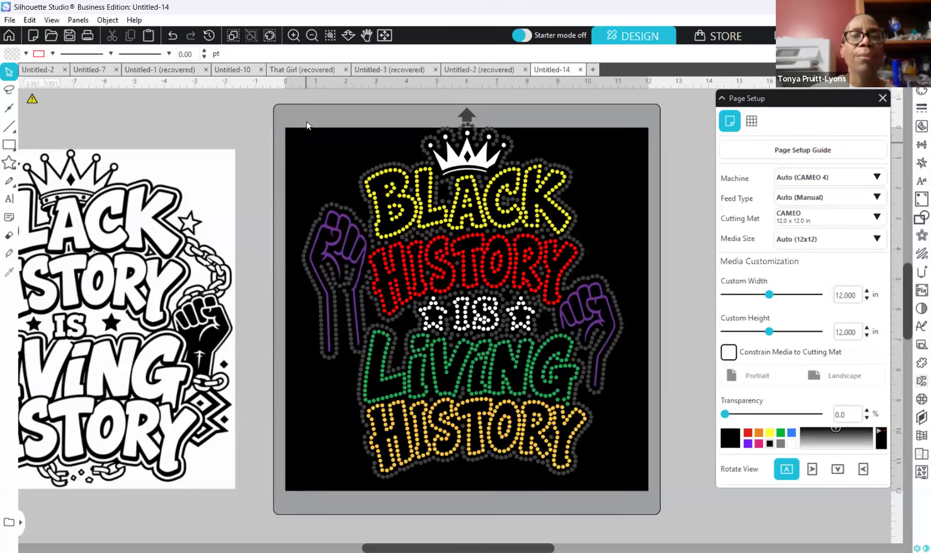
# Step: Move the whole rhinestone design to about X 0.45 in, Y 0.17 in so that it sits inside the page
pyautogui.moveTo(297, 125); pyautogui.dragTo(647, 491)
pyautogui.moveTo(547, 455); pyautogui.dragTo(543, 455)
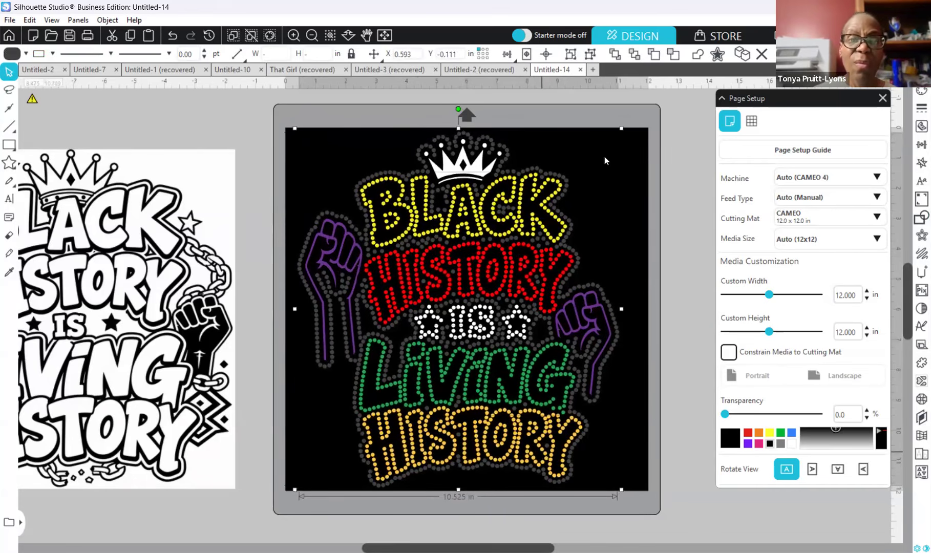
pyautogui.click(678, 221)
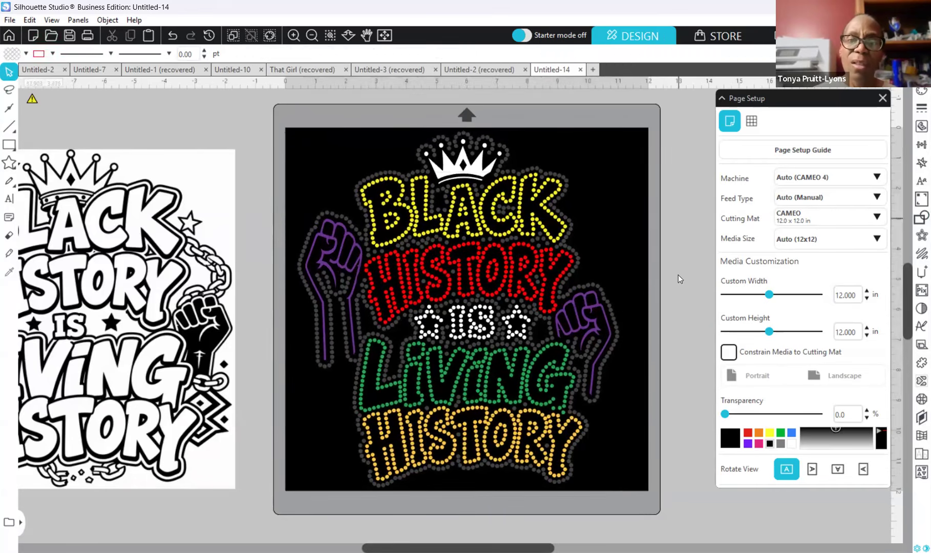
# Step: Convert the smaller fist beside the word IS to 10ss grid-fill rhinestones and fill it with white FFFFFF
pyautogui.click(581, 313)
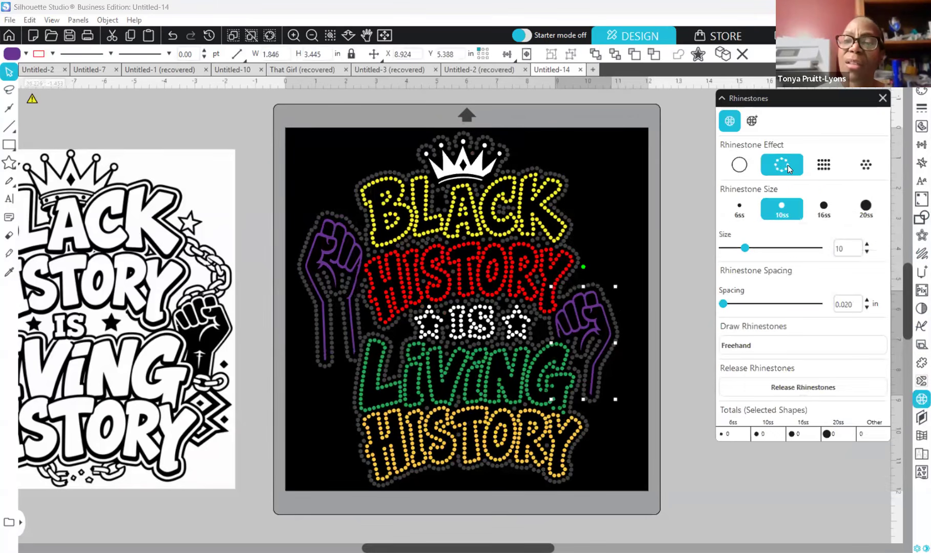
pyautogui.click(788, 165)
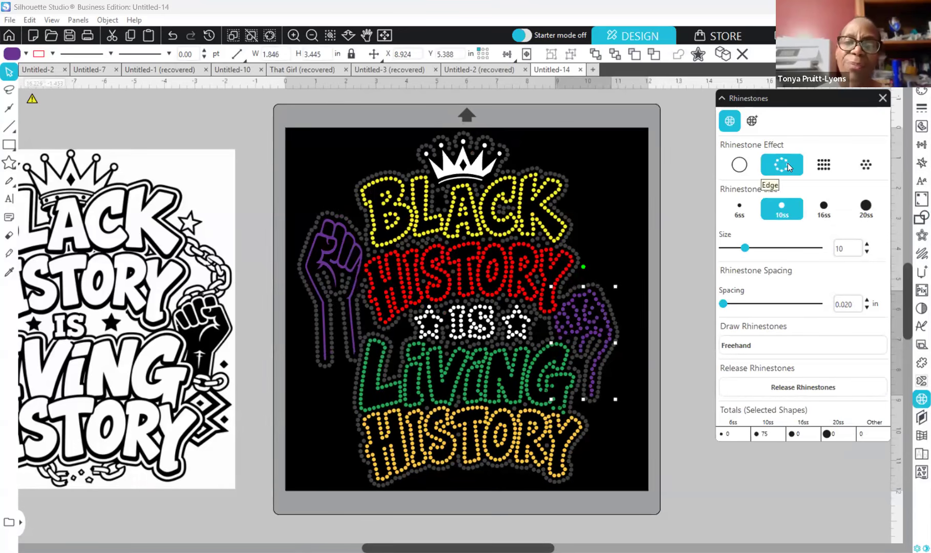
pyautogui.click(825, 164)
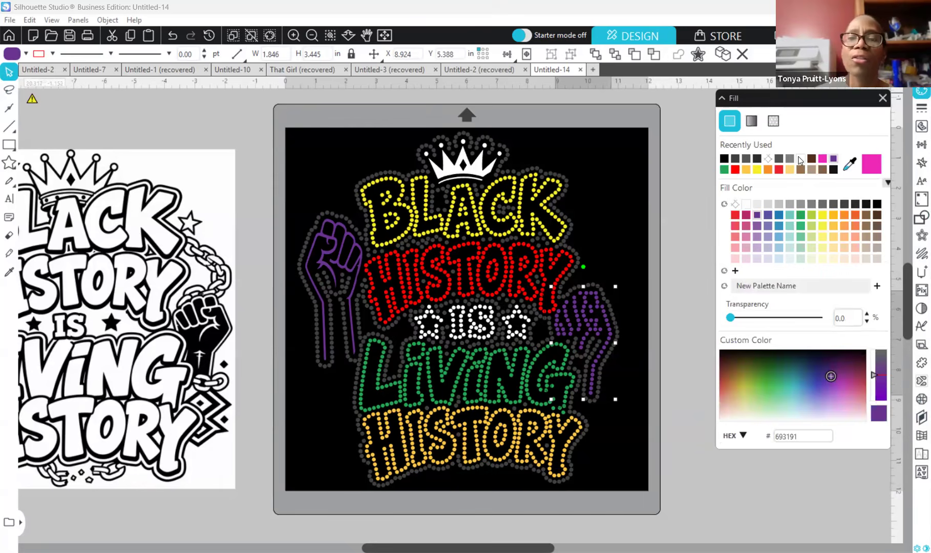
pyautogui.click(801, 159)
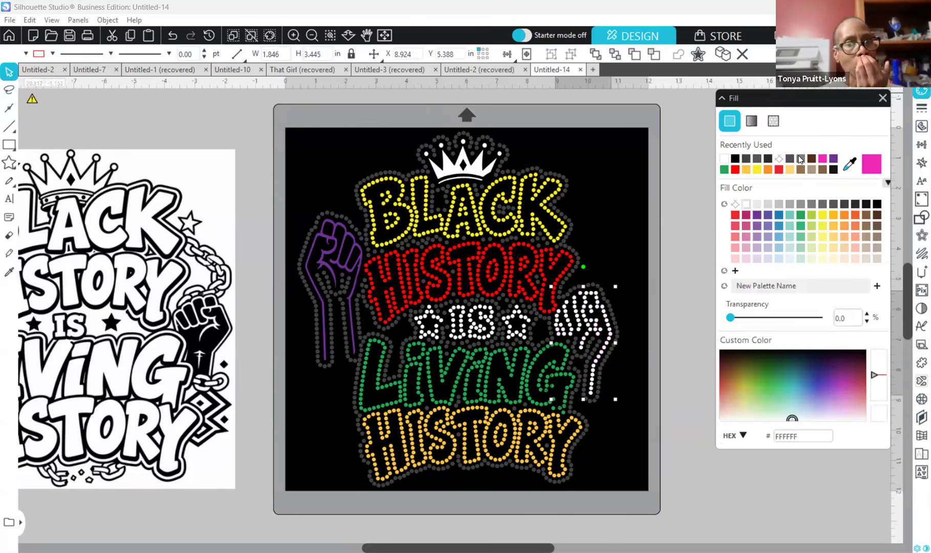
# Step: Convert the taller purple fist to 10ss grid-fill rhinestones and fill it with white FFFFFF
pyautogui.click(324, 250)
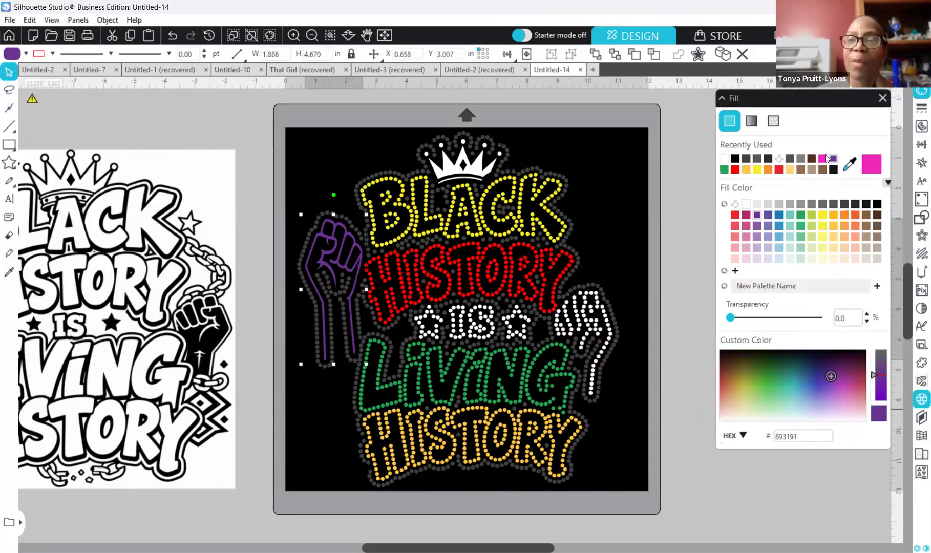
pyautogui.click(821, 165)
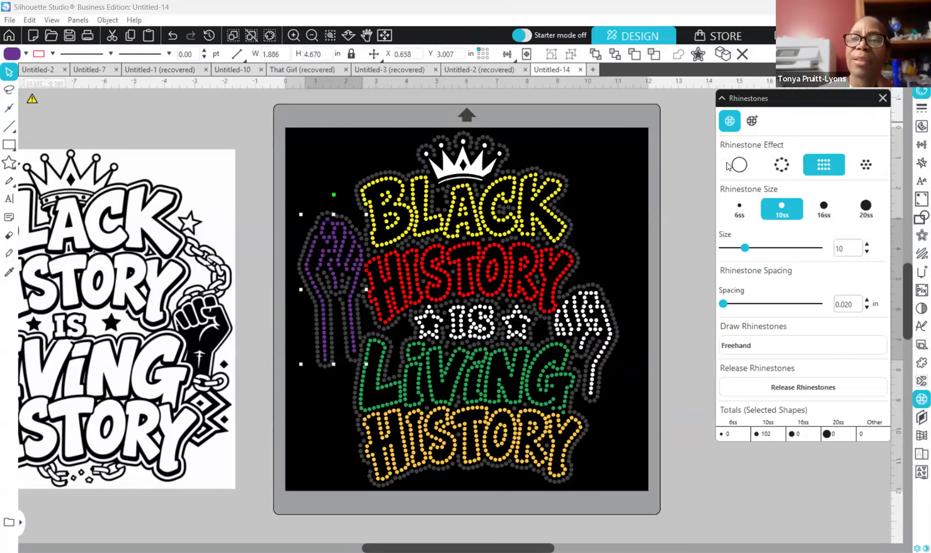
pyautogui.click(921, 91)
pyautogui.click(724, 158)
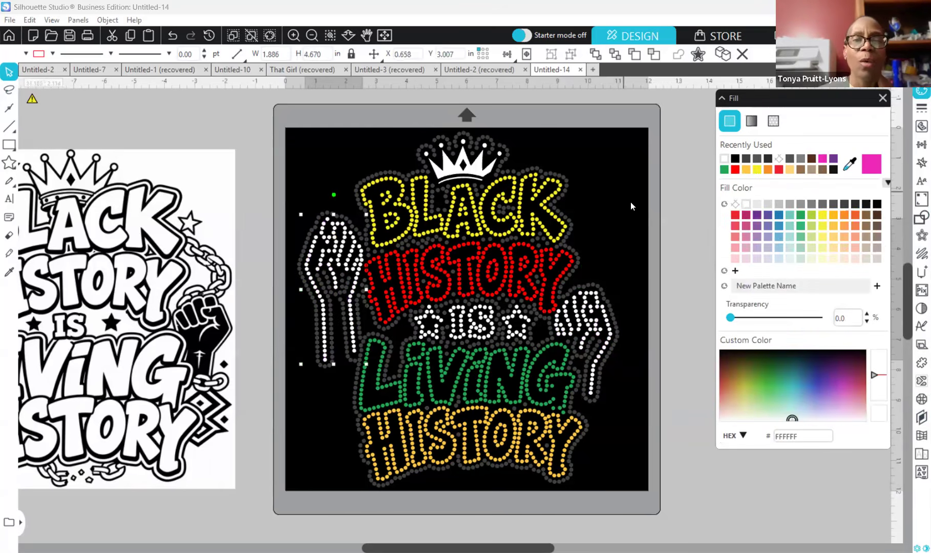
pyautogui.click(585, 192)
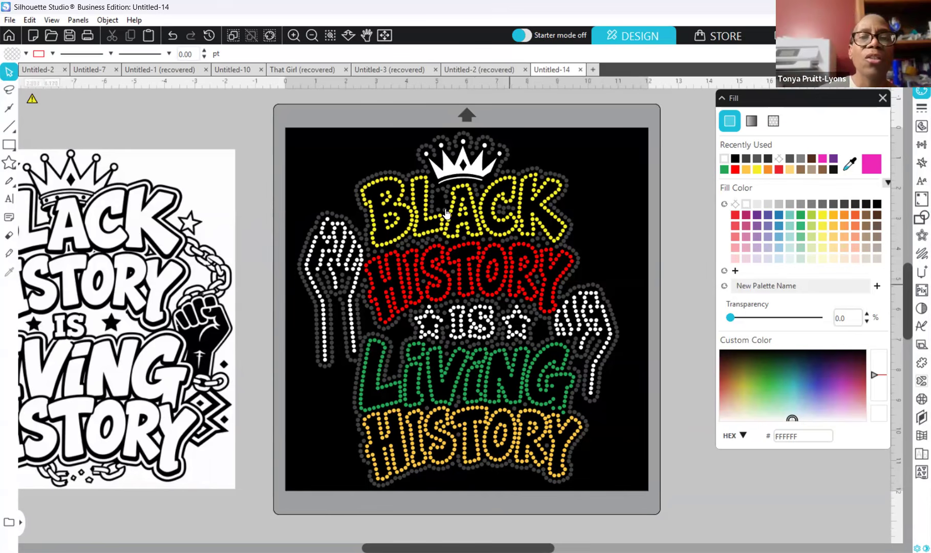
# Step: Change the rhinestones of the whole design to size 6ss
pyautogui.moveTo(296, 132)
pyautogui.mouseDown()
pyautogui.moveTo(302, 194)
pyautogui.moveTo(663, 509)
pyautogui.mouseUp()
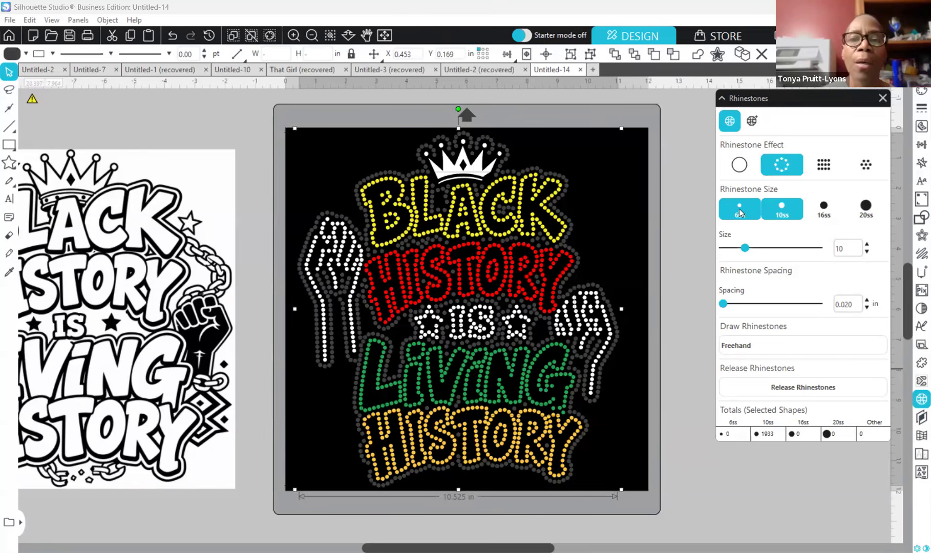
pyautogui.click(738, 208)
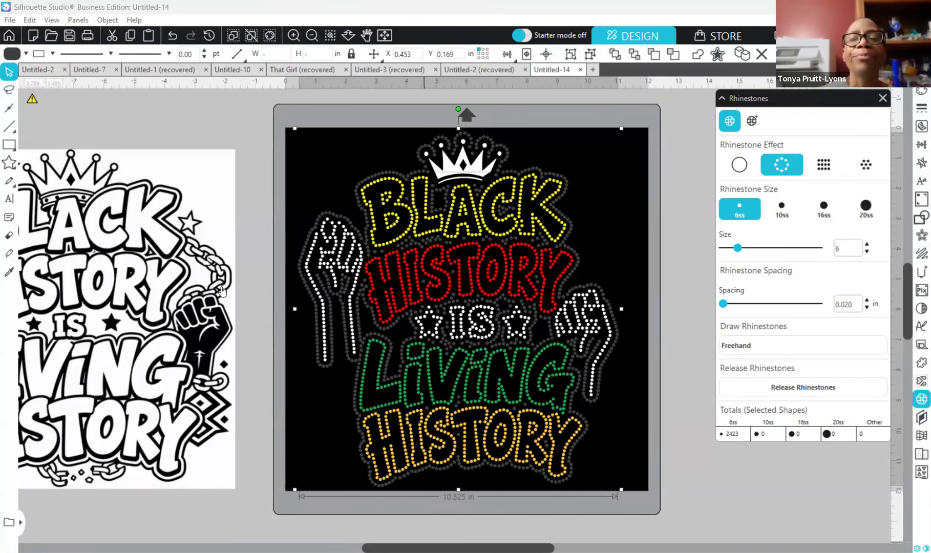
# Step: Convert the BLACK and upper HISTORY lettering from edge rhinestones to the staggered fill pattern
pyautogui.click(536, 218)
pyautogui.click(534, 219)
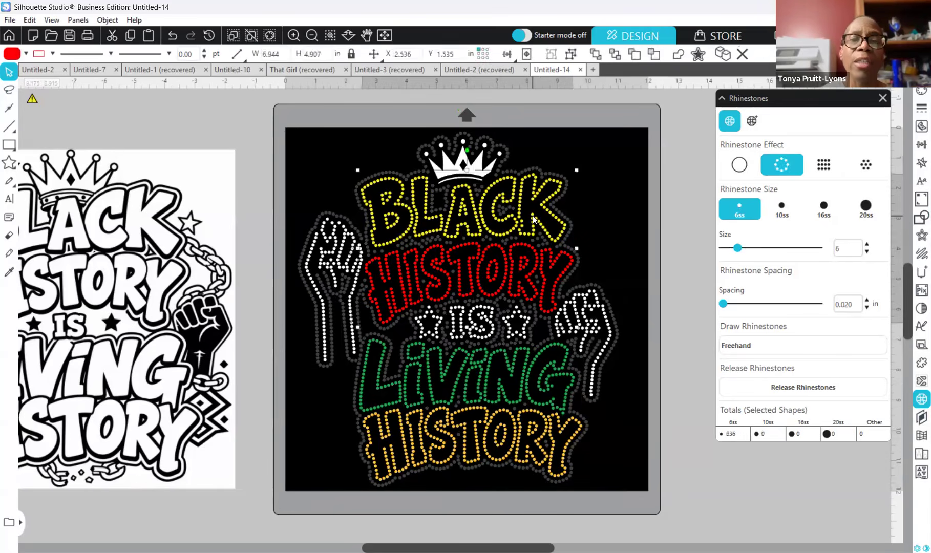
pyautogui.click(869, 165)
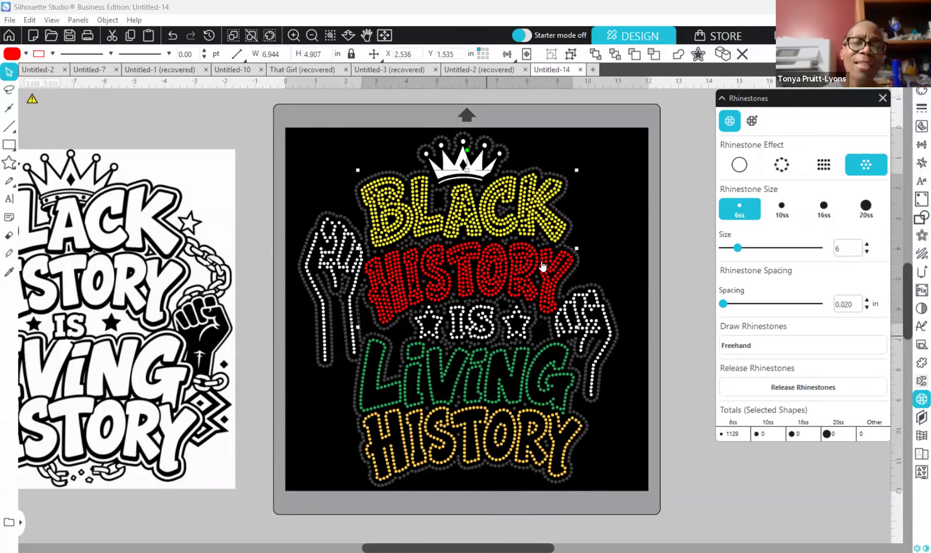
# Step: Convert the lower HISTORY and LIVING lettering from edge rhinestones to the staggered fill pattern
pyautogui.click(546, 416)
pyautogui.click(865, 164)
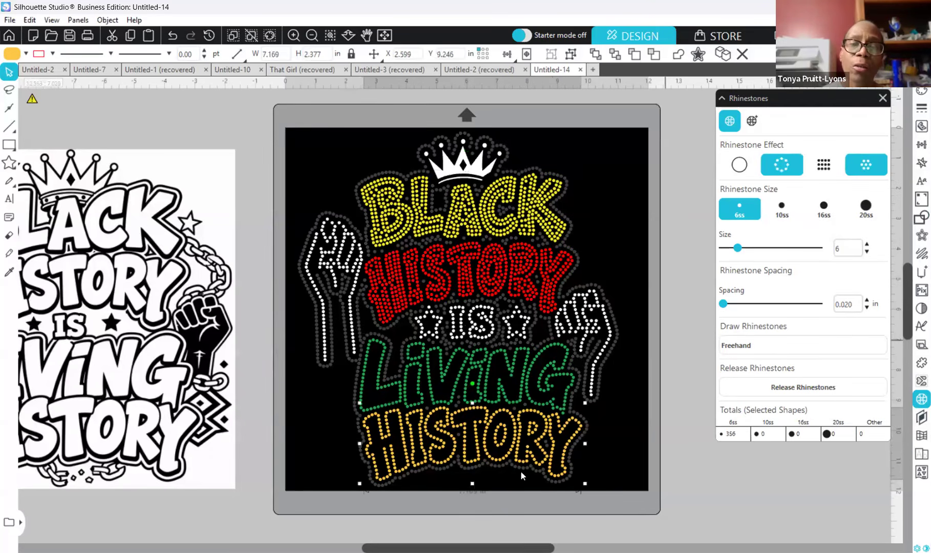
pyautogui.click(561, 407)
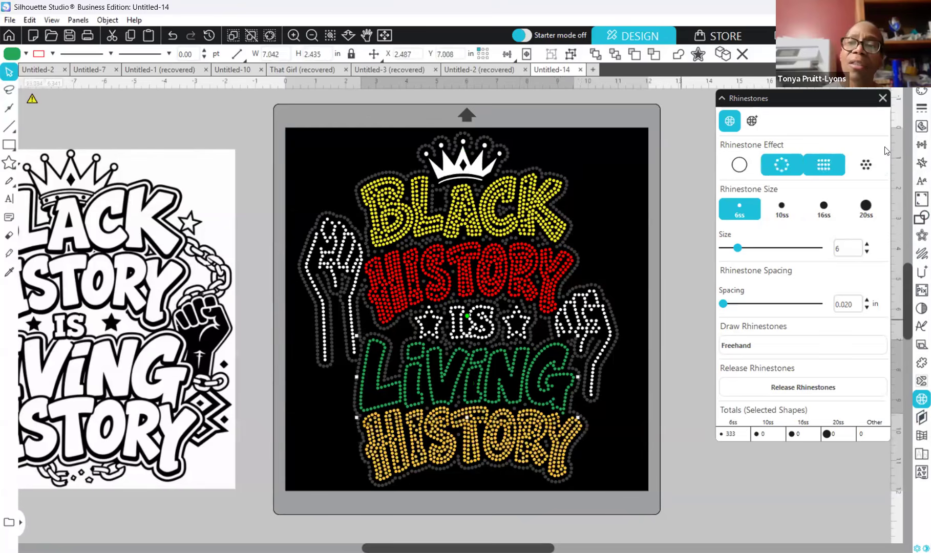
pyautogui.click(855, 169)
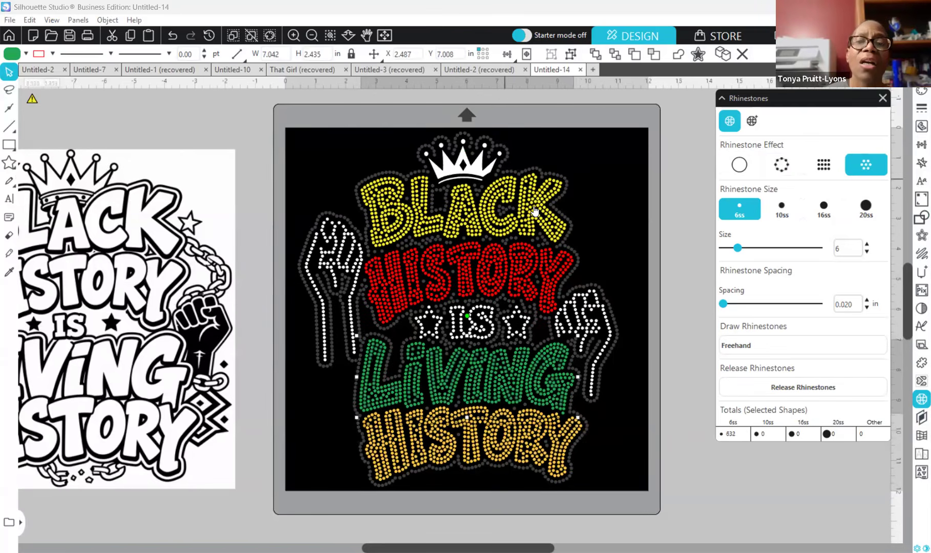
# Step: Change the rhinestones of all four coloured words, BLACK, HISTORY, LIVING and HISTORY, to the grid fill pattern
pyautogui.click(823, 168)
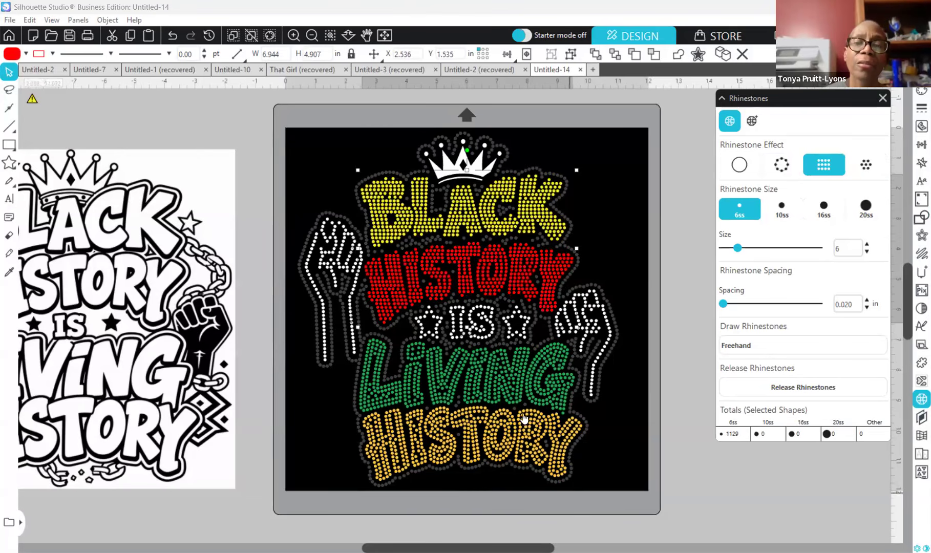
pyautogui.click(520, 447)
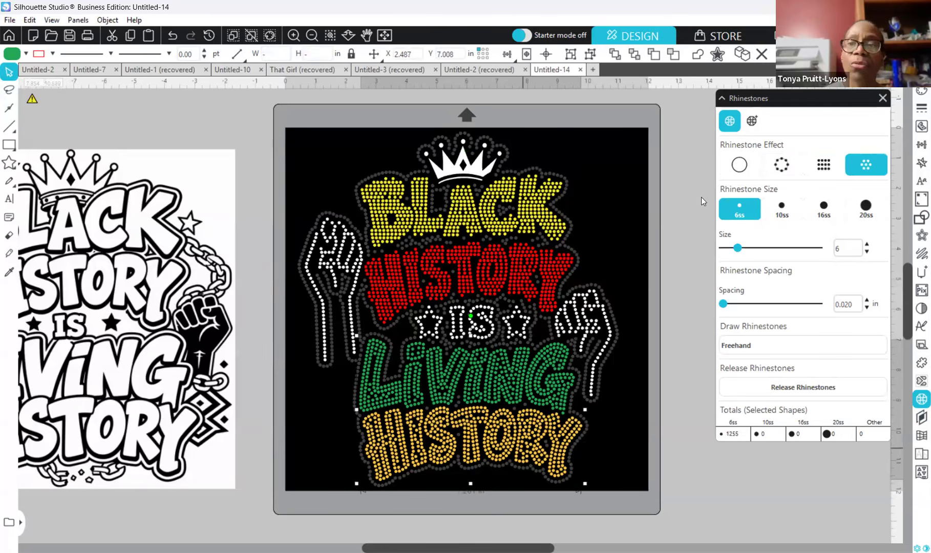
pyautogui.click(822, 166)
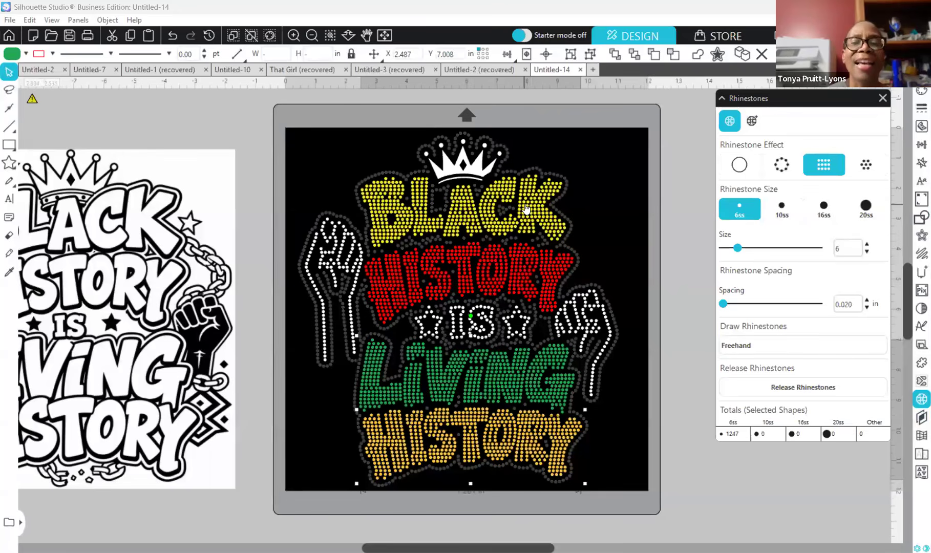
# Step: Convert the rhinestones of all four coloured words from fill to the edge effect
pyautogui.click(536, 264)
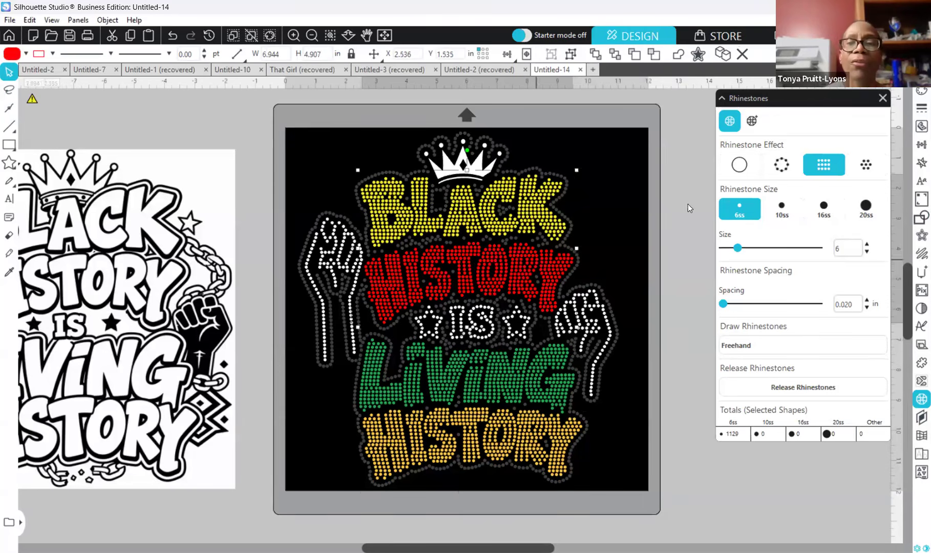
pyautogui.click(776, 166)
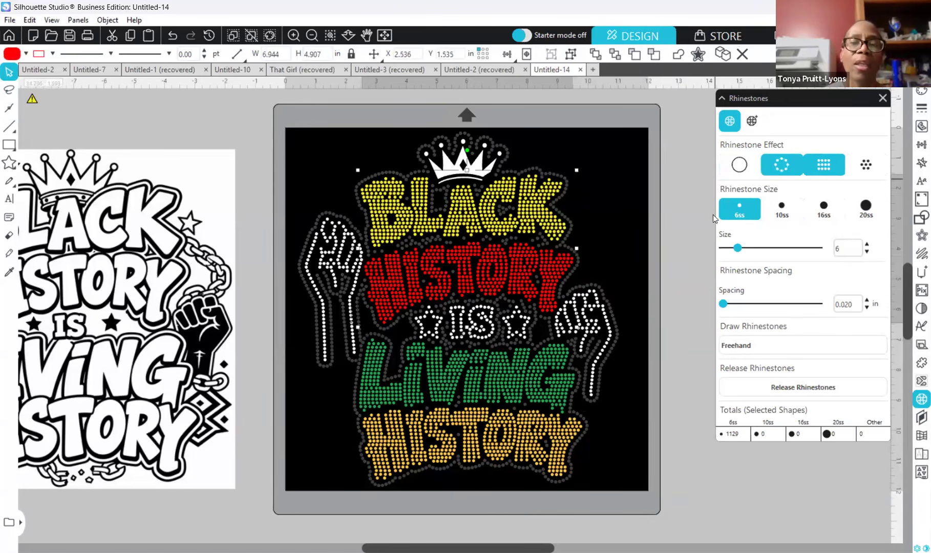
pyautogui.click(540, 372)
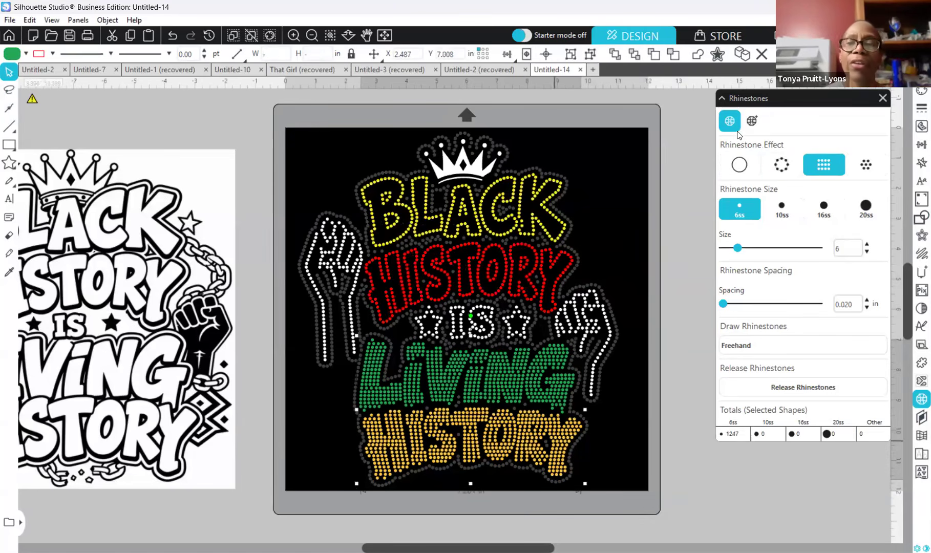
pyautogui.click(785, 166)
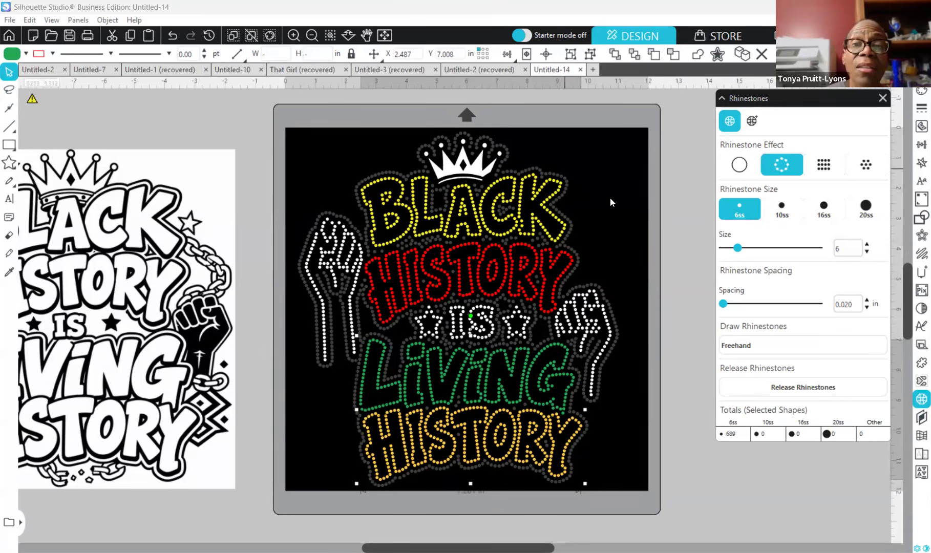
# Step: Try the grid fill on the white crown above BLACK, and replace it with 6ss edge rhinestones
pyautogui.click(467, 145)
pyautogui.click(465, 176)
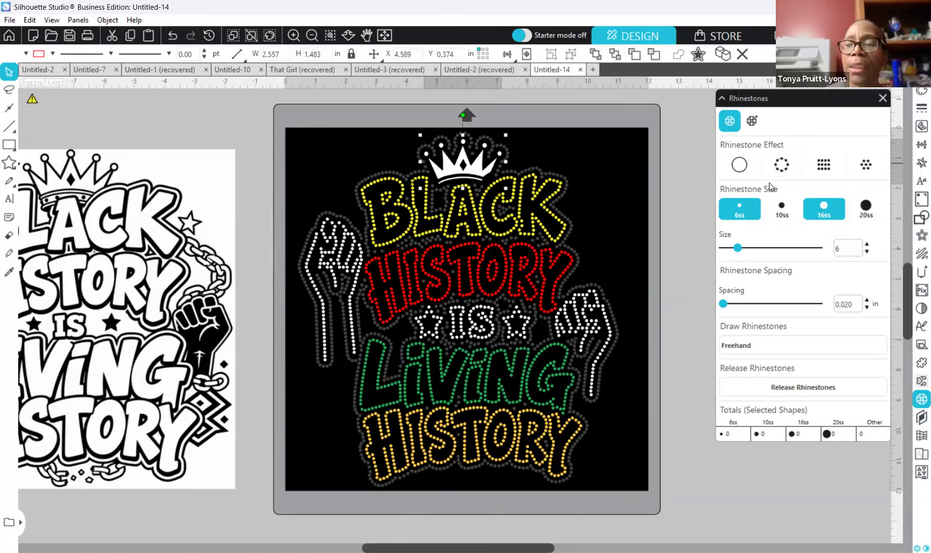
pyautogui.click(820, 166)
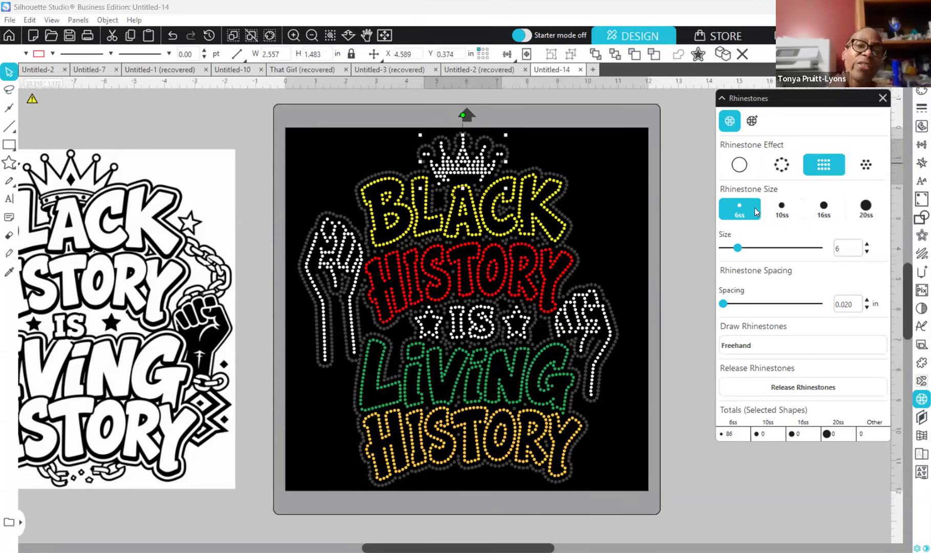
pyautogui.scroll(2, 678, 228)
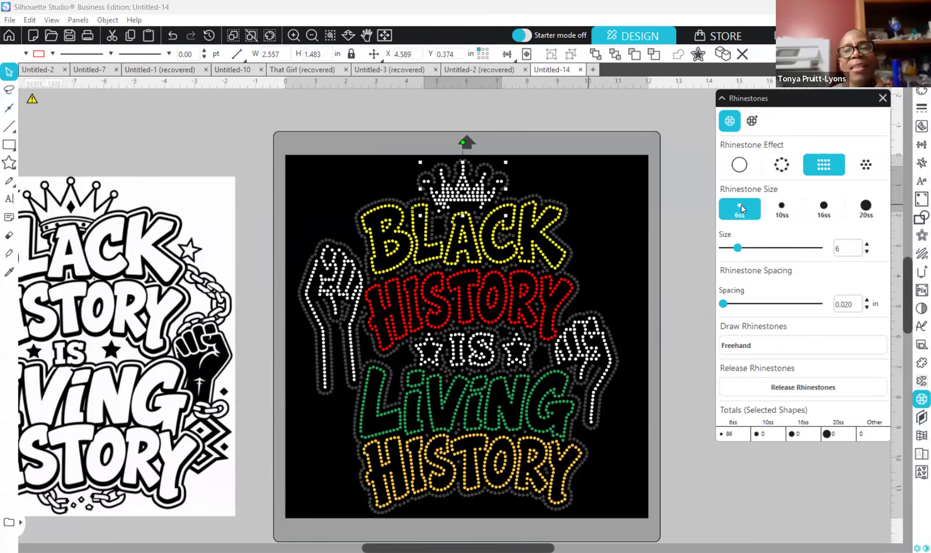
pyautogui.click(782, 166)
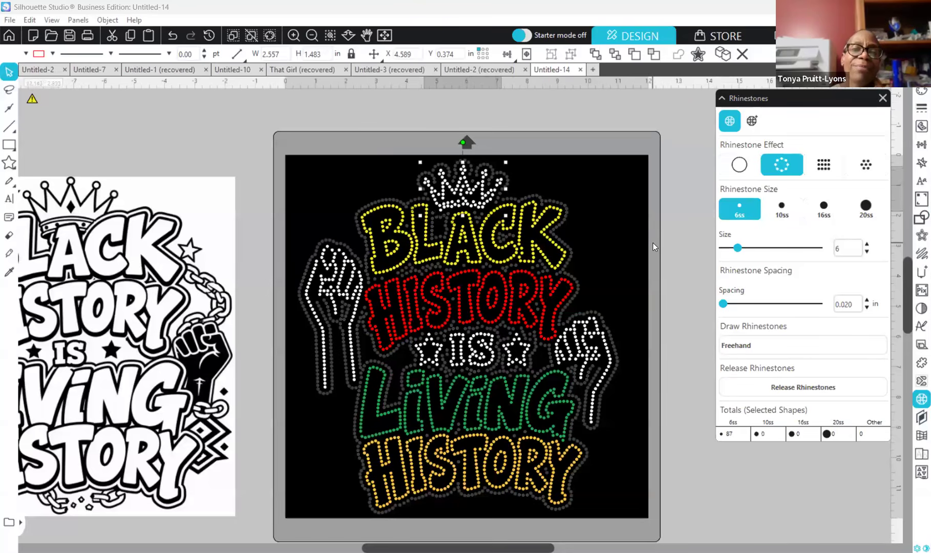
pyautogui.scroll(1, 653, 244)
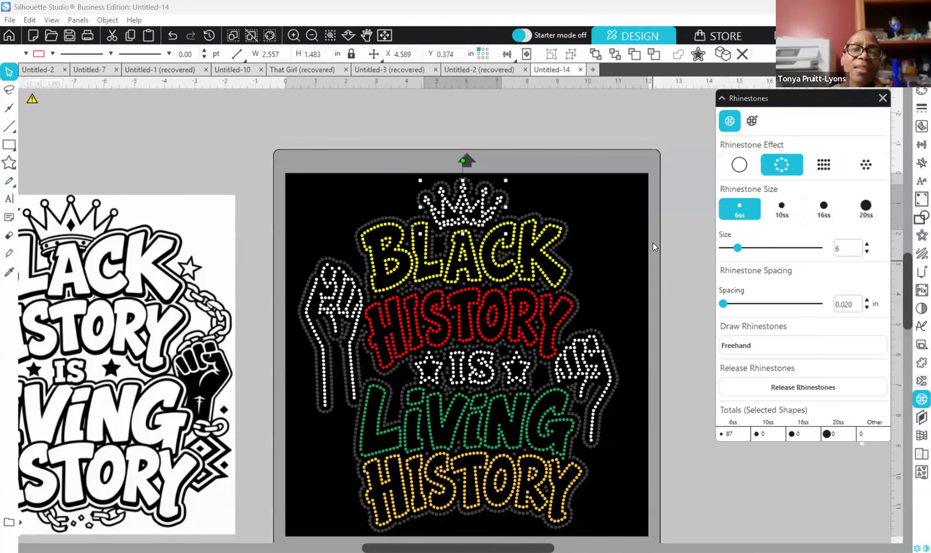
pyautogui.click(647, 211)
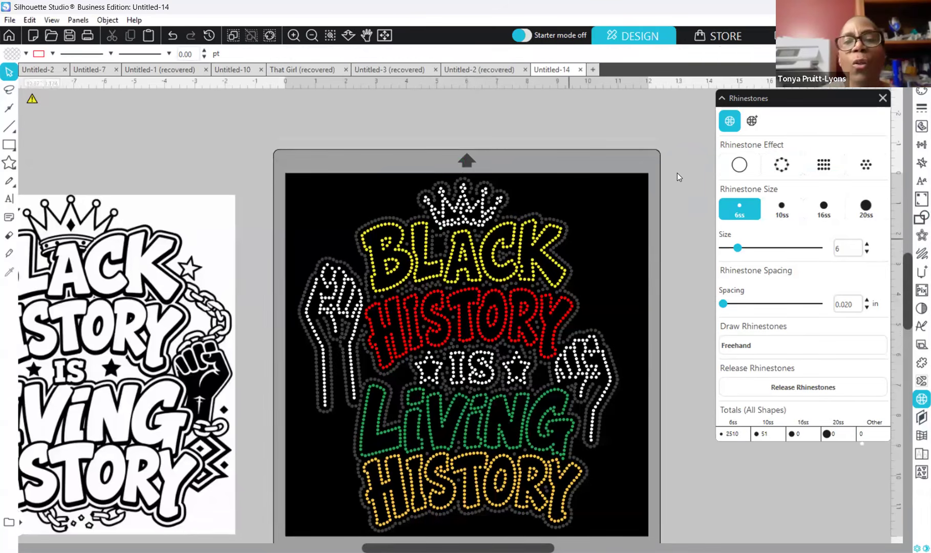
# Step: Revert the crown's edge rhinestones to the solid white shape
pyautogui.click(293, 35)
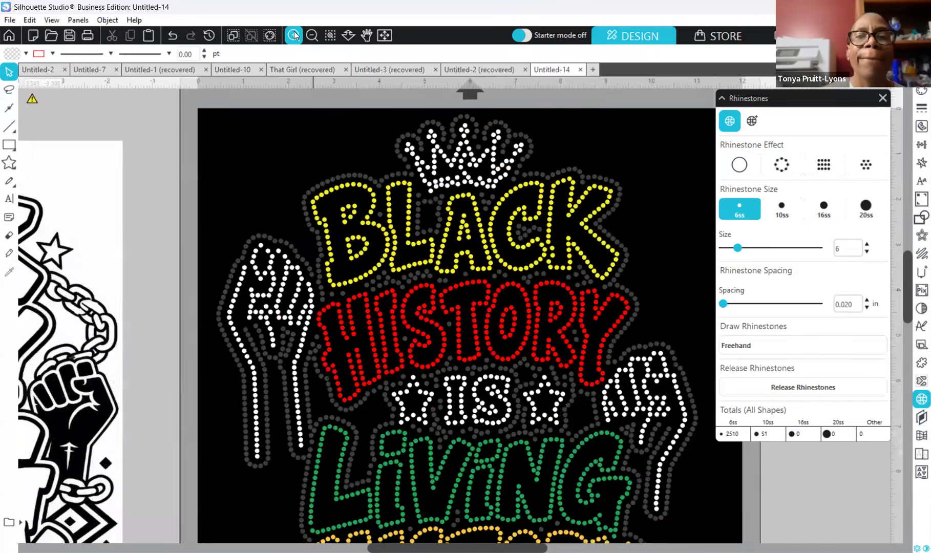
pyautogui.scroll(3, 416, 162)
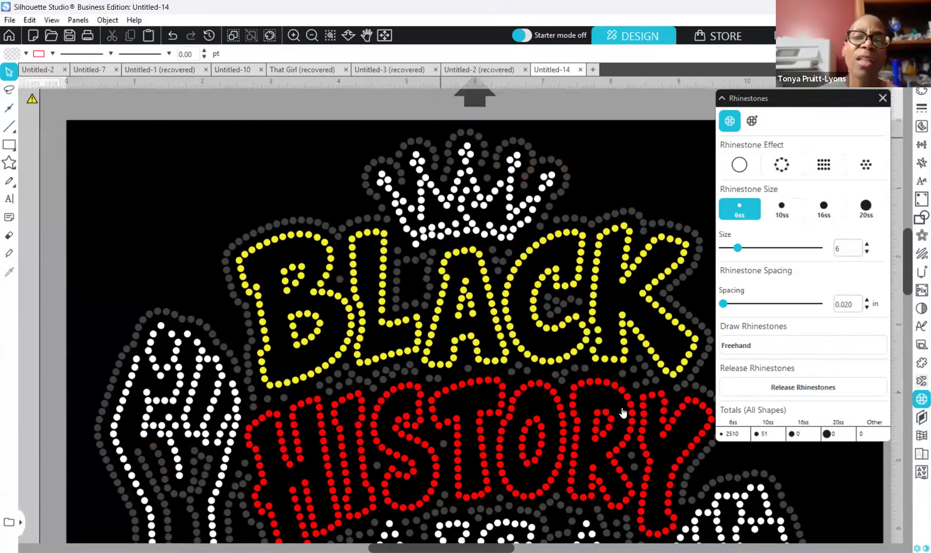
pyautogui.click(551, 182)
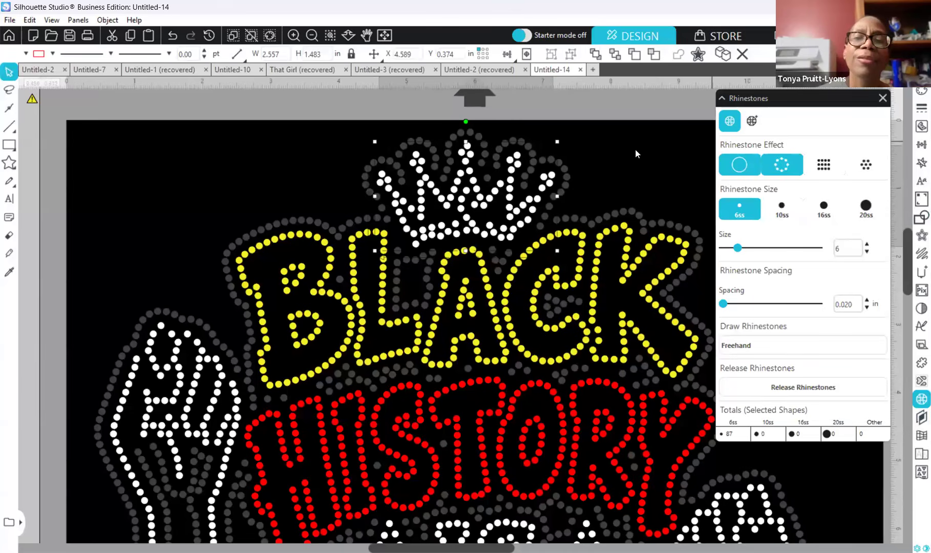
pyautogui.click(449, 210)
pyautogui.click(449, 210)
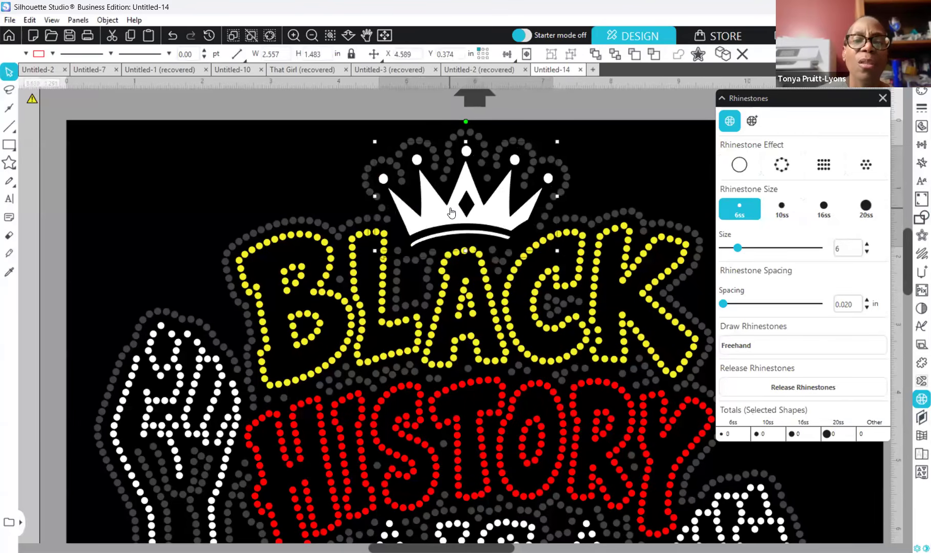
# Step: Release the solid crown's compound path to separate its dots, points and base curve
pyautogui.rightClick(450, 207)
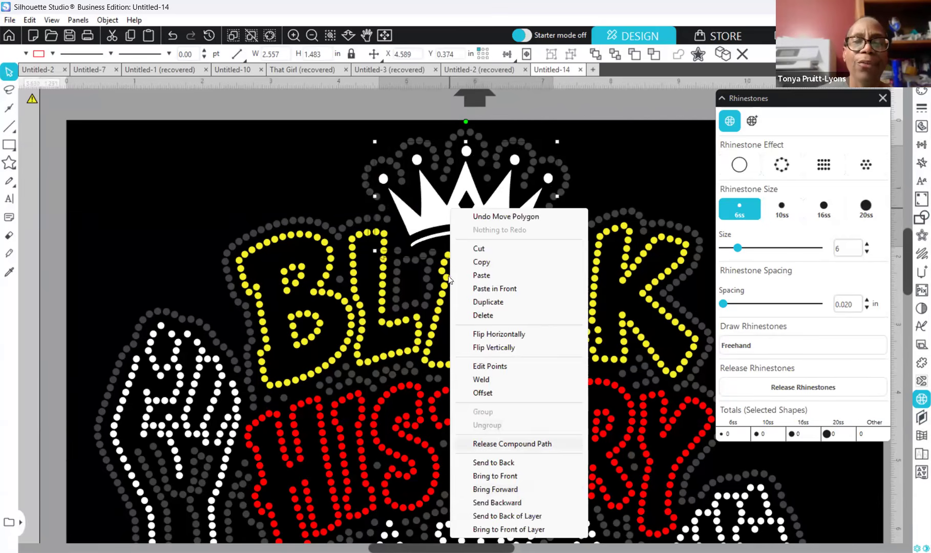
pyautogui.click(525, 444)
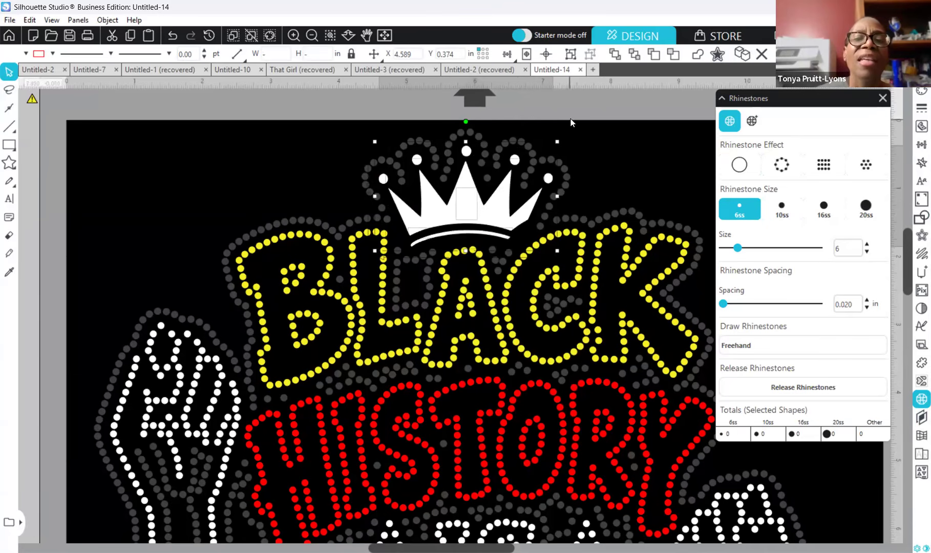
pyautogui.click(613, 151)
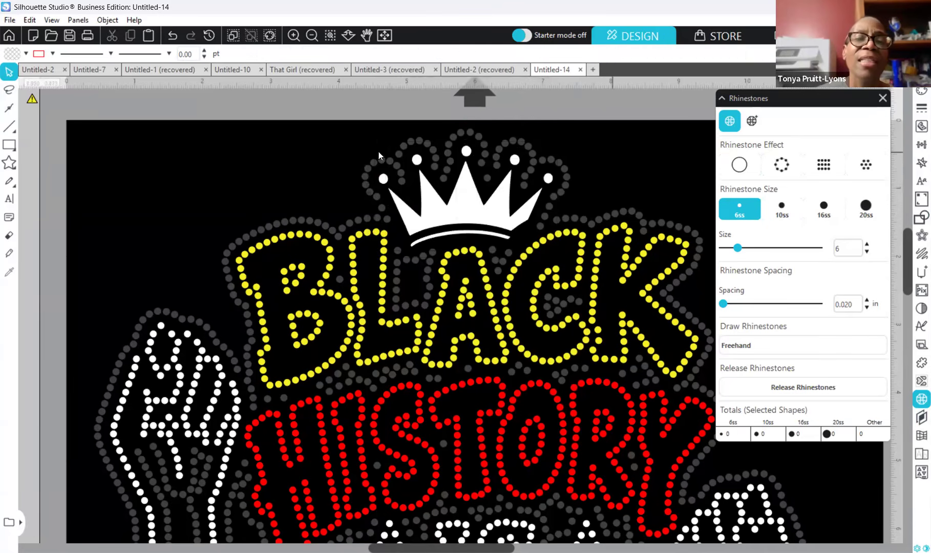
# Step: Enlarge the crown's leftmost tip dot to about 0.184 by 0.204 in and apply 6ss edge rhinestones to it
pyautogui.click(385, 180)
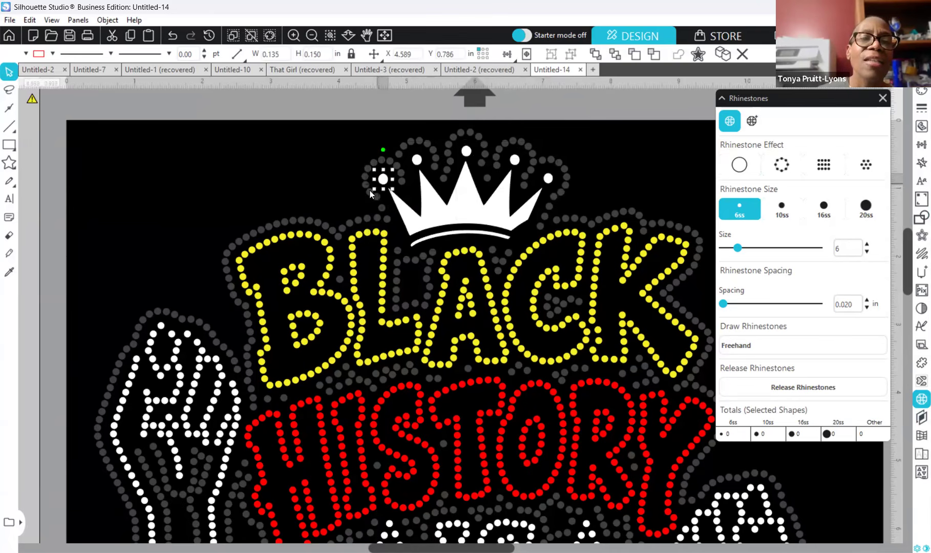
pyautogui.moveTo(369, 191); pyautogui.dragTo(384, 181)
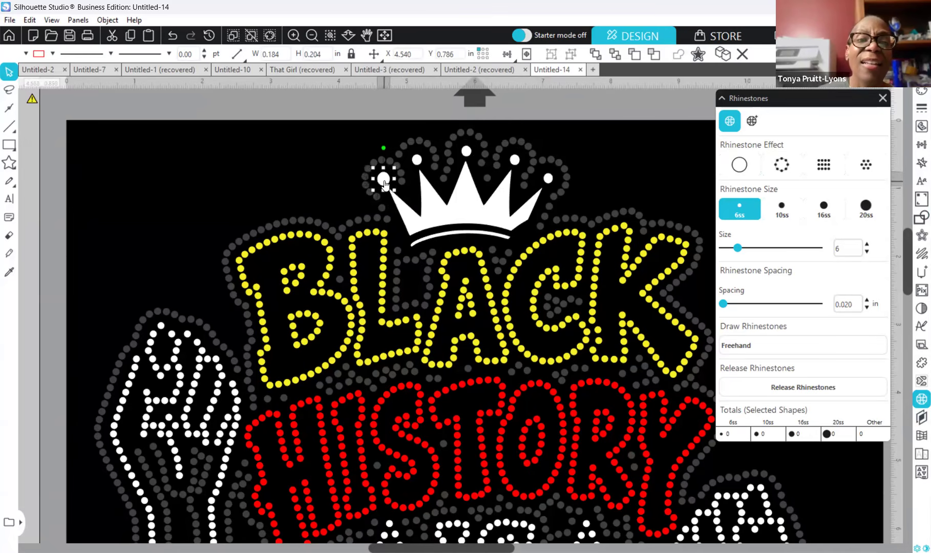
pyautogui.click(882, 164)
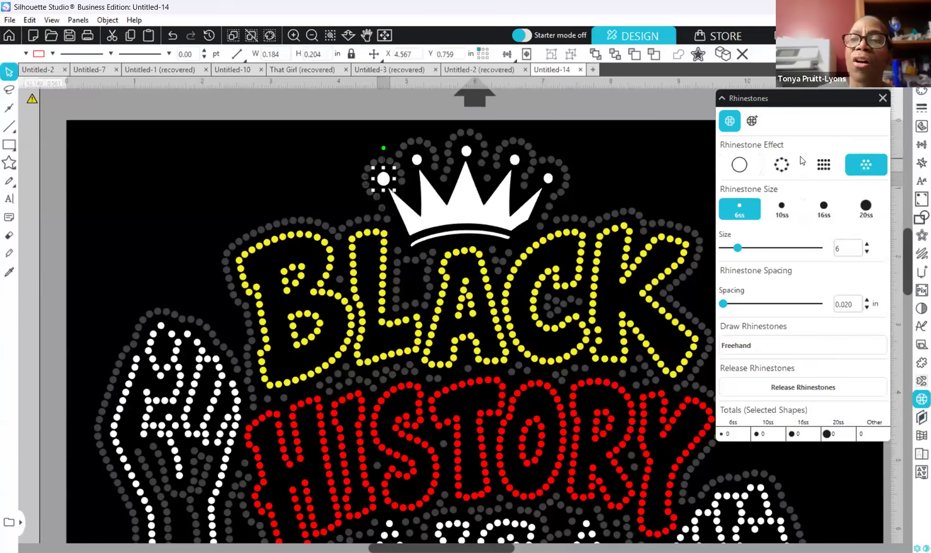
pyautogui.click(810, 168)
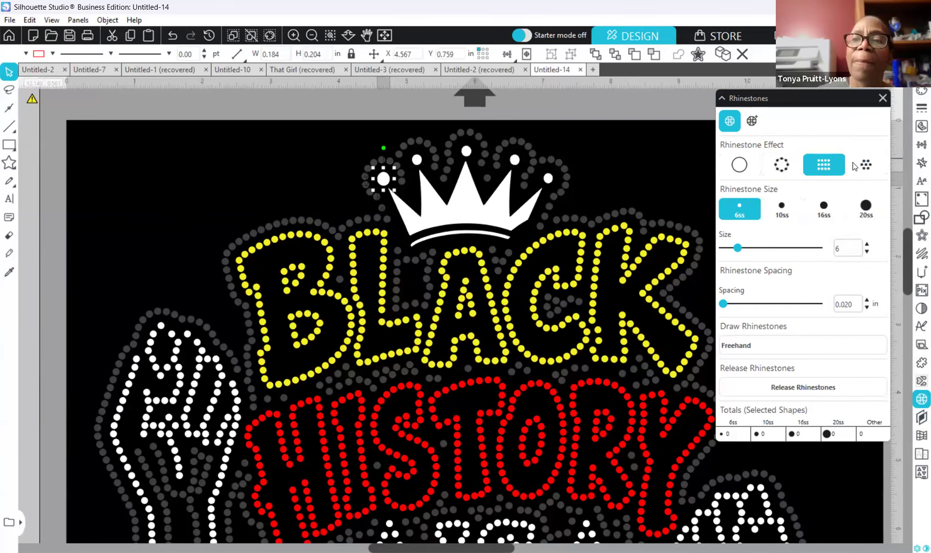
pyautogui.click(866, 168)
pyautogui.click(823, 165)
pyautogui.click(788, 164)
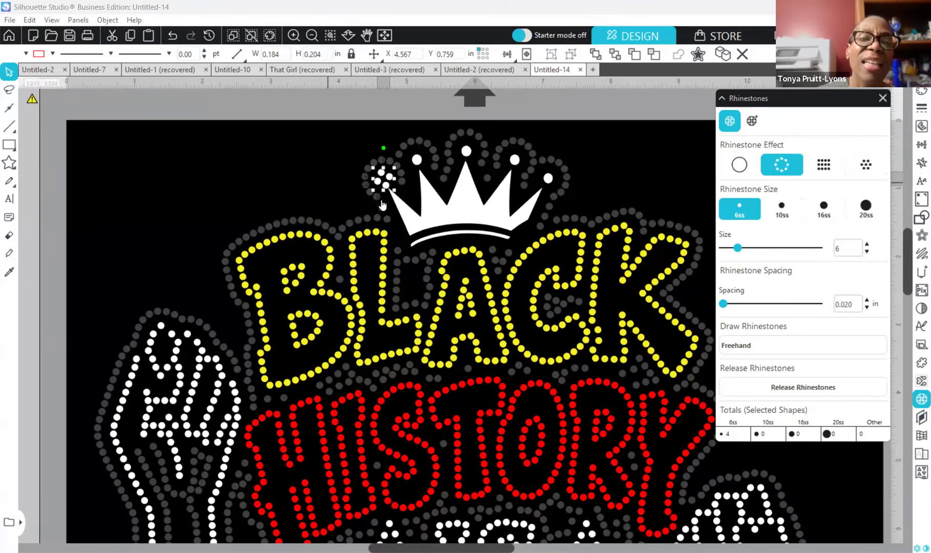
# Step: Enlarge the leftmost rhinestone tip dot to about 0.227 by 0.251 in and shift it slightly upward off the crown's point
pyautogui.moveTo(372, 191); pyautogui.dragTo(370, 193)
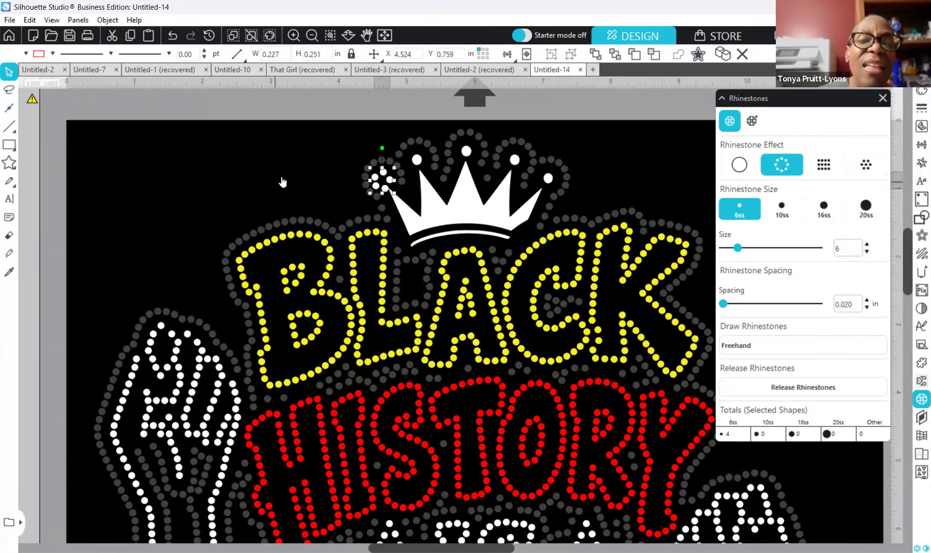
pyautogui.click(282, 180)
pyautogui.click(390, 179)
pyautogui.moveTo(403, 192); pyautogui.dragTo(401, 189)
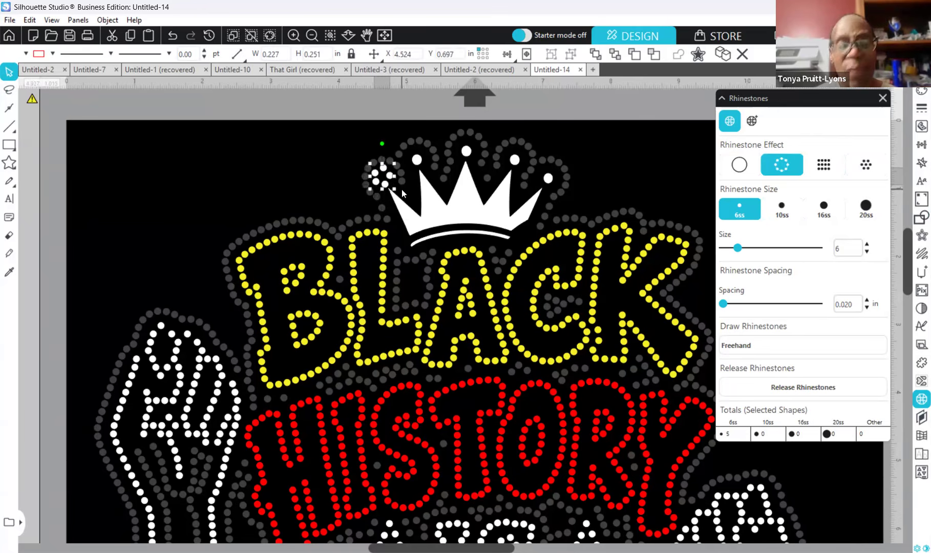
pyautogui.click(294, 160)
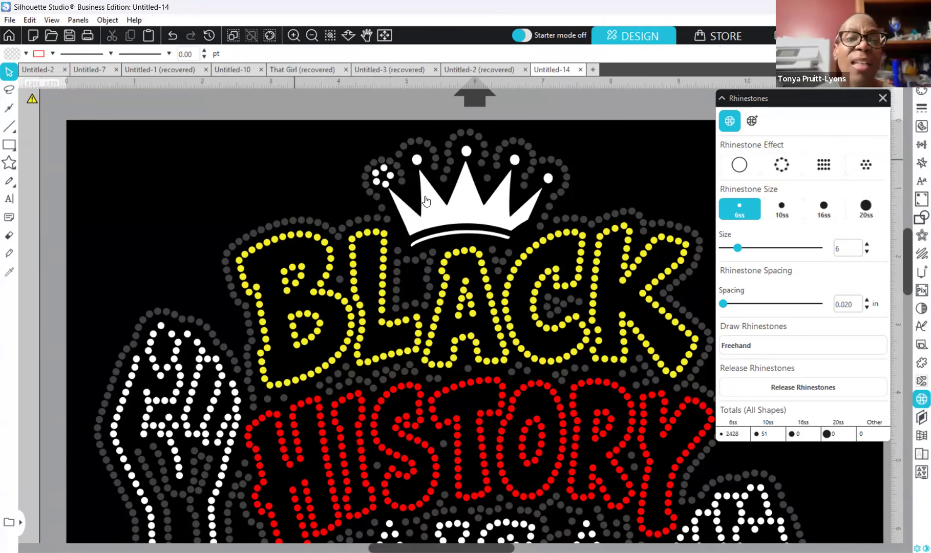
# Step: Fine-tune the leftmost rhinestone tip dot's position to about X 4.524 in, Y 0.715 in
pyautogui.click(386, 190)
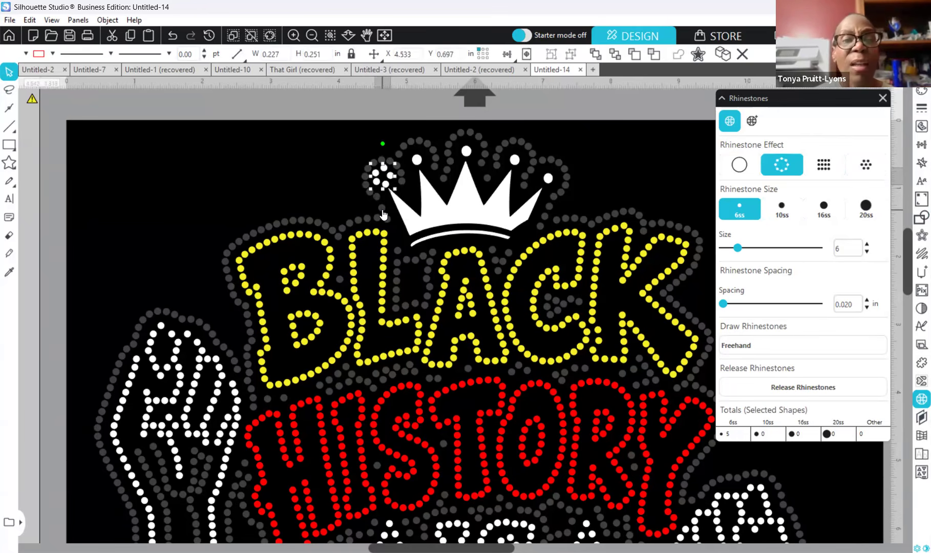
pyautogui.click(303, 145)
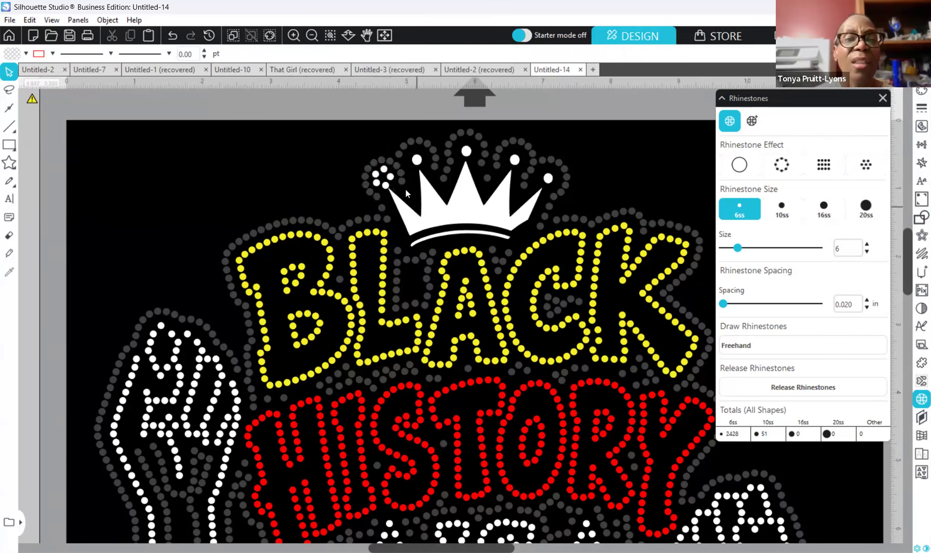
pyautogui.click(386, 191)
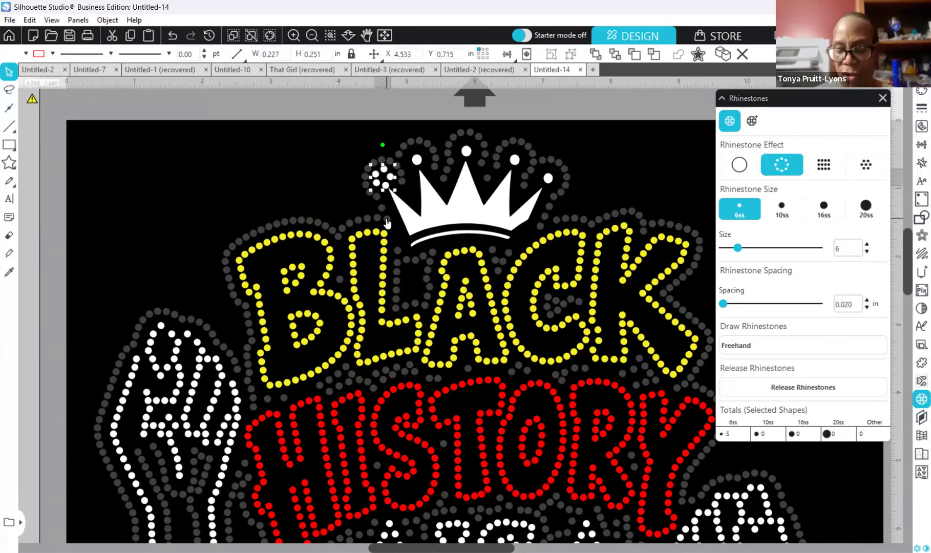
pyautogui.moveTo(389, 180); pyautogui.dragTo(389, 180)
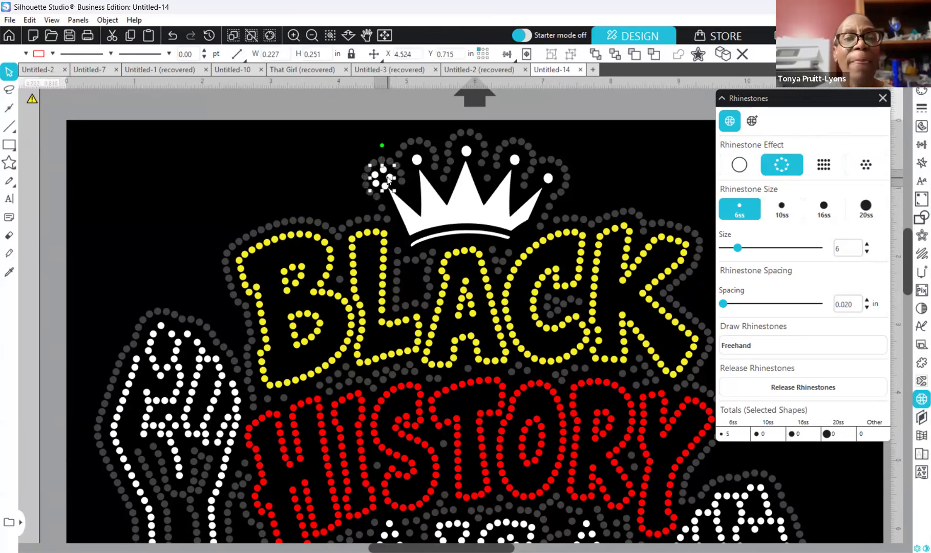
# Step: Delete the four remaining solid tip dots above the crown's points, keeping the leftmost rhinestone dot
pyautogui.click(322, 183)
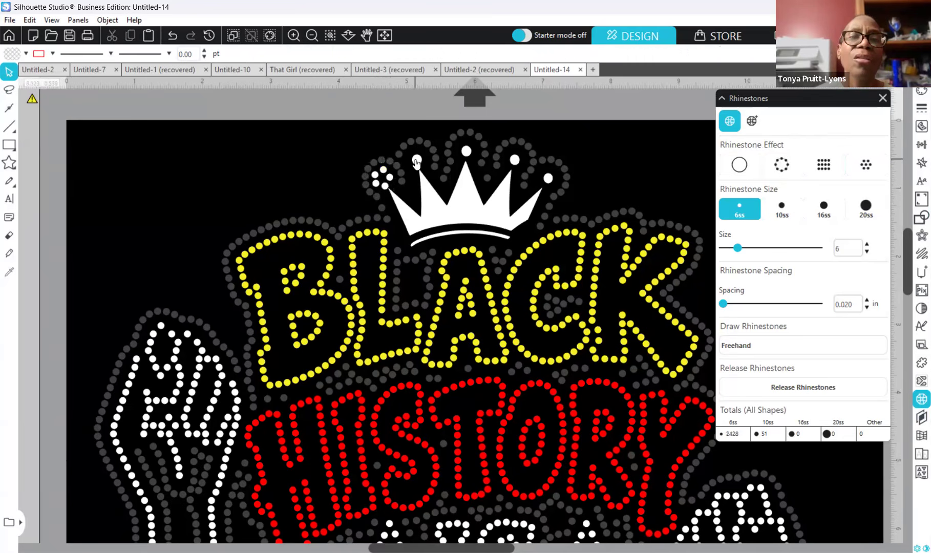
pyautogui.click(416, 161)
pyautogui.press('Delete')
pyautogui.click(467, 152)
pyautogui.press('Delete')
pyautogui.click(514, 160)
pyautogui.press('Delete')
pyautogui.click(548, 177)
pyautogui.press('Delete')
# Step: Copy the leftmost rhinestone dot and place the pasted copy above the crown's second point at about X 5.023 in, Y 0.421 in
pyautogui.click(385, 177)
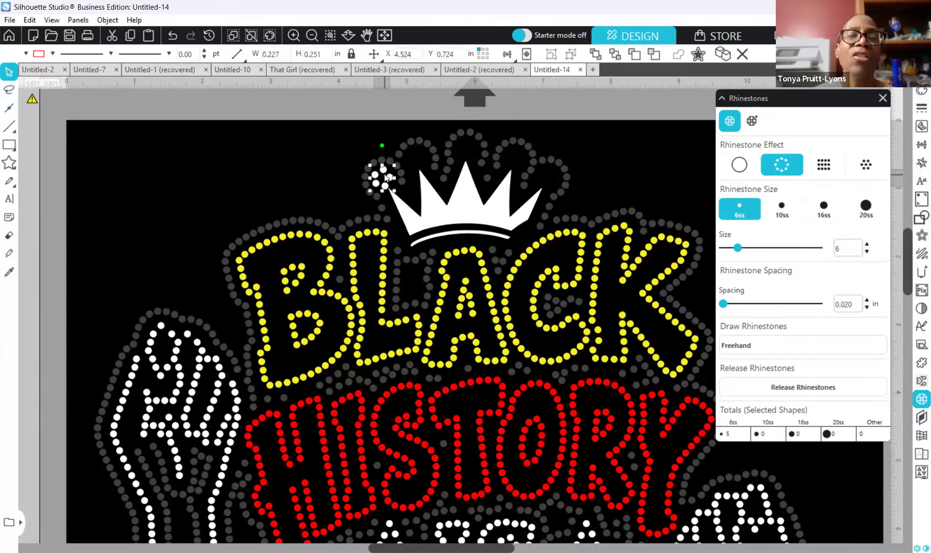
pyautogui.rightClick(385, 175)
pyautogui.click(417, 227)
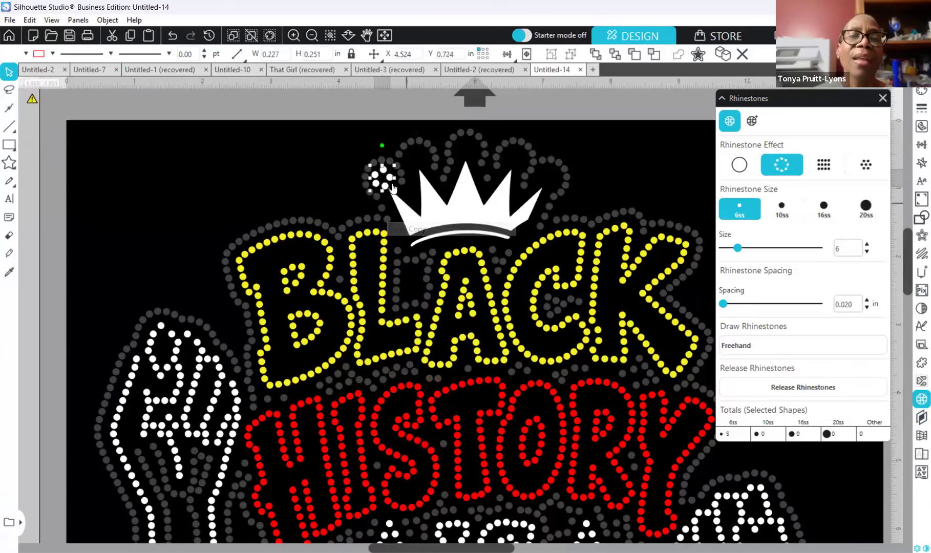
pyautogui.rightClick(413, 154)
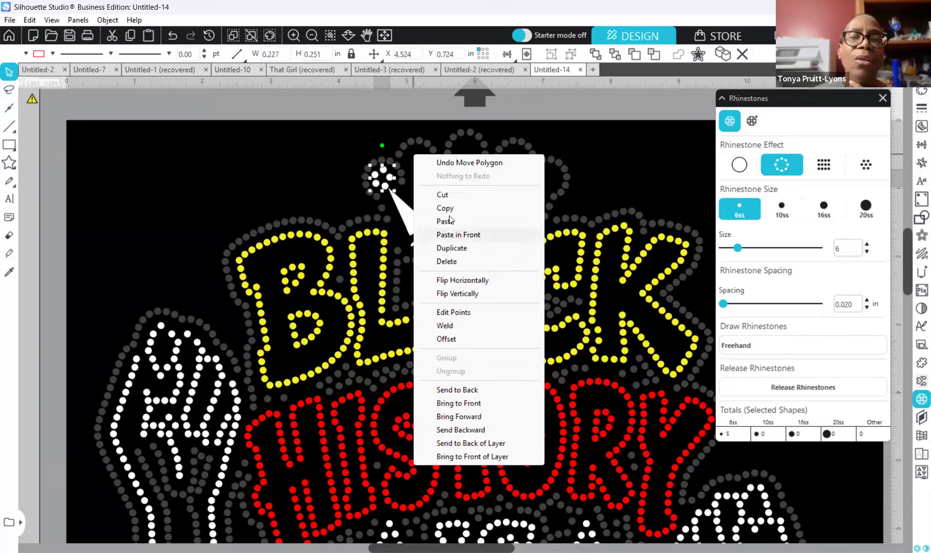
pyautogui.click(445, 221)
pyautogui.moveTo(408, 192); pyautogui.dragTo(423, 156)
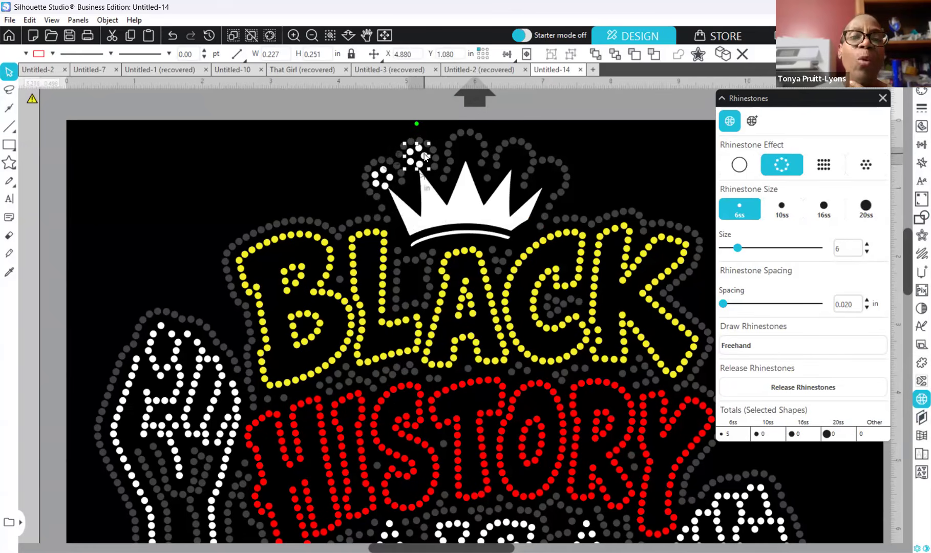
pyautogui.click(314, 141)
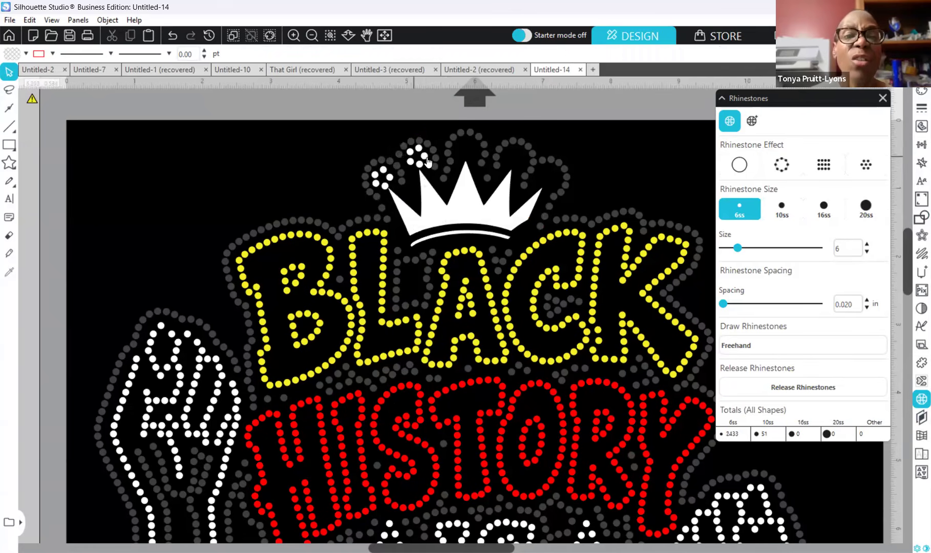
pyautogui.click(426, 161)
pyautogui.moveTo(425, 161); pyautogui.dragTo(425, 163)
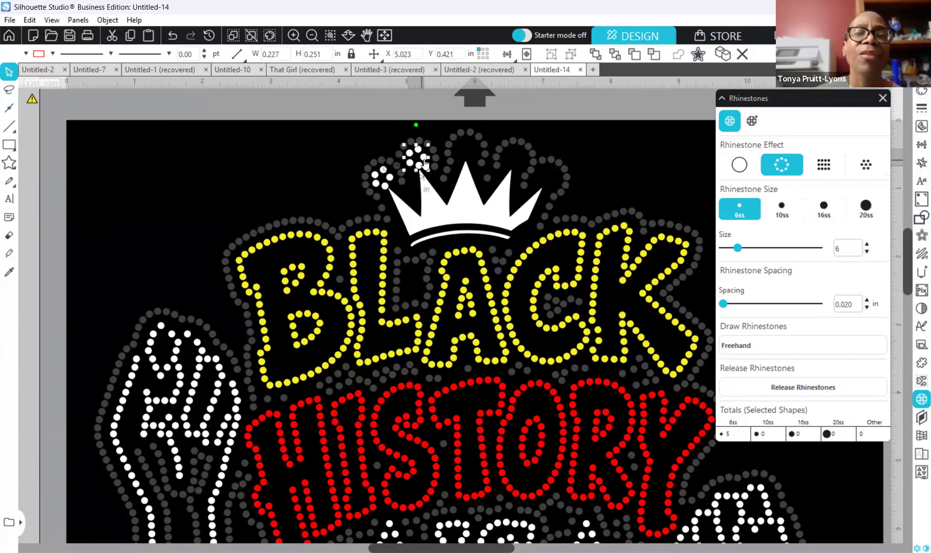
# Step: Duplicate the second rhinestone dot and position the copy above the crown's centre point at about X 5.771 in, Y 0.287 in
pyautogui.rightClick(424, 160)
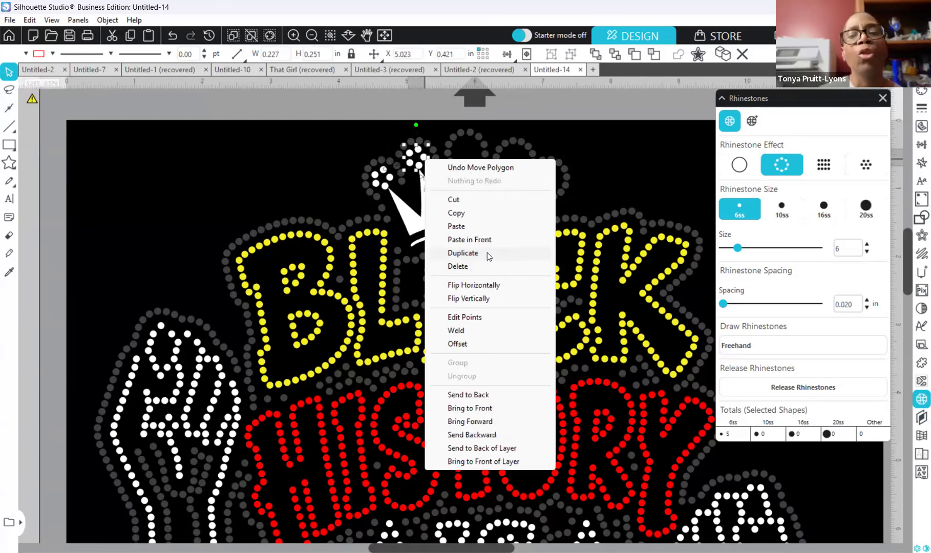
pyautogui.click(488, 253)
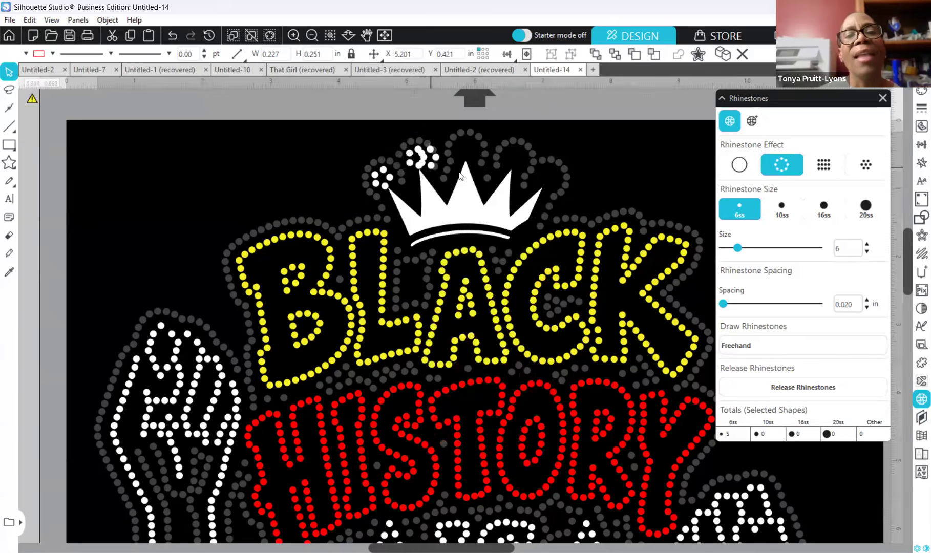
pyautogui.press('Escape')
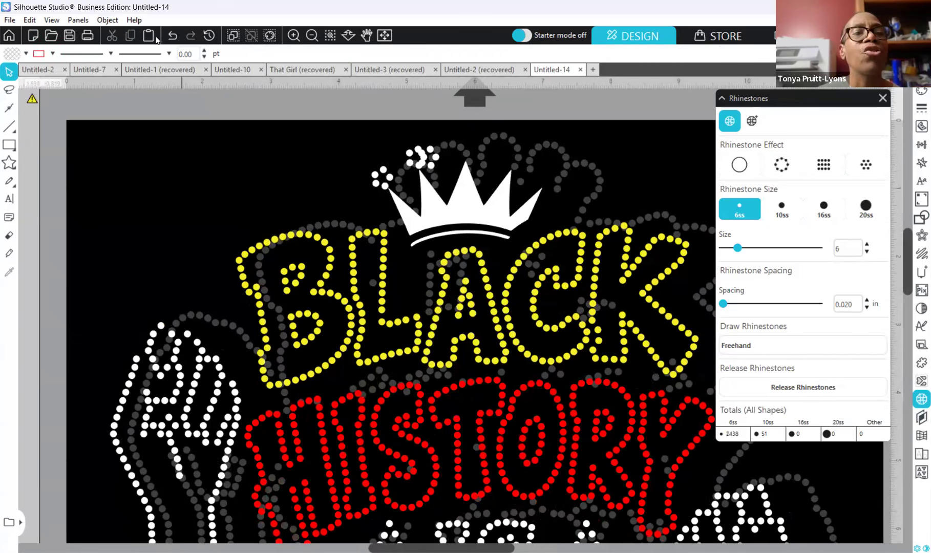
pyautogui.click(174, 39)
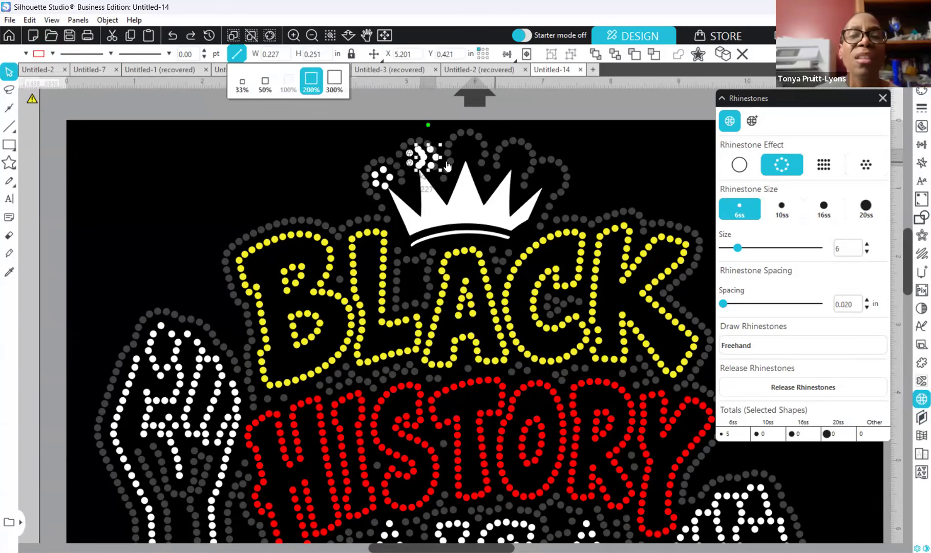
pyautogui.moveTo(439, 164); pyautogui.dragTo(476, 150)
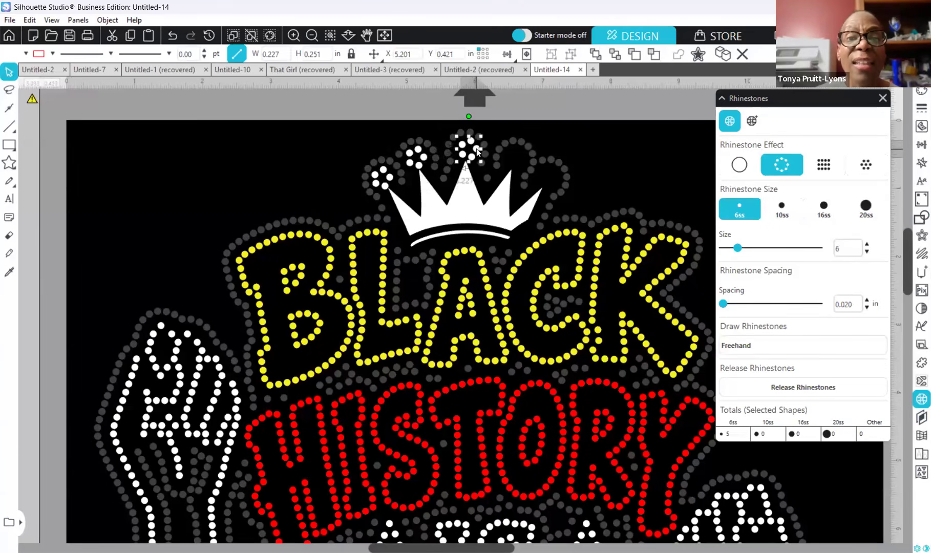
pyautogui.click(604, 148)
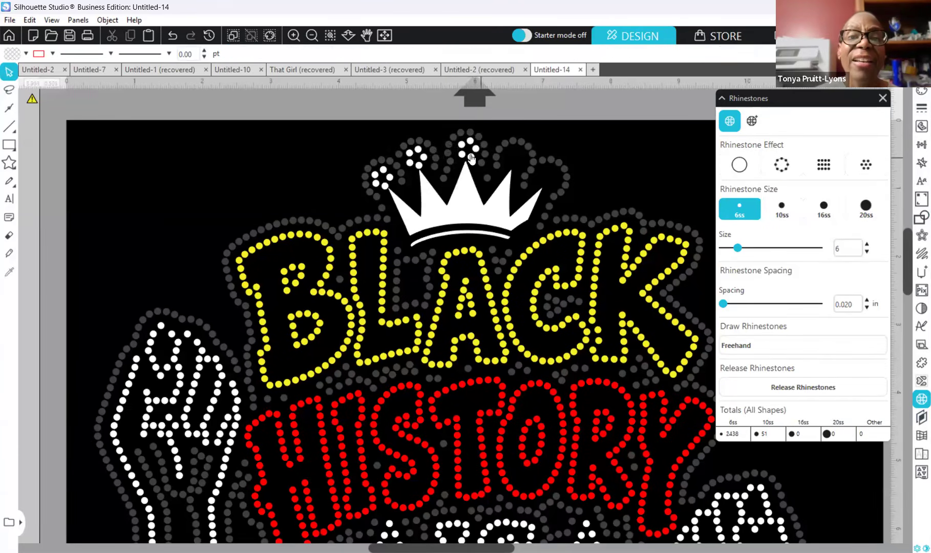
pyautogui.click(461, 151)
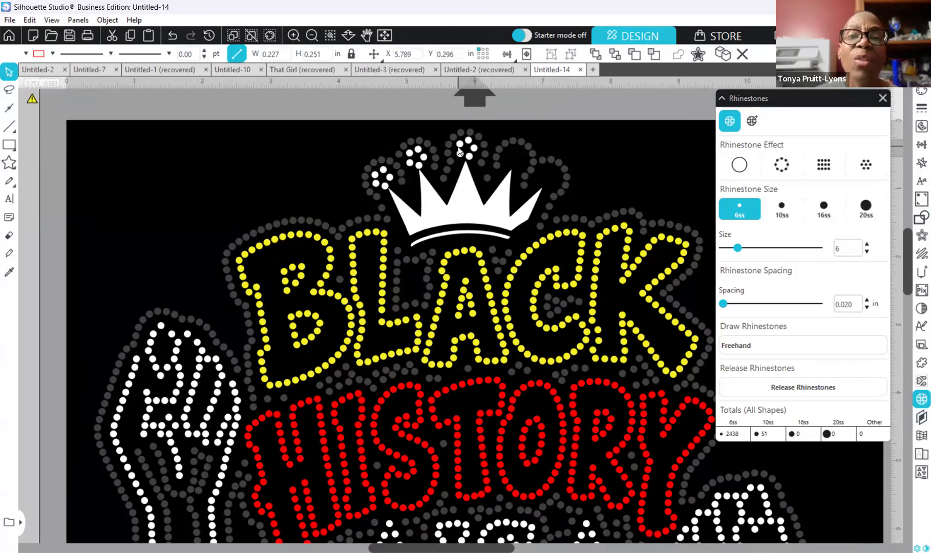
pyautogui.click(460, 152)
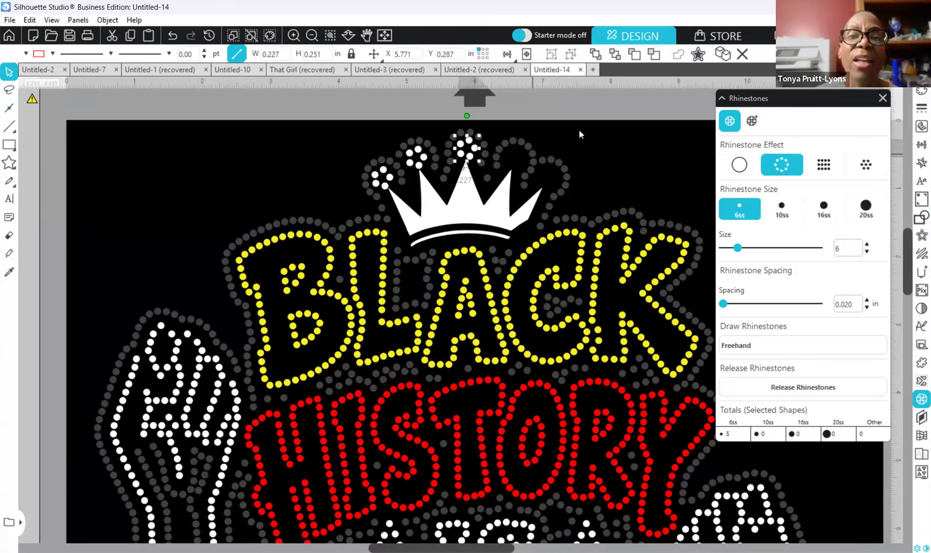
pyautogui.click(587, 170)
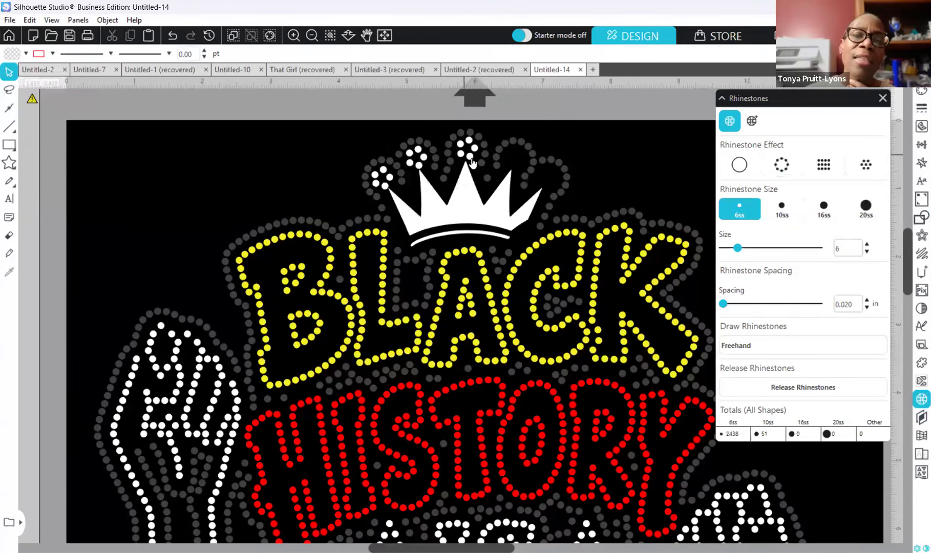
pyautogui.click(471, 159)
pyautogui.click(569, 149)
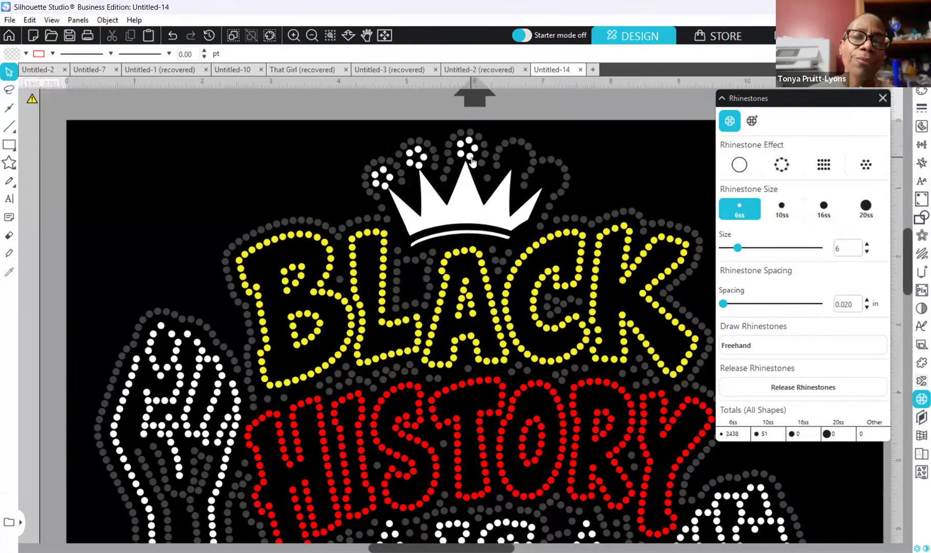
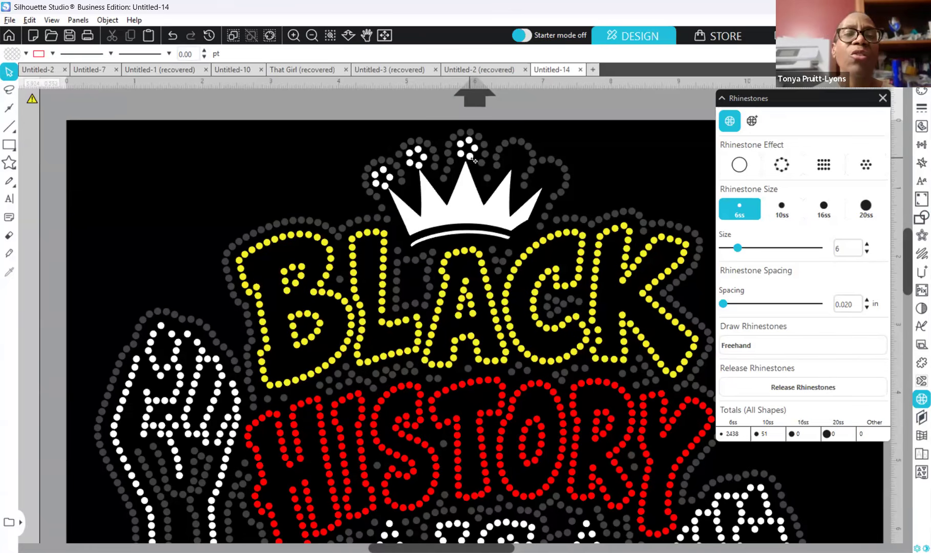
# Step: Place a copy of the centre rhinestone dot above the crown's fourth point at about X 6.465 in, Y 0.439 in
pyautogui.moveTo(475, 161); pyautogui.dragTo(520, 171)
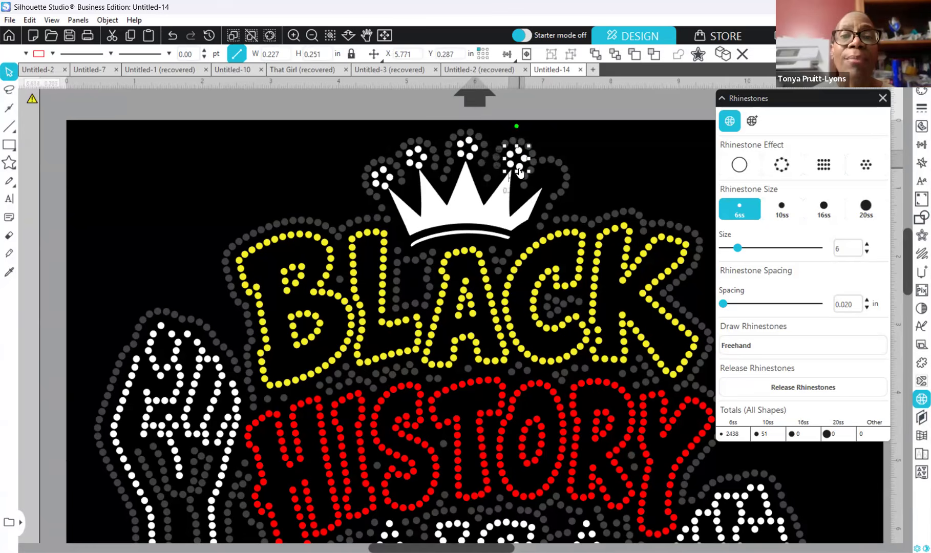
pyautogui.click(597, 152)
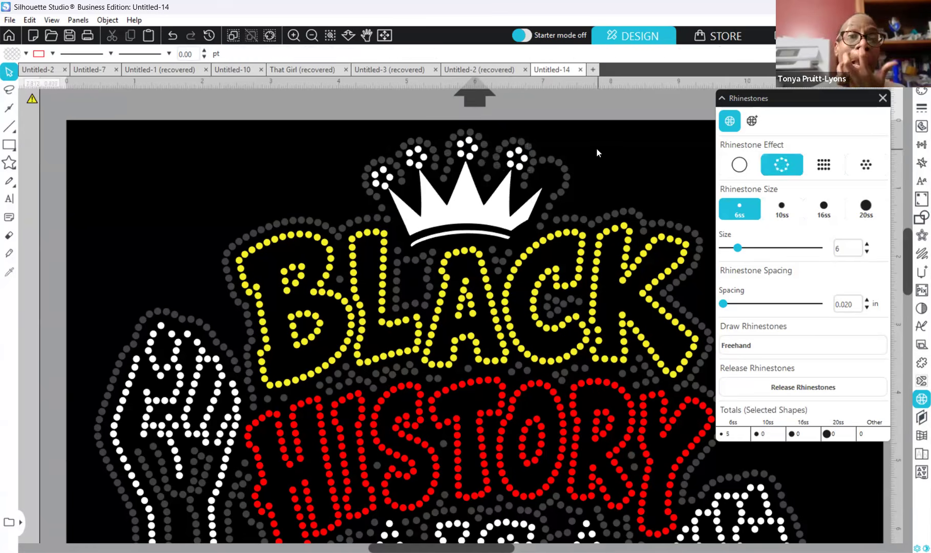
pyautogui.click(512, 167)
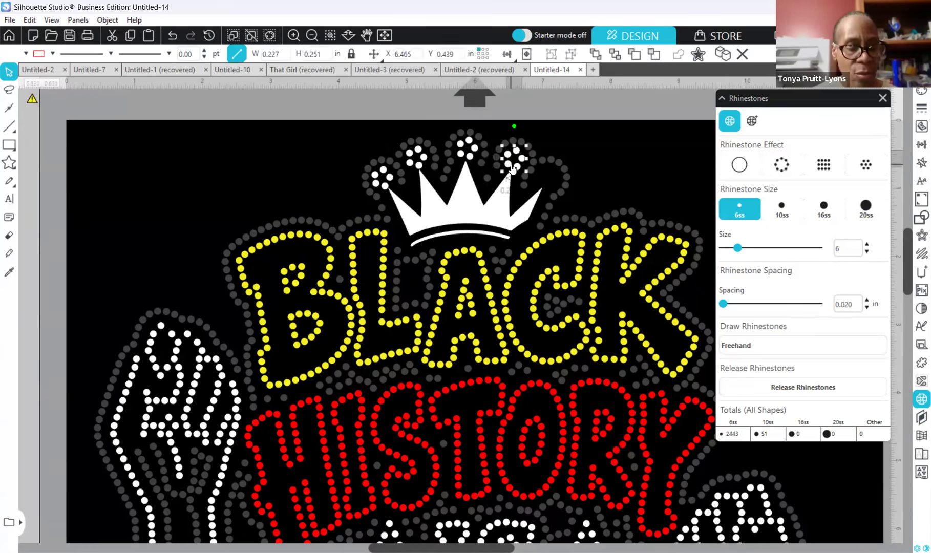
# Step: Copy the fourth rhinestone dot above the crown's rightmost point at about X 6.973 in, Y 0.724 in and reapply its 6ss edge rhinestones
pyautogui.moveTo(522, 174)
pyautogui.mouseDown()
pyautogui.moveTo(558, 197)
pyautogui.moveTo(552, 189)
pyautogui.mouseUp()
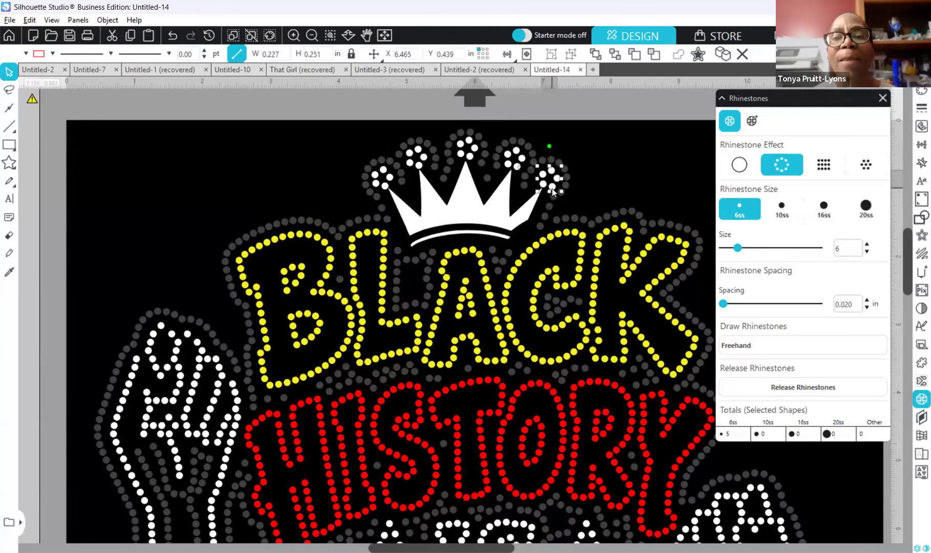
pyautogui.click(391, 124)
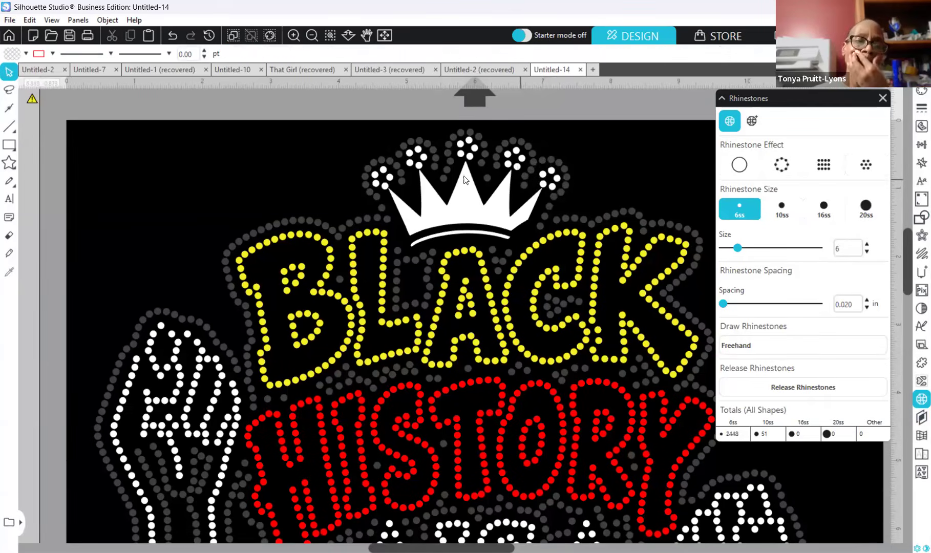
pyautogui.click(559, 189)
pyautogui.moveTo(557, 207); pyautogui.dragTo(557, 207)
pyautogui.click(739, 167)
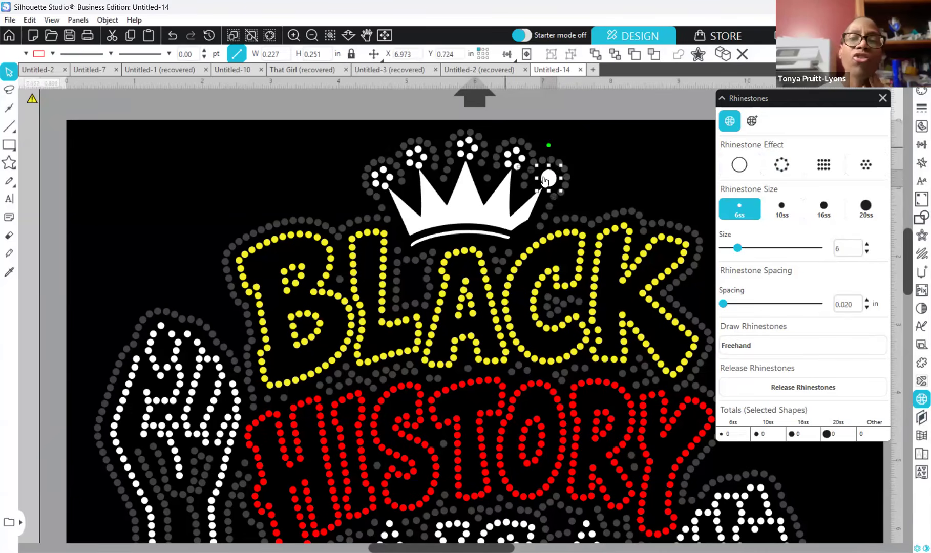
pyautogui.click(785, 165)
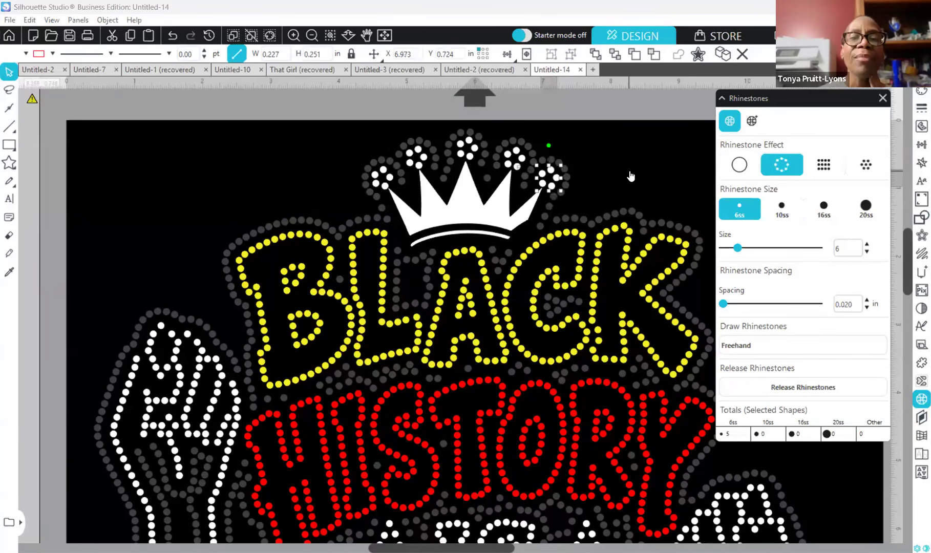
# Step: Move the crown's solid base curve away to the empty area beside the crown, at about X 0.168 in, Y 1.305 in
pyautogui.click(450, 211)
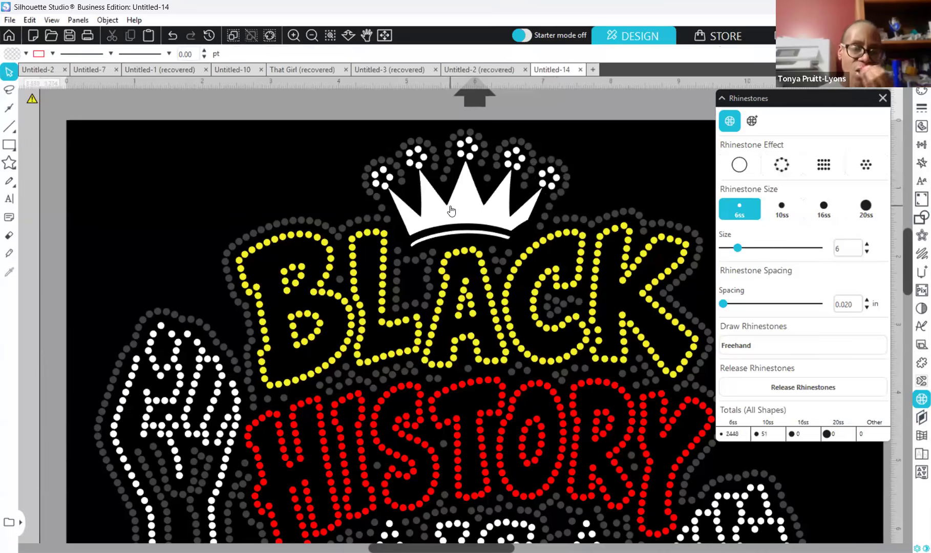
pyautogui.click(463, 238)
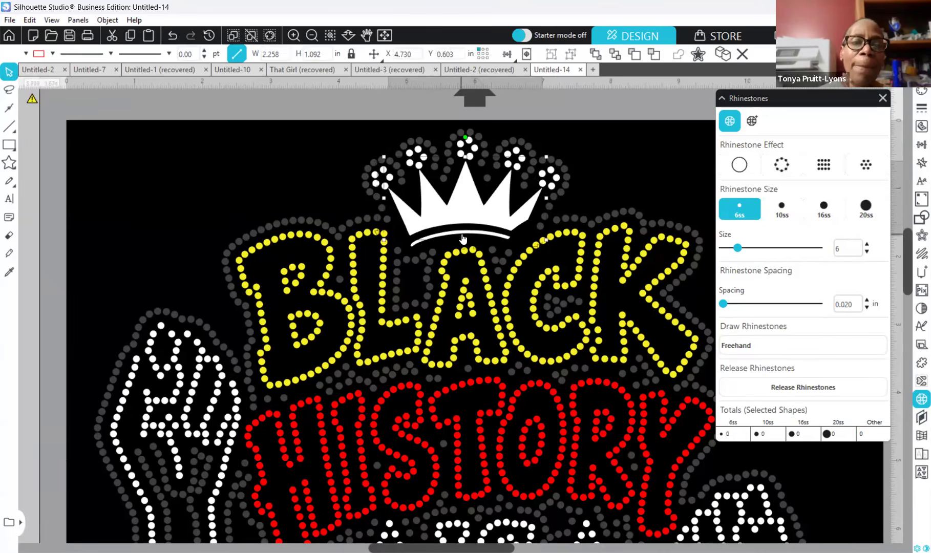
pyautogui.click(461, 237)
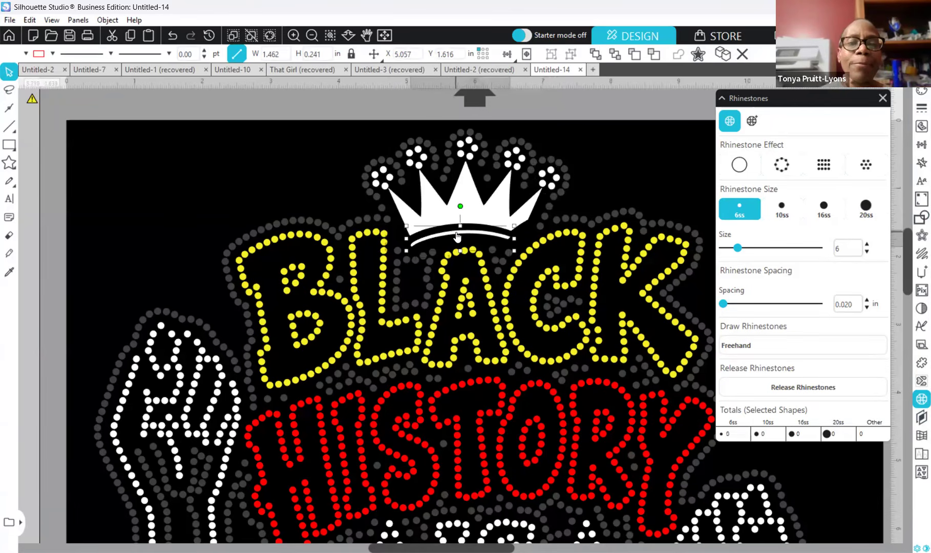
pyautogui.moveTo(201, 193); pyautogui.dragTo(122, 210)
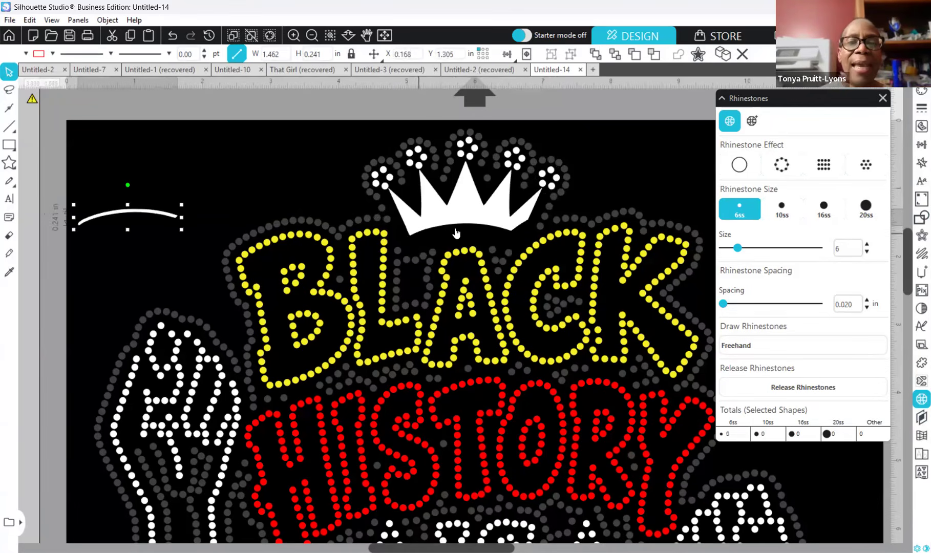
# Step: Apply 6ss edge rhinestones to the solid crown body
pyautogui.click(492, 226)
pyautogui.click(820, 167)
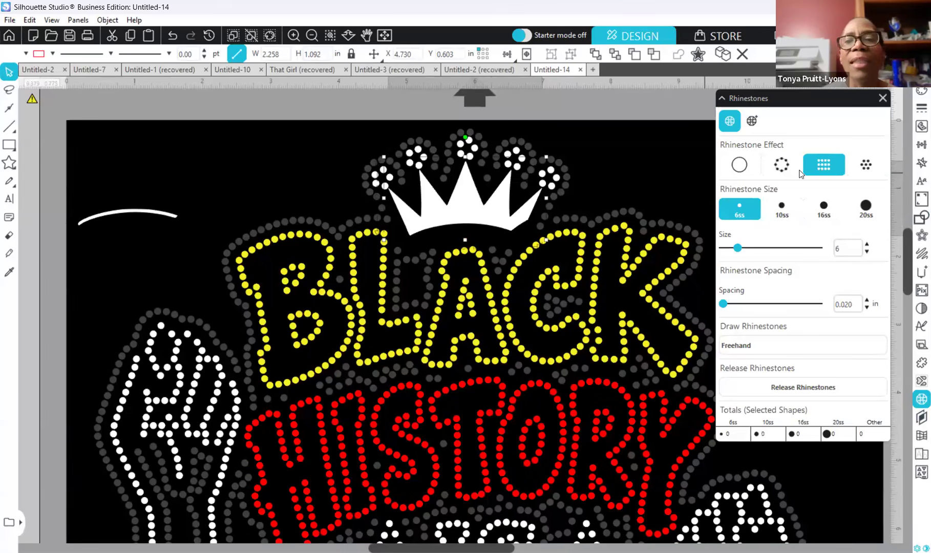
pyautogui.click(779, 169)
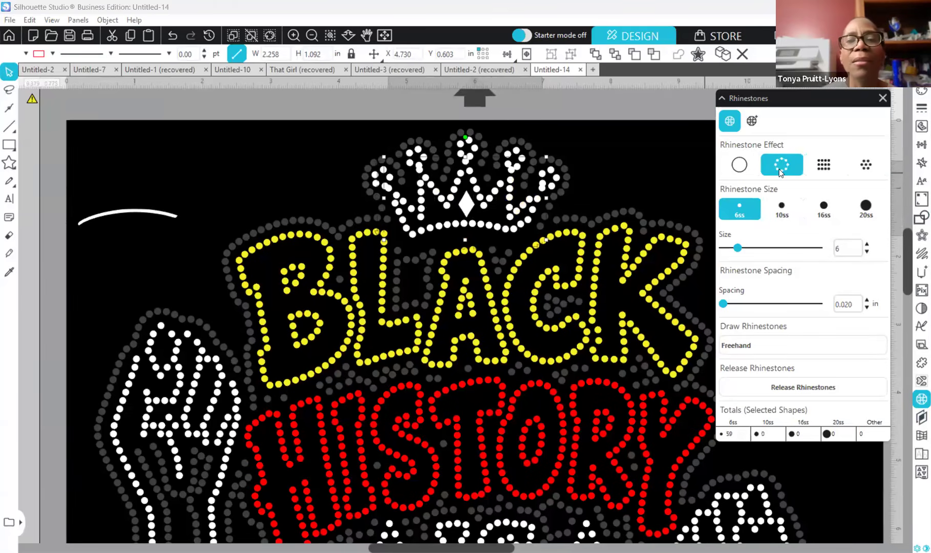
pyautogui.click(643, 175)
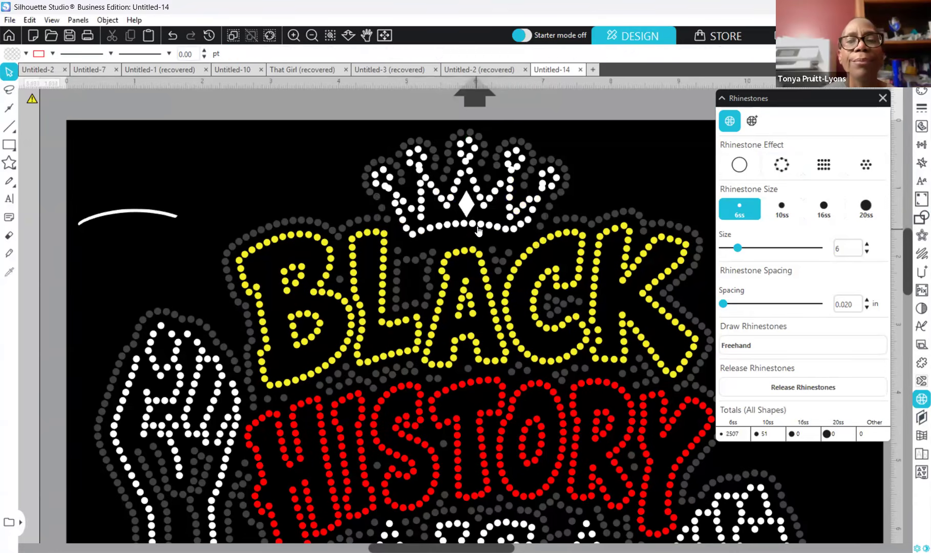
# Step: Shift the rhinestone crown body slightly down towards BLACK and lower the solid diamond inside it to match
pyautogui.click(475, 226)
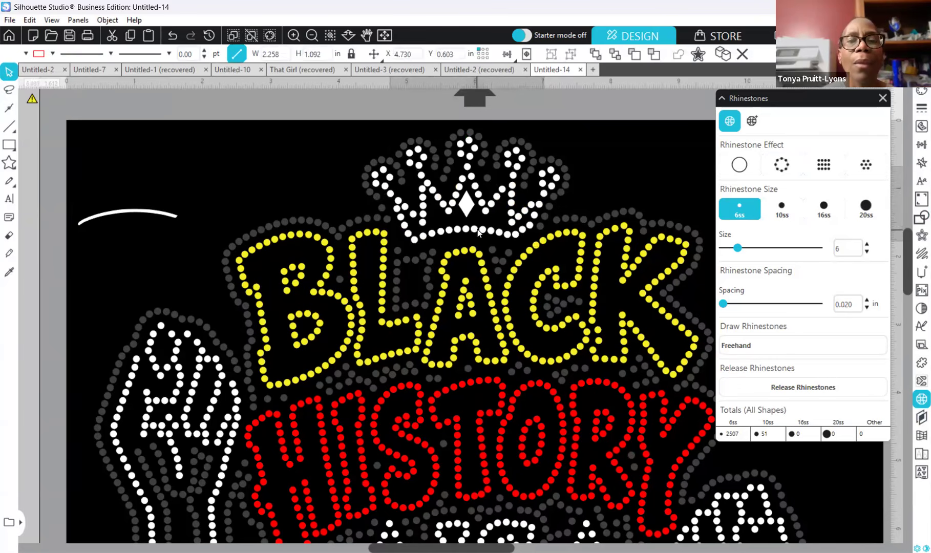
pyautogui.click(697, 158)
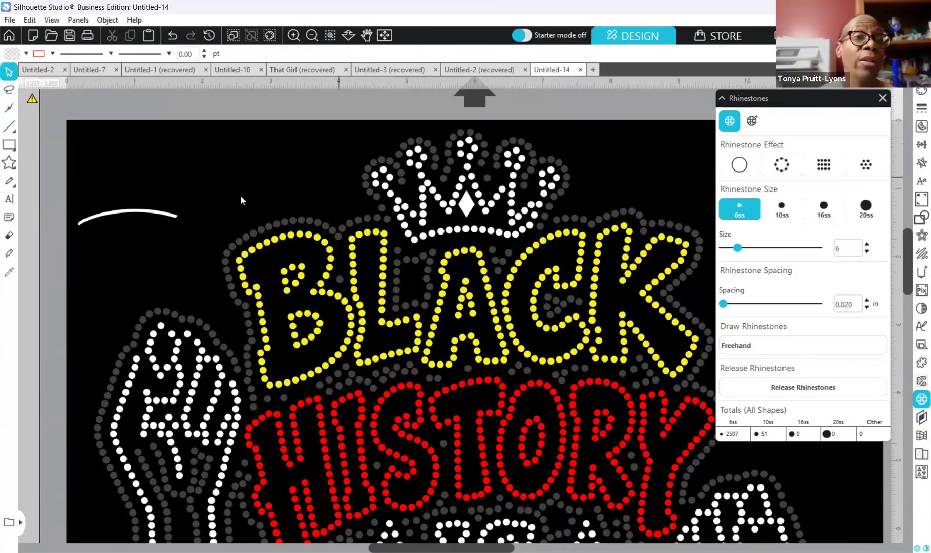
pyautogui.click(467, 214)
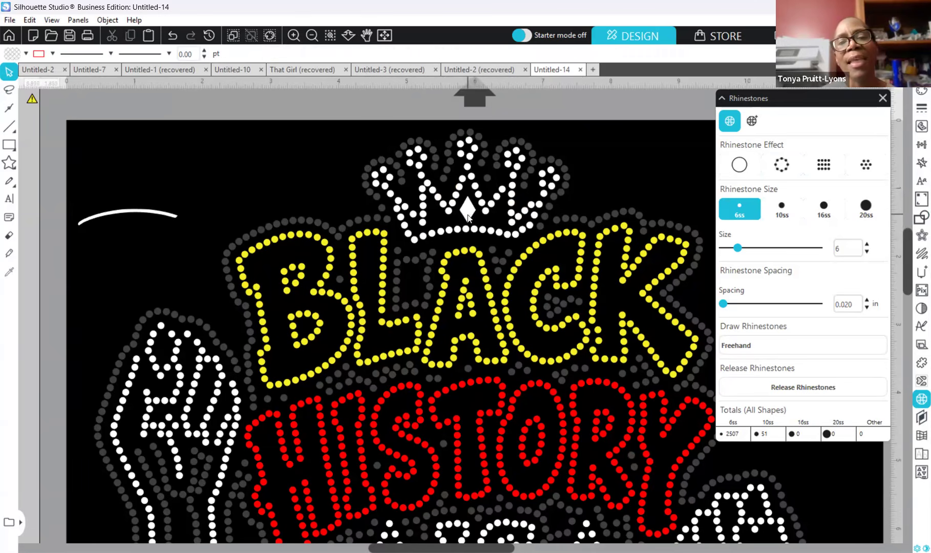
# Step: Reposition the solid diamond inside the crown at about X 5.778 in, Y 1.104 in and apply 6ss linear-fill rhinestones to it
pyautogui.click(468, 214)
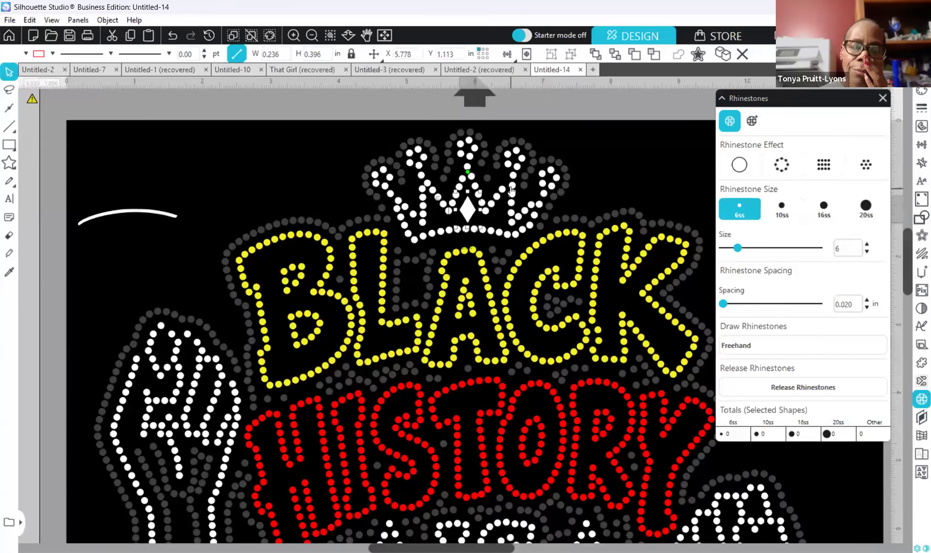
pyautogui.moveTo(471, 214); pyautogui.dragTo(307, 207)
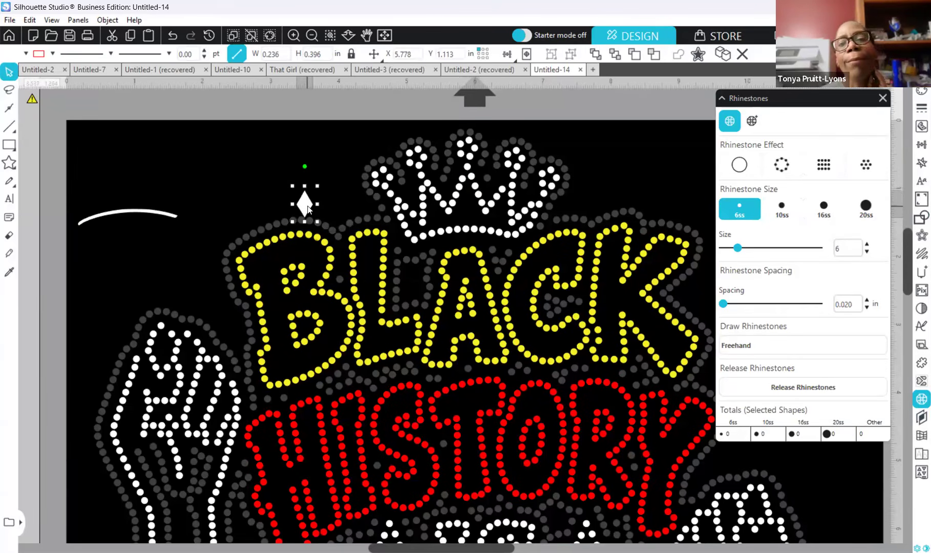
pyautogui.moveTo(207, 190); pyautogui.dragTo(471, 217)
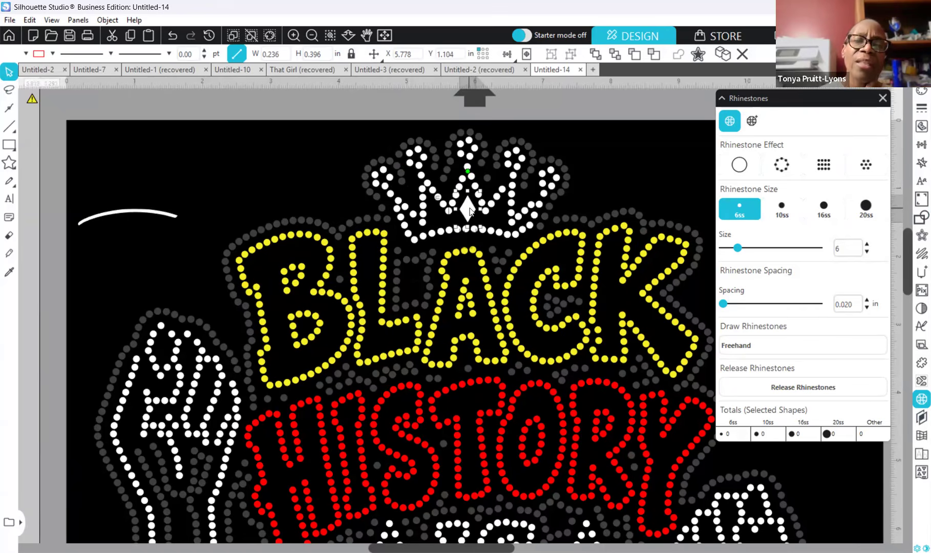
pyautogui.click(811, 168)
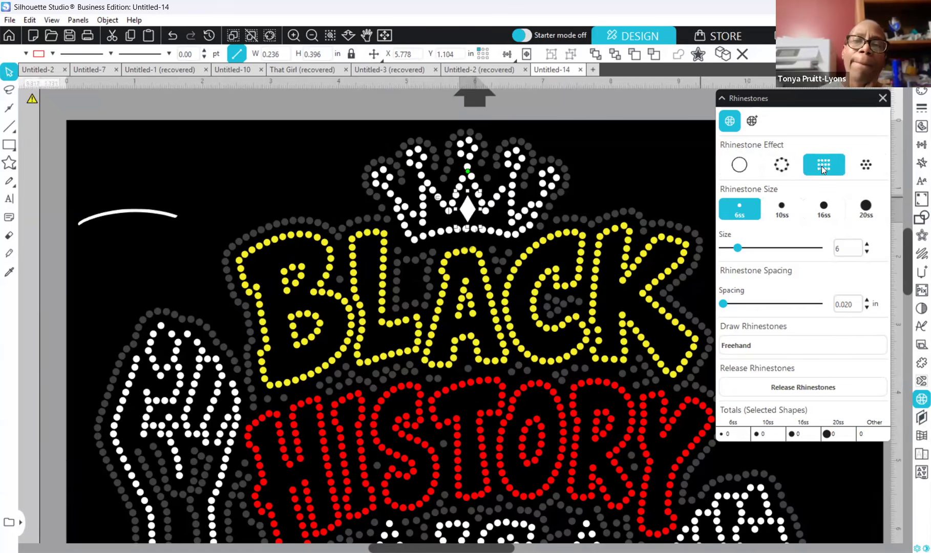
pyautogui.click(821, 166)
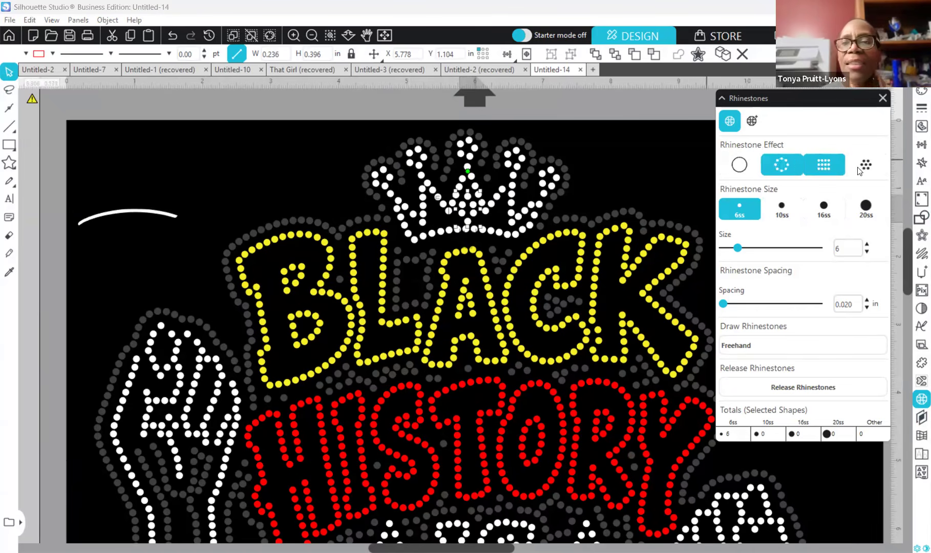
pyautogui.click(784, 163)
pyautogui.click(821, 165)
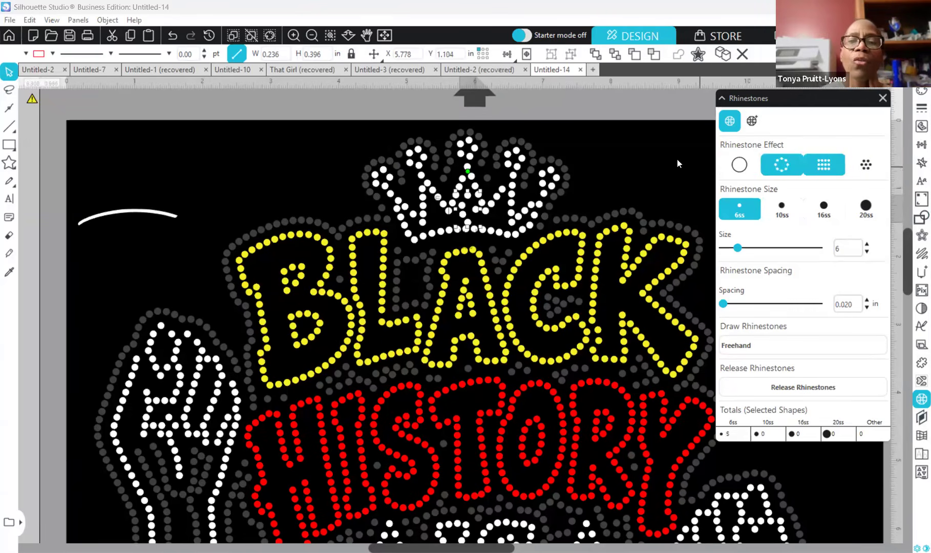
# Step: Raise the crown's rhinestone diamond to about Y 1.059 in and shrink it to about 0.201 in wide by 0.337 in high
pyautogui.click(470, 220)
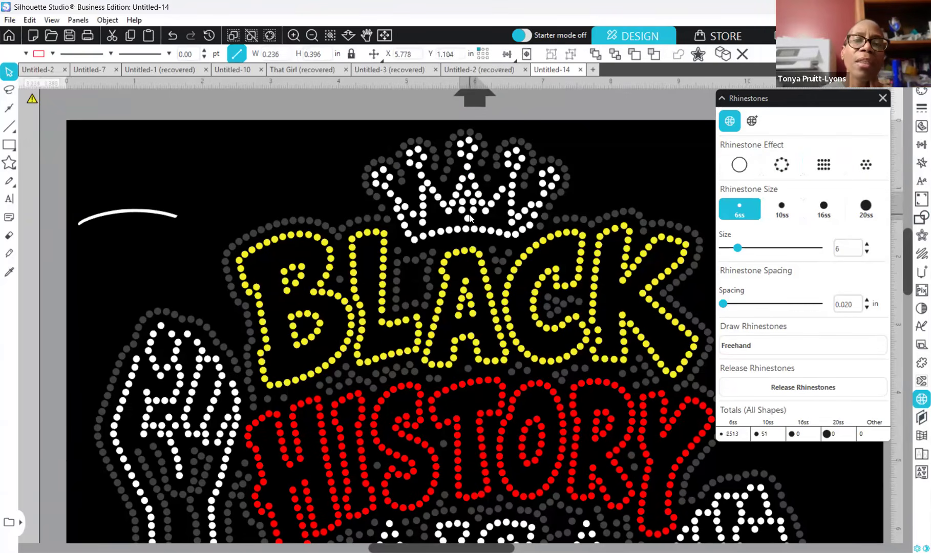
pyautogui.click(471, 223)
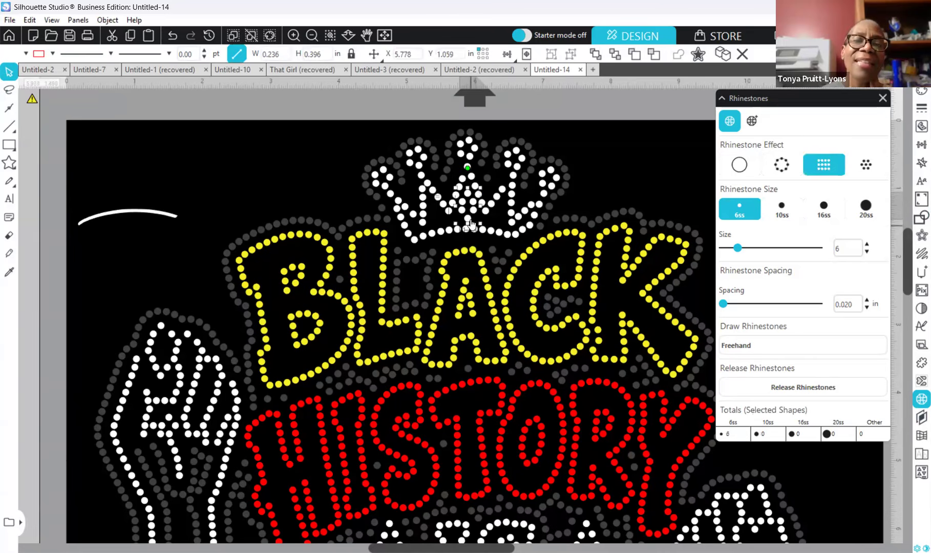
pyautogui.click(596, 181)
pyautogui.click(466, 222)
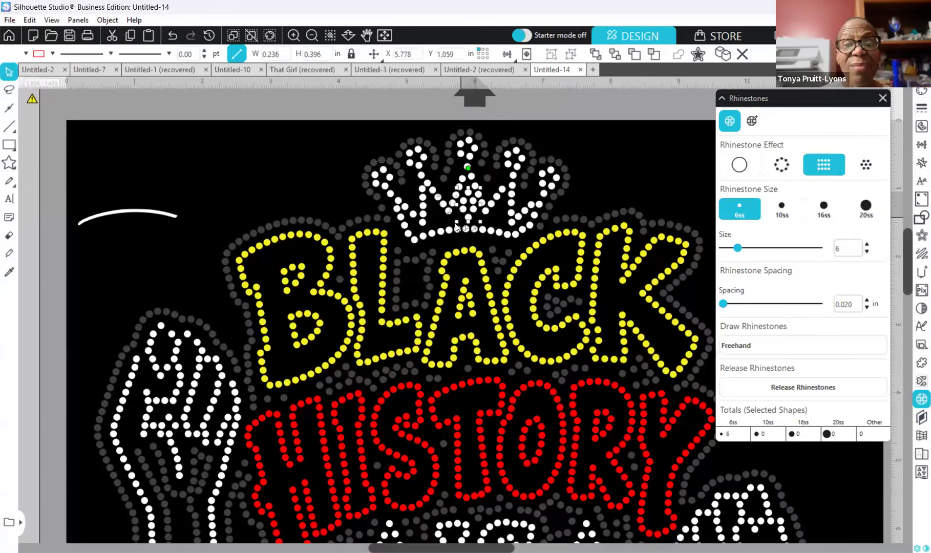
pyautogui.moveTo(457, 222); pyautogui.dragTo(459, 221)
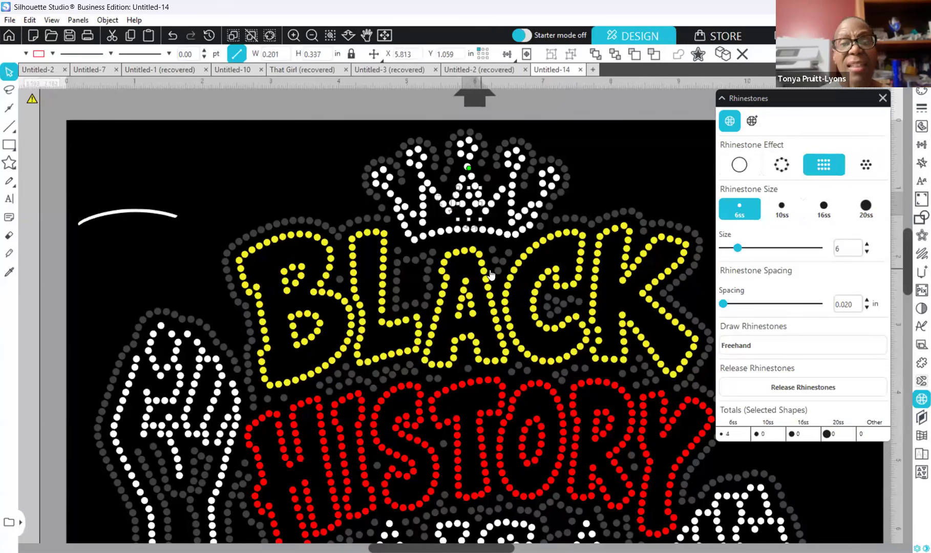
pyautogui.click(624, 167)
pyautogui.scroll(-1, 624, 168)
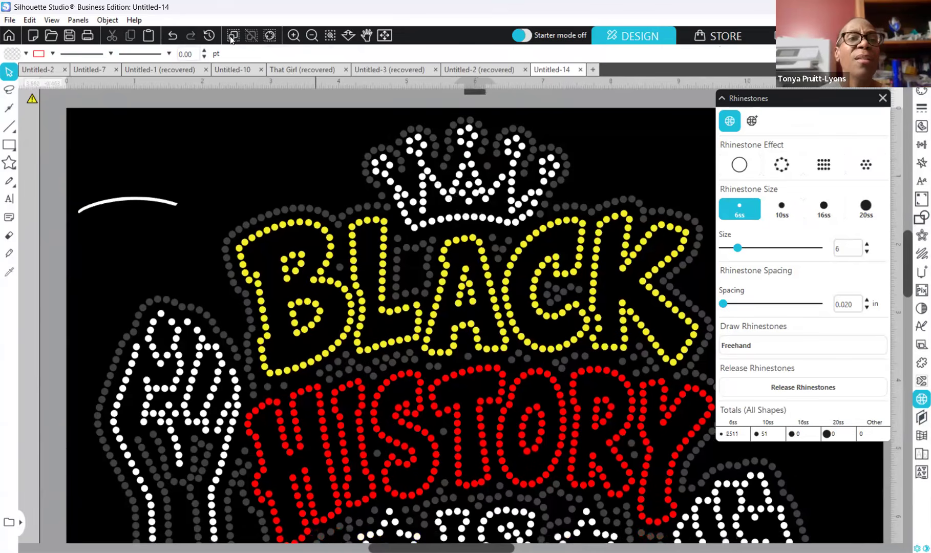
# Step: Undo the latest adjustments around the small rhinestone diamond inside the crown
pyautogui.click(294, 35)
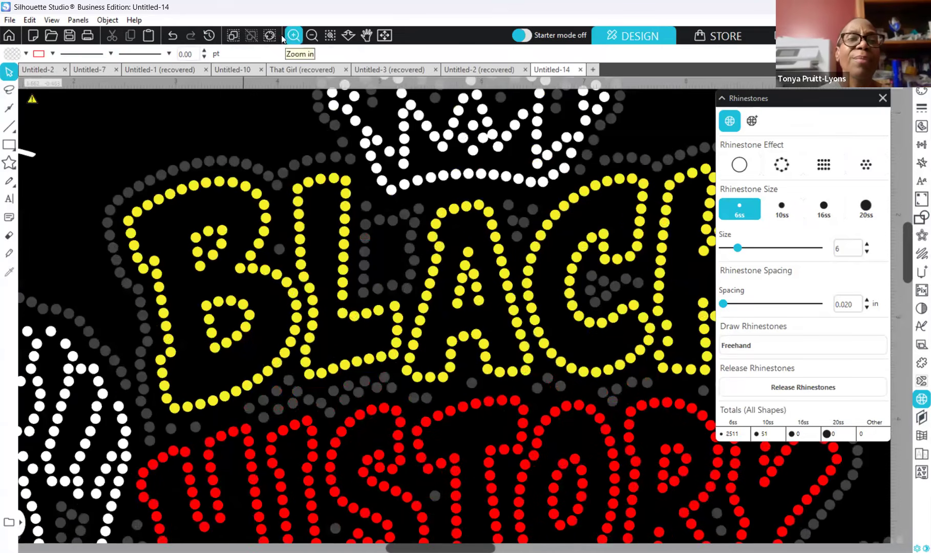
pyautogui.click(292, 35)
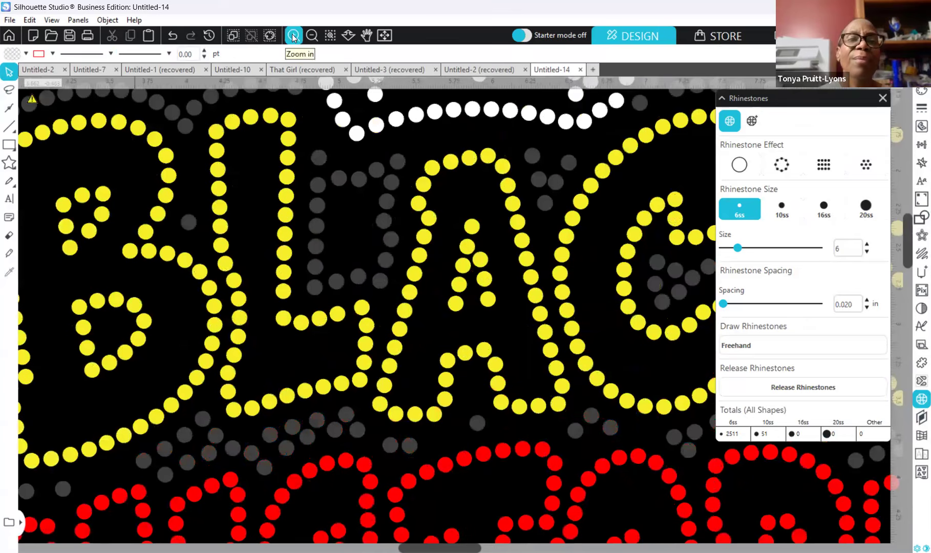
pyautogui.click(171, 36)
pyautogui.click(171, 36)
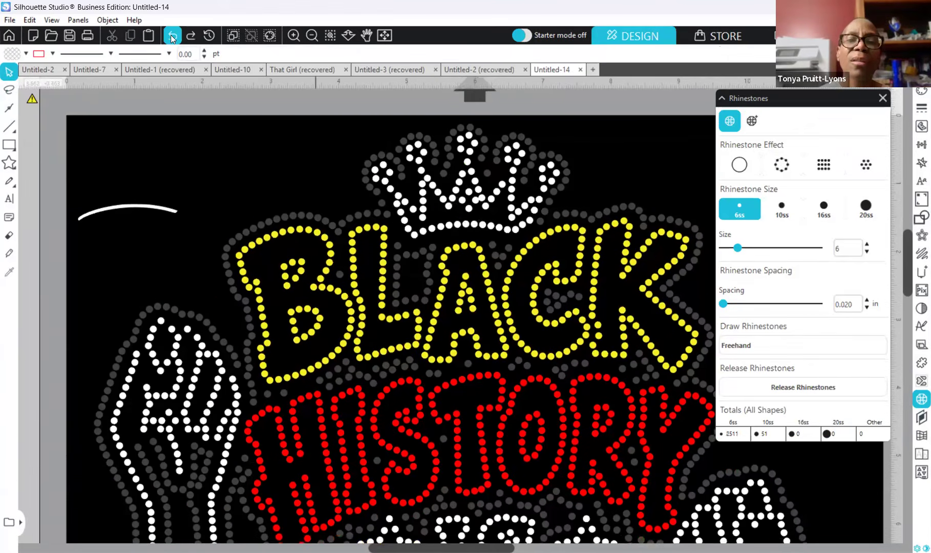
pyautogui.click(172, 37)
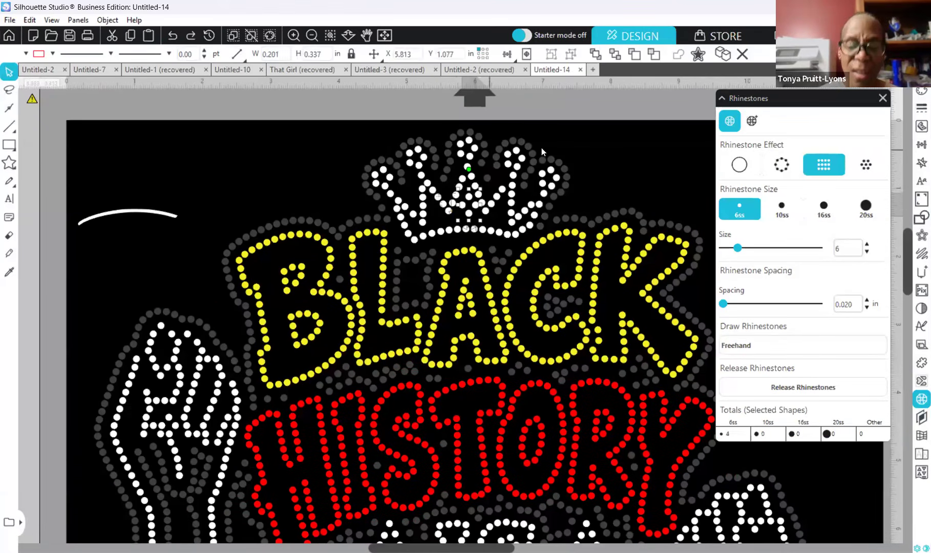
# Step: Nudge the small rhinestone diamond down to about Y 1.166 in and slightly left to centre it inside the crown
pyautogui.click(657, 163)
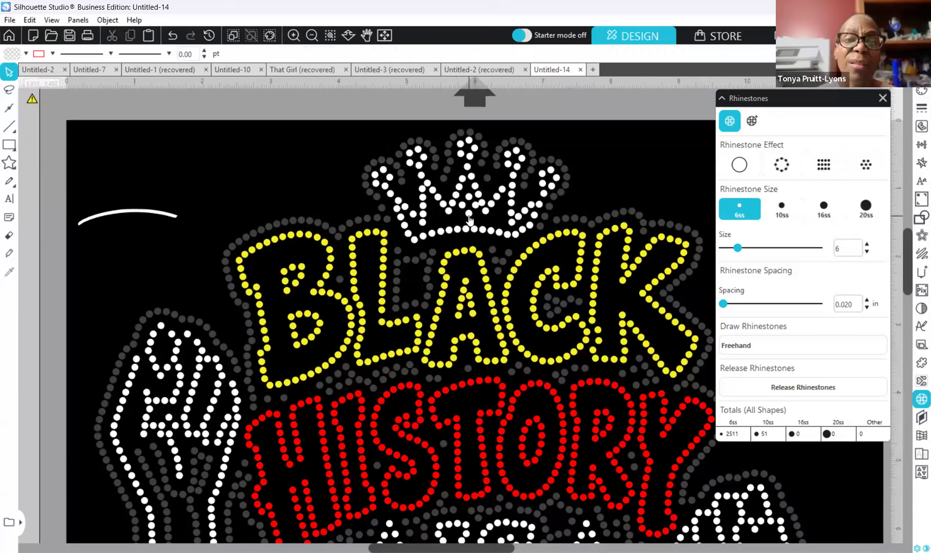
pyautogui.click(469, 216)
pyautogui.press('Down')
pyautogui.press('Down')
pyautogui.press('Down')
pyautogui.press('Down')
pyautogui.press('Down')
pyautogui.press('Down')
pyautogui.press('Down')
pyautogui.press('Down')
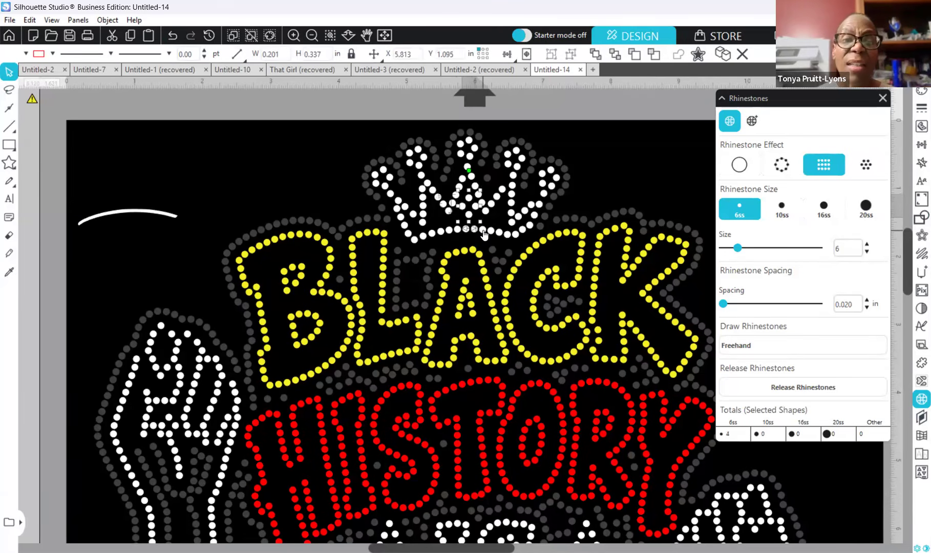
pyautogui.press('Down')
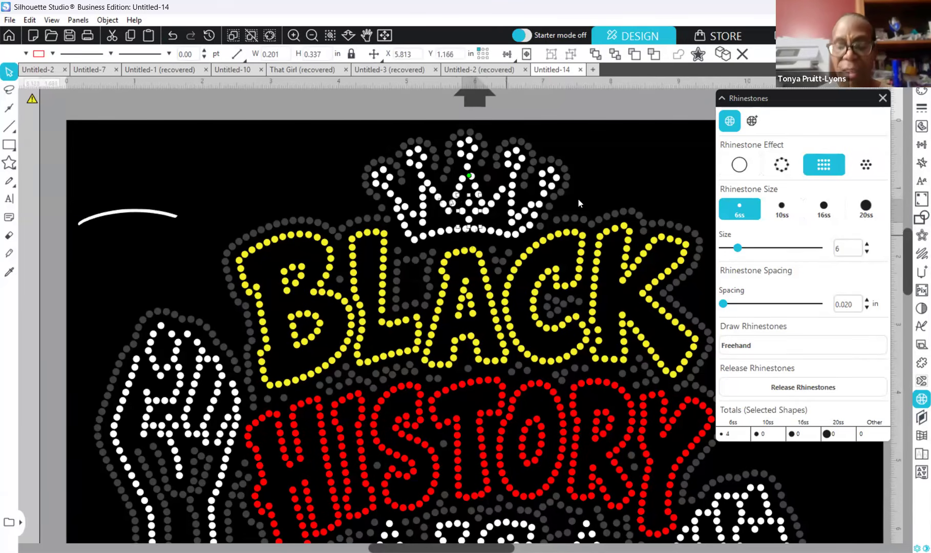
pyautogui.press('Left')
pyautogui.click(619, 174)
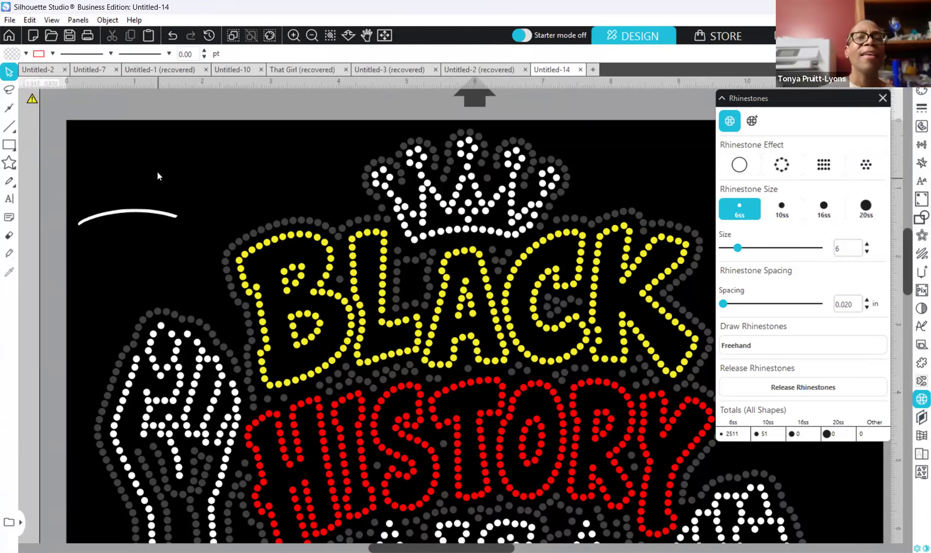
# Step: Apply 6ss linear-fill rhinestones to the loose base curve and move it off the page above the black-and-white reference artwork
pyautogui.click(311, 35)
pyautogui.click(311, 35)
pyautogui.click(311, 35)
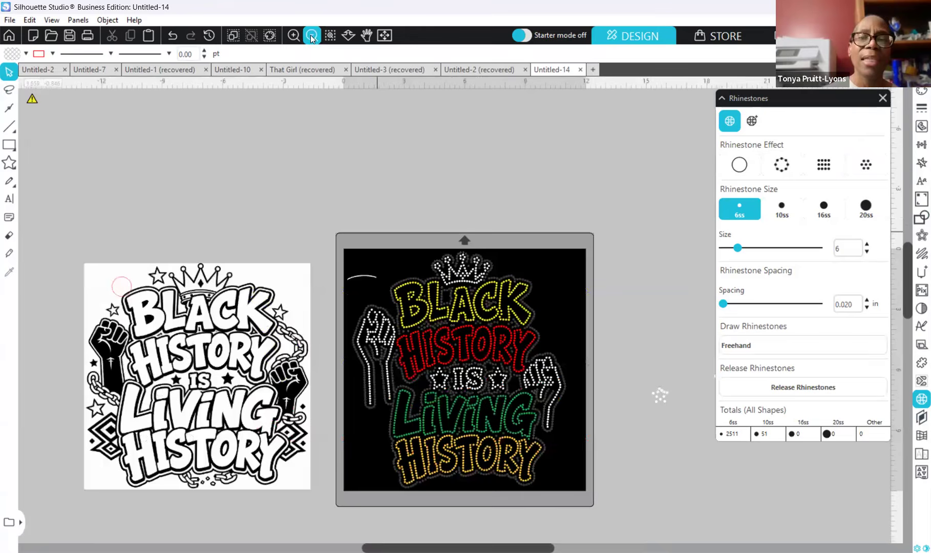
pyautogui.click(295, 36)
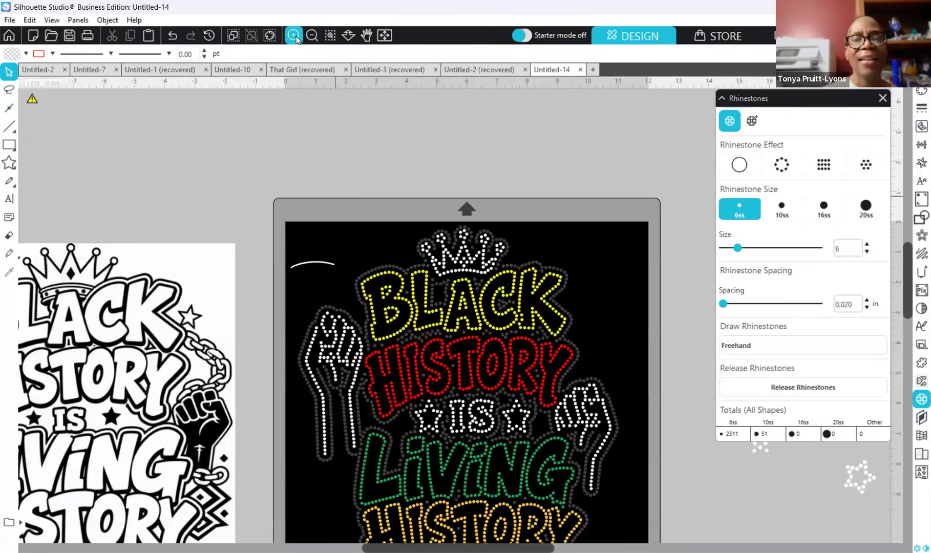
pyautogui.click(295, 37)
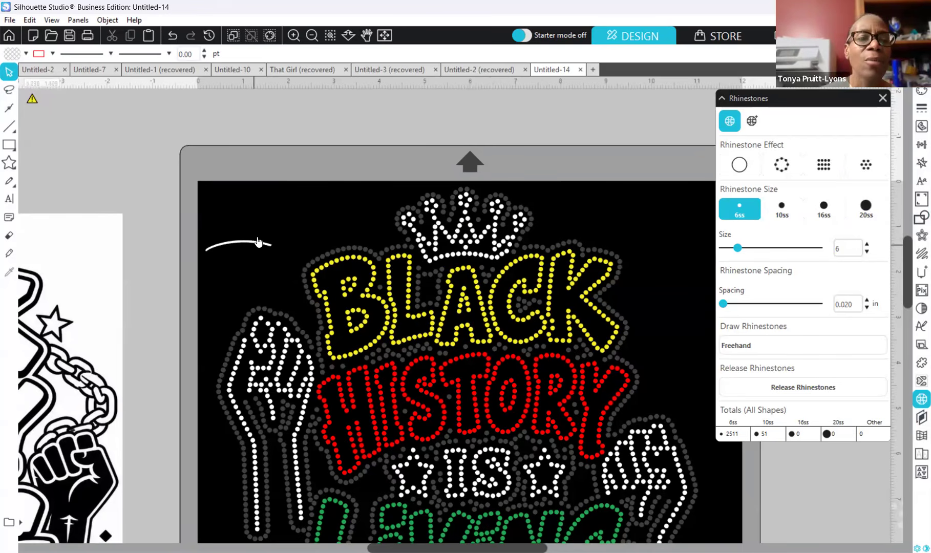
pyautogui.moveTo(257, 245); pyautogui.dragTo(268, 209)
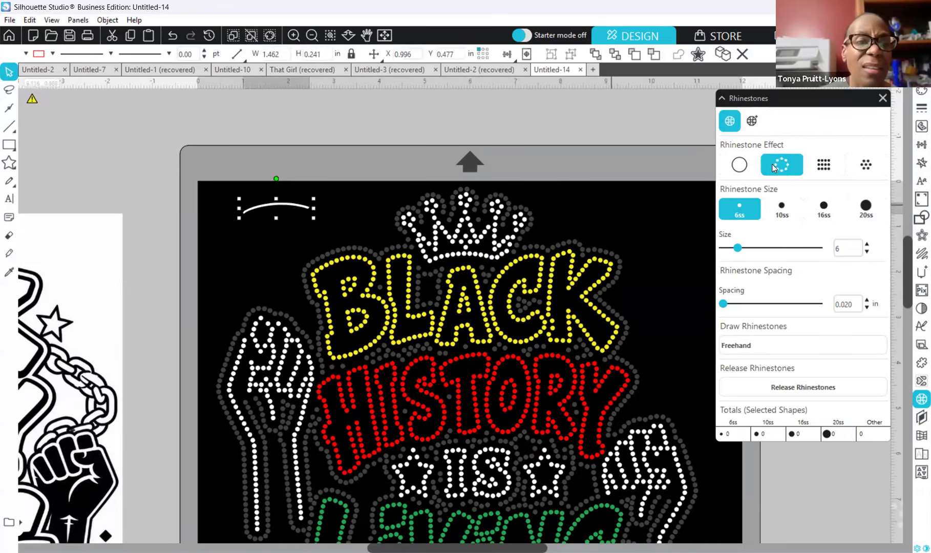
pyautogui.click(829, 172)
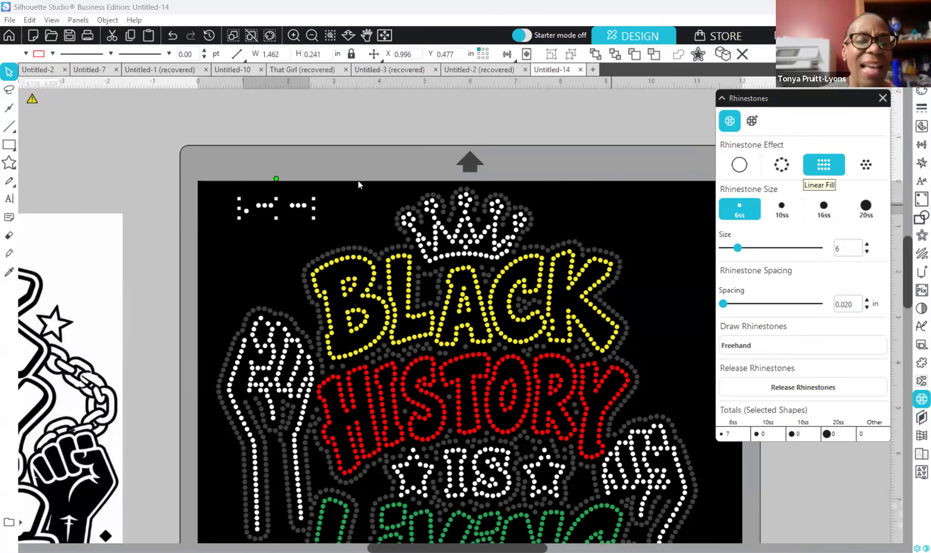
pyautogui.click(283, 205)
pyautogui.click(296, 207)
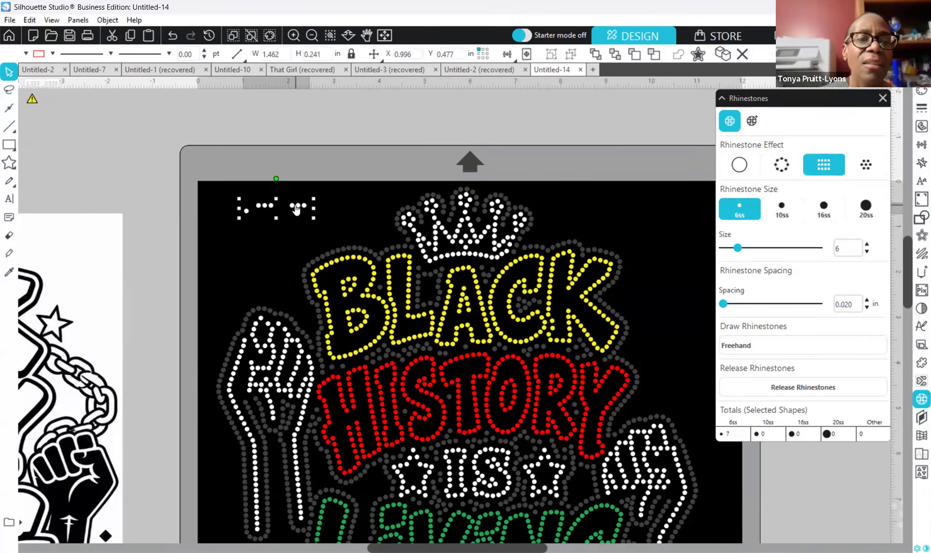
pyautogui.moveTo(305, 206); pyautogui.dragTo(132, 187)
pyautogui.click(538, 205)
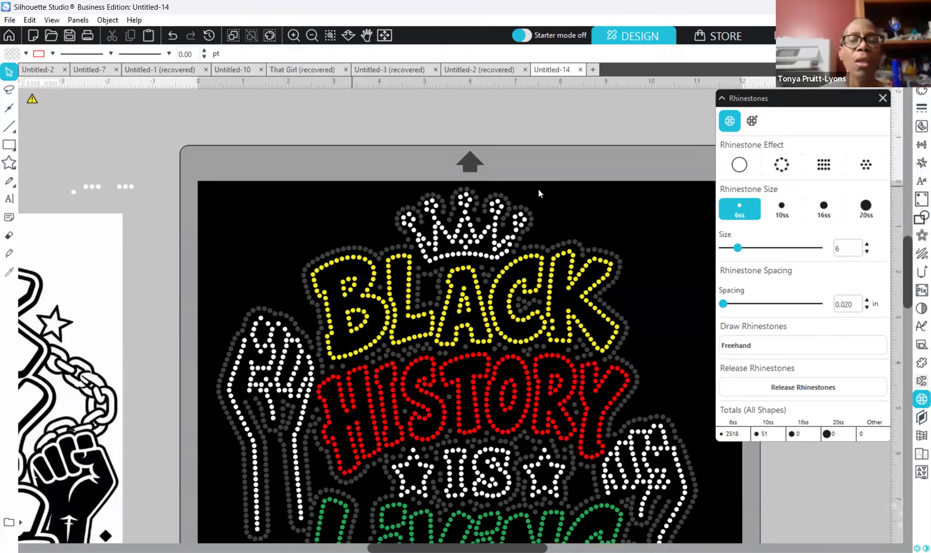
# Step: Examine the whole rhinestone design, then check the crown's body and the ornaments on its points up close
pyautogui.scroll(-2, 543, 197)
pyautogui.scroll(-4, 541, 202)
pyautogui.scroll(3, 542, 202)
pyautogui.click(311, 36)
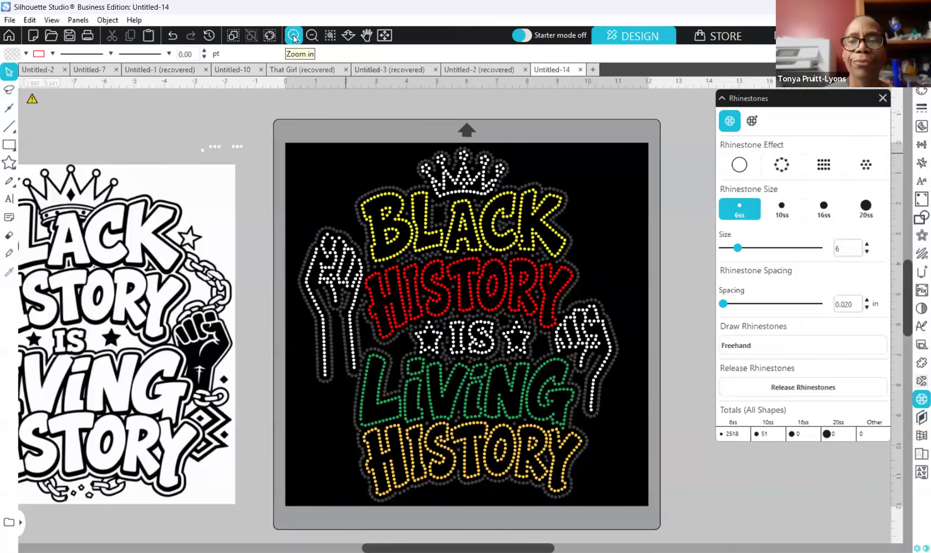
pyautogui.click(293, 35)
pyautogui.click(292, 35)
pyautogui.scroll(5, 415, 296)
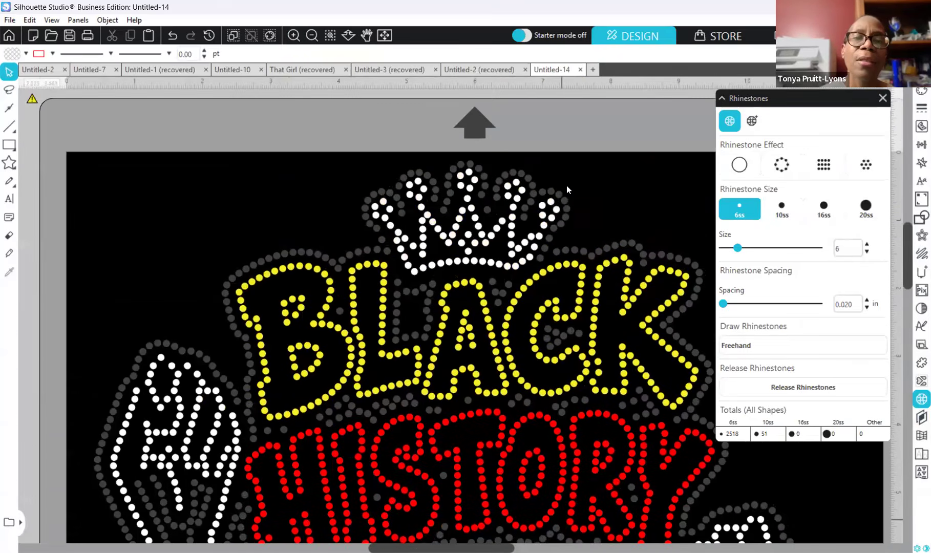
pyautogui.click(467, 262)
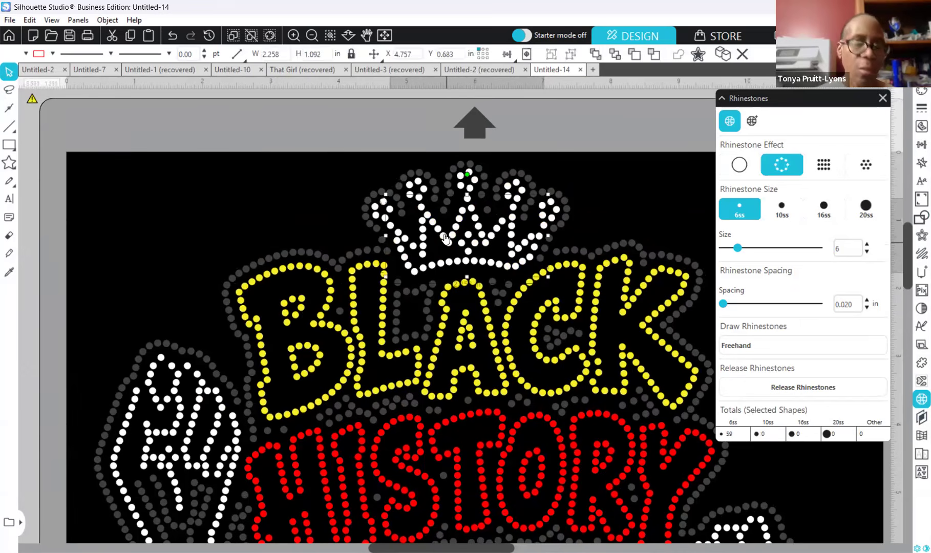
pyautogui.click(383, 221)
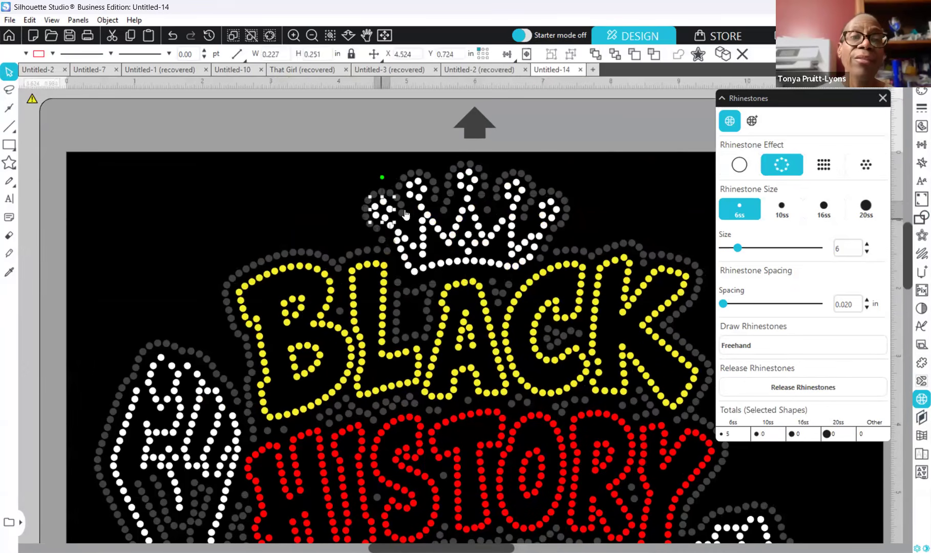
pyautogui.keyDown('shift'); pyautogui.click(467, 185); pyautogui.keyUp('shift')
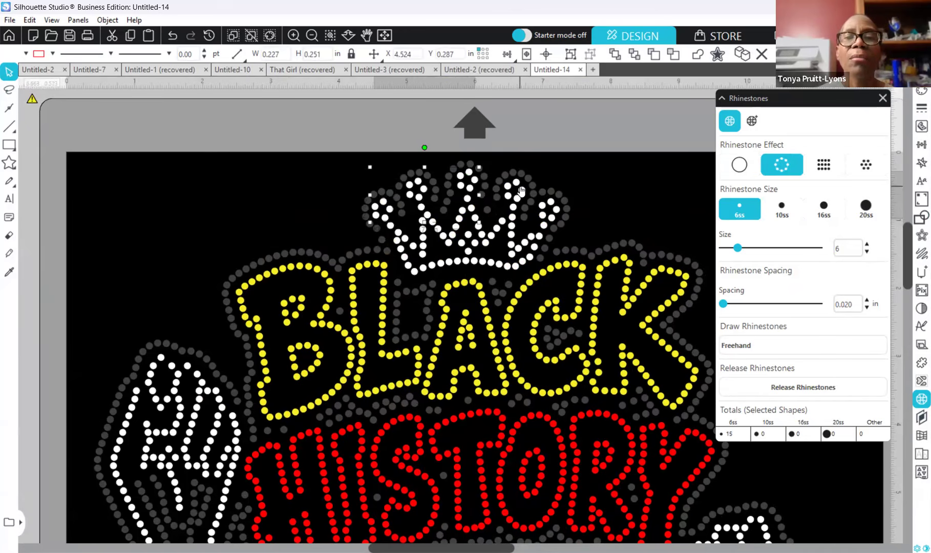
pyautogui.click(587, 177)
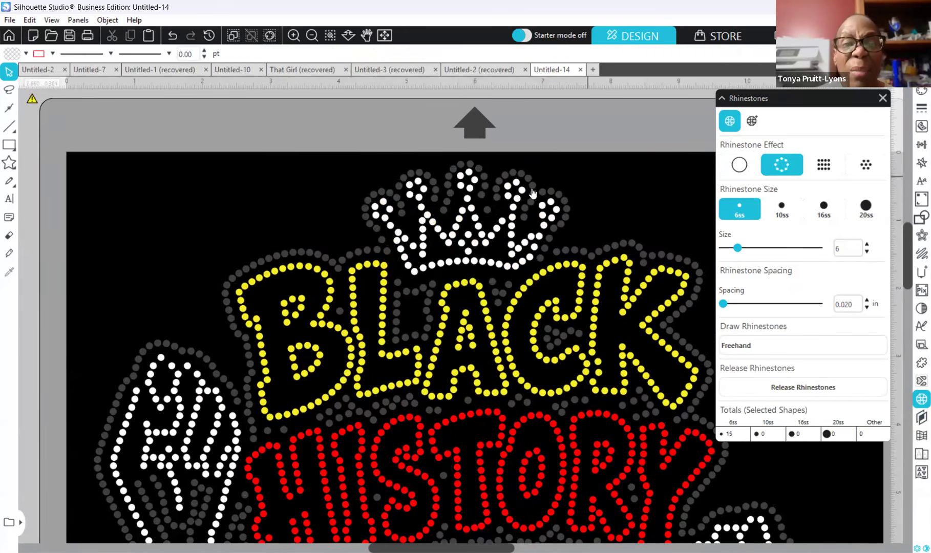
# Step: Enlarge the rhinestone dot above the crown's middle point to about 0.248 by 0.275 in and lower it to about Y 0.323 in
pyautogui.click(471, 194)
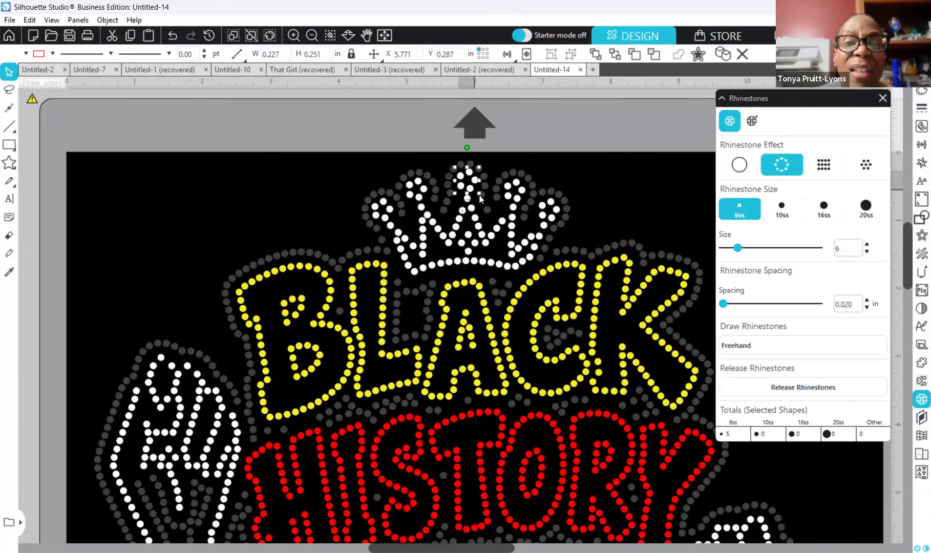
pyautogui.click(572, 158)
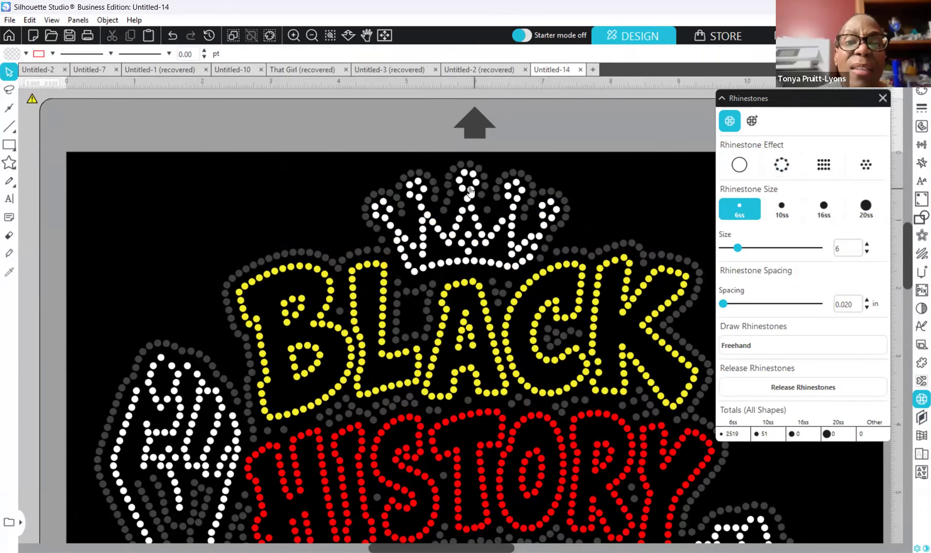
pyautogui.click(470, 193)
pyautogui.moveTo(469, 195); pyautogui.dragTo(469, 198)
pyautogui.click(617, 163)
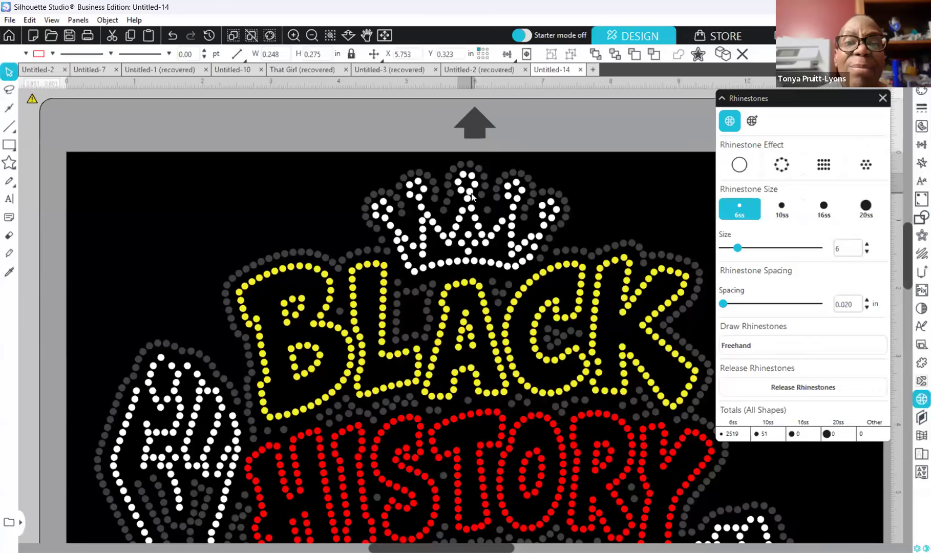
# Step: Enlarge the rhinestone ornament on the crown's second point from the right to about 0.260 by 0.288 in
pyautogui.moveTo(471, 192); pyautogui.dragTo(470, 192)
pyautogui.click(606, 174)
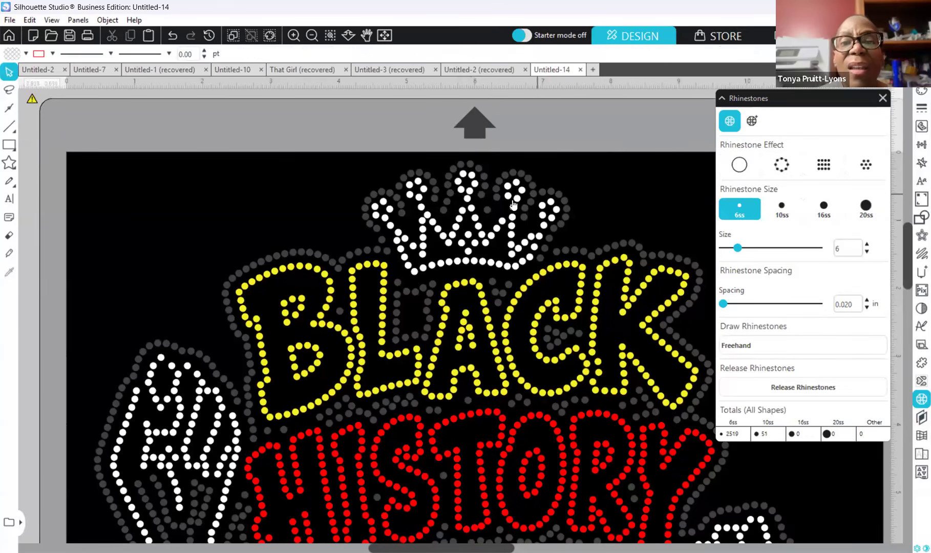
pyautogui.click(513, 205)
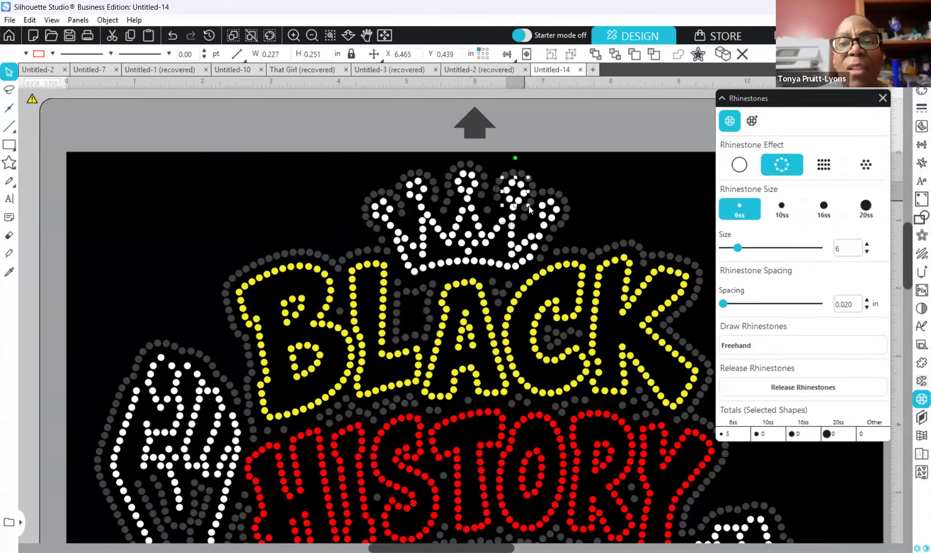
pyautogui.click(604, 170)
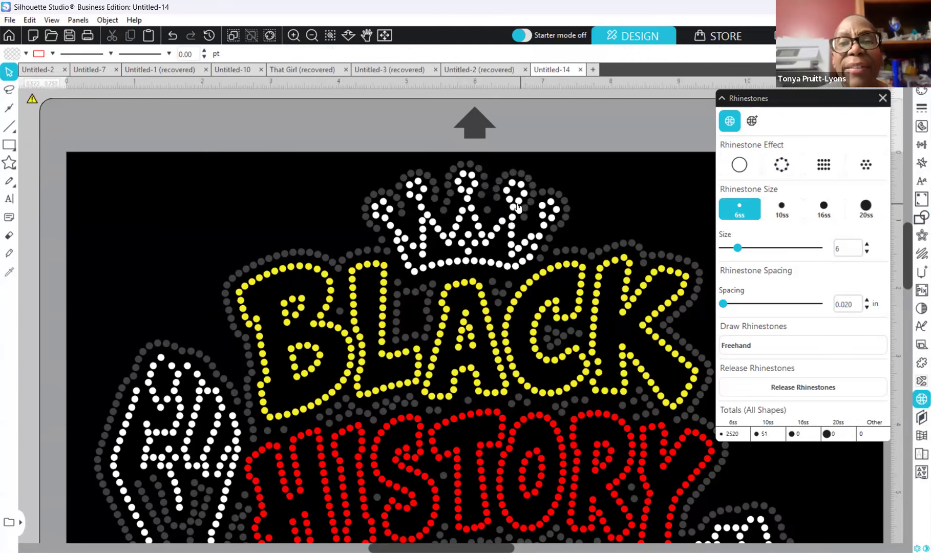
pyautogui.click(516, 206)
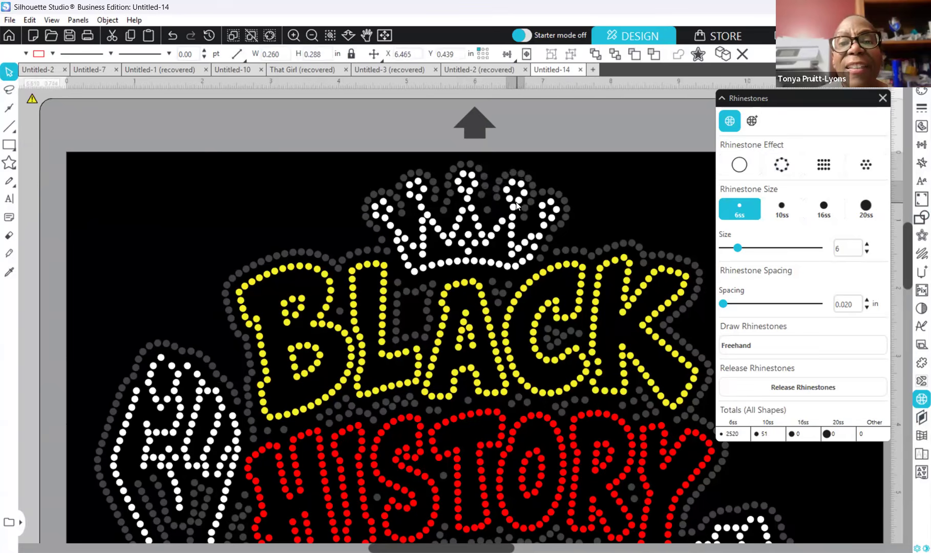
# Step: Enlarge the rhinestone ornament on the crown's far-right point to about 0.247 by 0.274 in
pyautogui.click(539, 222)
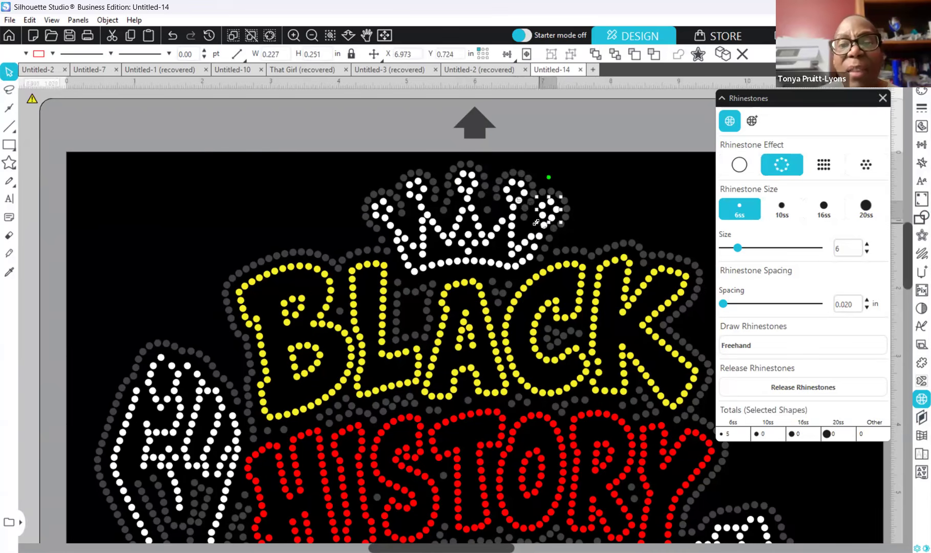
pyautogui.click(637, 210)
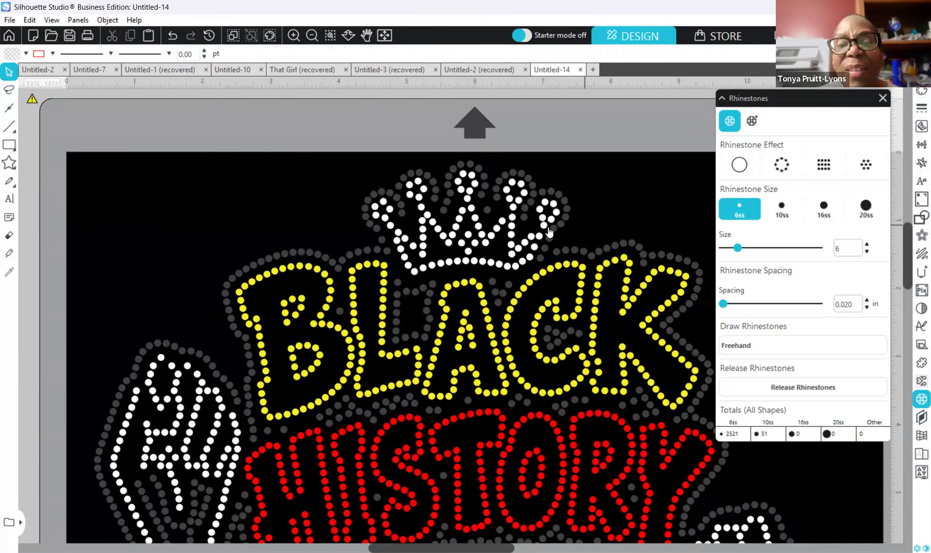
pyautogui.click(551, 227)
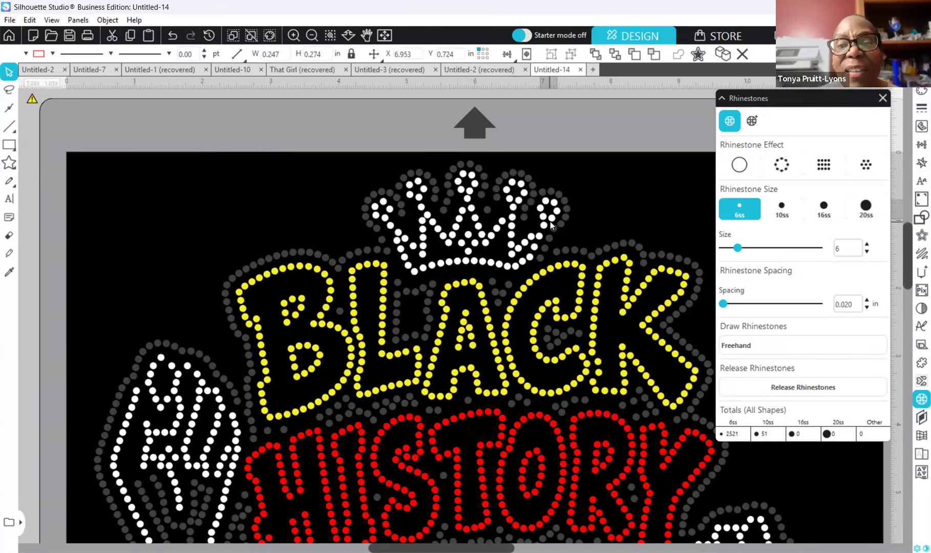
# Step: Enlarge the ornament on the crown's second point from the left to about 0.244 by 0.270 in and place it near Y 0.430 in
pyautogui.click(408, 207)
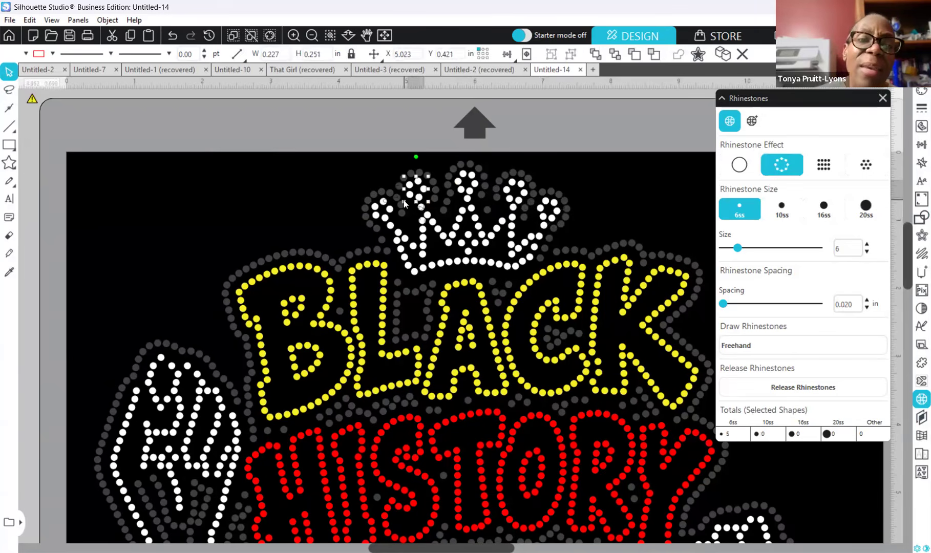
pyautogui.moveTo(404, 201); pyautogui.dragTo(402, 205)
pyautogui.click(332, 160)
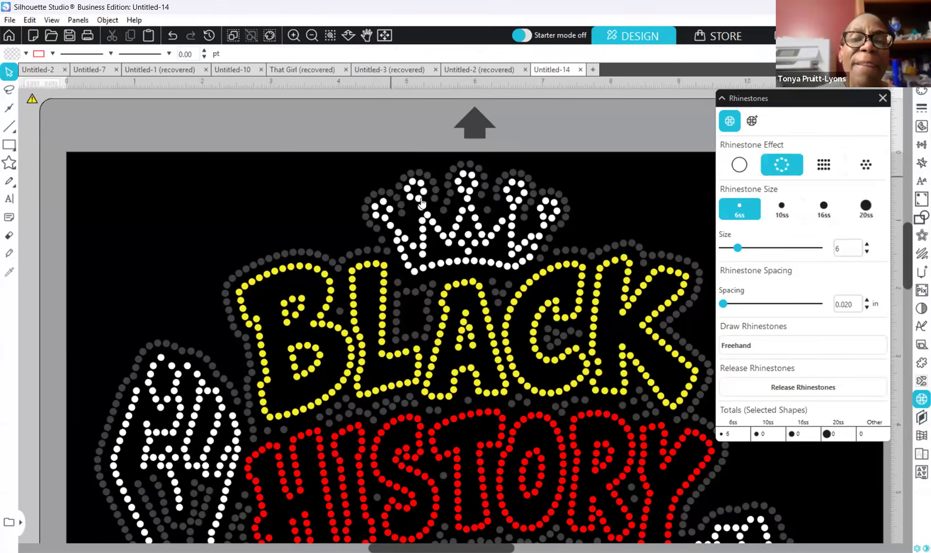
pyautogui.click(421, 203)
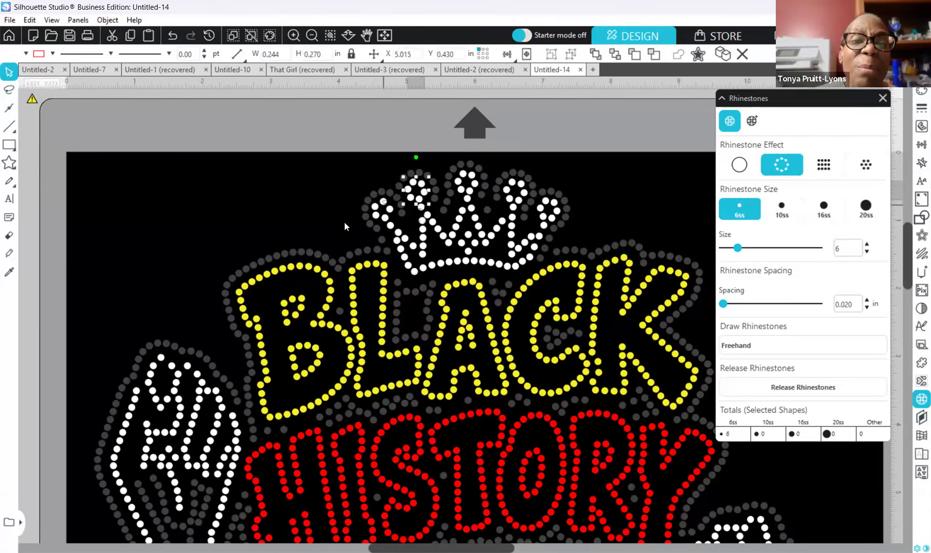
# Step: Enlarge the rhinestone ornament on the crown's far-left point to about 0.251 by 0.278 in
pyautogui.click(389, 220)
pyautogui.moveTo(394, 222); pyautogui.dragTo(391, 223)
pyautogui.click(324, 214)
pyautogui.click(388, 220)
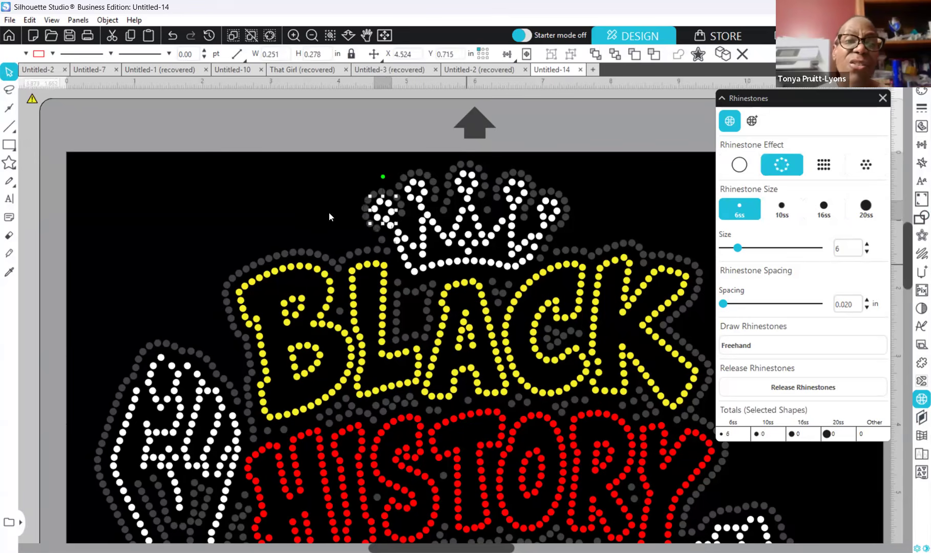
pyautogui.click(306, 198)
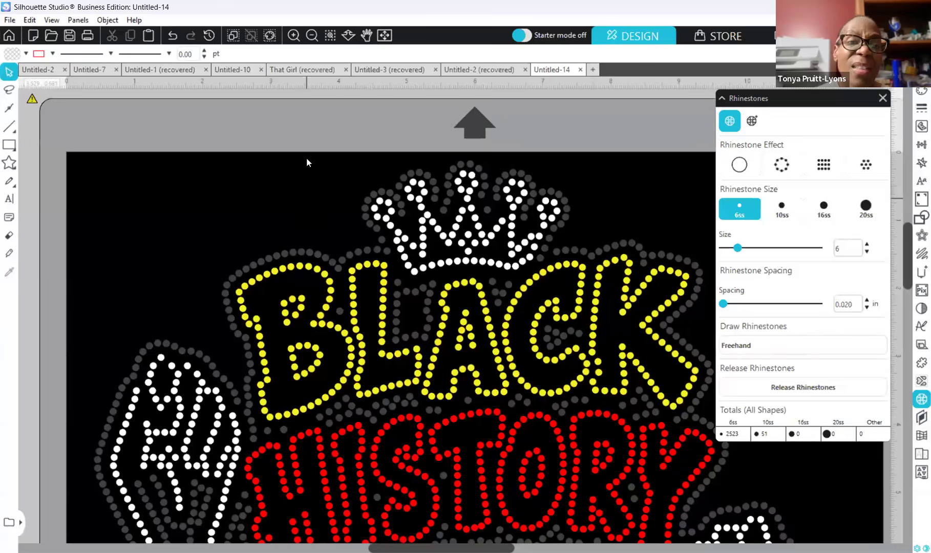
# Step: Nudge the ornament on the crown's far-right point slightly up and right to about X 6.962, Y 0.706 in
pyautogui.click(293, 35)
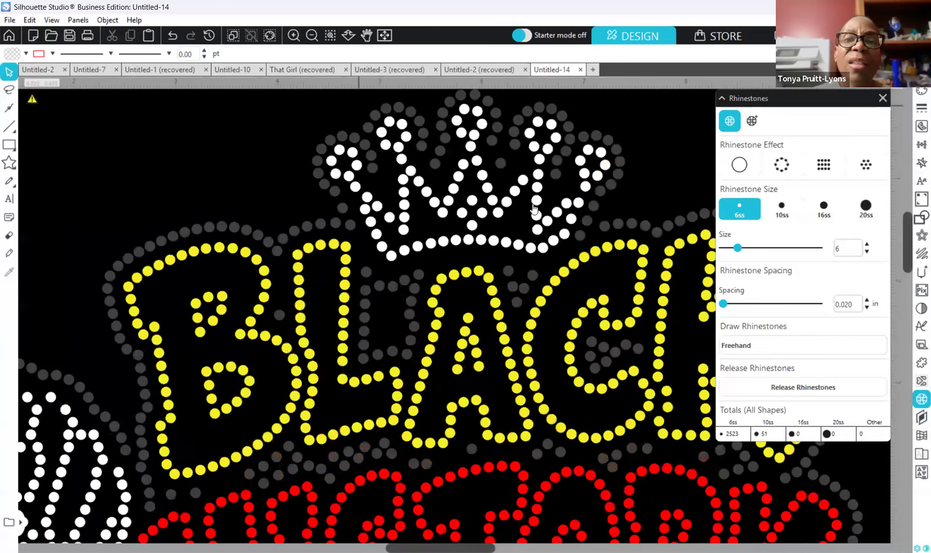
pyautogui.scroll(2, 643, 215)
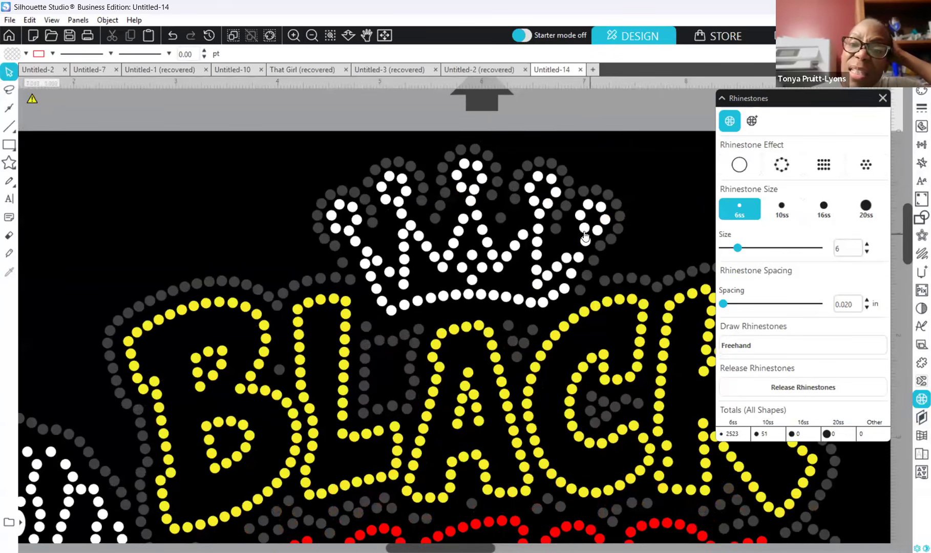
pyautogui.click(587, 237)
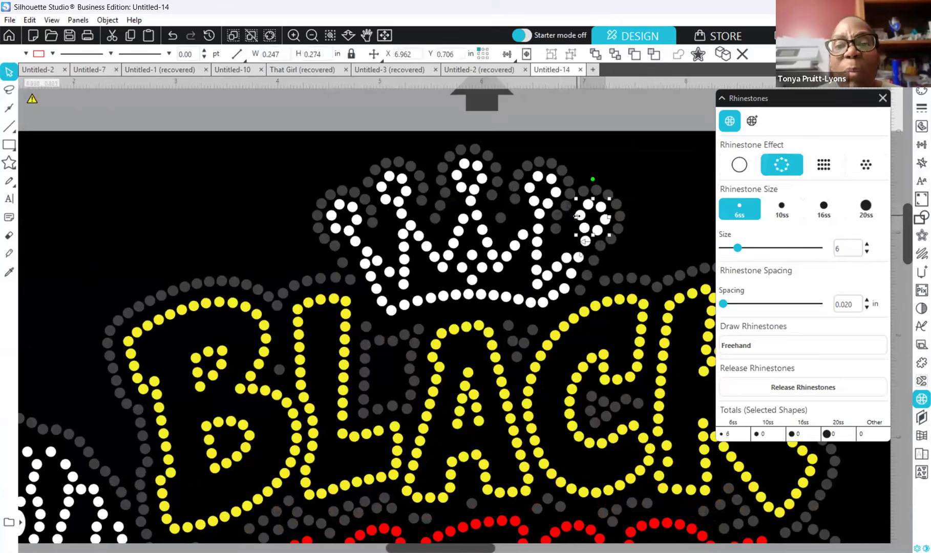
pyautogui.click(639, 211)
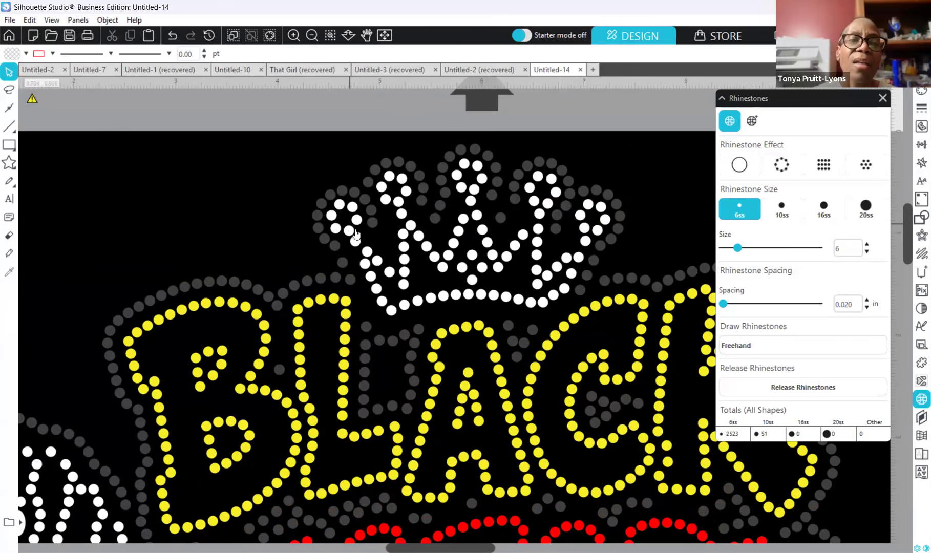
# Step: Nudge the crown's main outline down to about Y 0.713 in, away from the ornaments on its points
pyautogui.click(471, 309)
pyautogui.press('Down')
pyautogui.press('Down')
pyautogui.press('Down')
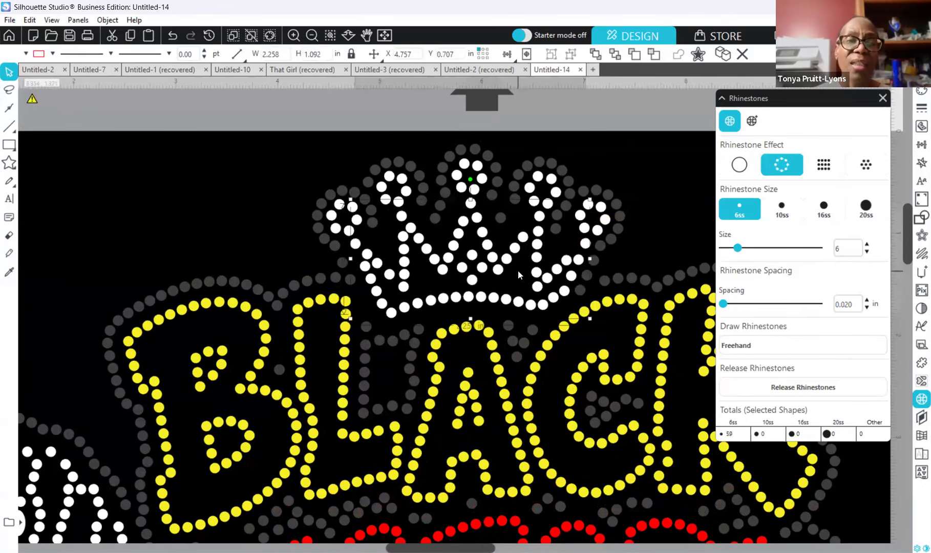
pyautogui.press('Down')
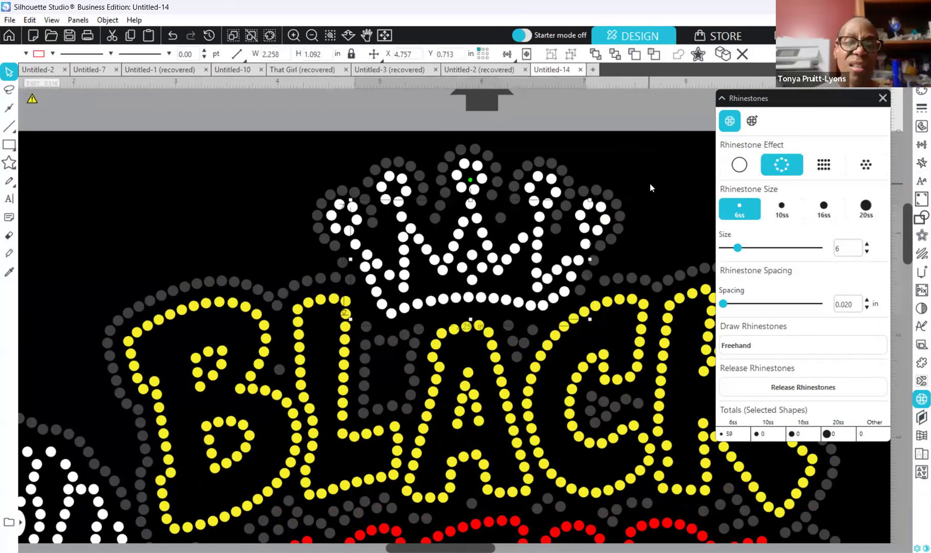
# Step: Nudge the crown's lower part left and combine all the white crown pieces into one compound path
pyautogui.press('Left')
pyautogui.click(650, 185)
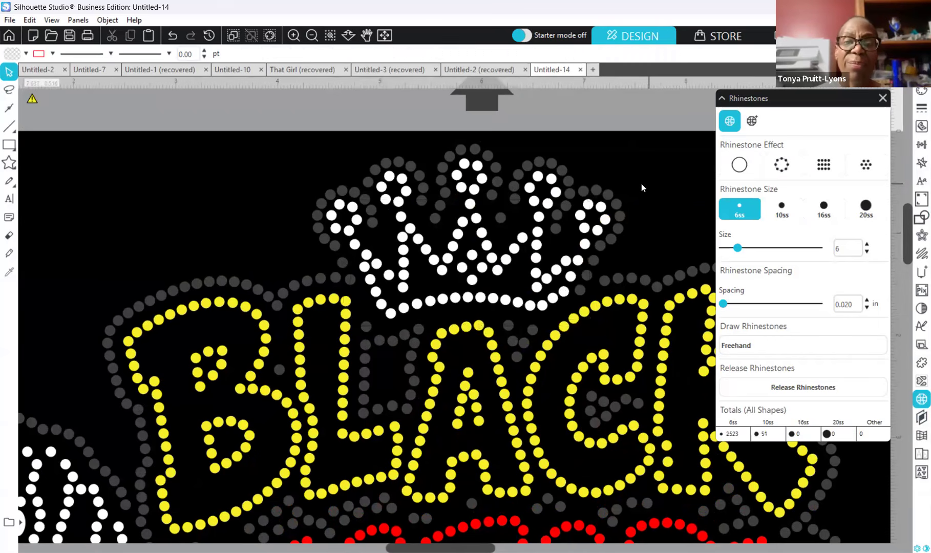
pyautogui.click(346, 234)
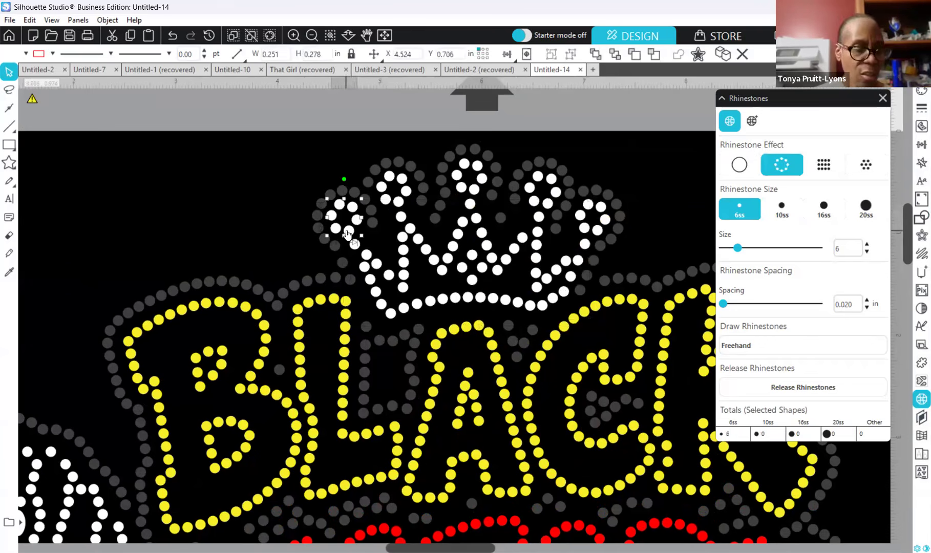
pyautogui.keyDown('shift'); pyautogui.click(458, 180); pyautogui.keyUp('shift')
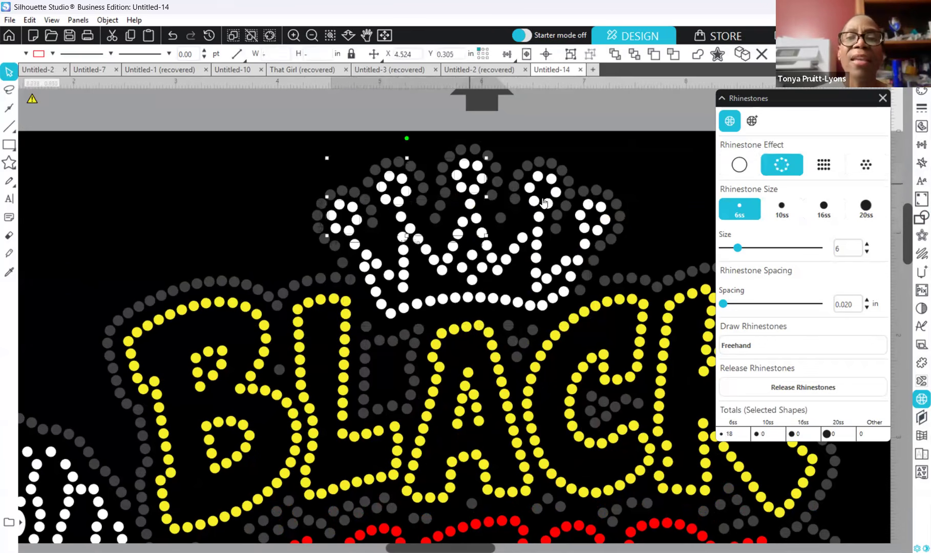
pyautogui.keyDown('shift'); pyautogui.click(544, 203); pyautogui.keyUp('shift')
pyautogui.keyDown('shift'); pyautogui.click(588, 233); pyautogui.keyUp('shift')
pyautogui.keyDown('shift'); pyautogui.click(551, 298); pyautogui.keyUp('shift')
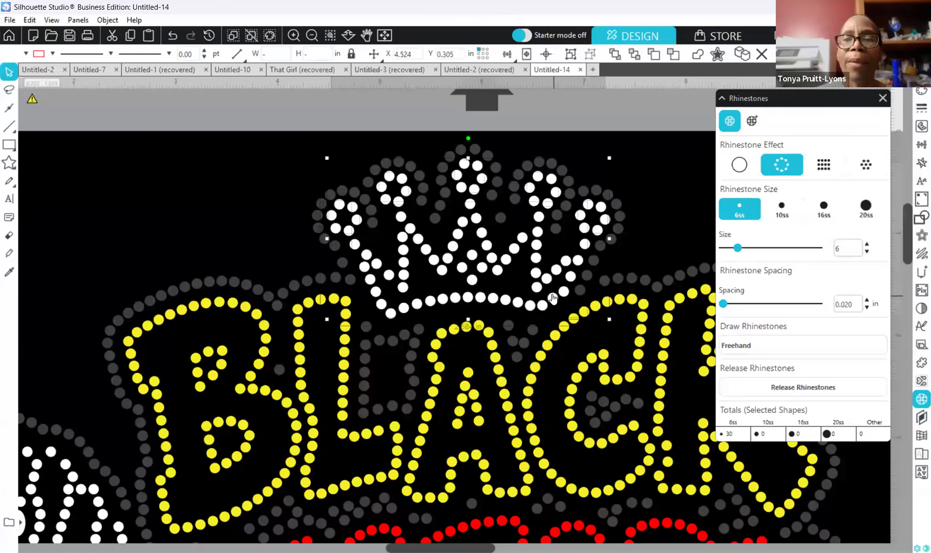
pyautogui.rightClick(626, 517)
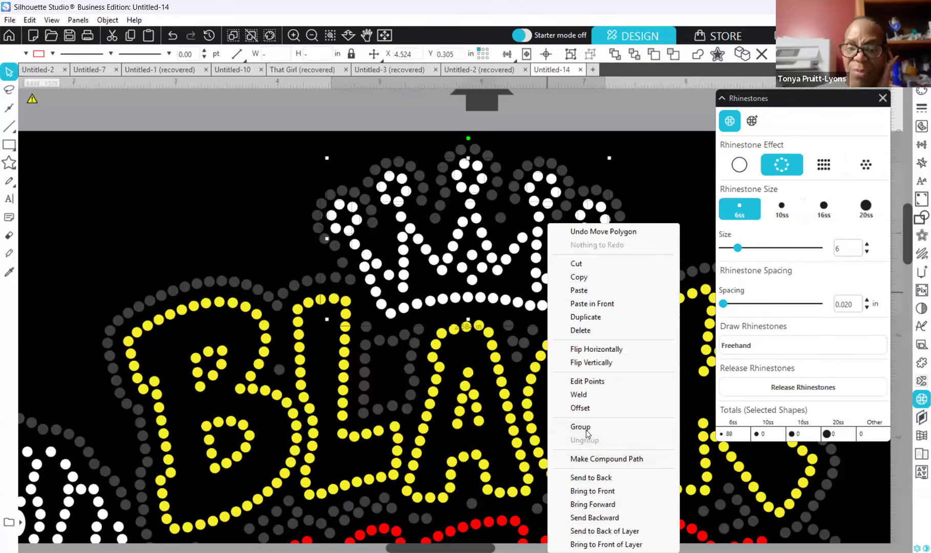
pyautogui.click(600, 459)
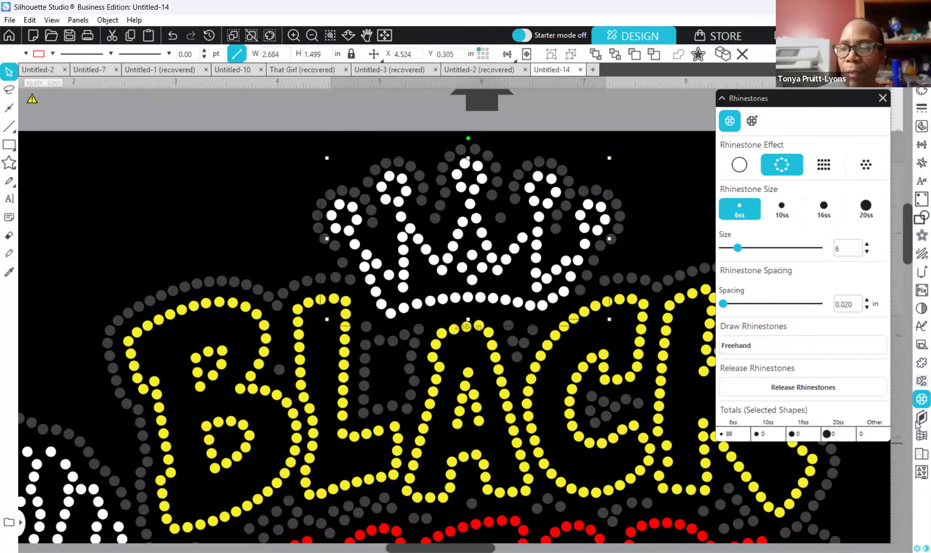
# Step: Set the crown's rhinestones to size 10ss
pyautogui.click(917, 401)
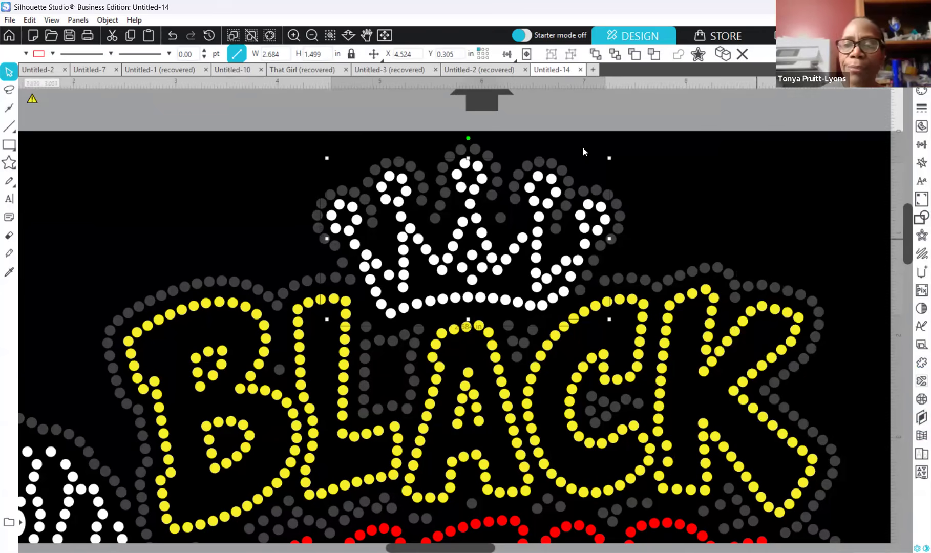
pyautogui.click(716, 206)
pyautogui.click(918, 403)
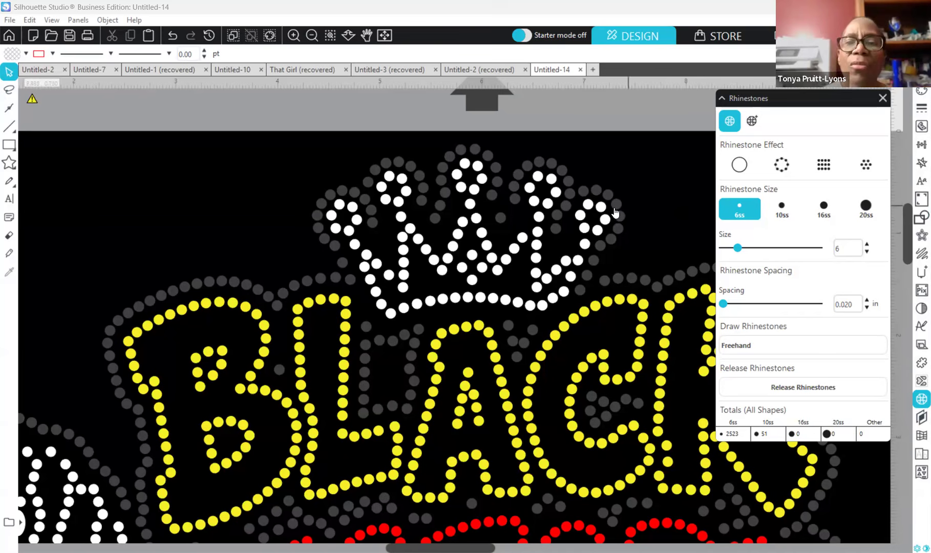
pyautogui.click(592, 210)
pyautogui.click(649, 188)
pyautogui.click(513, 308)
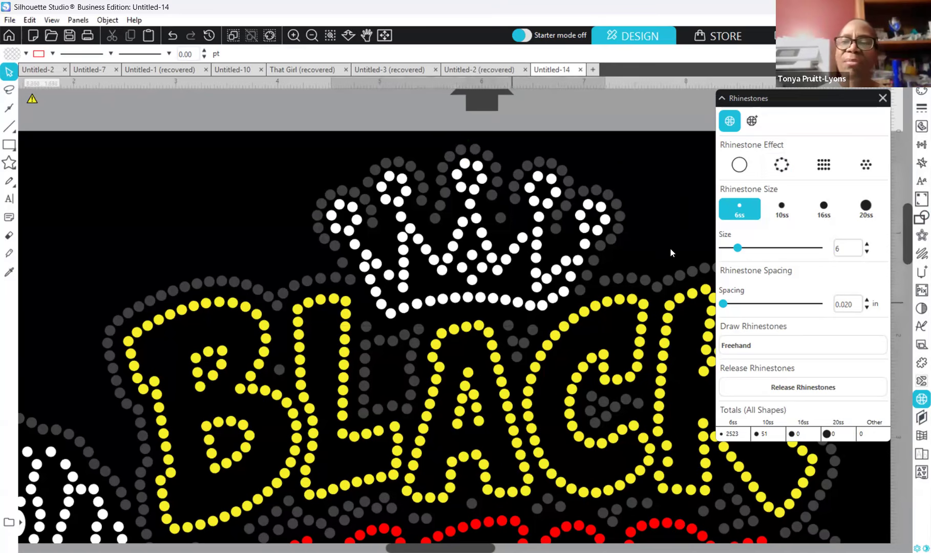
pyautogui.click(780, 204)
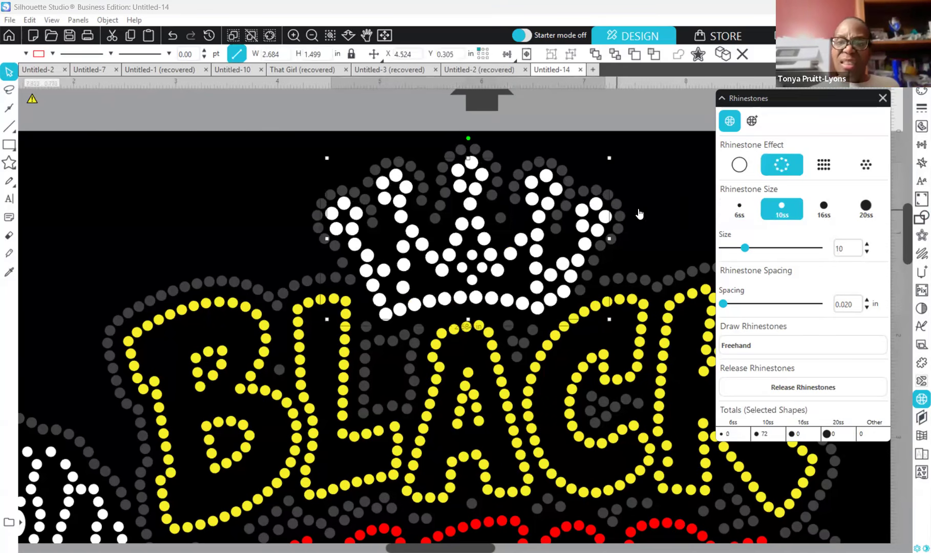
# Step: Set the grey outline and the yellow and red BLACK HISTORY lettering to 10ss rhinestones
pyautogui.click(619, 216)
pyautogui.click(785, 204)
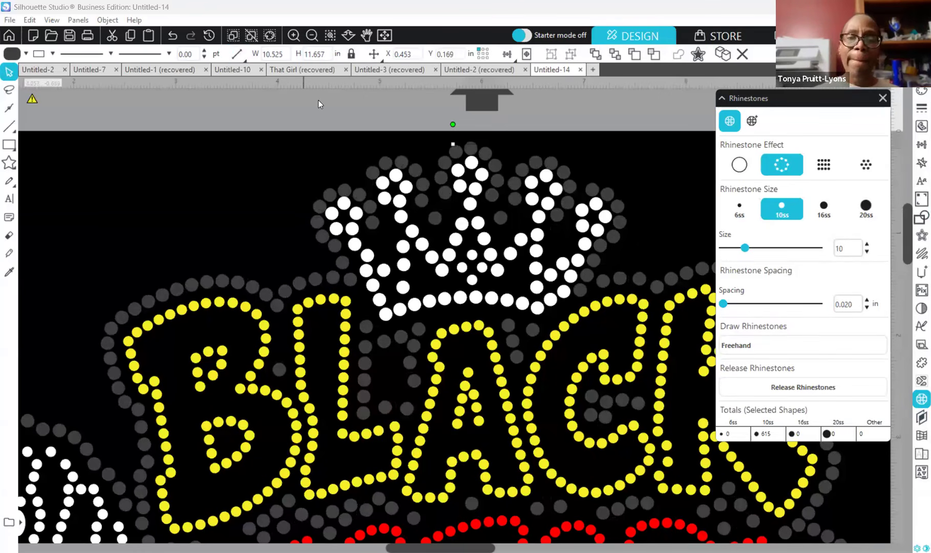
pyautogui.scroll(-3, 503, 437)
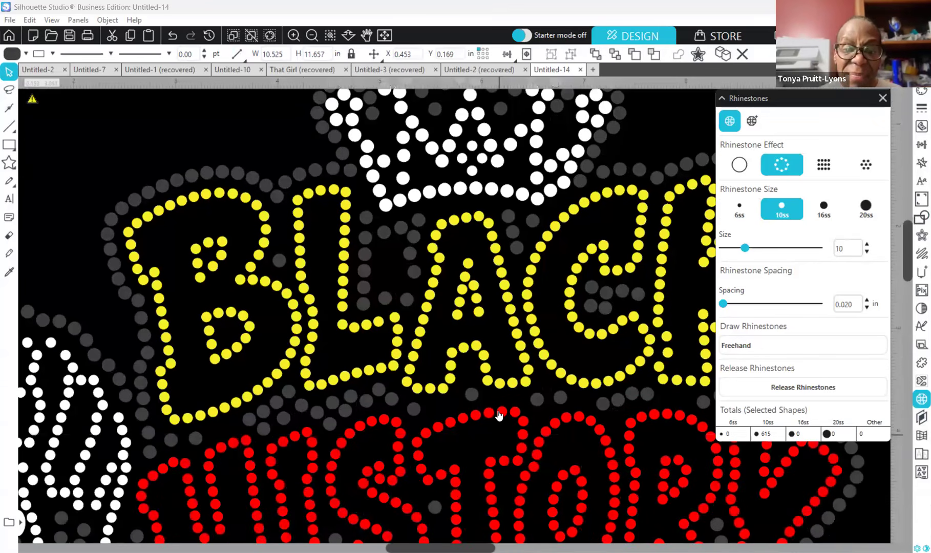
pyautogui.click(500, 417)
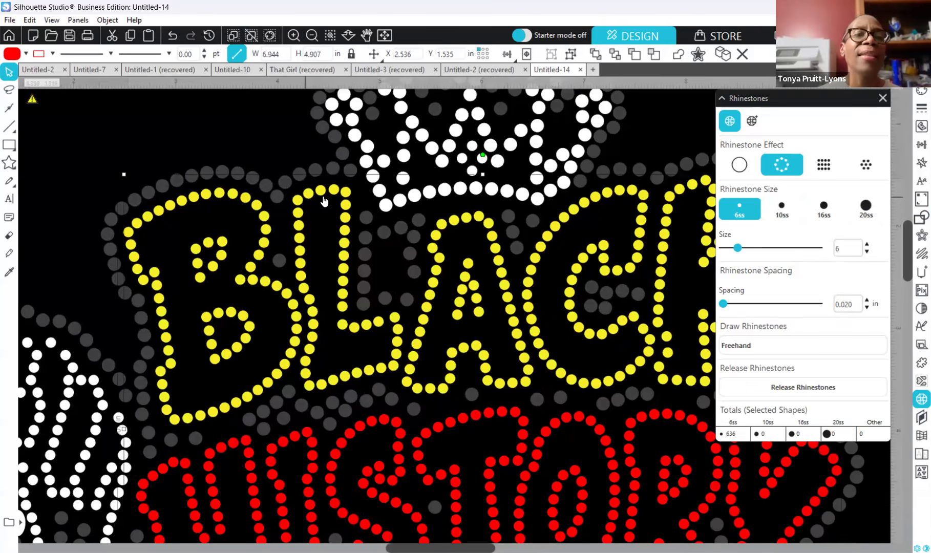
pyautogui.click(781, 204)
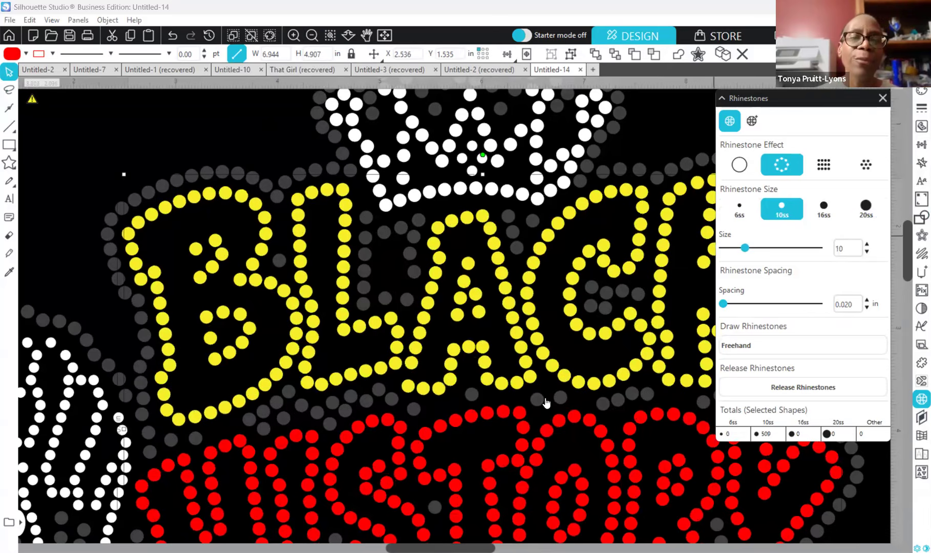
# Step: Set the green LIVING and gold HISTORY lettering to 10ss rhinestones
pyautogui.scroll(-1, 558, 353)
pyautogui.scroll(-4, 561, 353)
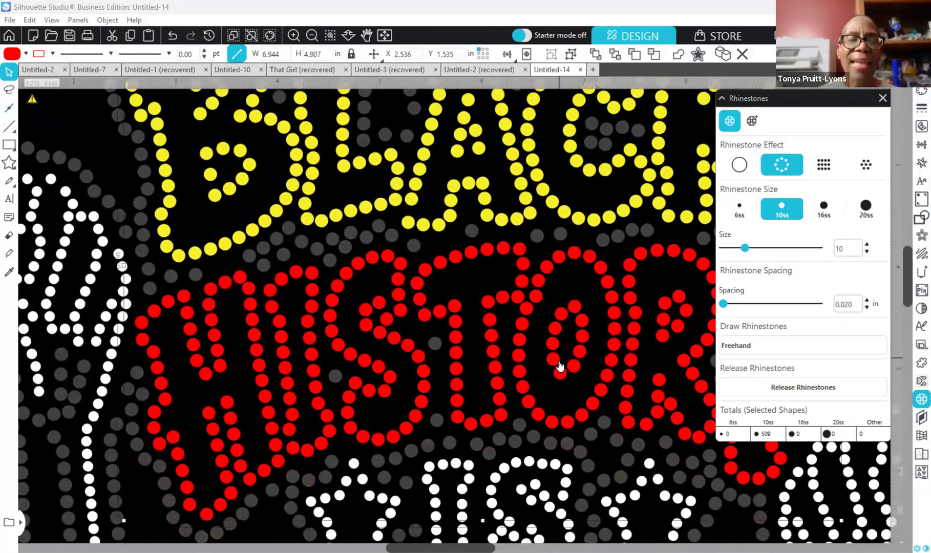
pyautogui.click(310, 37)
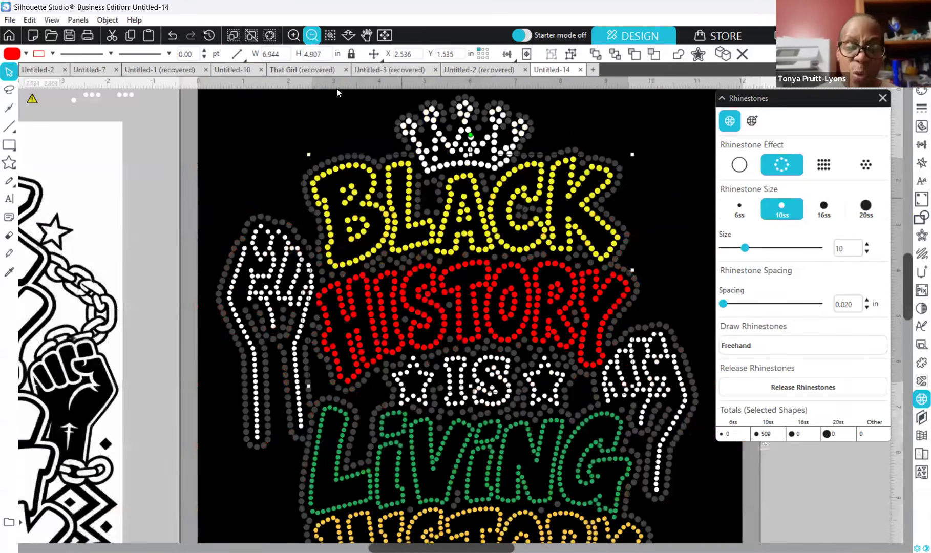
pyautogui.click(553, 457)
pyautogui.click(786, 205)
pyautogui.scroll(-3, 715, 488)
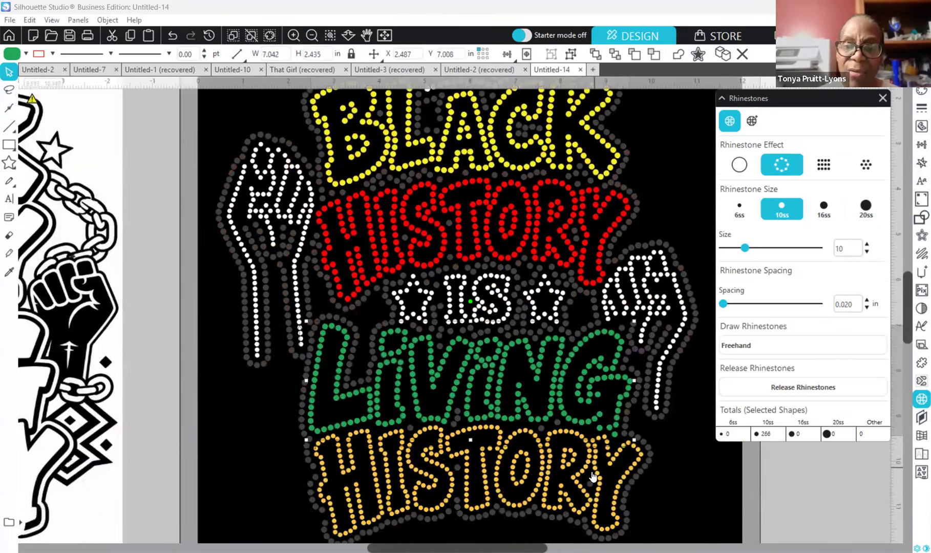
pyautogui.click(599, 473)
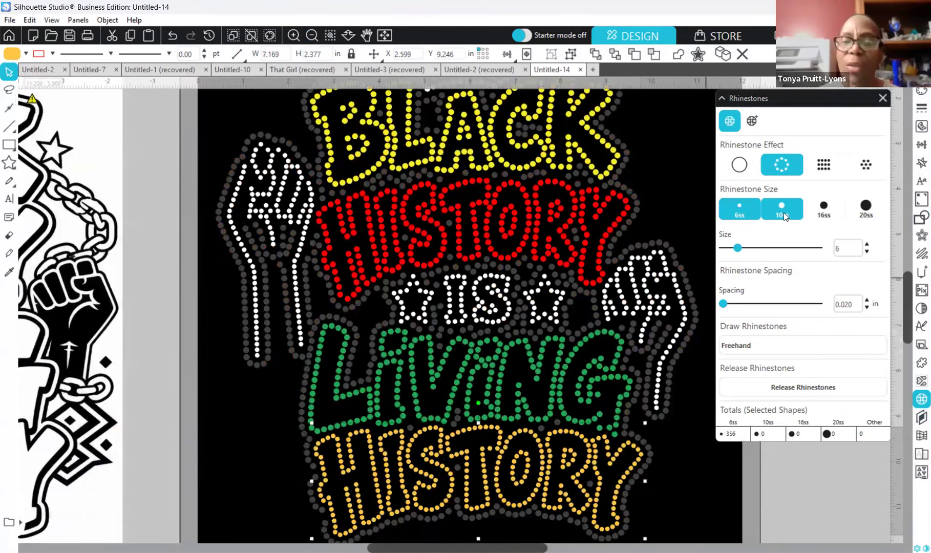
pyautogui.click(784, 212)
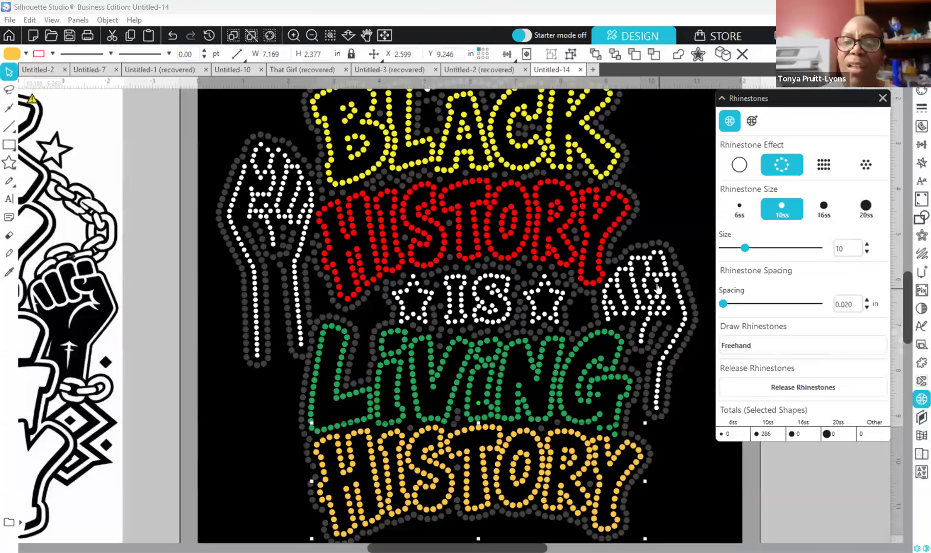
# Step: Set both white fists and the IS lettering with its two stars to 10ss rhinestones
pyautogui.click(781, 211)
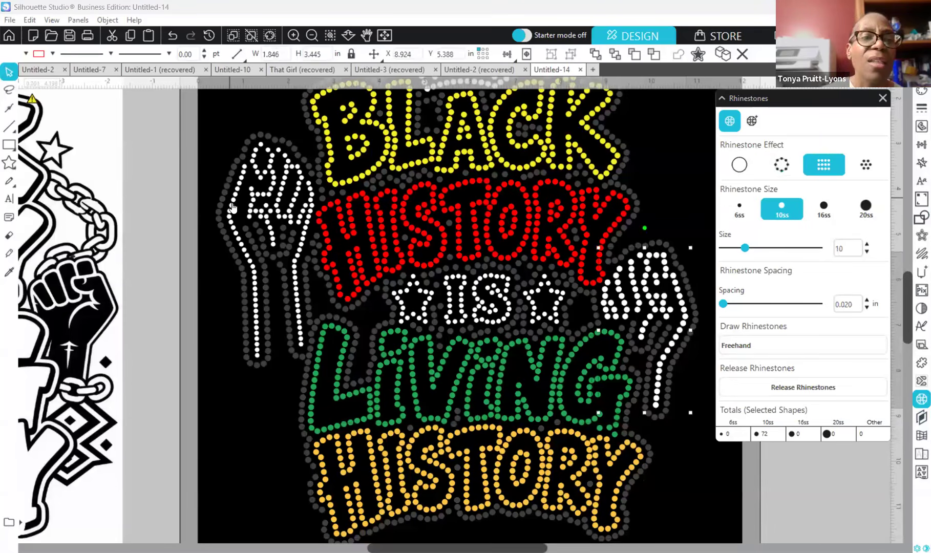
pyautogui.click(234, 203)
pyautogui.click(776, 213)
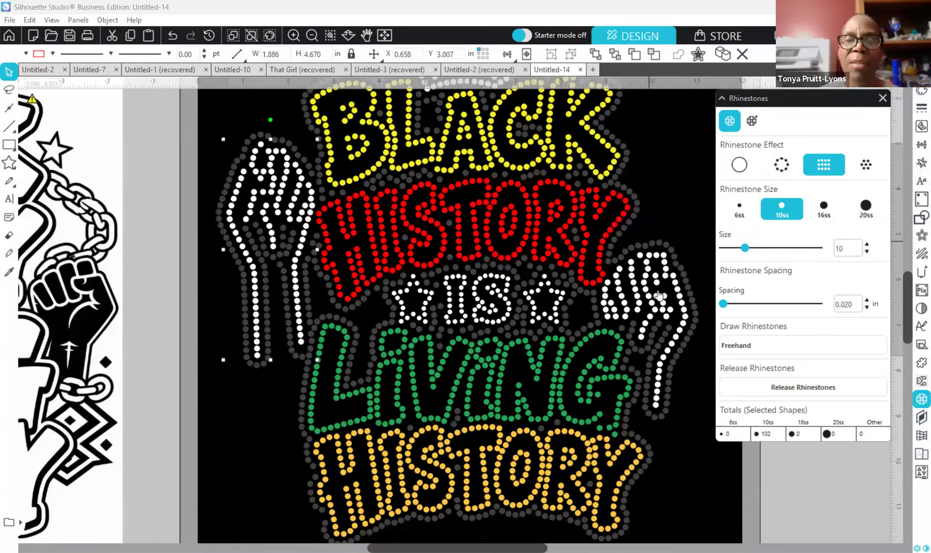
pyautogui.click(507, 318)
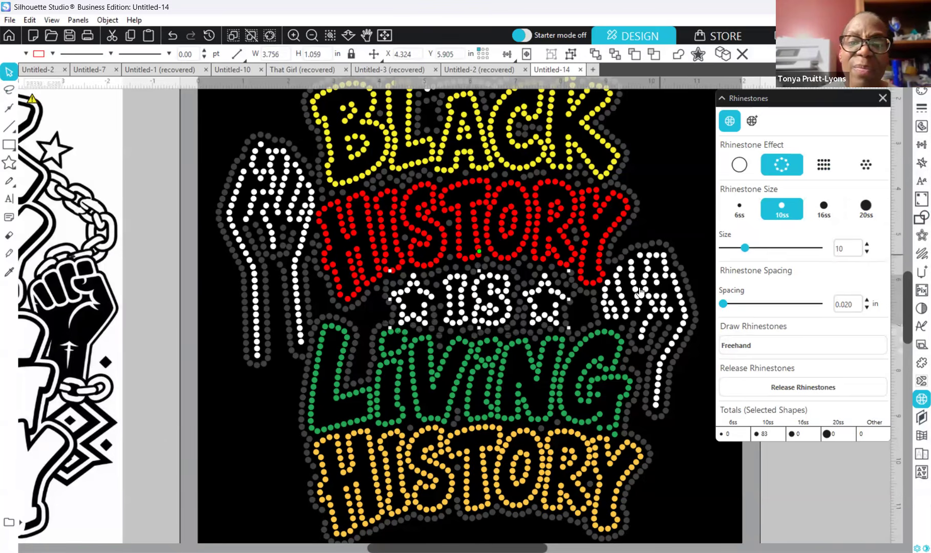
pyautogui.scroll(4, 640, 291)
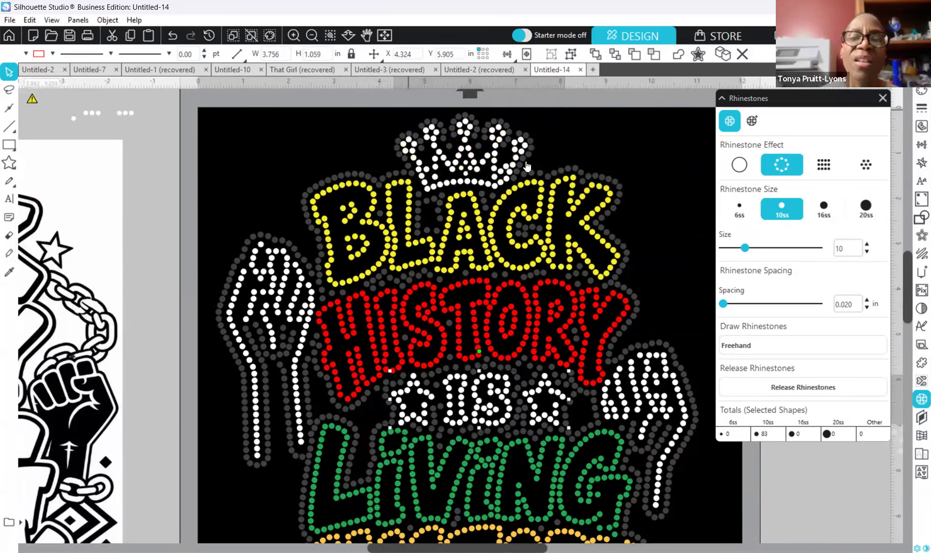
pyautogui.click(763, 503)
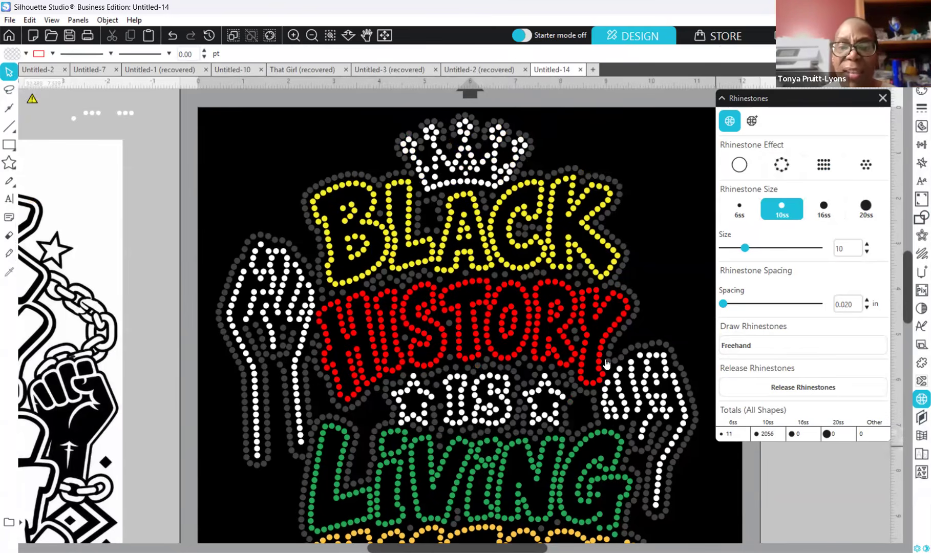
# Step: Set the small four-stone diamond in the crown's centre to 10ss rhinestones
pyautogui.scroll(-4, 655, 232)
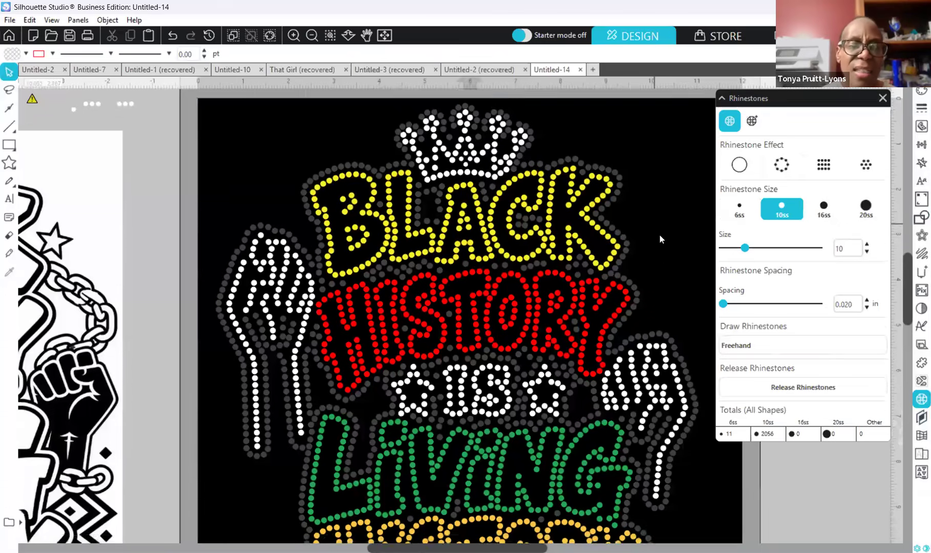
pyautogui.scroll(-2, 661, 244)
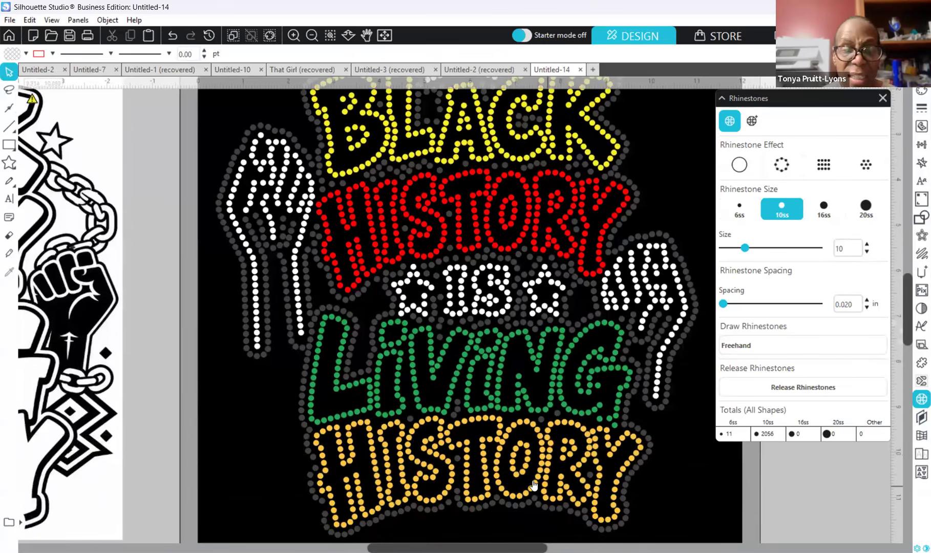
pyautogui.scroll(5, 553, 313)
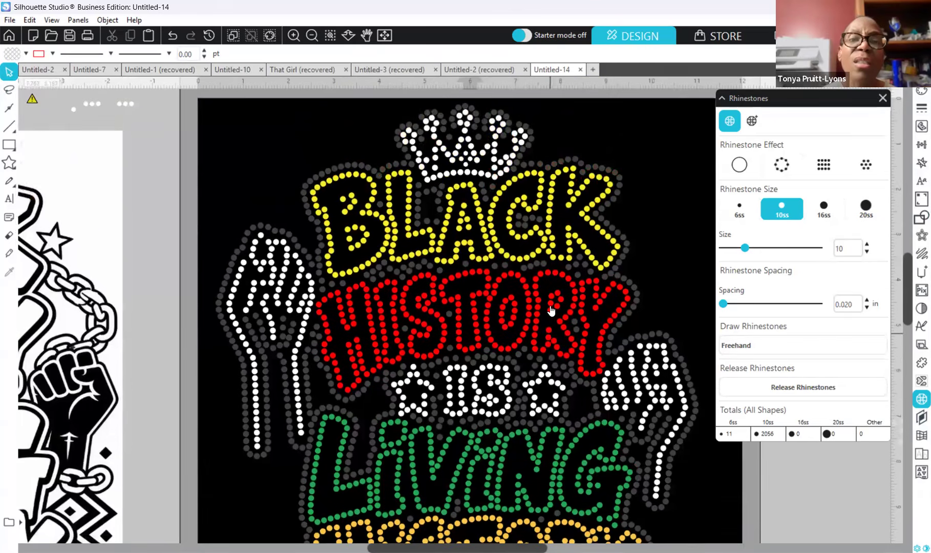
pyautogui.click(467, 163)
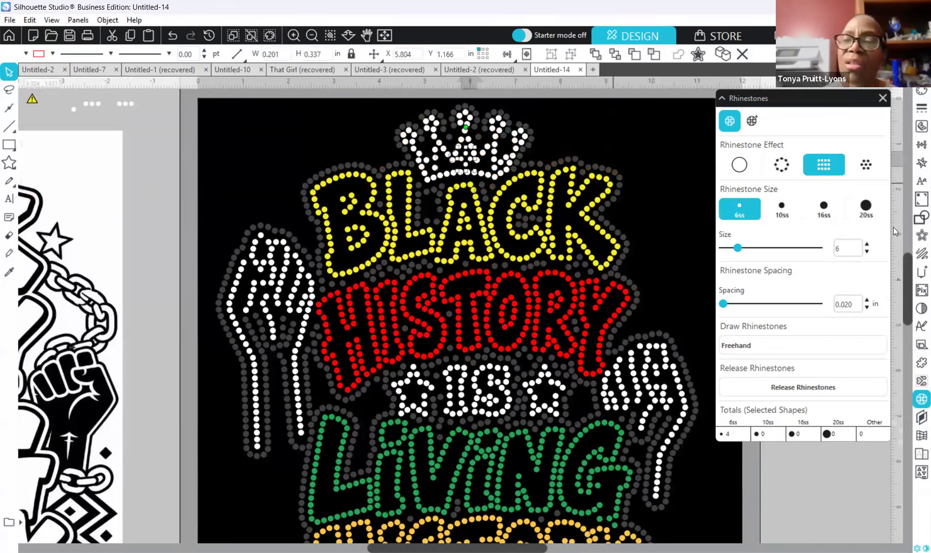
pyautogui.click(784, 207)
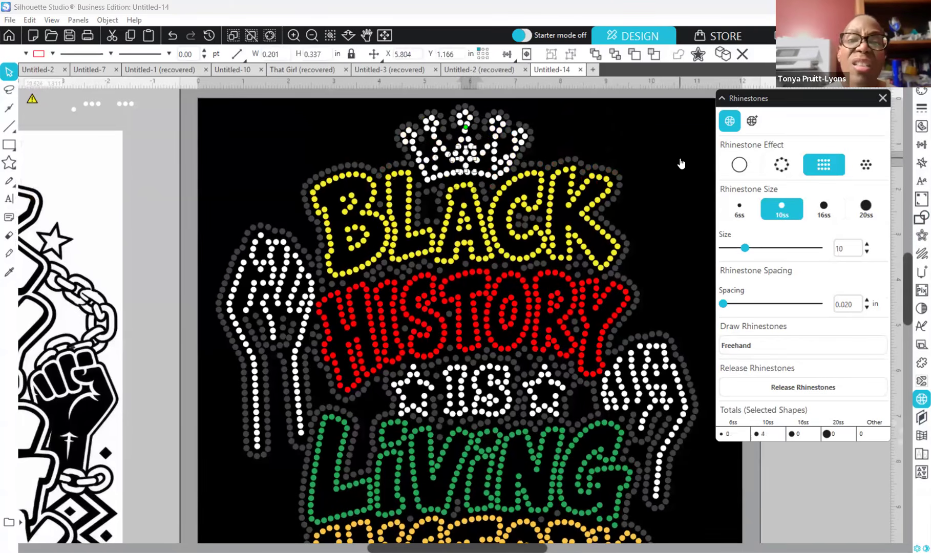
# Step: Nudge the small diamond in the crown's centre slightly left and up, to X 5.791 and Y 1.153 in
pyautogui.click(467, 165)
pyautogui.click(467, 165)
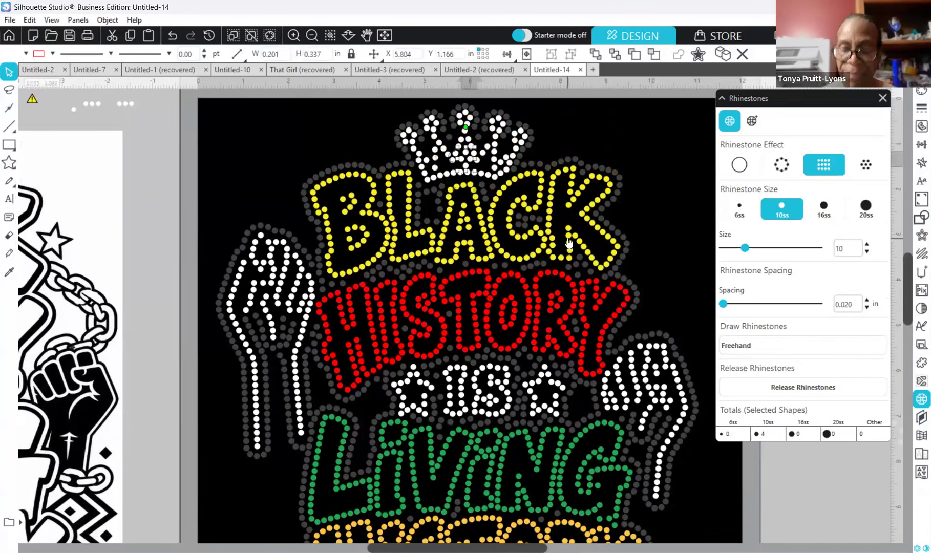
pyautogui.click(669, 188)
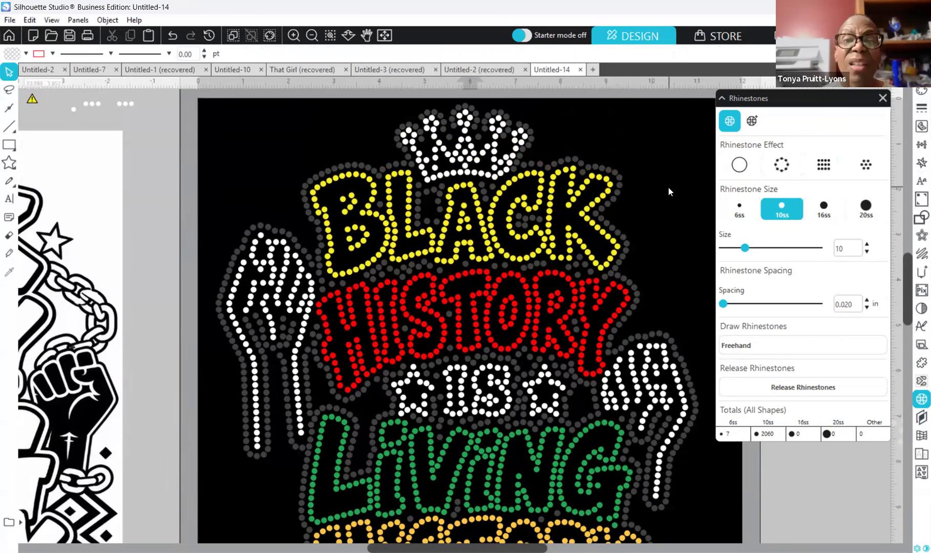
pyautogui.click(467, 159)
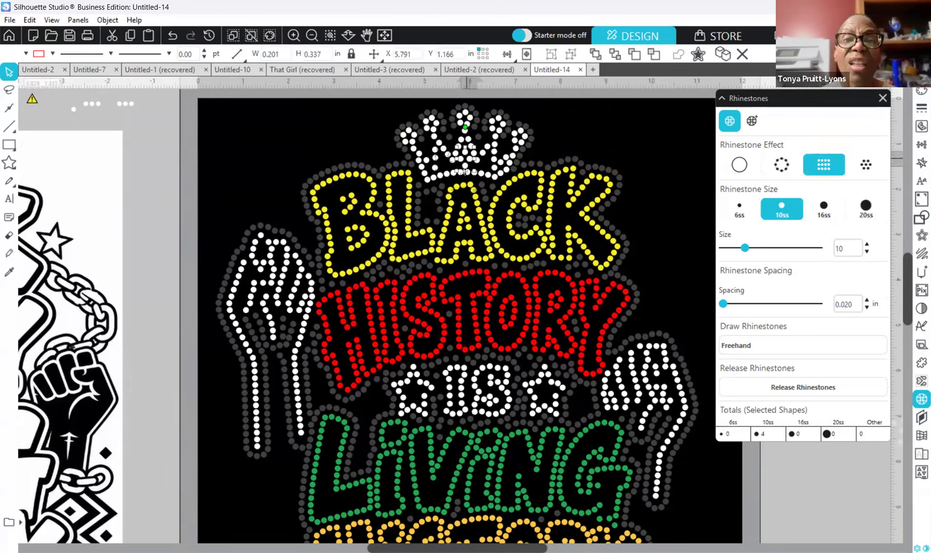
pyautogui.click(617, 142)
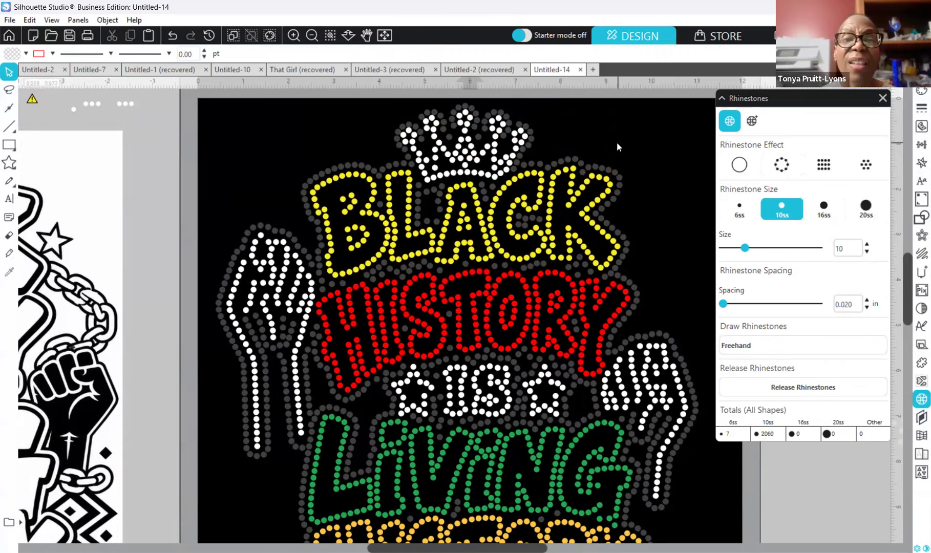
pyautogui.click(469, 166)
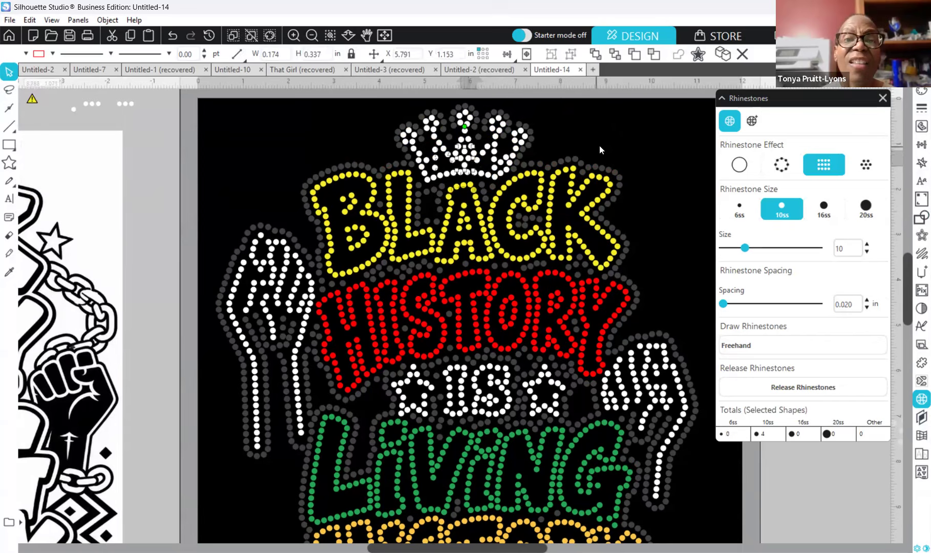
pyautogui.click(599, 145)
pyautogui.click(467, 165)
pyautogui.click(616, 123)
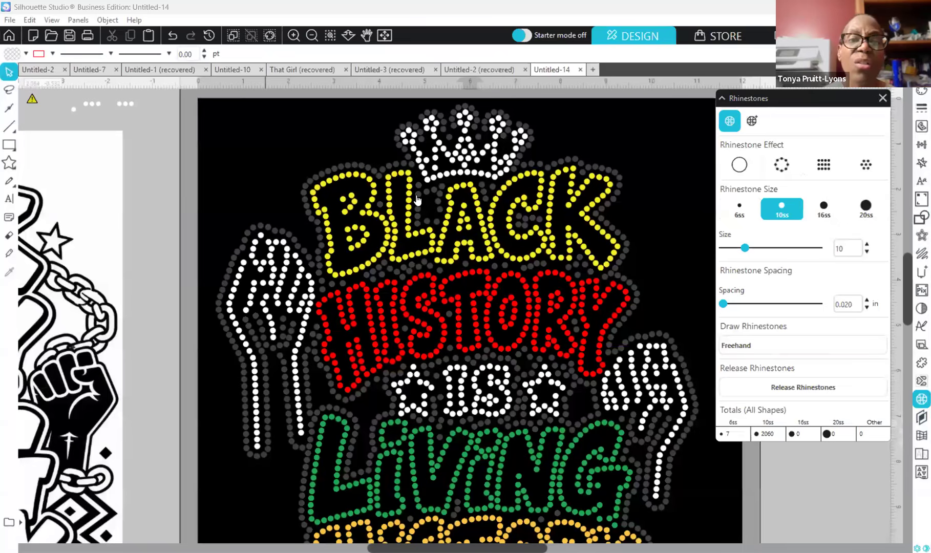
# Step: Check the rhinestone size of the crown, fists, IS with stars, and each word of the lettering to find remaining 6ss stones
pyautogui.click(429, 127)
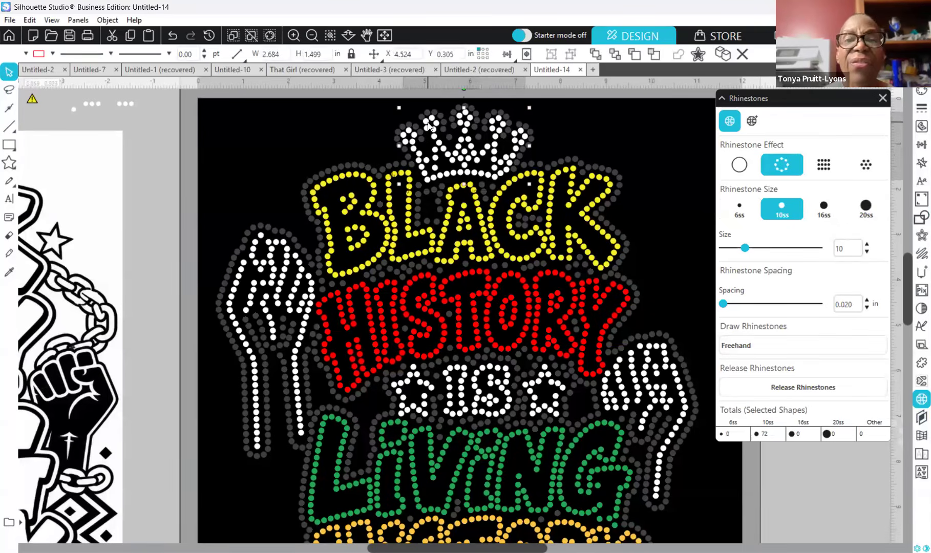
pyautogui.rightClick(444, 149)
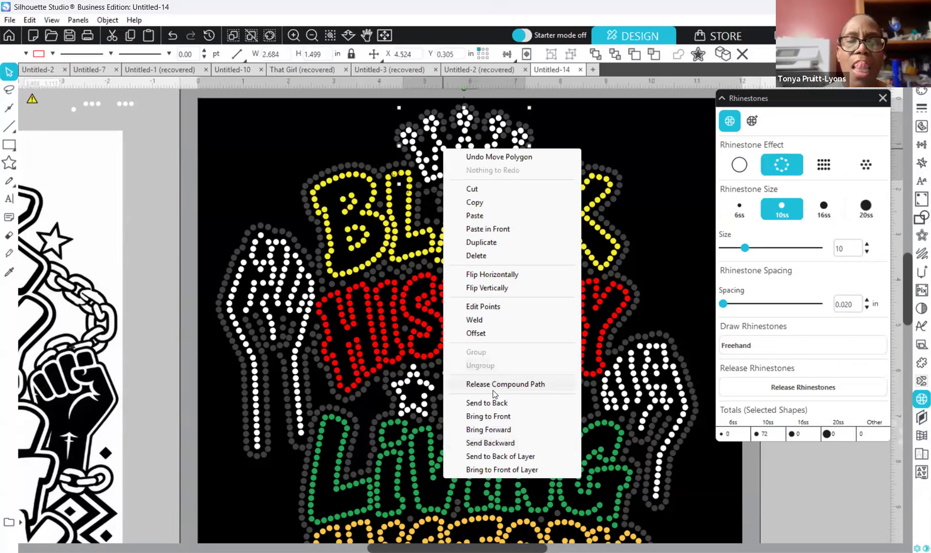
pyautogui.click(635, 161)
pyautogui.click(457, 173)
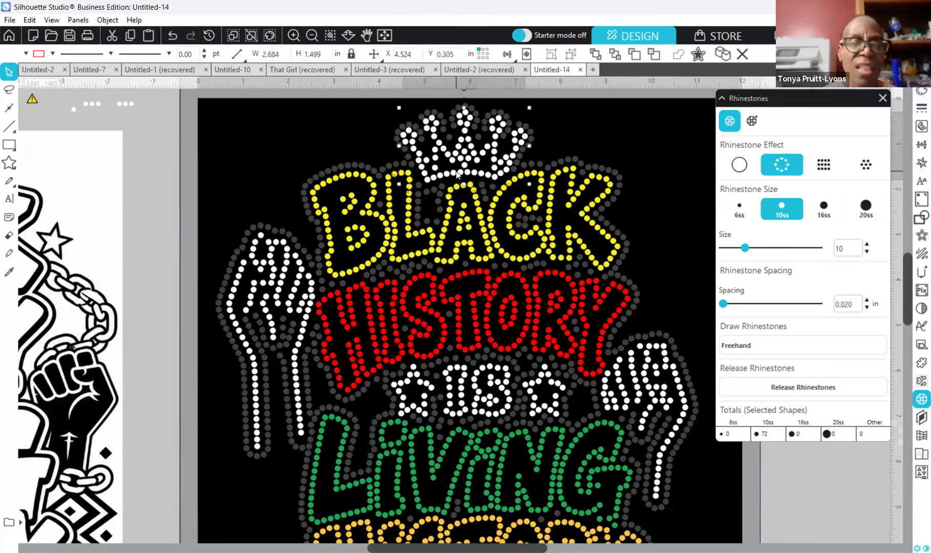
pyautogui.click(300, 277)
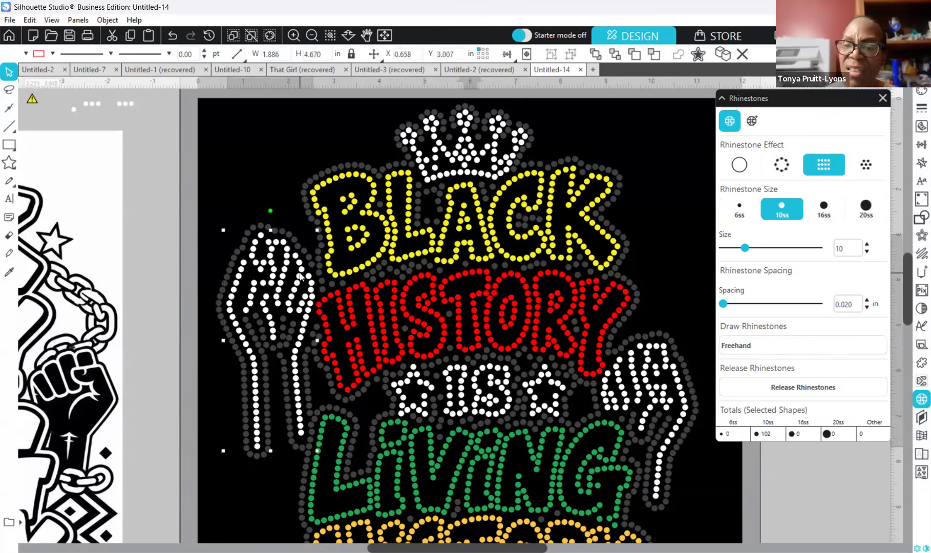
pyautogui.click(375, 259)
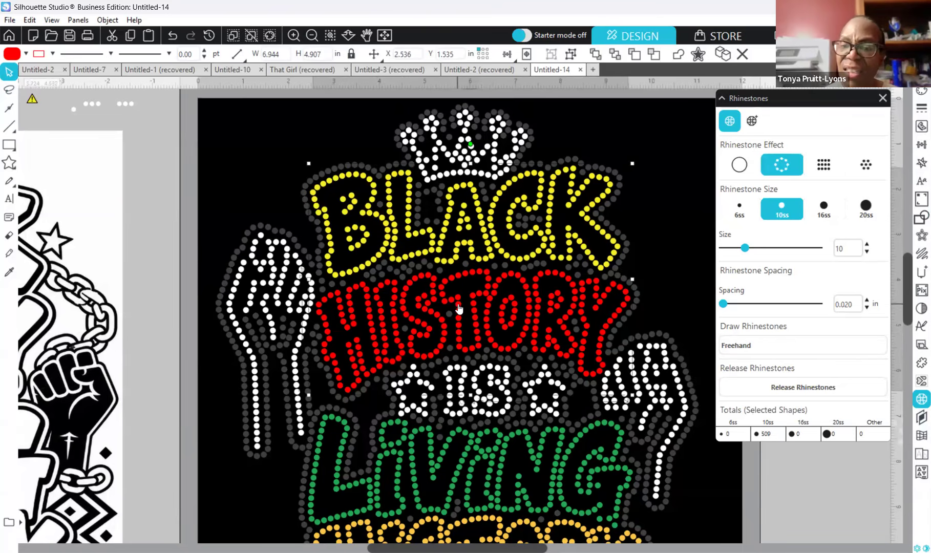
pyautogui.scroll(-1, 458, 311)
pyautogui.scroll(-2, 458, 310)
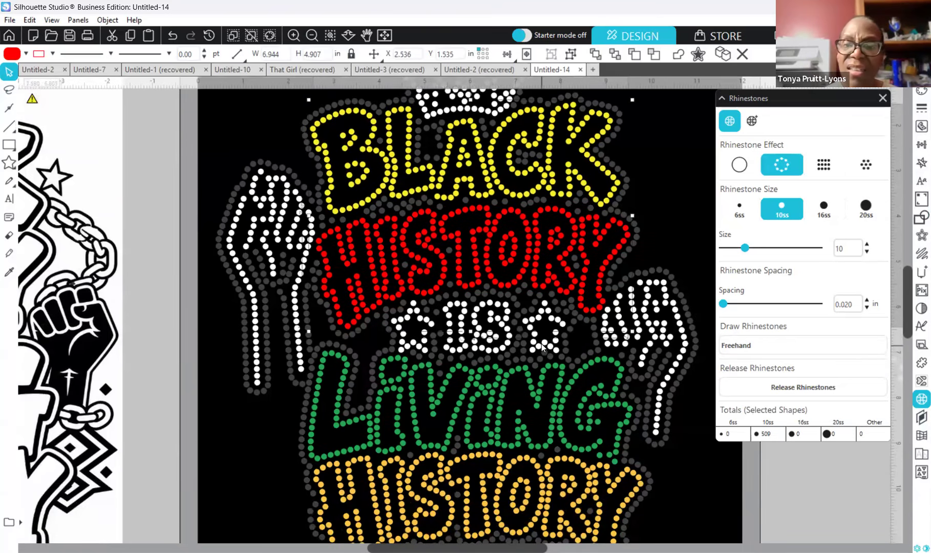
pyautogui.click(541, 343)
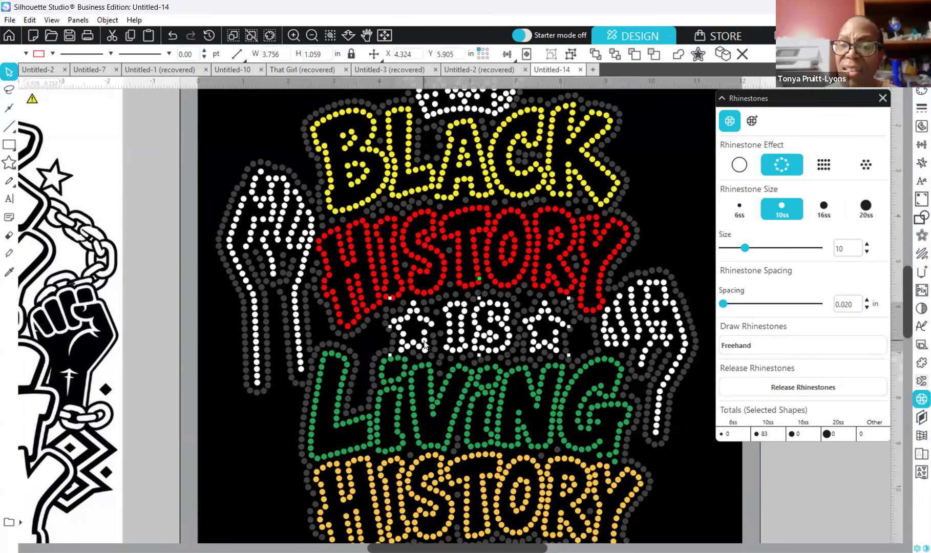
pyautogui.click(658, 337)
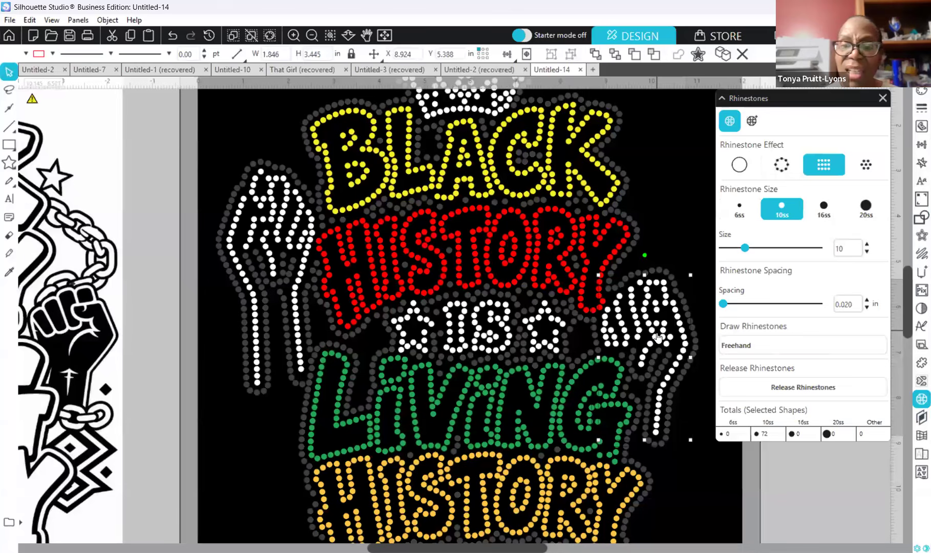
pyautogui.scroll(-2, 657, 336)
pyautogui.click(493, 370)
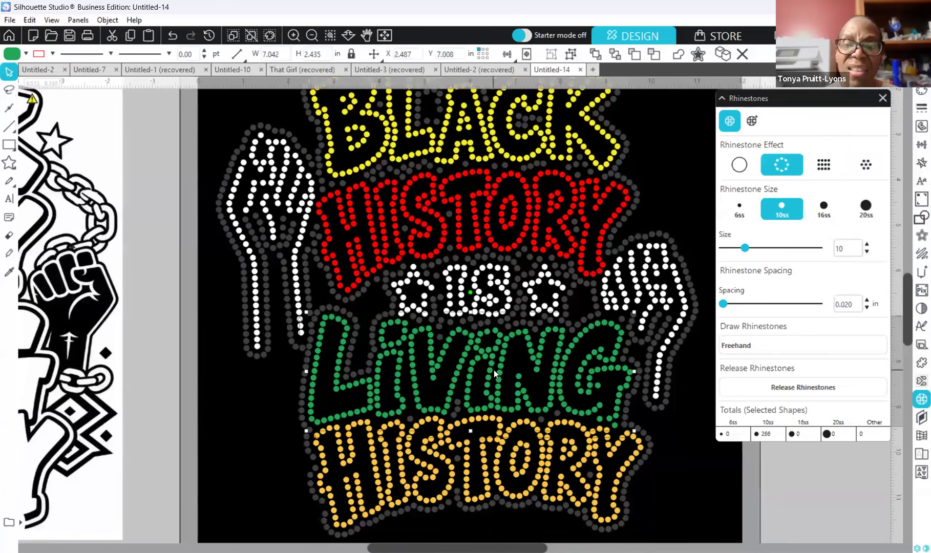
pyautogui.click(526, 456)
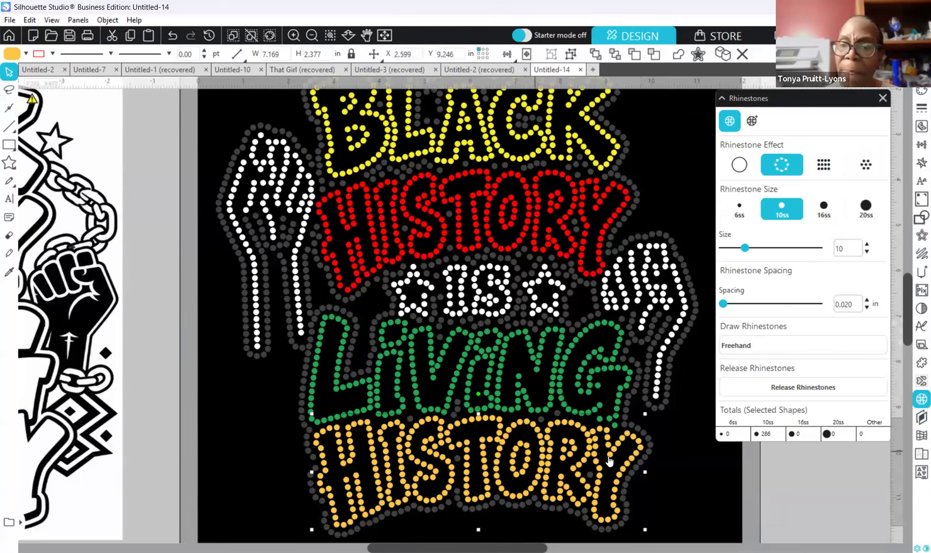
pyautogui.click(661, 493)
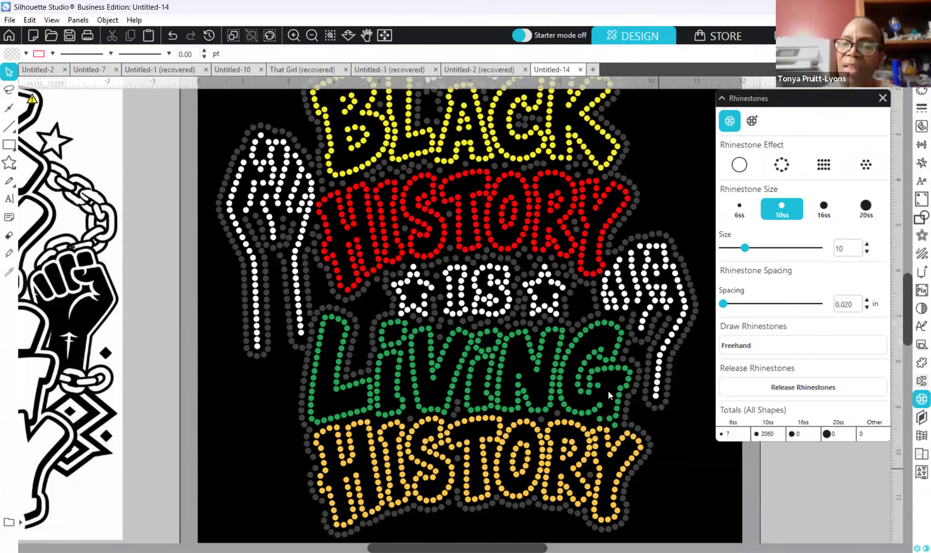
# Step: Move the black-and-white reference artwork farther left and delete the stray 6ss rhinestones between it and the mat
pyautogui.scroll(5, 418, 163)
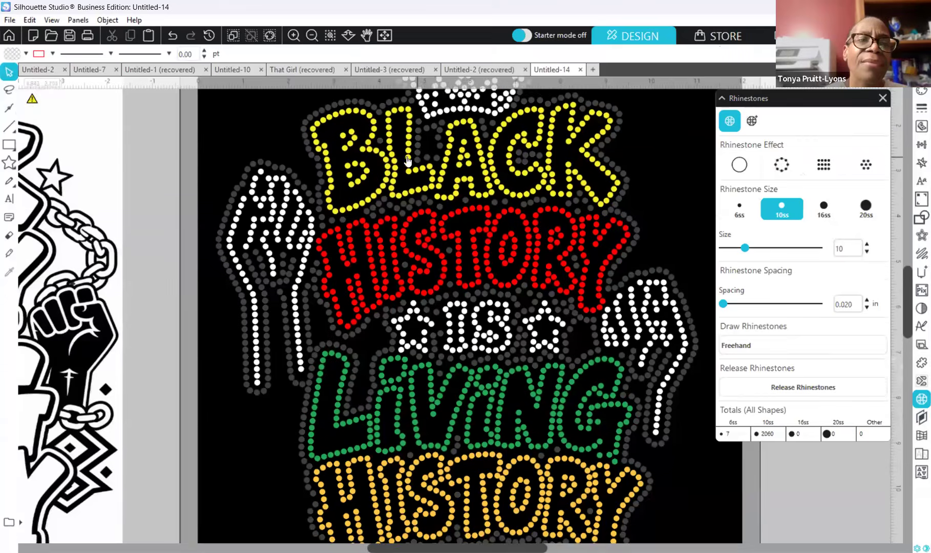
pyautogui.click(311, 35)
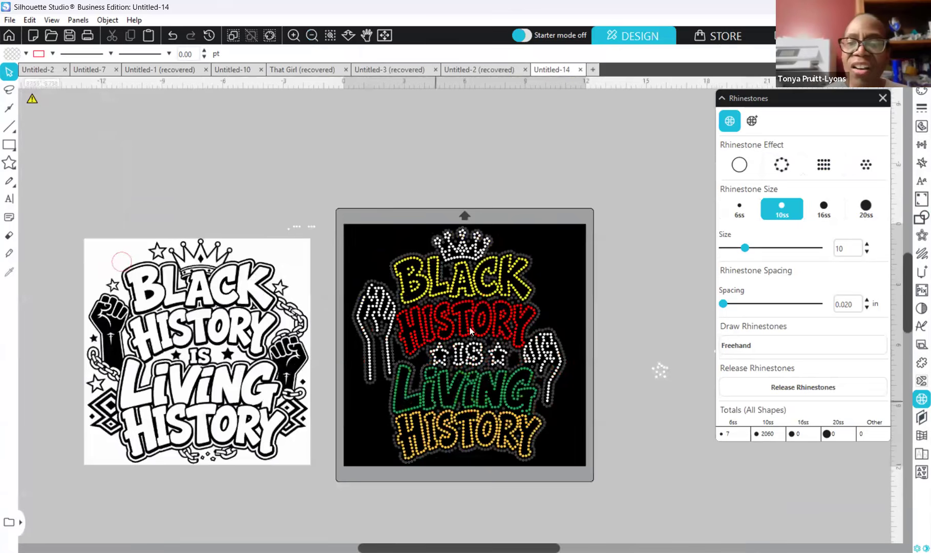
pyautogui.moveTo(266, 354); pyautogui.dragTo(97, 318)
pyautogui.moveTo(285, 194); pyautogui.dragTo(321, 266)
pyautogui.press('Delete')
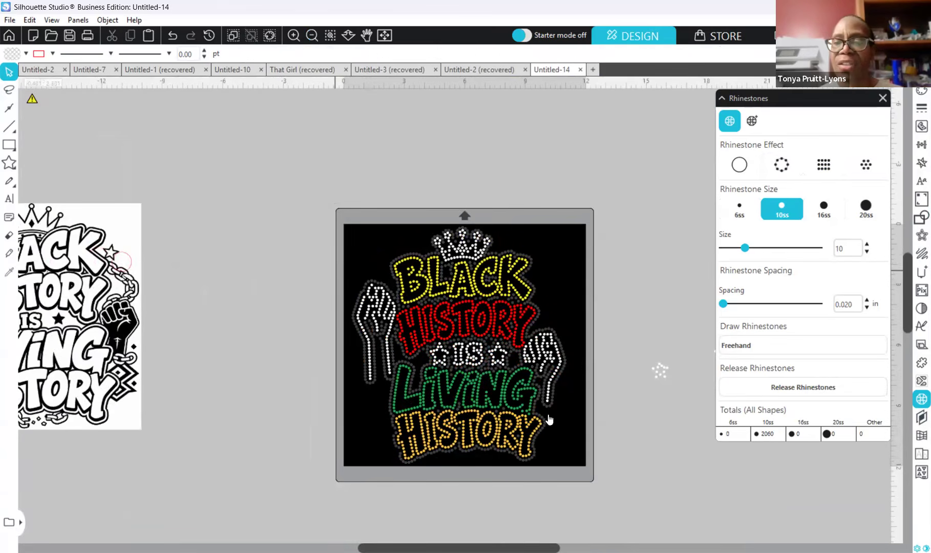
# Step: Delete the three loose rhinestone stars and the pink rectangle lying to the right of the mat
pyautogui.hscroll(5, 660, 370)
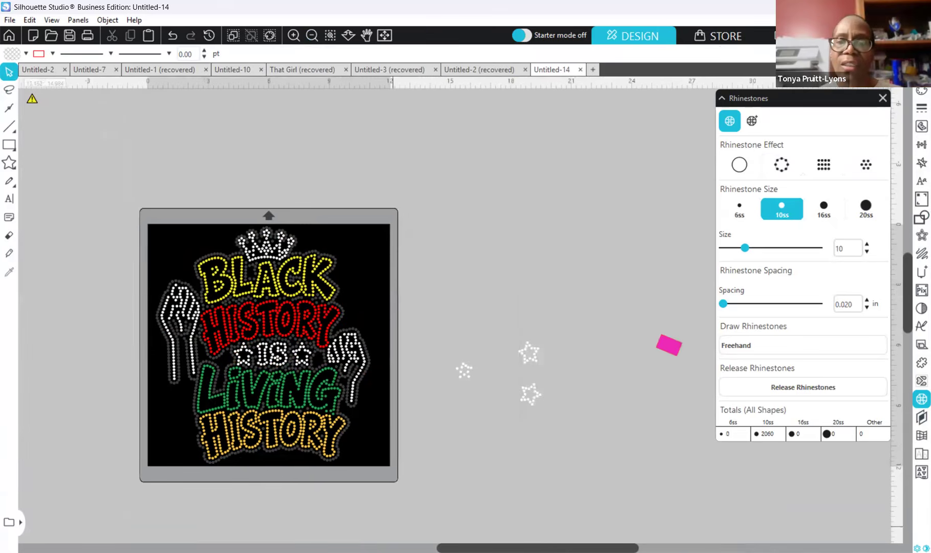
pyautogui.moveTo(433, 318); pyautogui.dragTo(565, 455)
pyautogui.press('Delete')
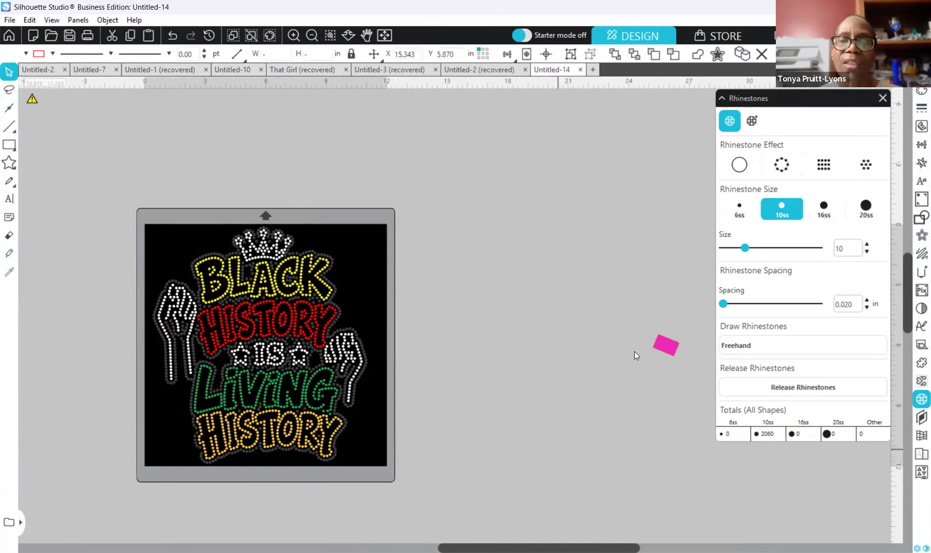
pyautogui.click(658, 348)
pyautogui.press('Delete')
pyautogui.click(523, 516)
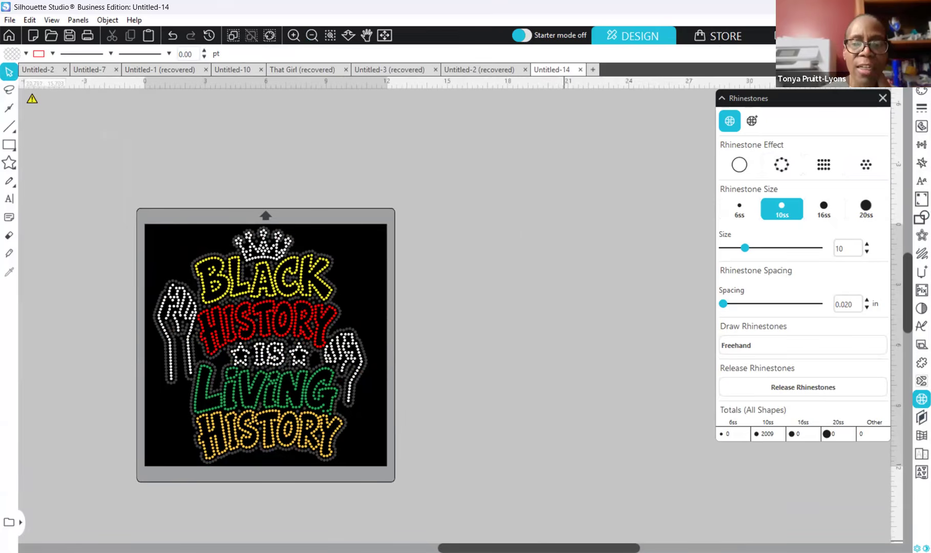
# Step: Shift the black-and-white reference artwork fully into view beside the mat and back to the left
pyautogui.hscroll(-6, 495, 522)
pyautogui.hscroll(1, 486, 519)
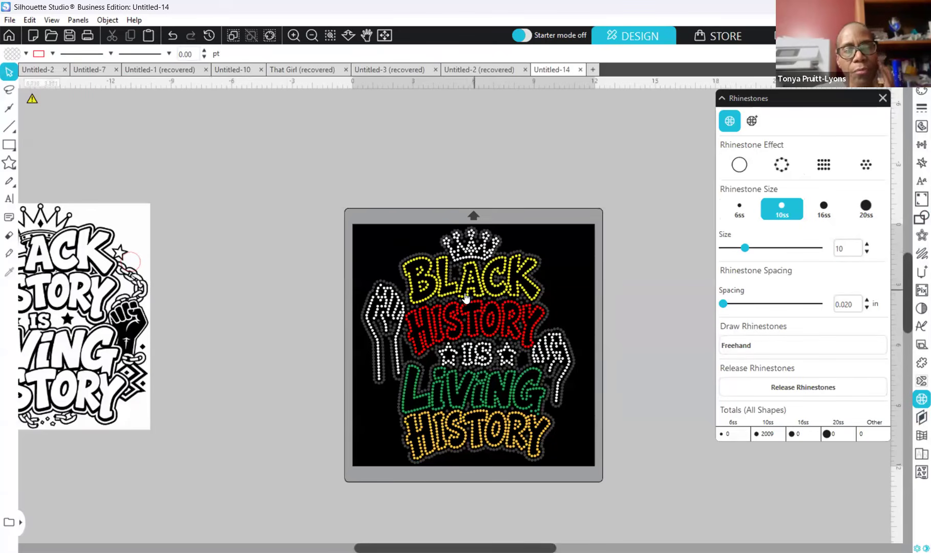
pyautogui.moveTo(73, 322); pyautogui.dragTo(95, 312)
pyautogui.press('Escape')
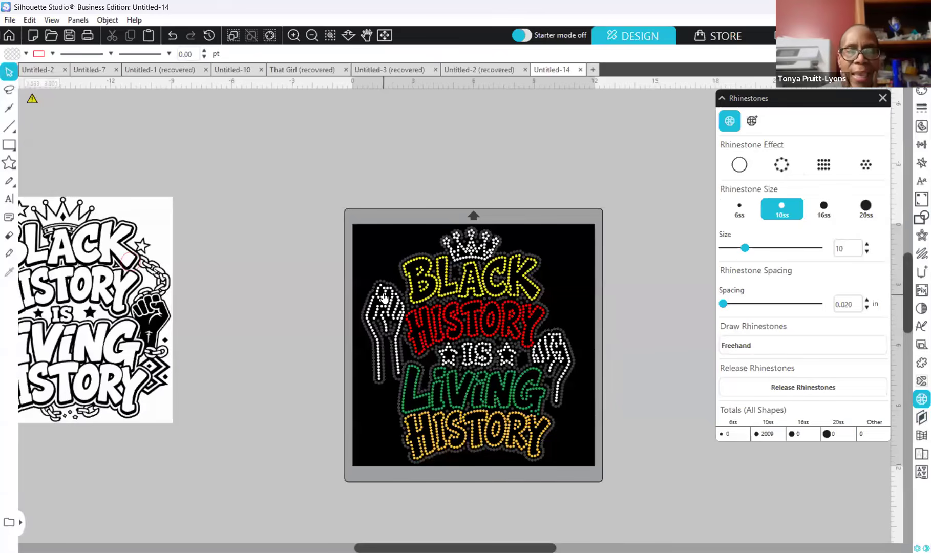
pyautogui.moveTo(148, 320); pyautogui.dragTo(270, 307)
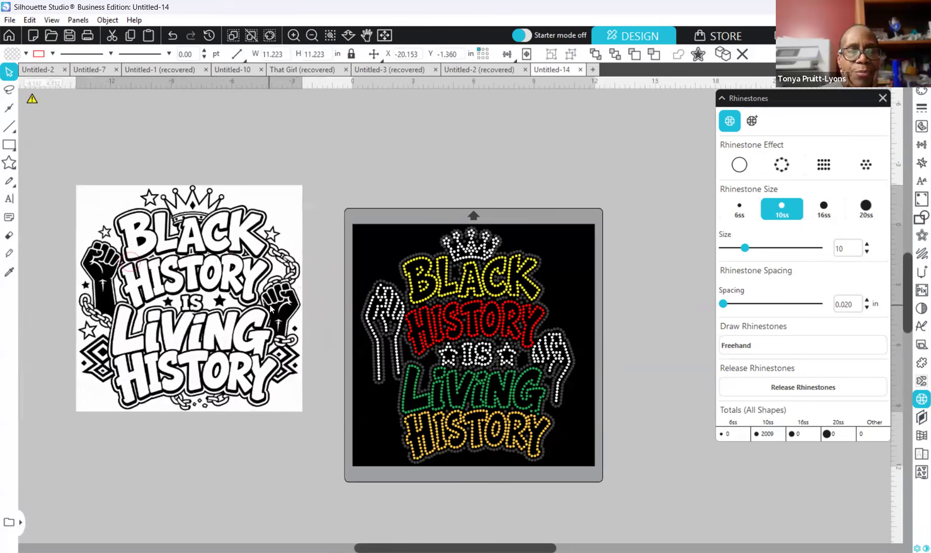
pyautogui.moveTo(154, 303); pyautogui.dragTo(36, 297)
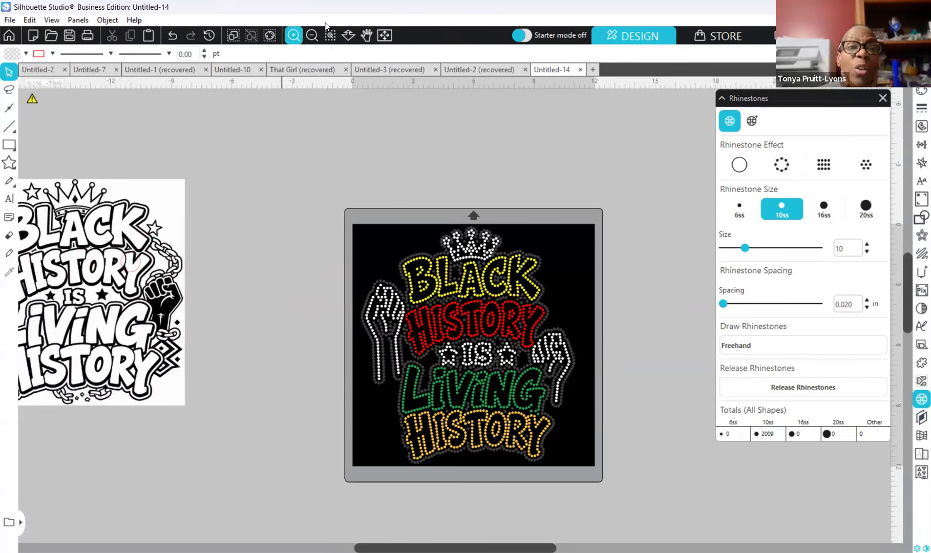
# Step: Move the dark grey rhinestone outline off the design to the empty area left of the mat
pyautogui.click(293, 35)
pyautogui.click(293, 35)
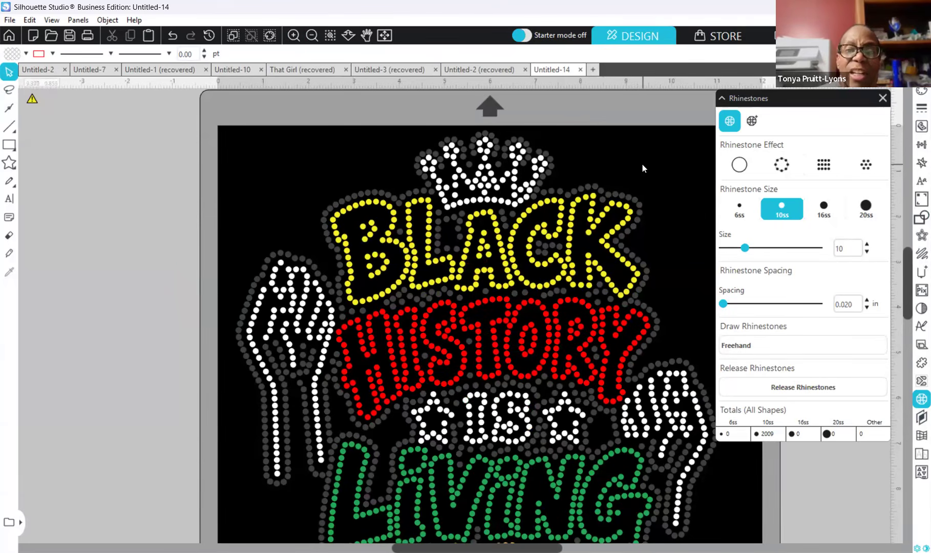
pyautogui.click(592, 191)
pyautogui.moveTo(636, 191); pyautogui.dragTo(0, 235)
pyautogui.moveTo(447, 548); pyautogui.dragTo(498, 548)
# Step: Shorten the left fist from its top edge to 4.096 in high and move it to X 0.778, Y 4.103 in
pyautogui.click(256, 270)
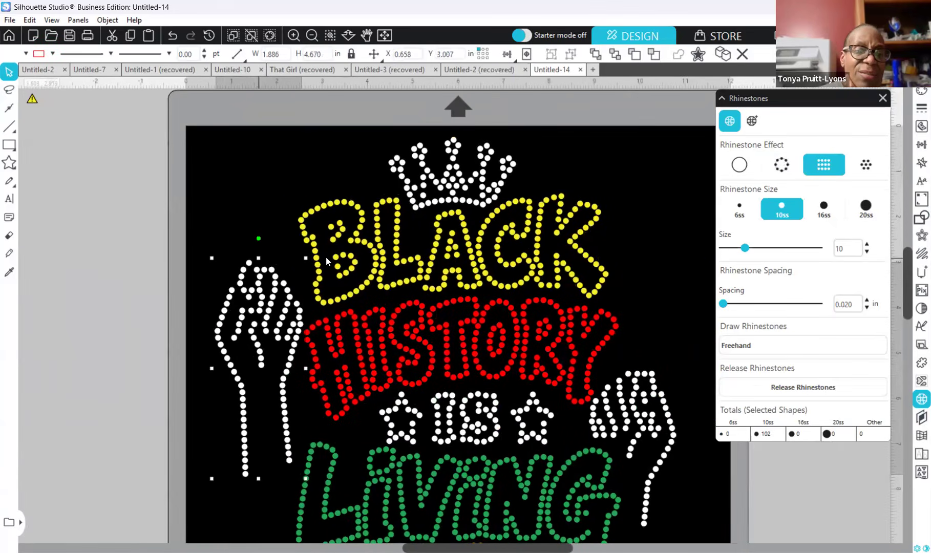
pyautogui.moveTo(259, 258); pyautogui.dragTo(153, 330)
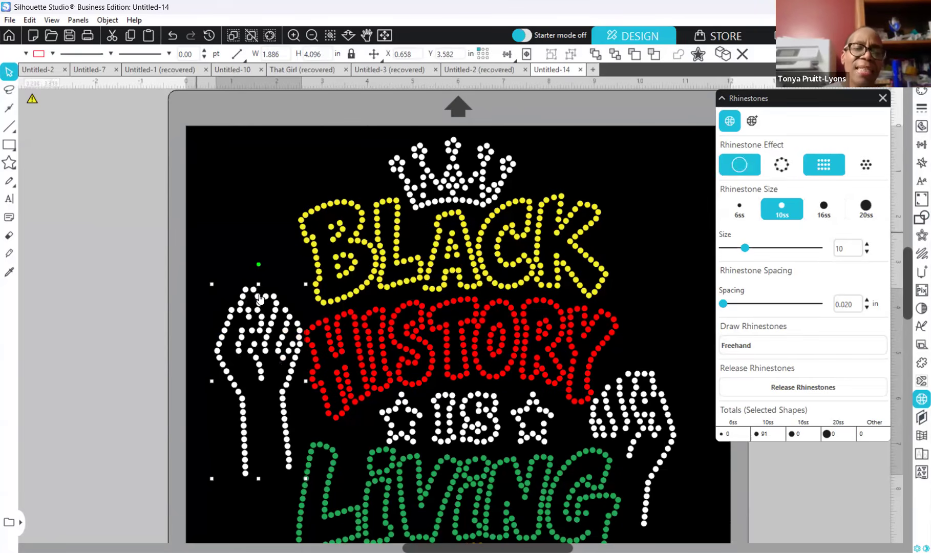
pyautogui.scroll(-1, 243, 284)
pyautogui.scroll(-2, 242, 284)
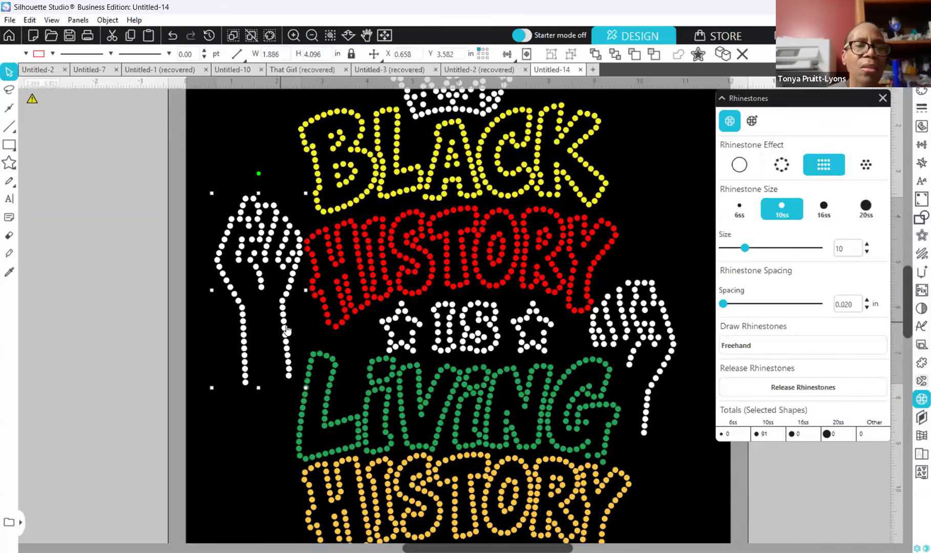
pyautogui.moveTo(283, 332); pyautogui.dragTo(290, 349)
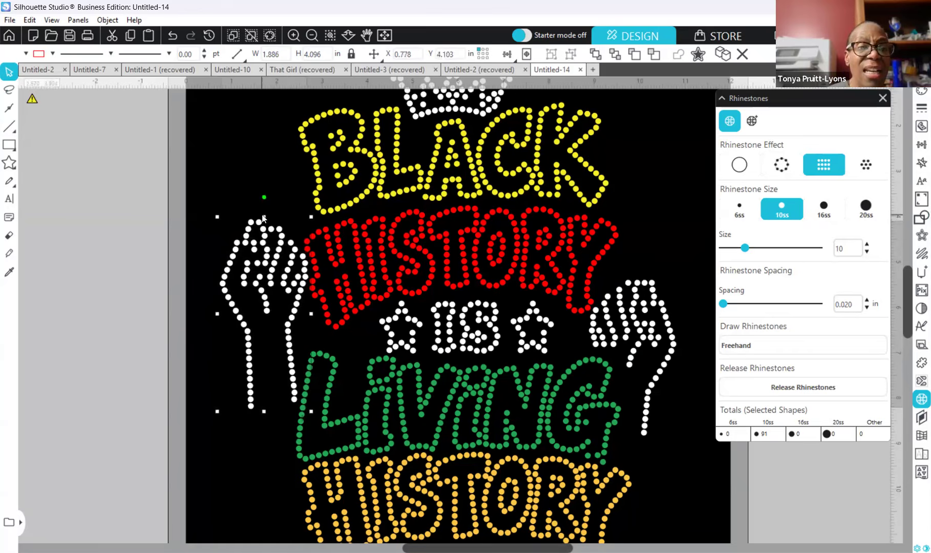
pyautogui.moveTo(265, 217); pyautogui.dragTo(264, 216)
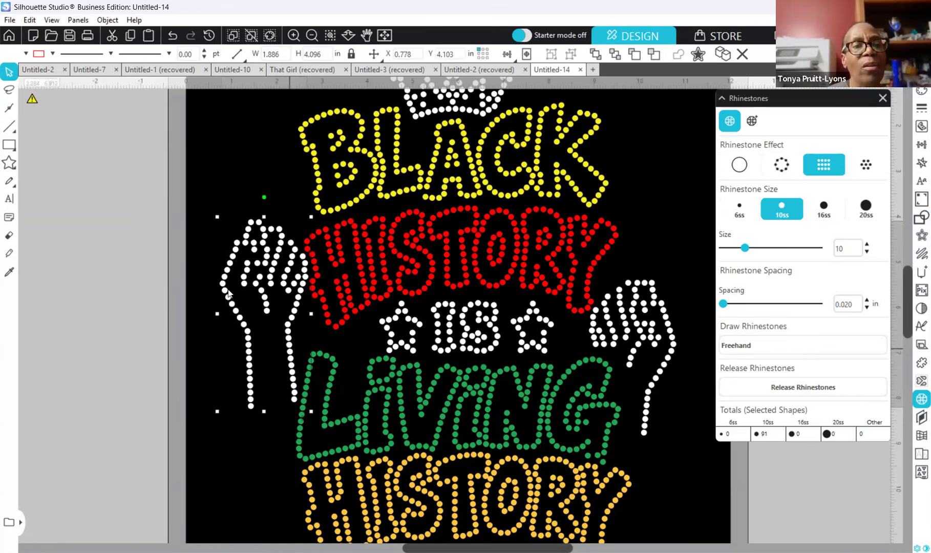
pyautogui.click(242, 175)
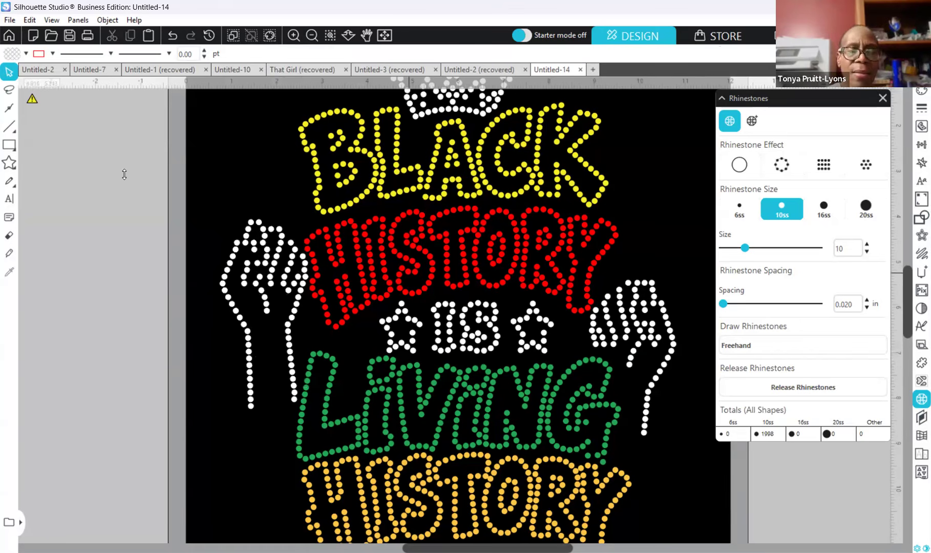
# Step: Delete the dark grey rhinestone outline left of the mat and move the reference artwork closer to the mat
pyautogui.hscroll(-5, 326, 522)
pyautogui.hscroll(2, 326, 522)
pyautogui.hscroll(-3, 328, 522)
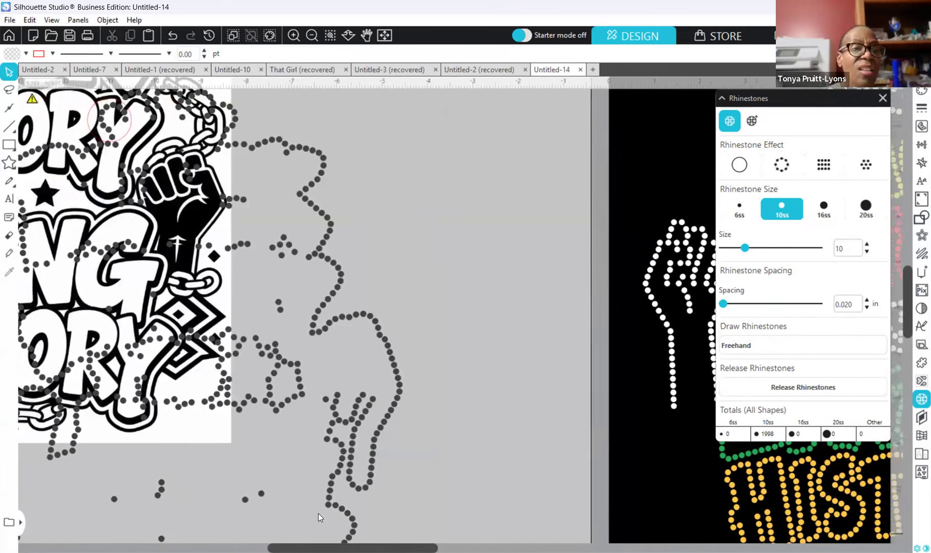
pyautogui.click(342, 425)
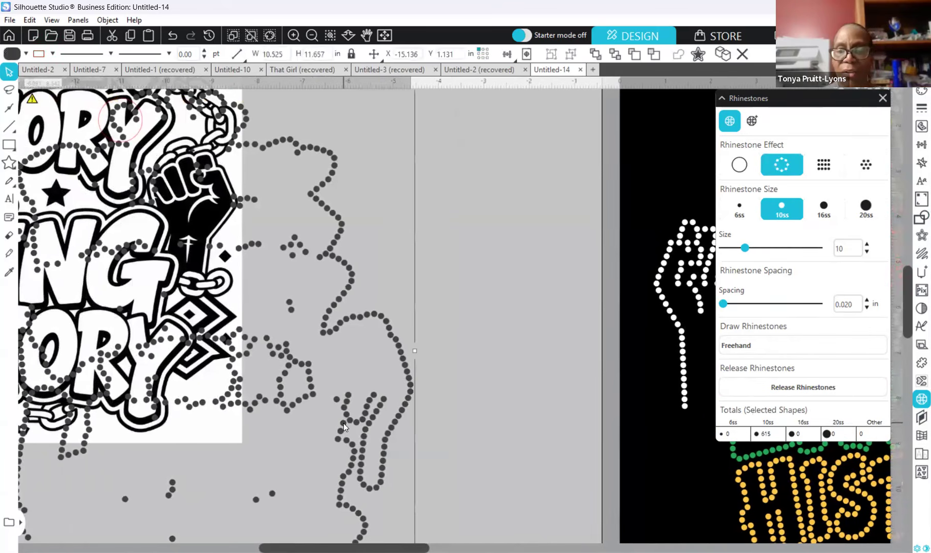
pyautogui.press('Delete')
pyautogui.moveTo(209, 306); pyautogui.dragTo(367, 331)
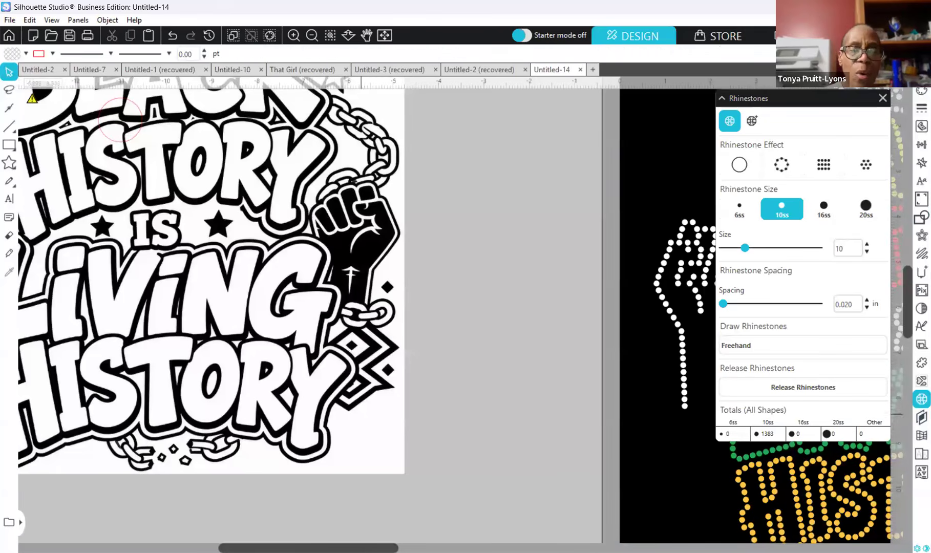
# Step: Nudge the right fist slightly left and down, to X 8.911 and Y 5.482 in
pyautogui.hscroll(8, 555, 329)
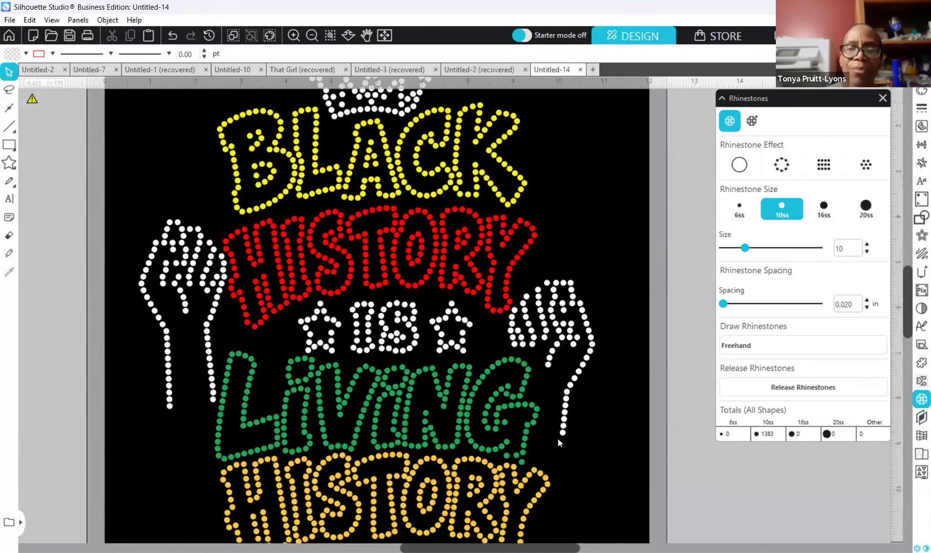
pyautogui.click(555, 329)
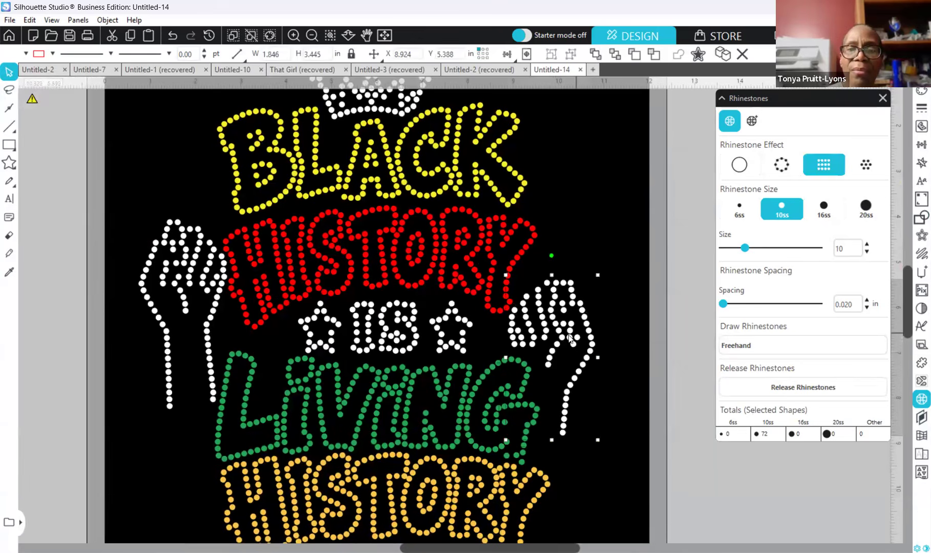
pyautogui.moveTo(577, 342); pyautogui.dragTo(585, 343)
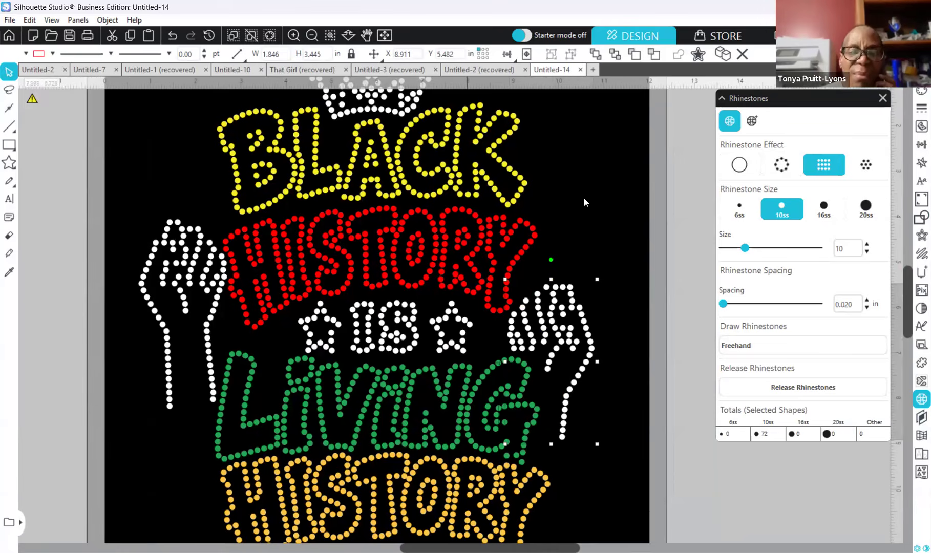
pyautogui.click(579, 359)
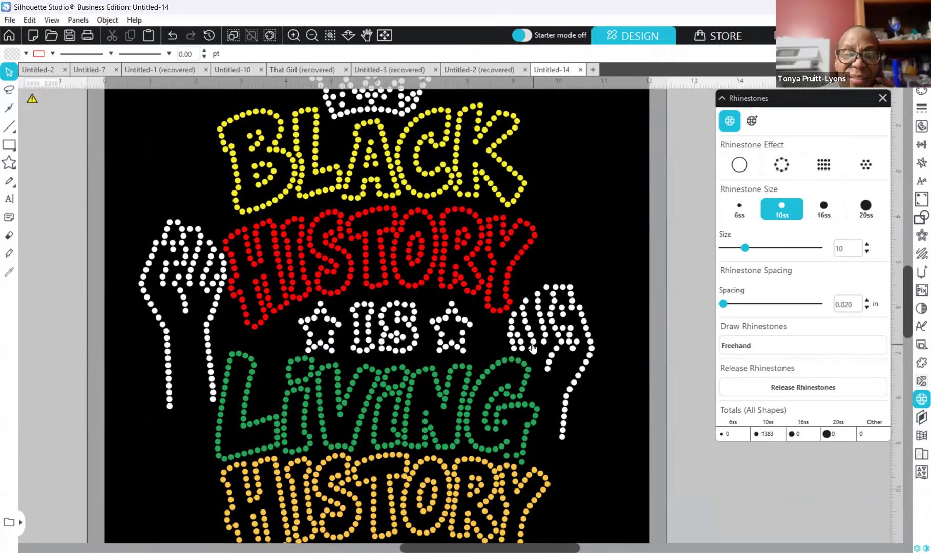
# Step: Widen the right fist from its left edge to 1.873 in and move it to X 8.964, Y 5.442 in
pyautogui.click(531, 345)
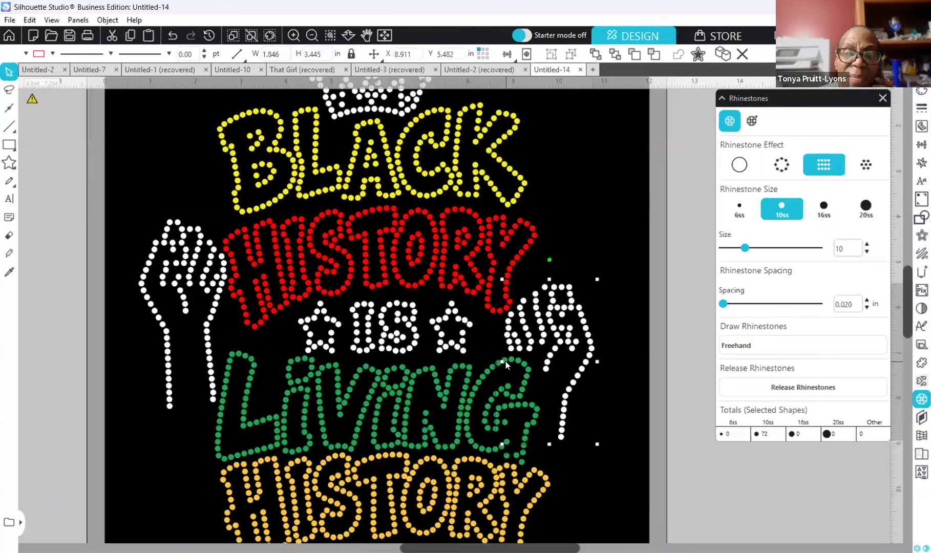
pyautogui.moveTo(504, 362); pyautogui.dragTo(502, 362)
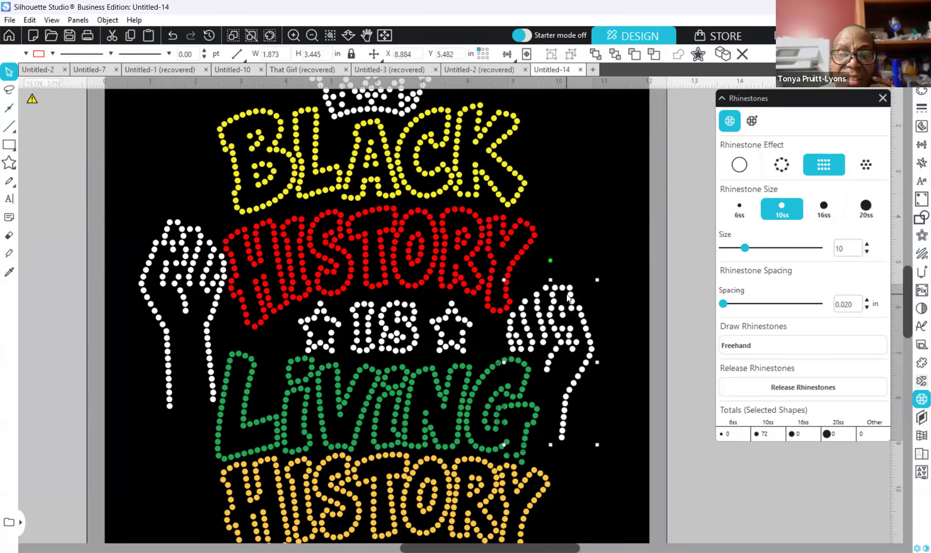
pyautogui.moveTo(567, 295)
pyautogui.mouseDown()
pyautogui.moveTo(574, 256)
pyautogui.moveTo(574, 290)
pyautogui.mouseUp()
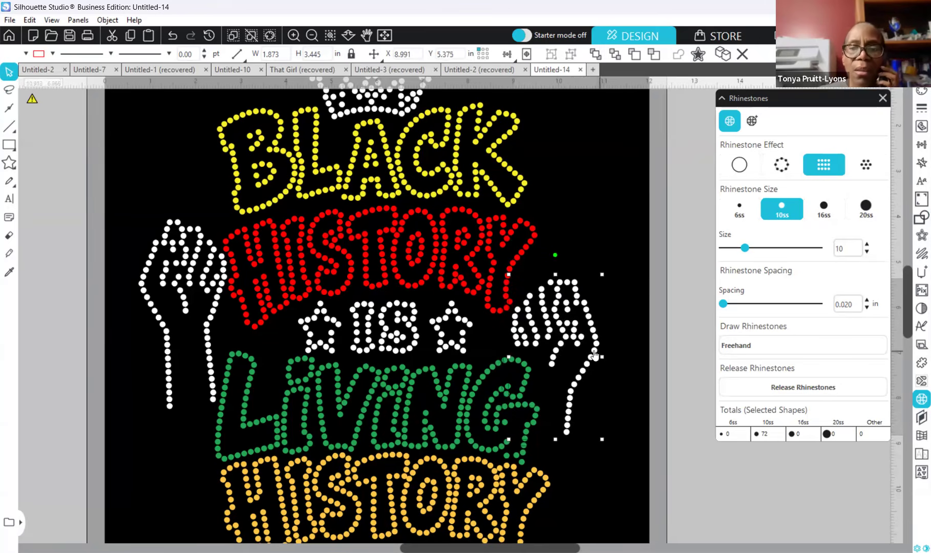
pyautogui.moveTo(587, 343); pyautogui.dragTo(585, 347)
pyautogui.click(619, 214)
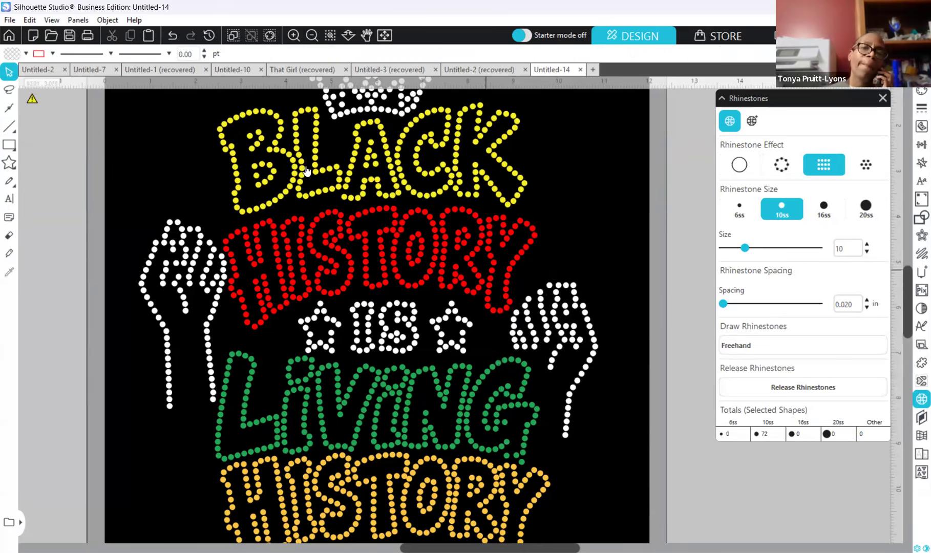
# Step: Shorten the right fist from its top edge to 3.365 in high
pyautogui.scroll(2, 316, 191)
pyautogui.scroll(1, 316, 191)
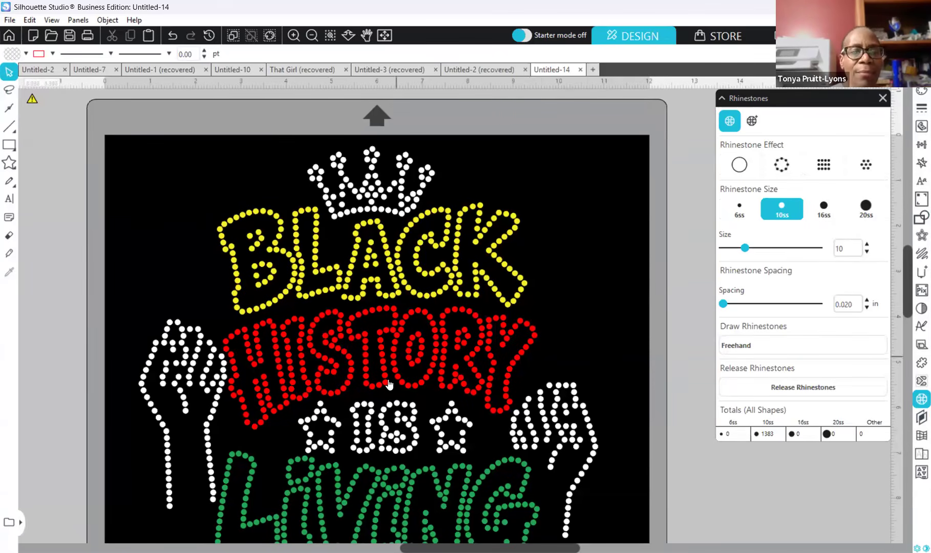
pyautogui.moveTo(562, 548); pyautogui.dragTo(544, 548)
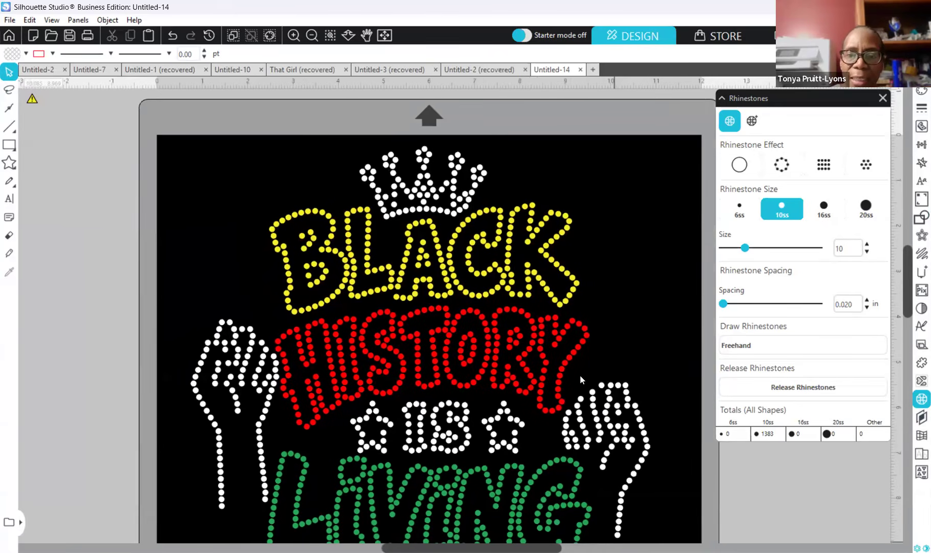
pyautogui.click(586, 390)
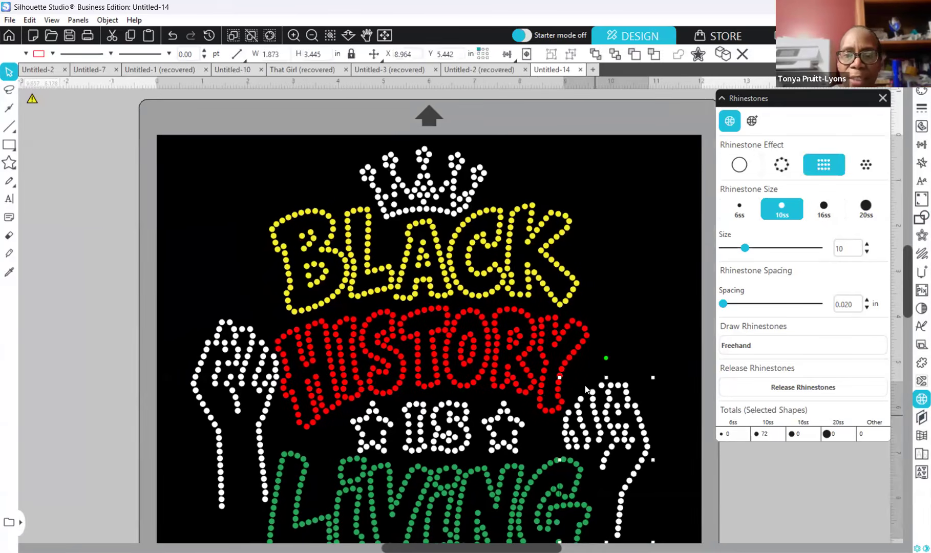
pyautogui.moveTo(605, 378); pyautogui.dragTo(604, 381)
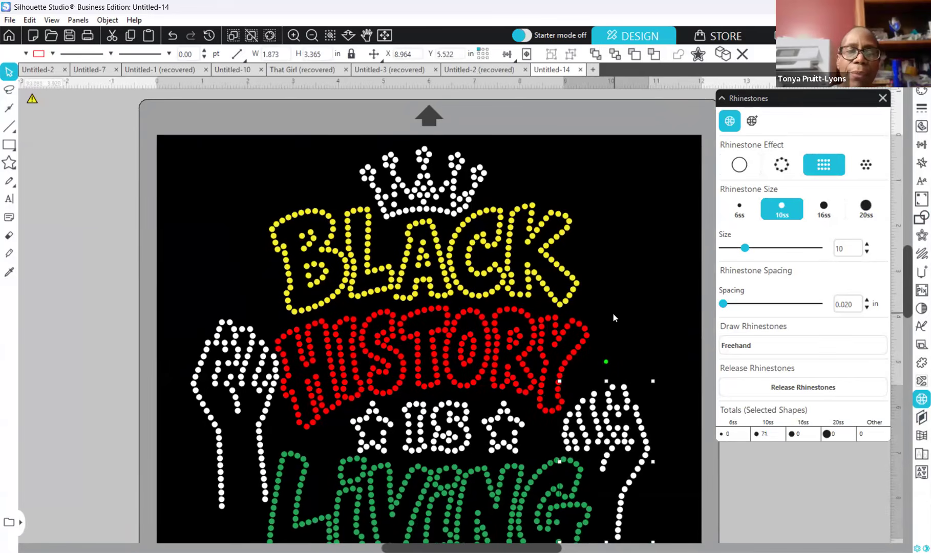
pyautogui.scroll(1, 611, 314)
pyautogui.scroll(-2, 611, 318)
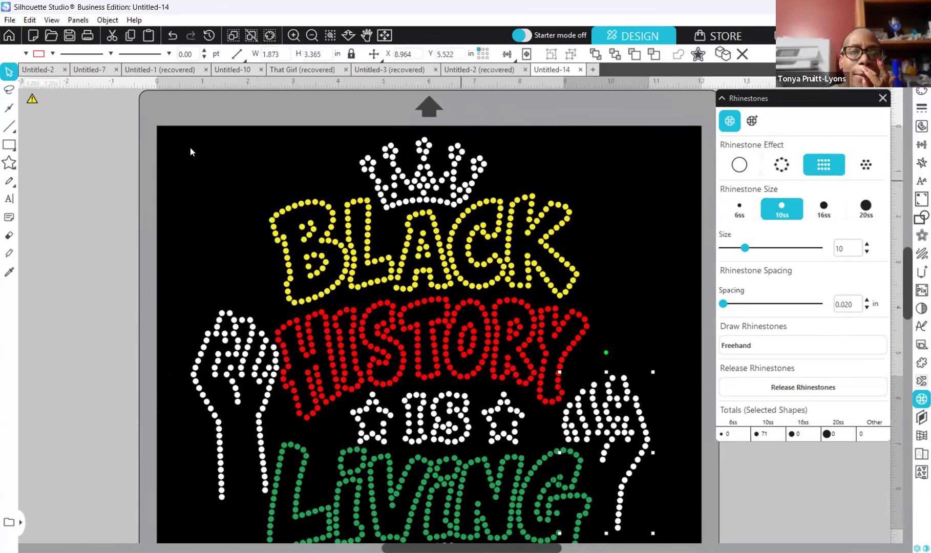
pyautogui.moveTo(191, 147); pyautogui.dragTo(645, 536)
pyautogui.scroll(-1, 622, 467)
pyautogui.scroll(-1, 622, 467)
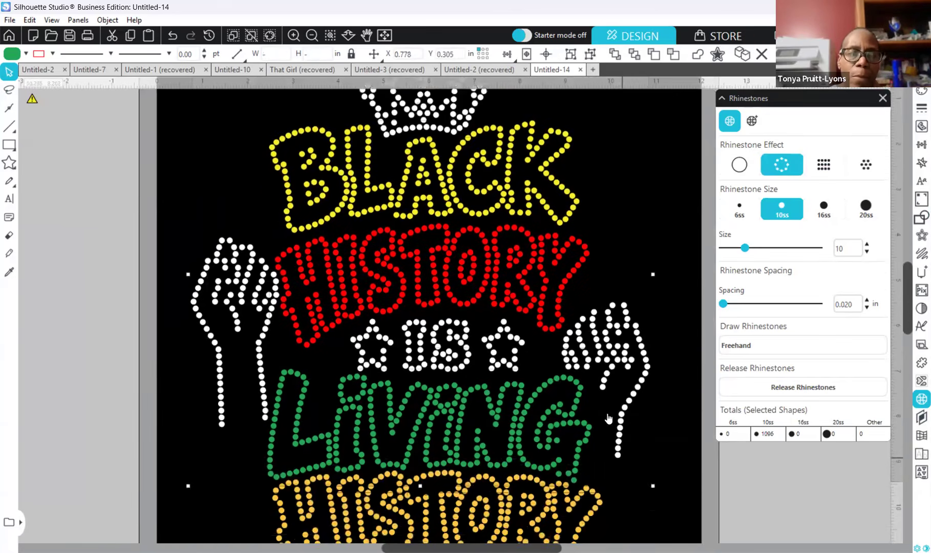
pyautogui.click(313, 35)
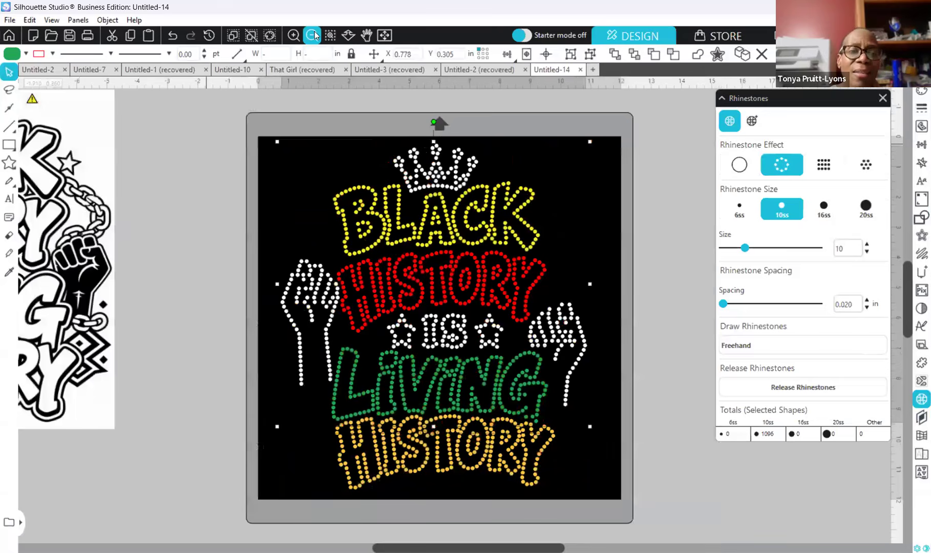
pyautogui.click(631, 330)
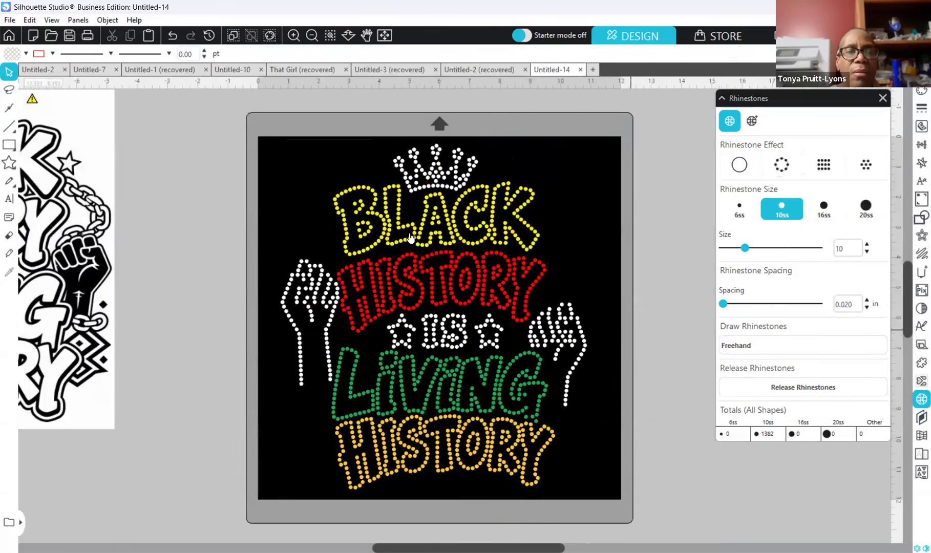
# Step: Narrow the right fist slightly from its right edge
pyautogui.click(588, 356)
pyautogui.moveTo(589, 354); pyautogui.dragTo(588, 355)
# Step: Offset the whole design outward by 0.205 in with rounded corners and turn the offset outline into 10ss edge rhinestones
pyautogui.moveTo(263, 143); pyautogui.dragTo(589, 479)
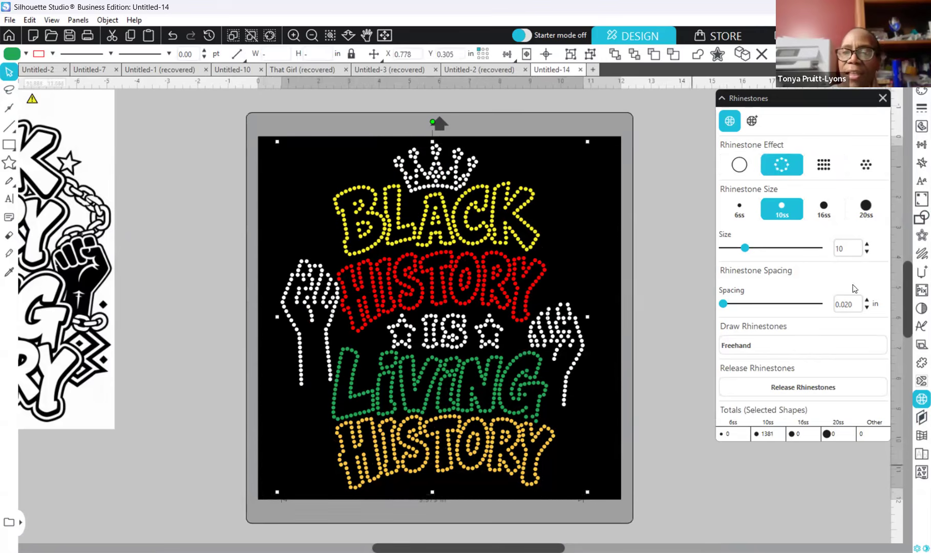
pyautogui.click(916, 239)
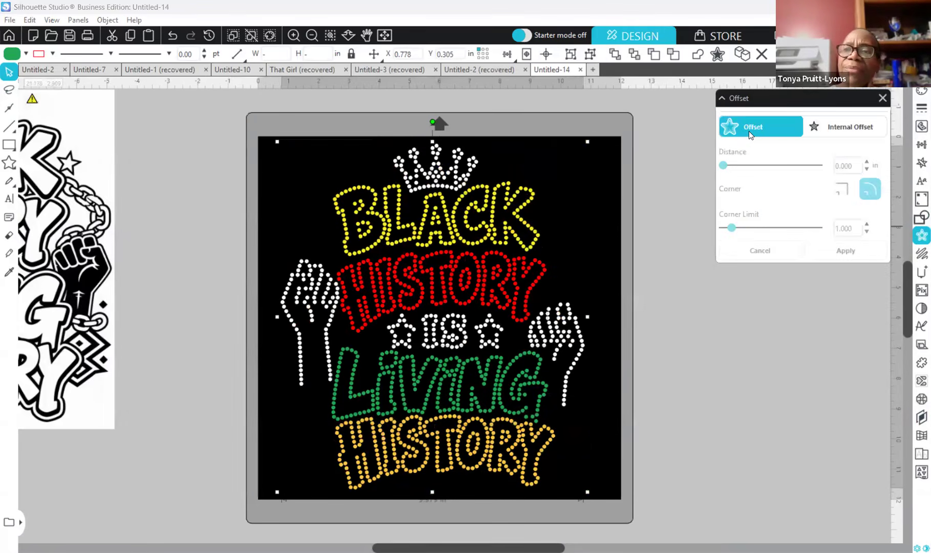
pyautogui.click(749, 131)
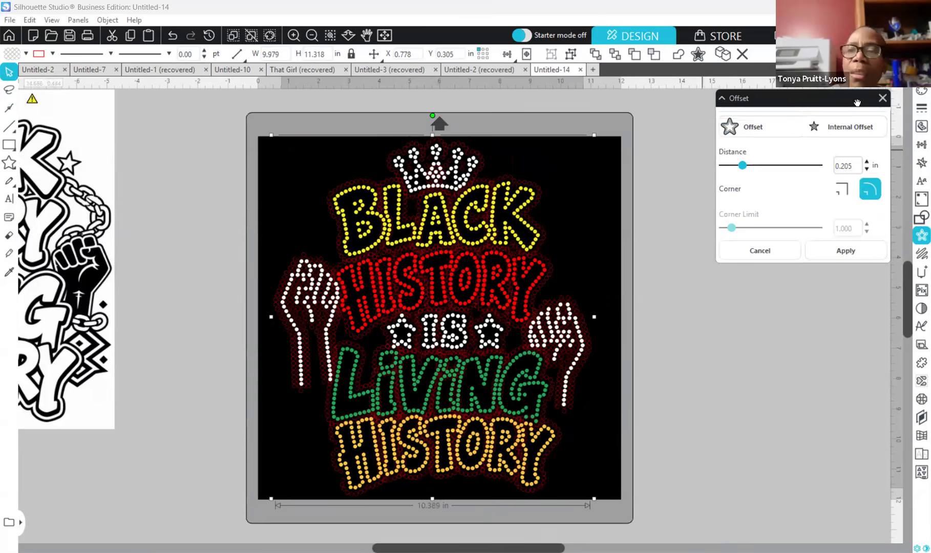
pyautogui.click(848, 255)
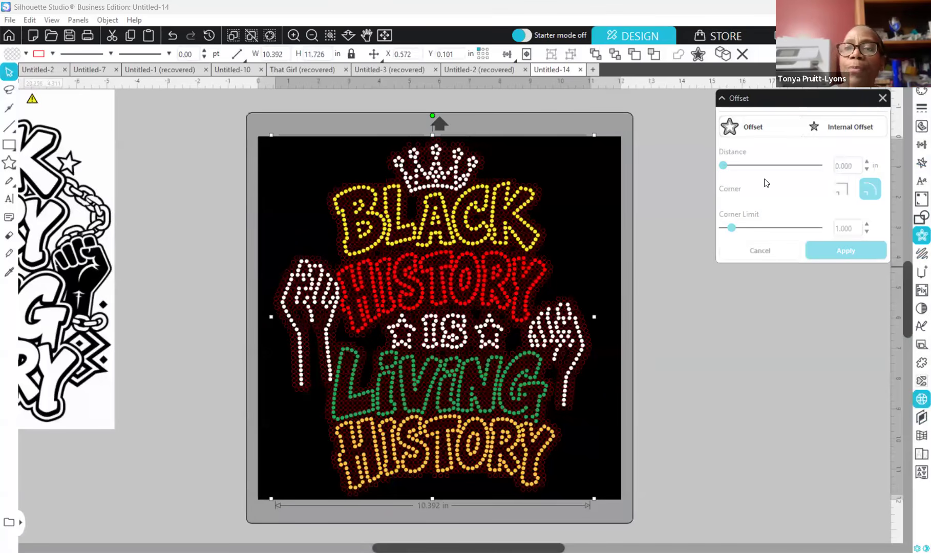
pyautogui.click(778, 164)
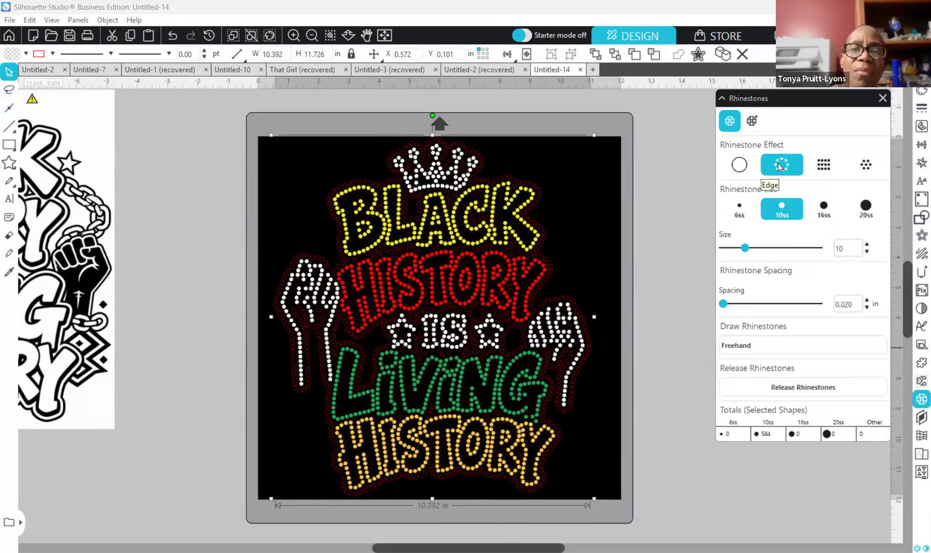
# Step: Fill the new outline stones with dark grey 404040 and make their line colour transparent
pyautogui.click(919, 93)
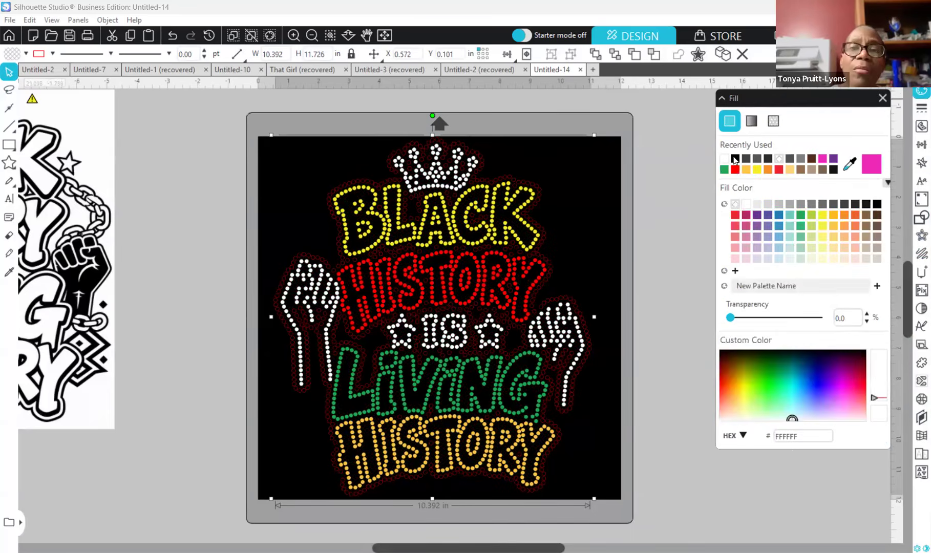
pyautogui.click(735, 159)
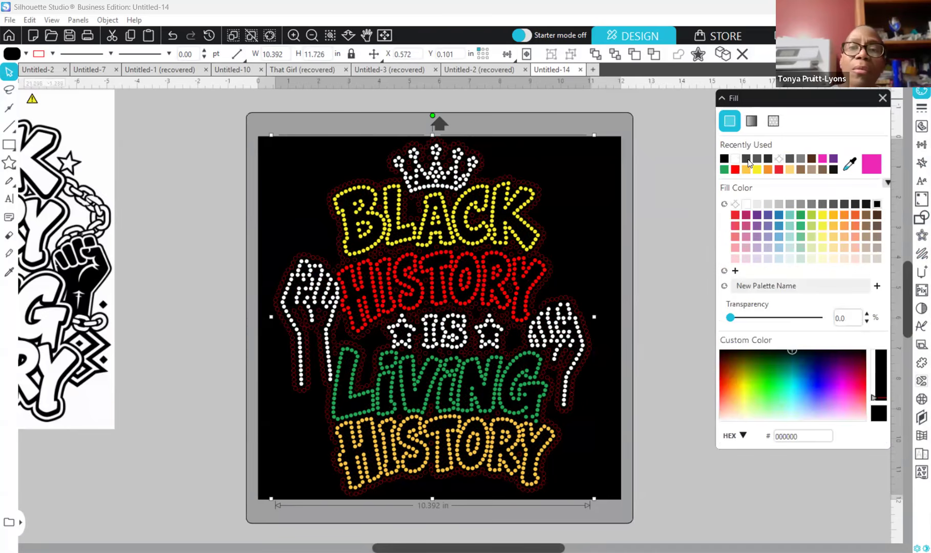
pyautogui.click(748, 160)
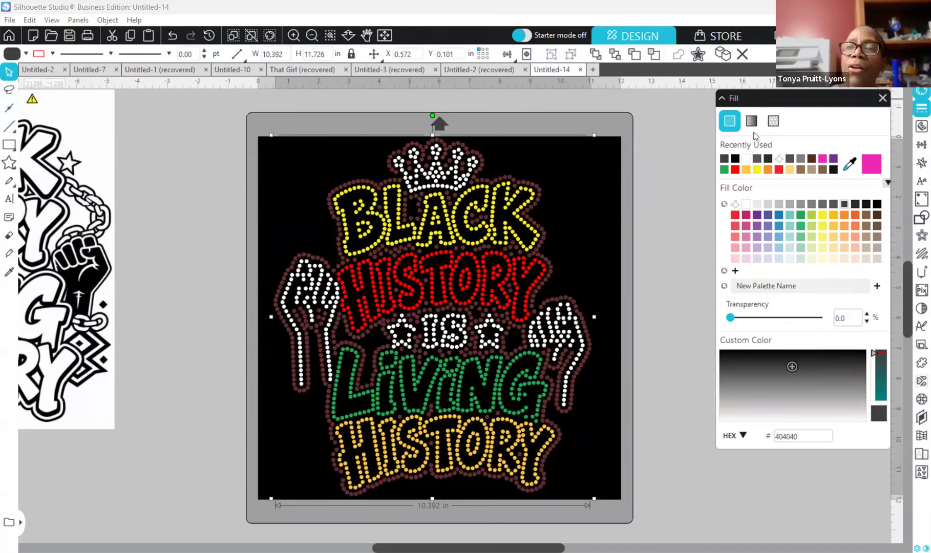
pyautogui.click(779, 159)
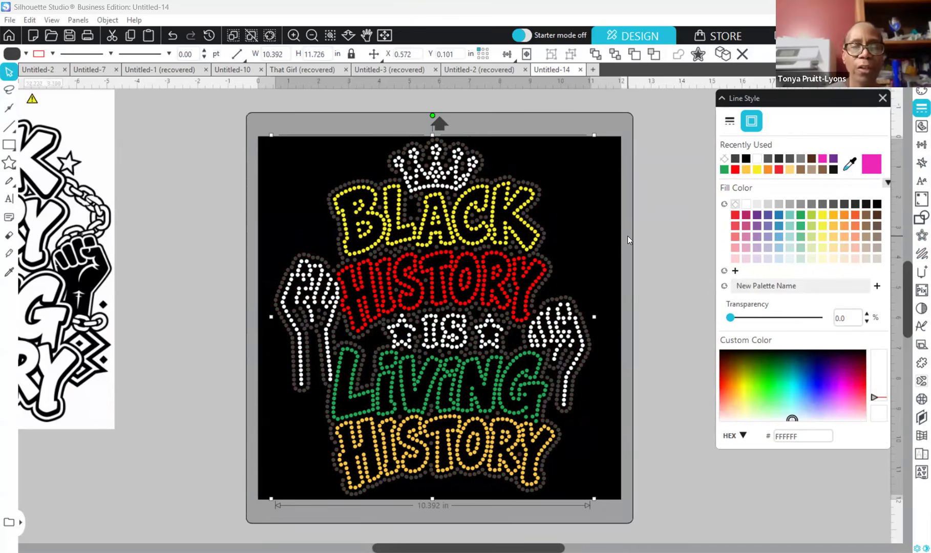
pyautogui.scroll(1, 628, 240)
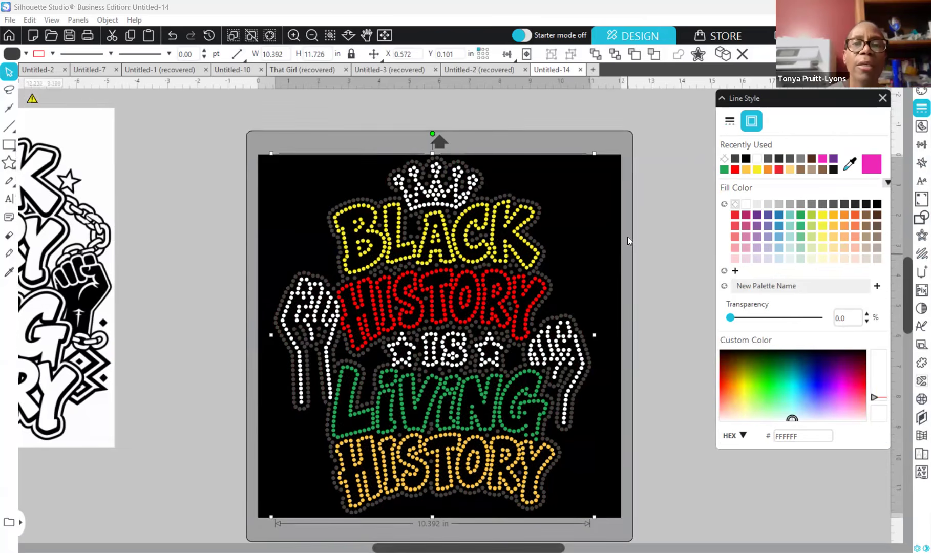
pyautogui.click(638, 338)
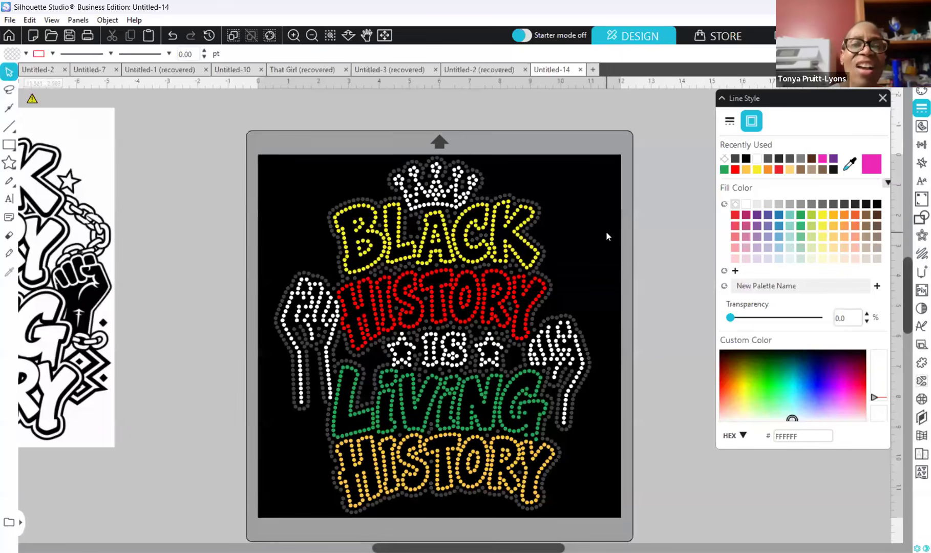
# Step: Release the white crown above BLACK into individual rhinestones
pyautogui.scroll(1, 472, 192)
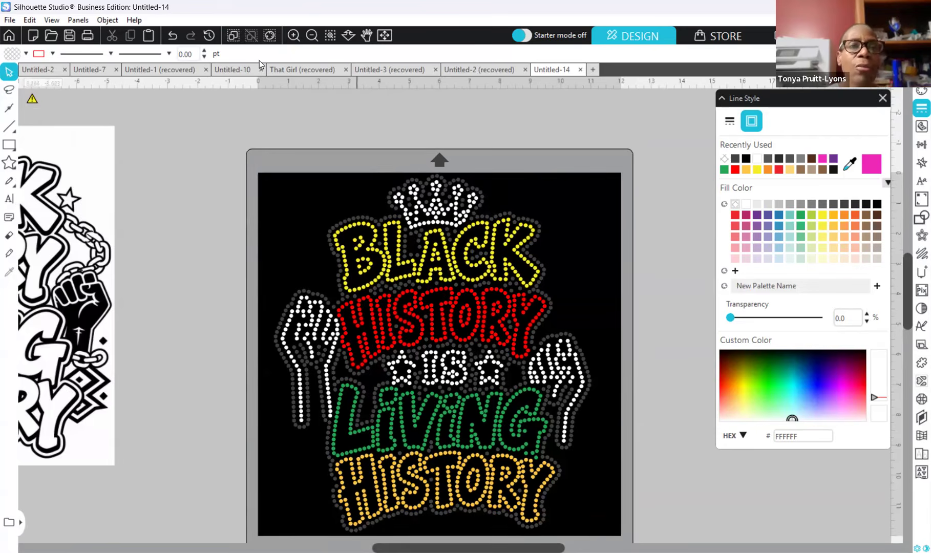
pyautogui.click(295, 36)
pyautogui.scroll(3, 497, 287)
pyautogui.scroll(2, 498, 286)
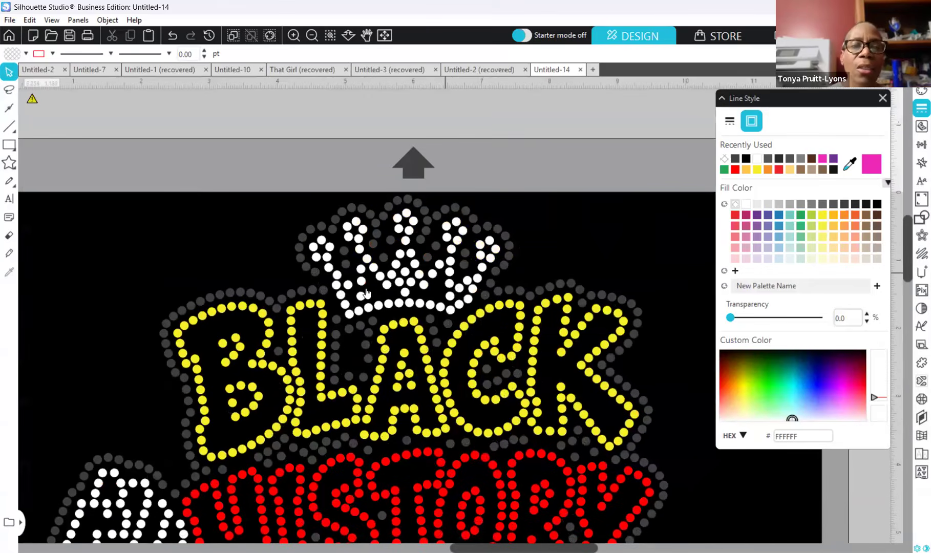
pyautogui.click(412, 306)
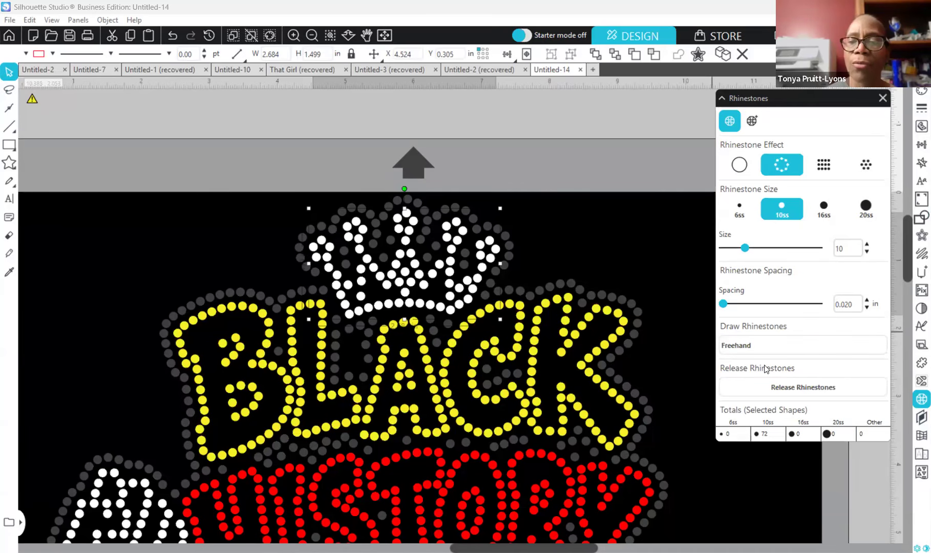
pyautogui.click(804, 393)
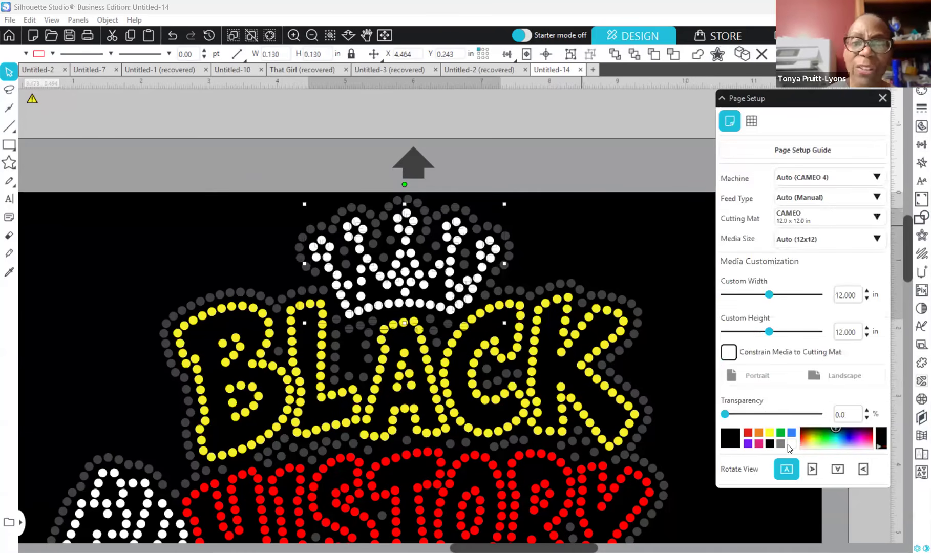
# Step: Switch the page colour to white to view the design on it, and restore the black page colour
pyautogui.click(790, 445)
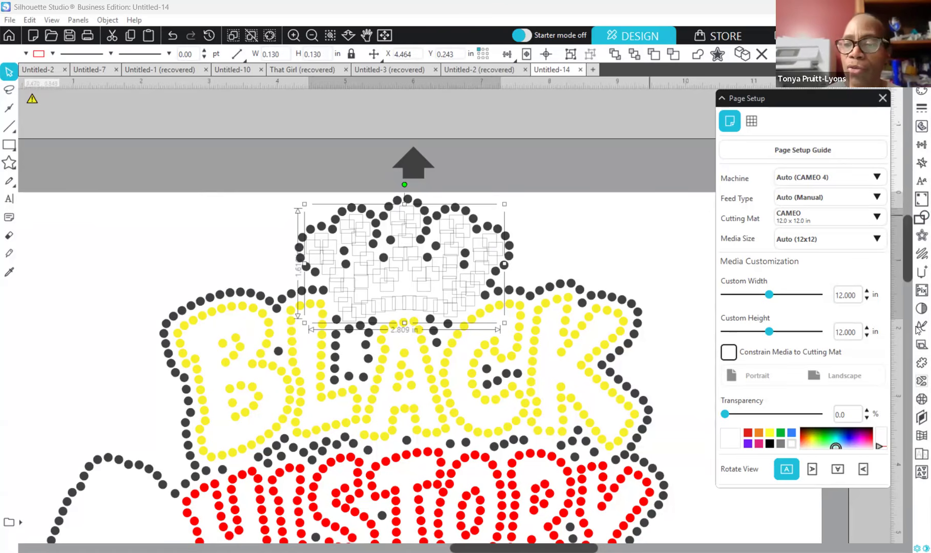
pyautogui.click(881, 98)
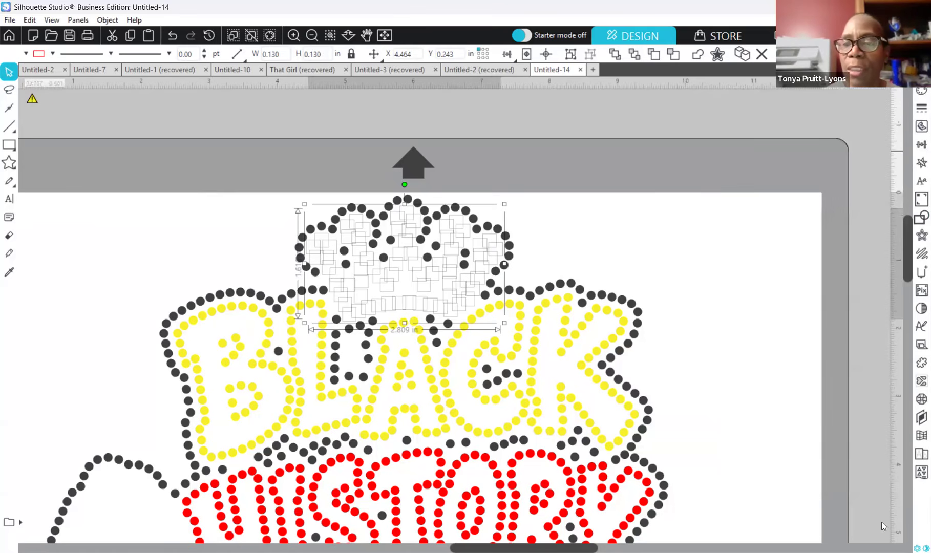
pyautogui.click(770, 444)
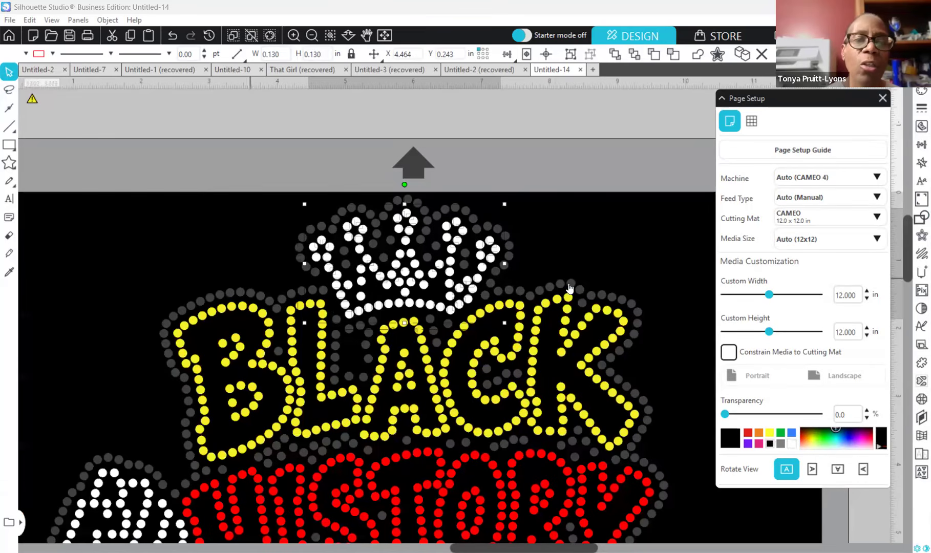
pyautogui.click(580, 237)
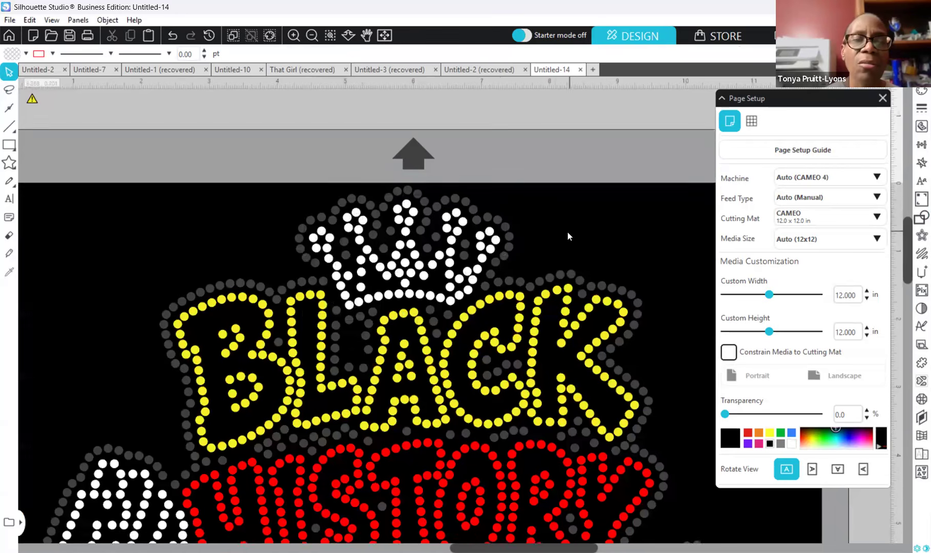
# Step: Even out the spacing of the white stones in the crown's central spike and the cluster beneath it by nudging individual stones
pyautogui.scroll(2, 565, 233)
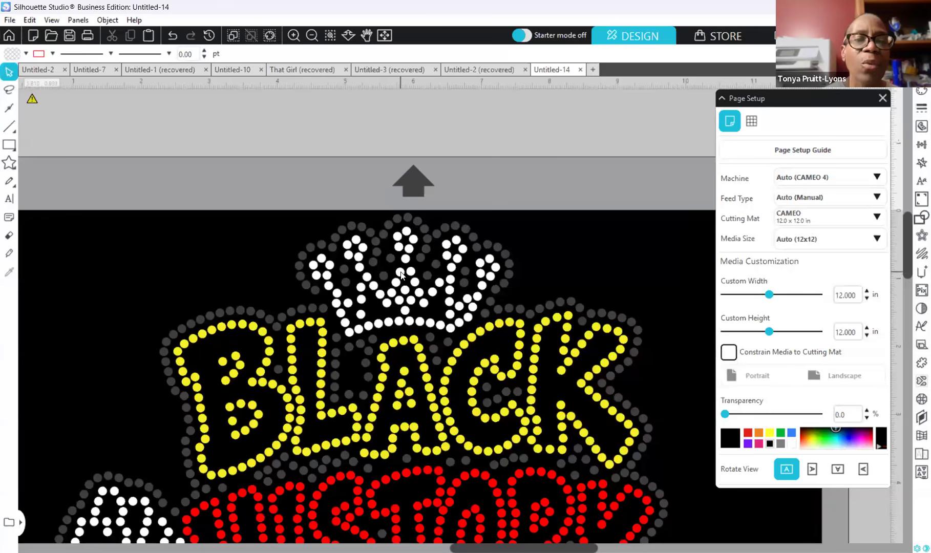
pyautogui.click(400, 272)
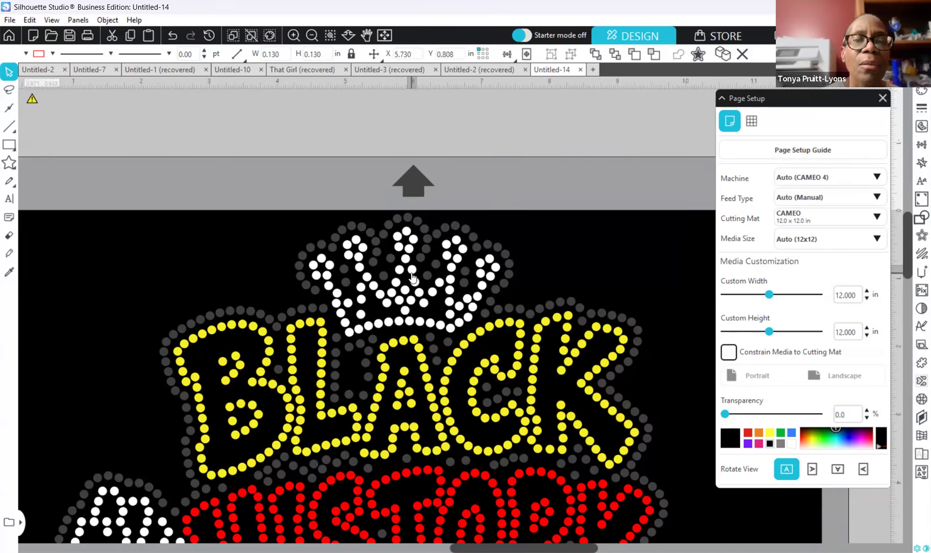
pyautogui.click(550, 255)
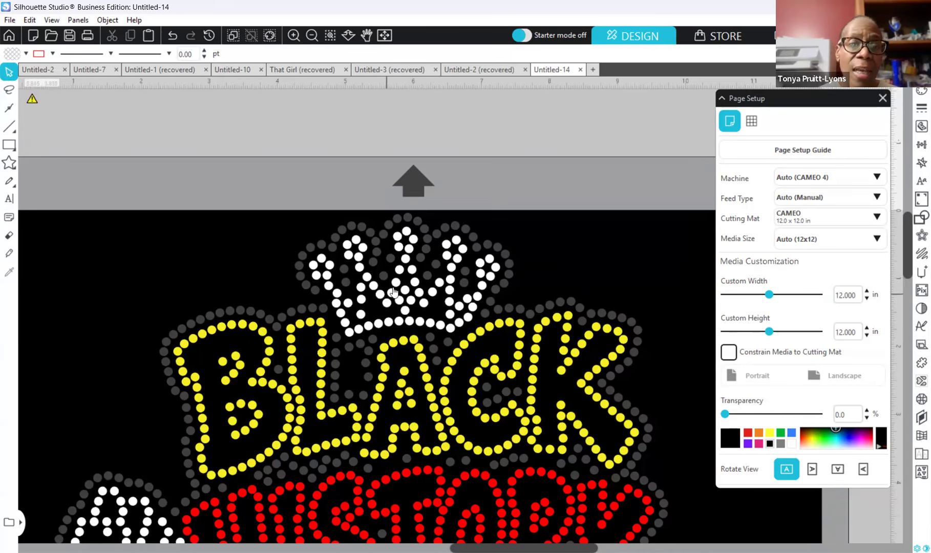
pyautogui.click(396, 305)
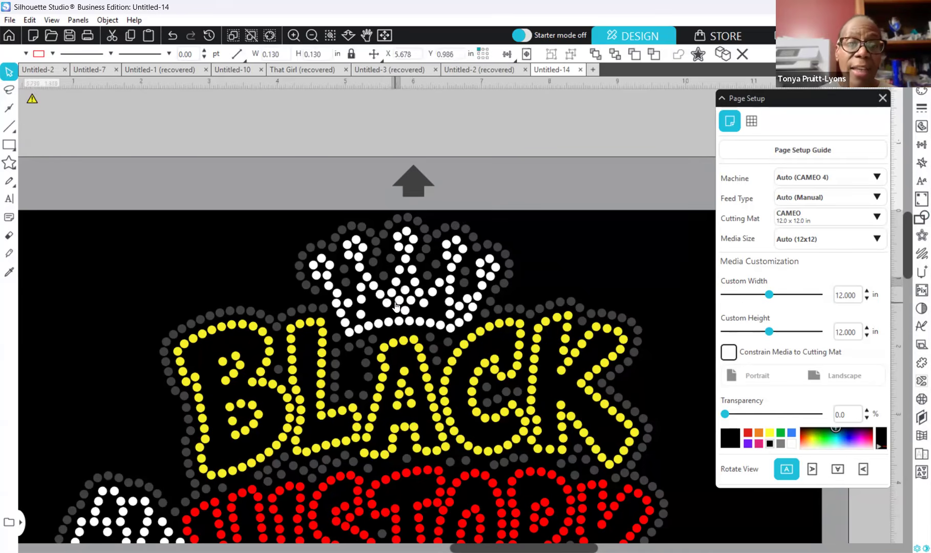
pyautogui.click(392, 297)
pyautogui.moveTo(392, 294); pyautogui.dragTo(392, 292)
pyautogui.click(417, 282)
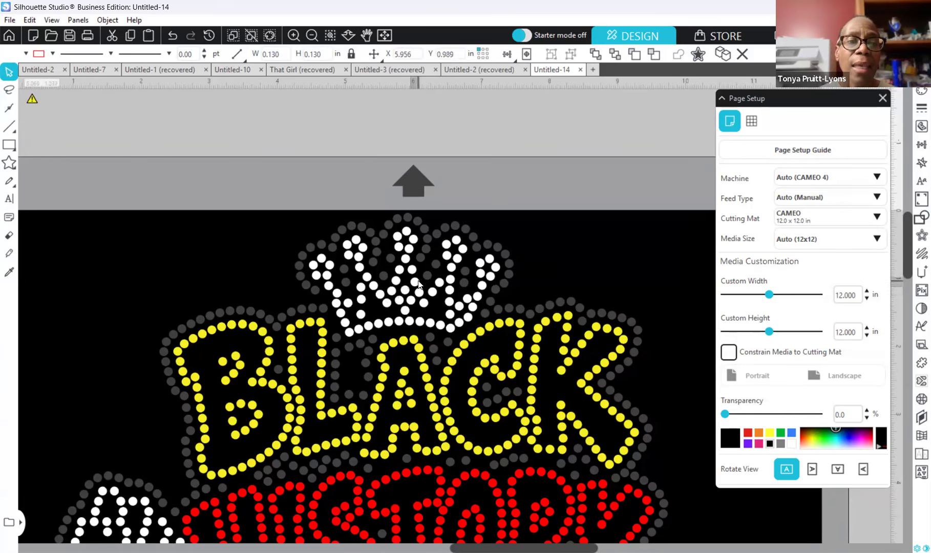
pyautogui.click(420, 295)
pyautogui.click(422, 307)
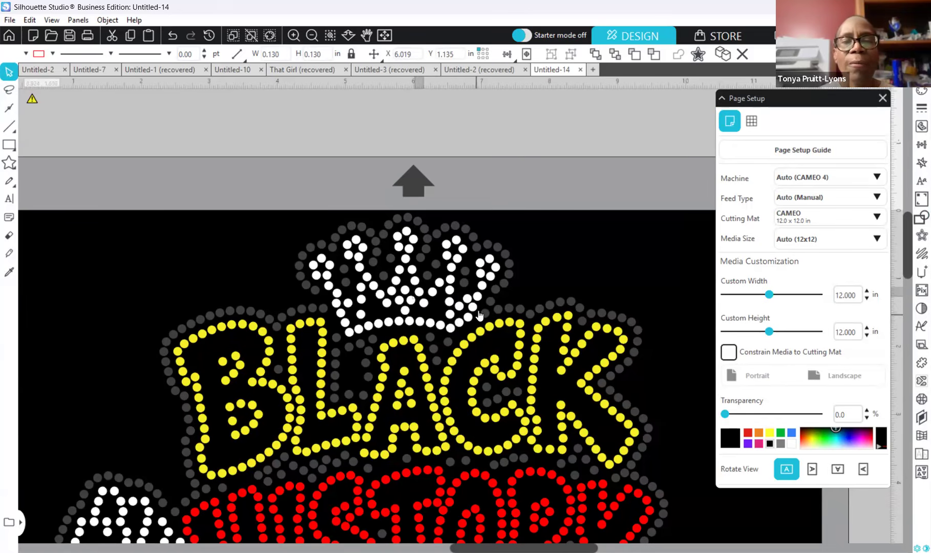
# Step: Reposition the white stones along the lower part of the crown's right edge to relieve crowding
pyautogui.click(476, 313)
pyautogui.press('Right')
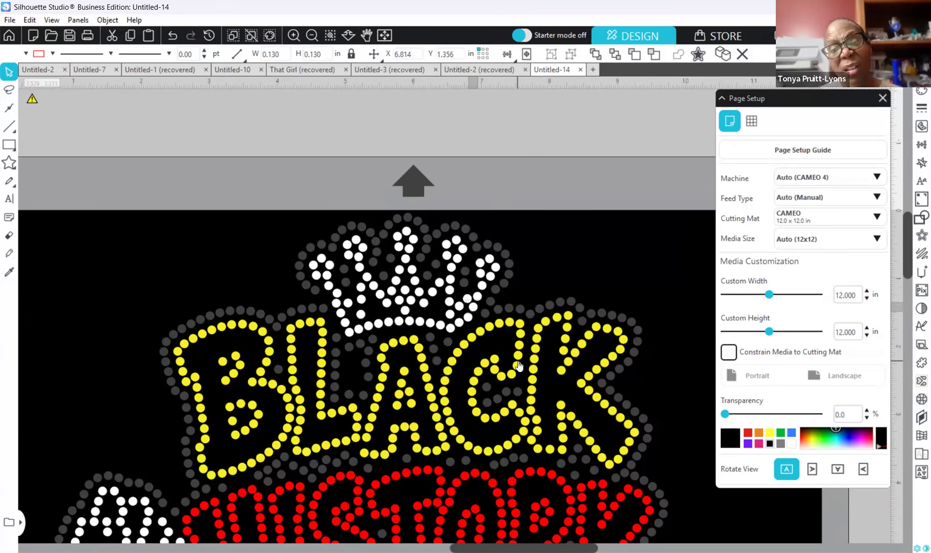
pyautogui.press('Right')
pyautogui.press('Right')
pyautogui.press('Right')
pyautogui.press('Down')
pyautogui.moveTo(469, 318); pyautogui.dragTo(468, 342)
pyautogui.press('Up')
pyautogui.press('Up')
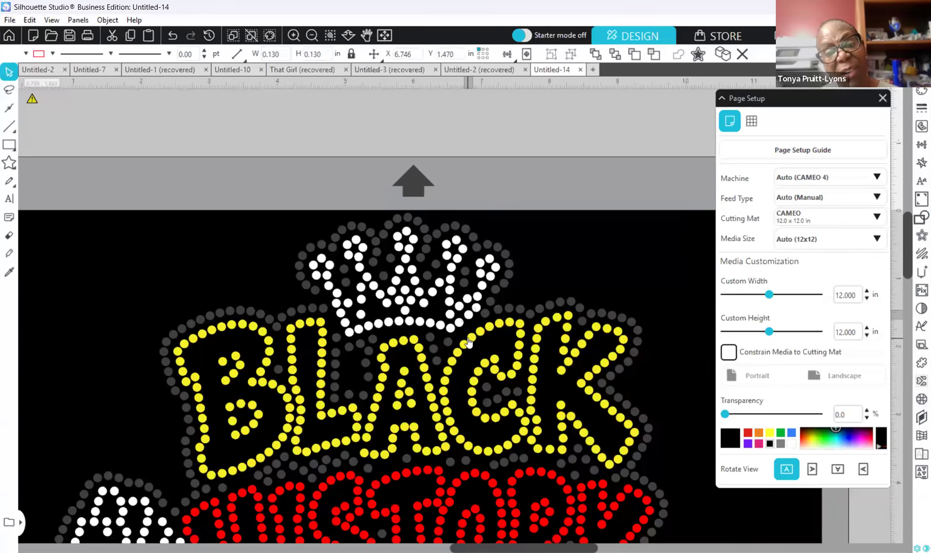
pyautogui.press('Left')
pyautogui.moveTo(462, 327); pyautogui.dragTo(469, 355)
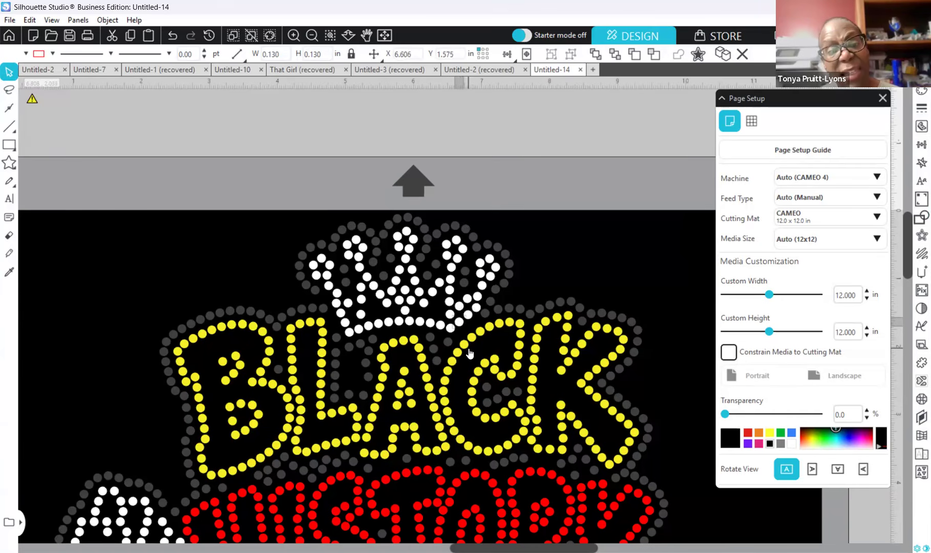
pyautogui.press('Right')
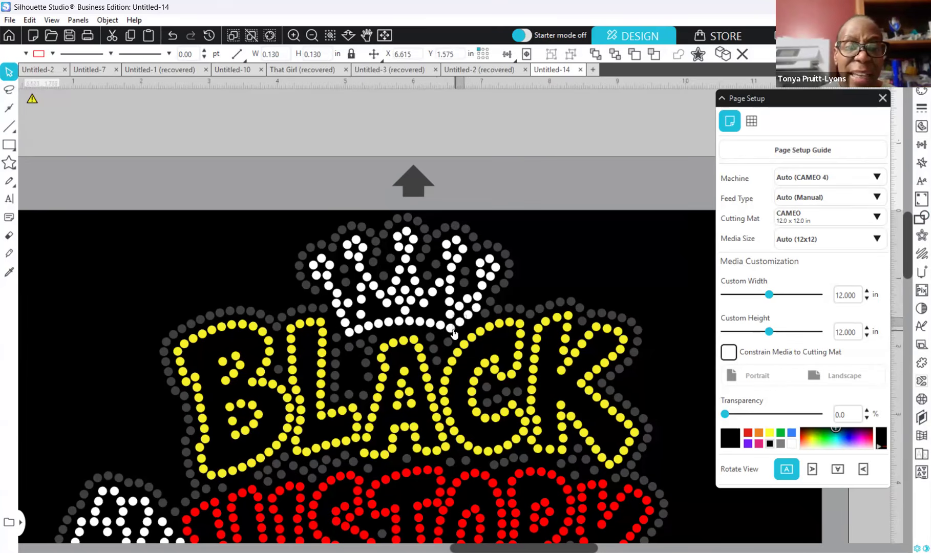
# Step: Nudge the white stones at the crown's lower right corner and the right end of its base row into even spacing
pyautogui.click(464, 349)
pyautogui.press('Down')
pyautogui.press('Left')
pyautogui.click(439, 329)
pyautogui.click(430, 322)
pyautogui.click(443, 328)
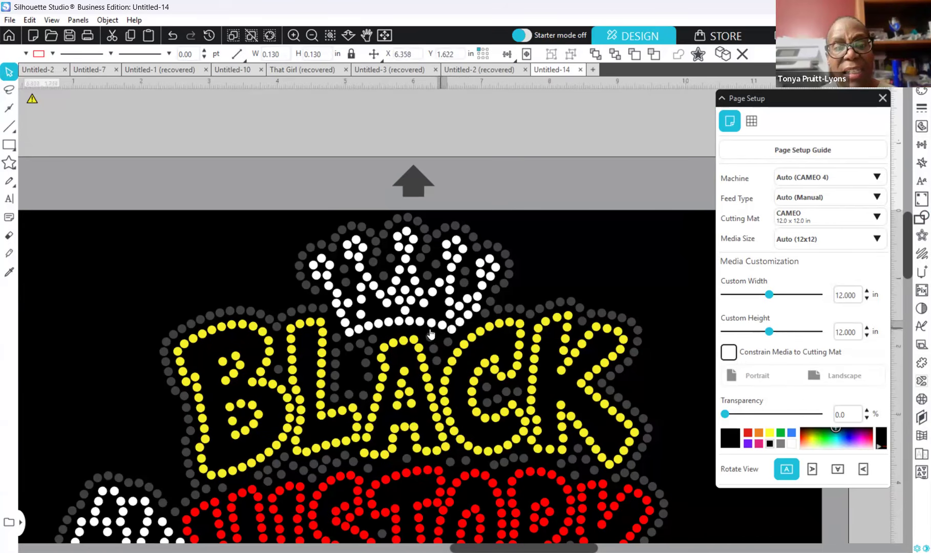
# Step: Respace the white stones across the middle and left half of the crown's base row, down to its lower left corner
pyautogui.click(419, 322)
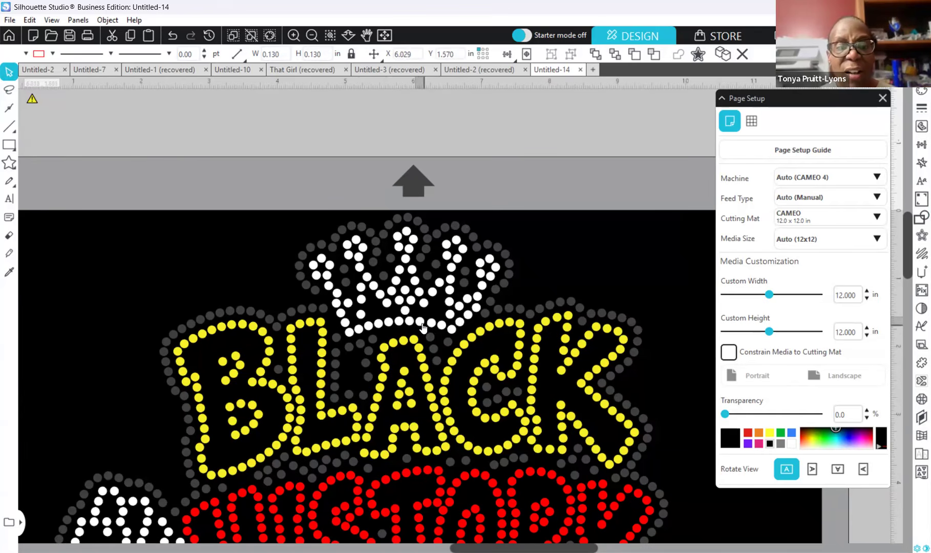
pyautogui.click(409, 324)
pyautogui.press('Right')
pyautogui.click(398, 325)
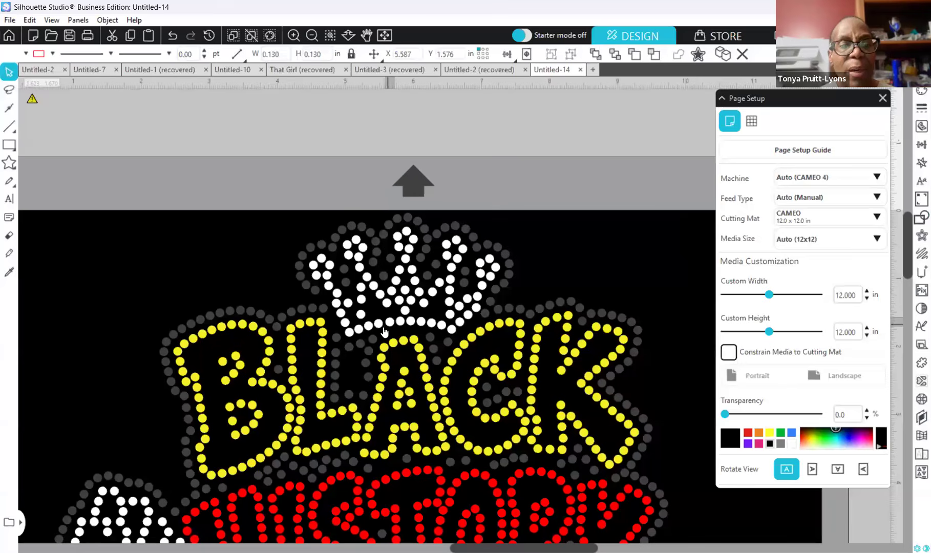
pyautogui.click(381, 328)
pyautogui.press('Right')
pyautogui.press('Right')
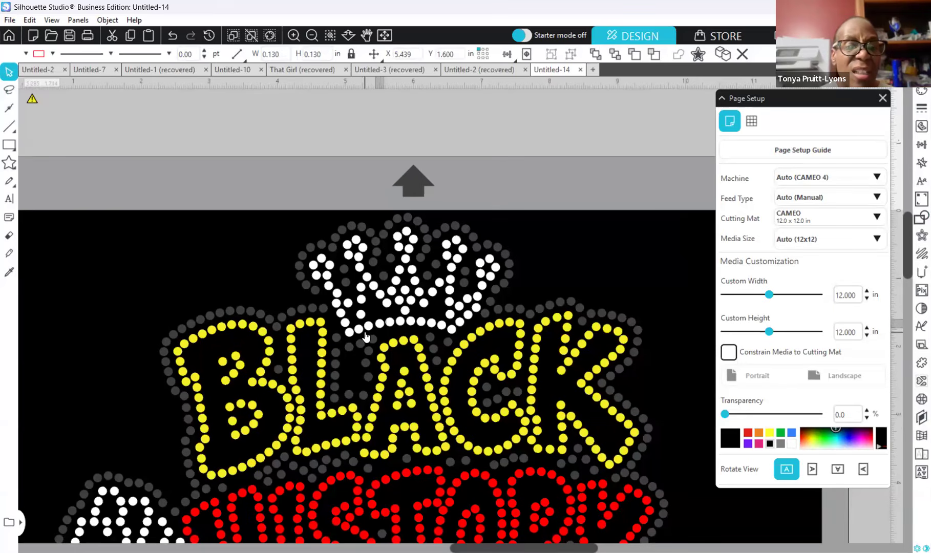
pyautogui.press('Left')
pyautogui.click(369, 332)
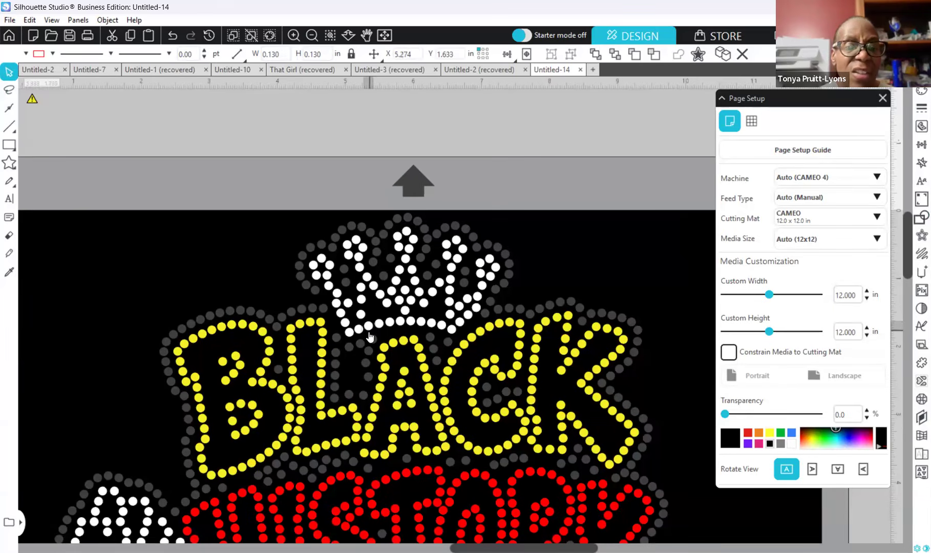
pyautogui.press('Right')
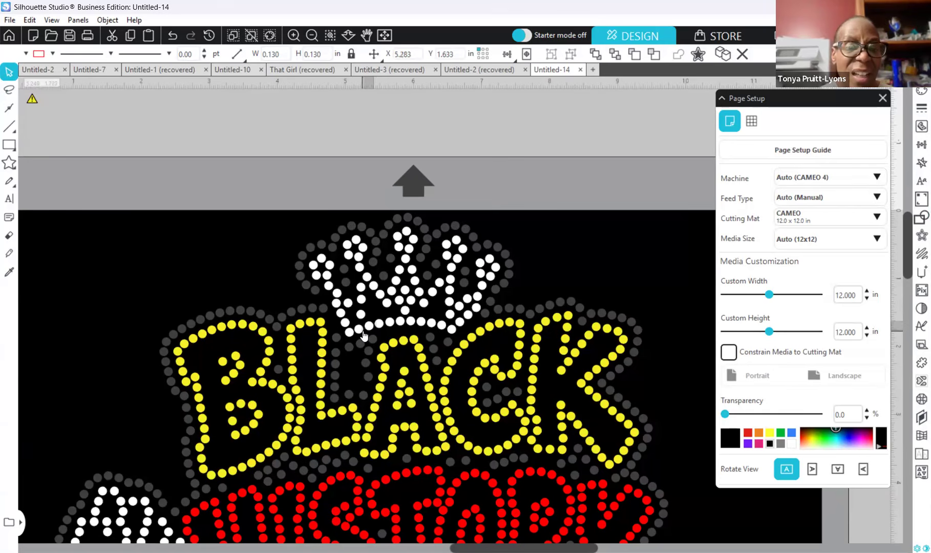
pyautogui.click(361, 332)
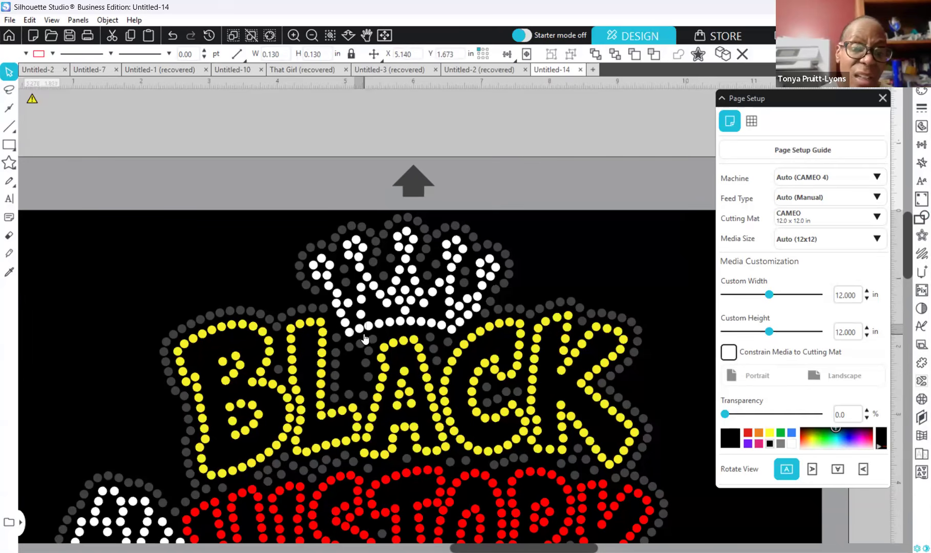
pyautogui.click(351, 334)
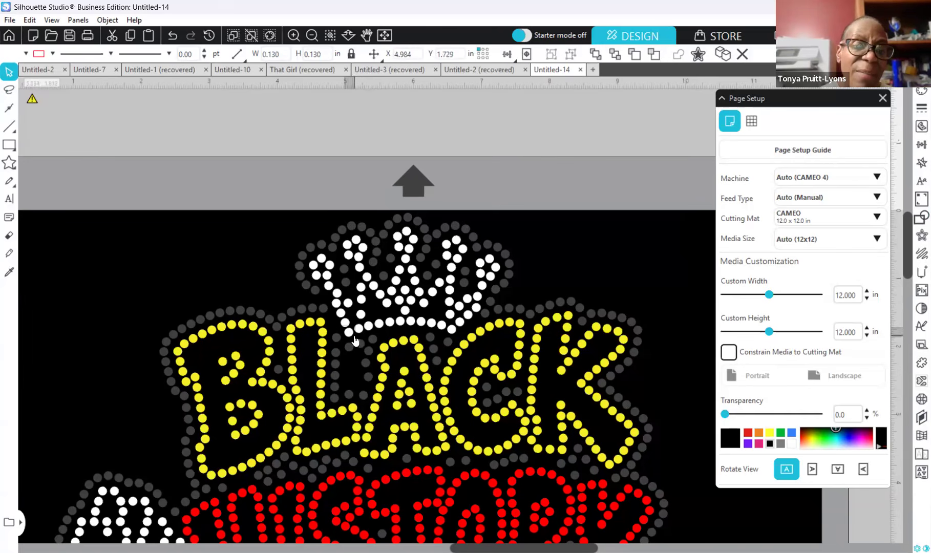
# Step: Adjust the white stones going up the crown's left edge so they sit evenly apart
pyautogui.click(338, 320)
pyautogui.click(339, 307)
pyautogui.click(338, 306)
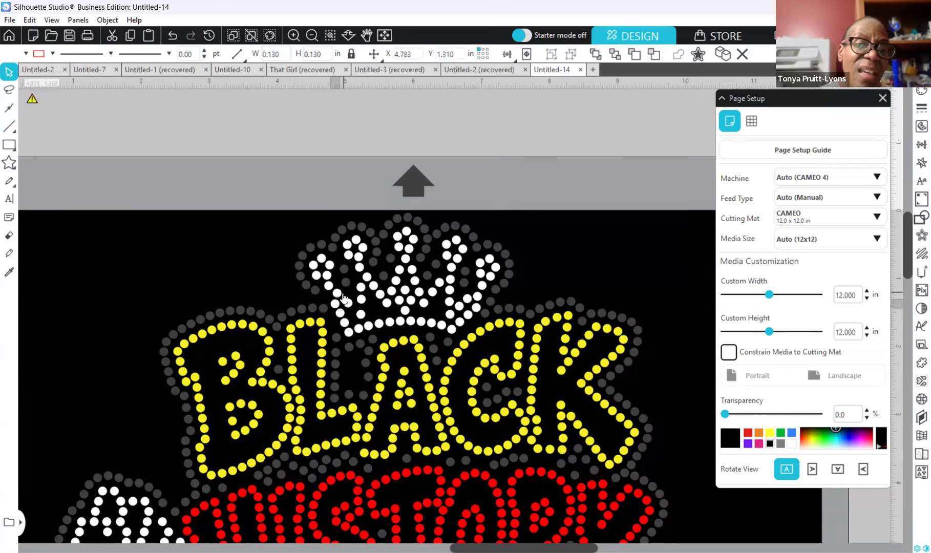
pyautogui.click(343, 311)
pyautogui.press('Up')
pyautogui.click(329, 288)
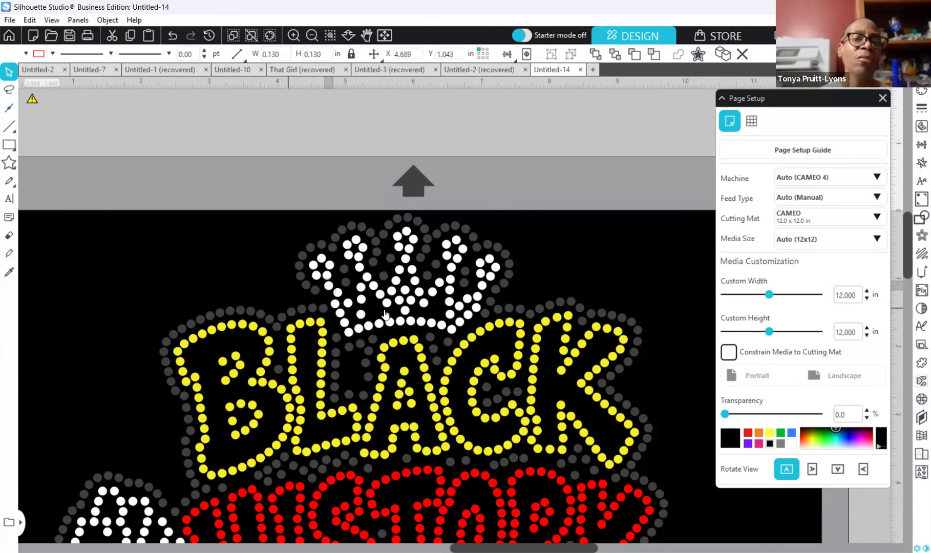
# Step: Pull a surplus white stone out of the crown's lower right side, nudge the inner lower stones to balance the gaps, and delete the surplus stone
pyautogui.moveTo(456, 308); pyautogui.dragTo(615, 231)
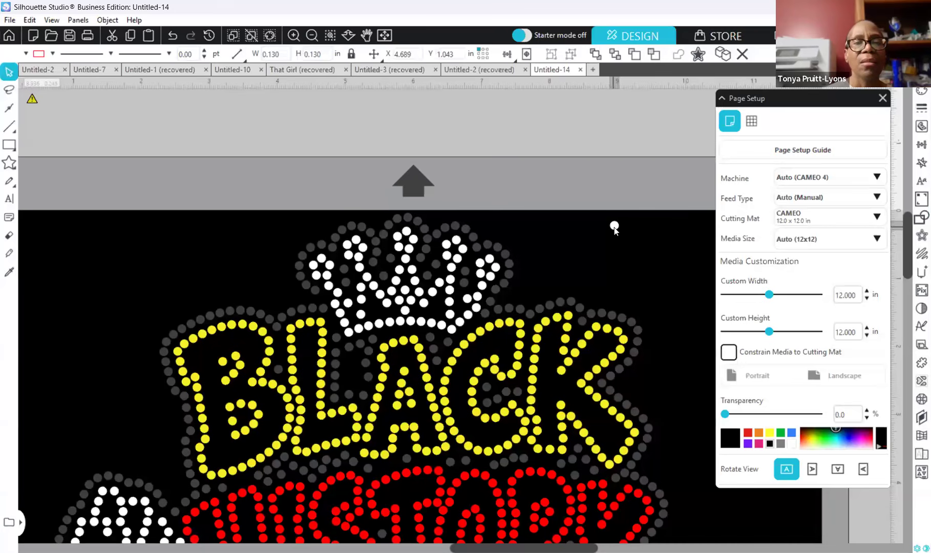
pyautogui.click(610, 233)
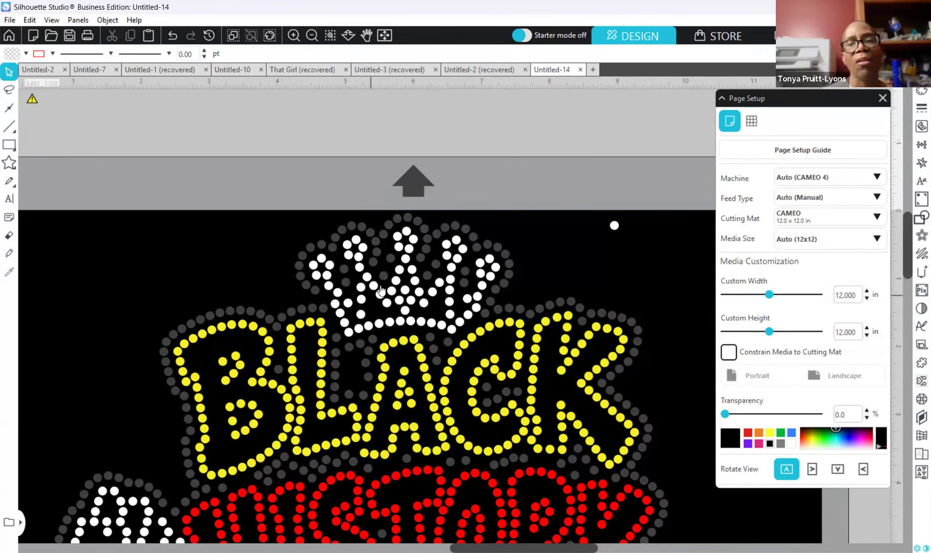
pyautogui.click(453, 320)
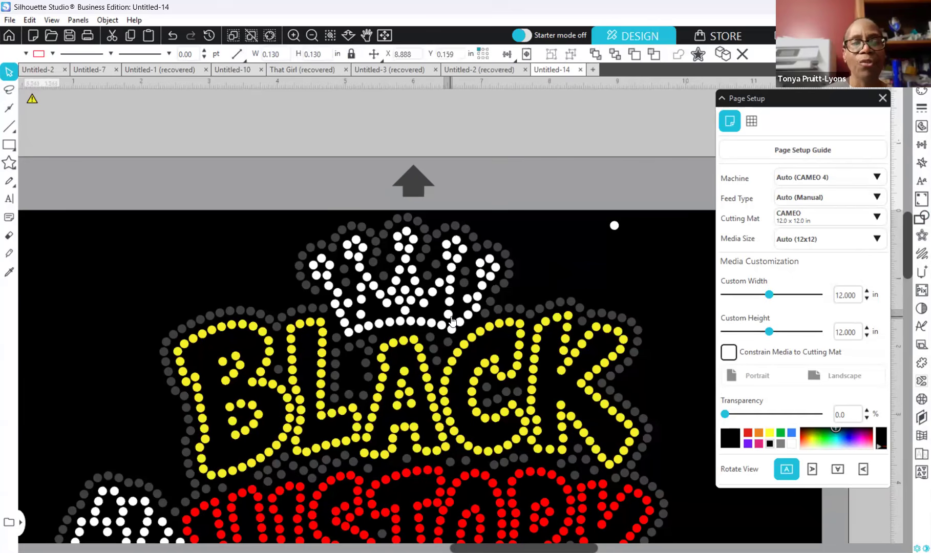
pyautogui.moveTo(470, 299); pyautogui.dragTo(466, 299)
pyautogui.click(502, 303)
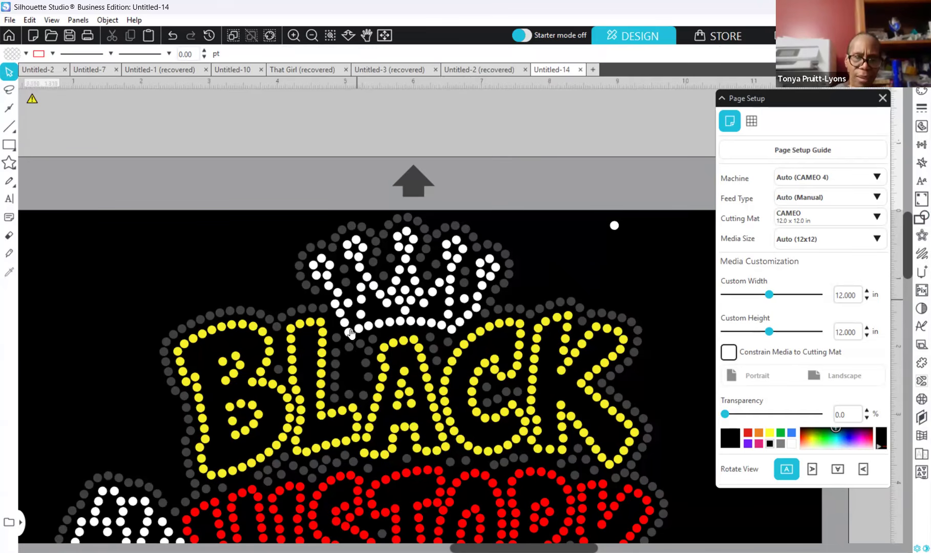
pyautogui.click(349, 304)
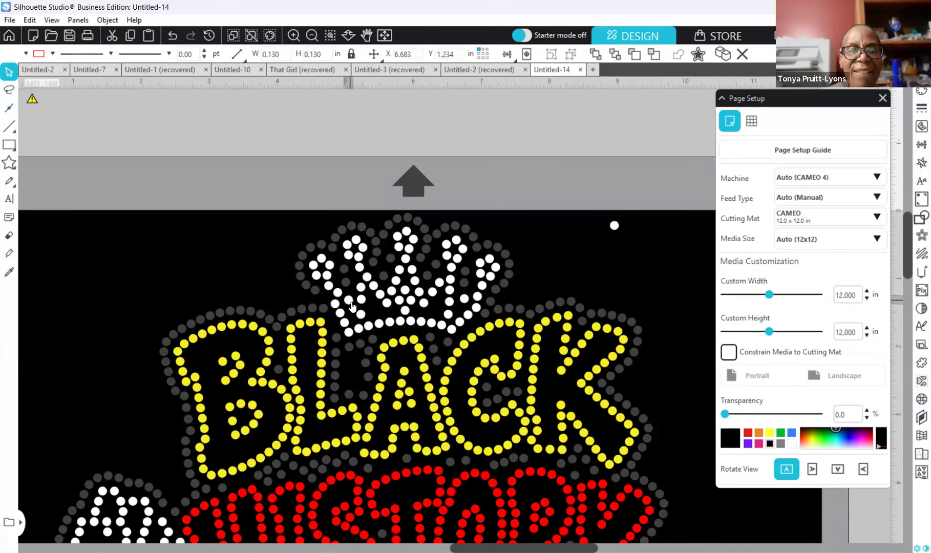
pyautogui.click(363, 301)
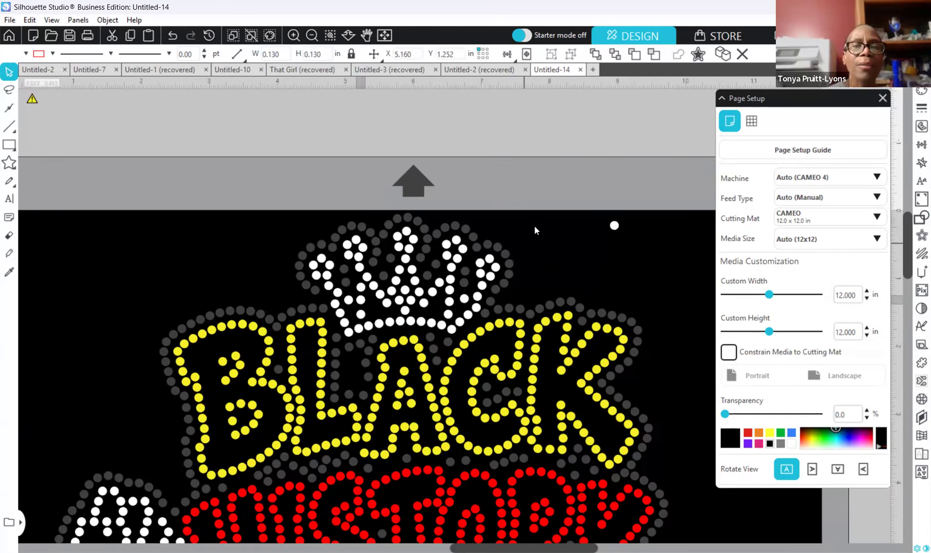
pyautogui.click(612, 231)
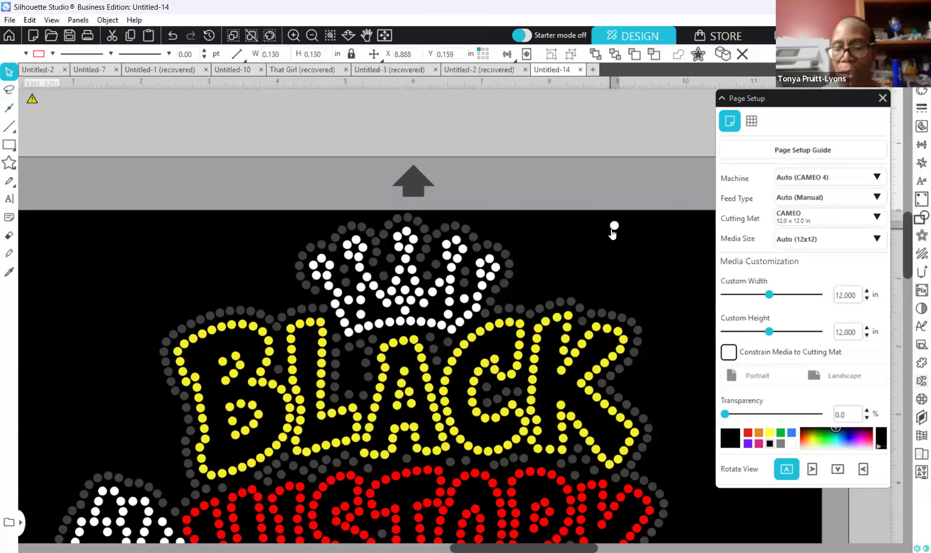
pyautogui.press('Delete')
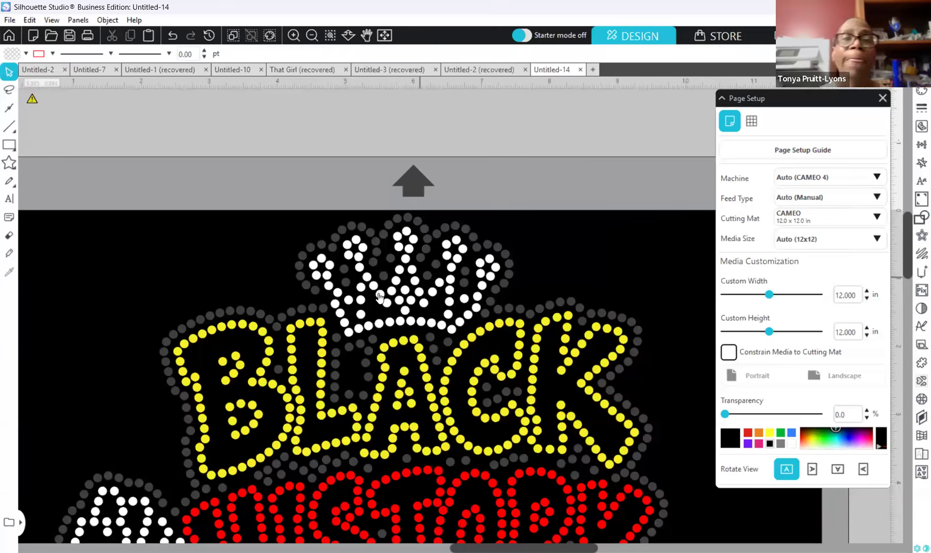
# Step: Release the yellow BLACK and red HISTORY lettering into individual rhinestones
pyautogui.click(311, 35)
pyautogui.click(311, 36)
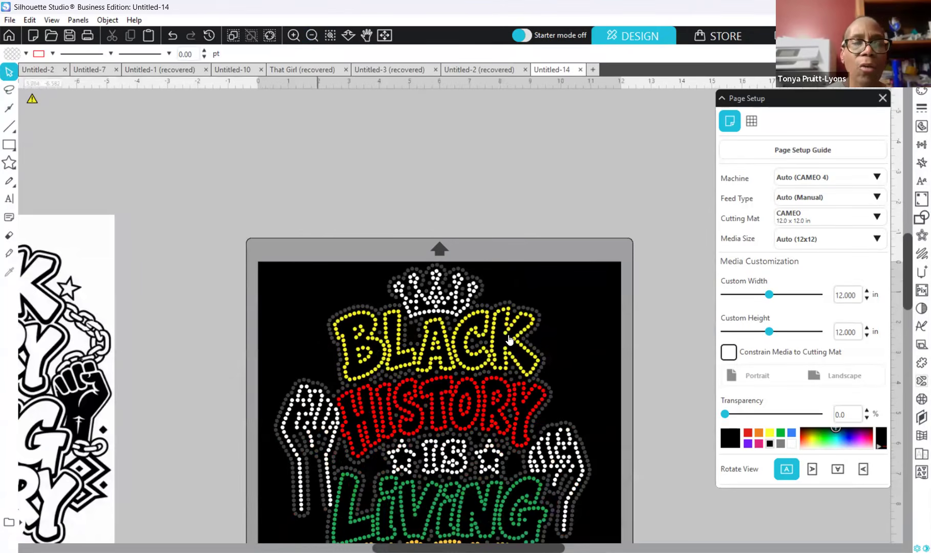
pyautogui.scroll(-5, 563, 327)
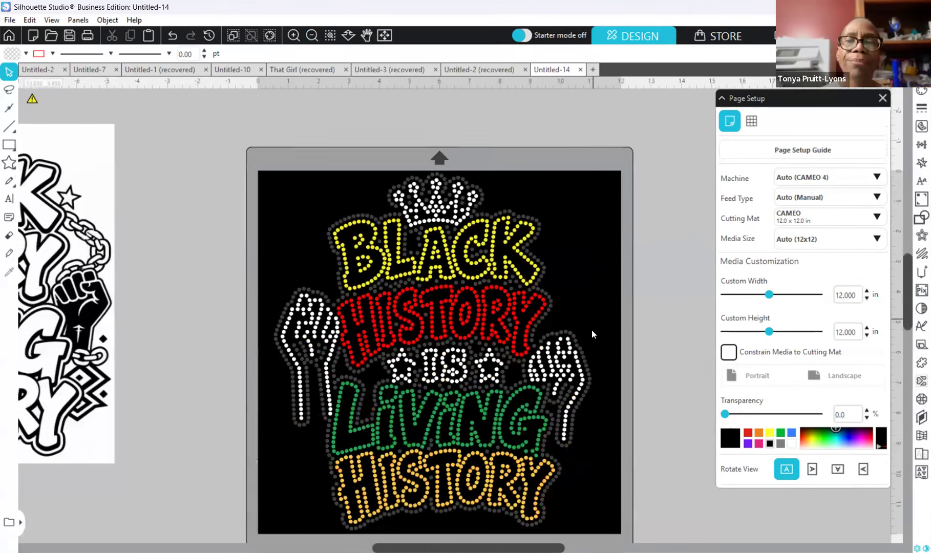
pyautogui.scroll(-1, 592, 333)
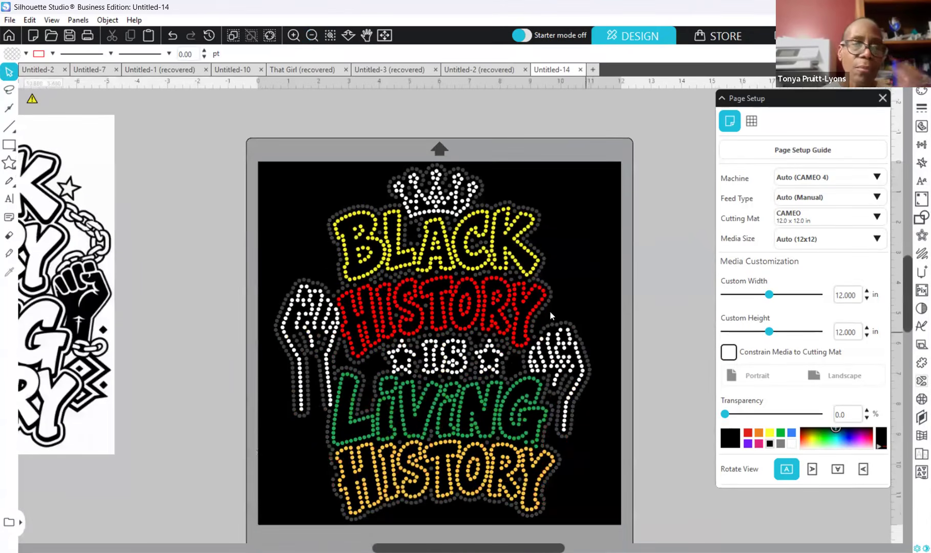
pyautogui.click(455, 266)
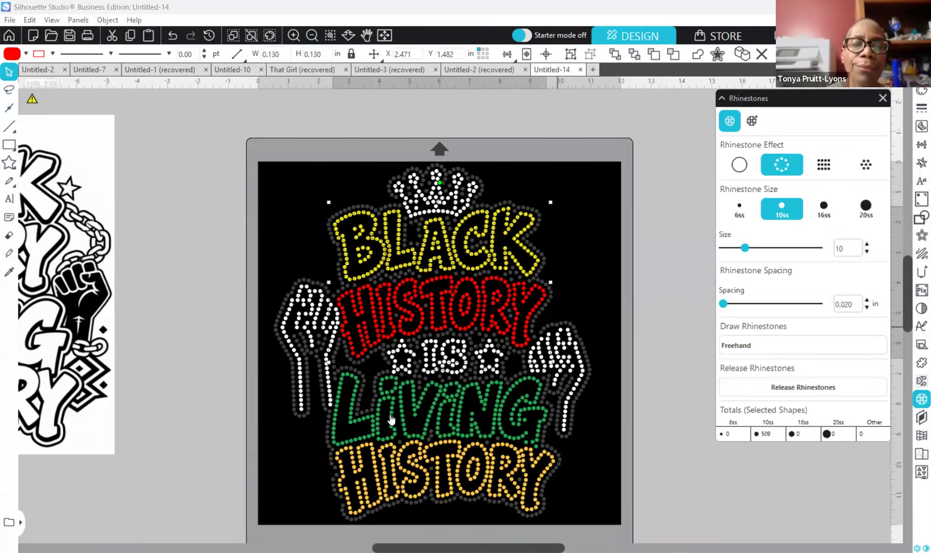
# Step: Release the white IS with its two stars, and the green LIVING lettering, into individual rhinestones
pyautogui.click(448, 379)
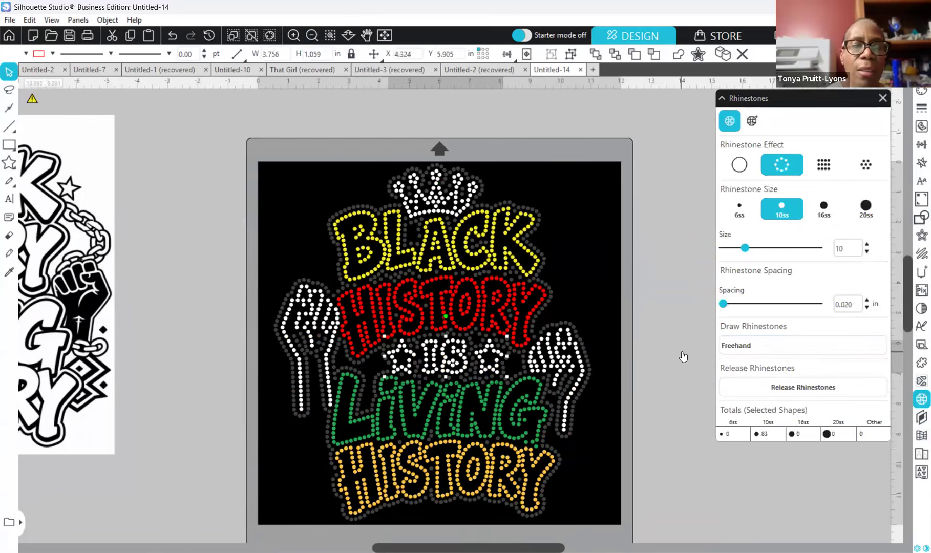
pyautogui.click(821, 392)
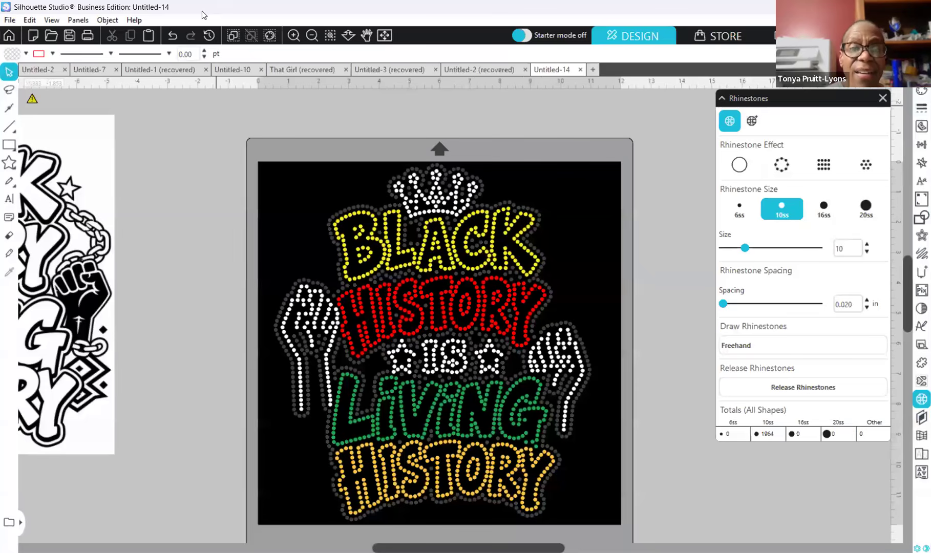
pyautogui.click(493, 432)
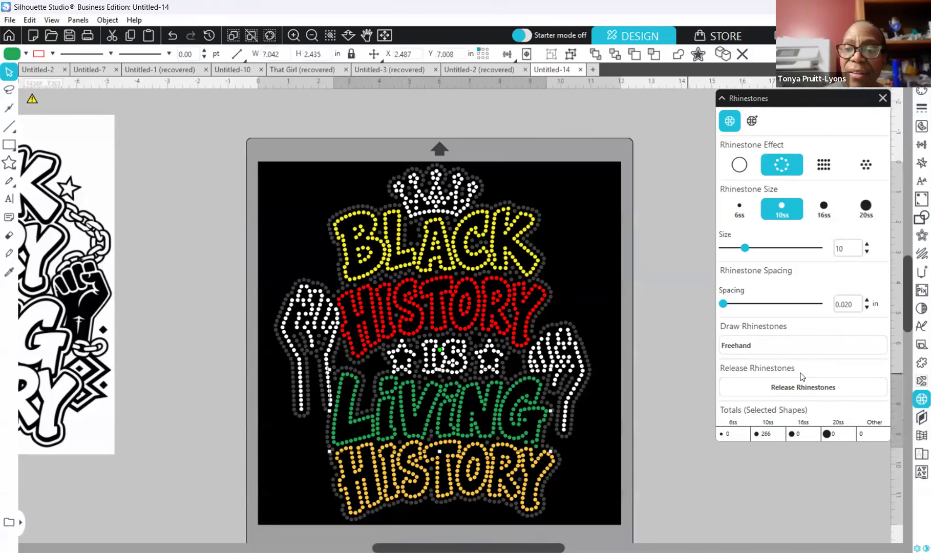
pyautogui.click(808, 389)
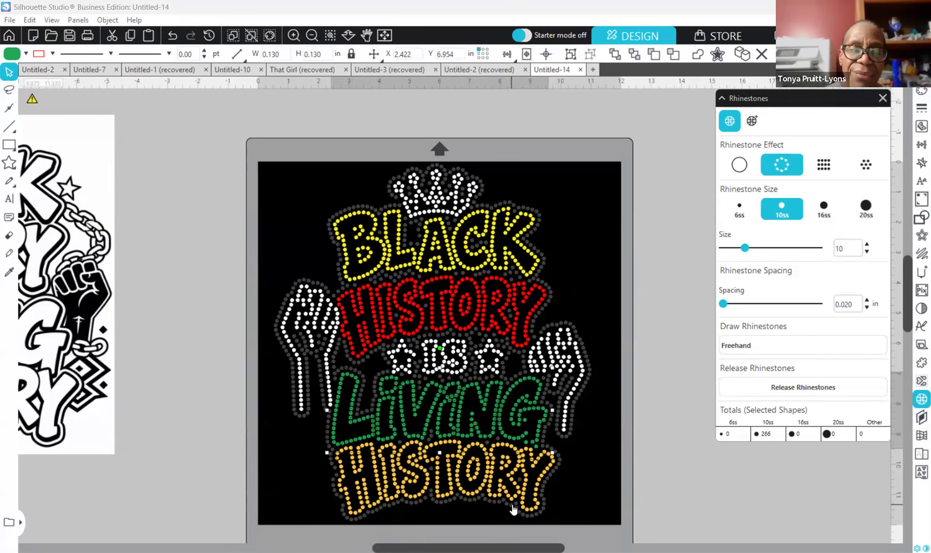
pyautogui.click(607, 493)
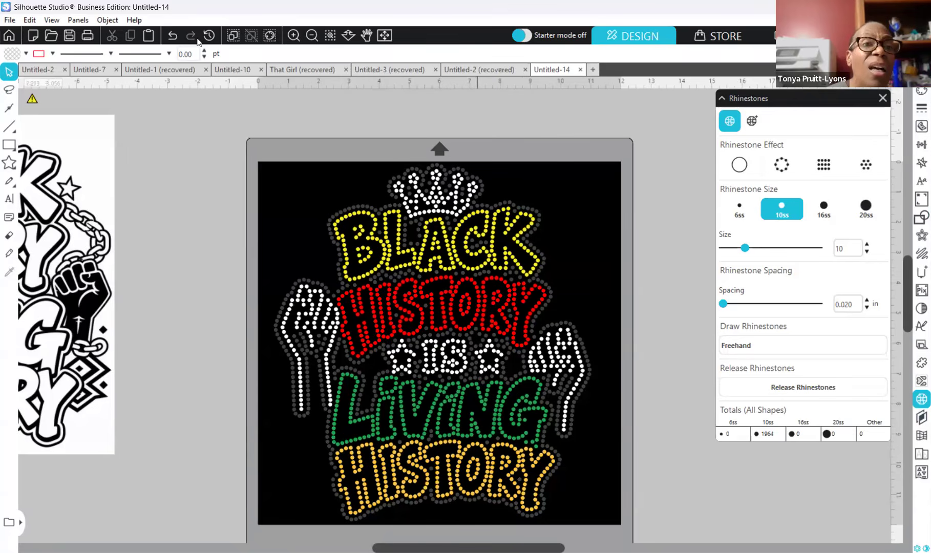
# Step: Fill the gap at the lower end of the green G with an extra stone and nudge the neighbouring stones into even spacing
pyautogui.scroll(2, 391, 190)
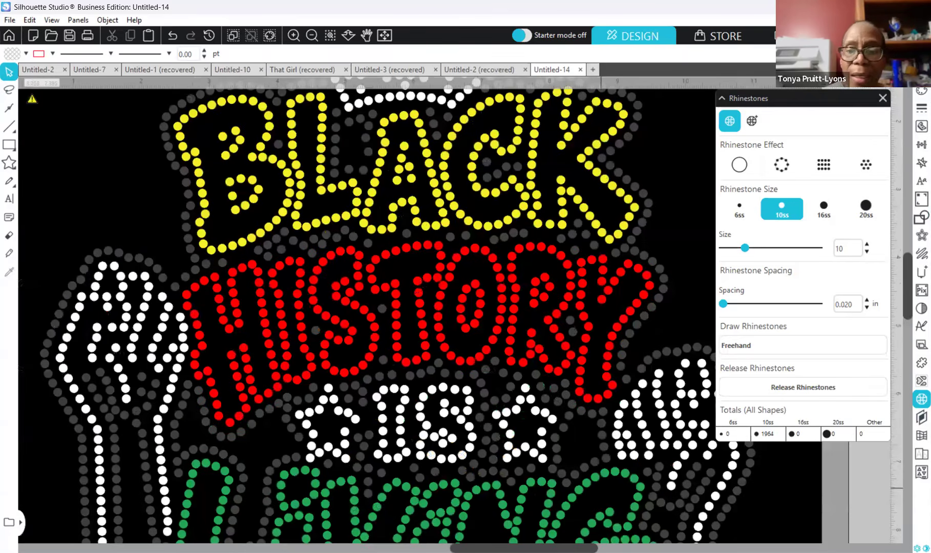
pyautogui.scroll(-5, 783, 474)
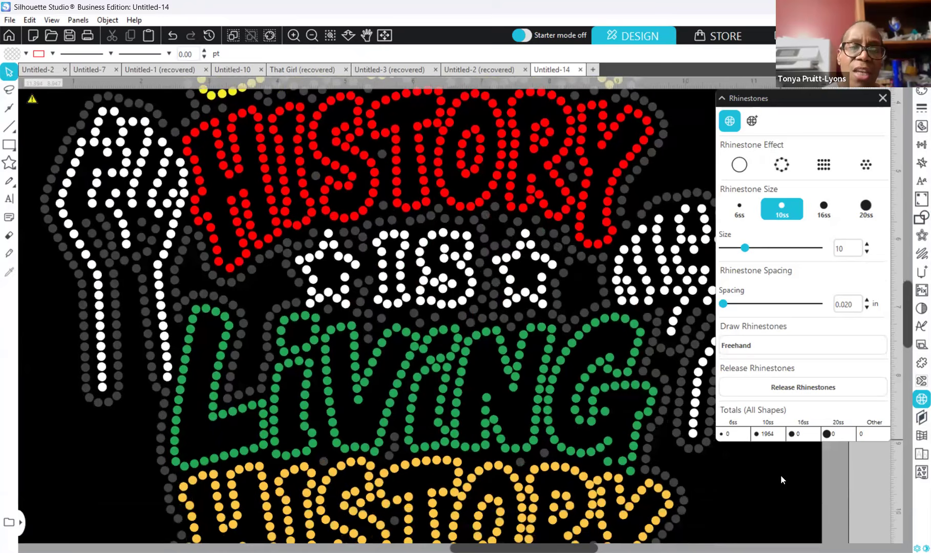
pyautogui.scroll(-1, 780, 475)
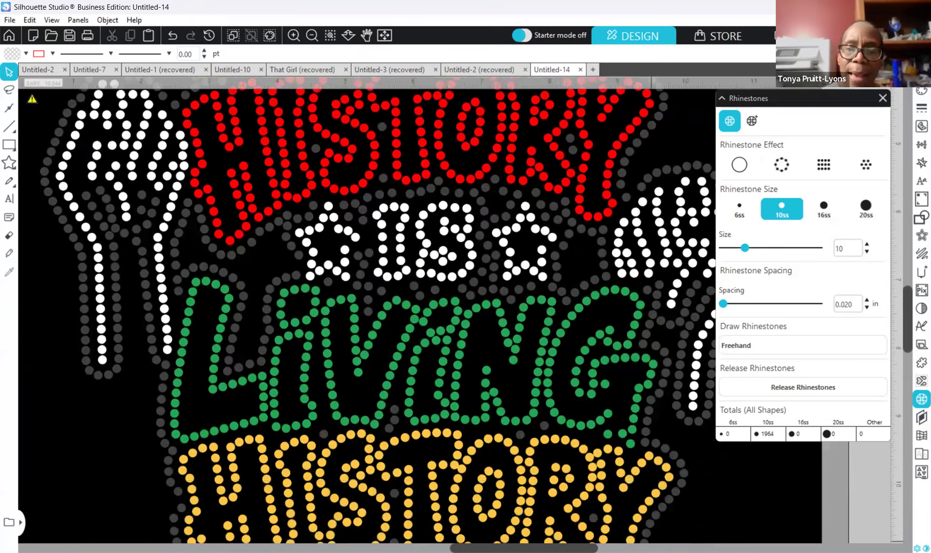
pyautogui.hscroll(3, 505, 375)
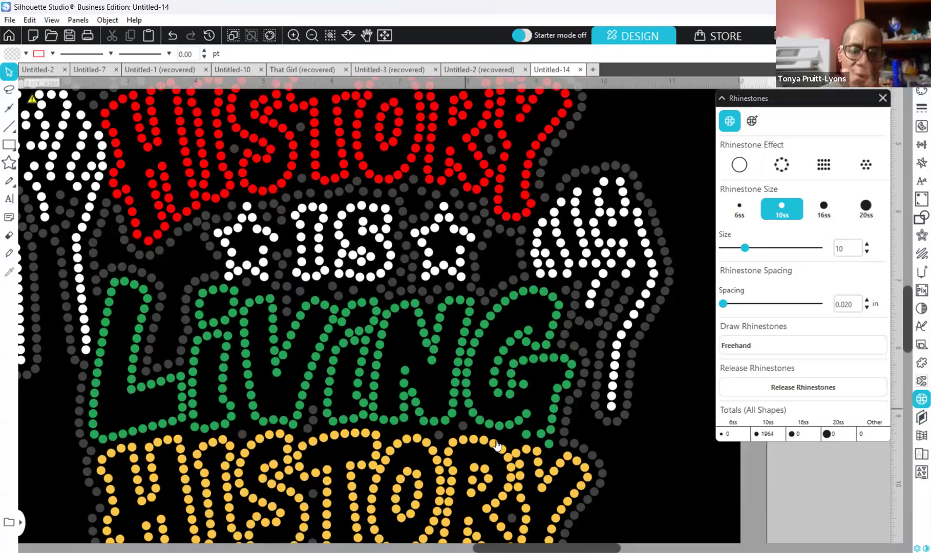
pyautogui.click(527, 439)
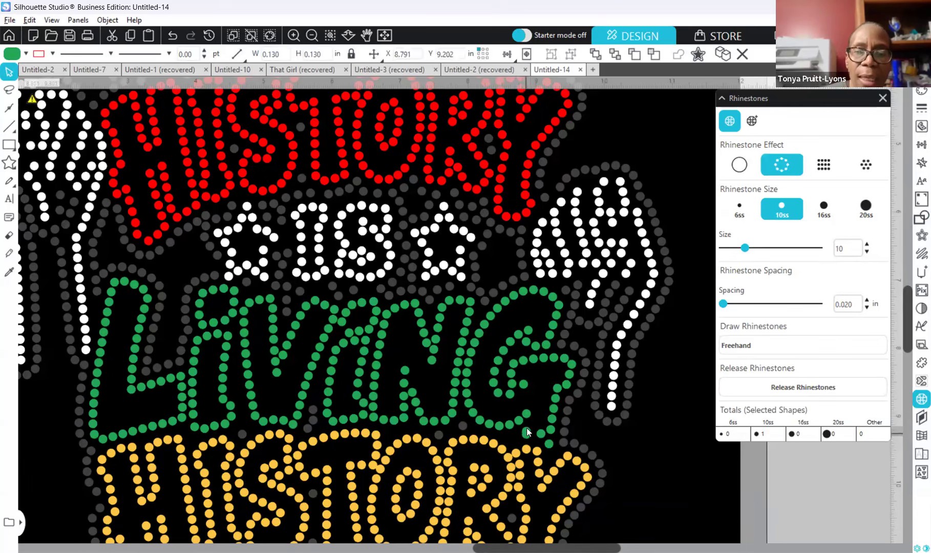
pyautogui.click(528, 426)
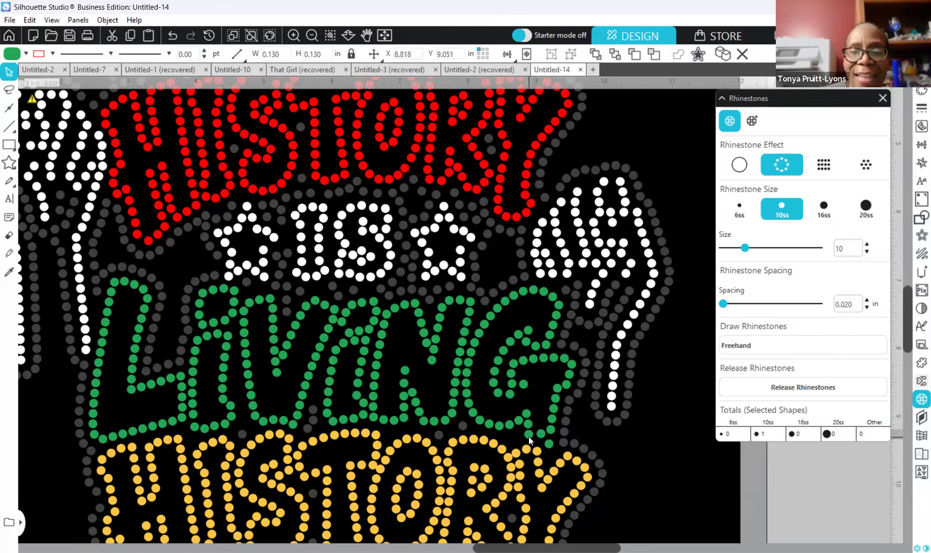
pyautogui.click(530, 437)
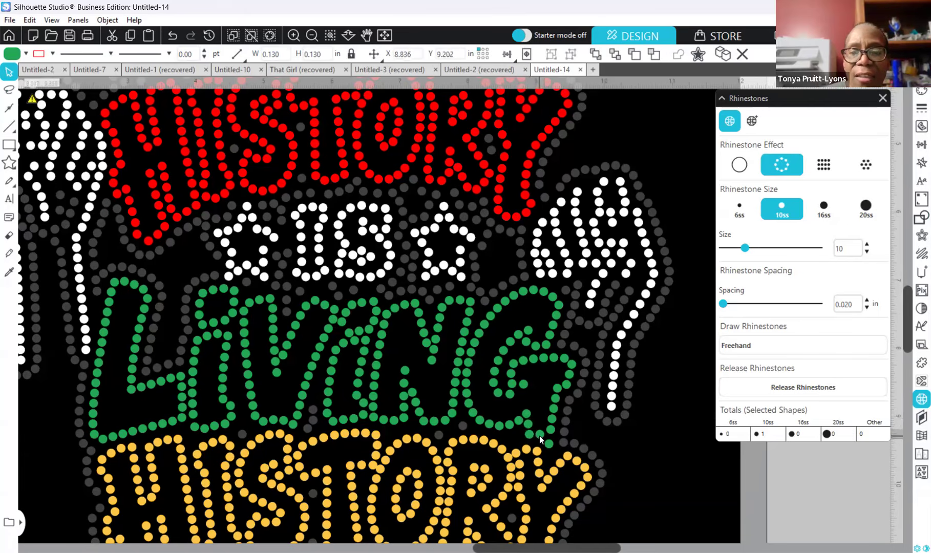
pyautogui.click(551, 443)
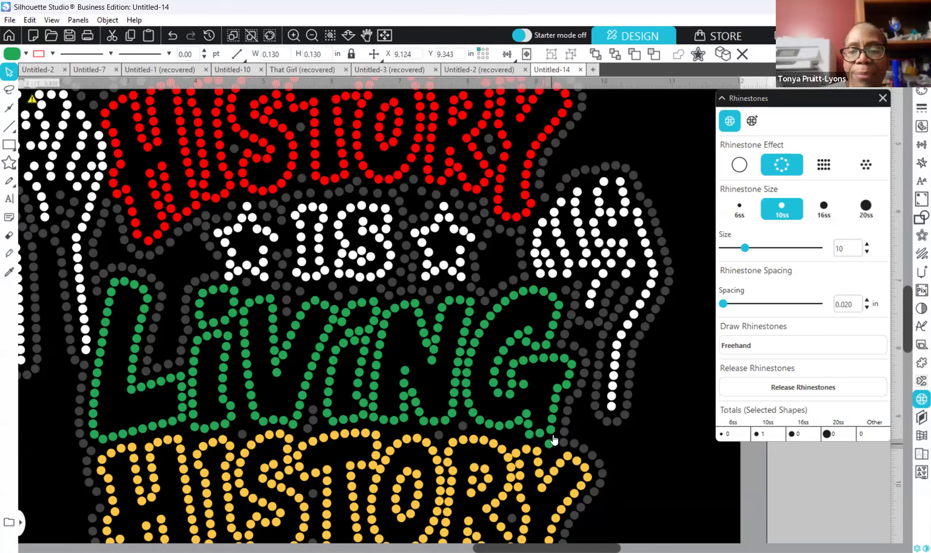
pyautogui.moveTo(552, 433); pyautogui.dragTo(551, 435)
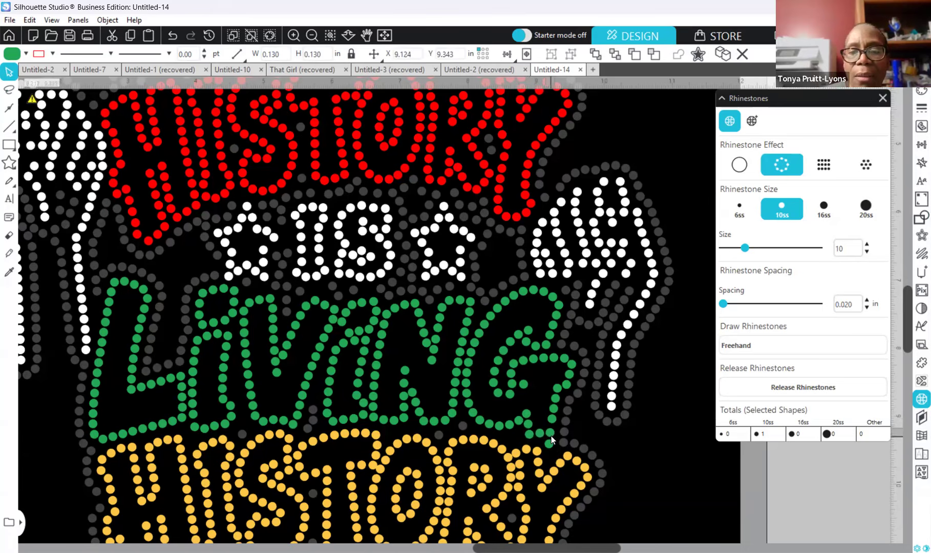
# Step: Select the six green stones down the right edge of the G's stem, open the alignment options, and nudge the stones slightly left
pyautogui.click(561, 390)
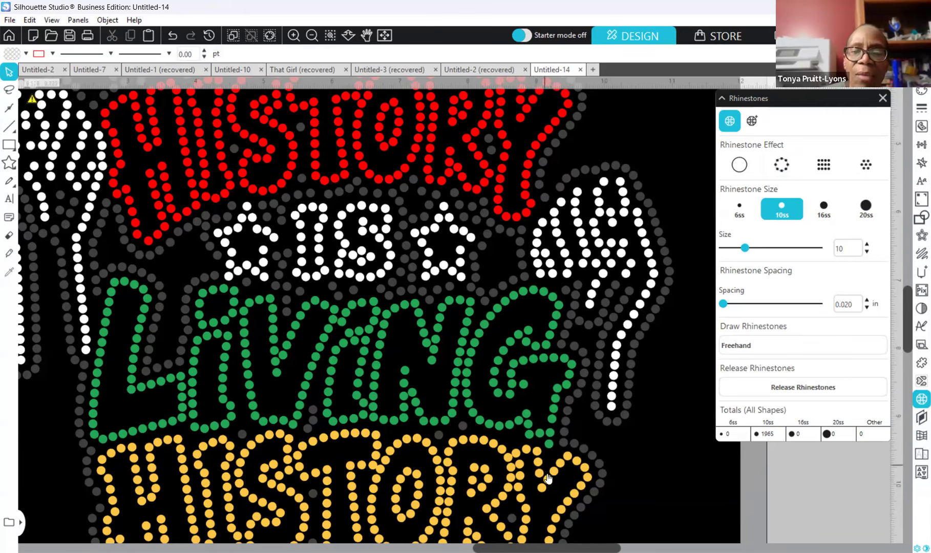
pyautogui.click(556, 396)
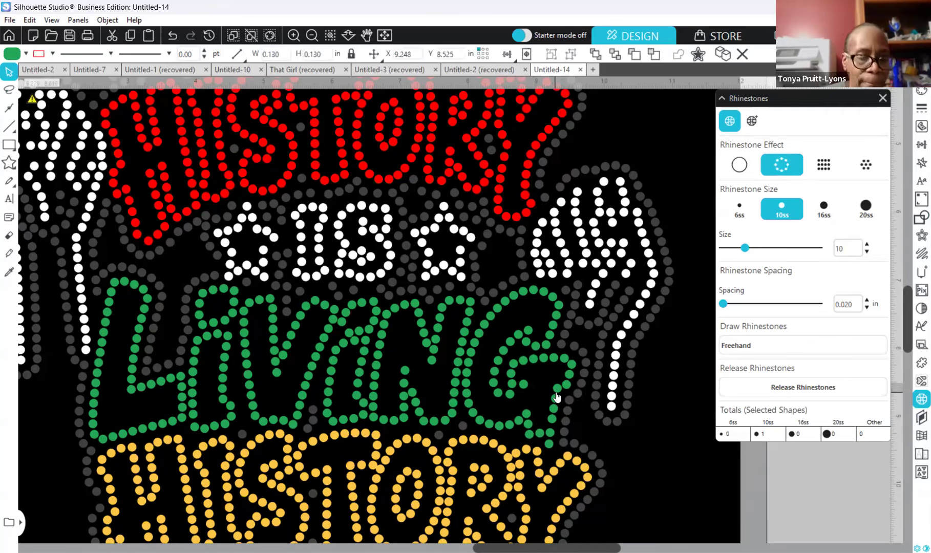
pyautogui.keyDown('shift'); pyautogui.click(554, 400); pyautogui.keyUp('shift')
pyautogui.keyDown('shift'); pyautogui.click(554, 409); pyautogui.keyUp('shift')
pyautogui.keyDown('shift'); pyautogui.click(552, 419); pyautogui.keyUp('shift')
pyautogui.keyDown('shift'); pyautogui.click(551, 430); pyautogui.keyUp('shift')
pyautogui.keyDown('shift'); pyautogui.click(549, 442); pyautogui.keyUp('shift')
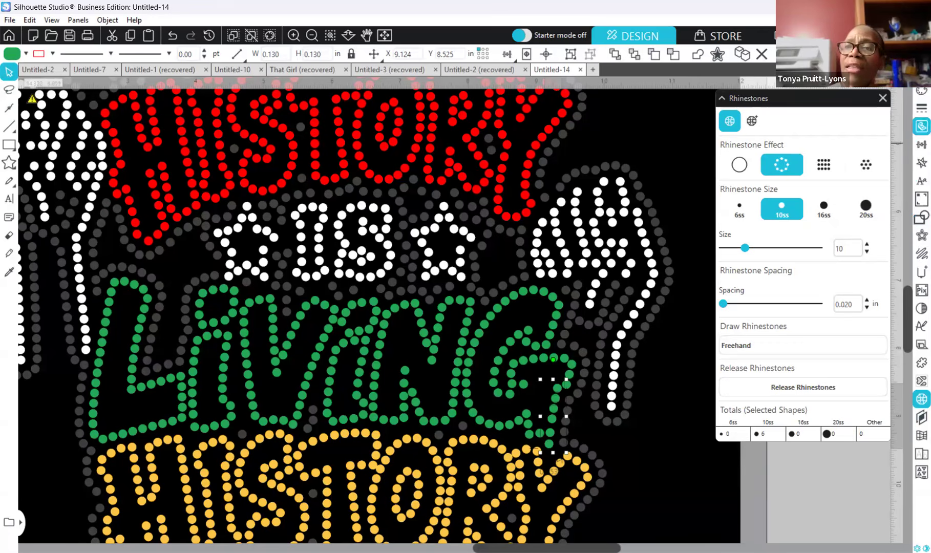
pyautogui.click(917, 148)
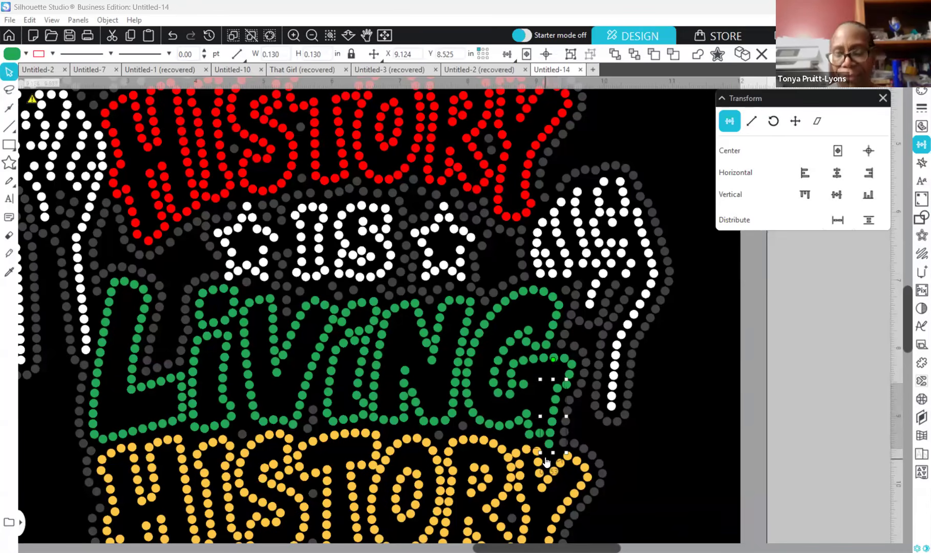
pyautogui.press('Left')
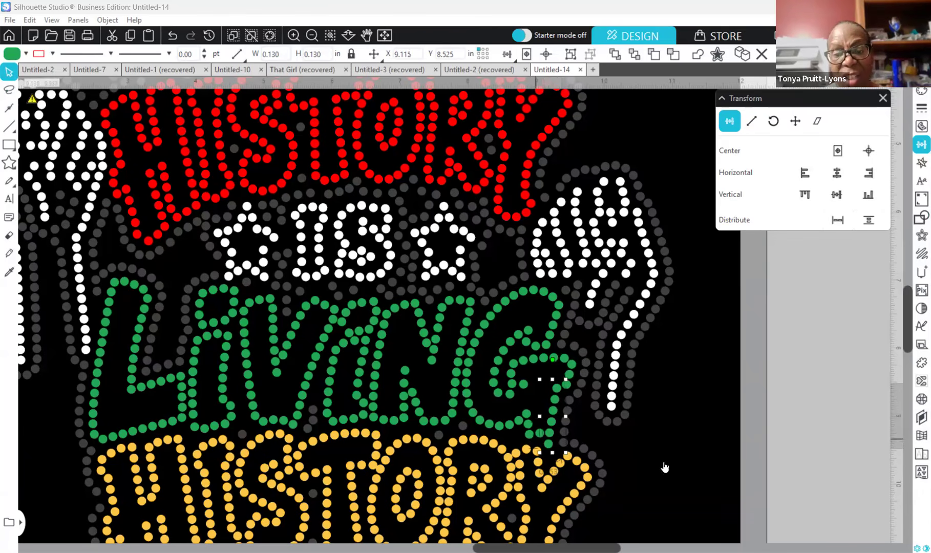
# Step: Nudge the green stones along the bottom edge of the G left and down to even out their spacing
pyautogui.click(534, 438)
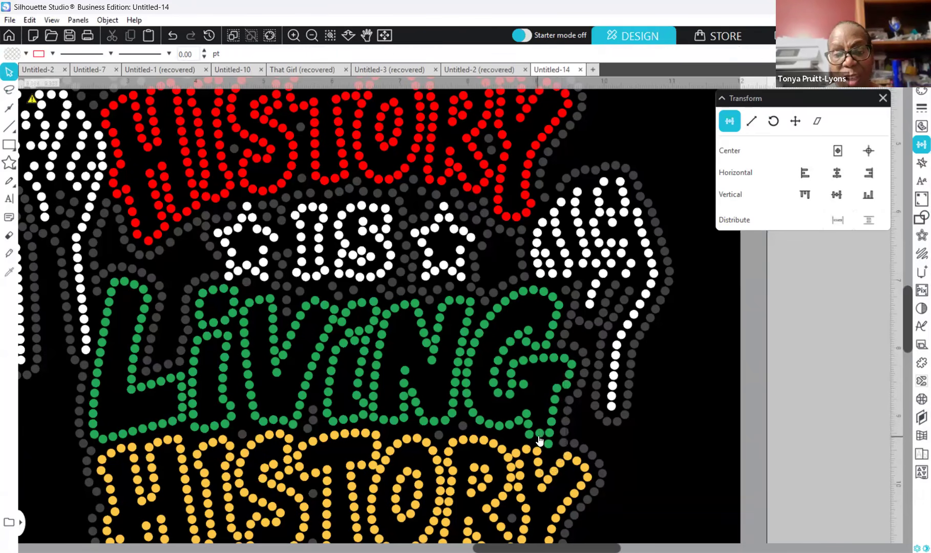
pyautogui.click(537, 436)
pyautogui.press('Left')
pyautogui.click(521, 429)
pyautogui.click(511, 433)
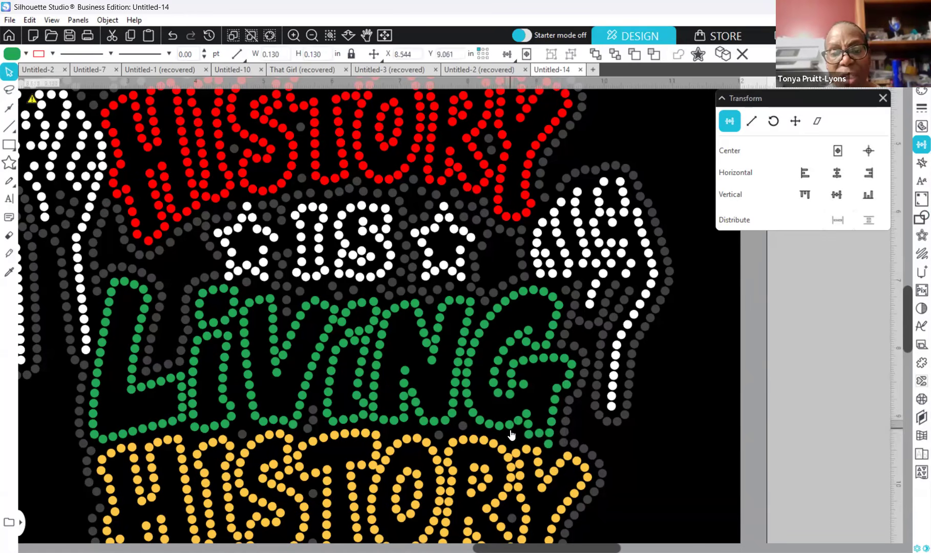
pyautogui.press('Down')
pyautogui.click(501, 433)
pyautogui.press('Down')
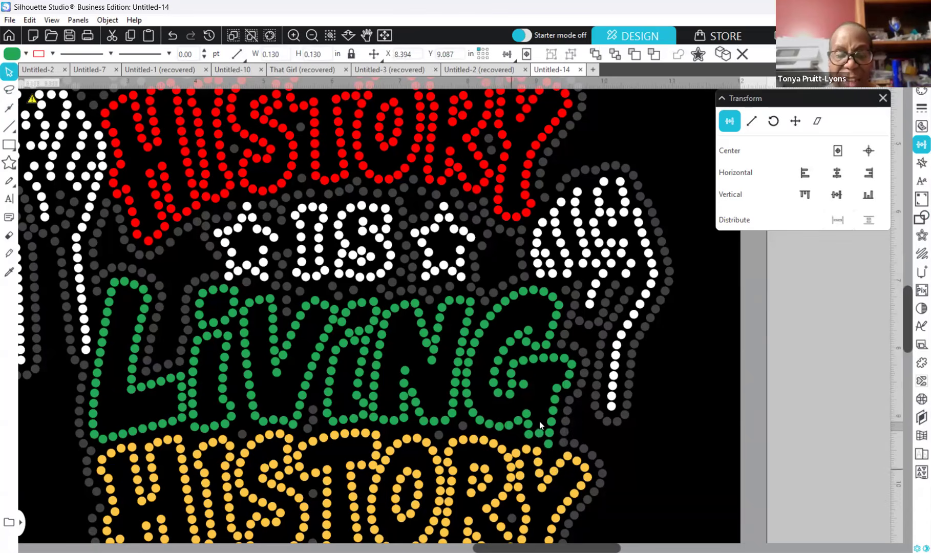
# Step: Nudge the crowded green stones on LIVING's second i and at the L's lower right corner into even spacing
pyautogui.scroll(-1, 683, 425)
pyautogui.scroll(-4, 683, 425)
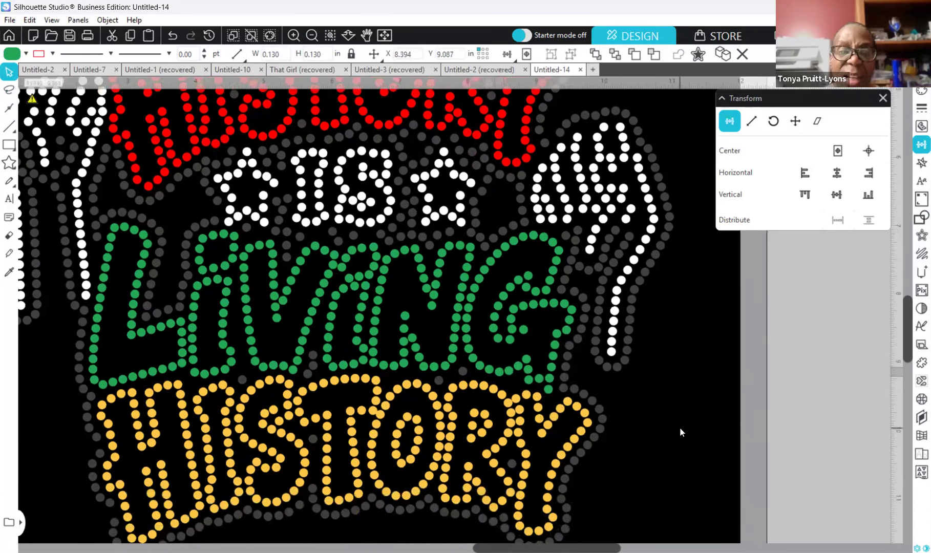
pyautogui.click(351, 254)
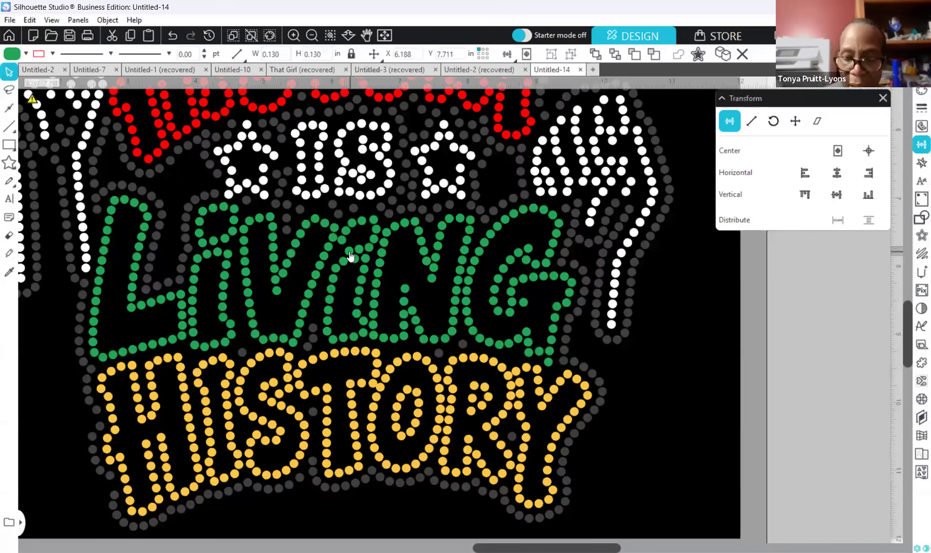
pyautogui.click(340, 266)
pyautogui.press('Right')
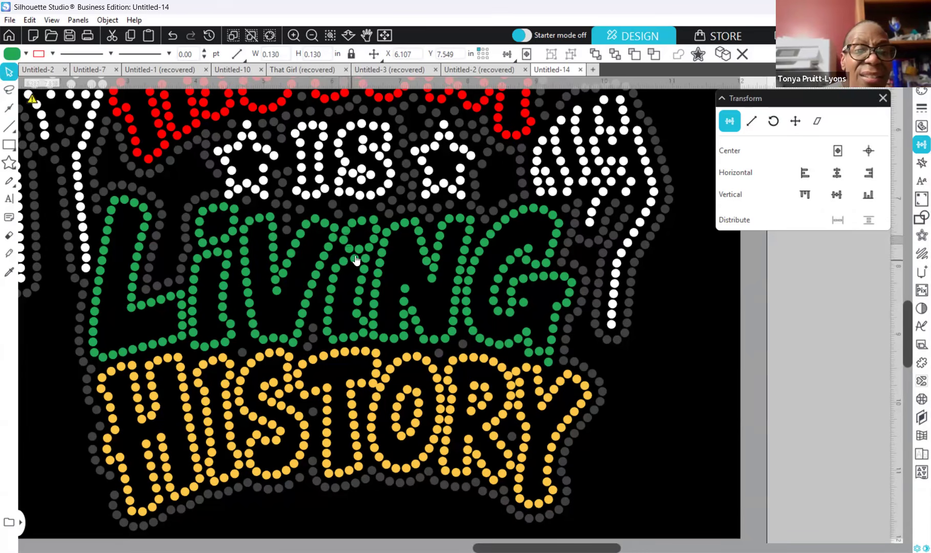
pyautogui.click(360, 325)
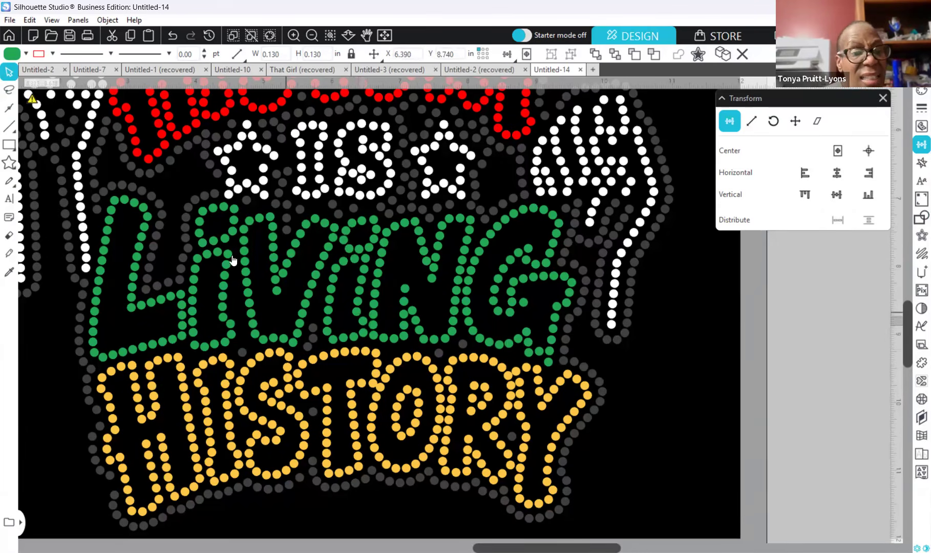
pyautogui.click(179, 387)
pyautogui.press('Up')
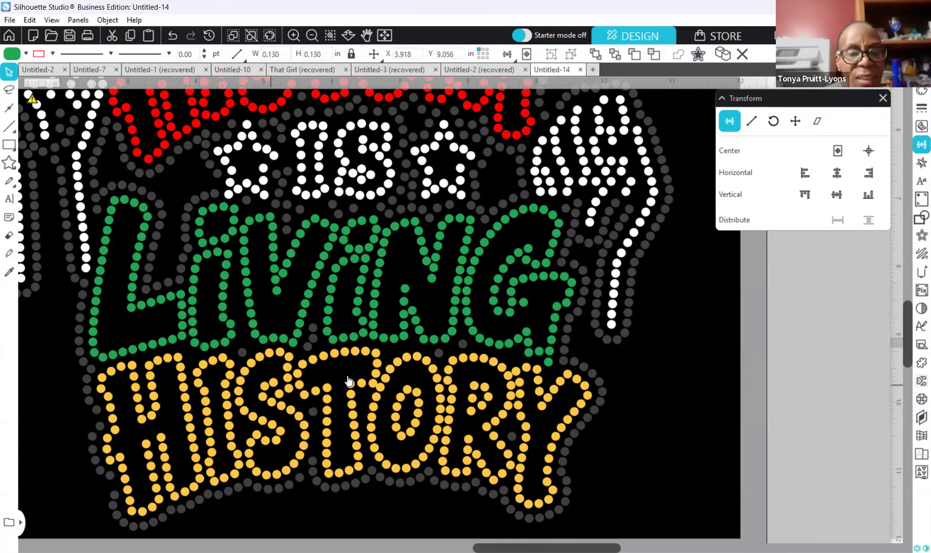
# Step: Release the gold HISTORY lettering into individual rhinestones
pyautogui.scroll(-2, 347, 381)
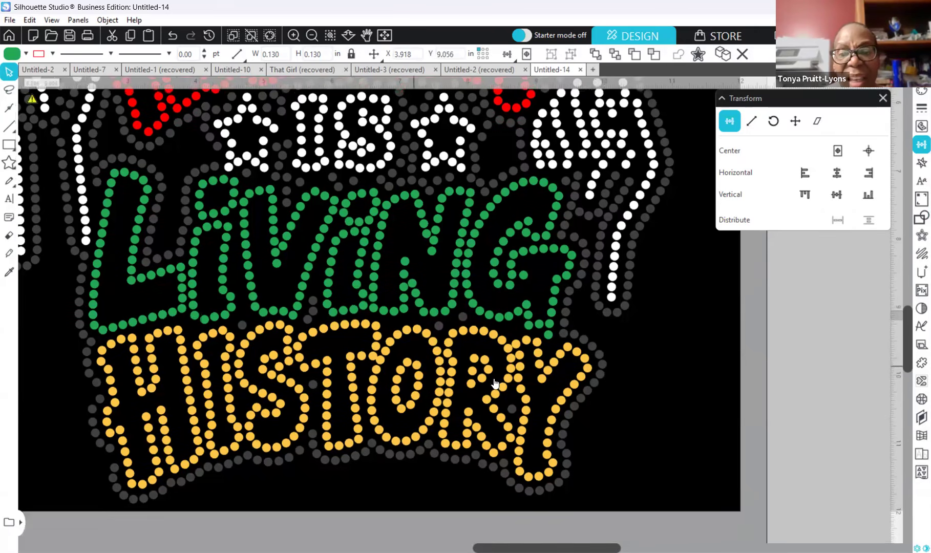
pyautogui.click(556, 424)
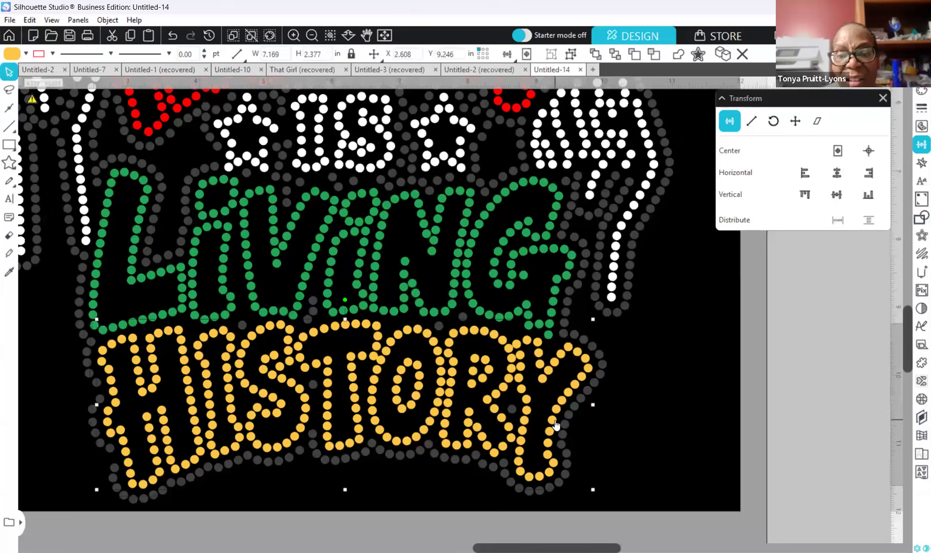
pyautogui.moveTo(556, 424); pyautogui.dragTo(555, 424)
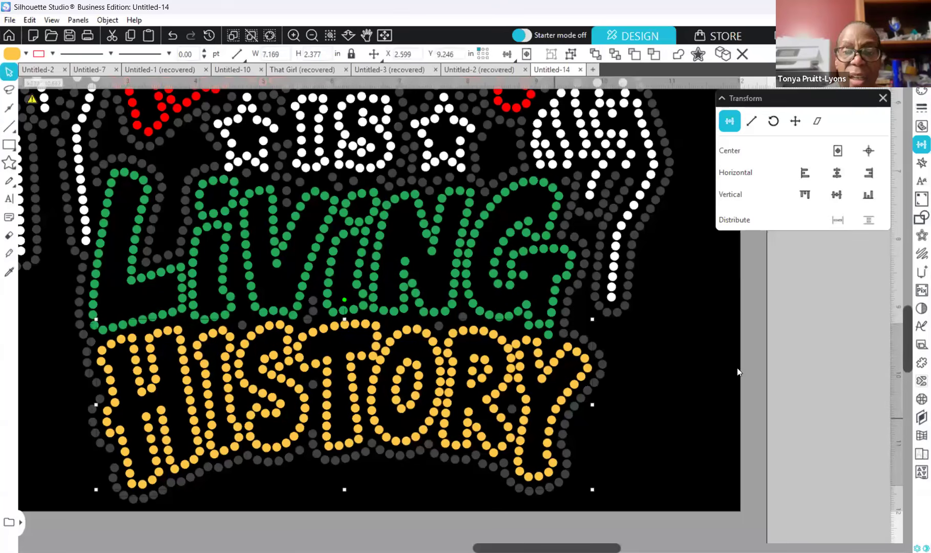
pyautogui.click(918, 401)
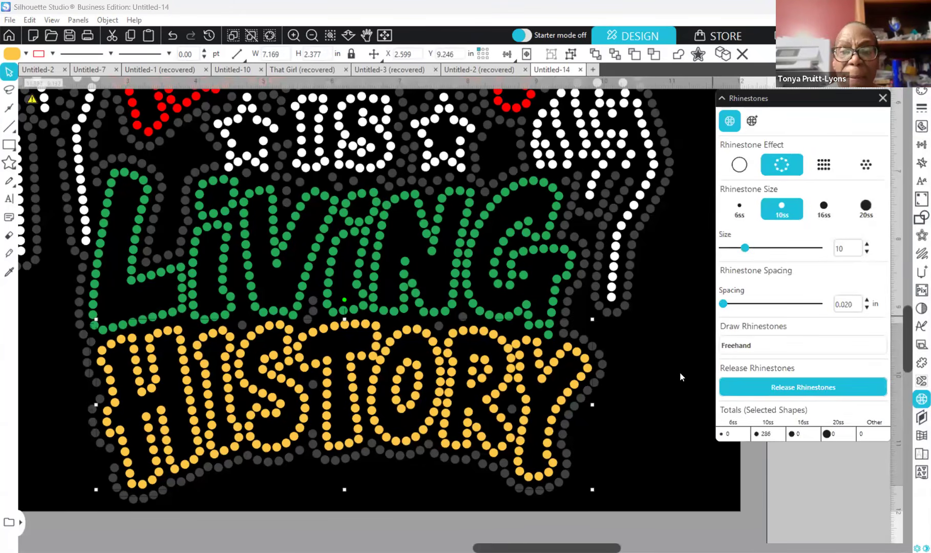
pyautogui.click(644, 374)
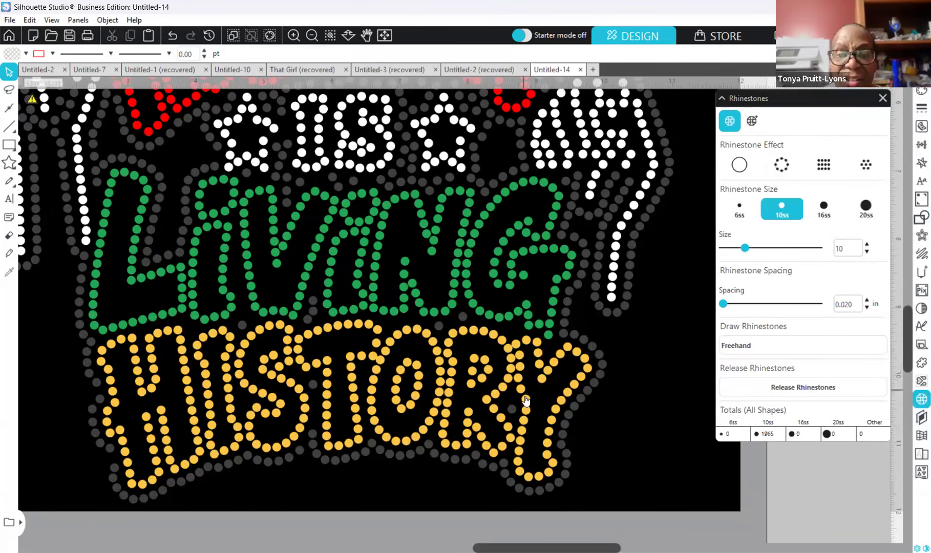
# Step: Nudge the crowded gold stones on the left stem and inner notch of the Y in the lower HISTORY into even spacing
pyautogui.click(548, 397)
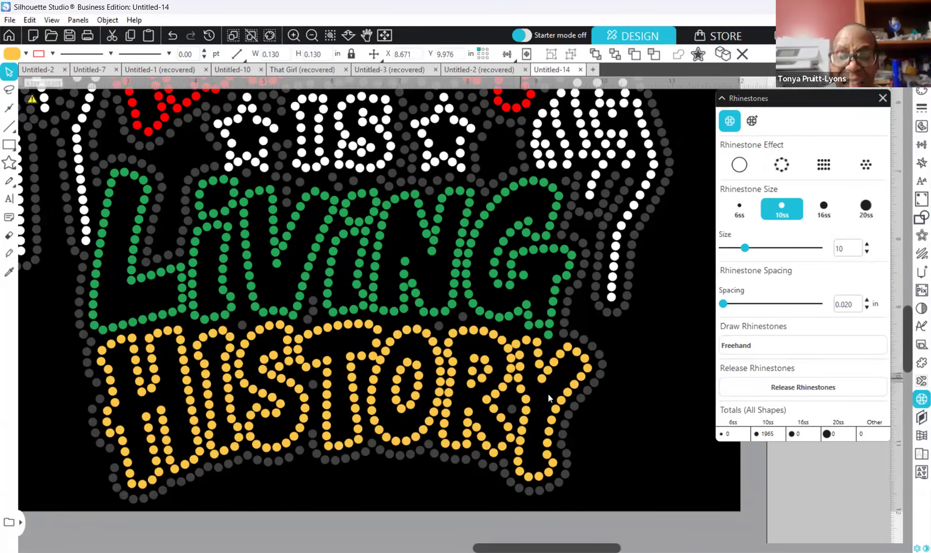
pyautogui.press('Right')
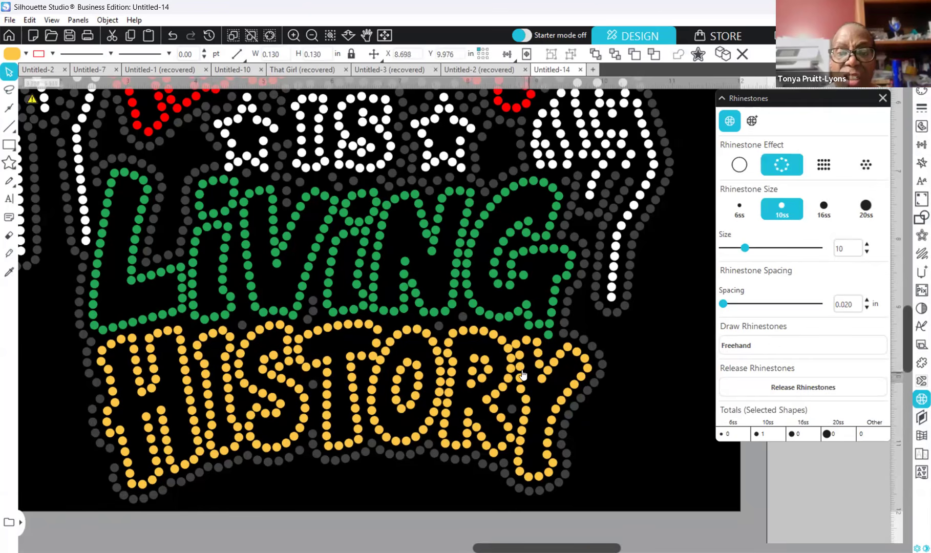
pyautogui.moveTo(522, 370); pyautogui.dragTo(552, 380)
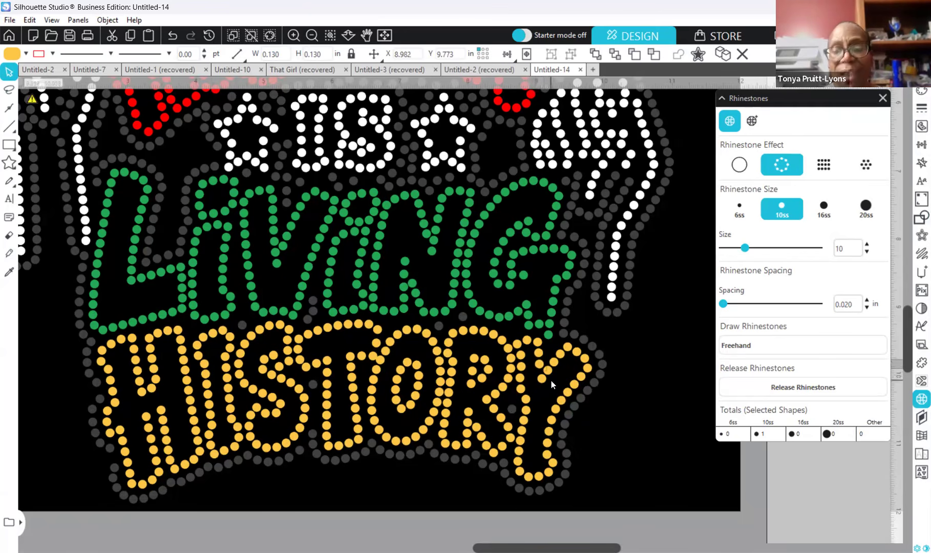
pyautogui.click(645, 429)
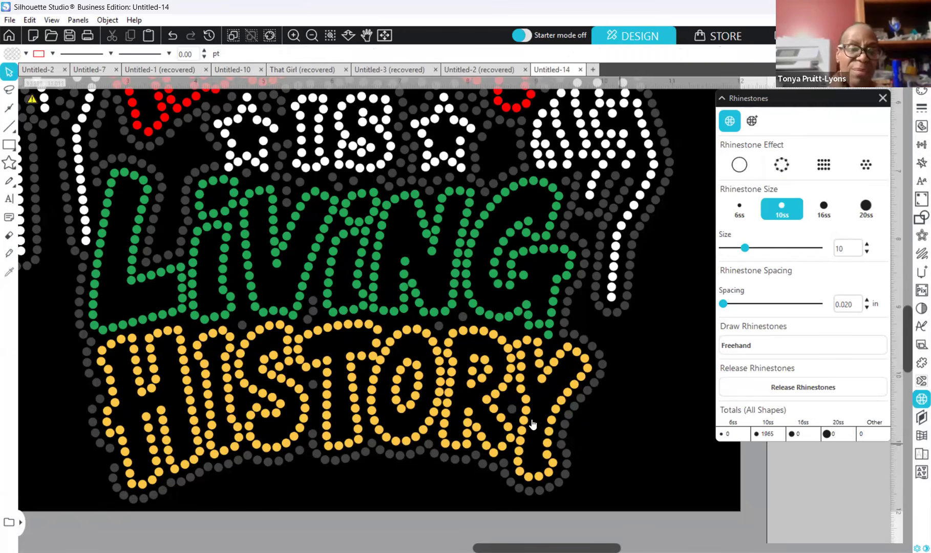
# Step: Nudge the gold stones along the underside of the T's crossbar in the lower HISTORY left to even their spacing
pyautogui.click(375, 361)
pyautogui.press('Left')
pyautogui.press('Left')
pyautogui.press('Left')
pyautogui.click(350, 357)
pyautogui.press('Left')
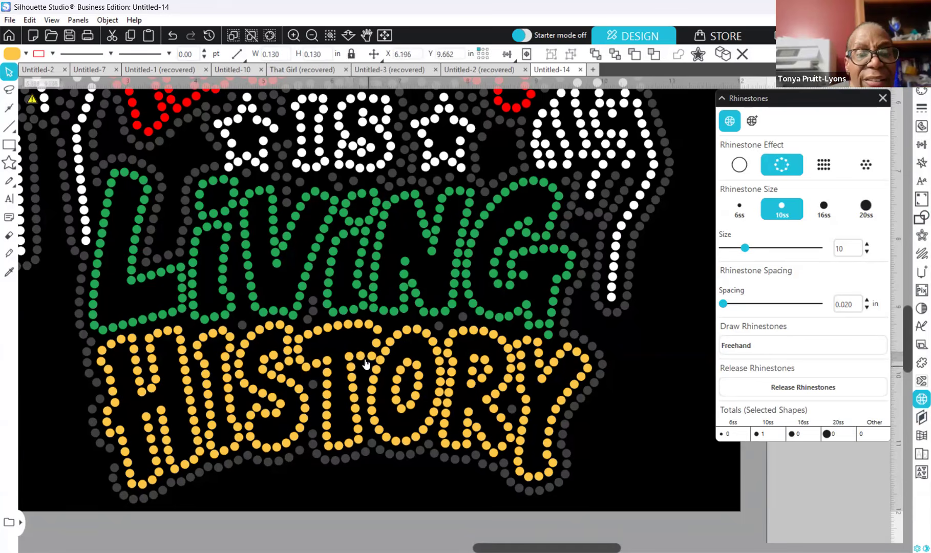
pyautogui.click(372, 362)
pyautogui.press('Left')
pyautogui.press('Left')
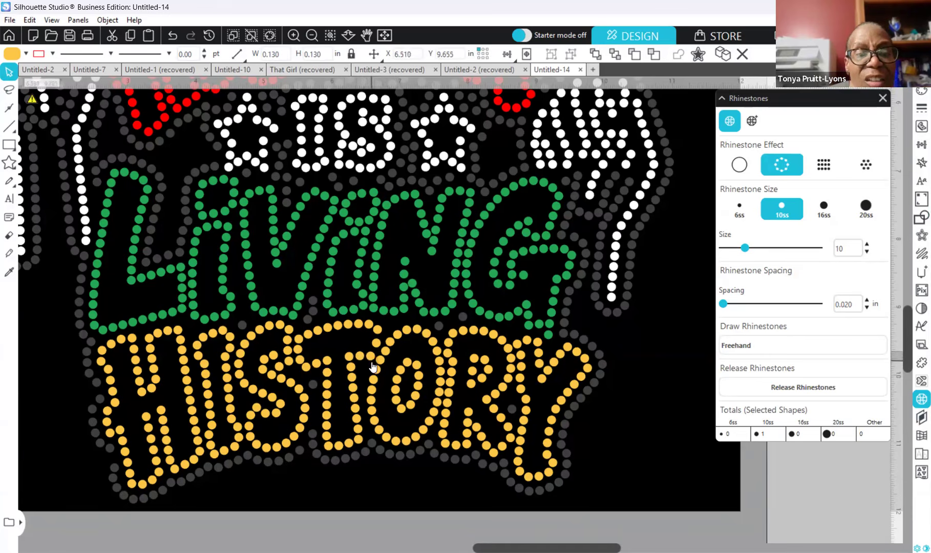
# Step: Adjust the gold stones at the right end of the T's crossbar slightly left and down, away from the O
pyautogui.click(376, 345)
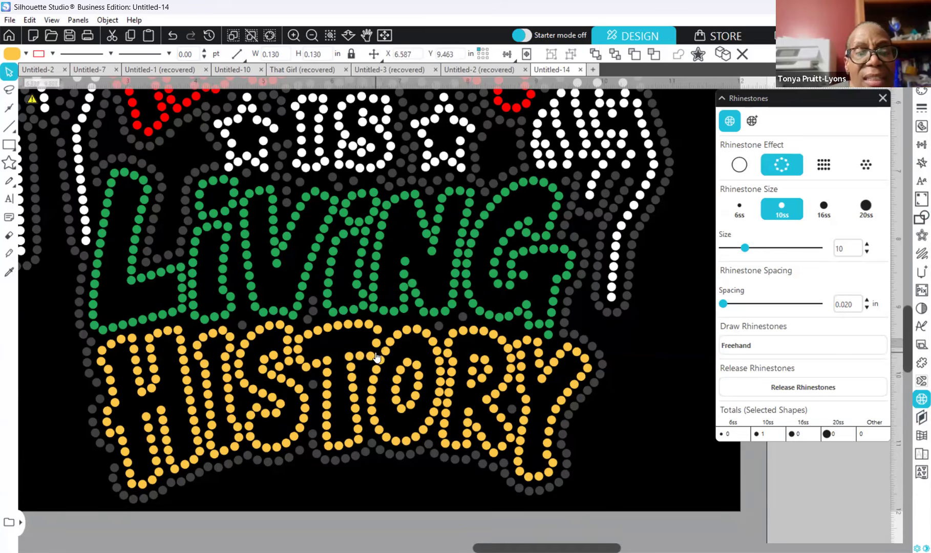
pyautogui.press('Left')
pyautogui.press('Left')
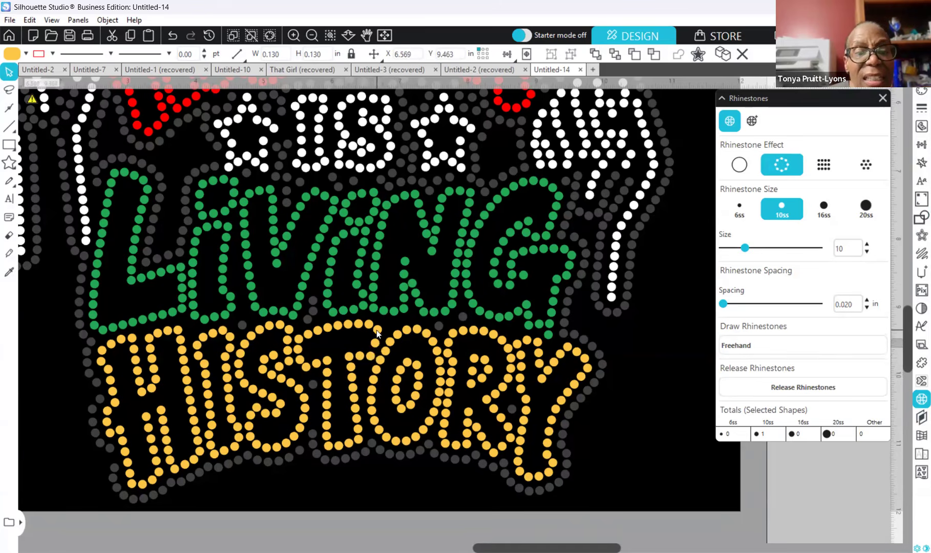
pyautogui.click(377, 332)
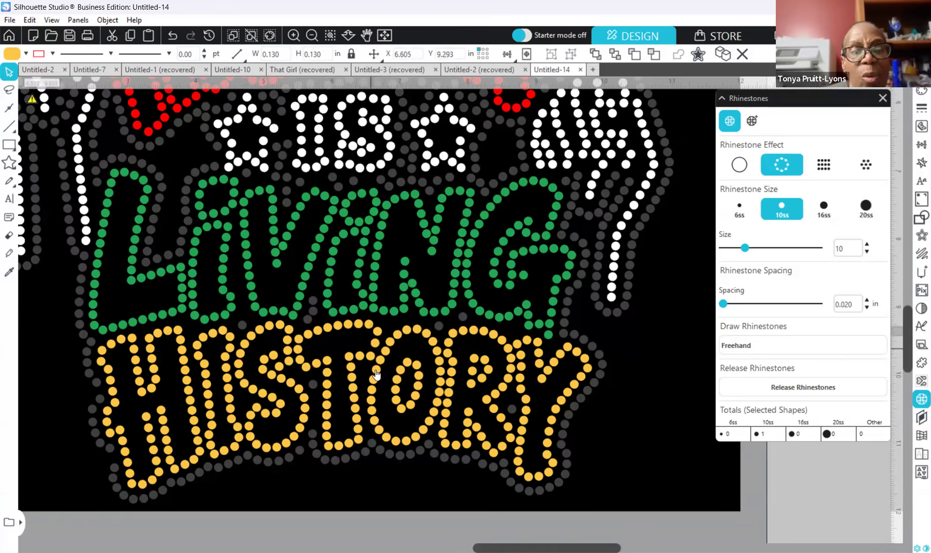
pyautogui.click(375, 343)
pyautogui.press('Down')
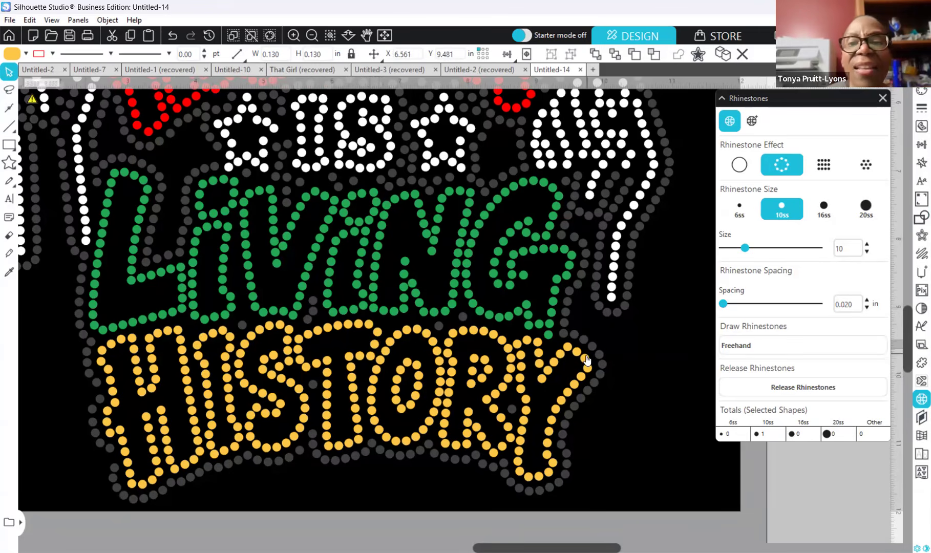
# Step: Adjust the white stones along the inner right side of the star left of IS, nudging the inner corner stone down
pyautogui.scroll(3, 590, 361)
pyautogui.scroll(4, 590, 361)
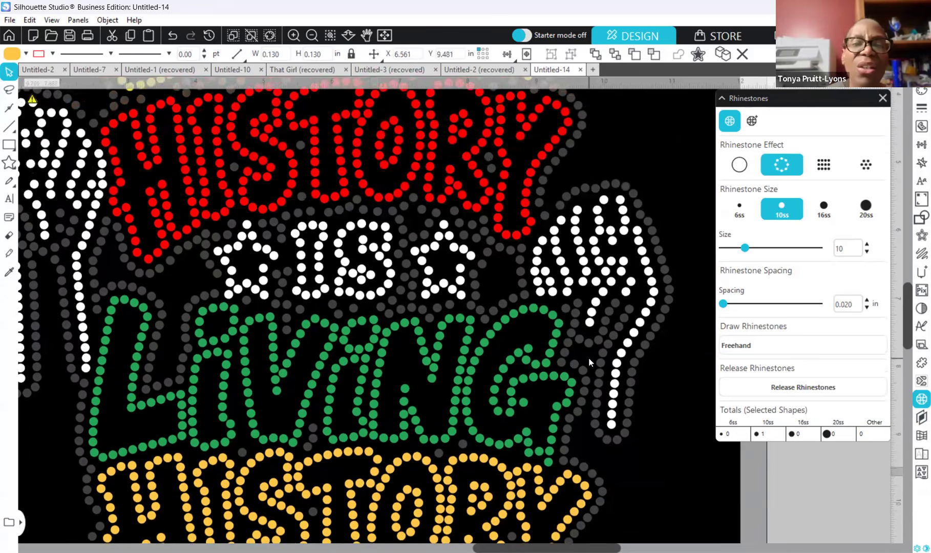
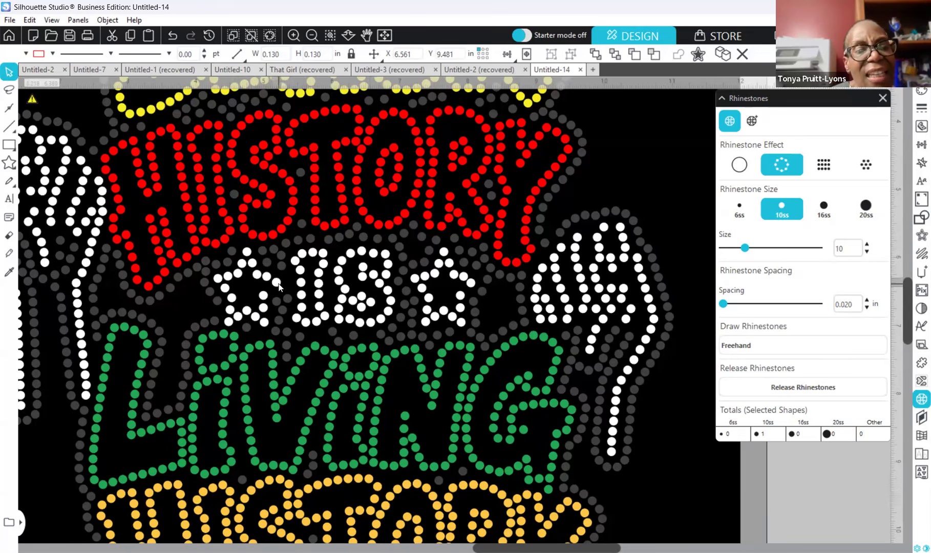
pyautogui.click(278, 285)
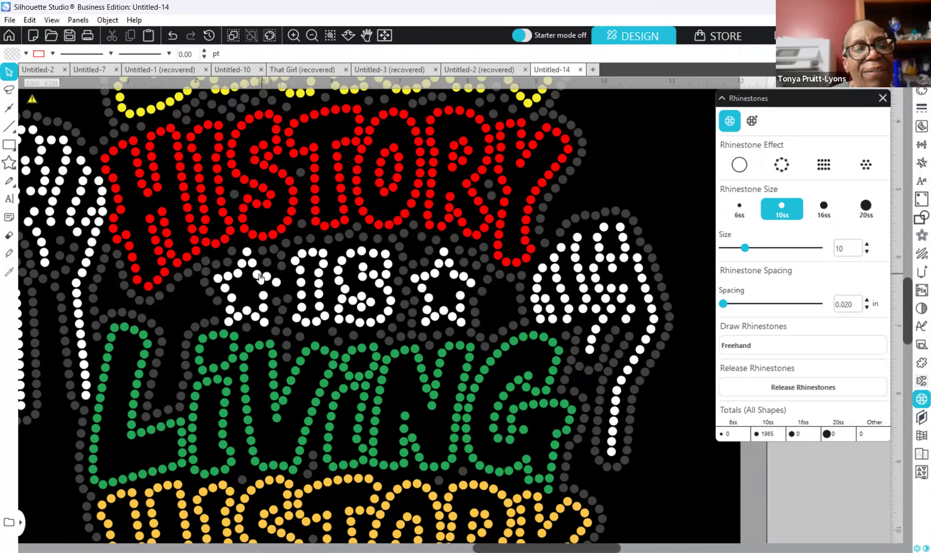
pyautogui.click(271, 326)
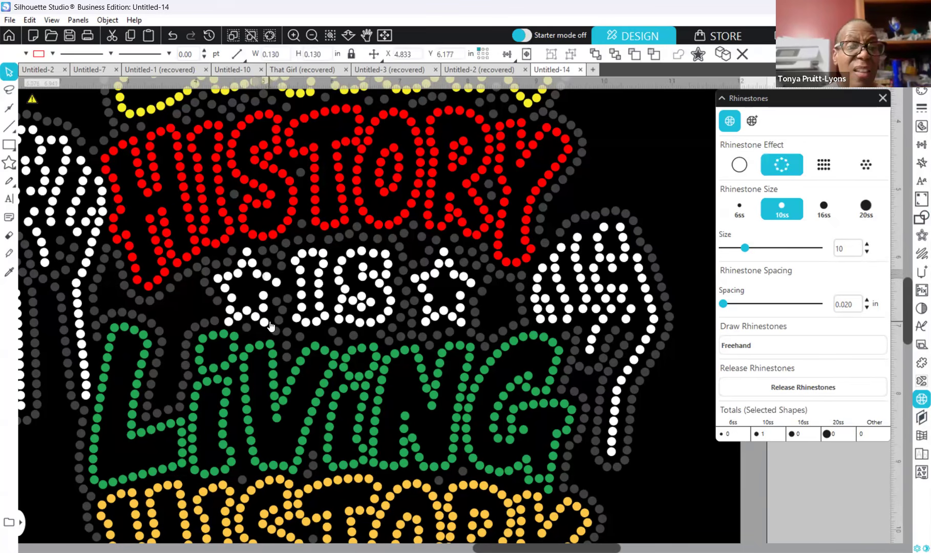
pyautogui.click(264, 296)
pyautogui.press('Down')
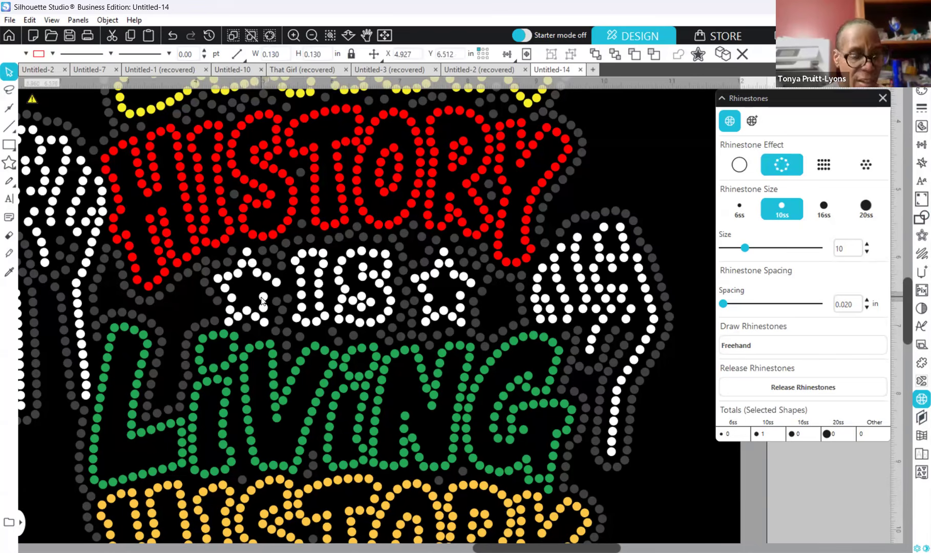
pyautogui.rightClick(262, 300)
pyautogui.click(188, 313)
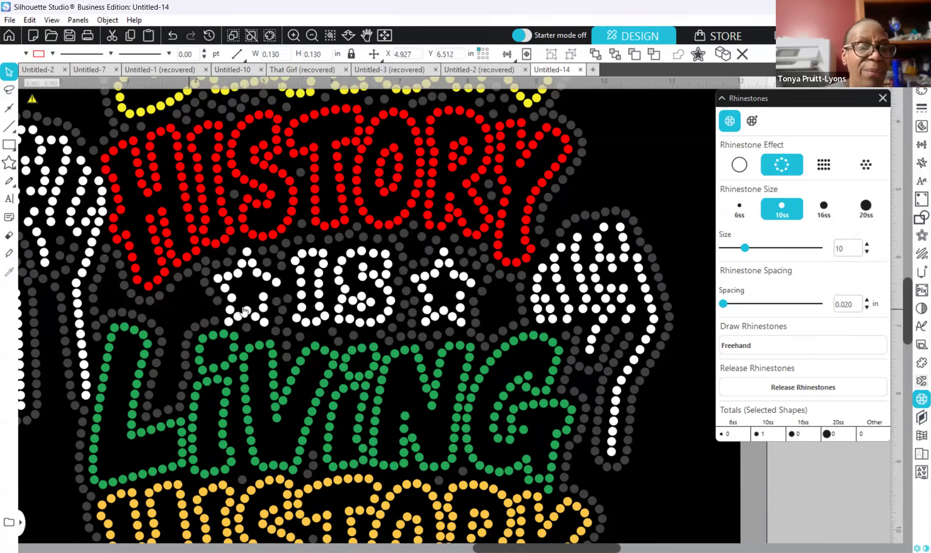
# Step: Even out the white stones on the left star's right arm and lower right leg, nudging the crowded ones up
pyautogui.click(275, 295)
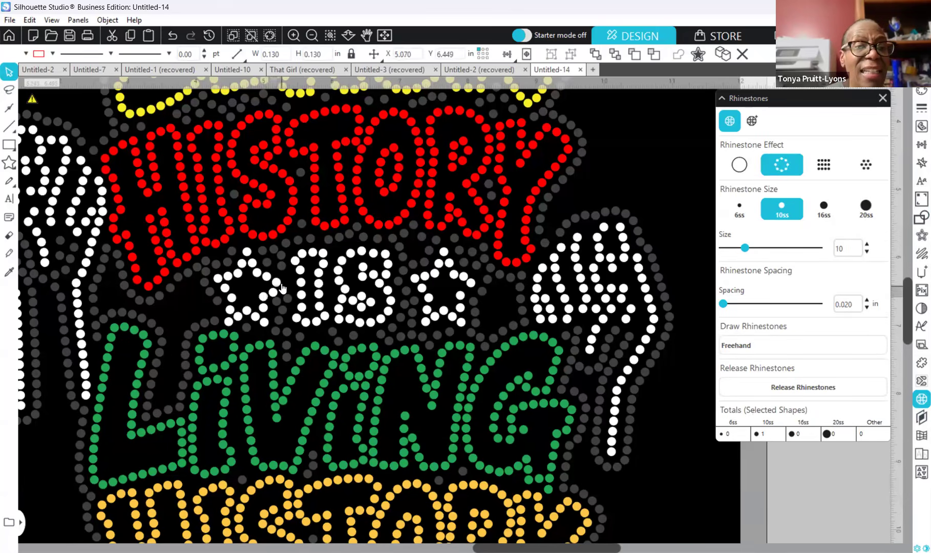
pyautogui.click(277, 283)
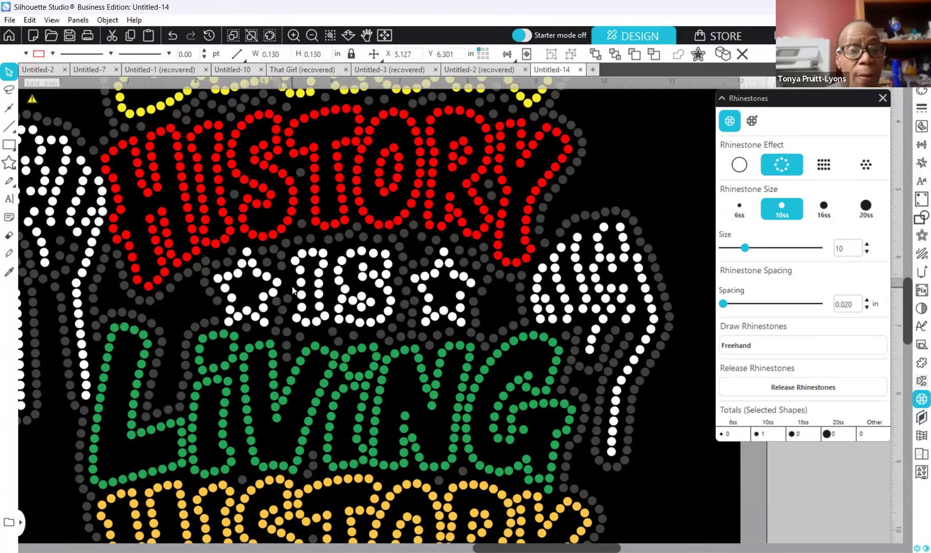
pyautogui.click(268, 280)
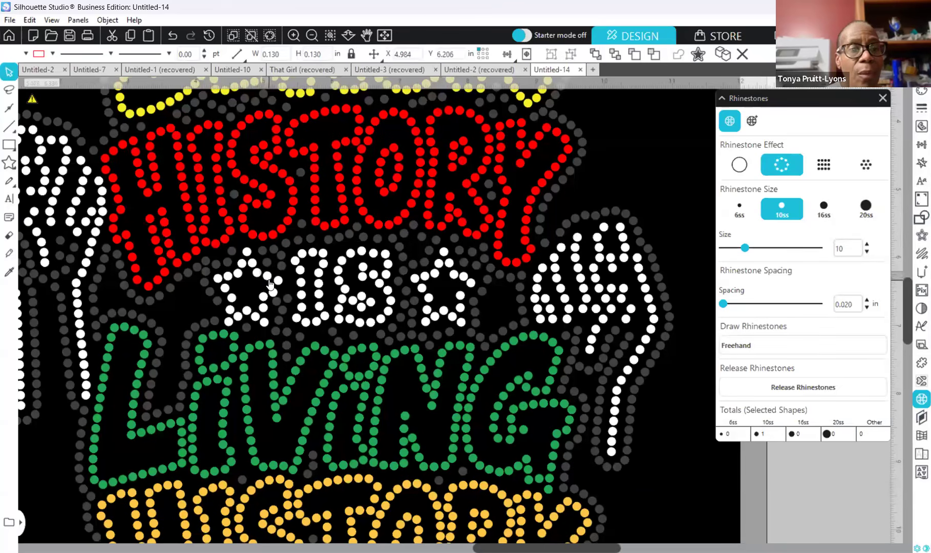
pyautogui.click(273, 294)
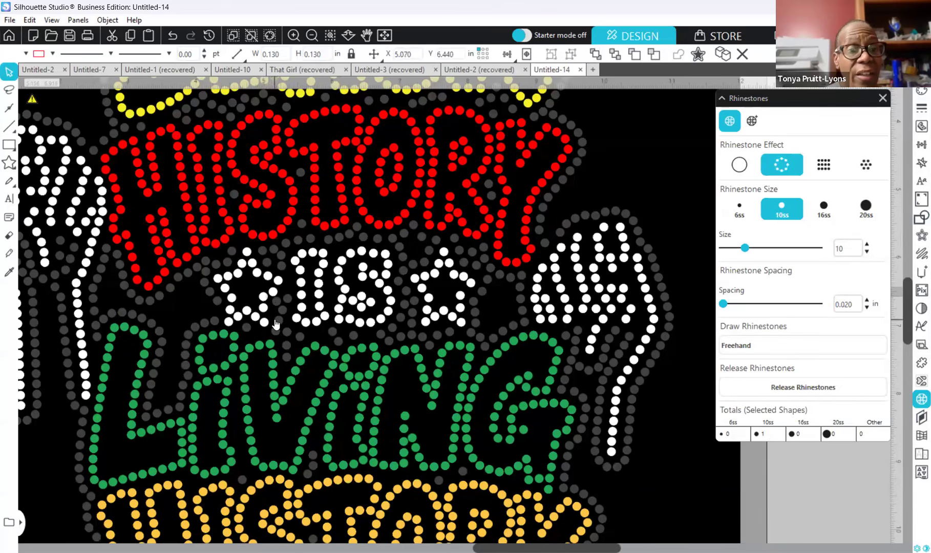
pyautogui.press('Up')
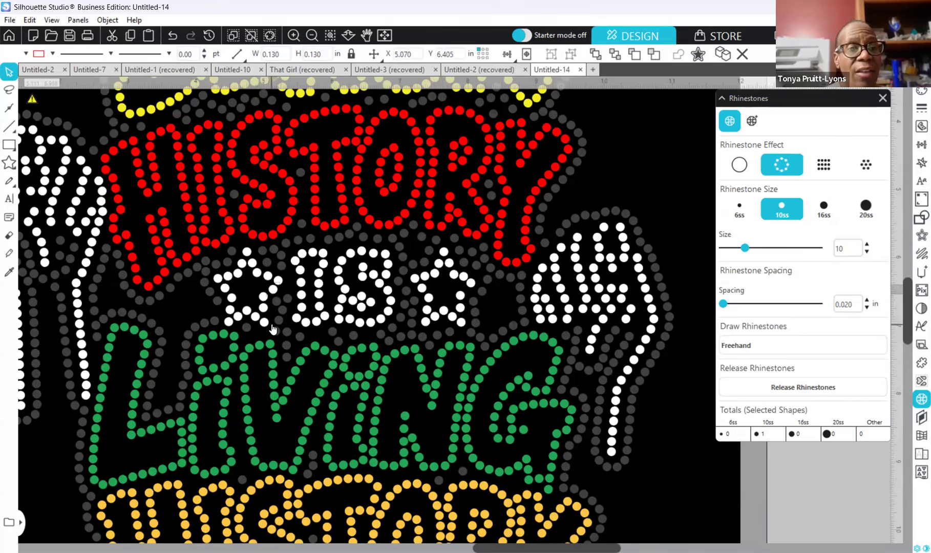
pyautogui.press('Up')
pyautogui.click(265, 309)
pyautogui.press('Up')
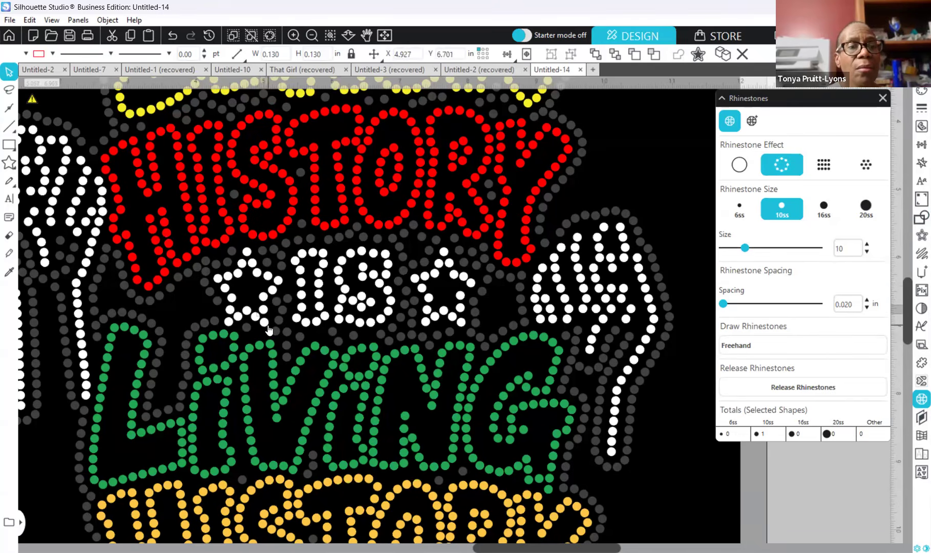
pyautogui.press('Up')
# Step: Even out the white stones along the left star's left side and top point
pyautogui.click(230, 310)
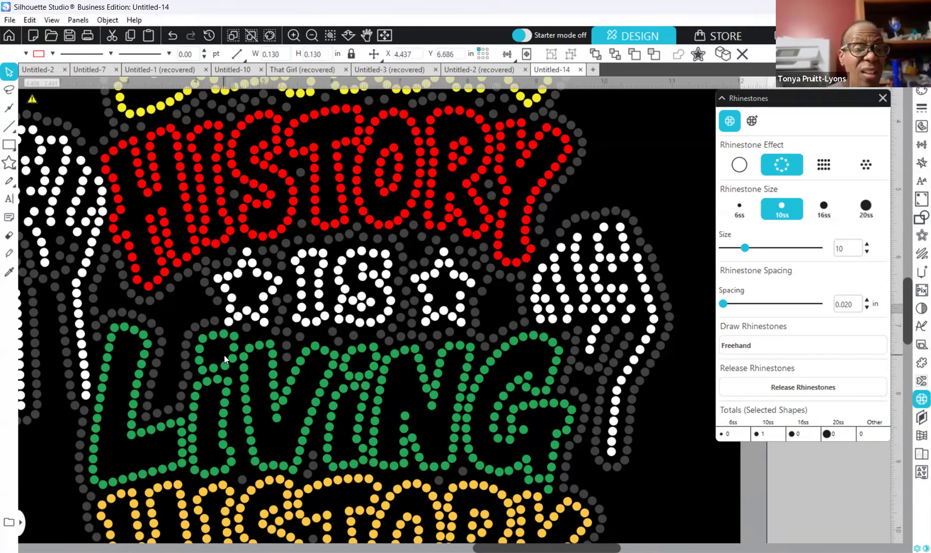
pyautogui.click(233, 304)
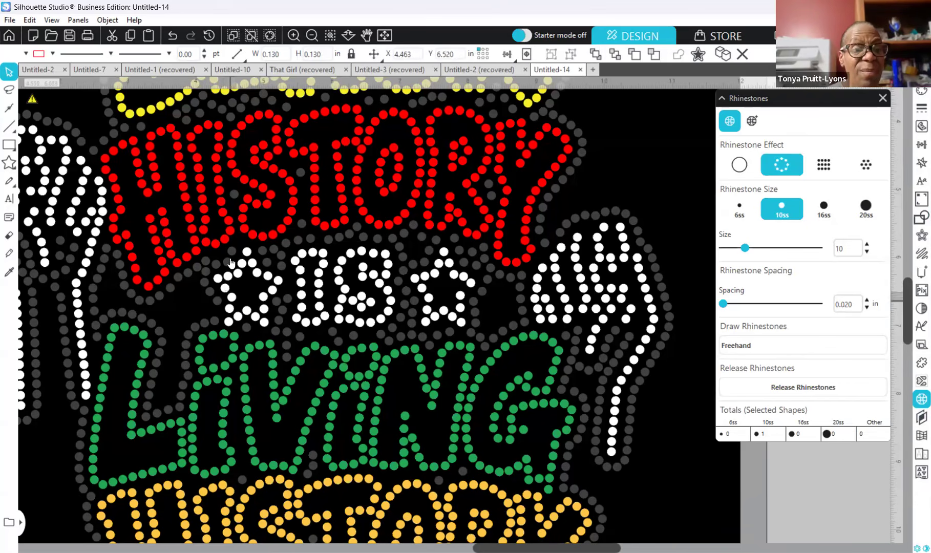
pyautogui.click(241, 279)
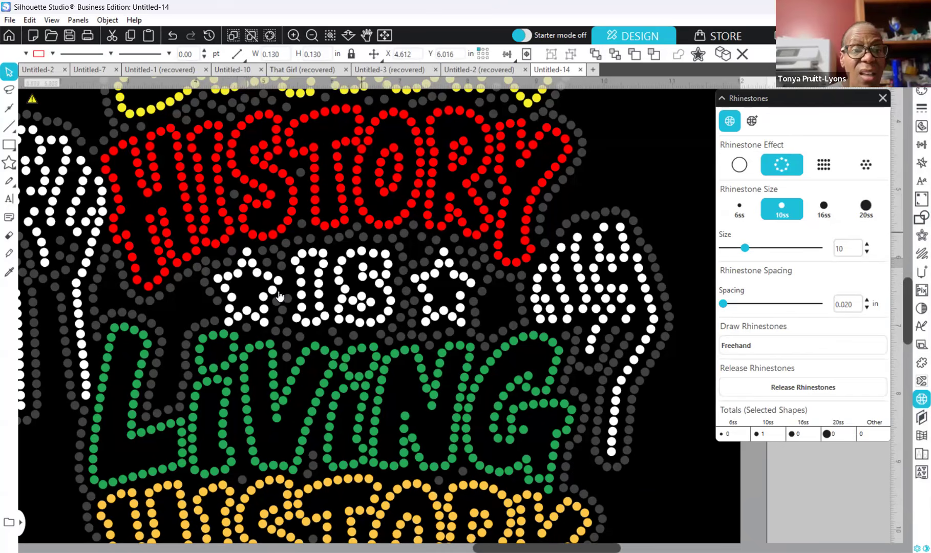
# Step: Release the grey outline into individual rhinestones and delete the grey stone just right of the right-hand star
pyautogui.click(484, 298)
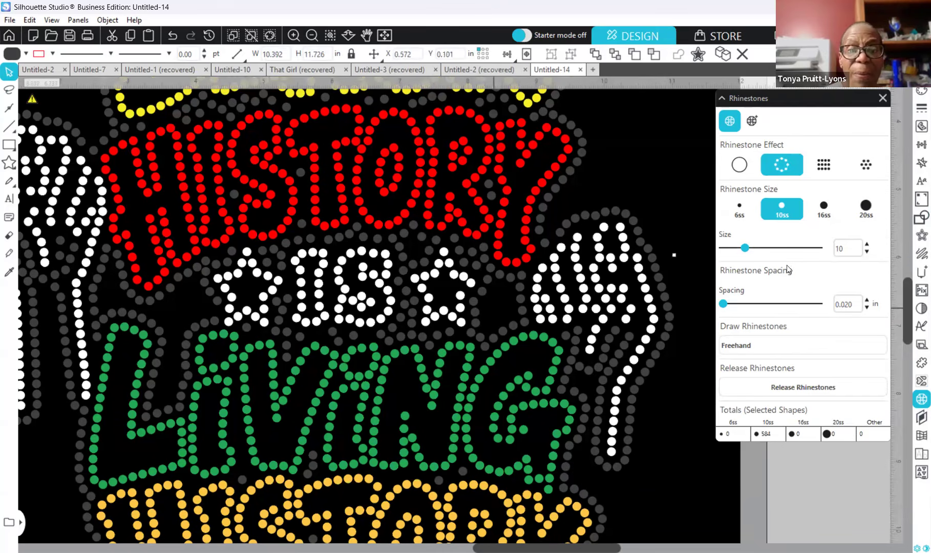
pyautogui.click(825, 388)
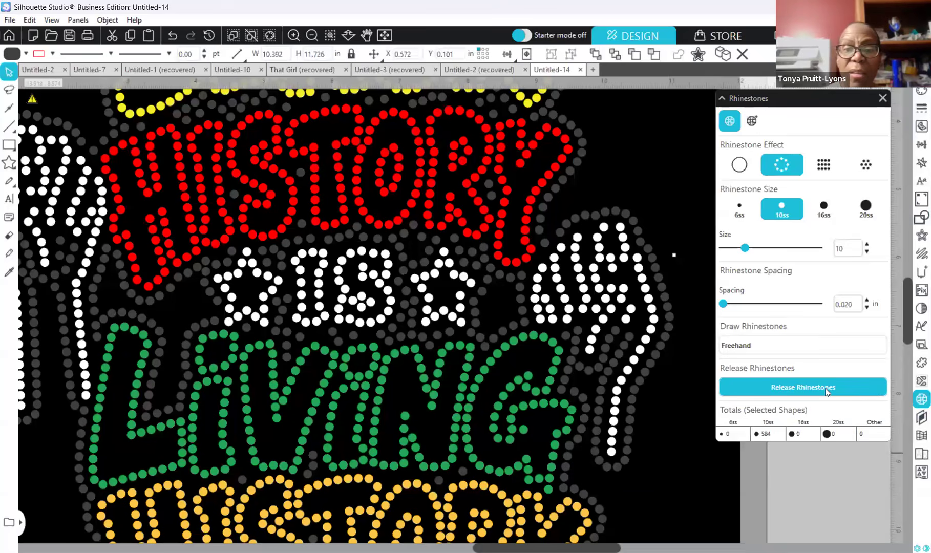
pyautogui.click(647, 201)
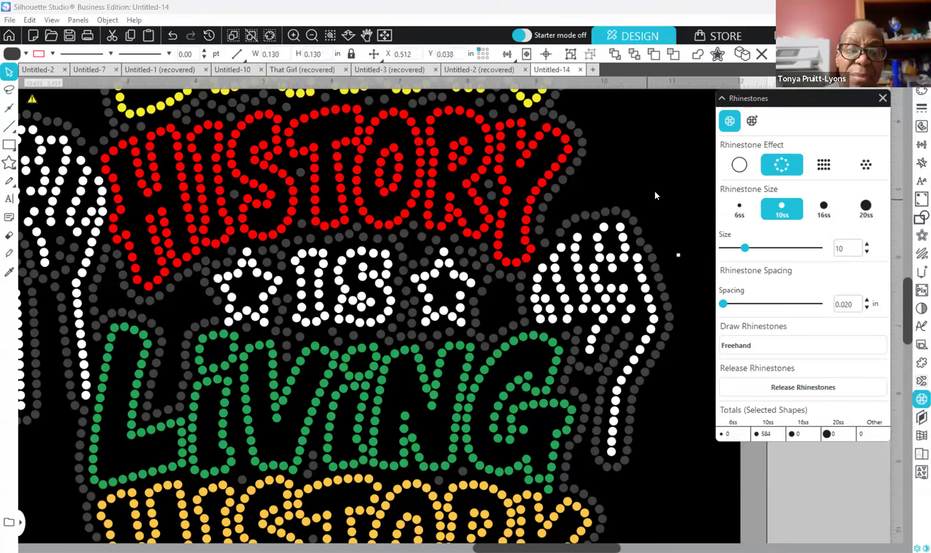
pyautogui.click(491, 306)
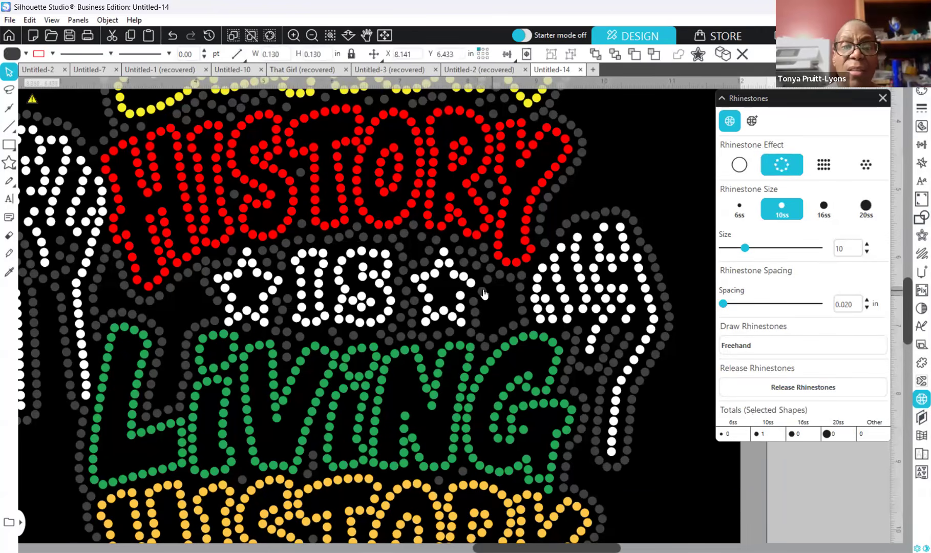
pyautogui.press('Delete')
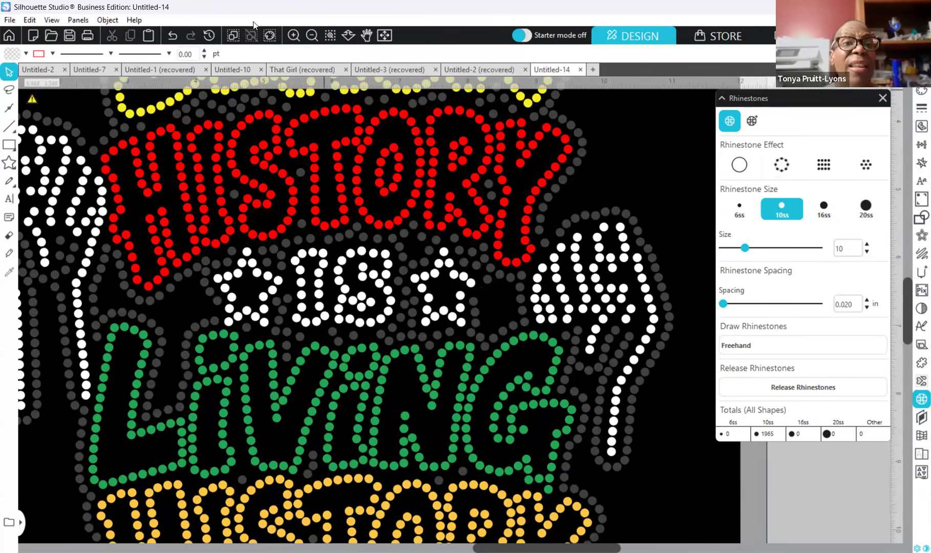
# Step: Even out the white stones on the right arm and lower right leg of the star right of IS, spreading the arm tip outward
pyautogui.click(293, 40)
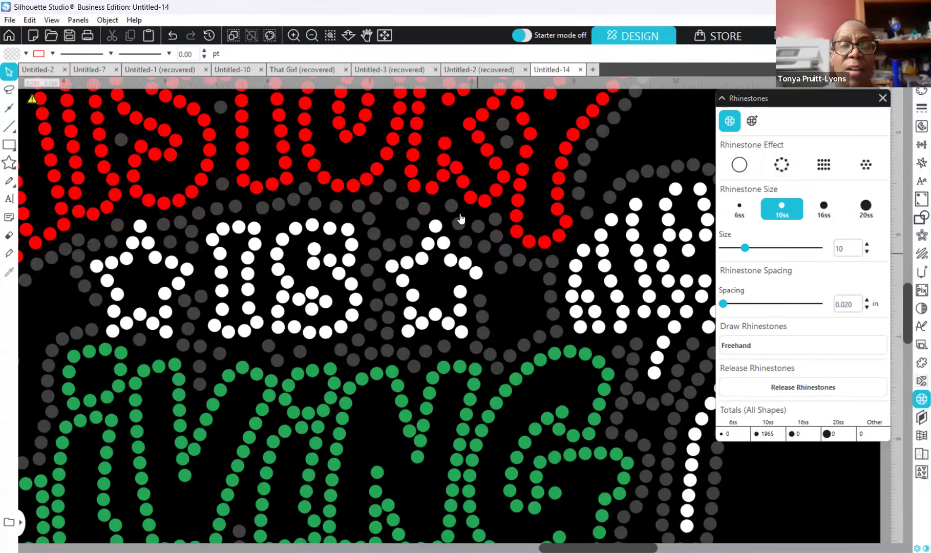
pyautogui.click(477, 275)
pyautogui.moveTo(478, 277); pyautogui.dragTo(469, 268)
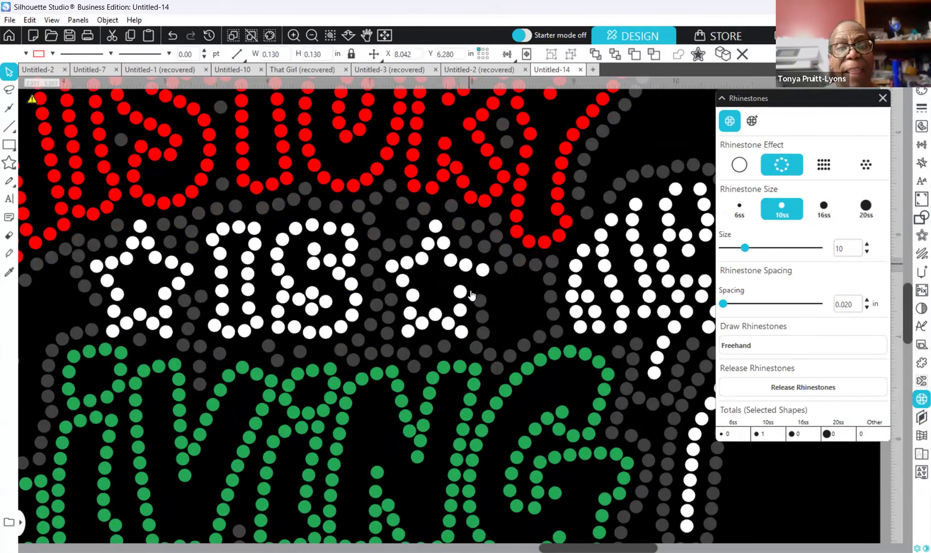
pyautogui.click(465, 293)
pyautogui.moveTo(479, 287); pyautogui.dragTo(475, 284)
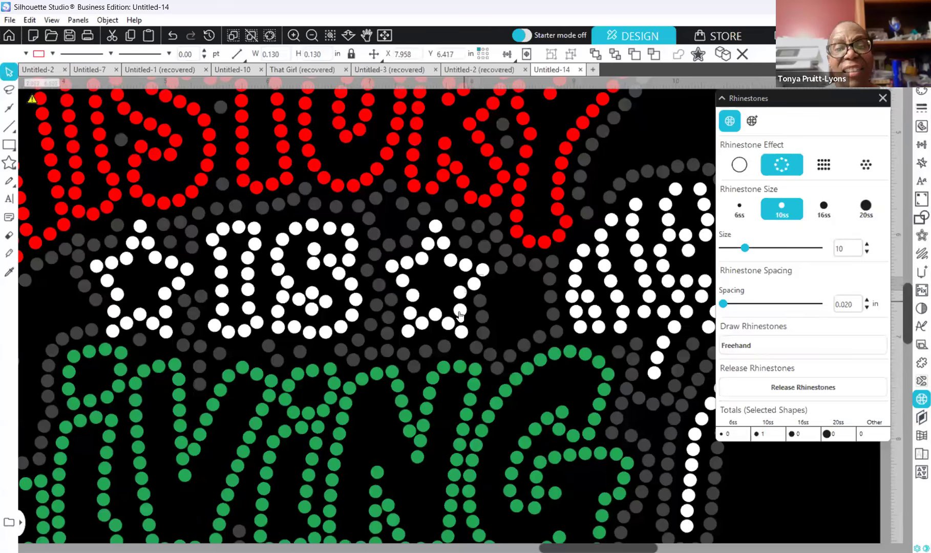
pyautogui.click(462, 310)
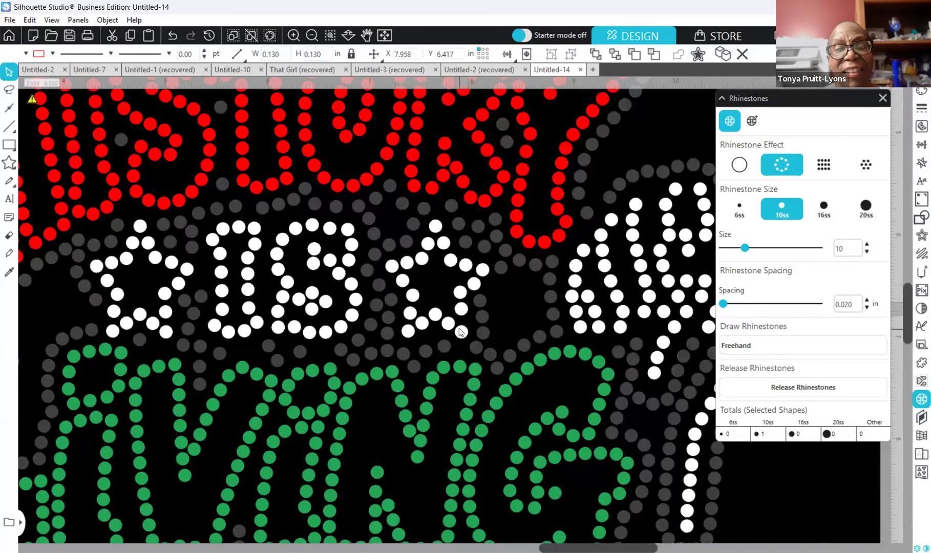
pyautogui.moveTo(459, 330); pyautogui.dragTo(461, 332)
# Step: Even out the white stones along the right star's left leg, left arm and top point
pyautogui.click(422, 297)
pyautogui.click(410, 318)
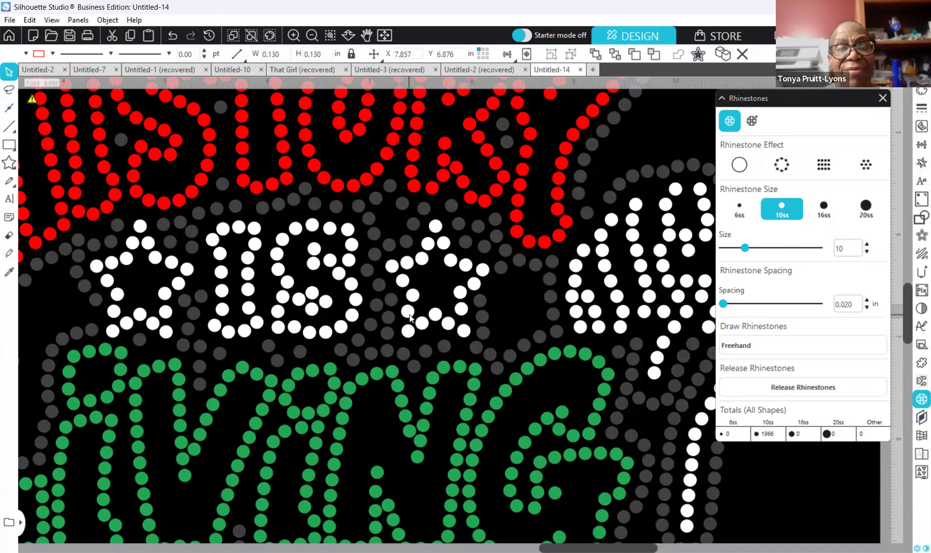
pyautogui.click(413, 297)
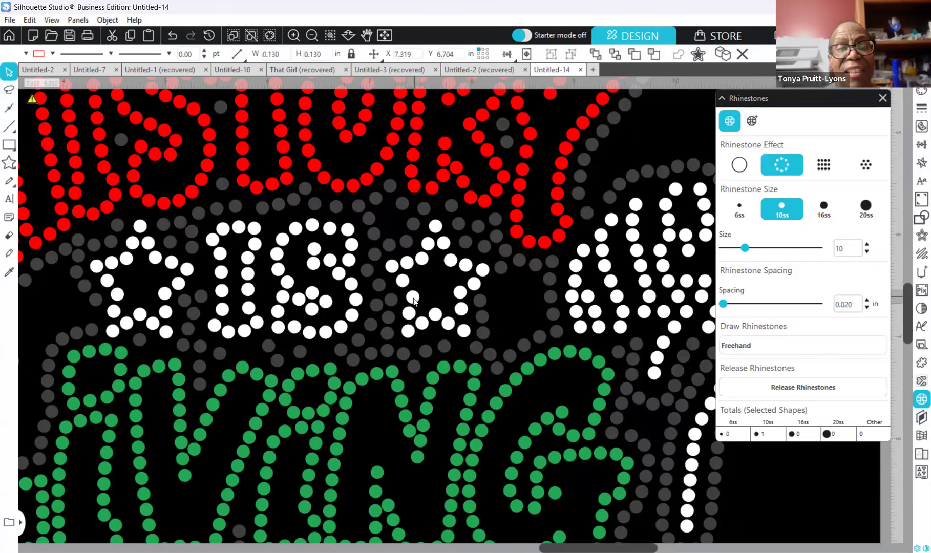
pyautogui.click(395, 267)
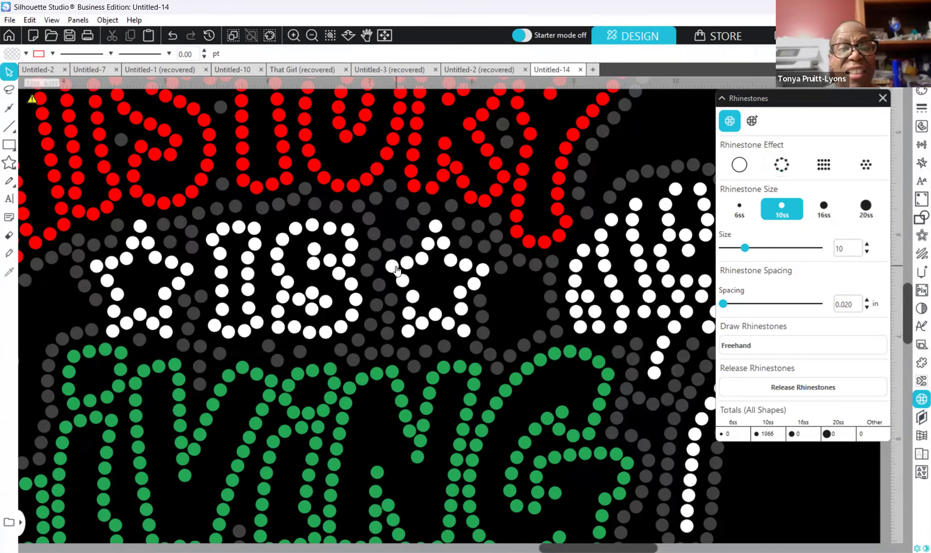
pyautogui.click(393, 265)
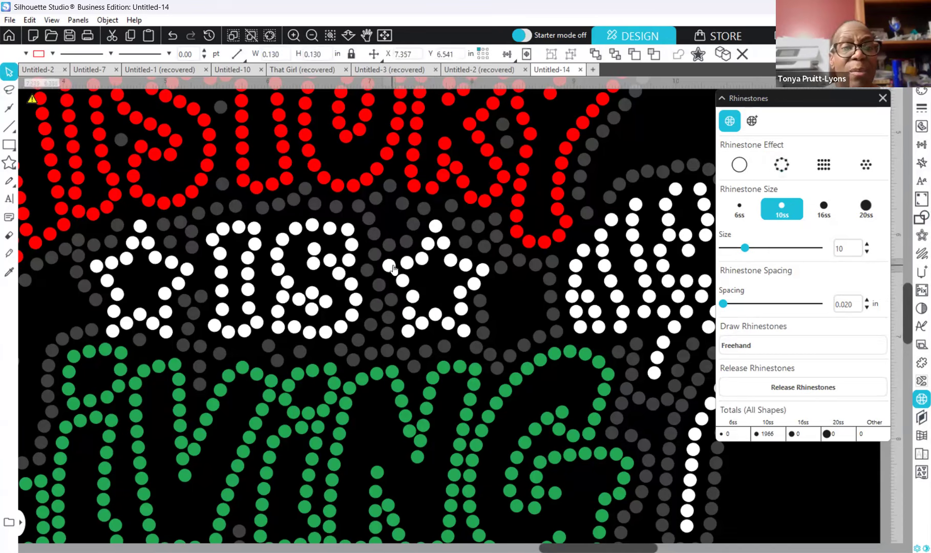
pyautogui.click(423, 261)
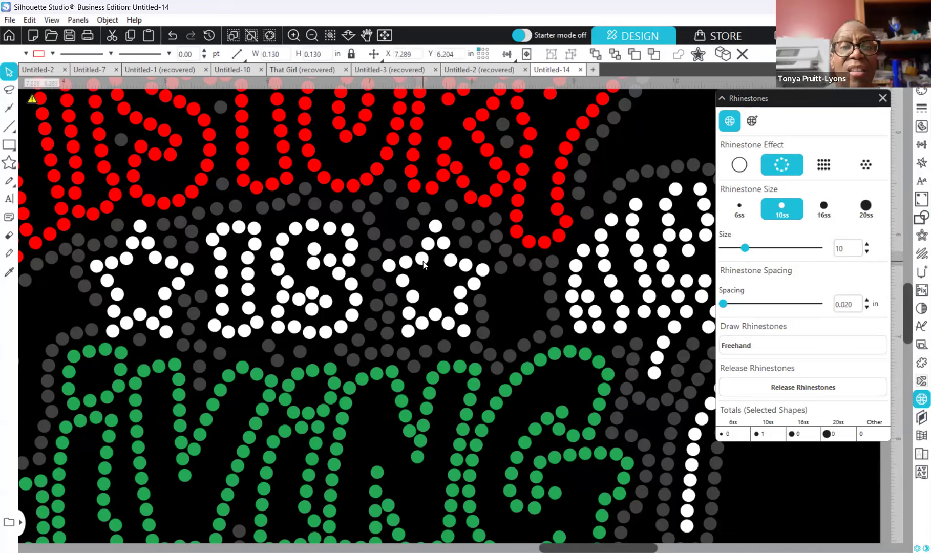
pyautogui.moveTo(423, 261); pyautogui.dragTo(449, 248)
pyautogui.click(433, 272)
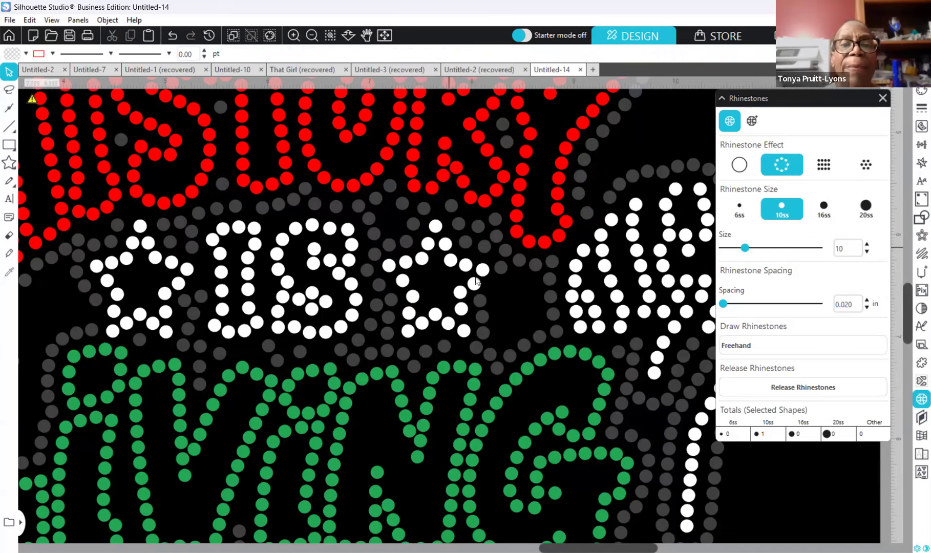
# Step: Nudge the white stones between the right star's right arm and lower right leg into even spacing
pyautogui.click(460, 313)
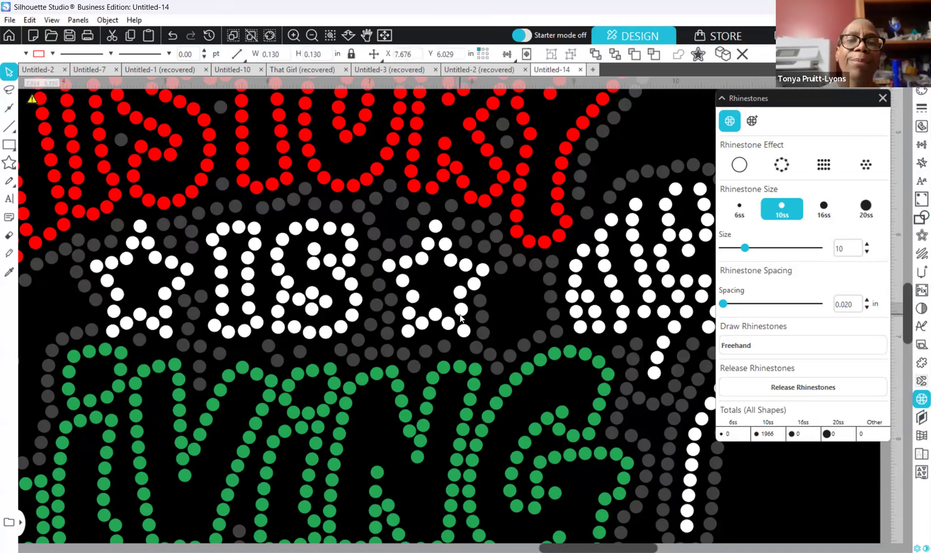
pyautogui.click(461, 294)
pyautogui.moveTo(461, 296); pyautogui.dragTo(471, 289)
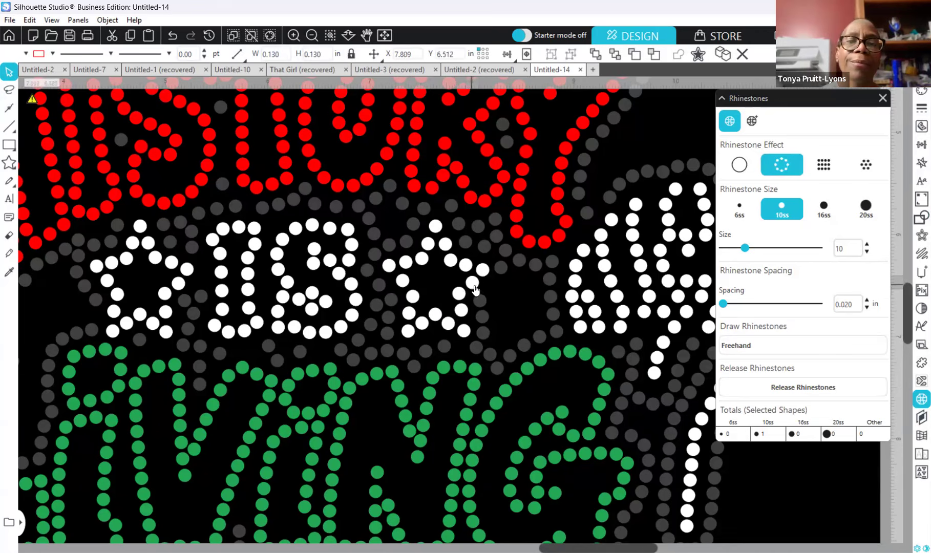
pyautogui.click(515, 309)
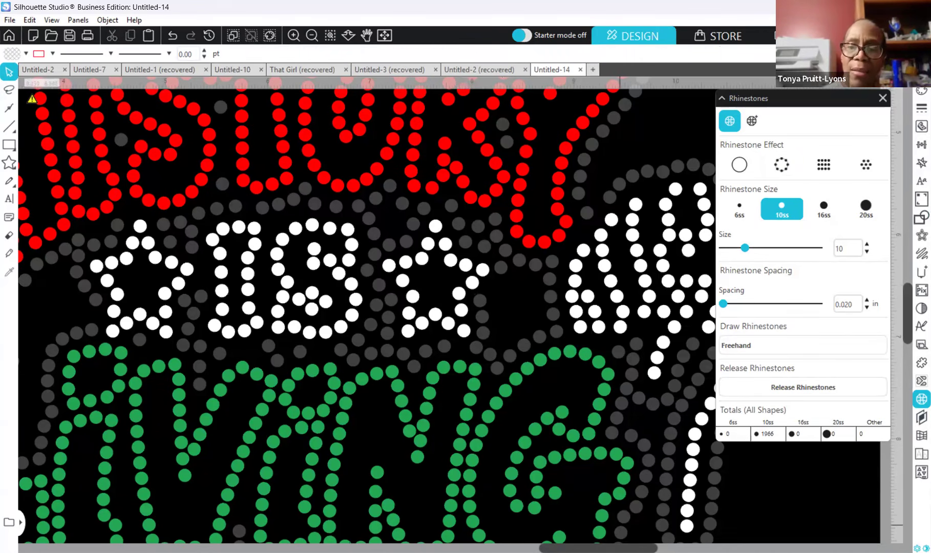
# Step: Try rhinestone spacings of 0.025 in and 0.018 in on the white fist right of the words
pyautogui.hscroll(5, 622, 342)
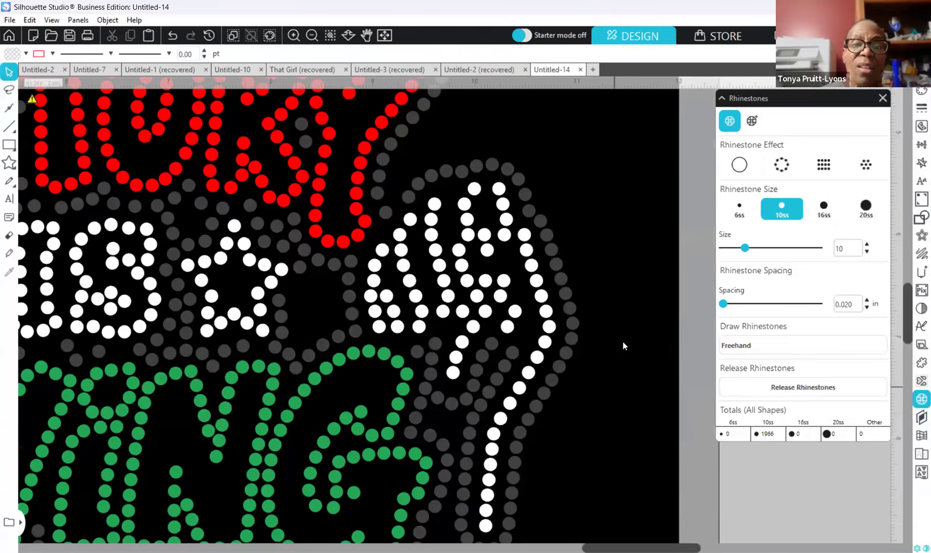
pyautogui.click(548, 325)
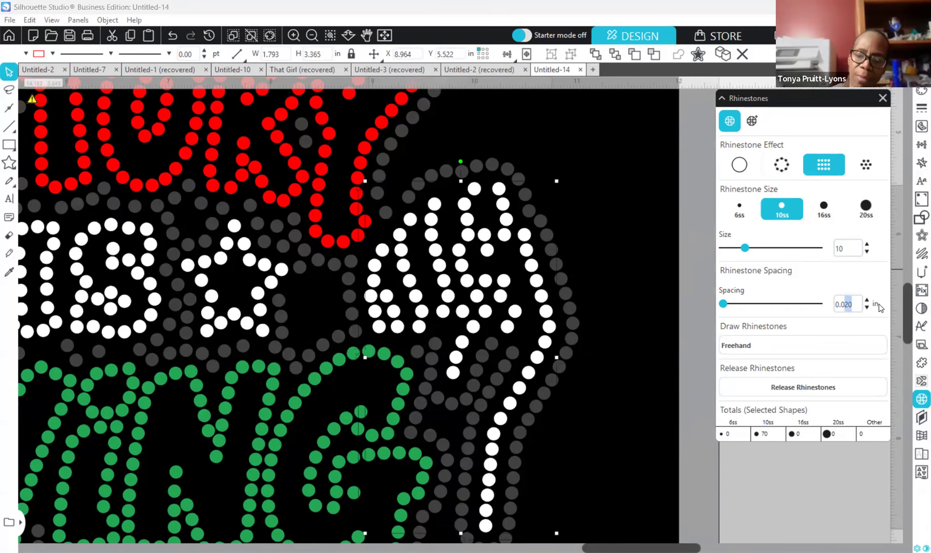
pyautogui.write('25')
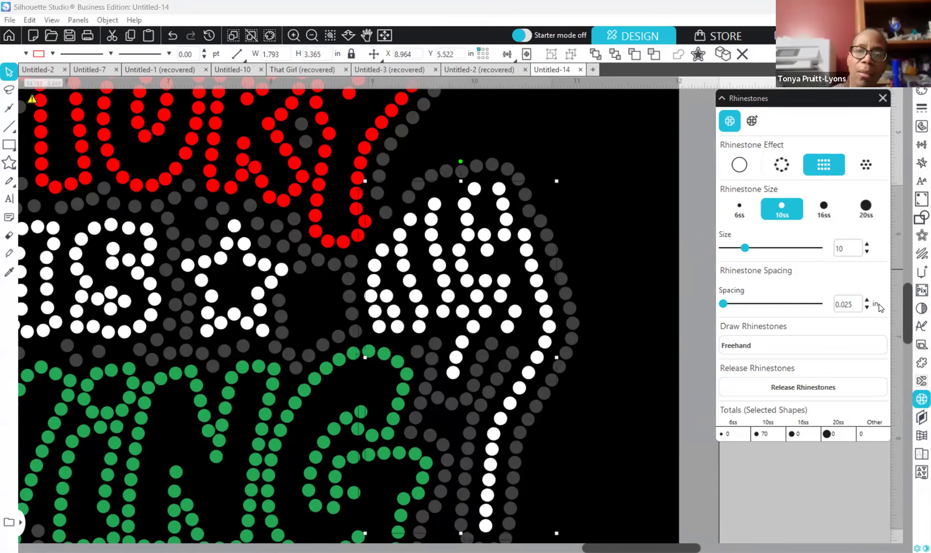
pyautogui.press('Return')
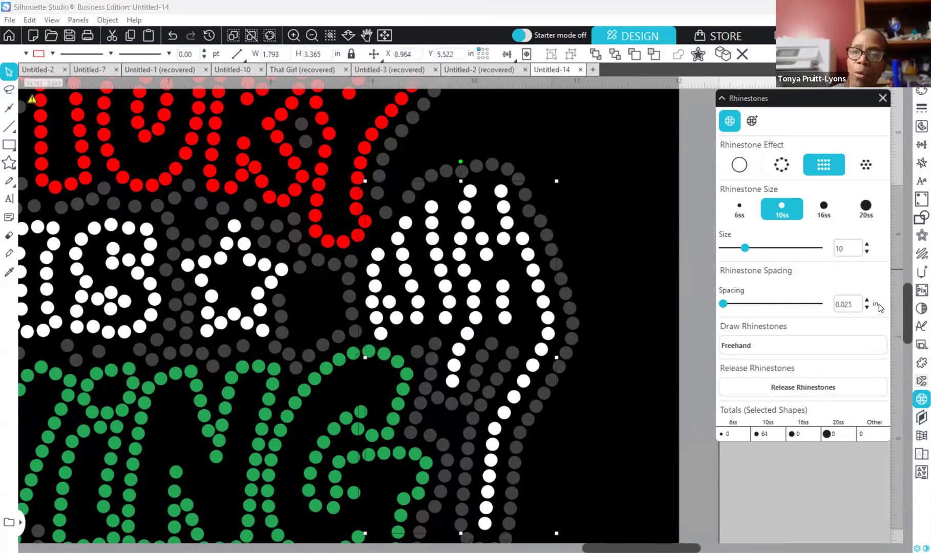
pyautogui.press('Return')
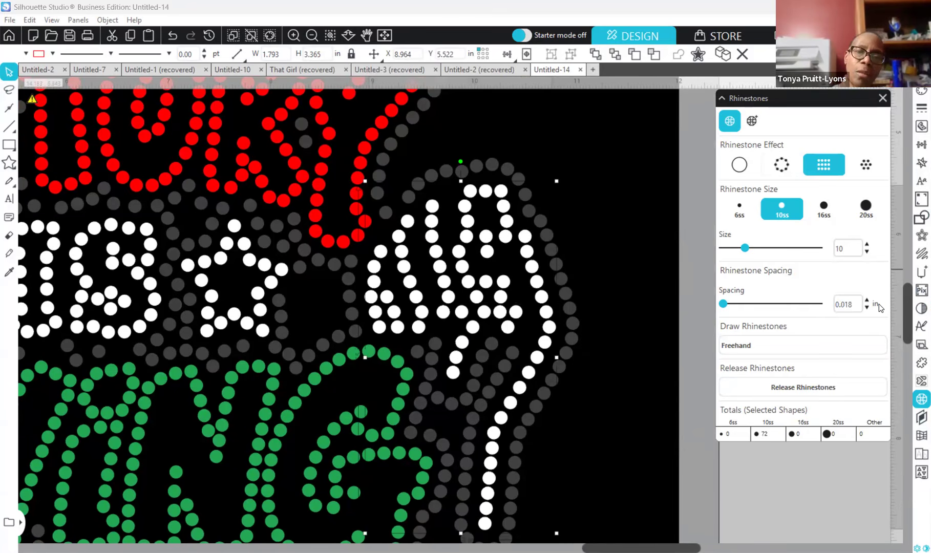
pyautogui.press('Return')
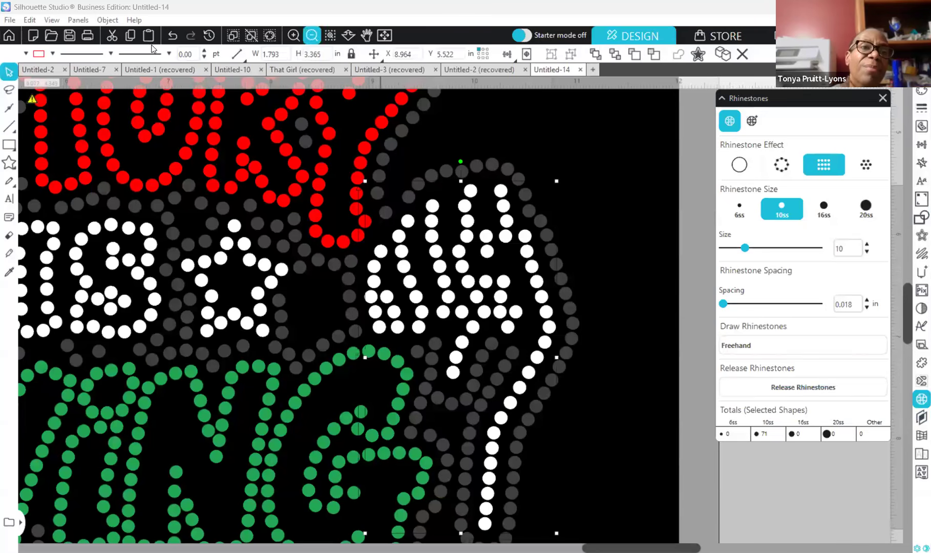
# Step: Undo the spacing trials on the right fist
pyautogui.click(180, 39)
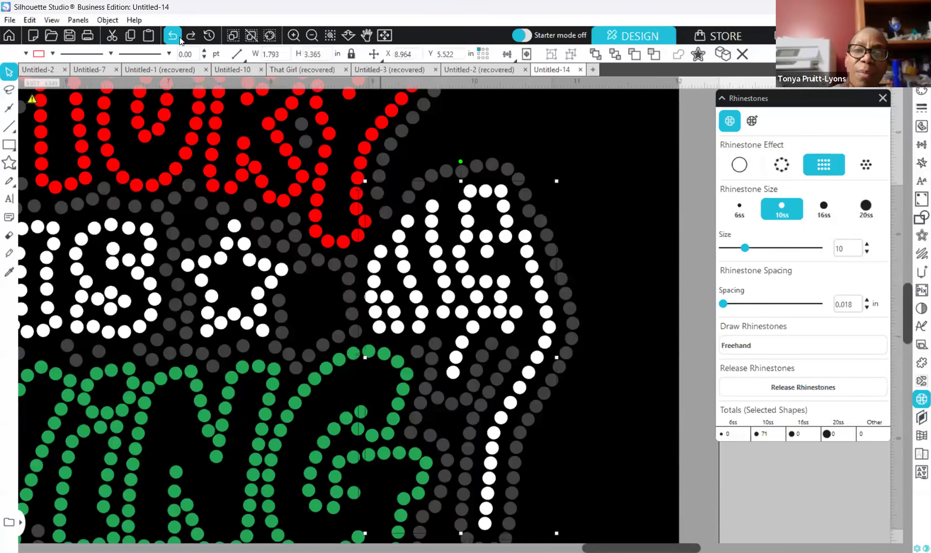
pyautogui.click(179, 39)
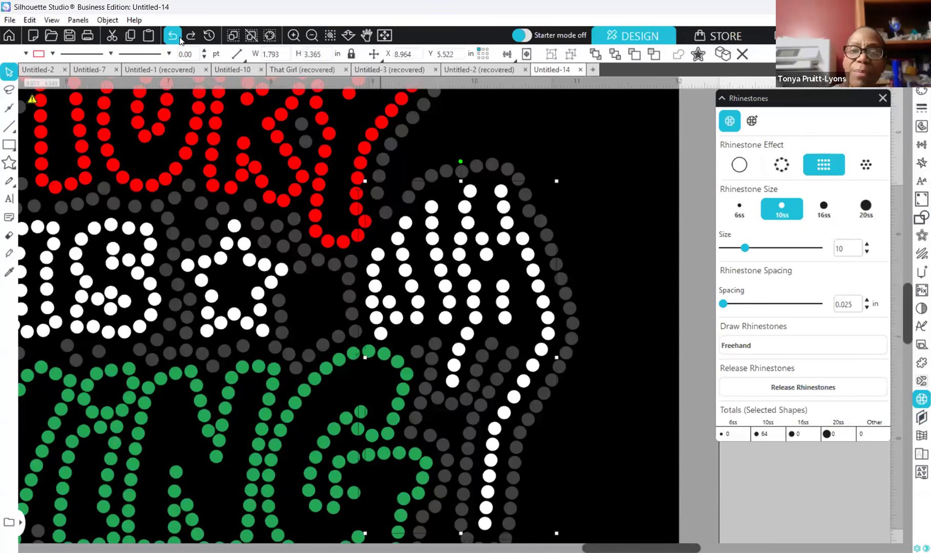
pyautogui.click(180, 39)
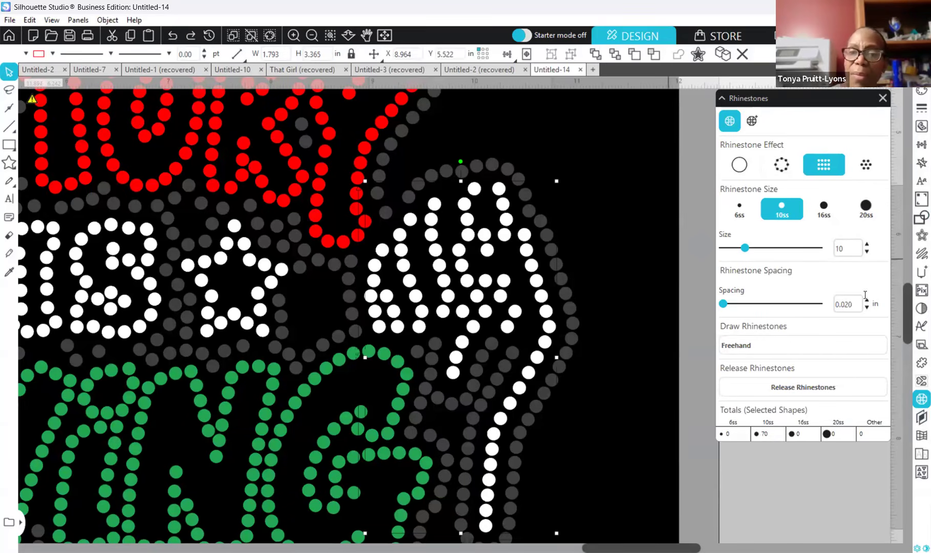
# Step: Set the right fist's rhinestone spacing to 0.025 in and release it into individual stones
pyautogui.moveTo(852, 303); pyautogui.dragTo(841, 304)
pyautogui.write('0')
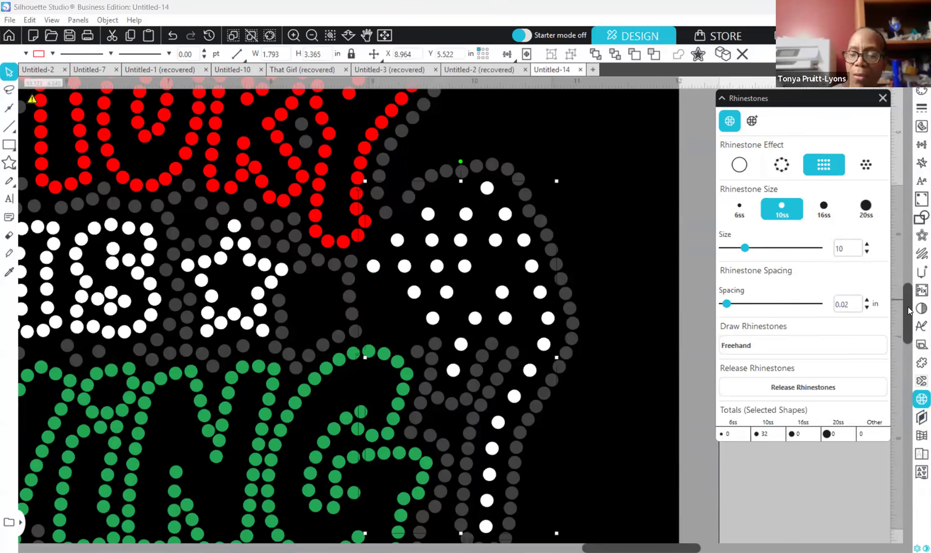
pyautogui.write('20')
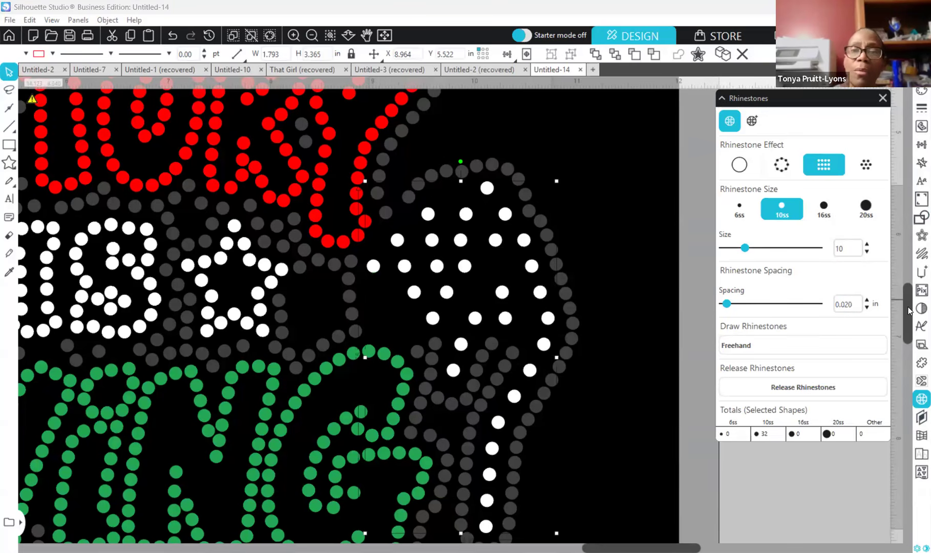
pyautogui.press('Return')
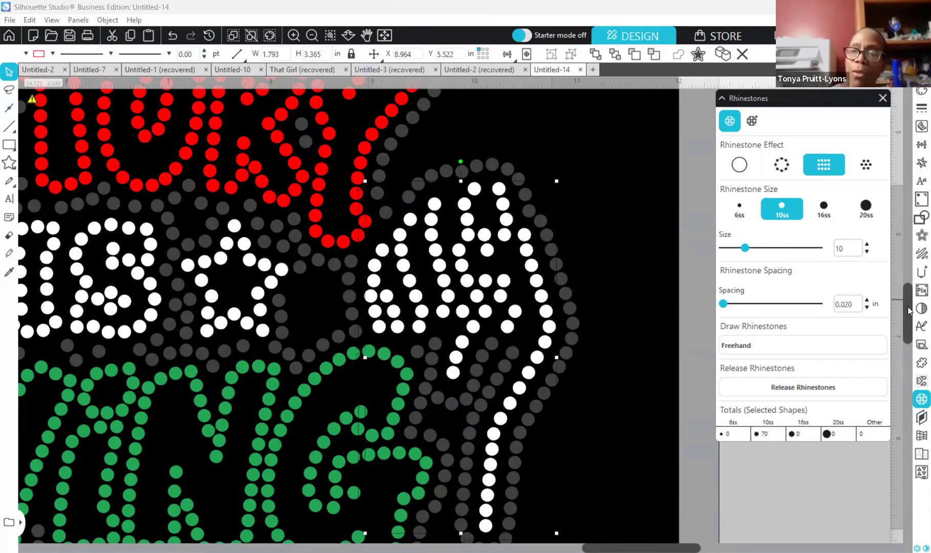
pyautogui.write('5')
pyautogui.press('Return')
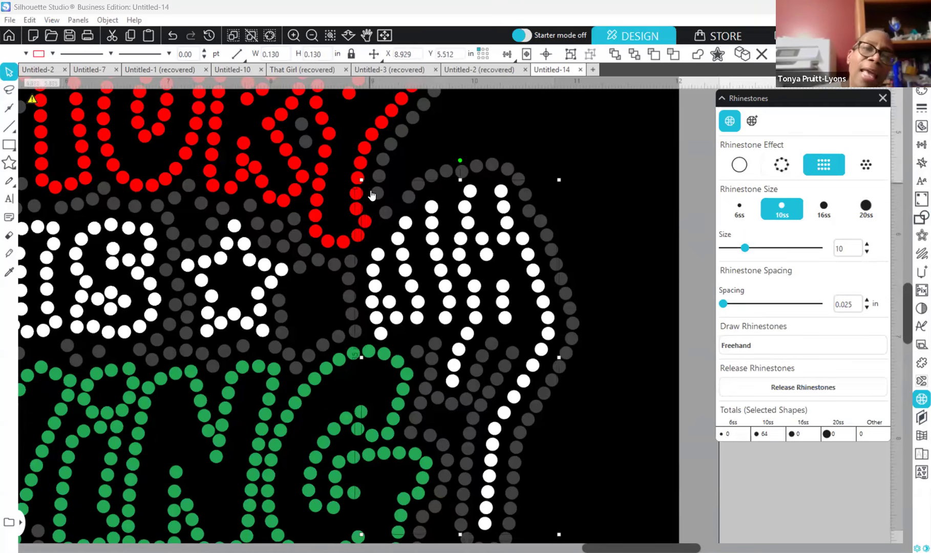
# Step: Add three copied white stones to fill the gaps between the fingertips along the right fist's upper edge
pyautogui.click(470, 192)
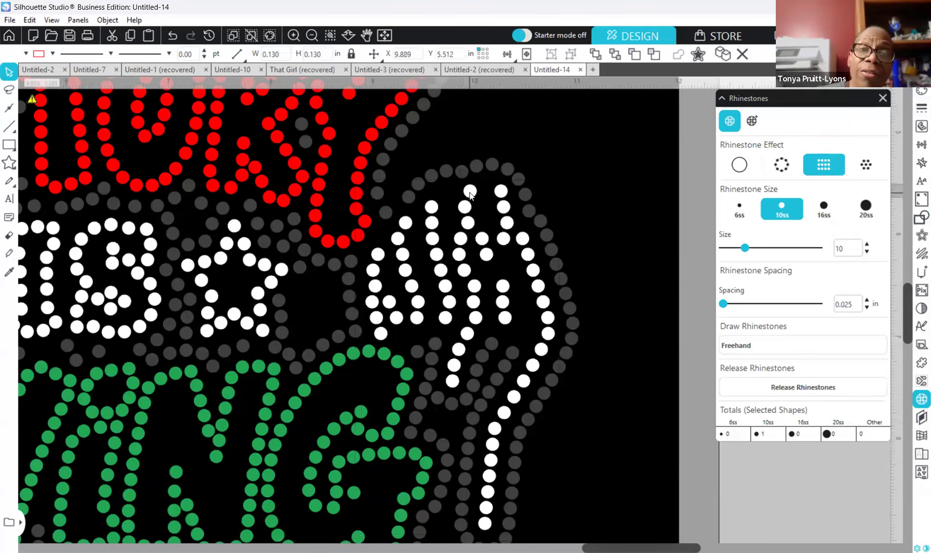
pyautogui.moveTo(480, 194); pyautogui.dragTo(486, 189)
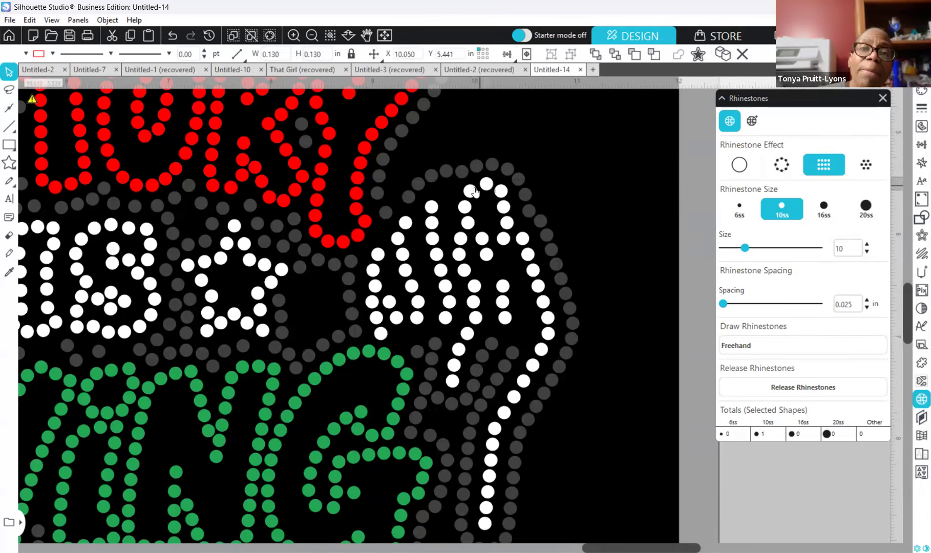
pyautogui.click(432, 207)
pyautogui.moveTo(451, 197); pyautogui.dragTo(450, 195)
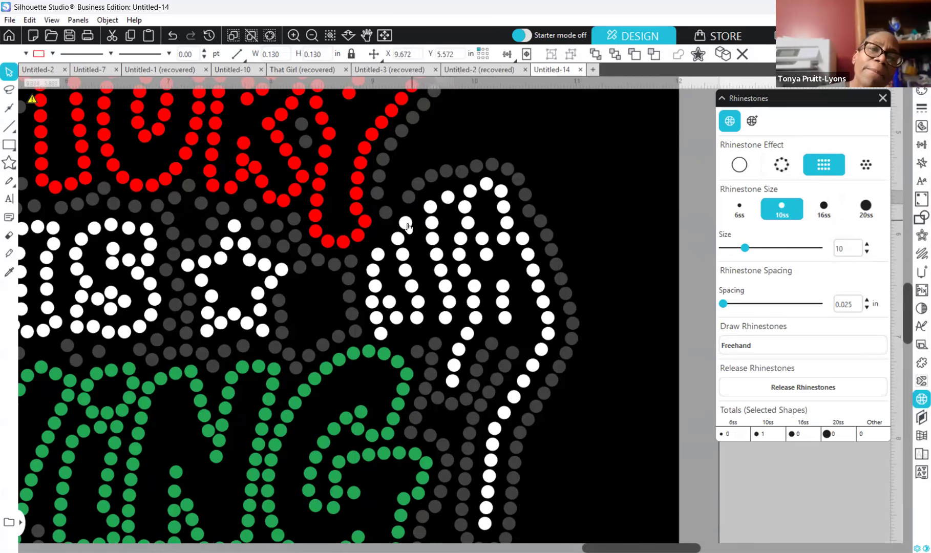
pyautogui.moveTo(406, 224); pyautogui.dragTo(418, 215)
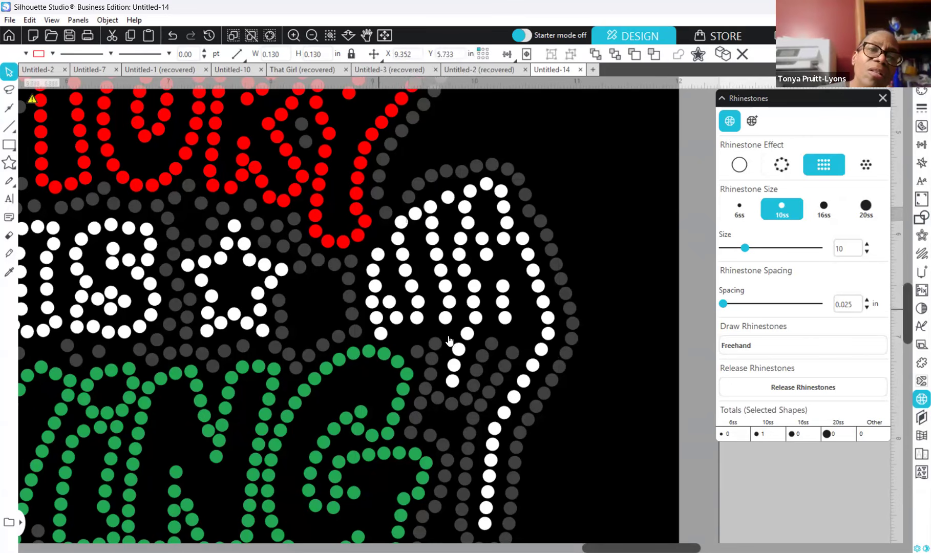
# Step: Move the black-and-white reference artwork directly to the right of the rhinestone design for side-by-side comparison
pyautogui.click(311, 35)
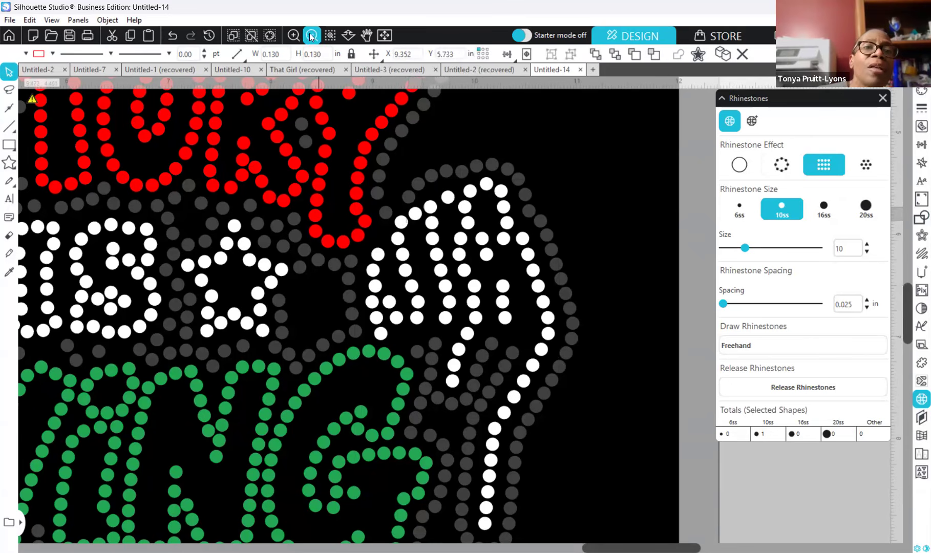
pyautogui.click(311, 34)
pyautogui.click(311, 35)
pyautogui.click(311, 35)
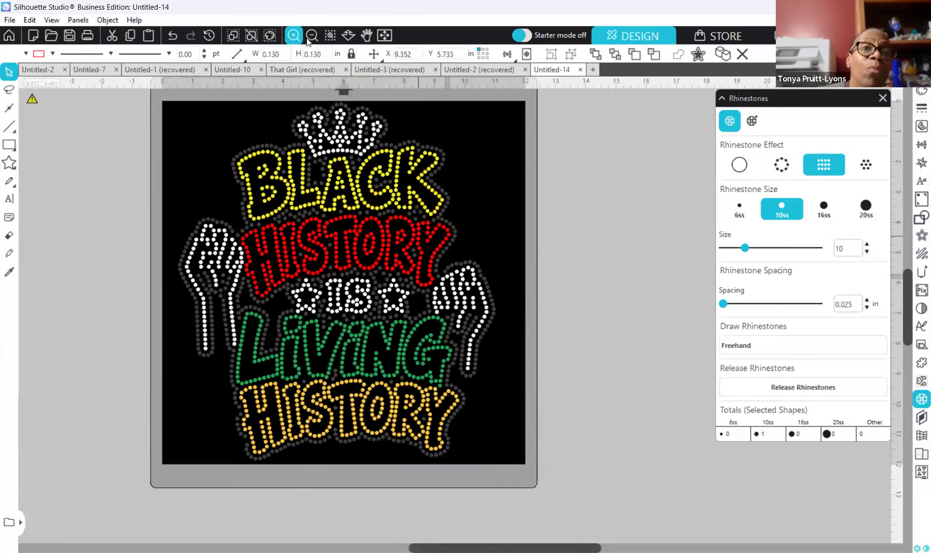
pyautogui.click(308, 37)
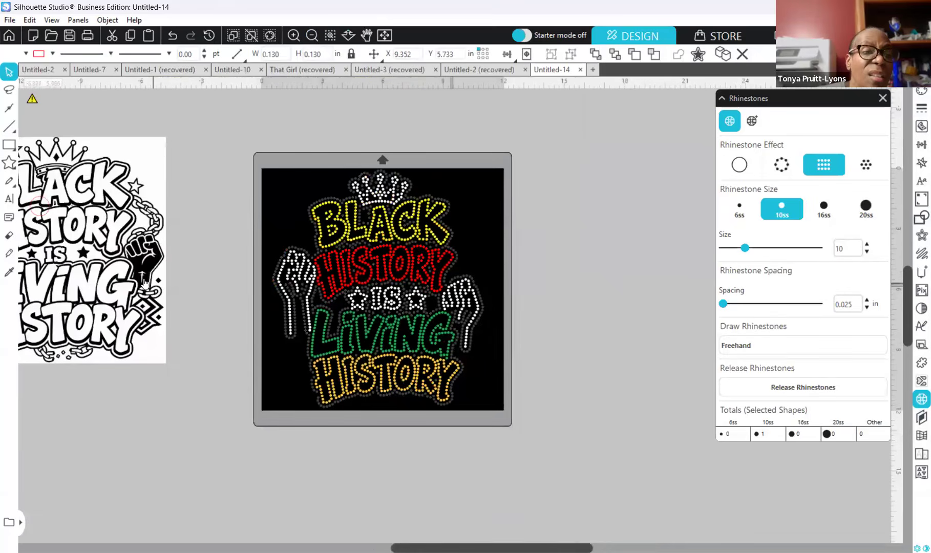
pyautogui.moveTo(156, 323); pyautogui.dragTo(689, 330)
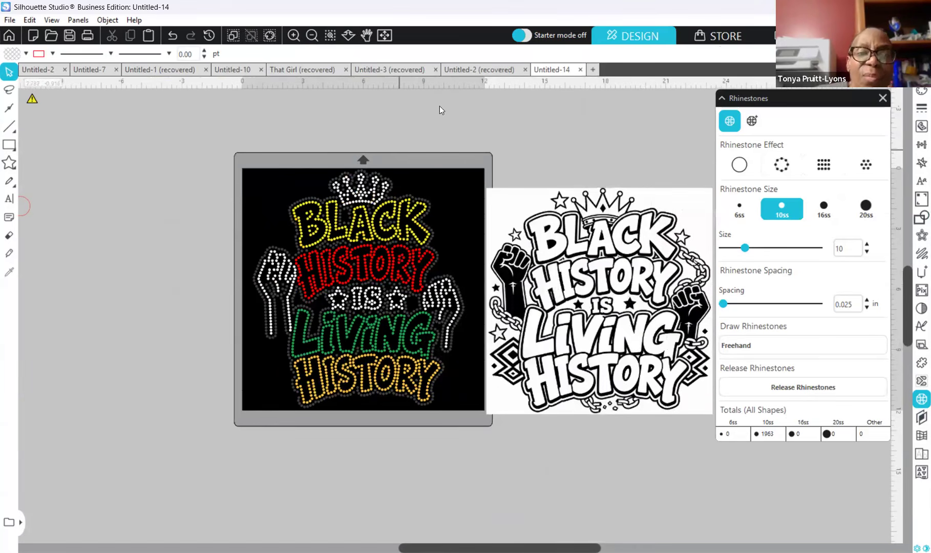
pyautogui.click(310, 39)
pyautogui.click(289, 36)
pyautogui.click(289, 37)
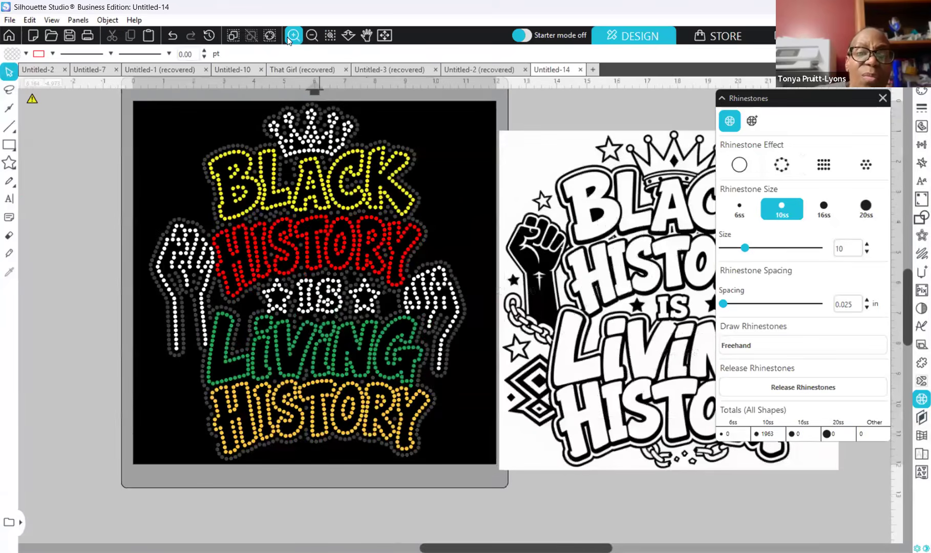
# Step: Move the black-and-white reference artwork farther right, leaving a wider gap beside the rhinestone design
pyautogui.click(289, 37)
pyautogui.moveTo(655, 392); pyautogui.dragTo(689, 376)
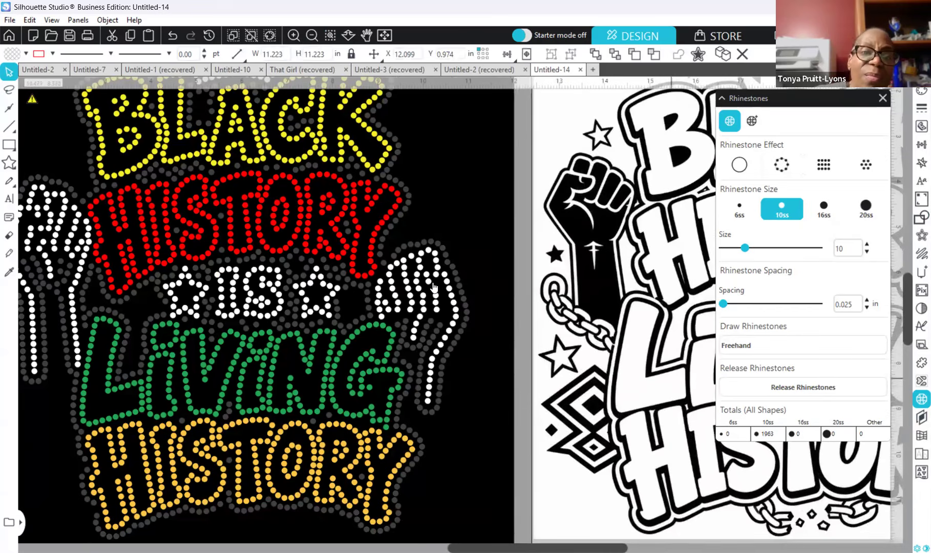
pyautogui.click(432, 286)
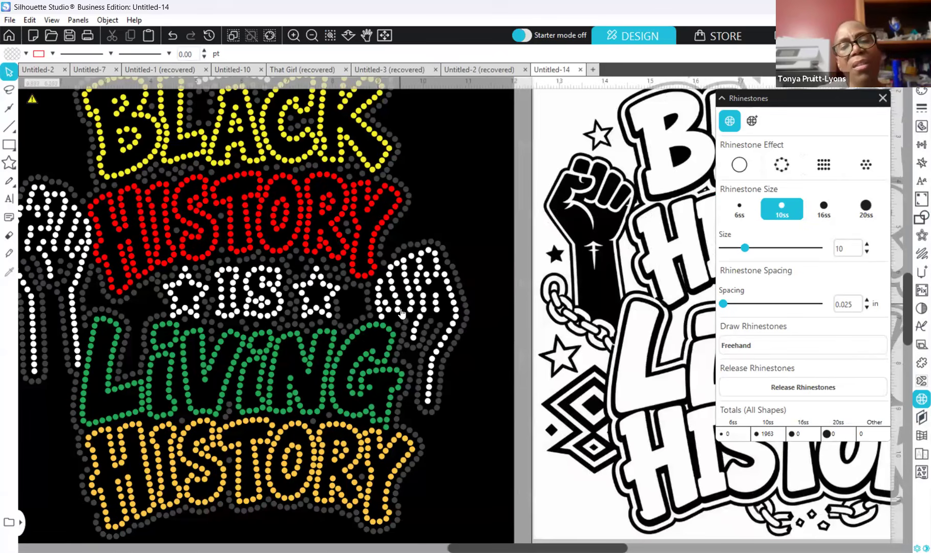
pyautogui.moveTo(680, 391); pyautogui.dragTo(759, 401)
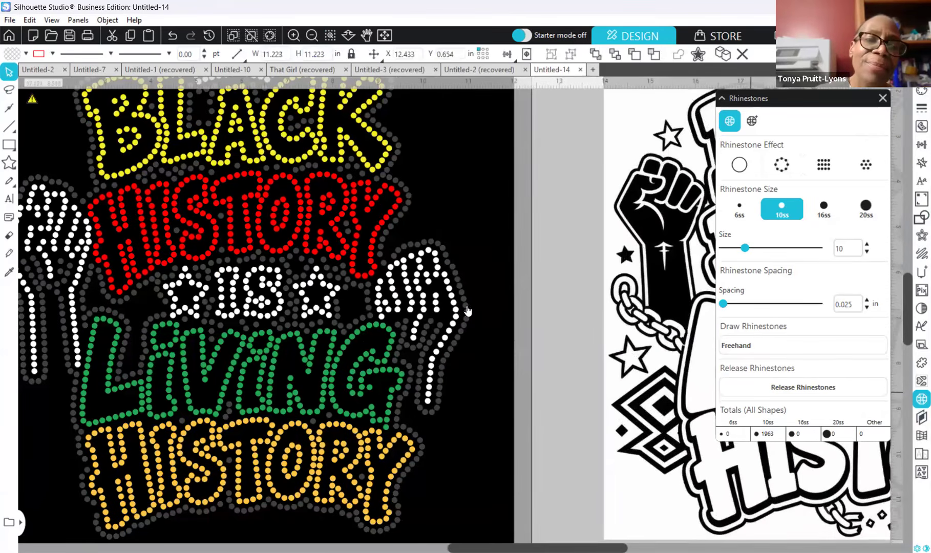
# Step: Try nudging the white stones along the right fist's outer left edge slightly to the left
pyautogui.click(316, 95)
pyautogui.click(295, 36)
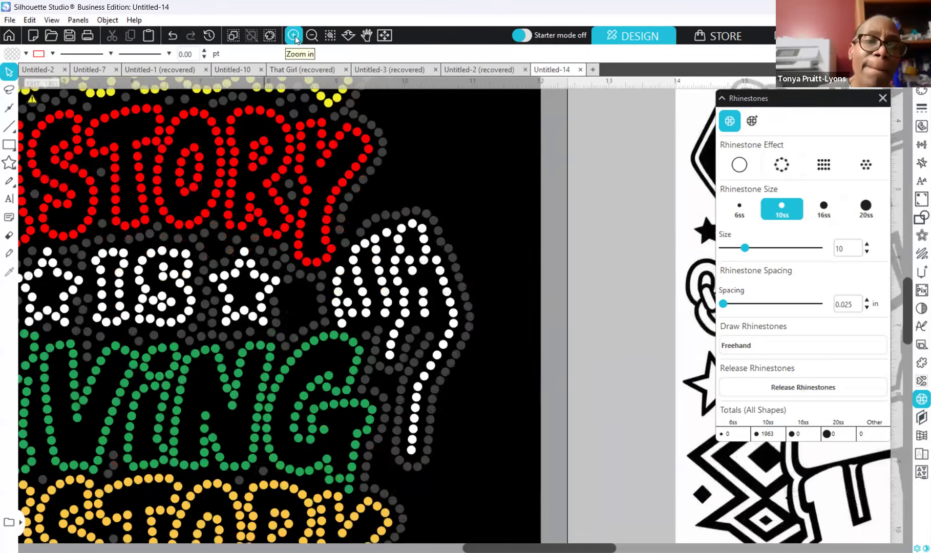
pyautogui.click(295, 35)
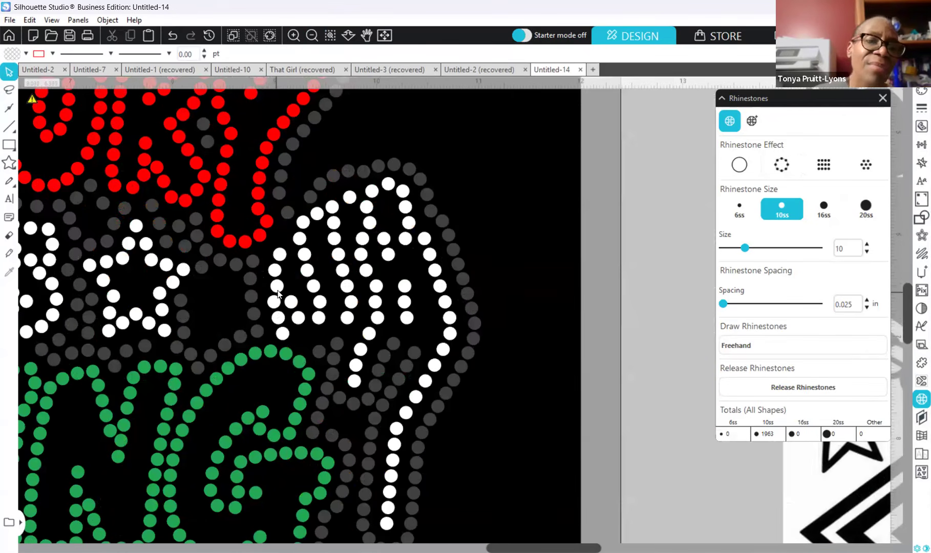
pyautogui.click(306, 296)
pyautogui.press('Left')
pyautogui.press('Left')
pyautogui.press('Left')
pyautogui.press('Left')
pyautogui.press('Left')
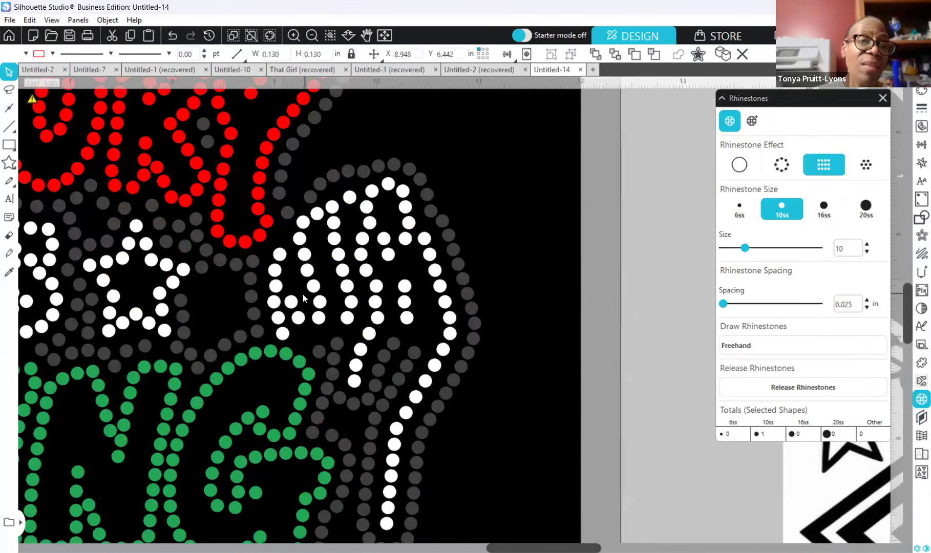
pyautogui.press('Left')
pyautogui.click(275, 271)
pyautogui.press('Left')
pyautogui.press('Left')
pyautogui.press('Left')
pyautogui.press('Left')
# Step: Try shifting the uppermost stone of the right fist's left edge outward and lining up the stones below it
pyautogui.click(279, 256)
pyautogui.press('Left')
pyautogui.press('Left')
pyautogui.press('Left')
pyautogui.press('Left')
pyautogui.press('Left')
pyautogui.press('Left')
pyautogui.press('Left')
pyautogui.press('Left')
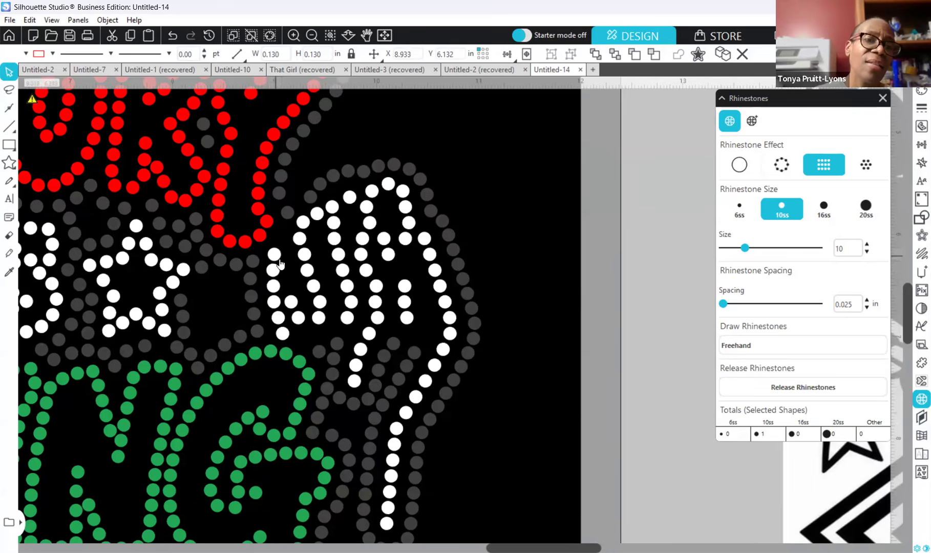
pyautogui.click(274, 273)
pyautogui.click(272, 287)
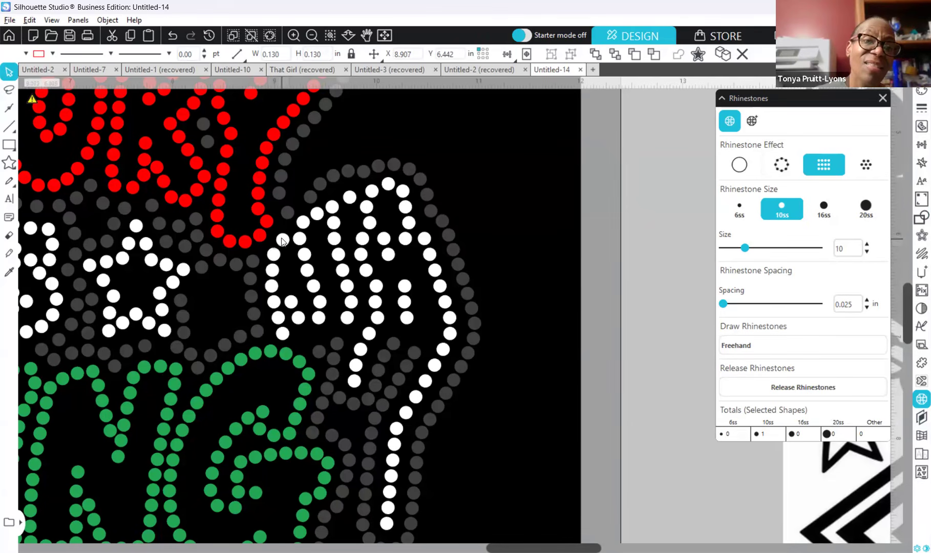
# Step: Try adding a copied white stone at the right fist's upper-left corner and rearranging the lower finger stones into a slope
pyautogui.click(282, 241)
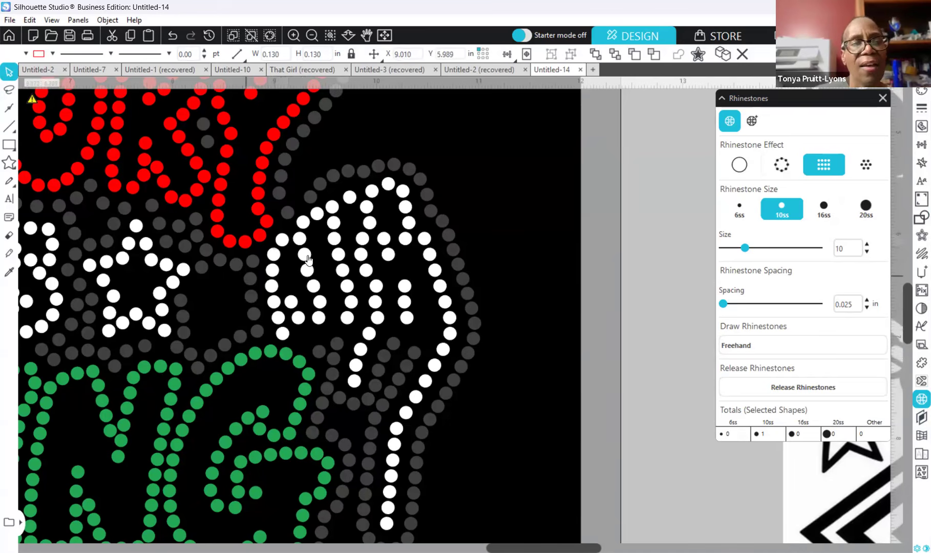
pyautogui.moveTo(298, 323); pyautogui.dragTo(335, 314)
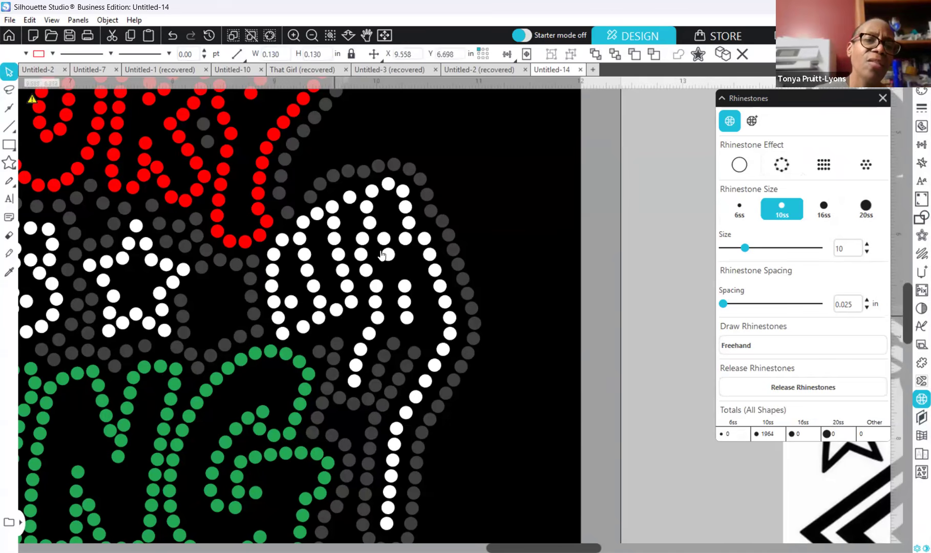
pyautogui.click(359, 265)
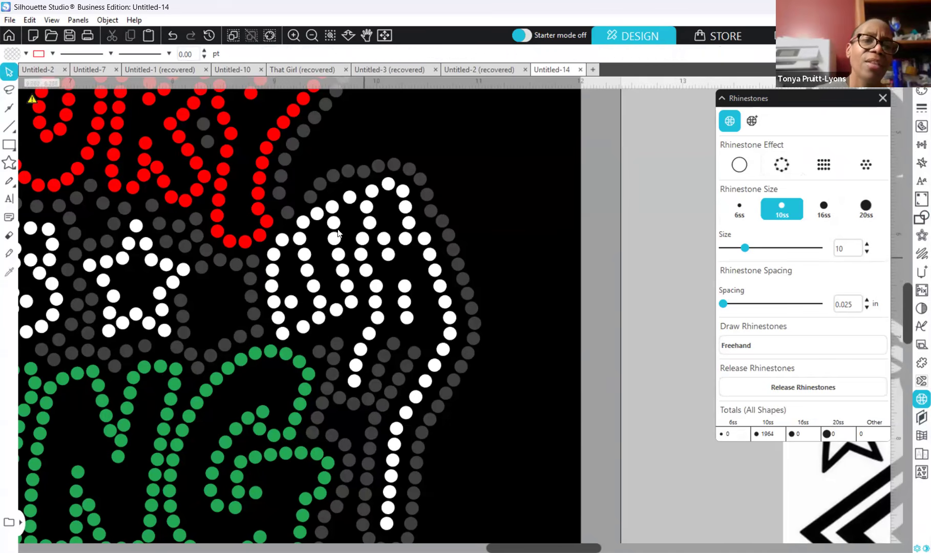
pyautogui.click(365, 247)
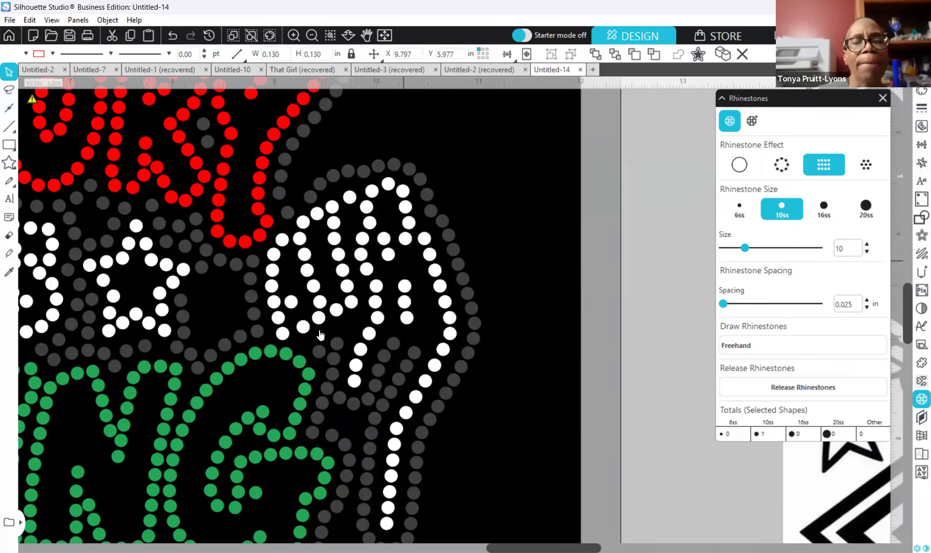
pyautogui.click(459, 151)
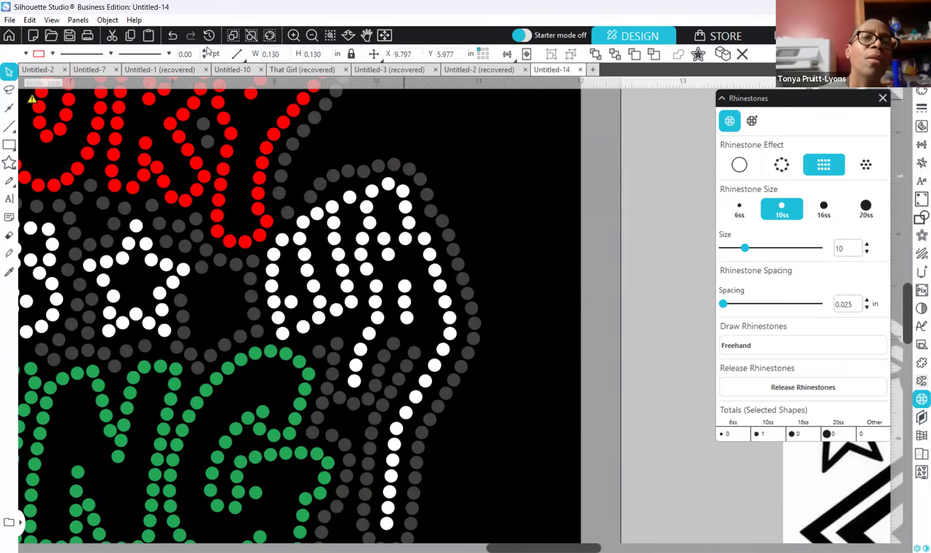
# Step: Try taking surplus white stones out of the right fist and parking them outside the black design area
pyautogui.click(311, 35)
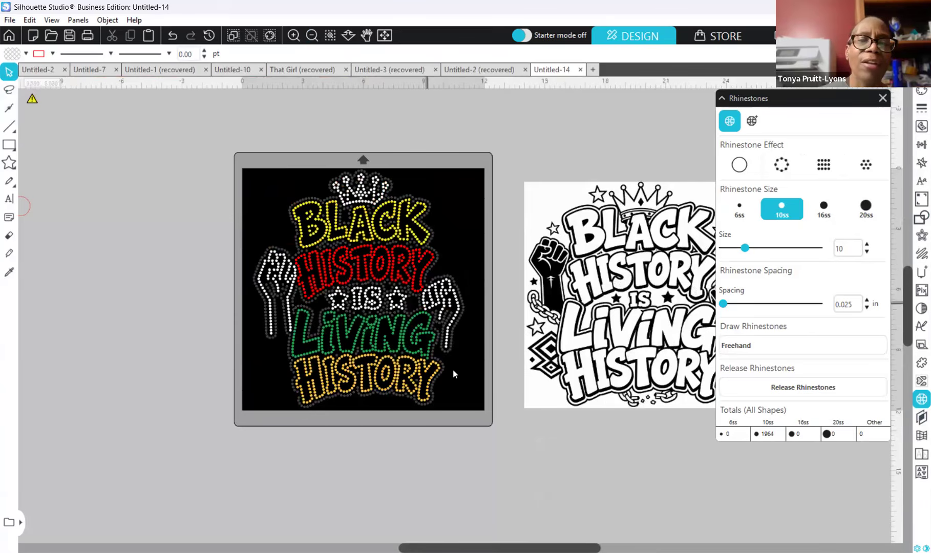
pyautogui.moveTo(474, 420); pyautogui.dragTo(518, 428)
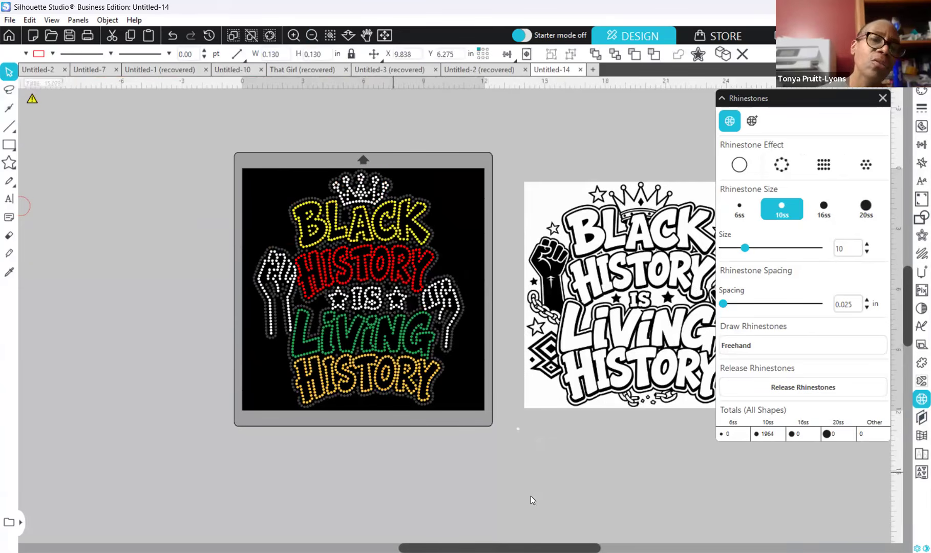
pyautogui.moveTo(587, 547); pyautogui.dragTo(622, 547)
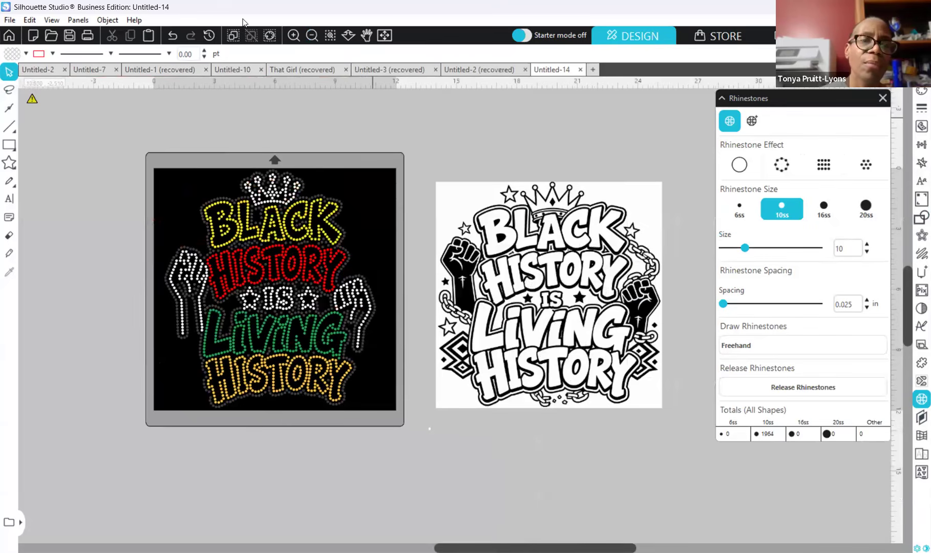
pyautogui.click(292, 36)
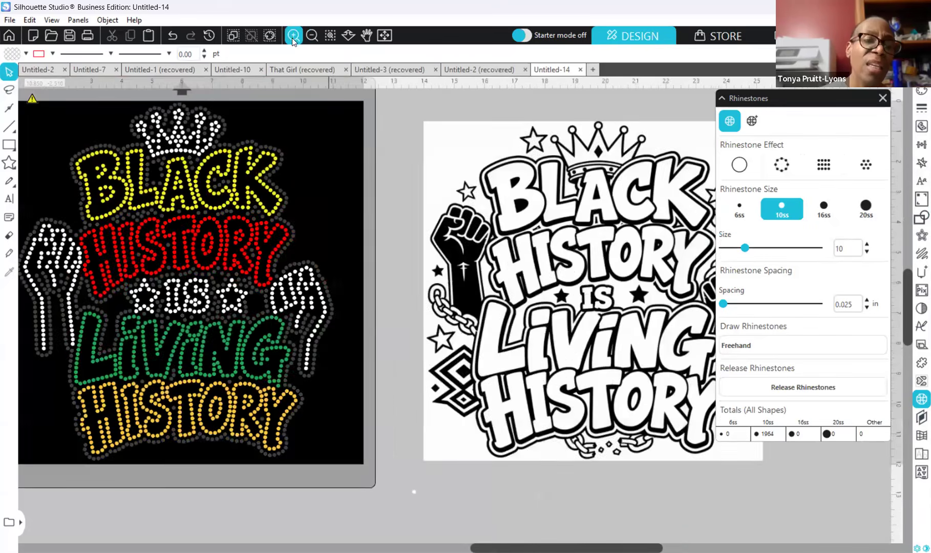
pyautogui.click(292, 37)
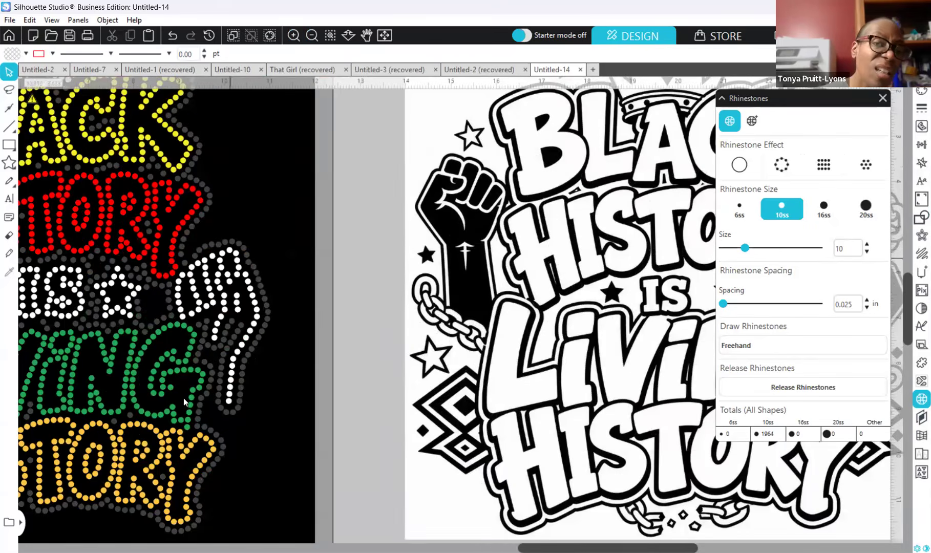
pyautogui.click(188, 310)
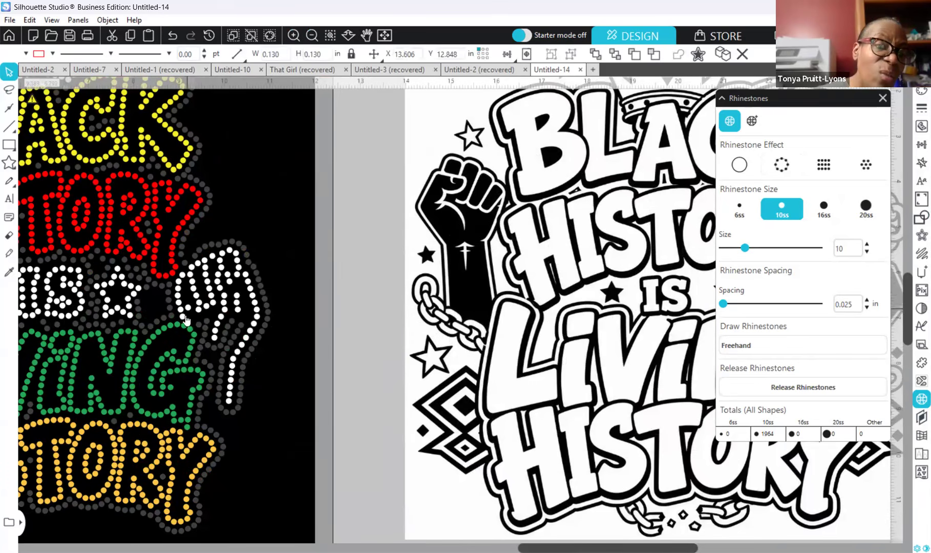
pyautogui.click(181, 323)
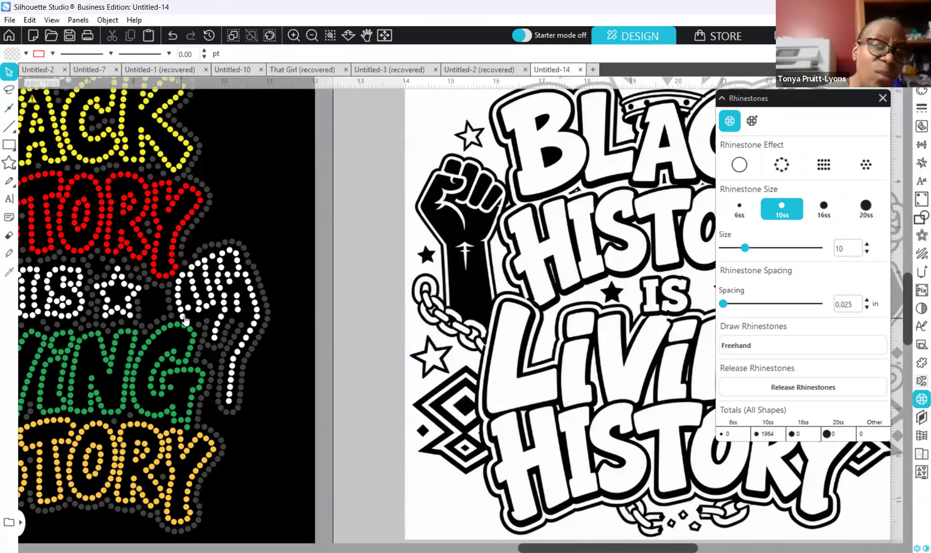
pyautogui.moveTo(183, 318); pyautogui.dragTo(378, 309)
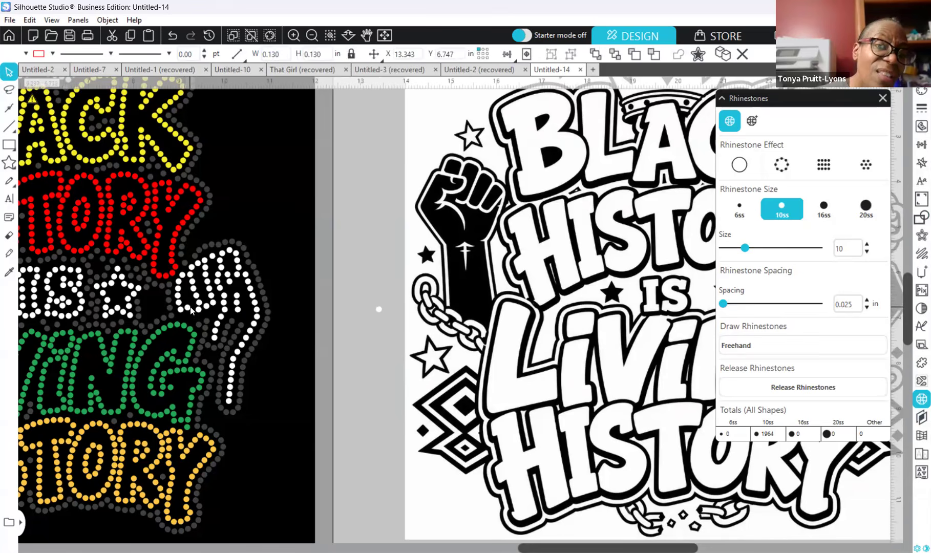
# Step: Try pulling another stone out of the right fist's finger lines and deleting a stone parked beside the design
pyautogui.click(192, 310)
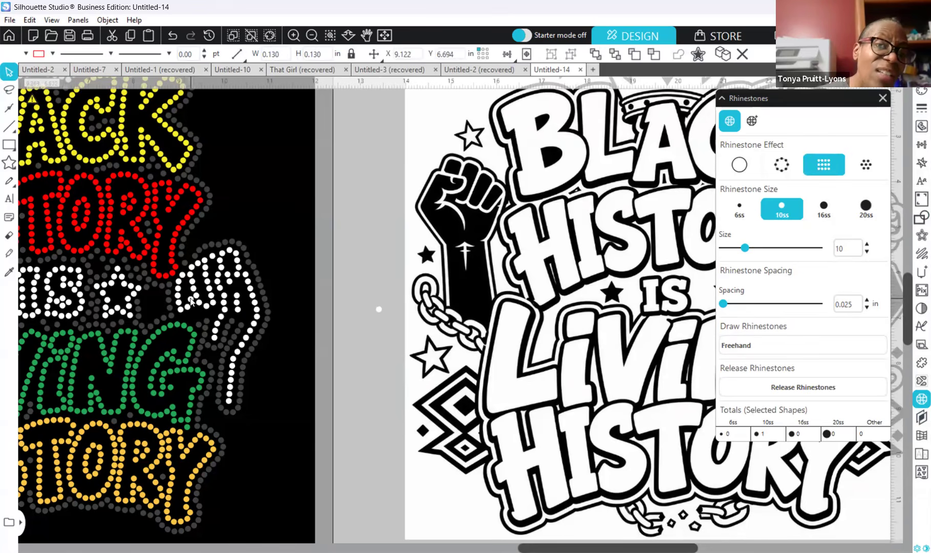
pyautogui.moveTo(189, 302); pyautogui.dragTo(326, 243)
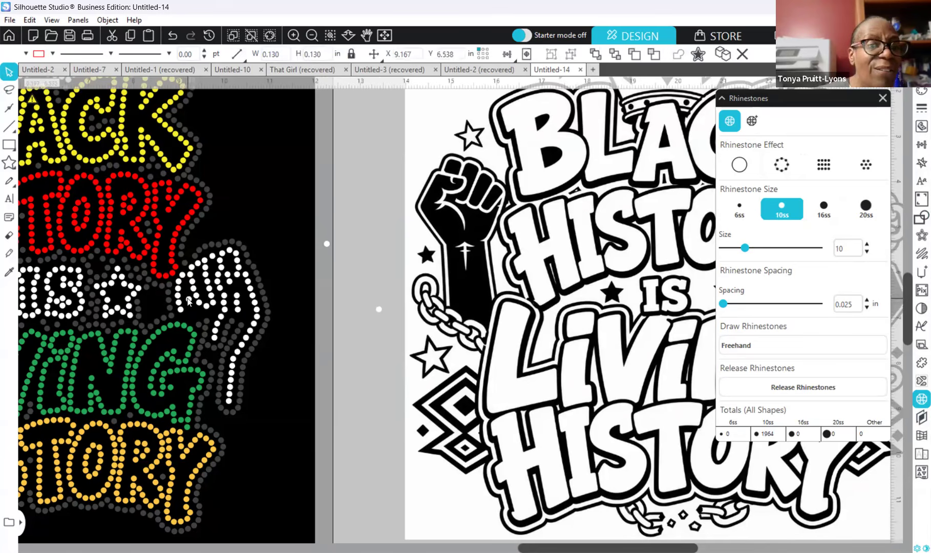
pyautogui.click(184, 305)
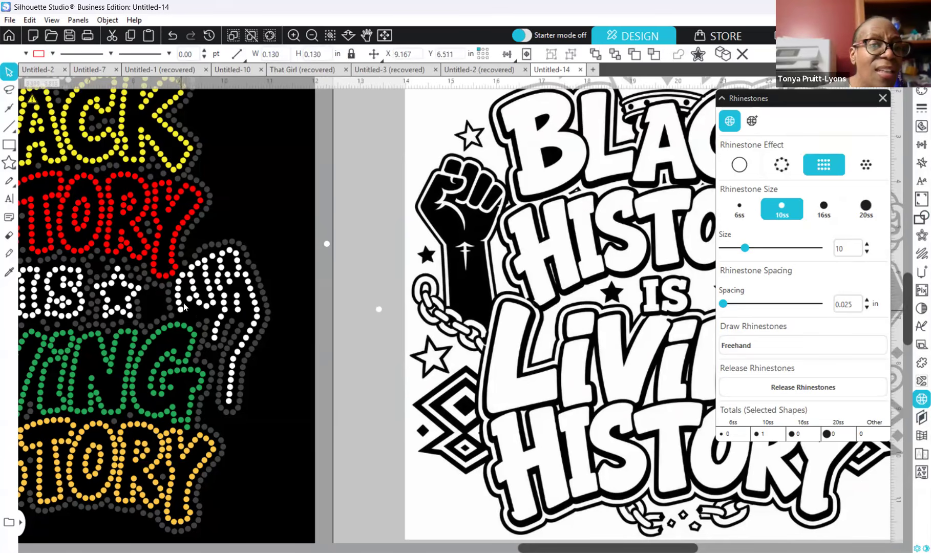
pyautogui.click(382, 289)
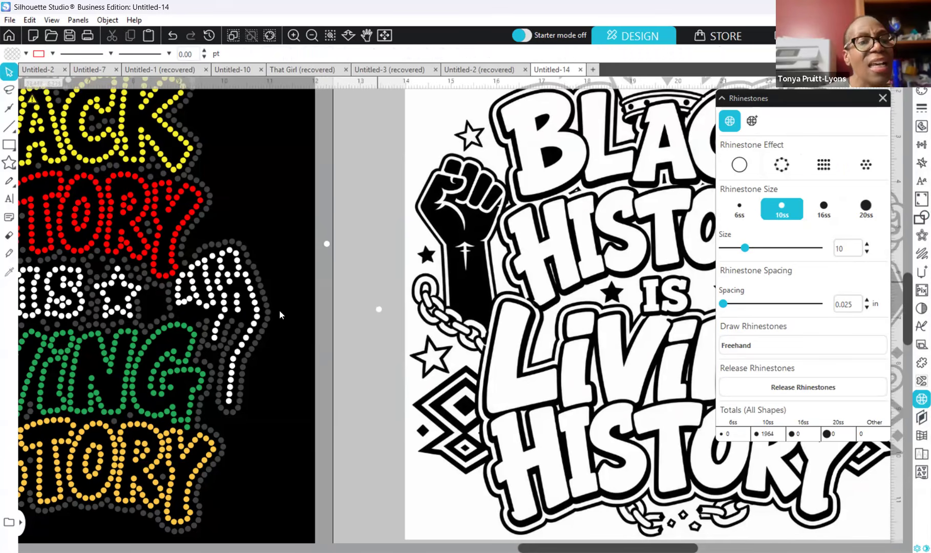
pyautogui.click(182, 309)
pyautogui.click(364, 251)
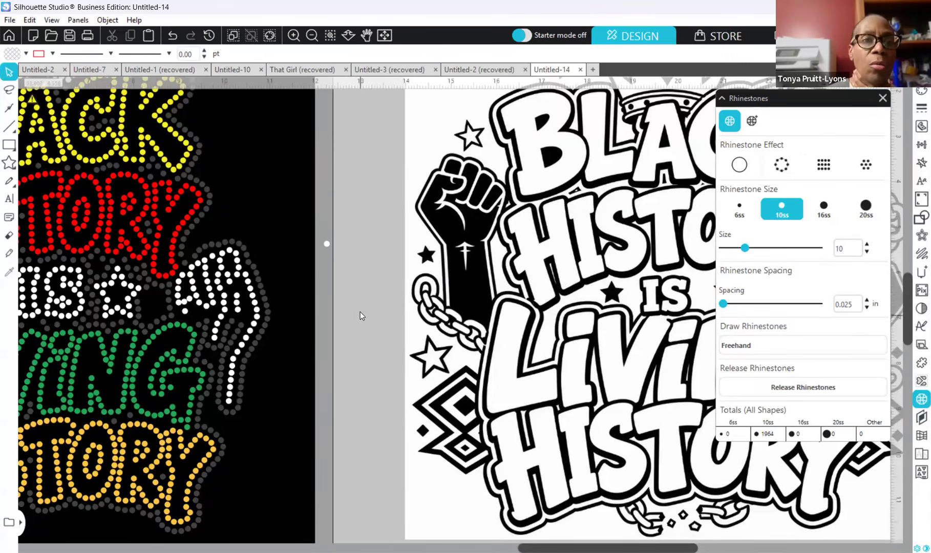
# Step: Undo the removal of the white stones taken out of the right fist
pyautogui.scroll(1, 360, 312)
pyautogui.click(171, 34)
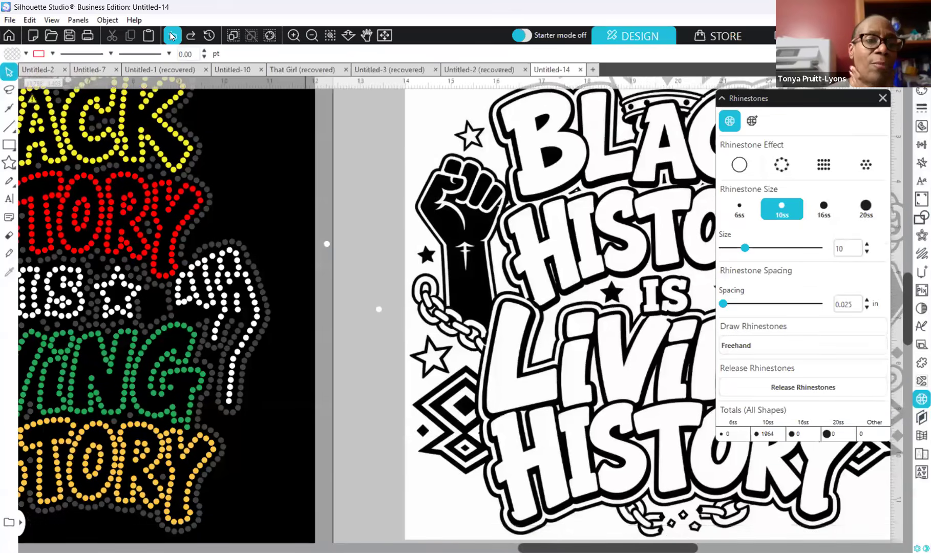
pyautogui.hotkey('ctrl', '-')
pyautogui.hotkey('ctrl', '-')
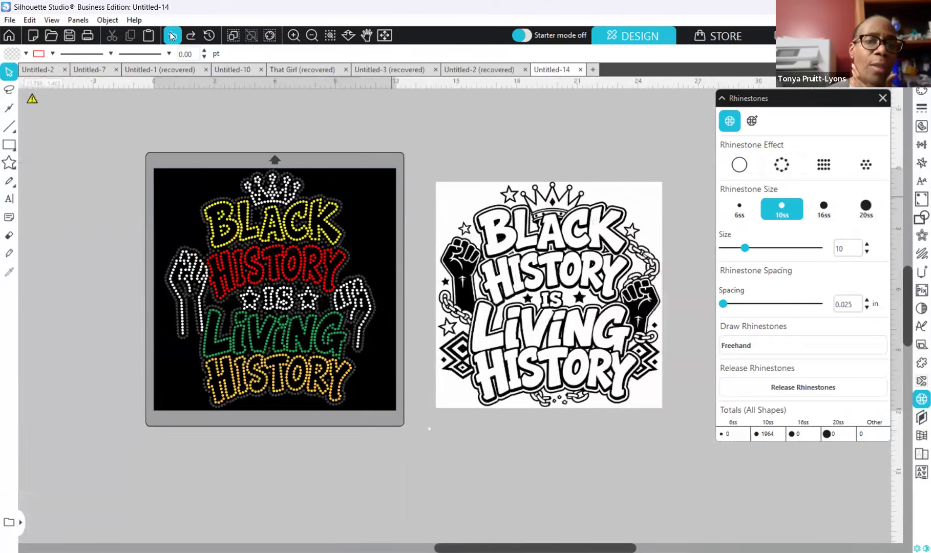
pyautogui.hscroll(-2, 170, 31)
pyautogui.hotkey('ctrl', '+')
pyautogui.hotkey('ctrl', '+')
pyautogui.hotkey('ctrl', '+')
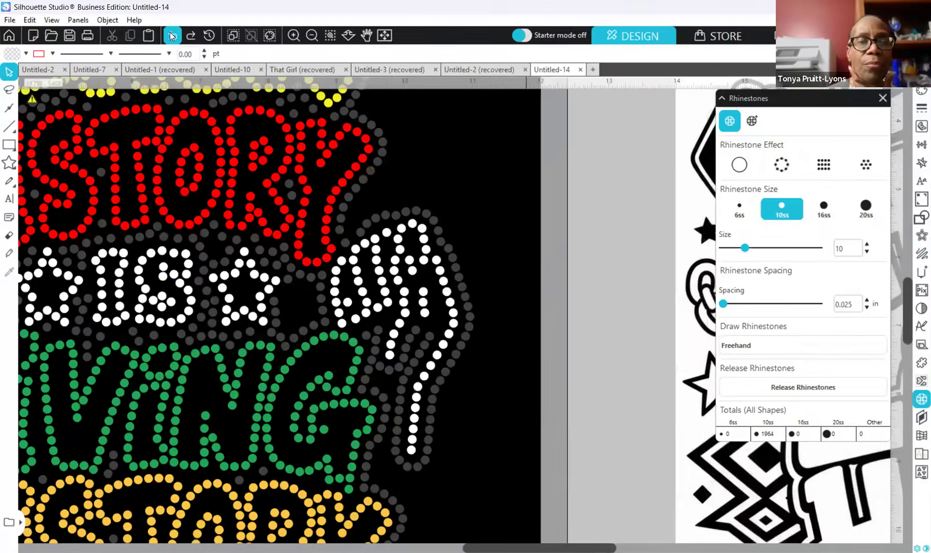
# Step: Undo the added stone, the finger rearrangement and the edge nudges on the right fist
pyautogui.click(170, 32)
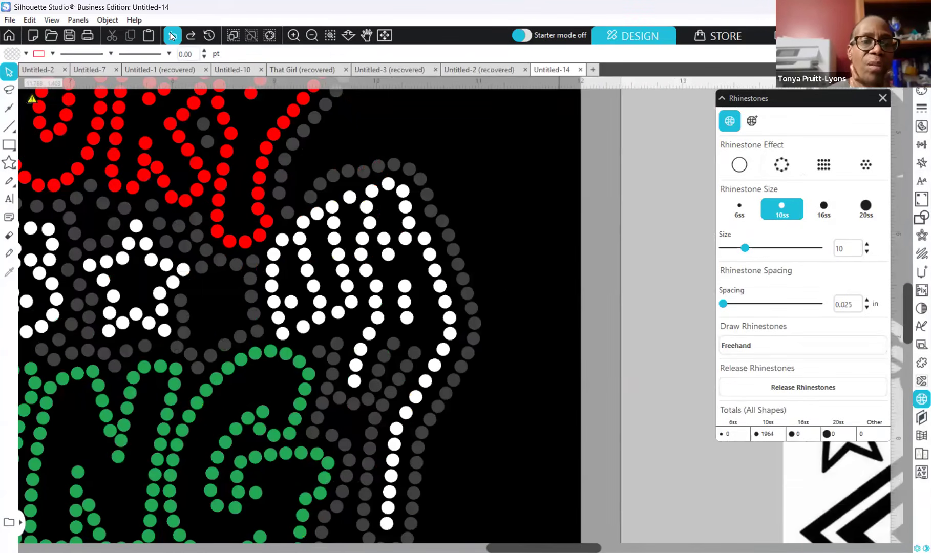
pyautogui.click(170, 32)
pyautogui.click(170, 31)
pyautogui.click(170, 32)
pyautogui.click(170, 32)
pyautogui.click(170, 32)
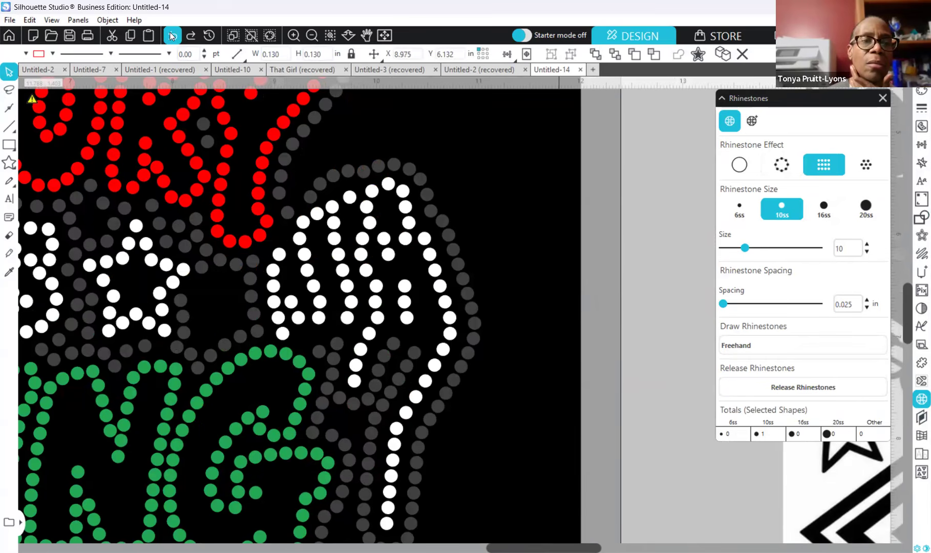
pyautogui.click(169, 32)
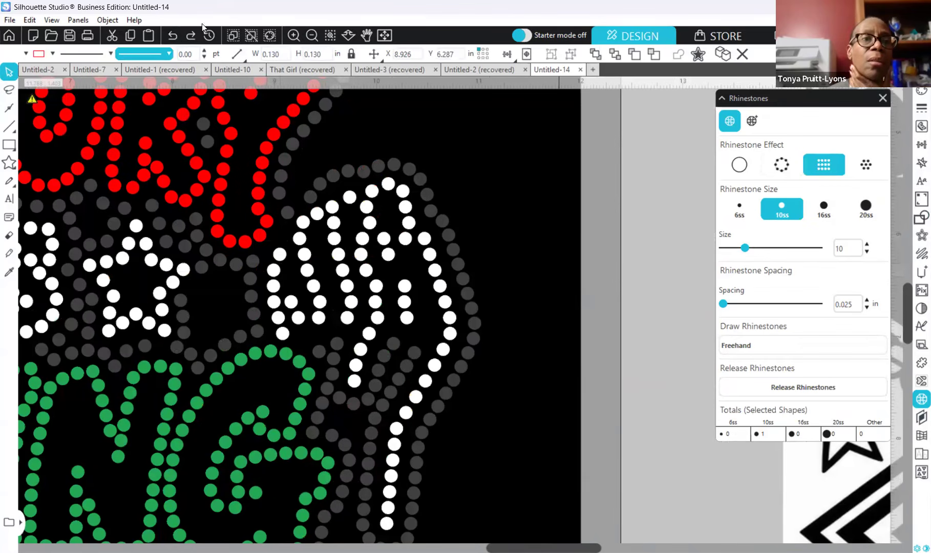
pyautogui.click(170, 32)
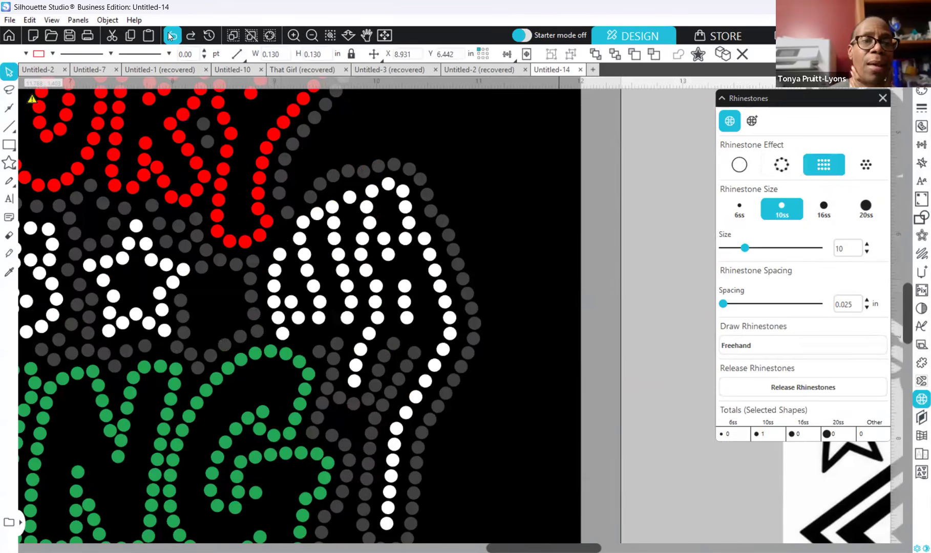
pyautogui.click(170, 35)
pyautogui.click(170, 35)
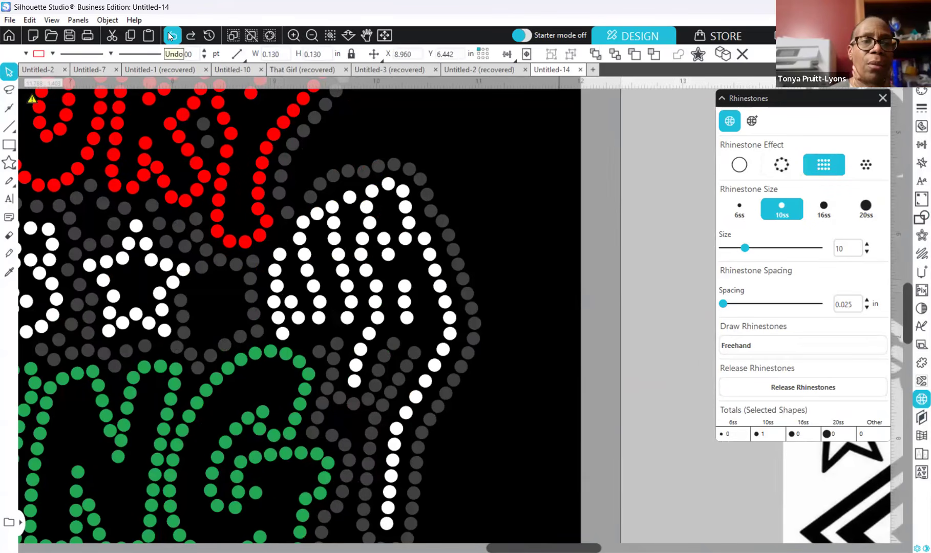
pyautogui.click(170, 35)
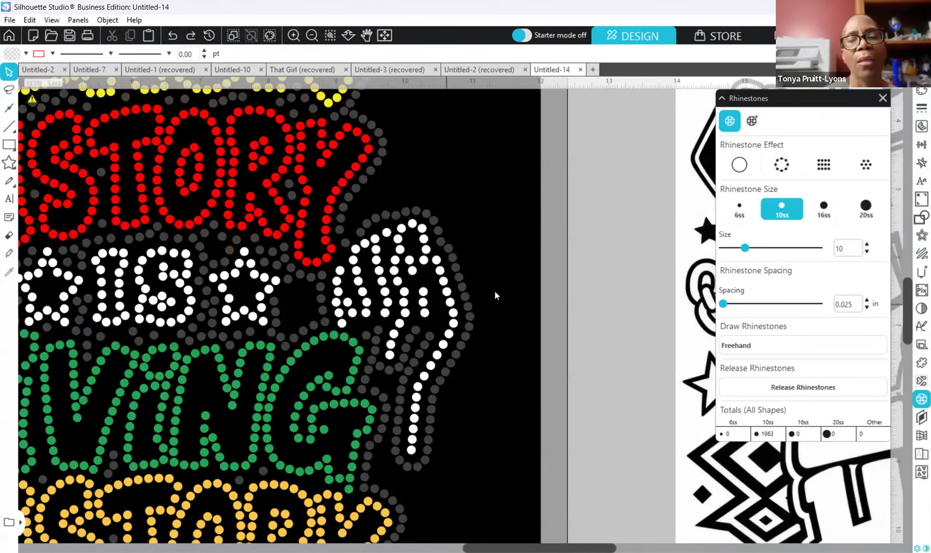
# Step: Review the whole rhinestone design beside the reference artwork, checking both fists, the stars and the lettering
pyautogui.scroll(-1, 497, 282)
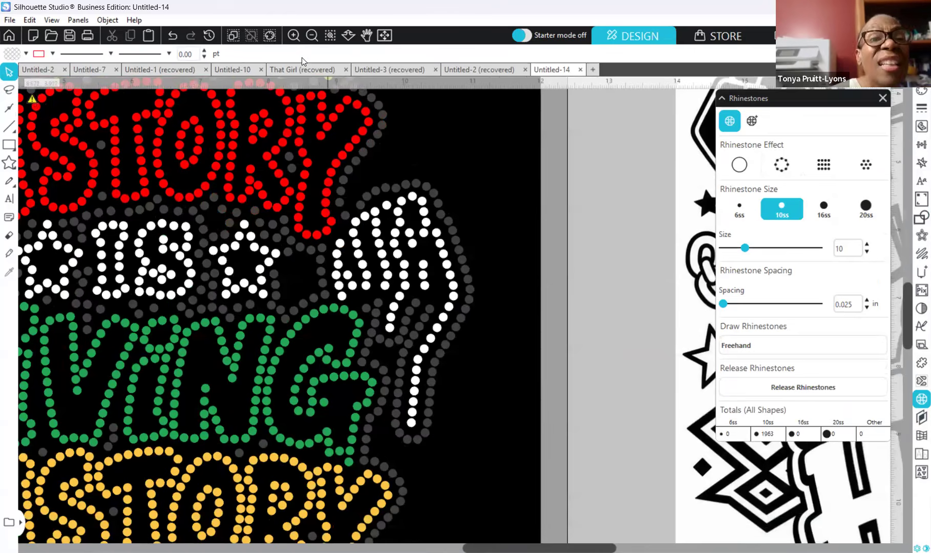
pyautogui.click(312, 35)
pyautogui.click(312, 34)
pyautogui.click(312, 34)
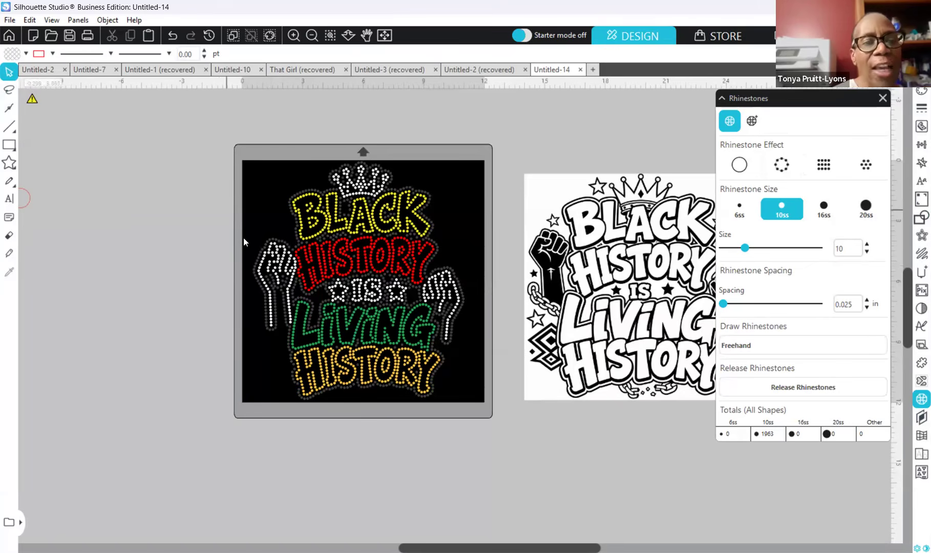
pyautogui.scroll(1, 243, 237)
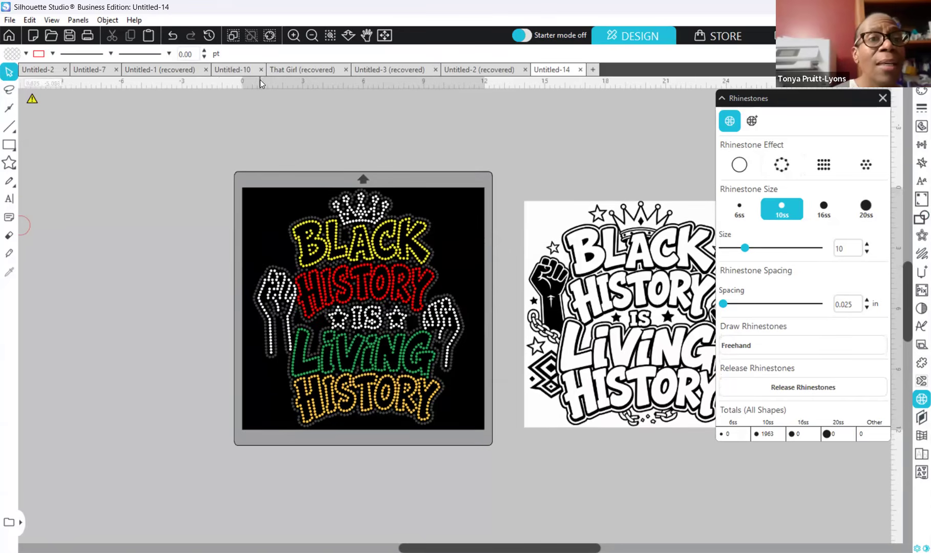
pyautogui.click(312, 36)
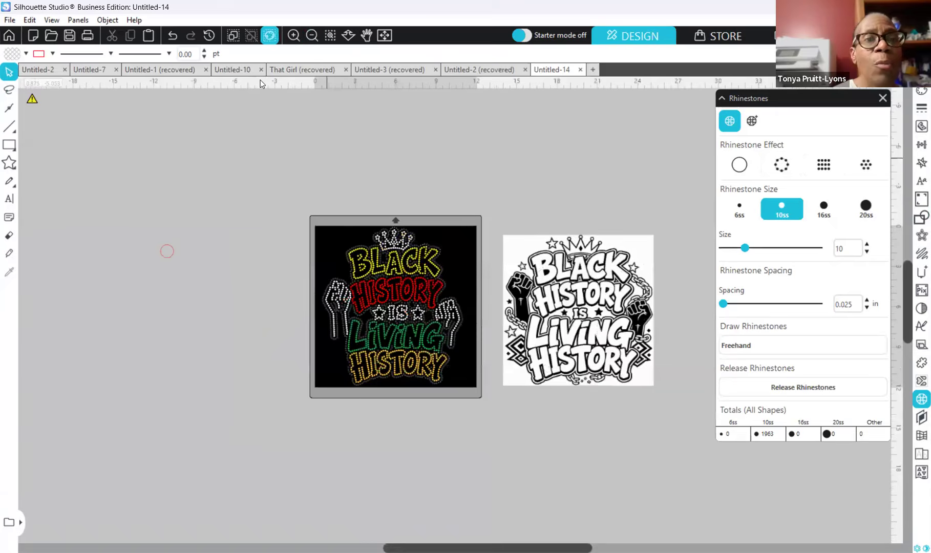
pyautogui.click(294, 35)
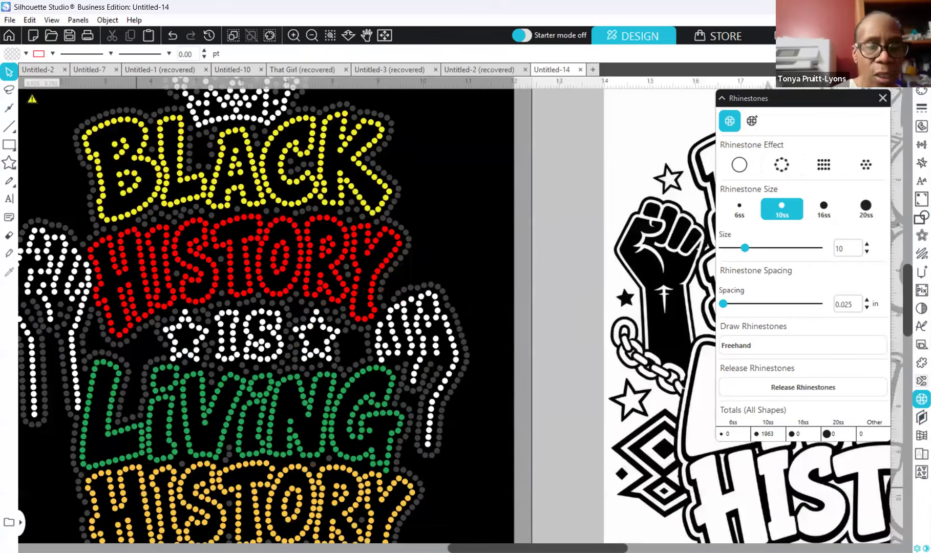
pyautogui.moveTo(486, 548); pyautogui.dragTo(422, 548)
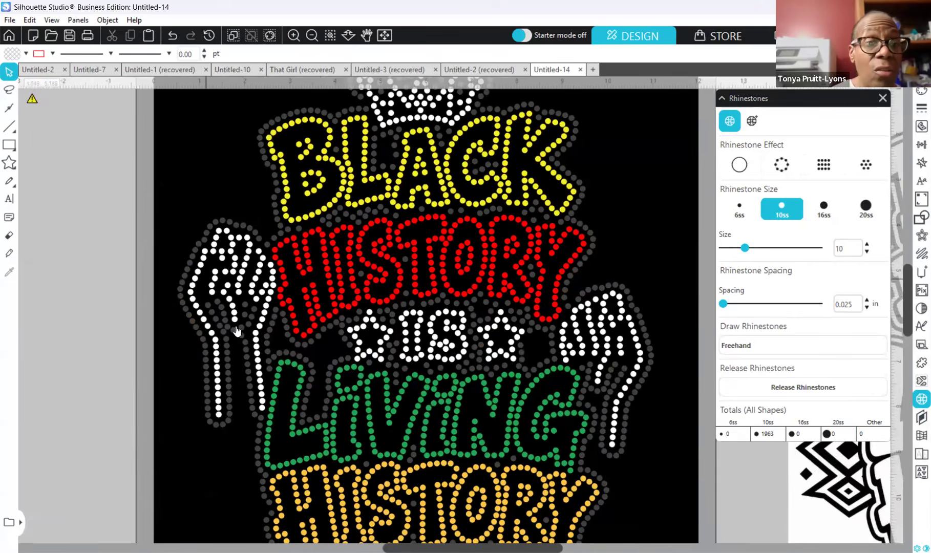
# Step: Release the white rhinestones of the left fist into individual stones and deselect them
pyautogui.click(256, 345)
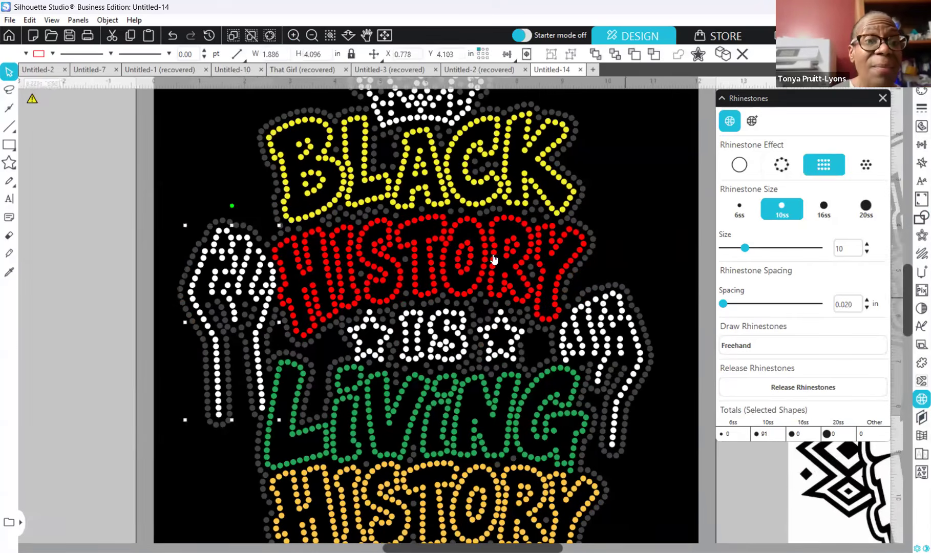
pyautogui.click(787, 388)
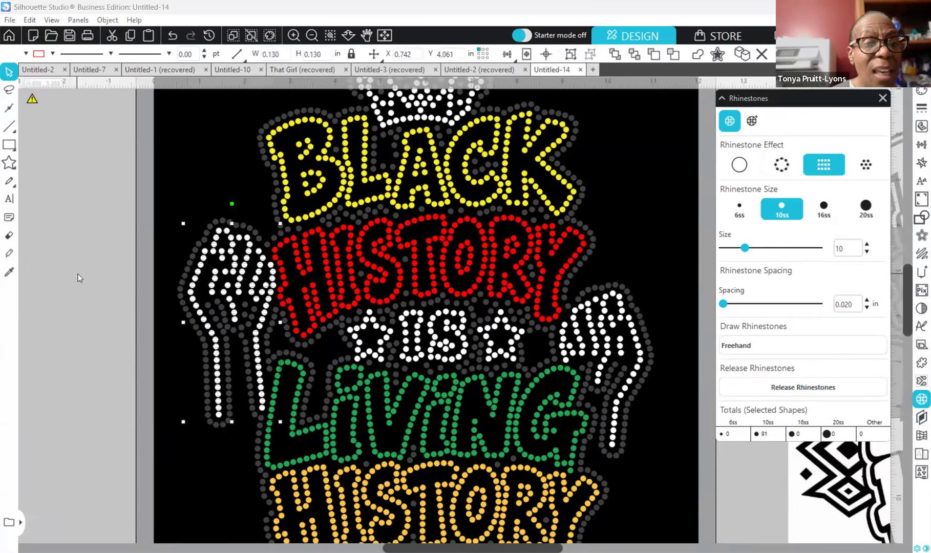
pyautogui.click(196, 130)
# Step: Examine the design from the crown down to the lower HISTORY line for stones that still need adjusting
pyautogui.scroll(2, 135, 223)
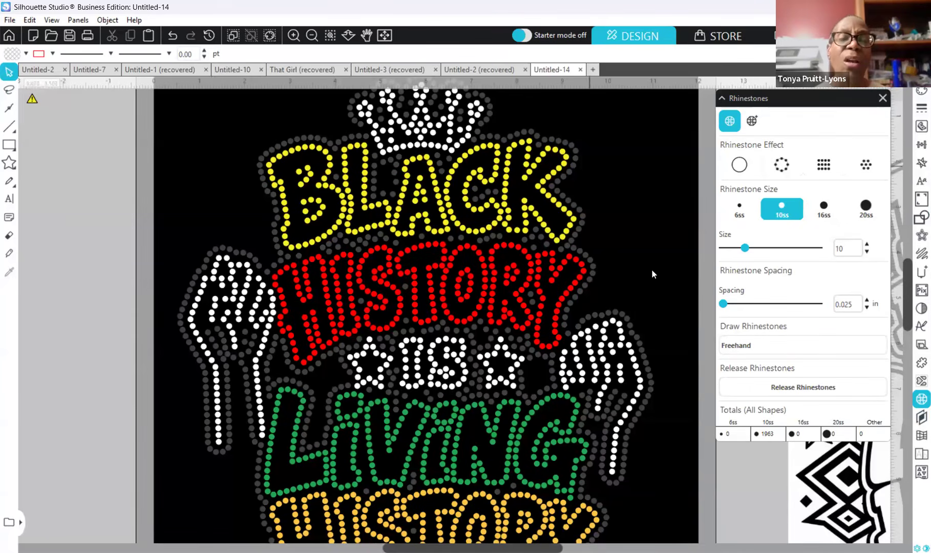
pyautogui.scroll(1, 652, 270)
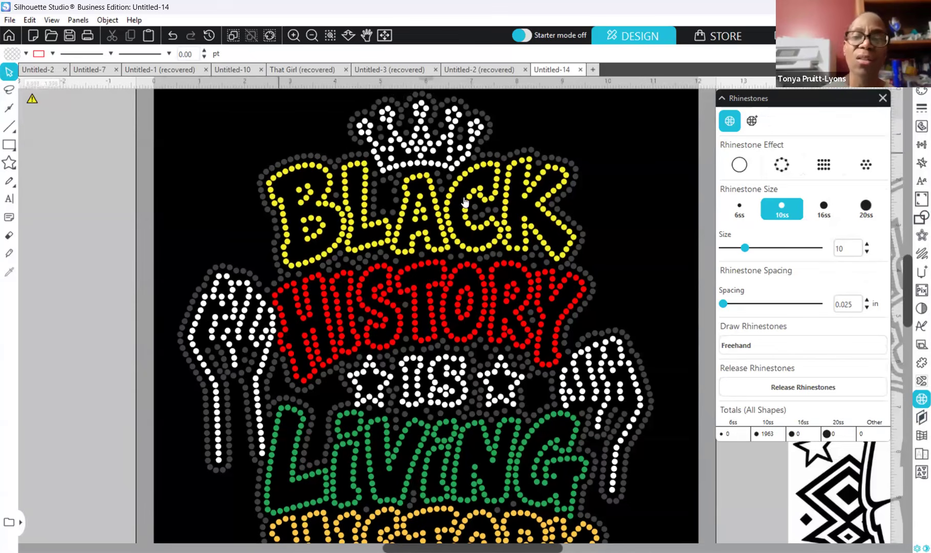
pyautogui.scroll(-1, 544, 209)
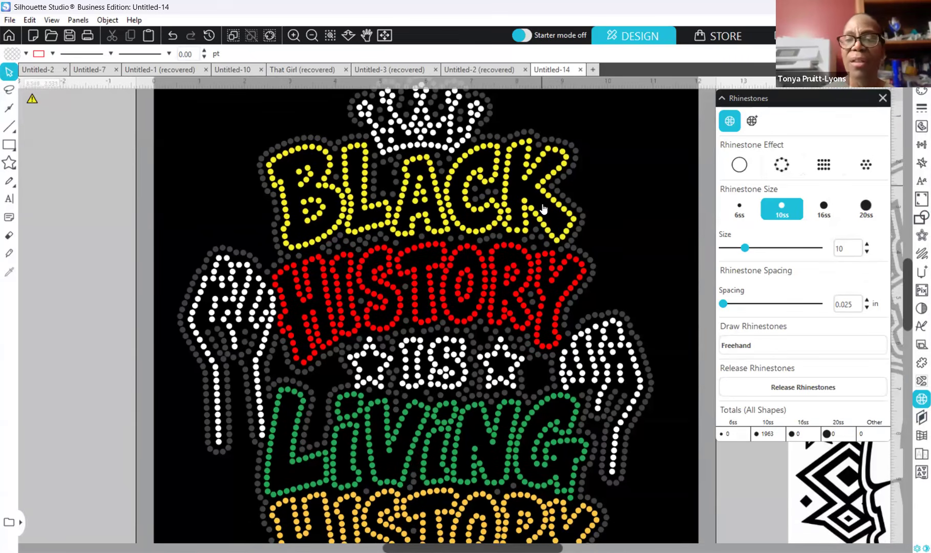
pyautogui.scroll(2, 543, 208)
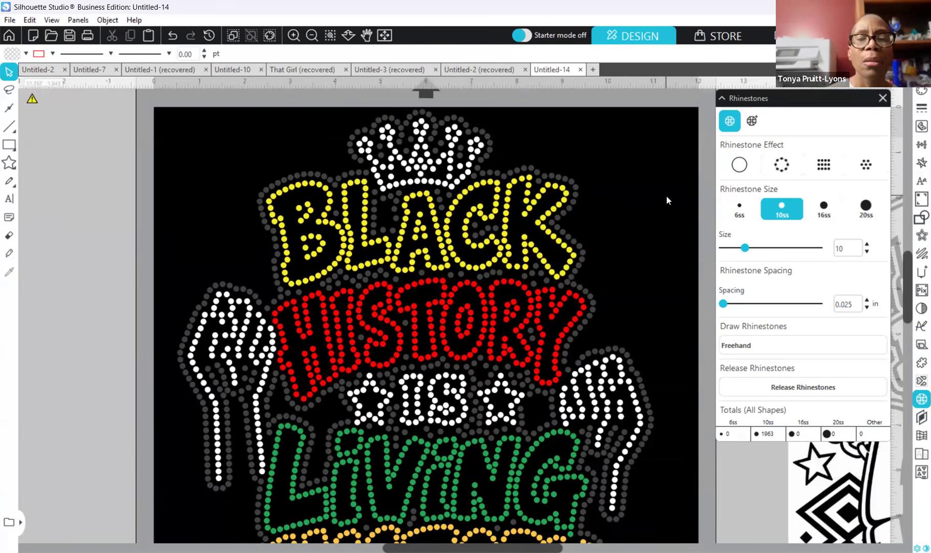
pyautogui.scroll(-3, 666, 201)
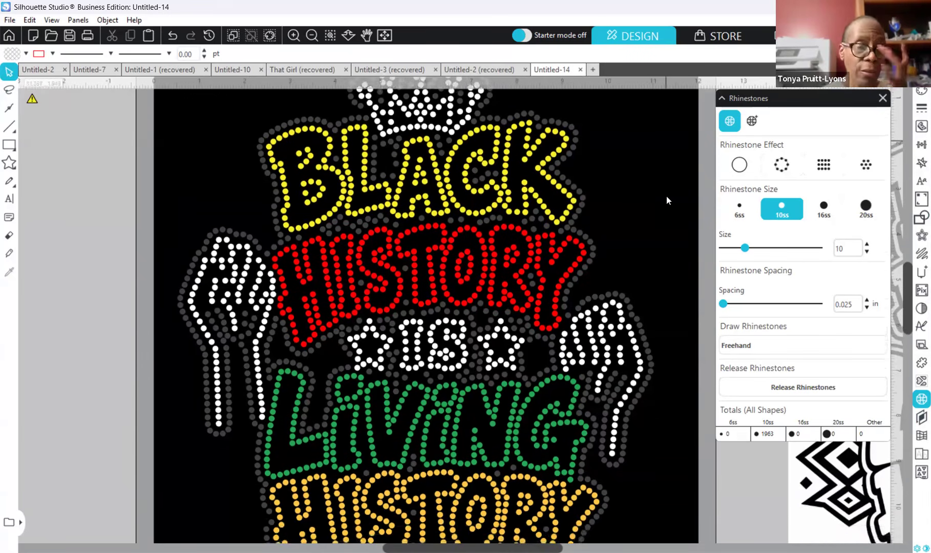
pyautogui.scroll(-2, 666, 201)
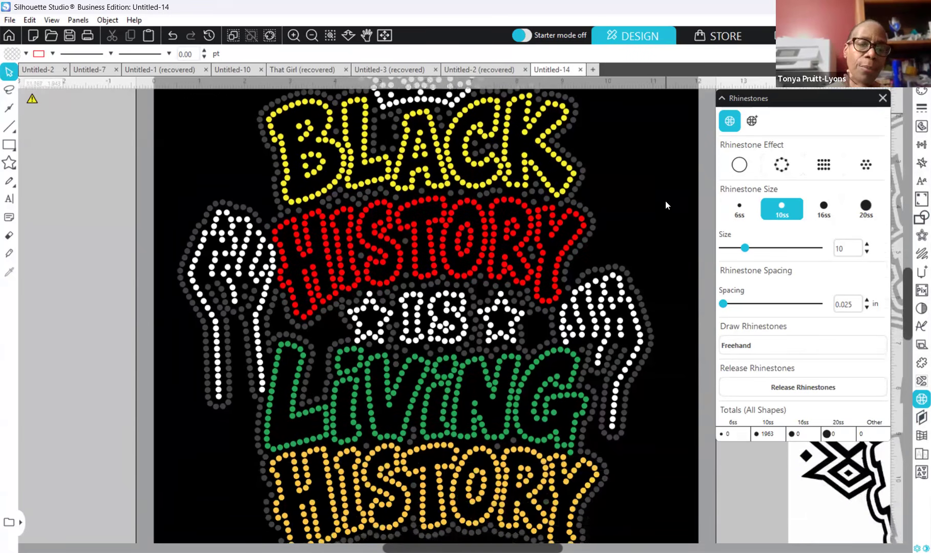
pyautogui.scroll(3, 666, 201)
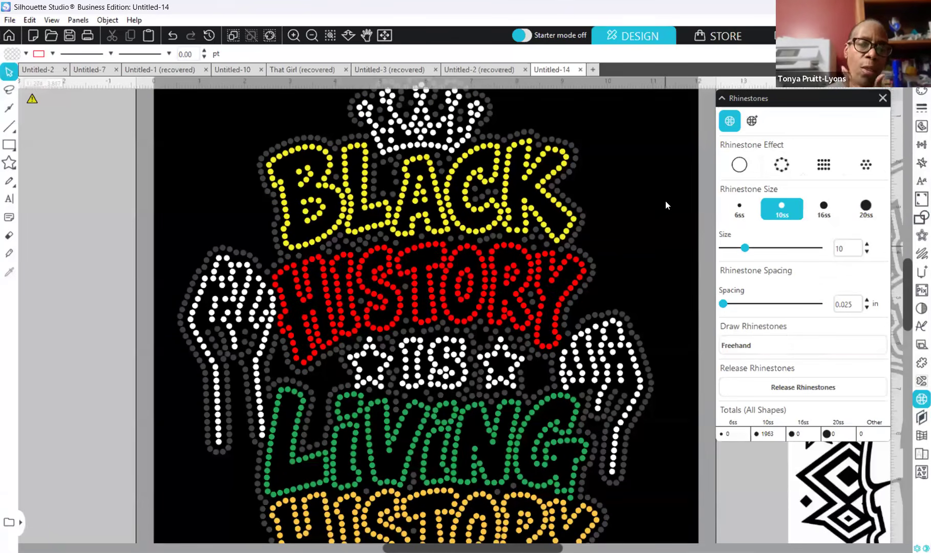
pyautogui.scroll(1, 665, 201)
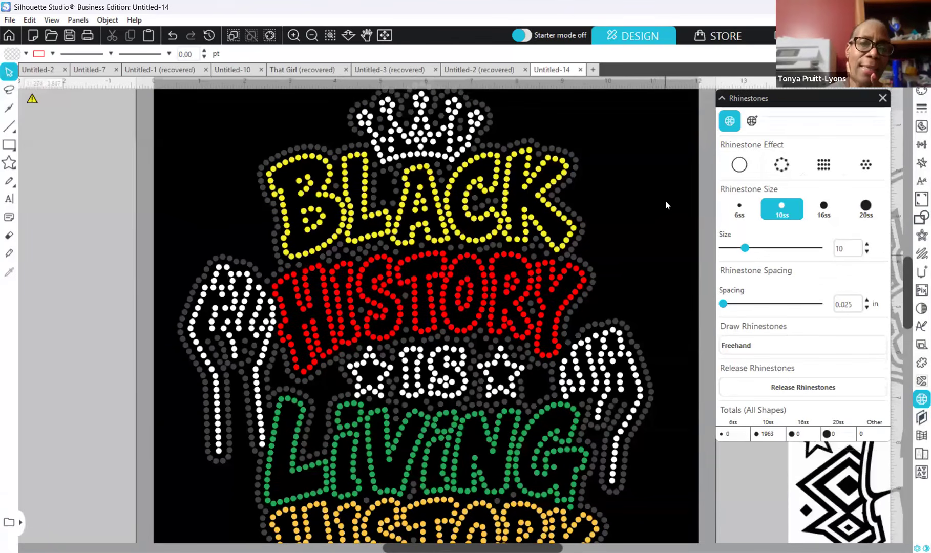
pyautogui.scroll(1, 666, 201)
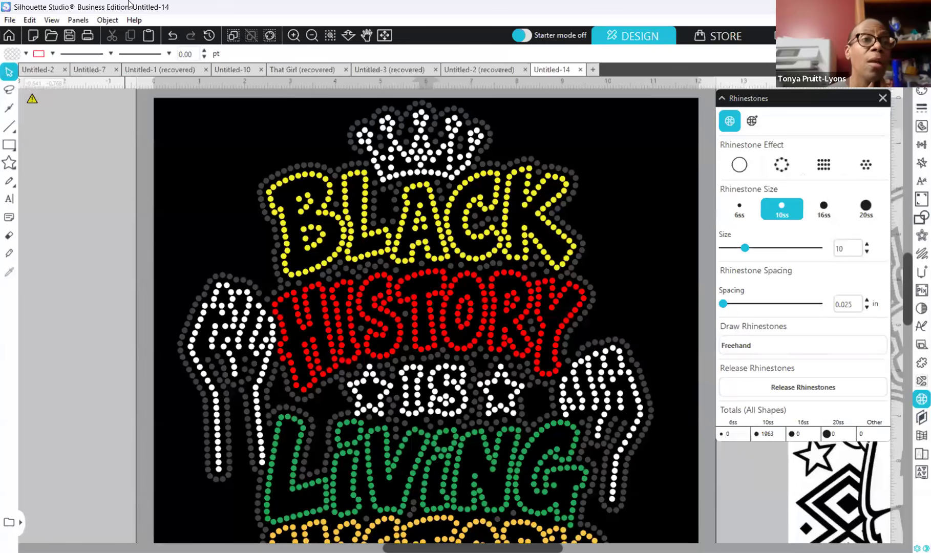
# Step: Select all dark grey outline stones by their fill color, RGB (64,64,64)
pyautogui.click(82, 20)
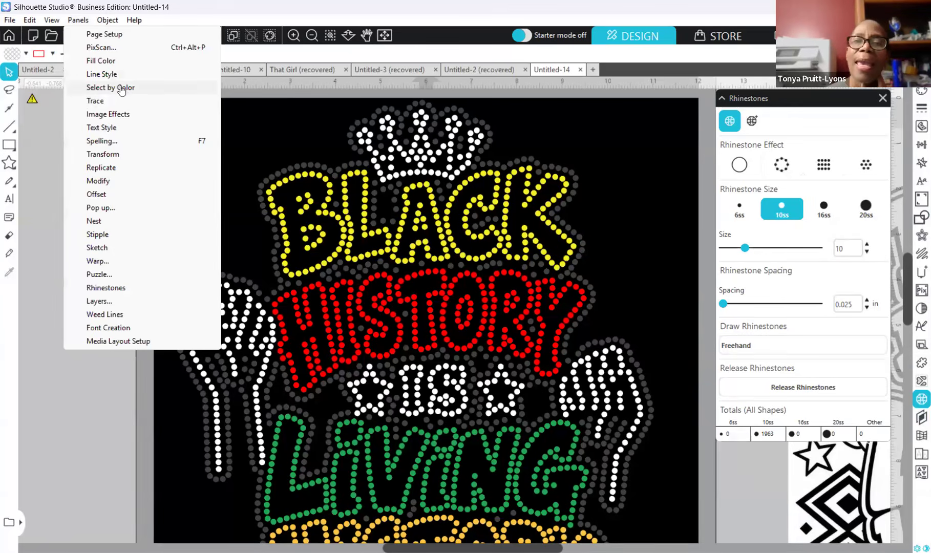
pyautogui.click(121, 89)
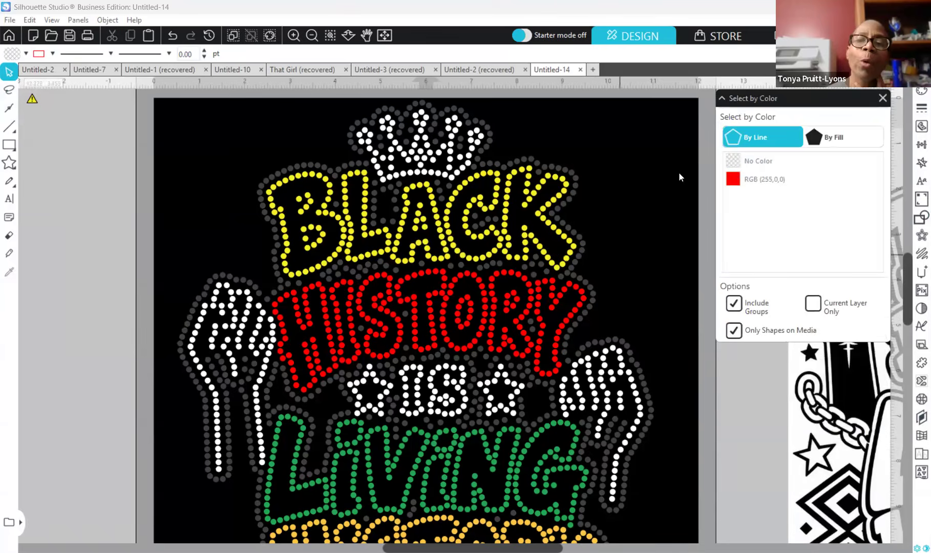
pyautogui.click(827, 140)
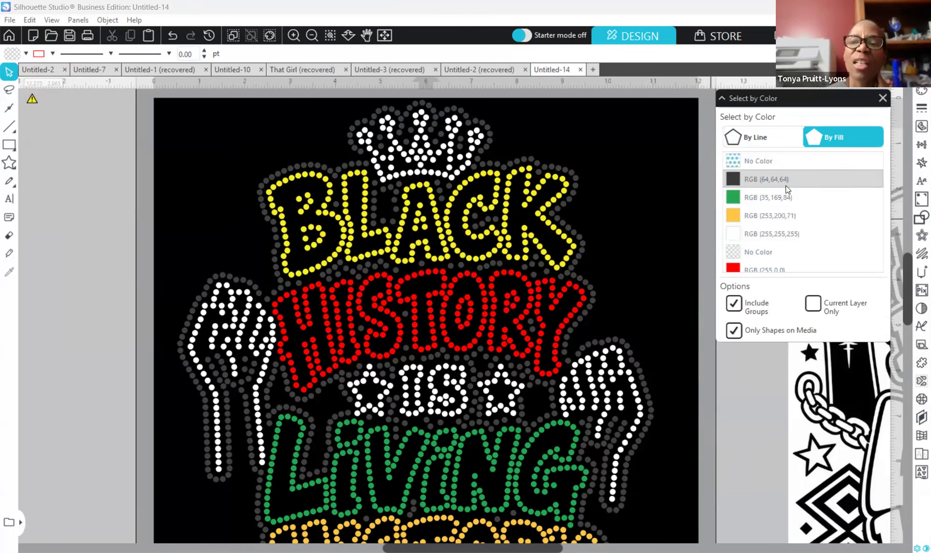
pyautogui.click(740, 183)
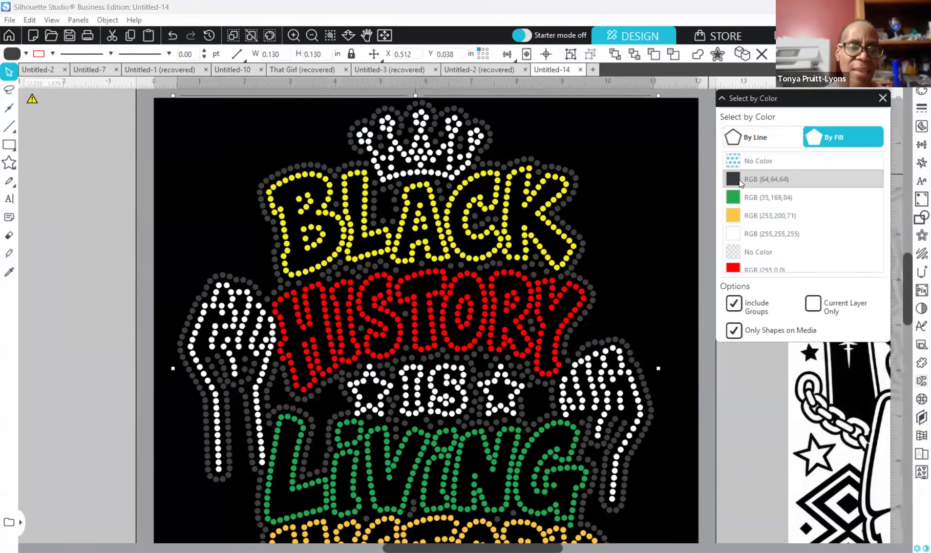
# Step: Change the page background color to medium grey in the page setup so the dark outline stones stand out
pyautogui.click(762, 138)
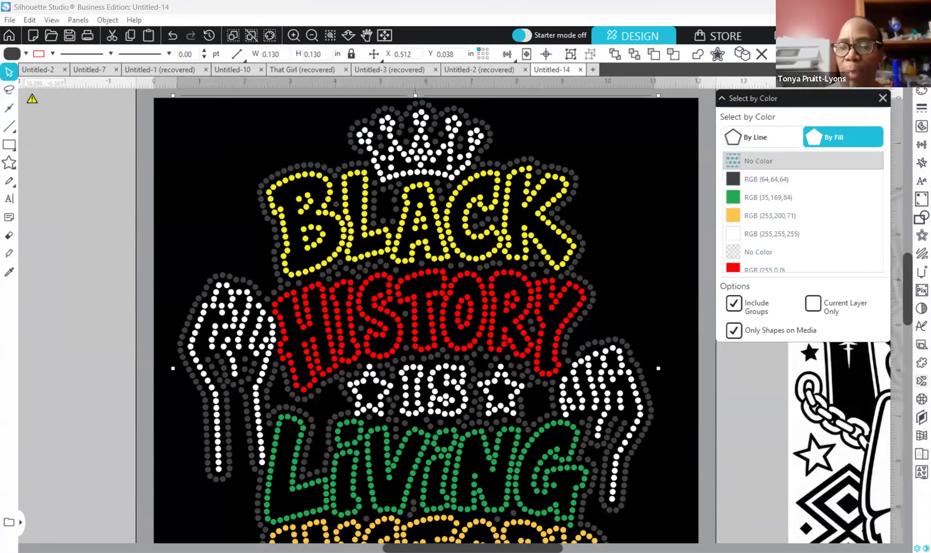
pyautogui.click(921, 90)
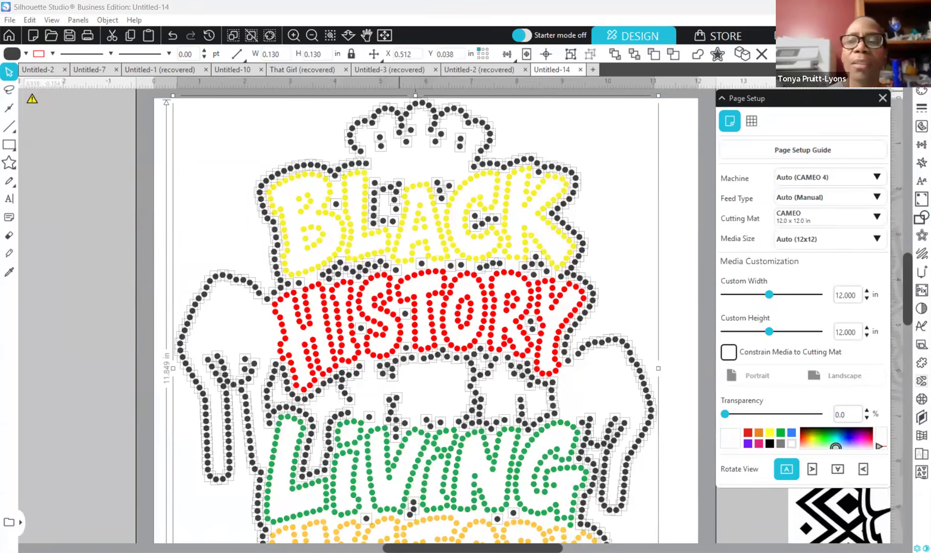
pyautogui.click(780, 444)
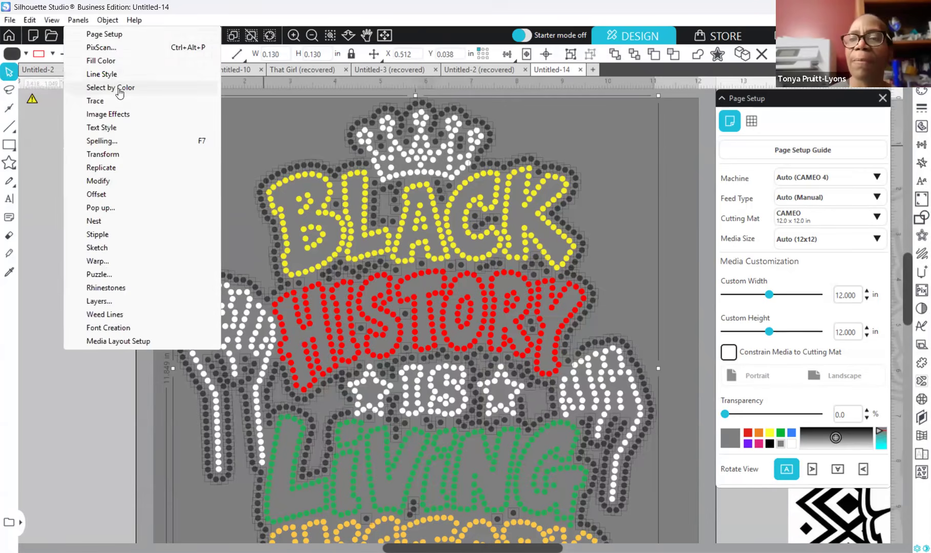
# Step: Group the selected dark grey RGB (64,64,64) outline stones and deselect them
pyautogui.click(119, 91)
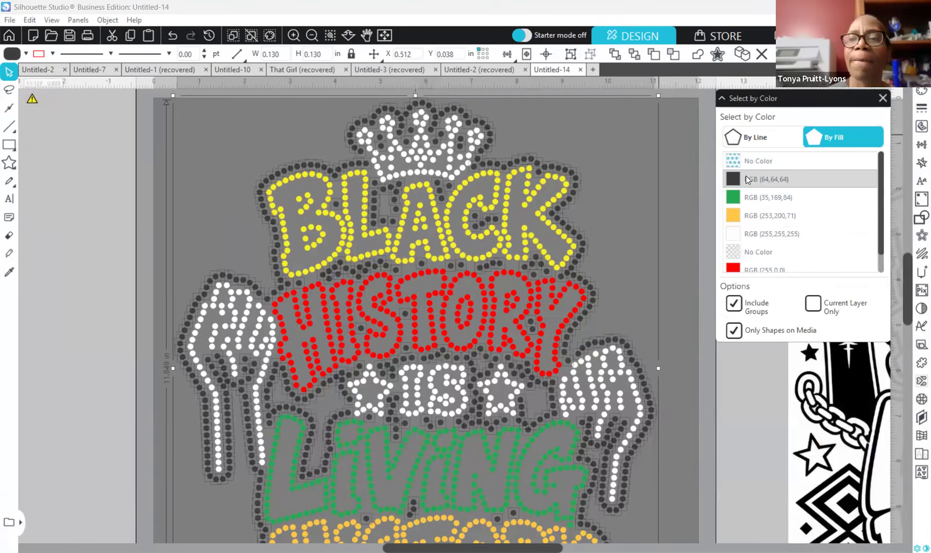
pyautogui.rightClick(680, 159)
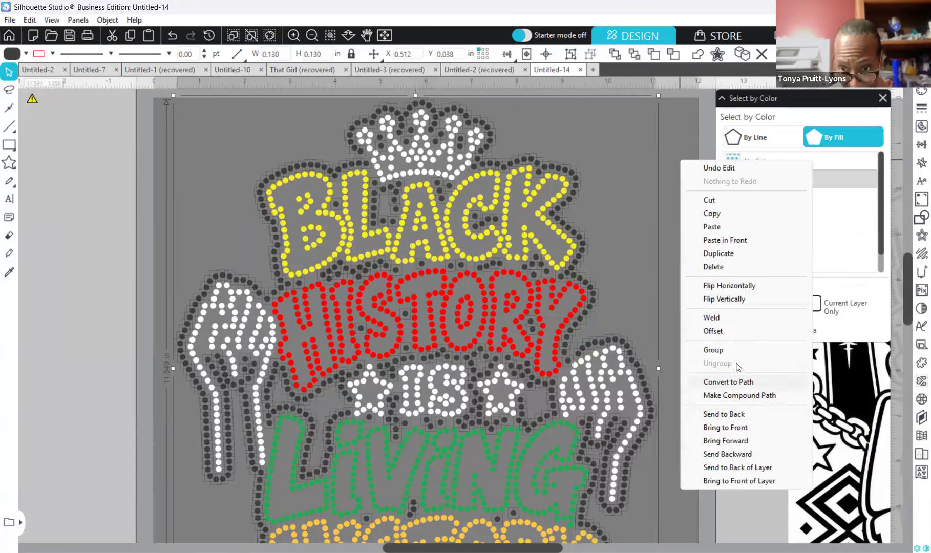
pyautogui.click(730, 353)
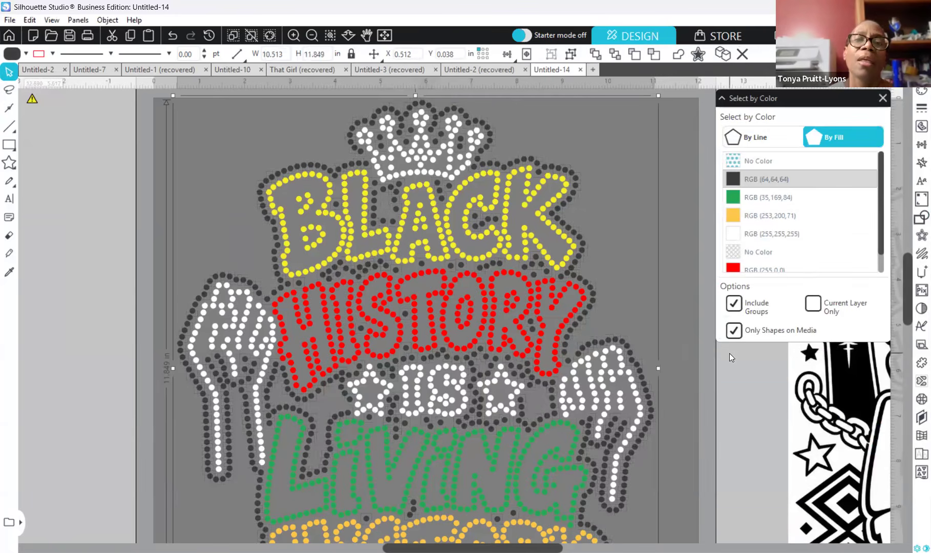
pyautogui.click(107, 20)
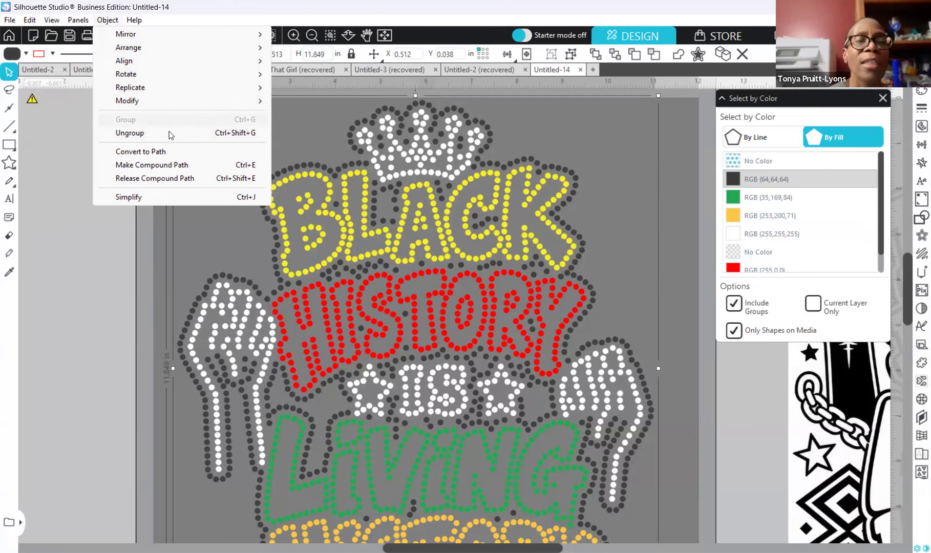
pyautogui.click(643, 168)
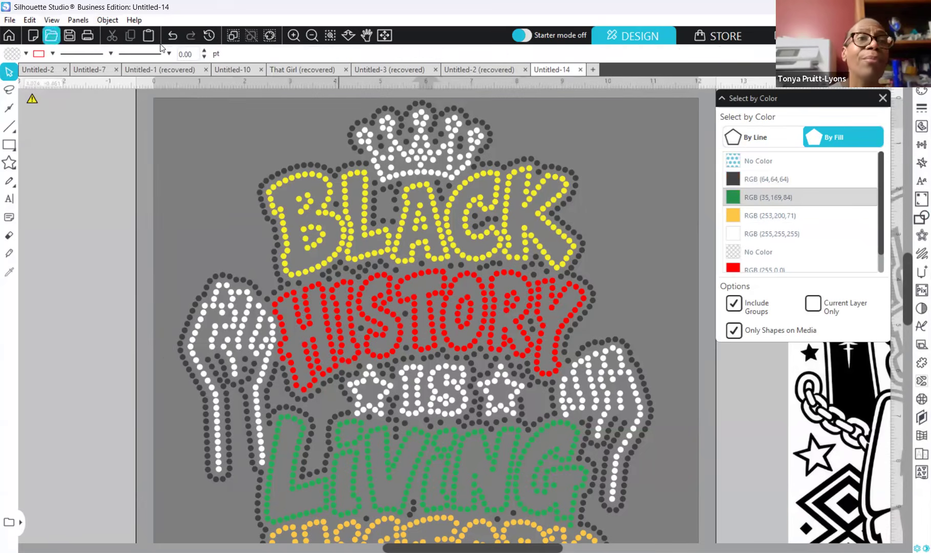
# Step: Select the green RGB (35,169,84) stones by fill and group them, and do the same for the orange RGB (253,200,71) stones
pyautogui.click(312, 35)
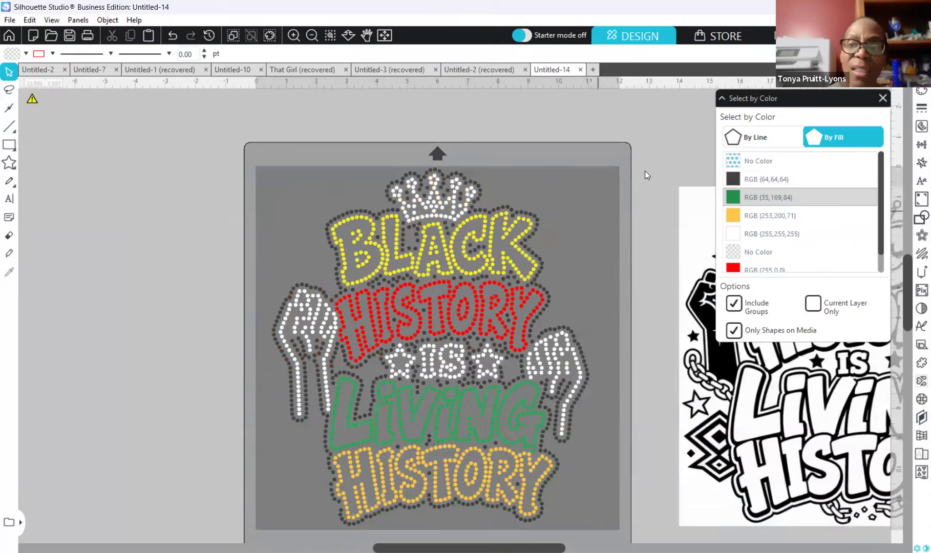
pyautogui.click(738, 198)
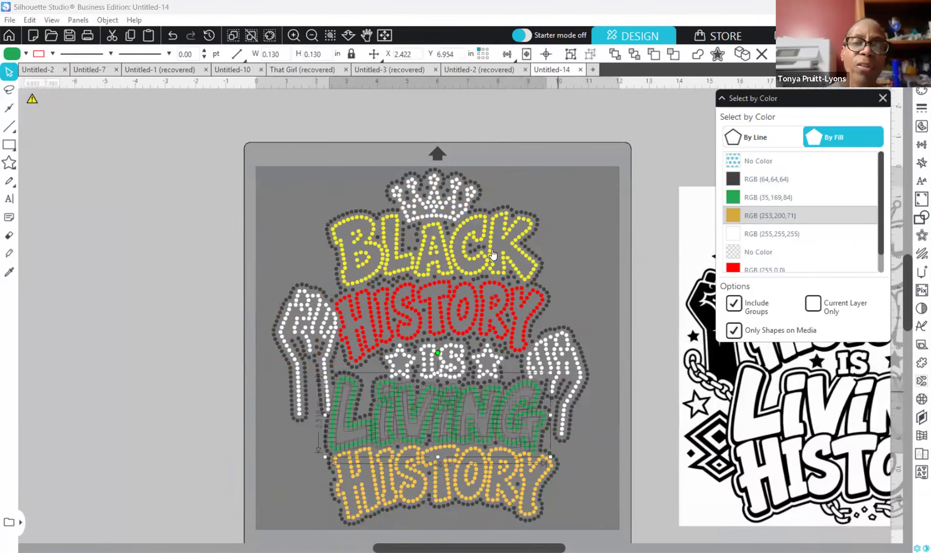
pyautogui.rightClick(578, 195)
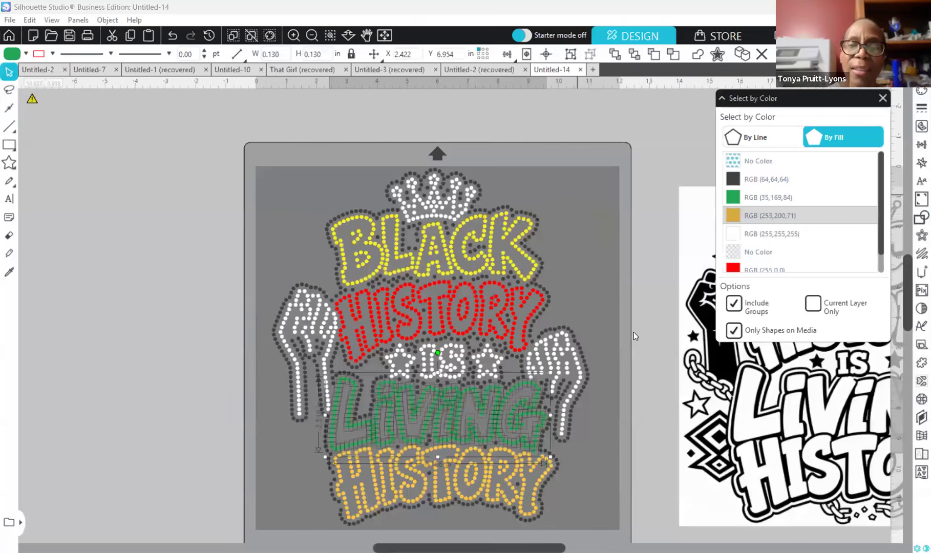
pyautogui.click(618, 385)
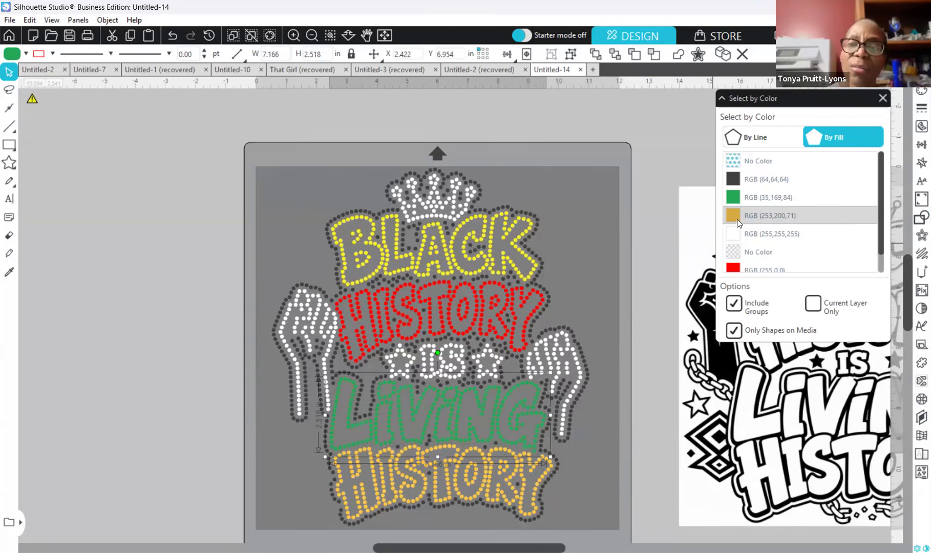
pyautogui.rightClick(556, 172)
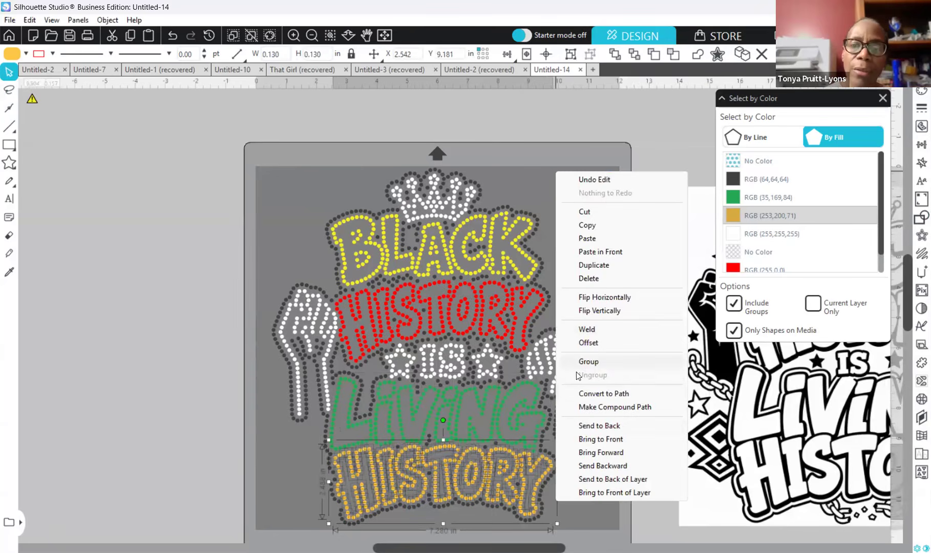
pyautogui.click(588, 363)
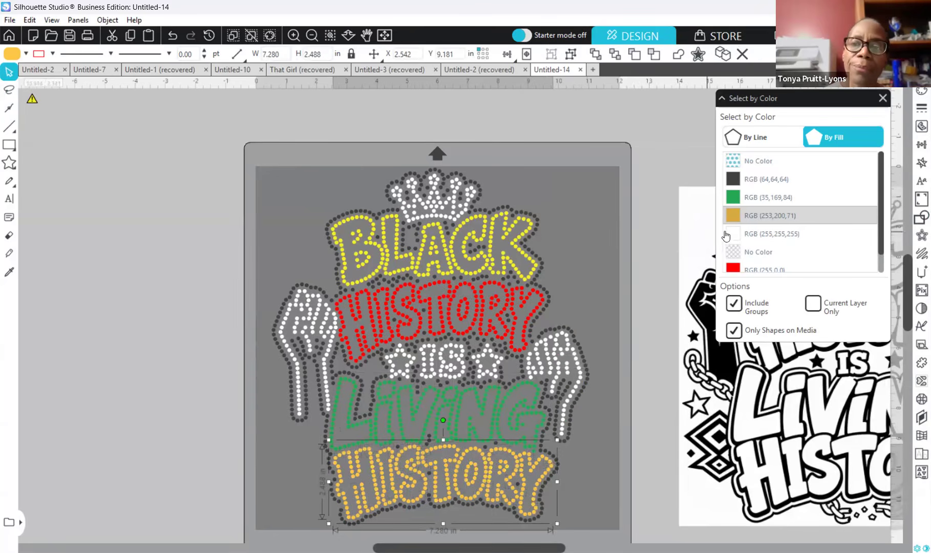
# Step: Select the white RGB (255,255,255), red RGB (255,0,0) and yellow RGB (247,239,41) stones by fill, group each color separately, and deselect
pyautogui.scroll(-1, 736, 250)
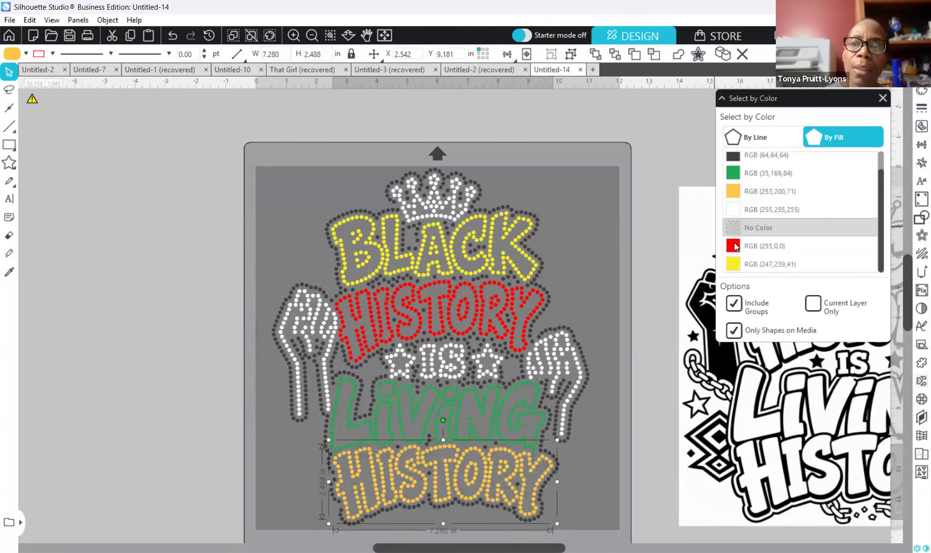
pyautogui.click(730, 210)
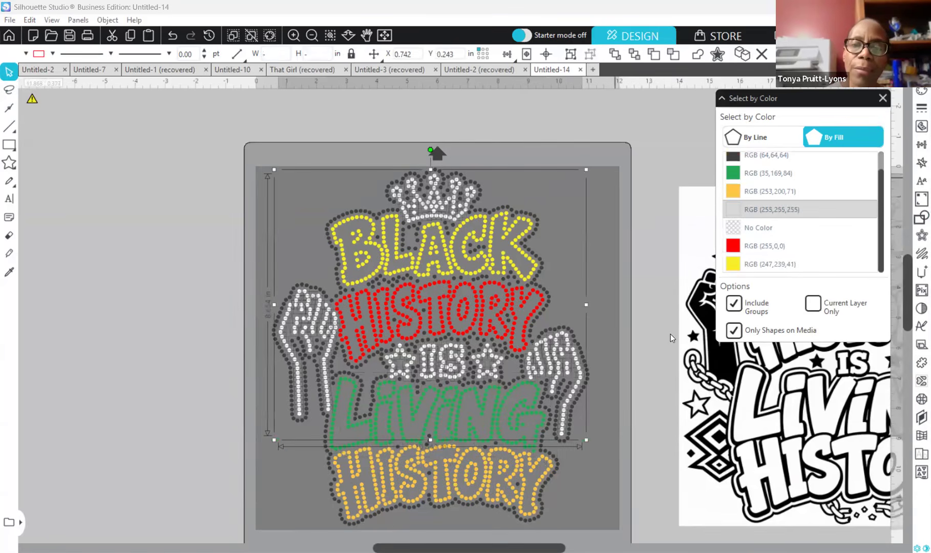
pyautogui.hotkey('ctrl', 'g')
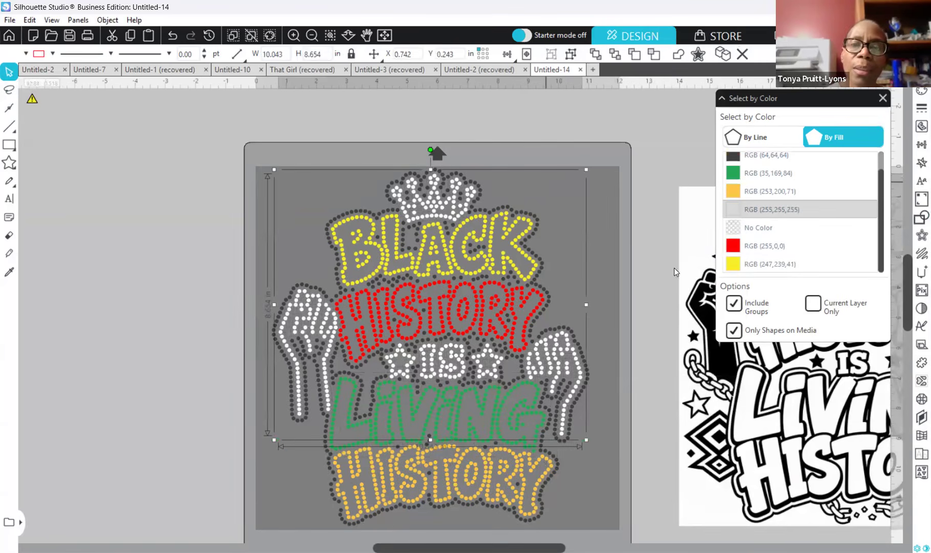
pyautogui.click(735, 247)
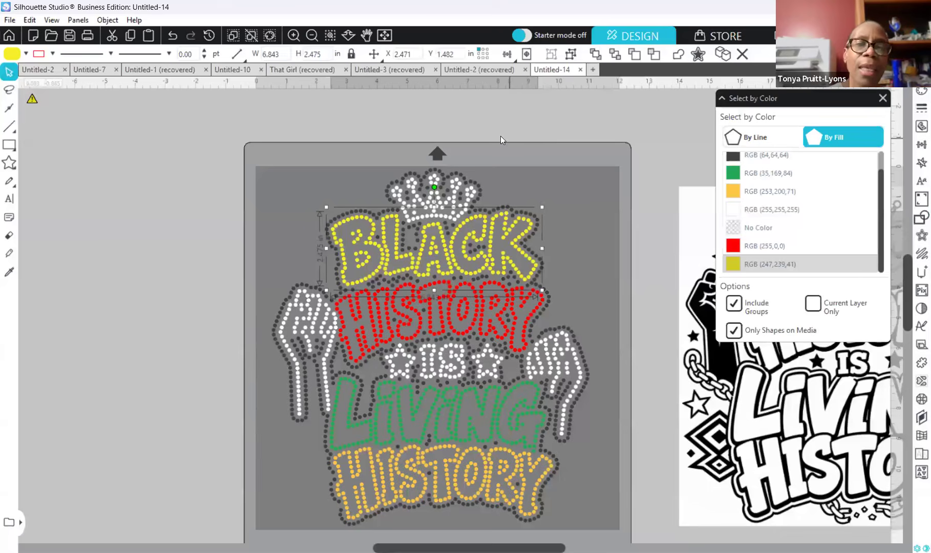
pyautogui.click(548, 182)
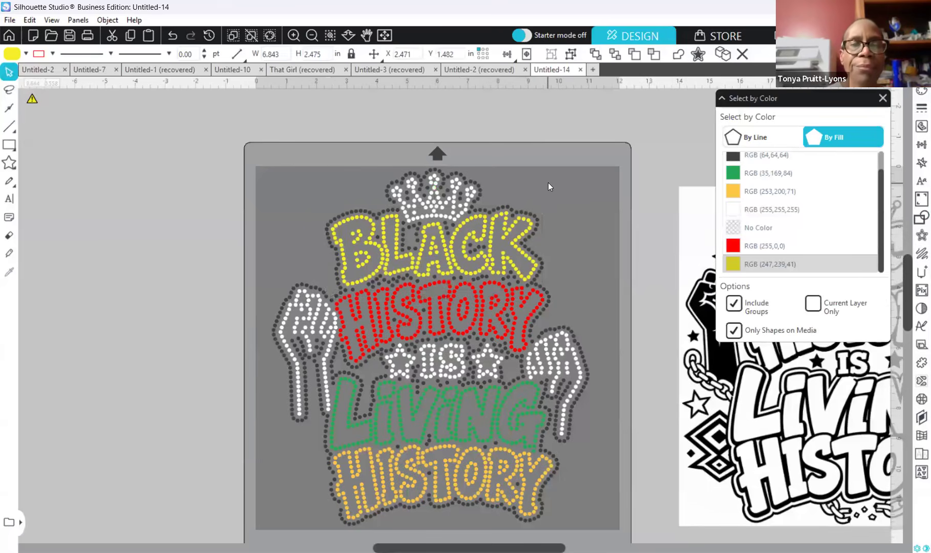
# Step: Pull the white, yellow, red, green, orange and dark grey groups away from one another to check that each color moves as one group
pyautogui.moveTo(435, 207); pyautogui.dragTo(139, 255)
pyautogui.click(302, 256)
pyautogui.moveTo(457, 272); pyautogui.dragTo(608, 203)
pyautogui.moveTo(474, 330); pyautogui.dragTo(534, 272)
pyautogui.moveTo(425, 427); pyautogui.dragTo(516, 339)
pyautogui.moveTo(427, 513); pyautogui.dragTo(545, 392)
pyautogui.click(177, 159)
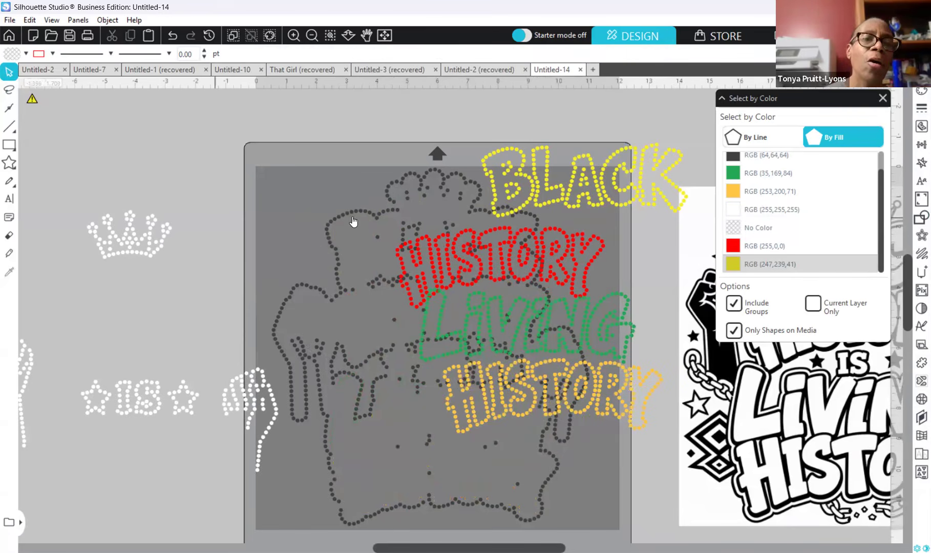
pyautogui.moveTo(341, 215); pyautogui.dragTo(321, 190)
pyautogui.click(222, 142)
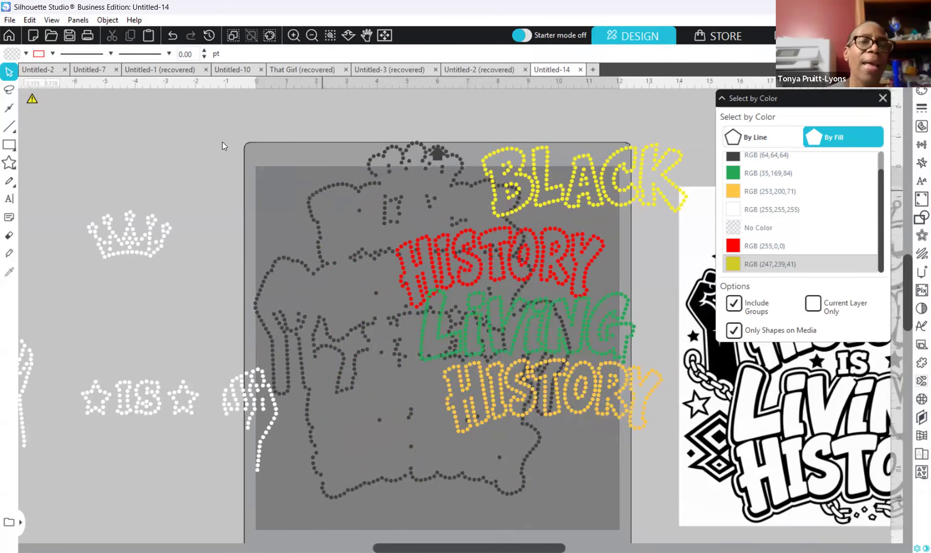
# Step: Undo the test moves so every color group is back in its place in the design
pyautogui.click(172, 42)
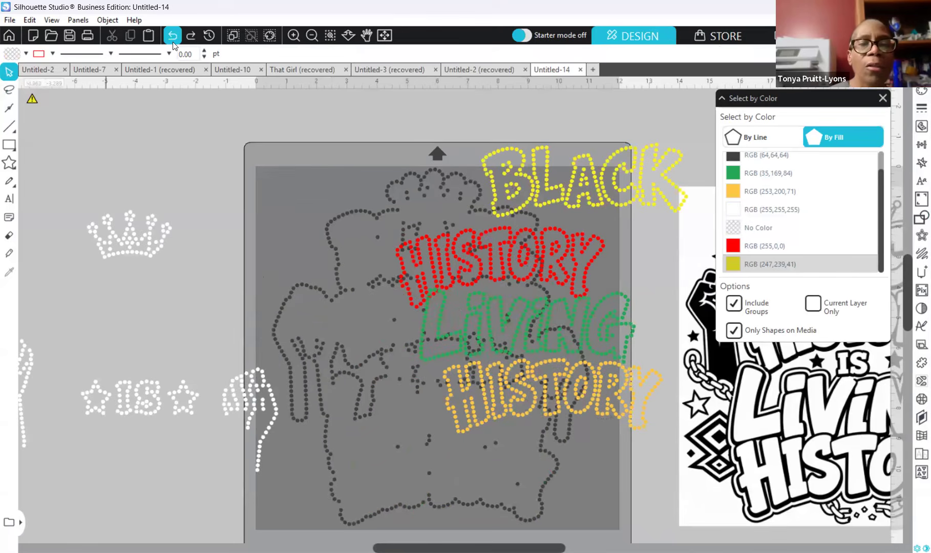
pyautogui.click(173, 42)
pyautogui.click(172, 42)
pyautogui.click(173, 42)
pyautogui.click(173, 42)
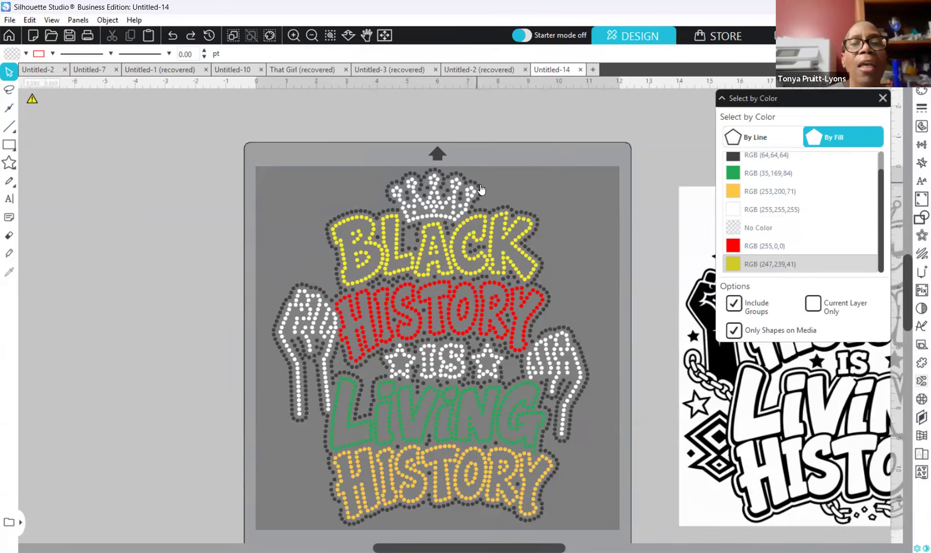
# Step: Move the dark grey outline group off the page to its left side and deselect it
pyautogui.moveTo(480, 184); pyautogui.dragTo(136, 185)
pyautogui.click(155, 241)
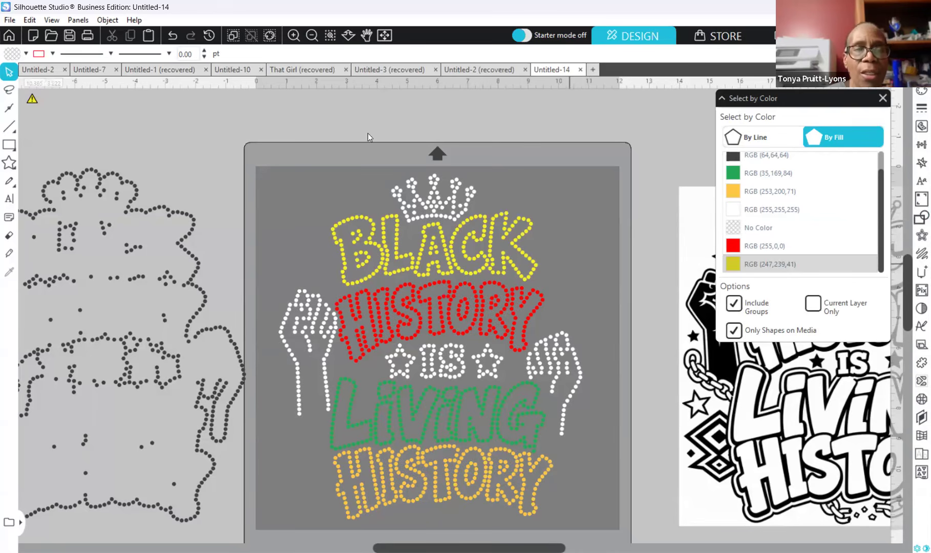
# Step: Try grouping the white, red and orange stone groups together and shift the combined group to test it
pyautogui.click(443, 211)
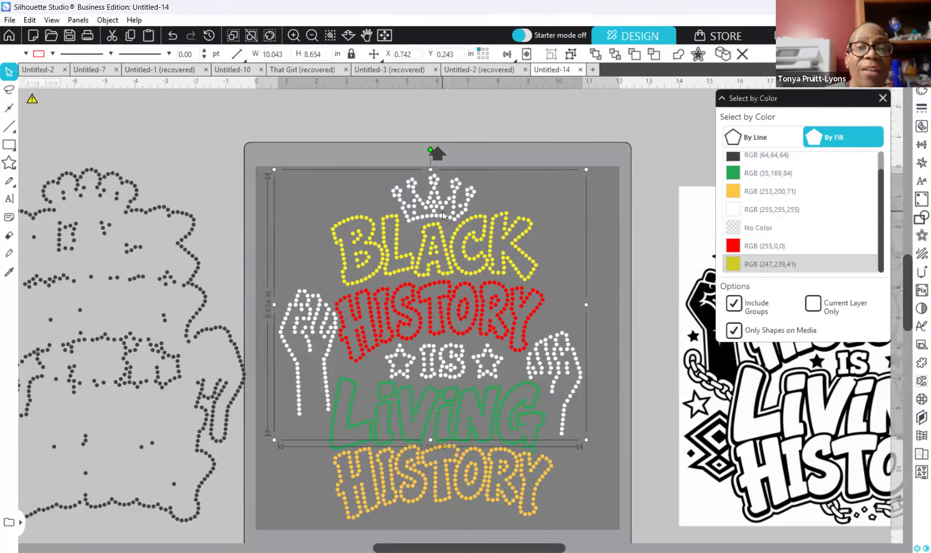
pyautogui.keyDown('shift'); pyautogui.click(487, 327); pyautogui.keyUp('shift')
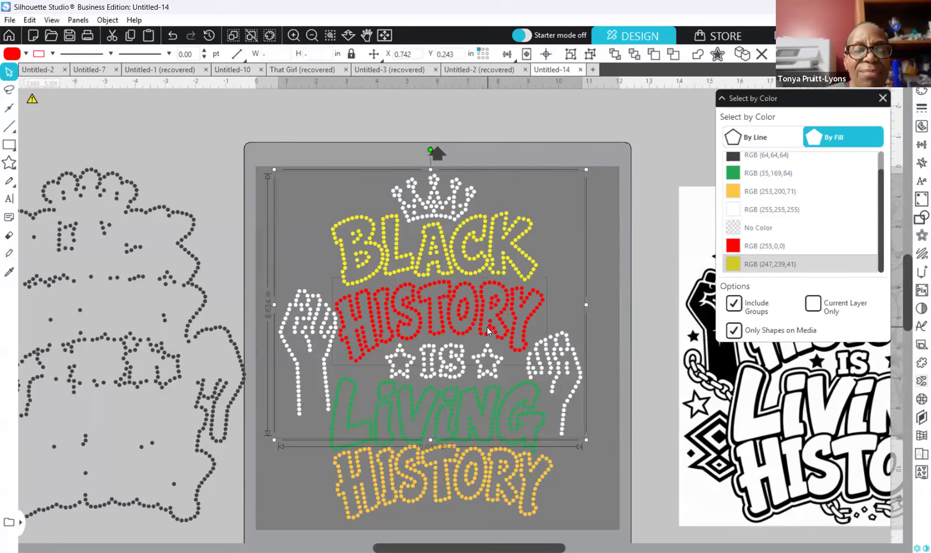
pyautogui.keyDown('shift'); pyautogui.click(507, 501); pyautogui.keyUp('shift')
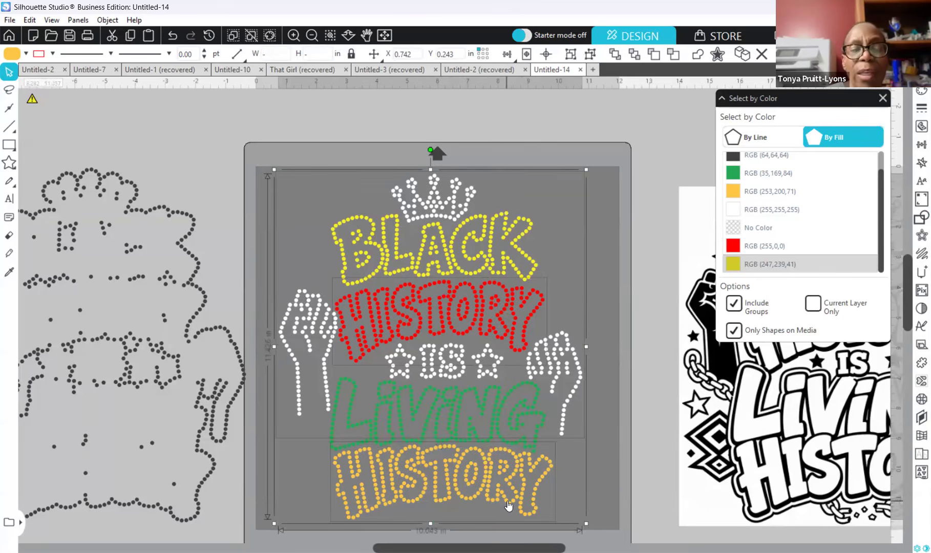
pyautogui.rightClick(508, 501)
pyautogui.click(555, 349)
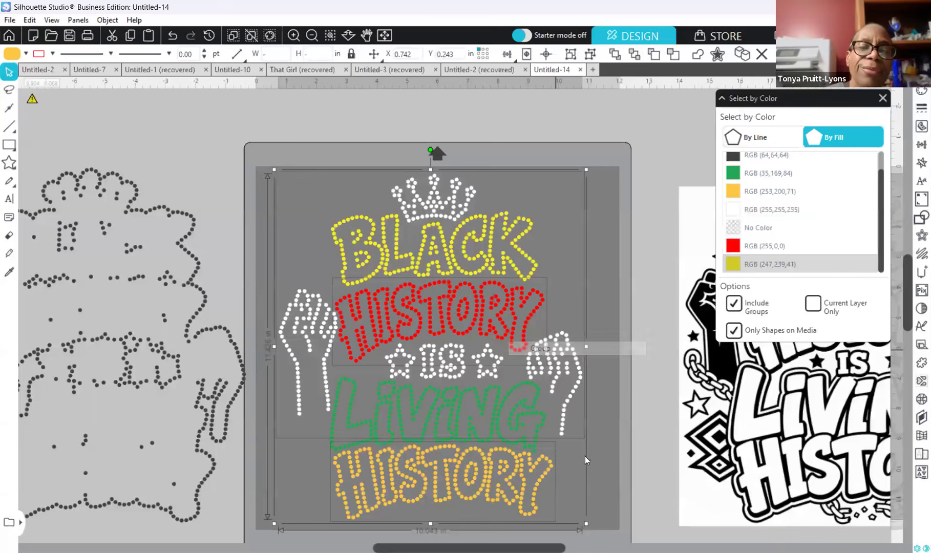
pyautogui.moveTo(528, 498)
pyautogui.mouseDown()
pyautogui.moveTo(441, 401)
pyautogui.moveTo(326, 386)
pyautogui.moveTo(344, 432)
pyautogui.moveTo(557, 491)
pyautogui.moveTo(527, 483)
pyautogui.moveTo(525, 471)
pyautogui.moveTo(523, 486)
pyautogui.mouseUp()
pyautogui.moveTo(516, 439); pyautogui.dragTo(521, 493)
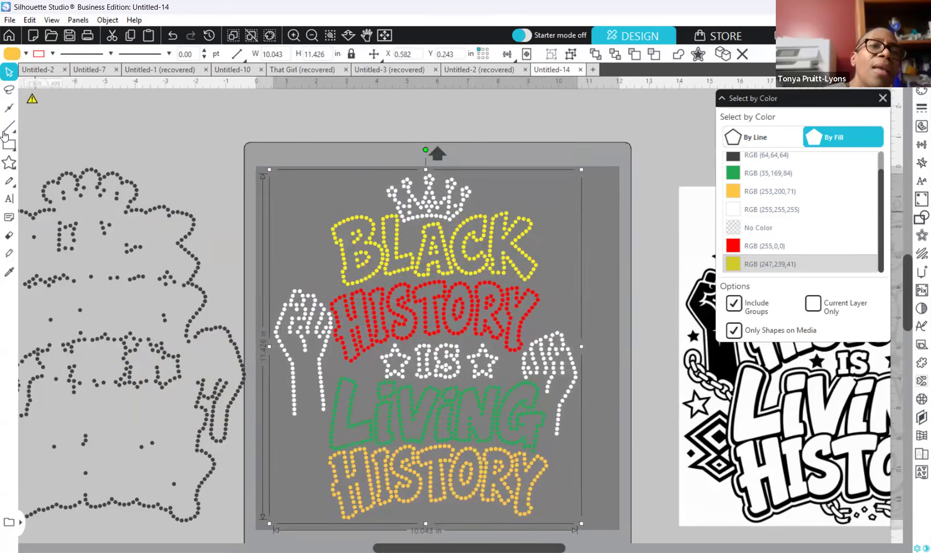
# Step: Undo the shift and the grouping of the white, red and orange stones, and clear the selection
pyautogui.click(173, 36)
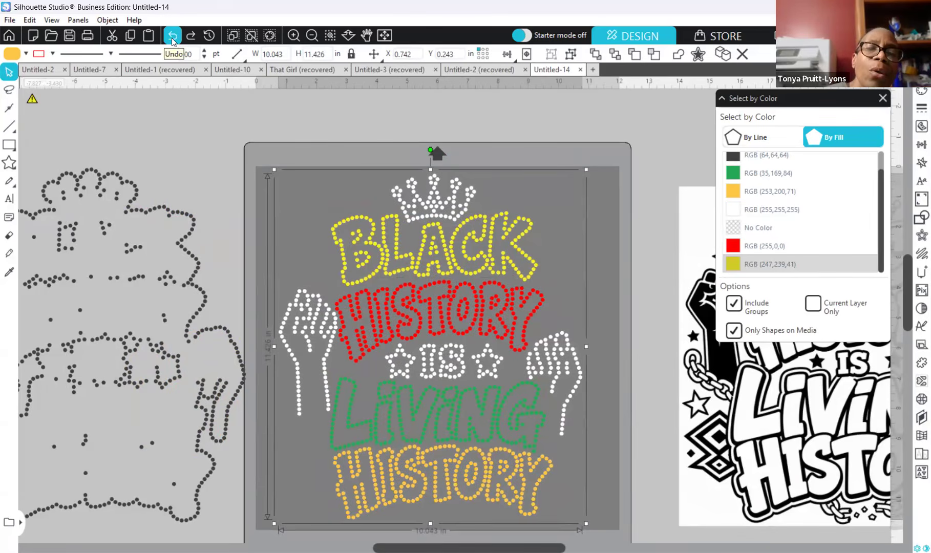
pyautogui.click(172, 37)
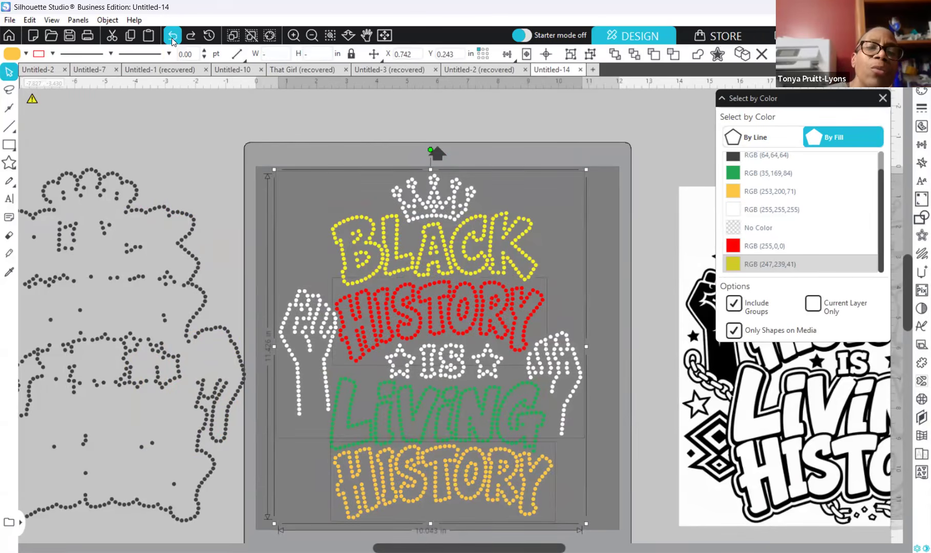
pyautogui.click(289, 166)
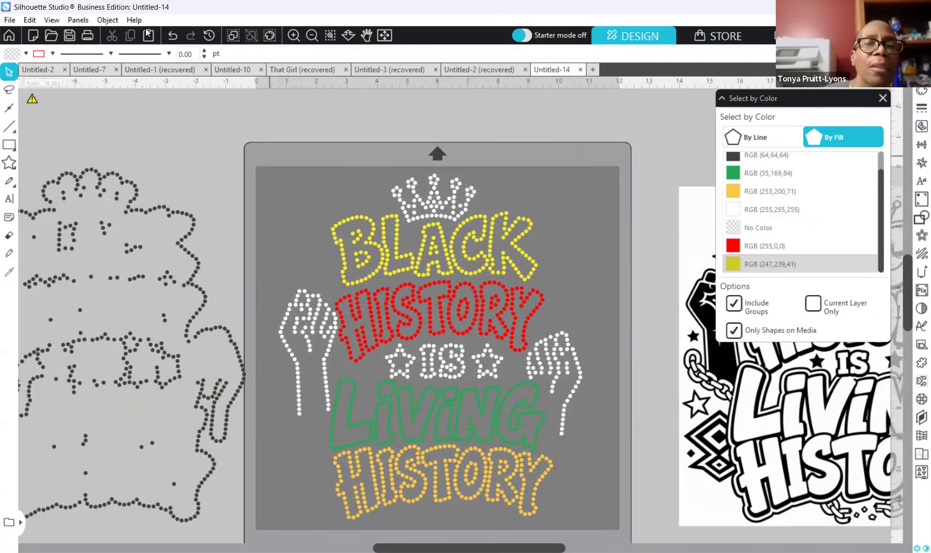
# Step: Move the white stone group off the page, past the far side of the dark grey outline, and delete the stray small red circle
pyautogui.click(298, 292)
pyautogui.moveTo(267, 200); pyautogui.dragTo(114, 349)
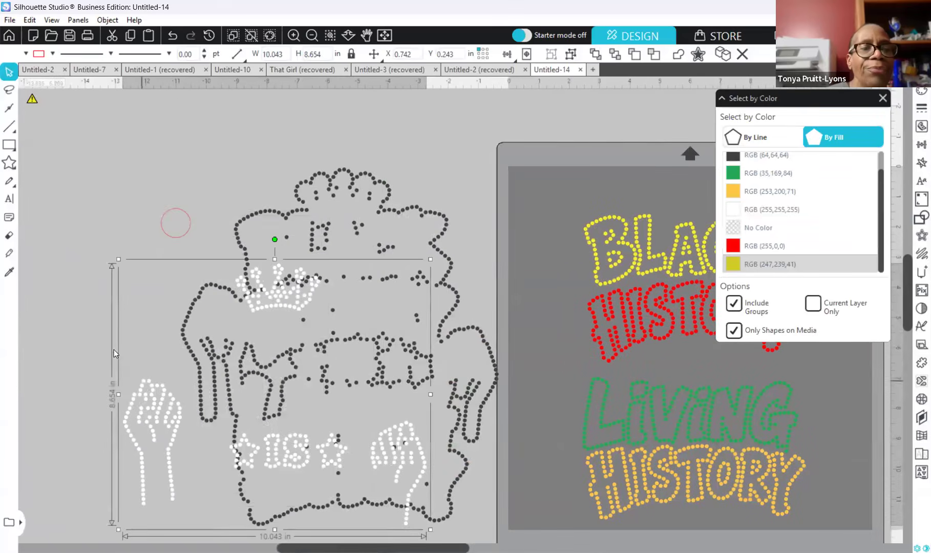
pyautogui.click(185, 215)
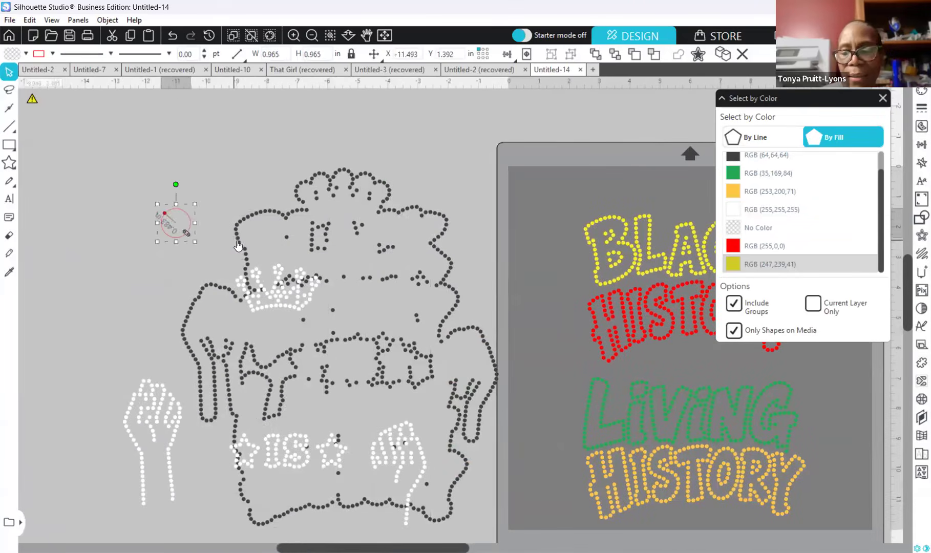
pyautogui.press('Delete')
pyautogui.moveTo(113, 285)
pyautogui.mouseDown()
pyautogui.moveTo(102, 236)
pyautogui.moveTo(120, 223)
pyautogui.moveTo(85, 264)
pyautogui.moveTo(105, 274)
pyautogui.mouseUp()
pyautogui.click(143, 297)
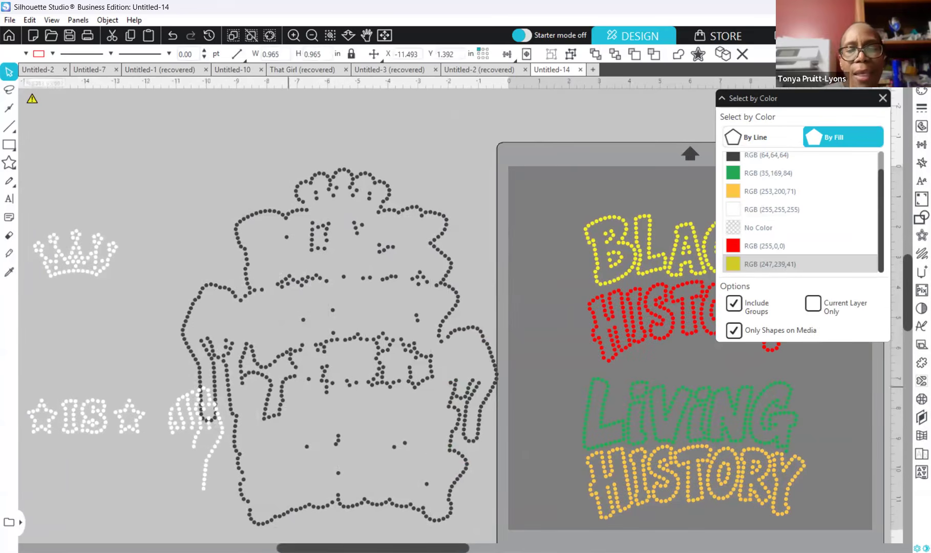
# Step: Select the yellow, red, green and orange words remaining on the page and group them together
pyautogui.hscroll(5, 366, 297)
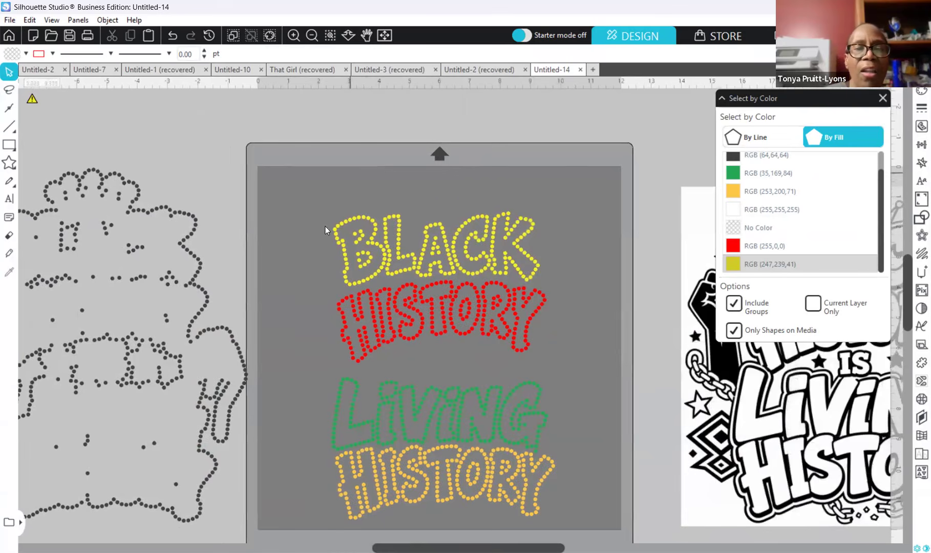
pyautogui.moveTo(470, 534); pyautogui.dragTo(586, 526)
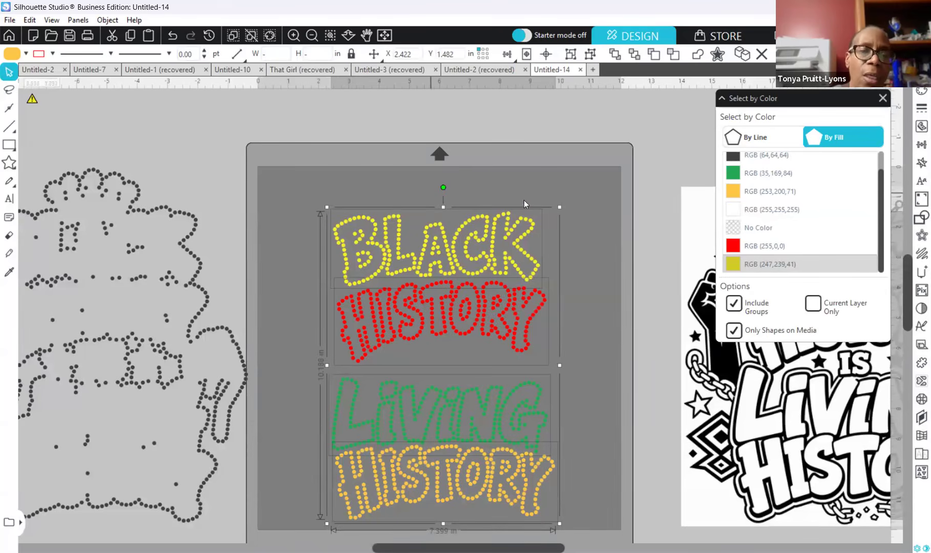
pyautogui.rightClick(517, 234)
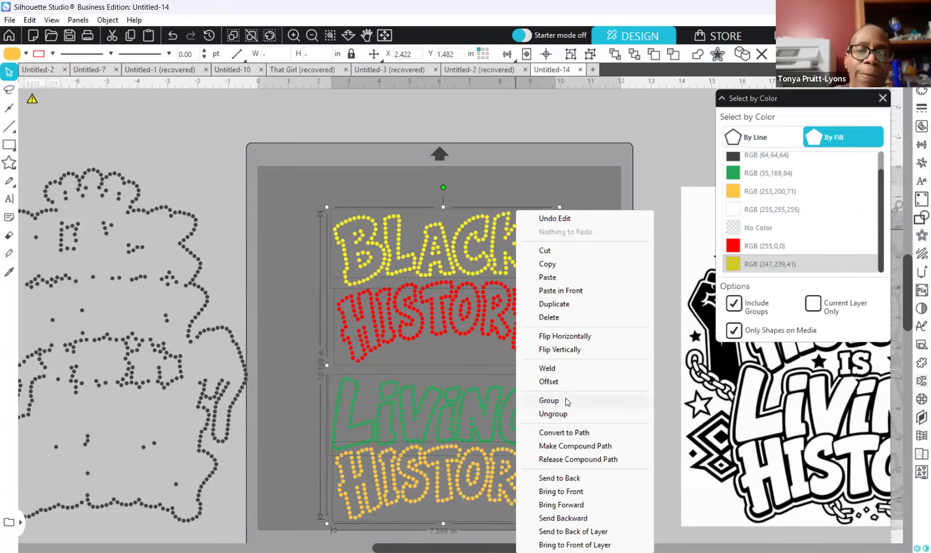
pyautogui.click(565, 398)
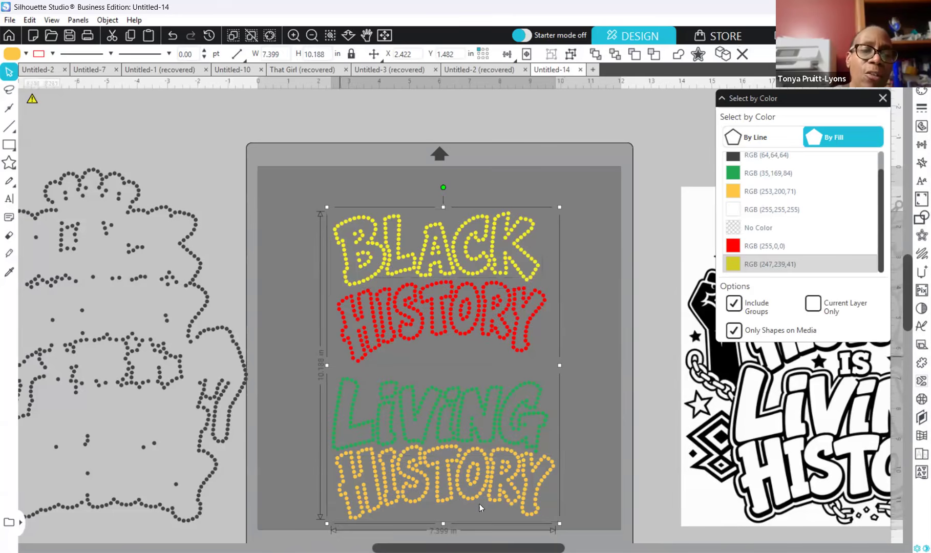
# Step: Move the dark grey outline group up so it slightly overlaps the page edge, place the white group lower beneath it, and deselect
pyautogui.moveTo(479, 548); pyautogui.dragTo(407, 548)
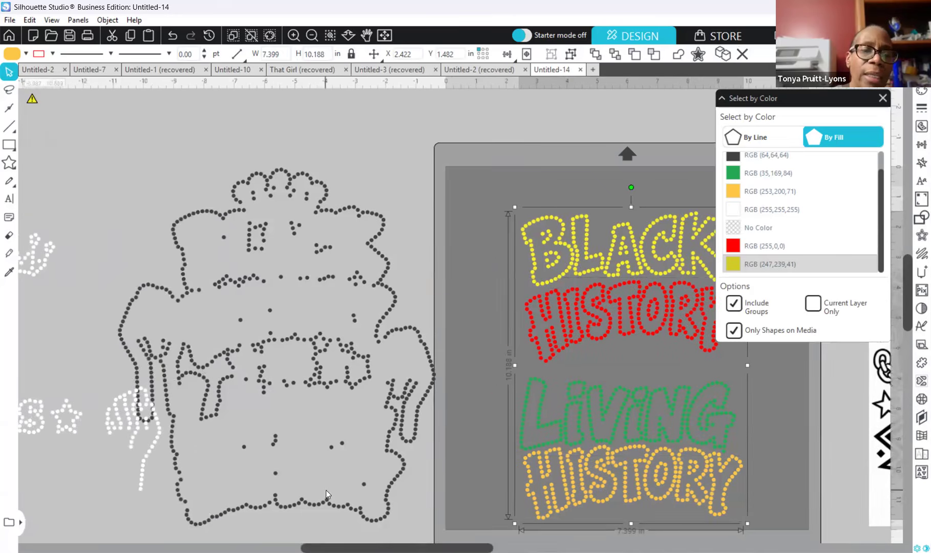
pyautogui.click(365, 481)
pyautogui.moveTo(378, 525); pyautogui.dragTo(452, 452)
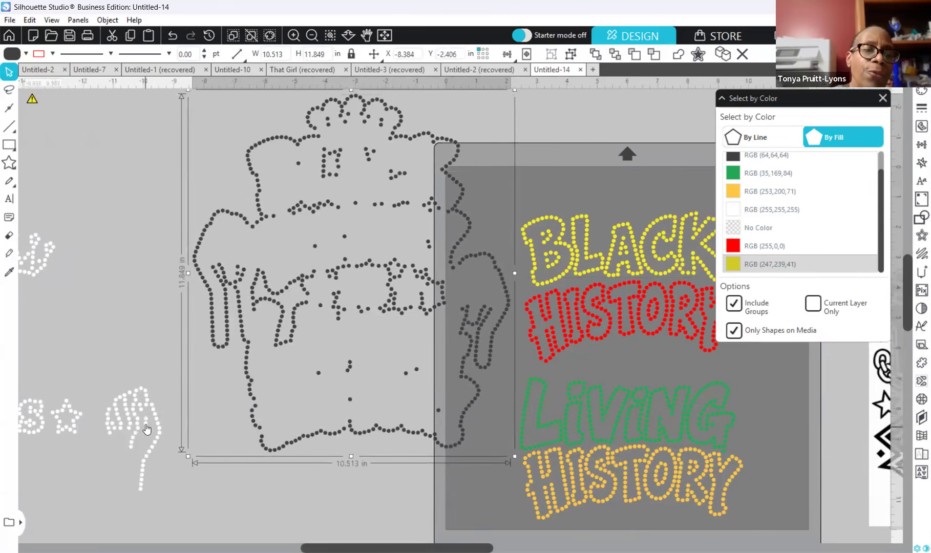
pyautogui.moveTo(158, 425); pyautogui.dragTo(267, 481)
pyautogui.click(332, 539)
pyautogui.moveTo(332, 548); pyautogui.dragTo(402, 548)
pyautogui.moveTo(278, 432); pyautogui.dragTo(259, 422)
pyautogui.click(215, 151)
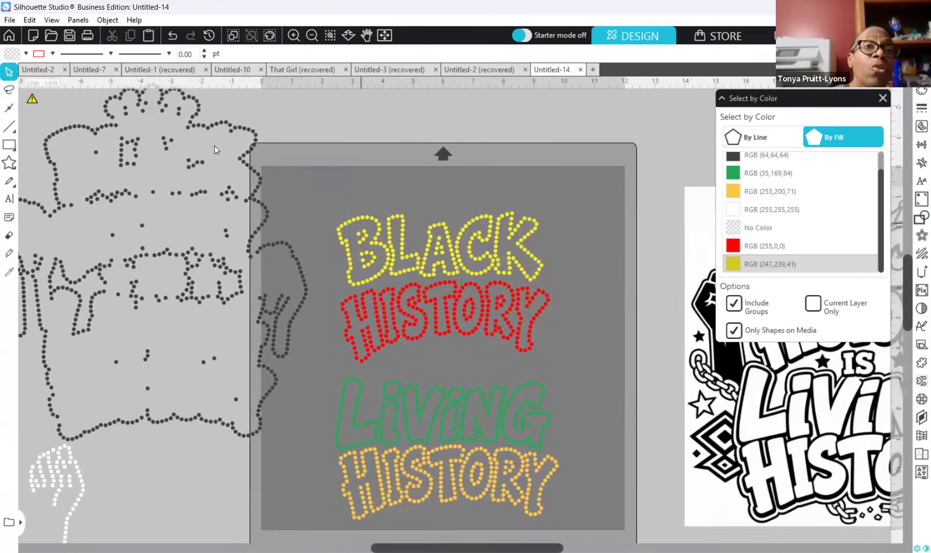